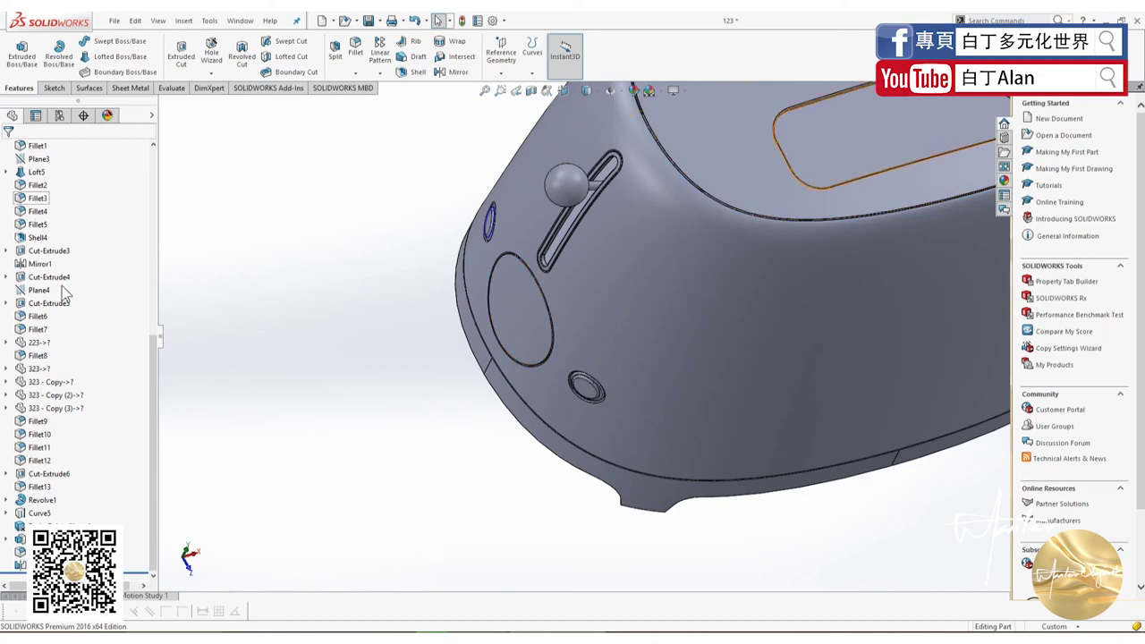
- Create a reference plane offset 10 mm from the Right Plane, flipped to the toaster's front
scroll(59, 269, up, 9)
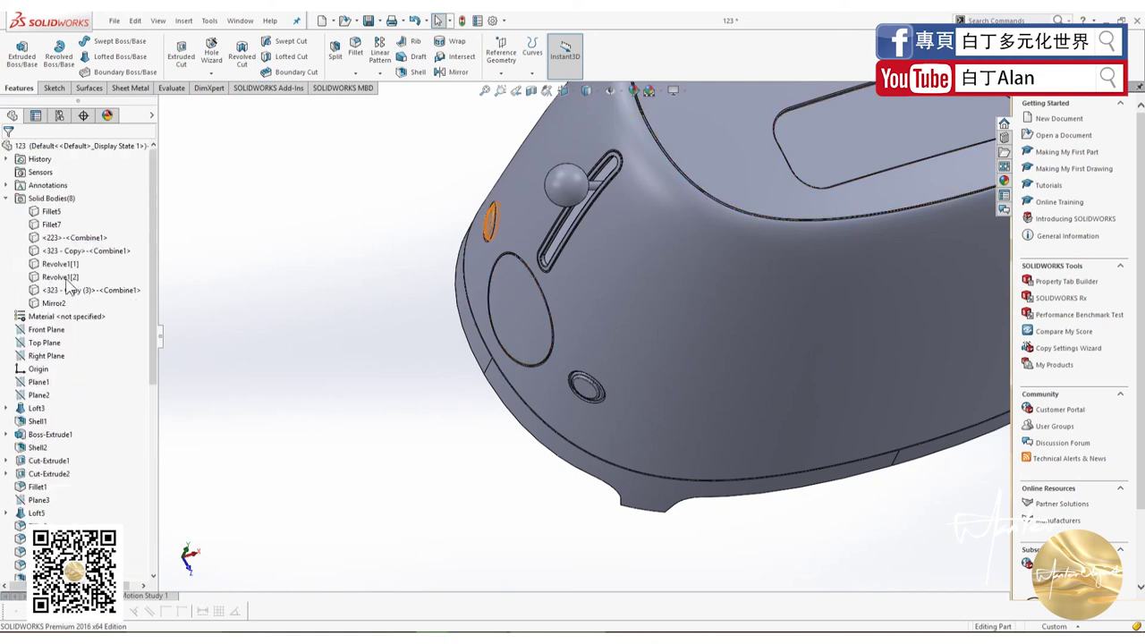
click(47, 356)
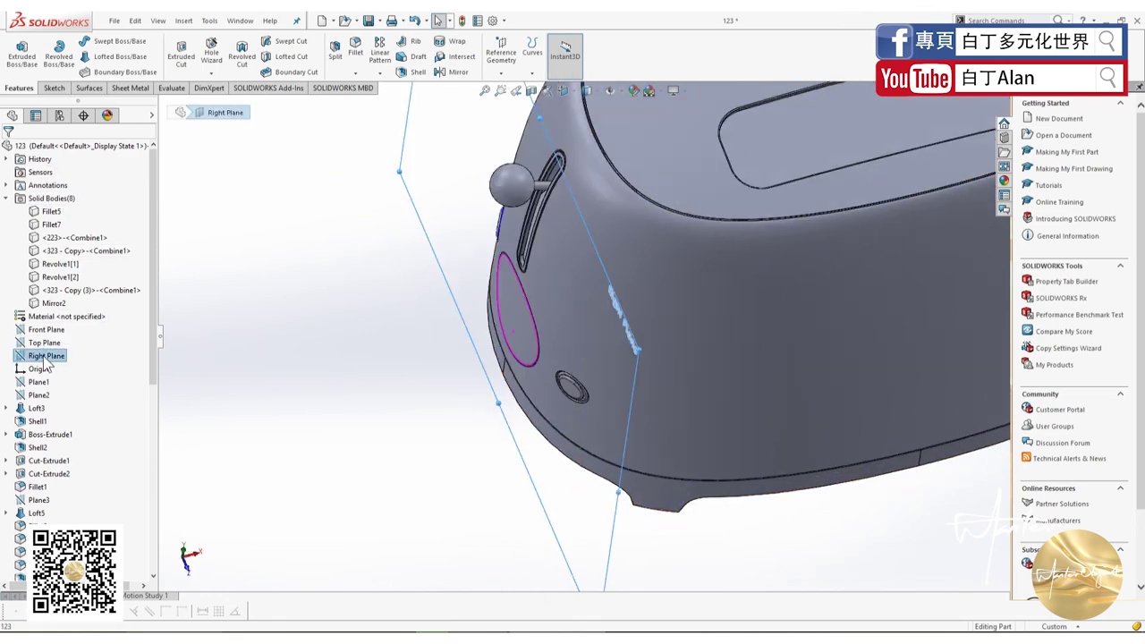
click(109, 379)
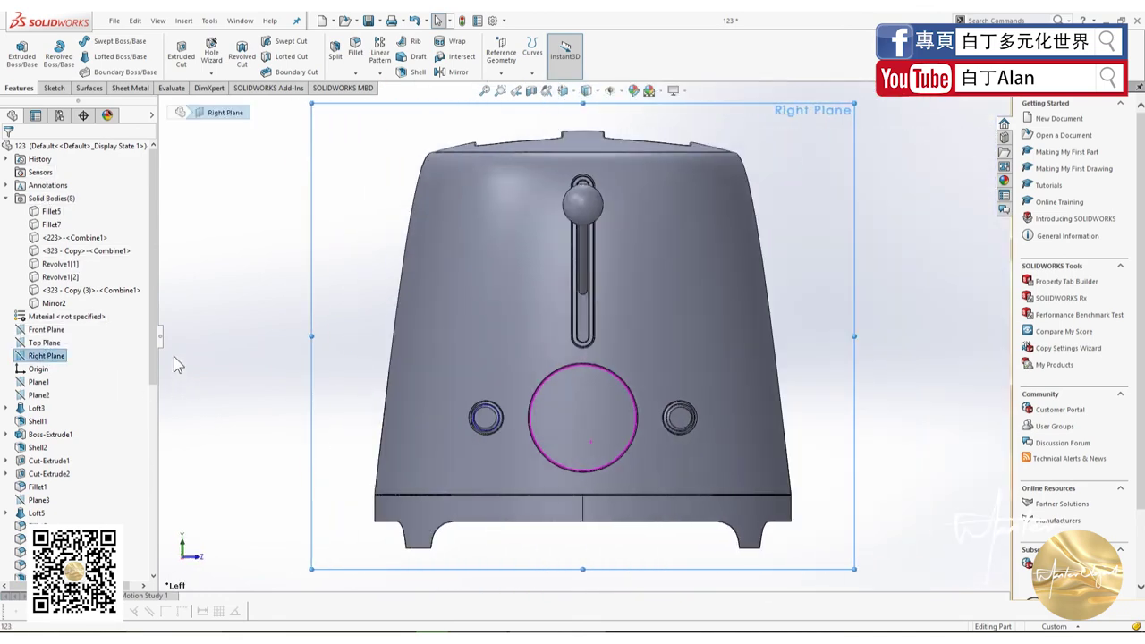
middle_drag(349, 404, 366, 506)
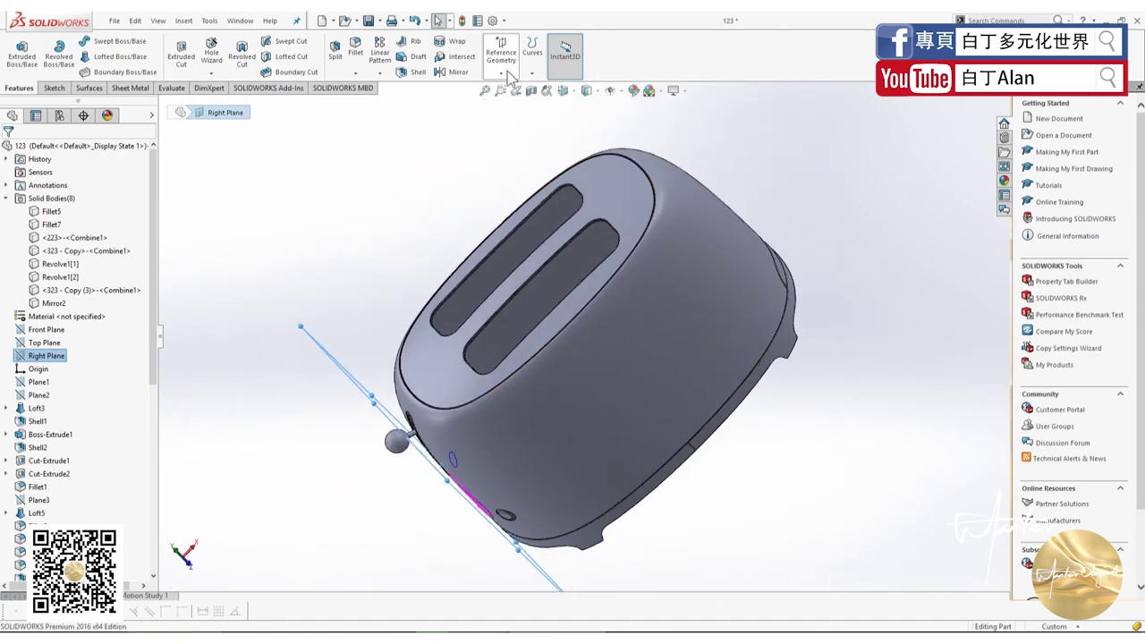
click(502, 69)
click(513, 86)
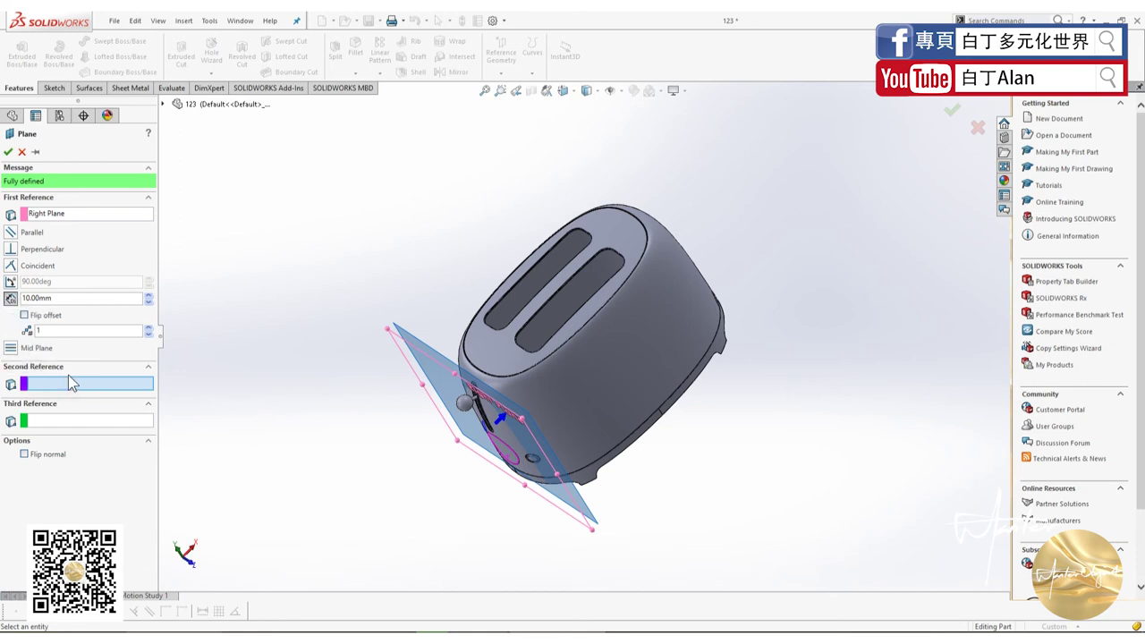
click(25, 315)
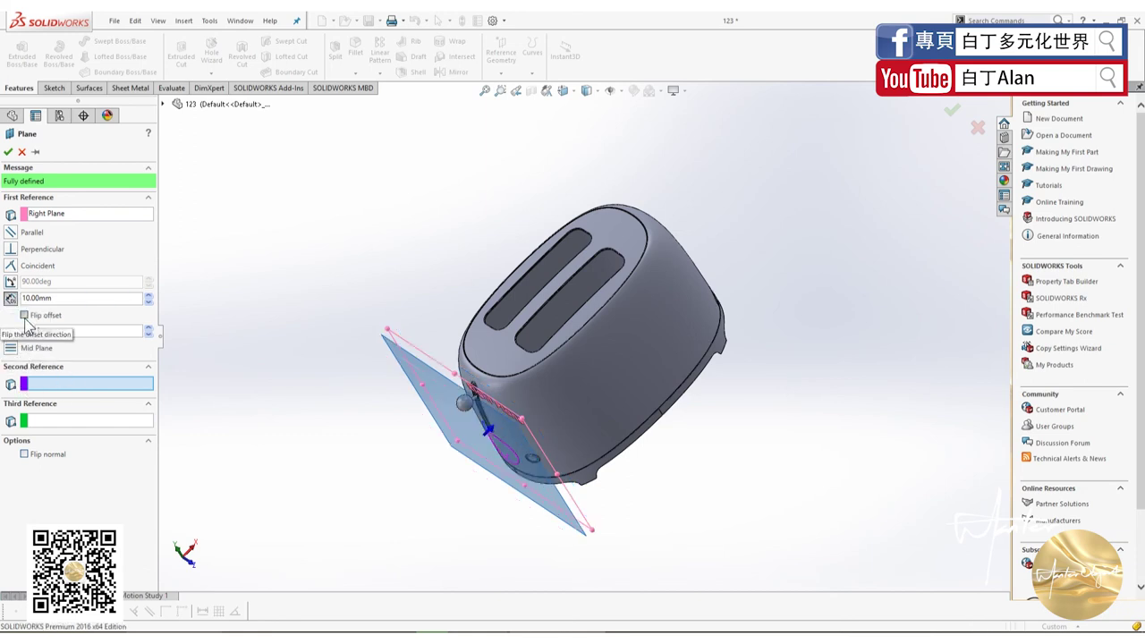
click(8, 152)
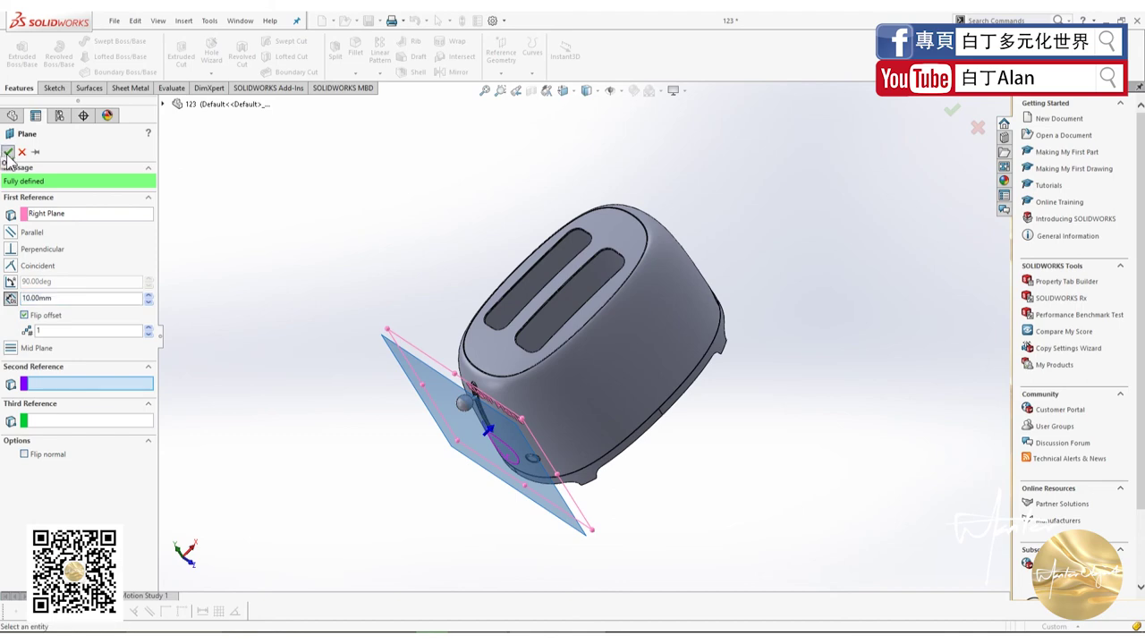
- Start a new sketch on Plane5, viewed normal to it
middle_drag(503, 487, 563, 447)
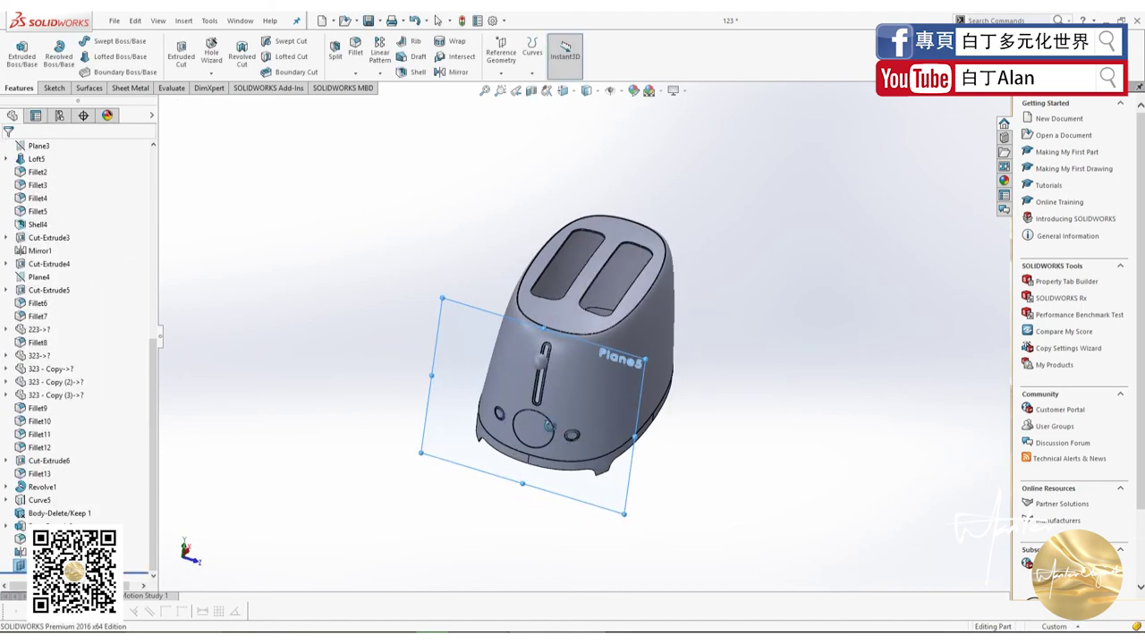
scroll(570, 449, down, 4)
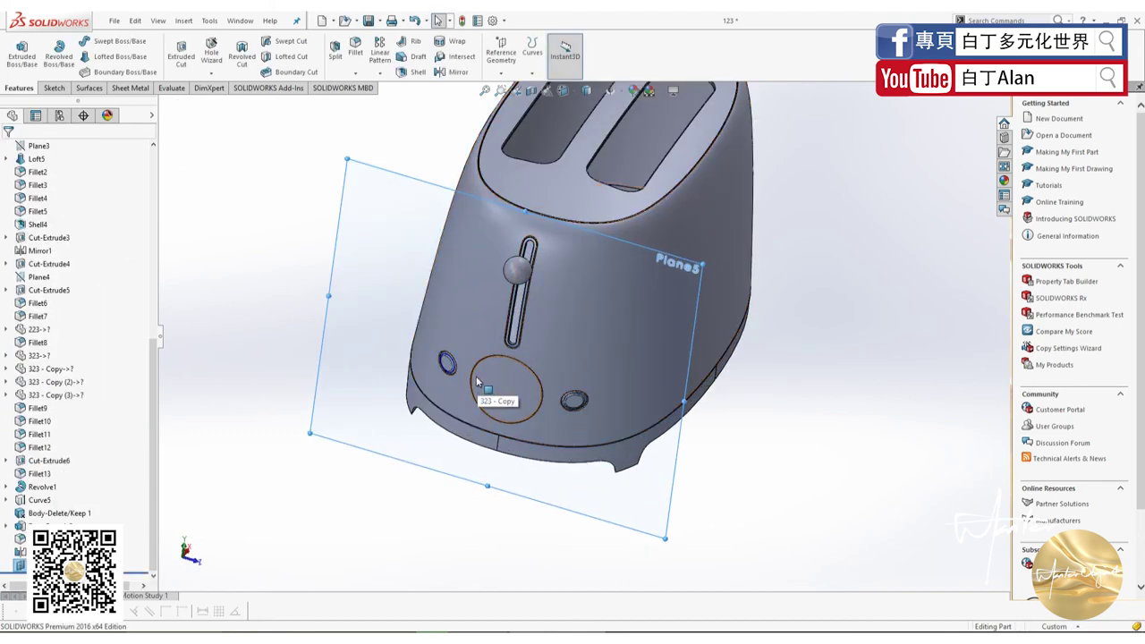
key(ctrl+8)
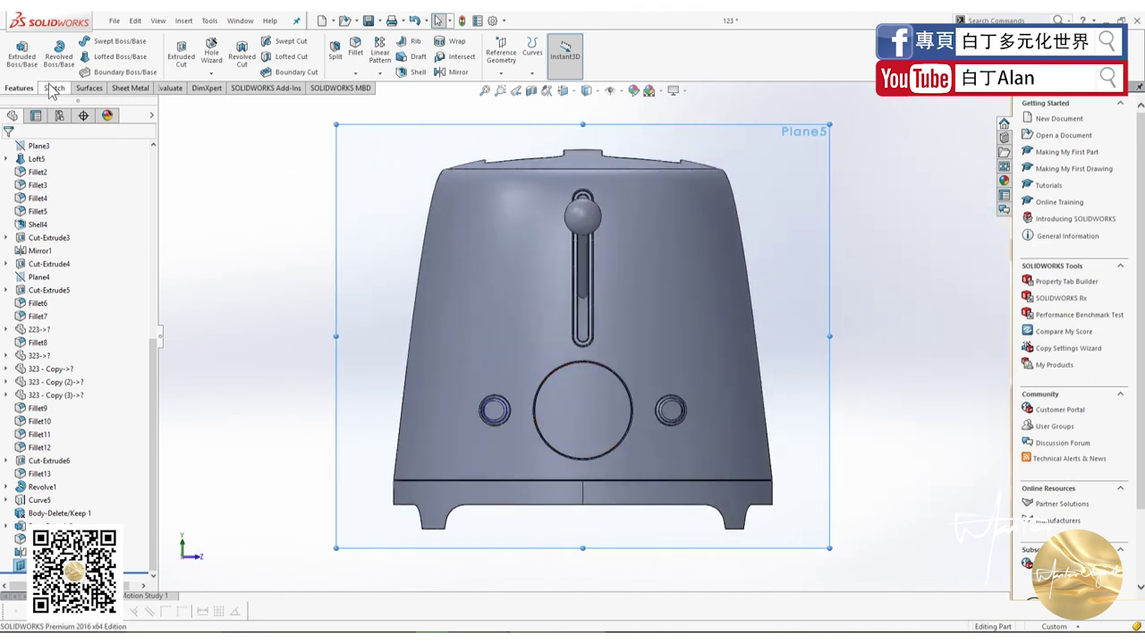
click(54, 90)
click(17, 49)
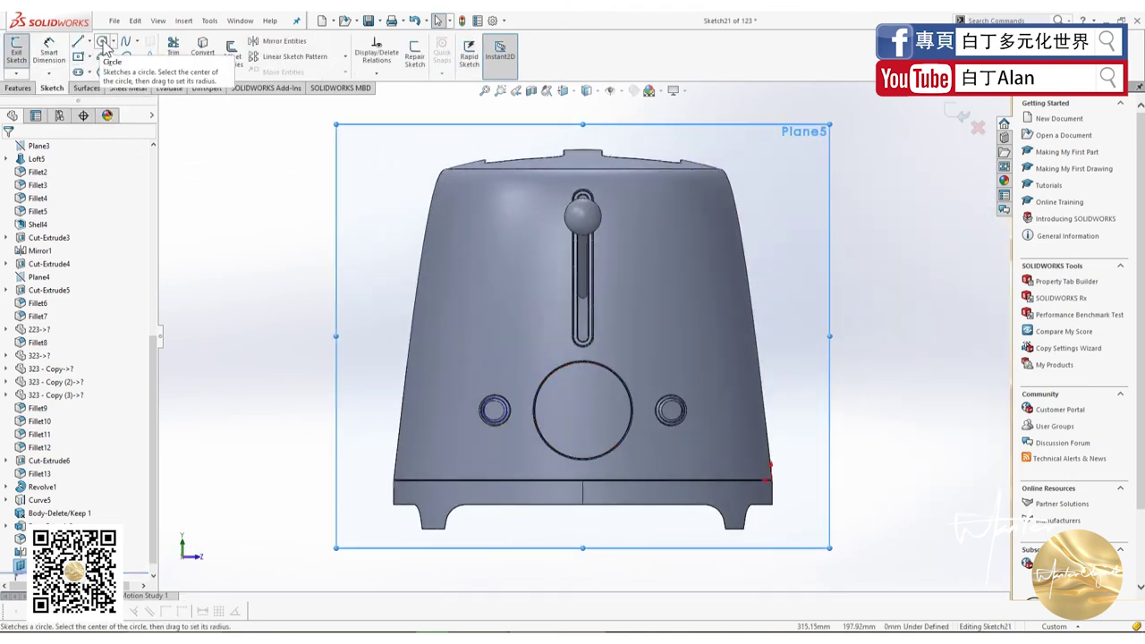
- Offset the large round button's circle 5 mm inward into the sketch
click(228, 55)
scroll(598, 367, down, 3)
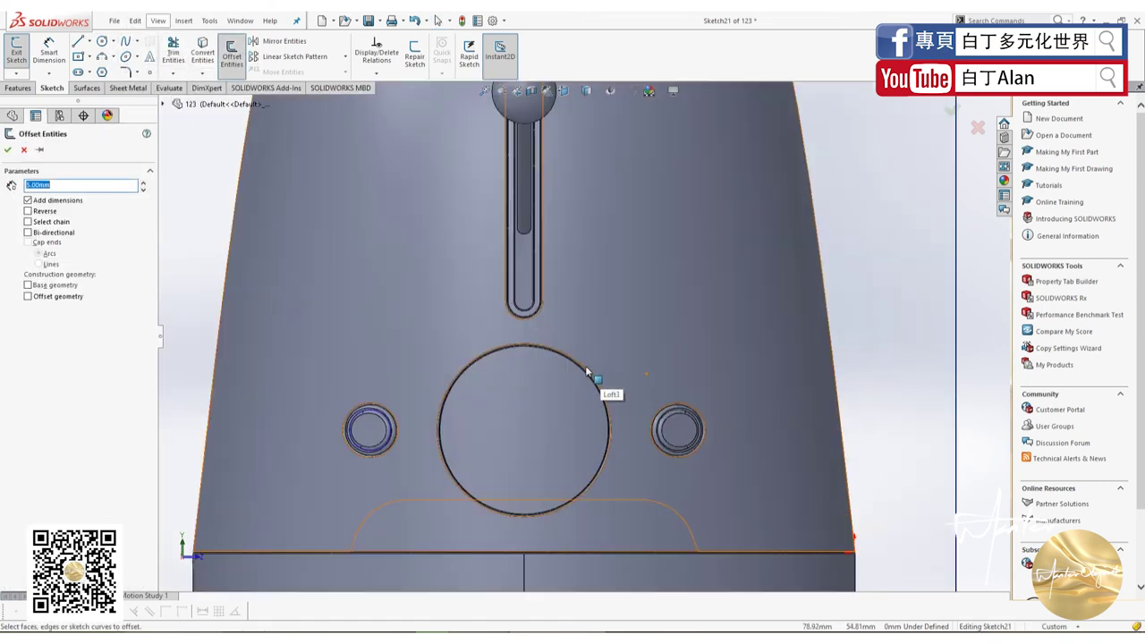
click(587, 371)
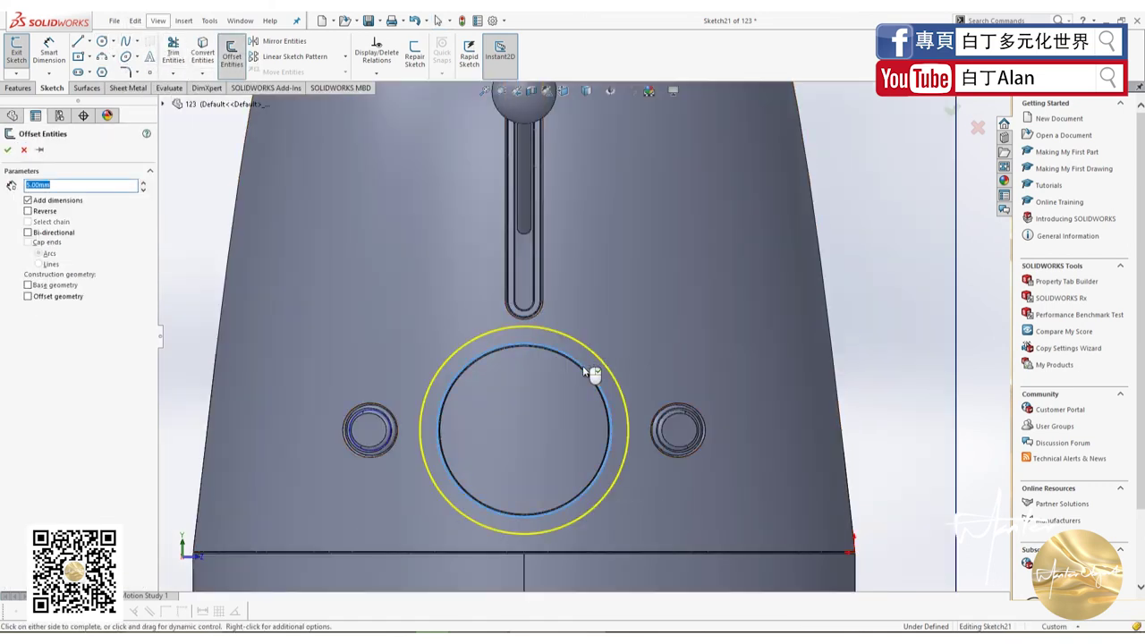
click(27, 211)
key(Return)
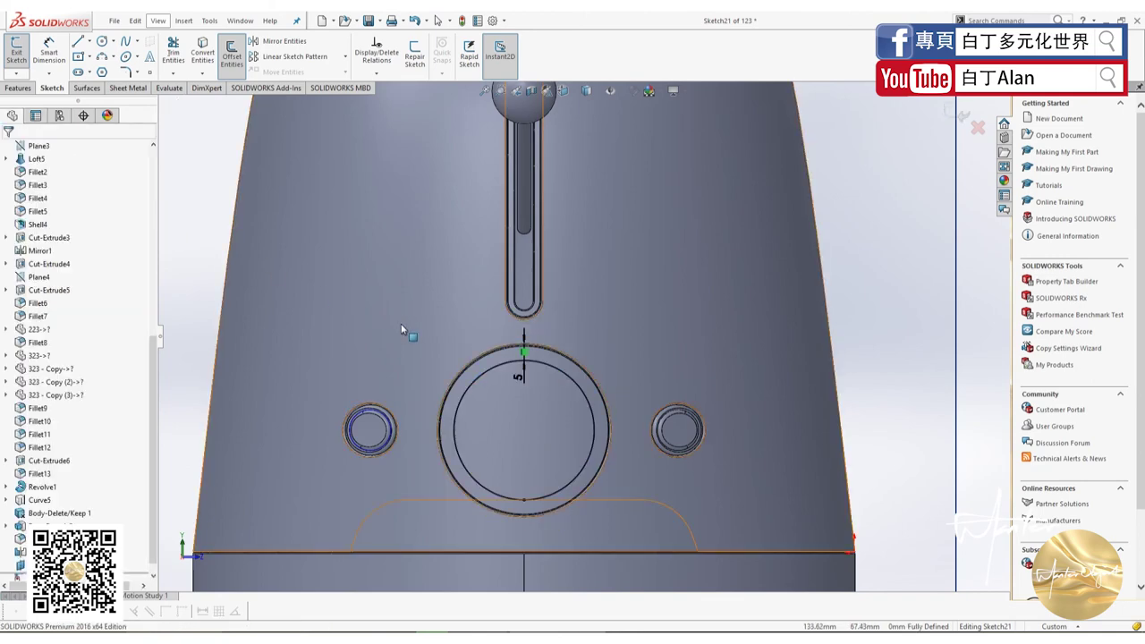
mouse_move(480, 375)
middle_down()
mouse_move(447, 449)
mouse_move(447, 385)
middle_up()
- Boss-extrude the offset circle Up To Surface, ending at the toaster's front face
click(20, 88)
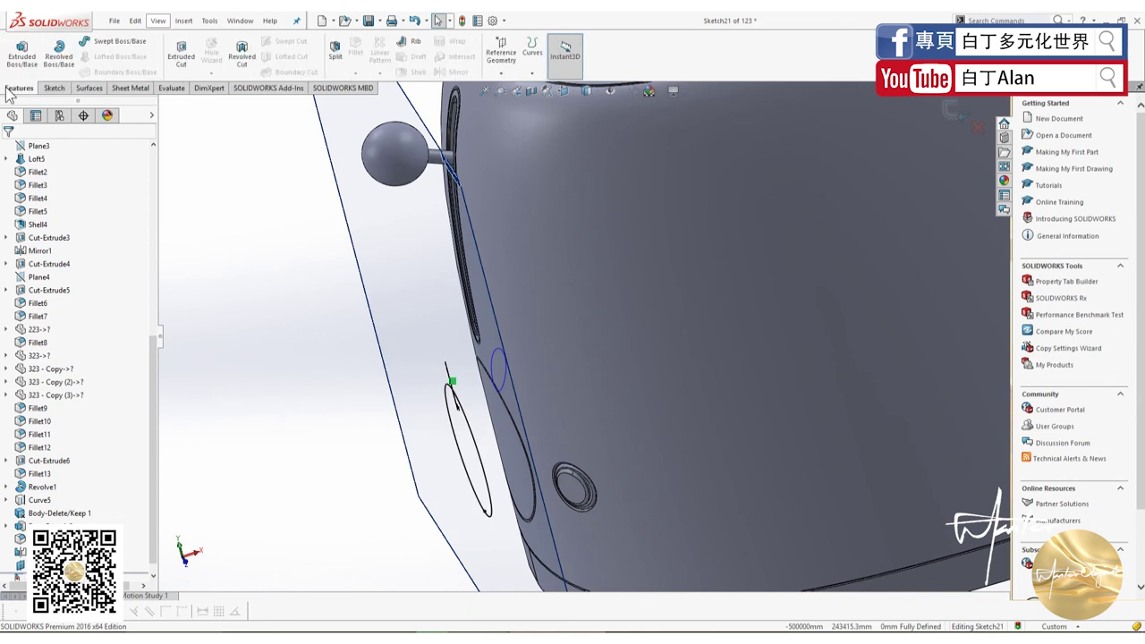
click(21, 54)
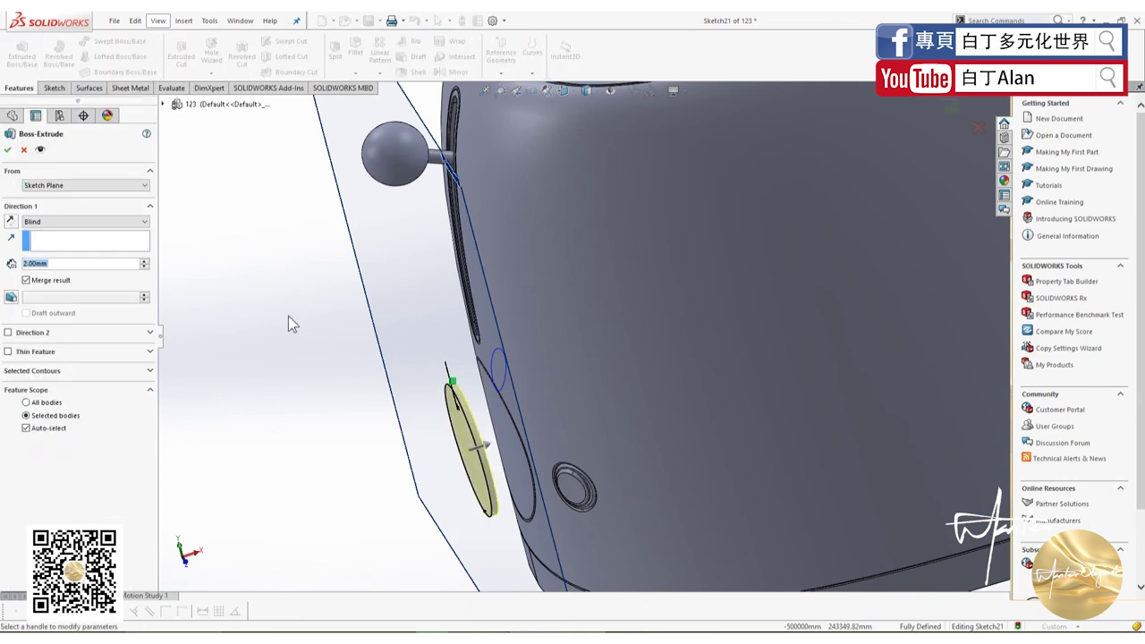
click(91, 224)
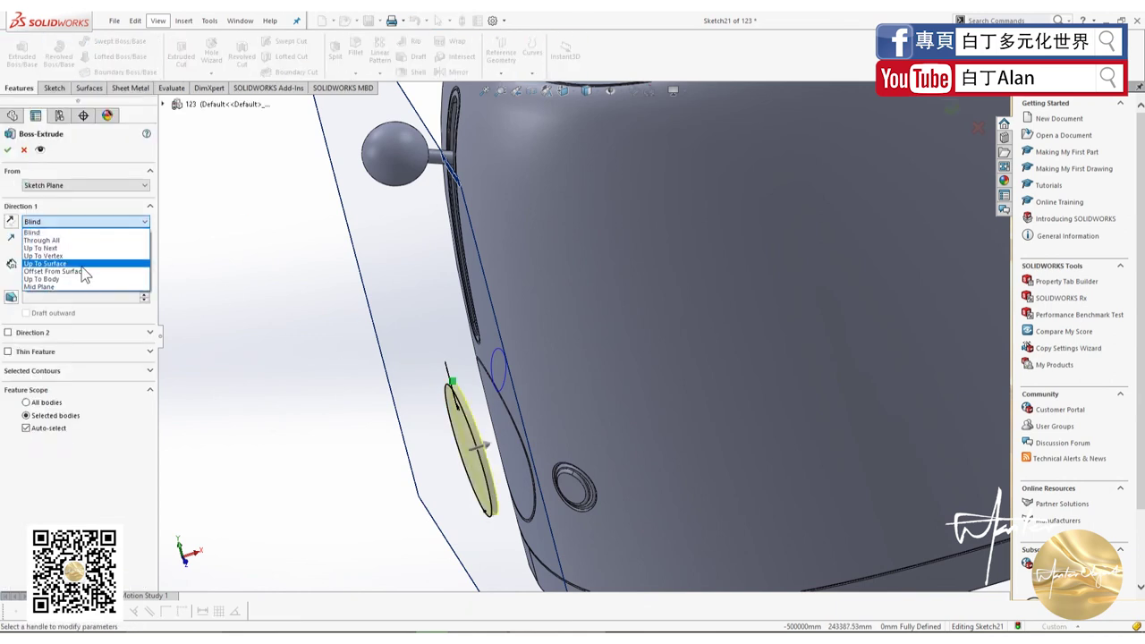
click(81, 265)
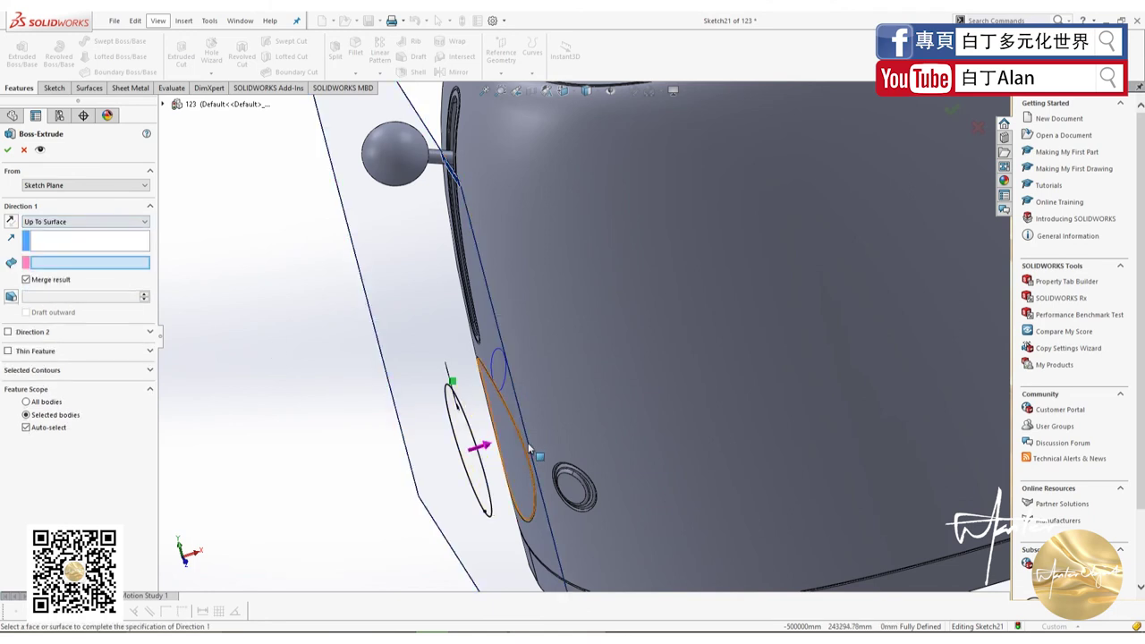
middle_drag(531, 447, 487, 428)
click(487, 428)
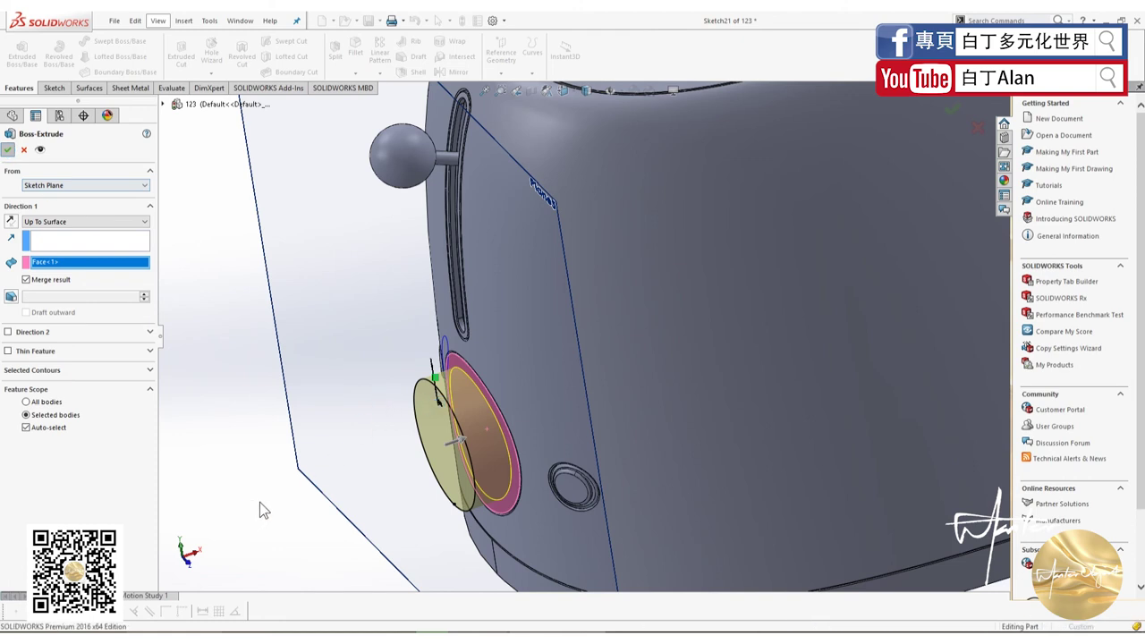
key(Return)
middle_drag(259, 501, 349, 500)
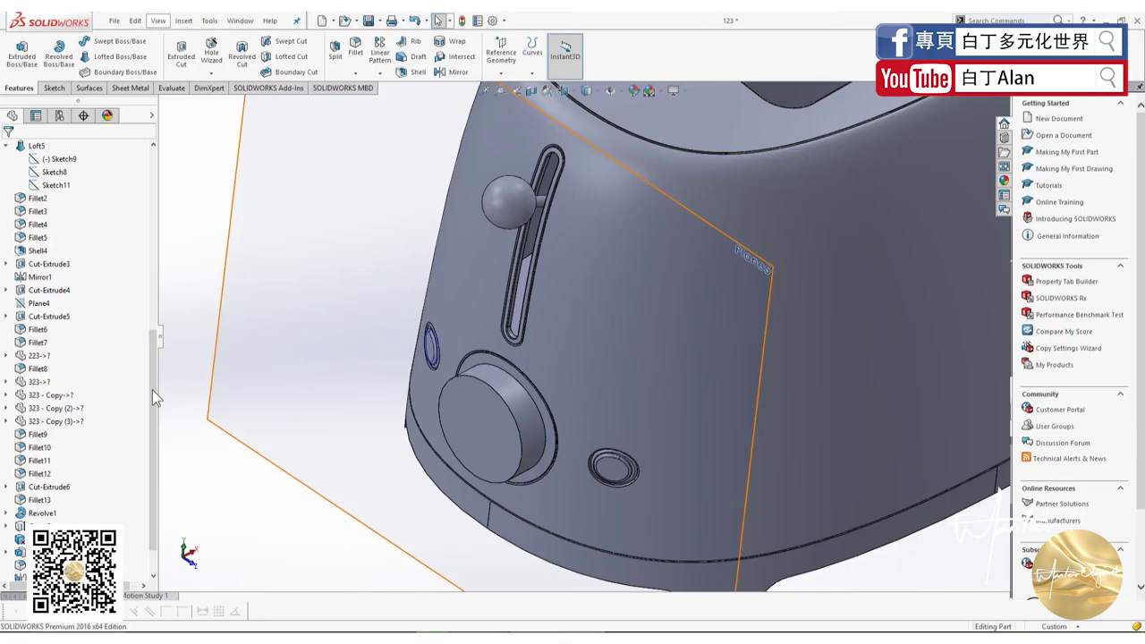
- Edit Plane5 to a 5 mm offset from the Right Plane, keeping the offset flipped
right_click(38, 356)
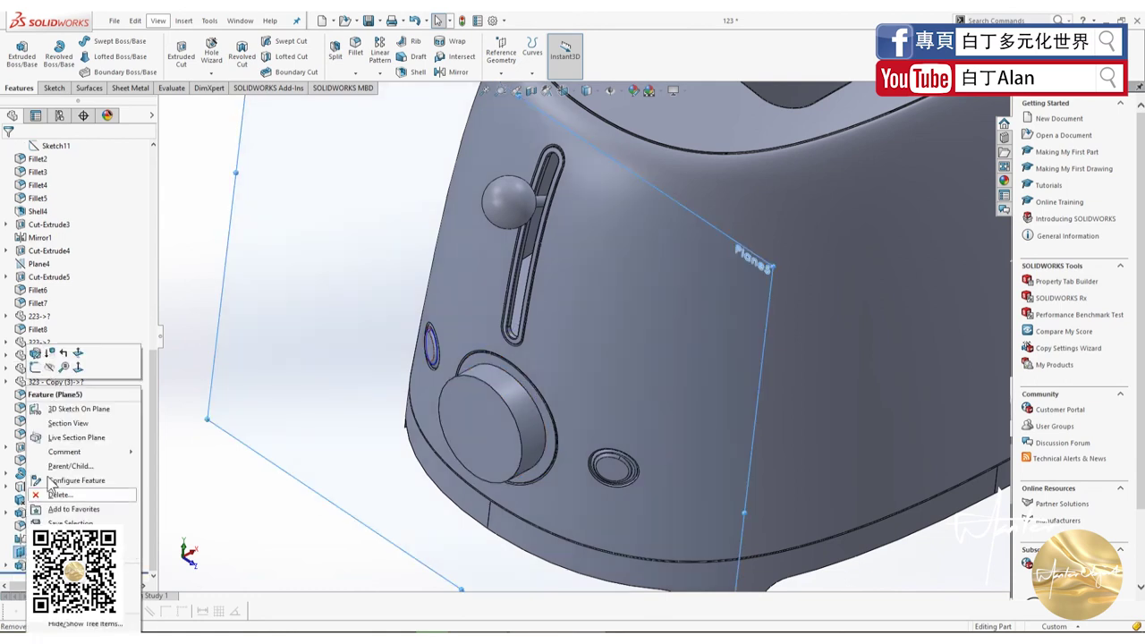
click(37, 360)
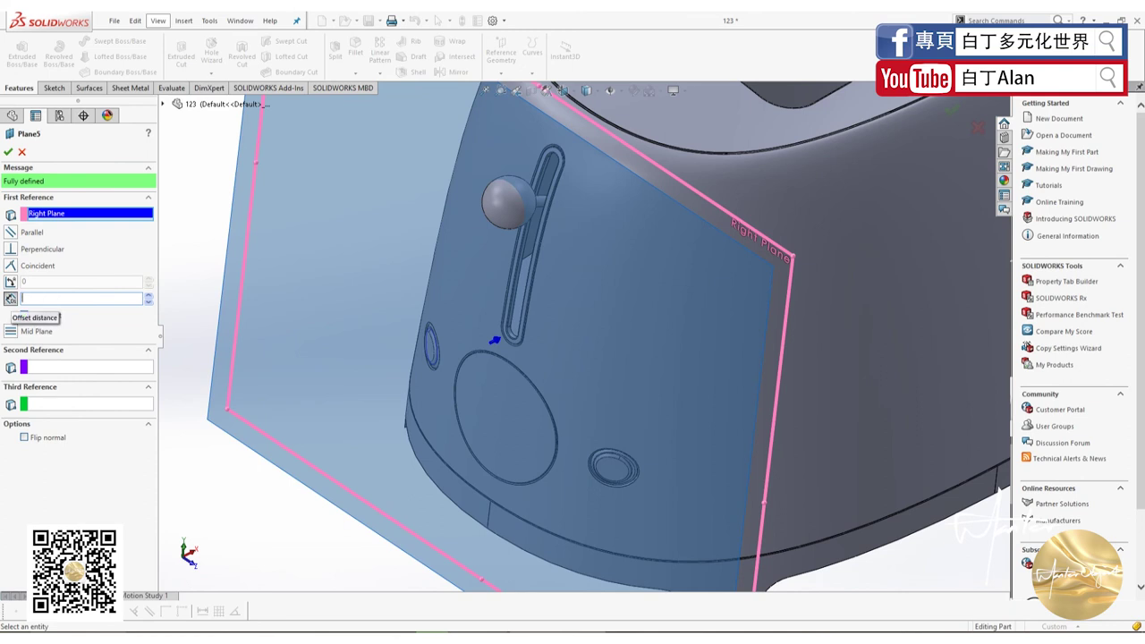
click(11, 299)
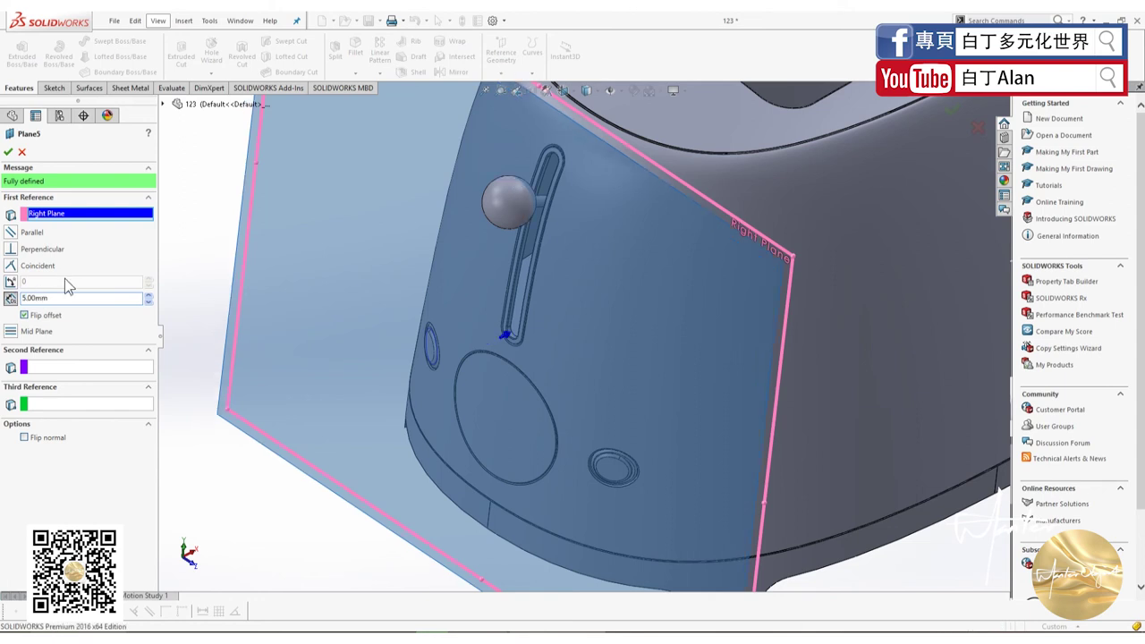
click(8, 152)
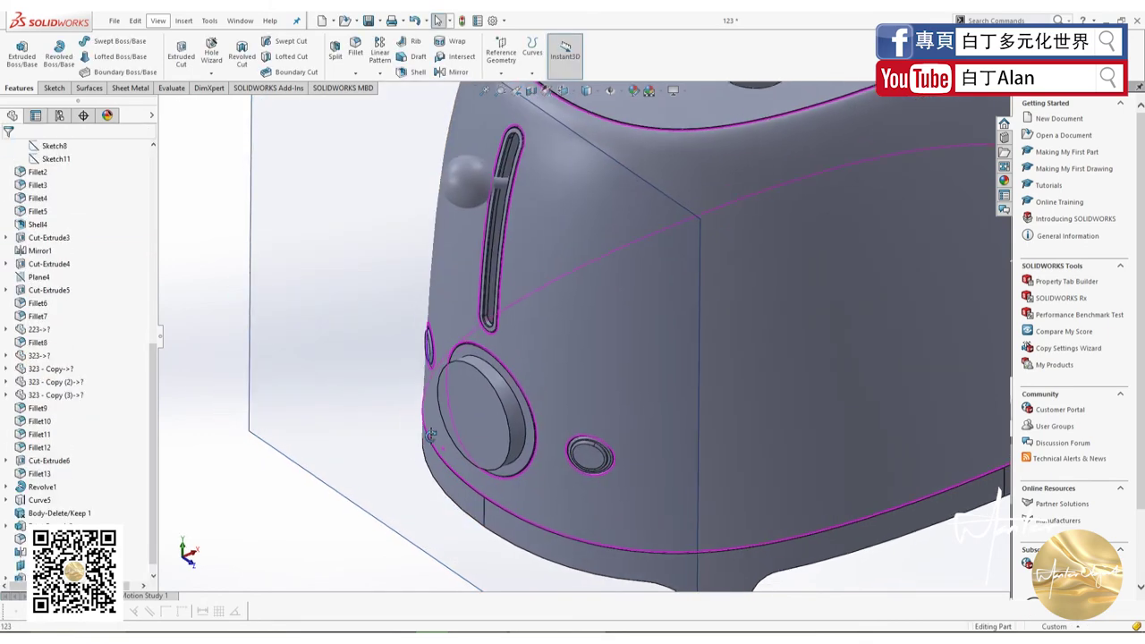
- Fillet the round knob's front edge with a 10 mm radius
middle_drag(442, 456, 520, 415)
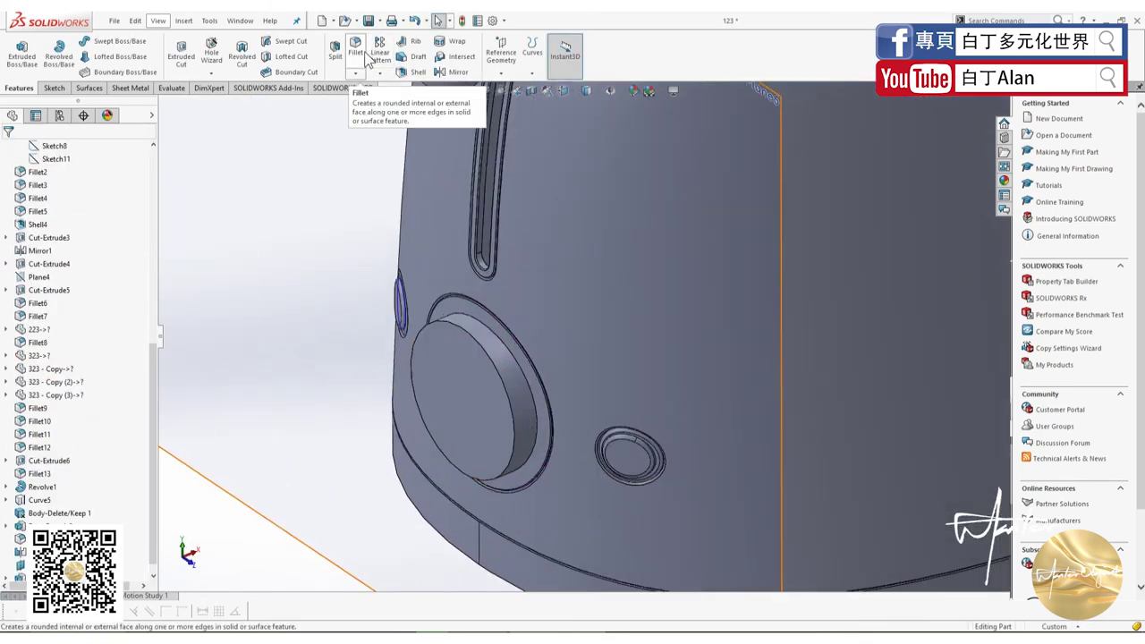
click(356, 47)
click(496, 335)
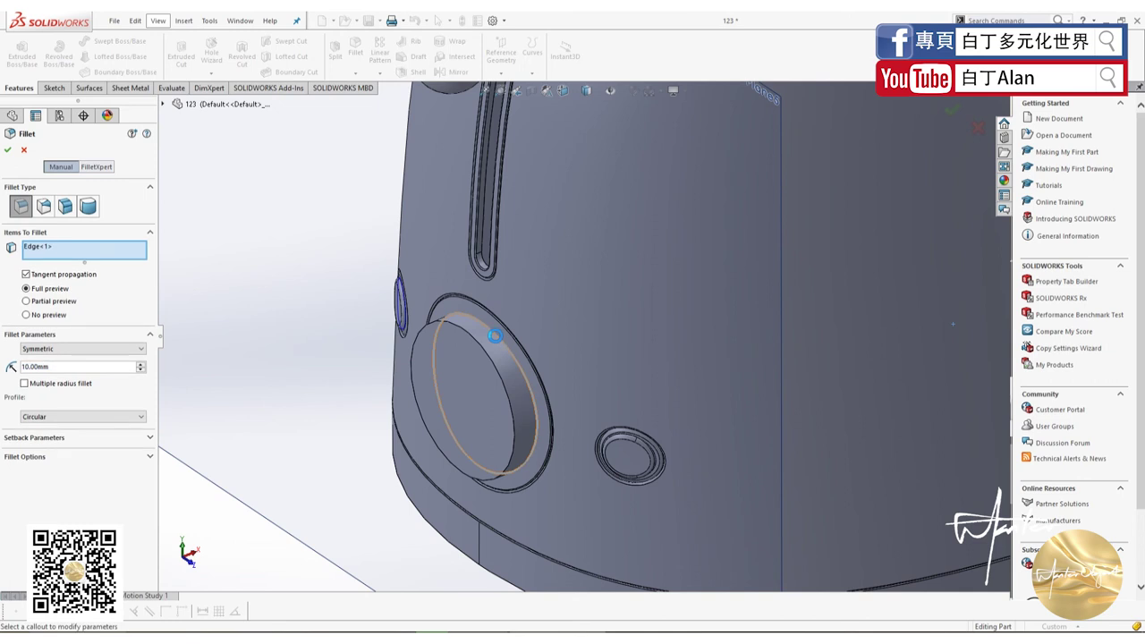
click(9, 150)
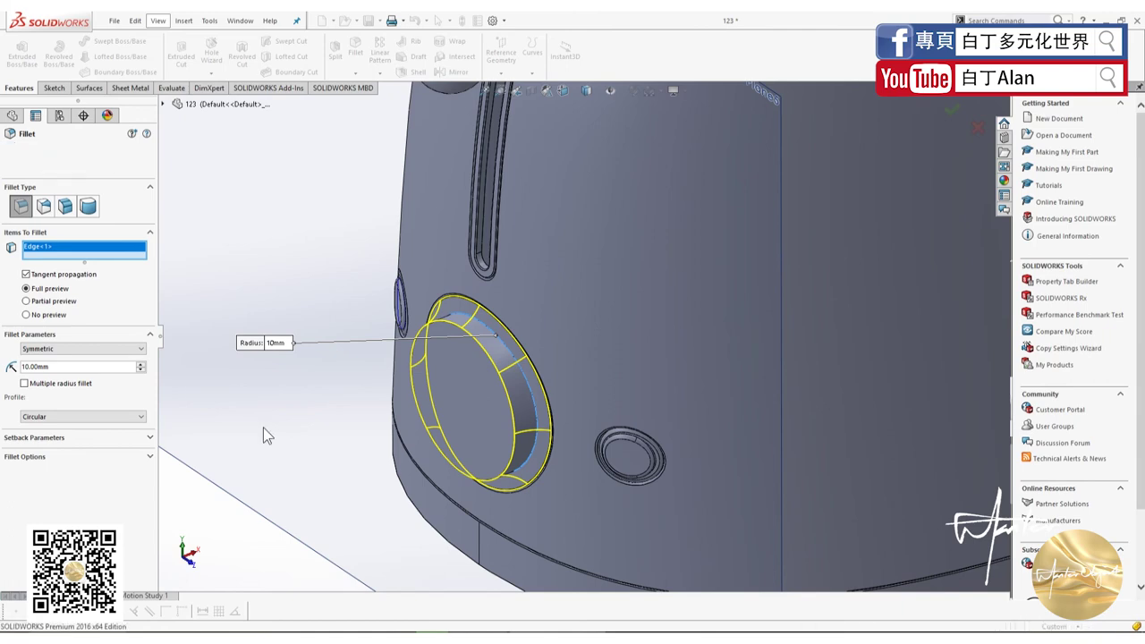
middle_drag(587, 436, 506, 457)
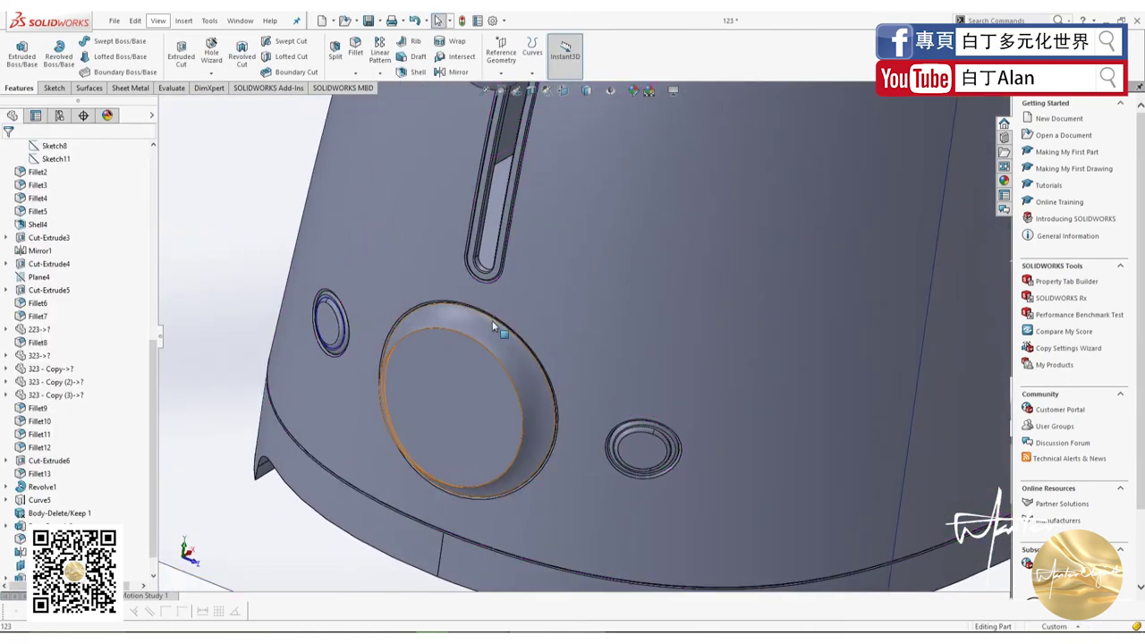
scroll(494, 324, down, 2)
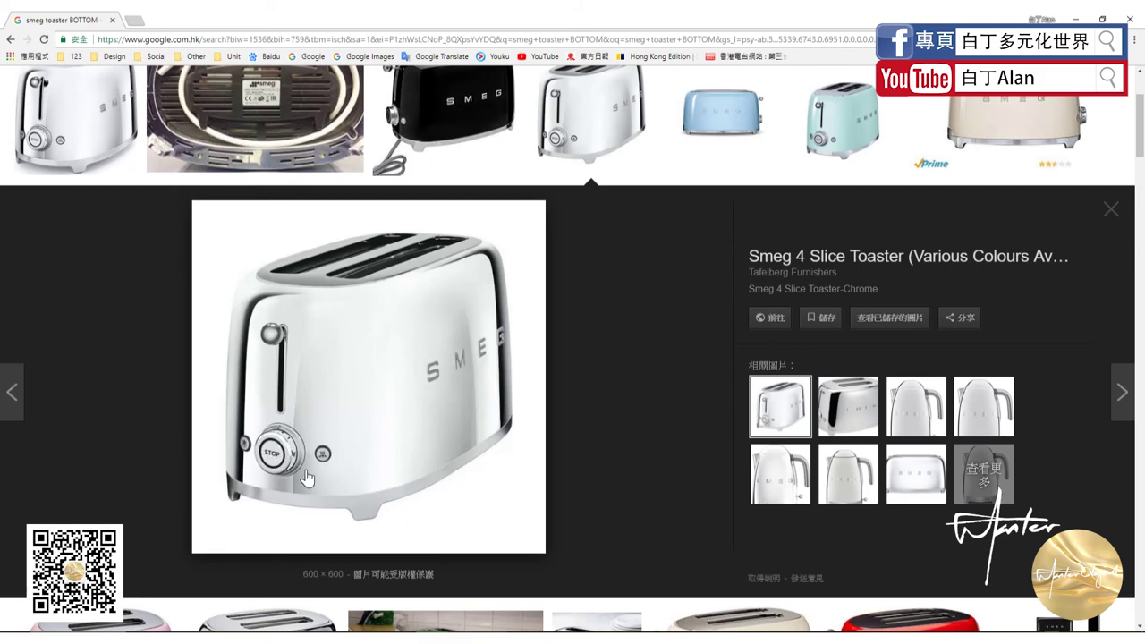
- Switch back from the Smeg 4 Slice Toaster photo to the SolidWorks model
key(alt+Tab)
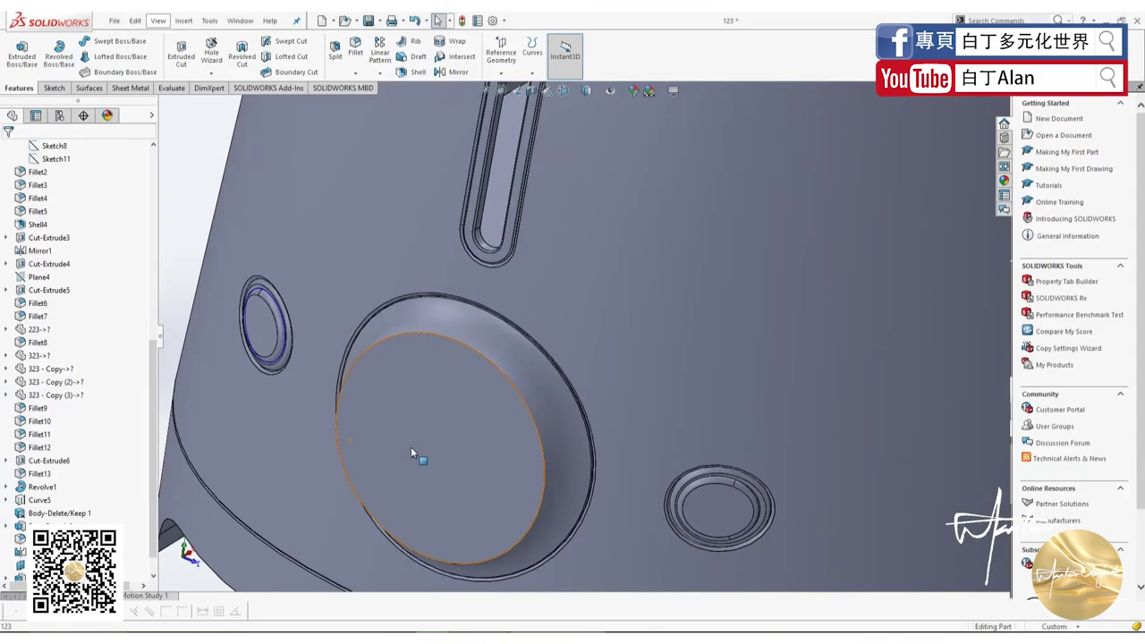
- Start a new sketch on Plane5
scroll(410, 447, up, 2)
scroll(199, 327, down, 2)
click(199, 327)
middle_drag(463, 376, 488, 339)
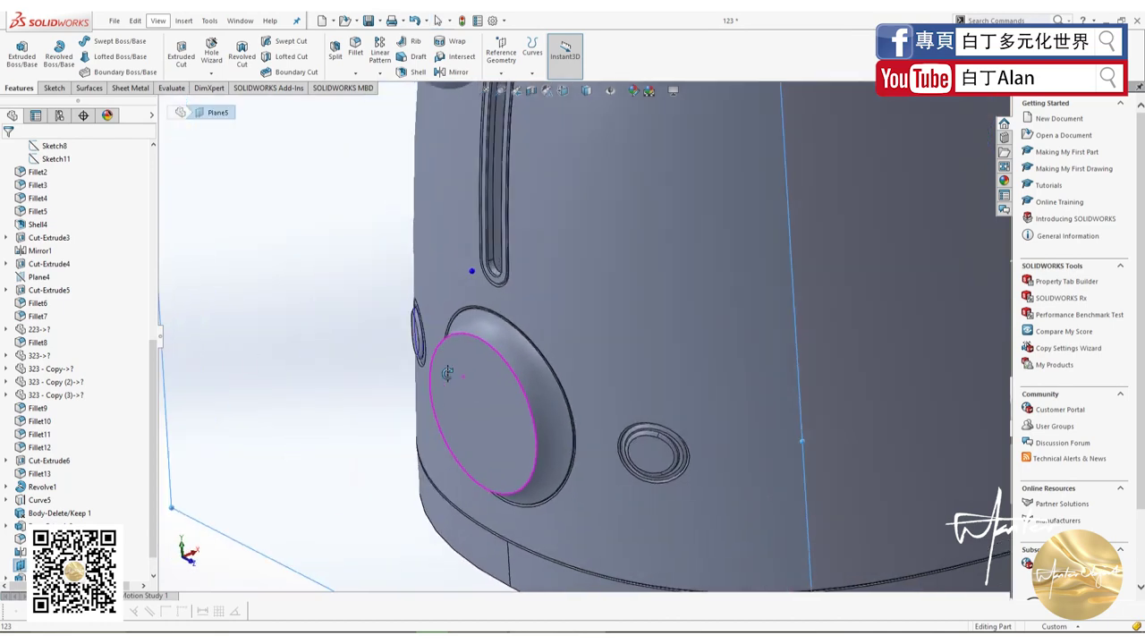
click(484, 372)
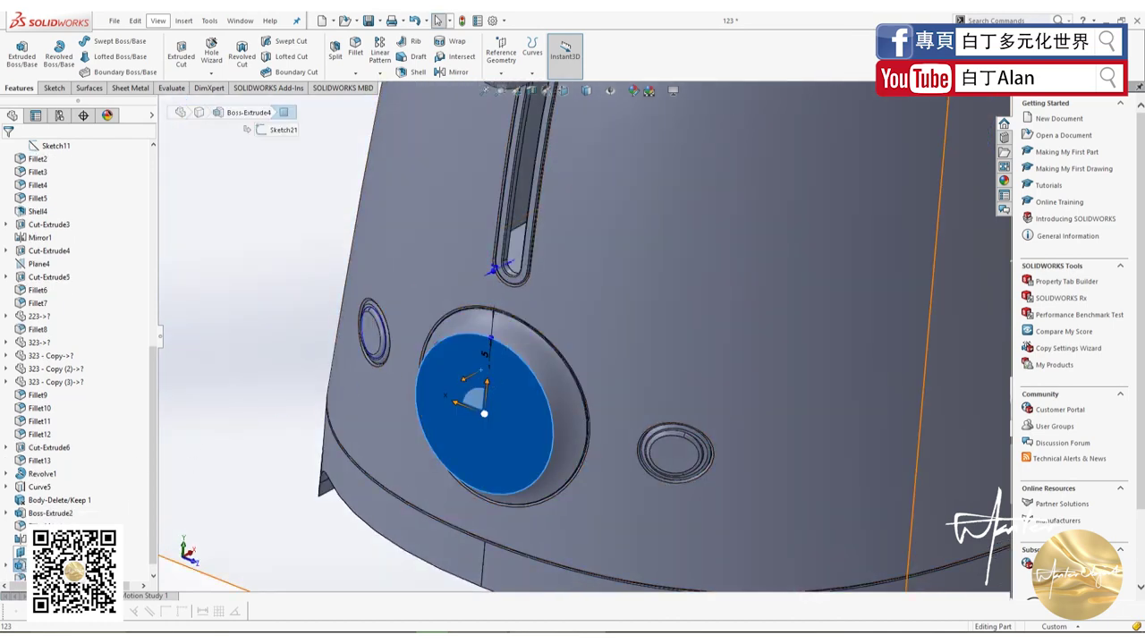
click(49, 528)
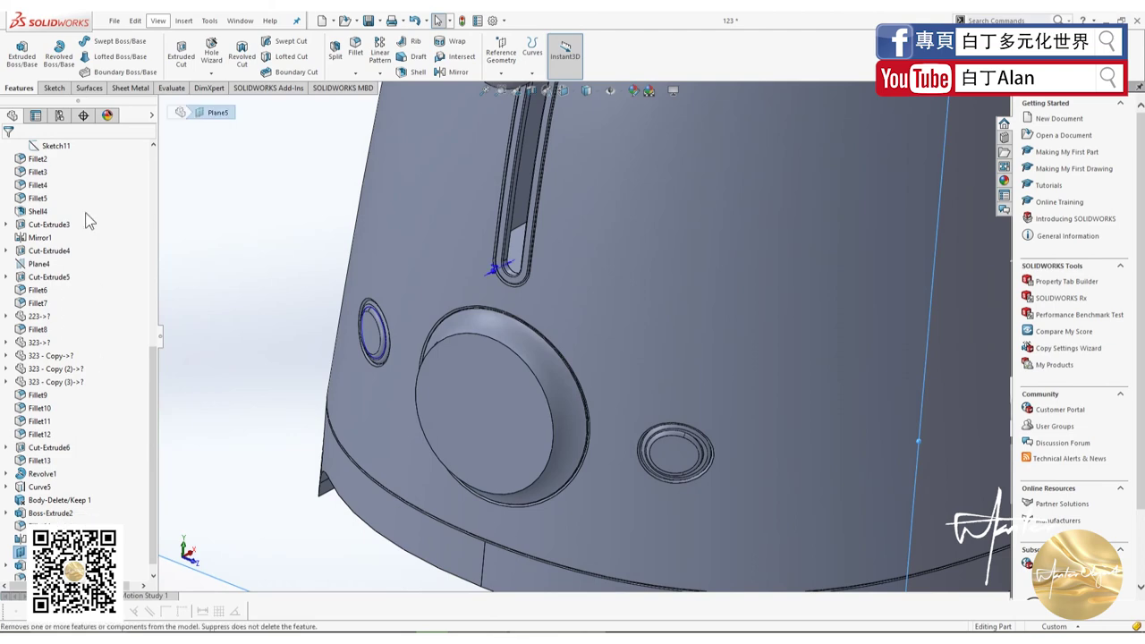
click(52, 88)
click(18, 49)
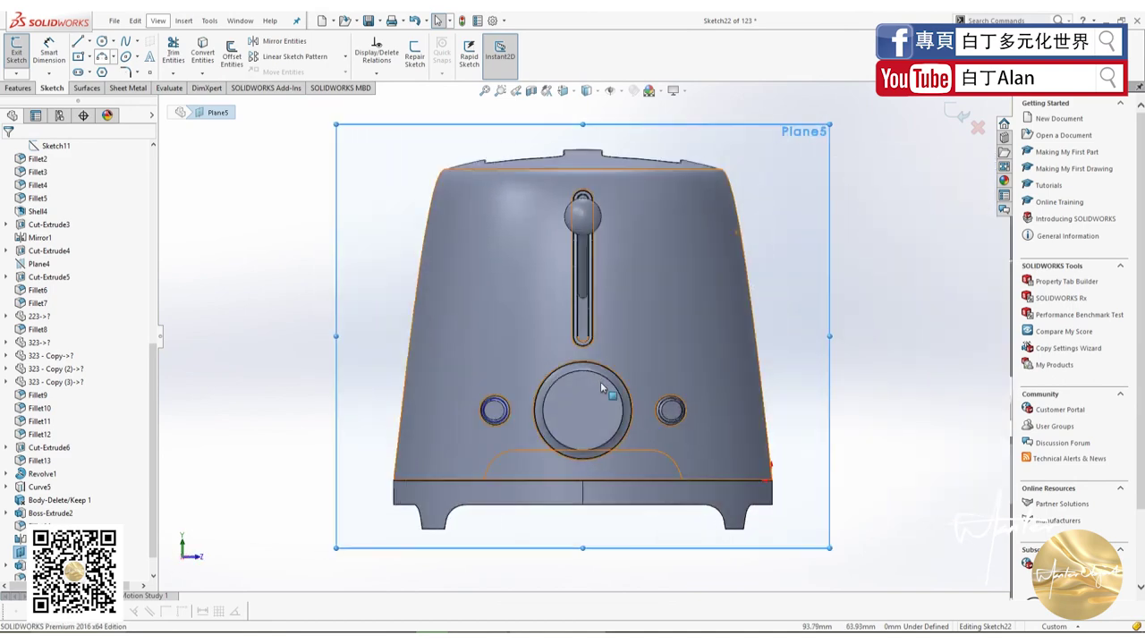
- Copy the knob's inner circle edge into the sketch at 0 mm offset, then begin a boss extrude
scroll(580, 386, up, 5)
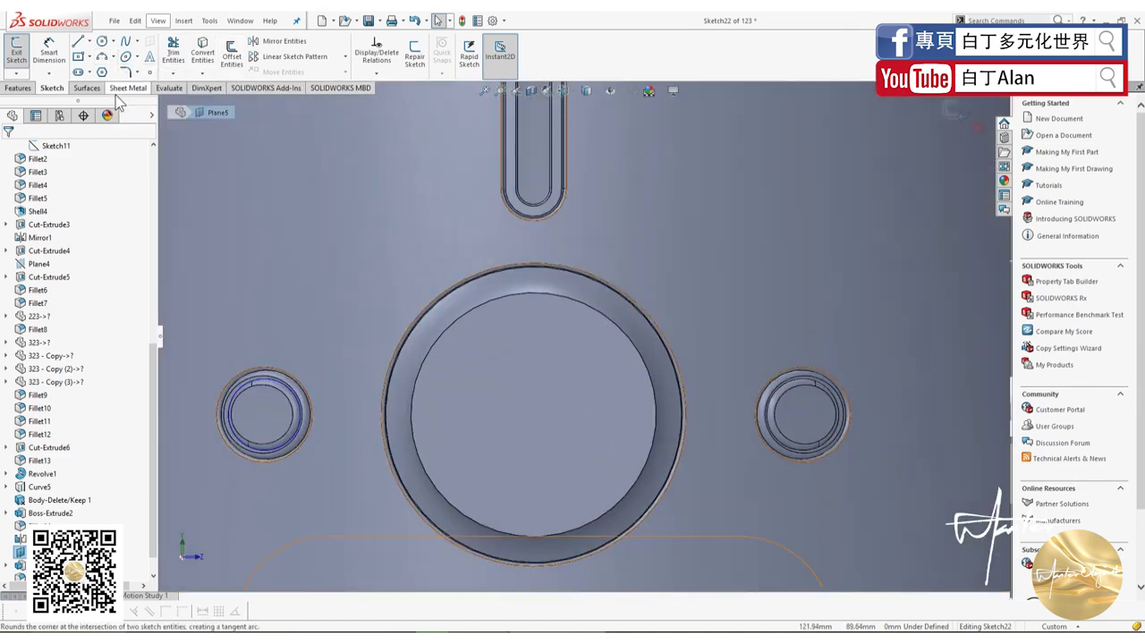
click(232, 54)
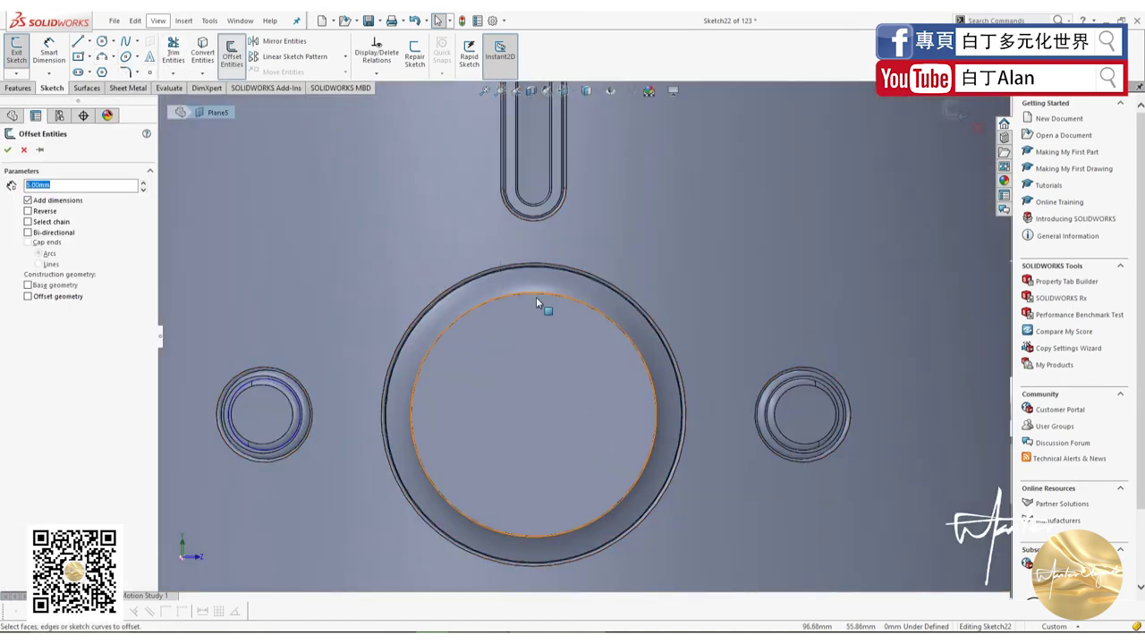
click(536, 292)
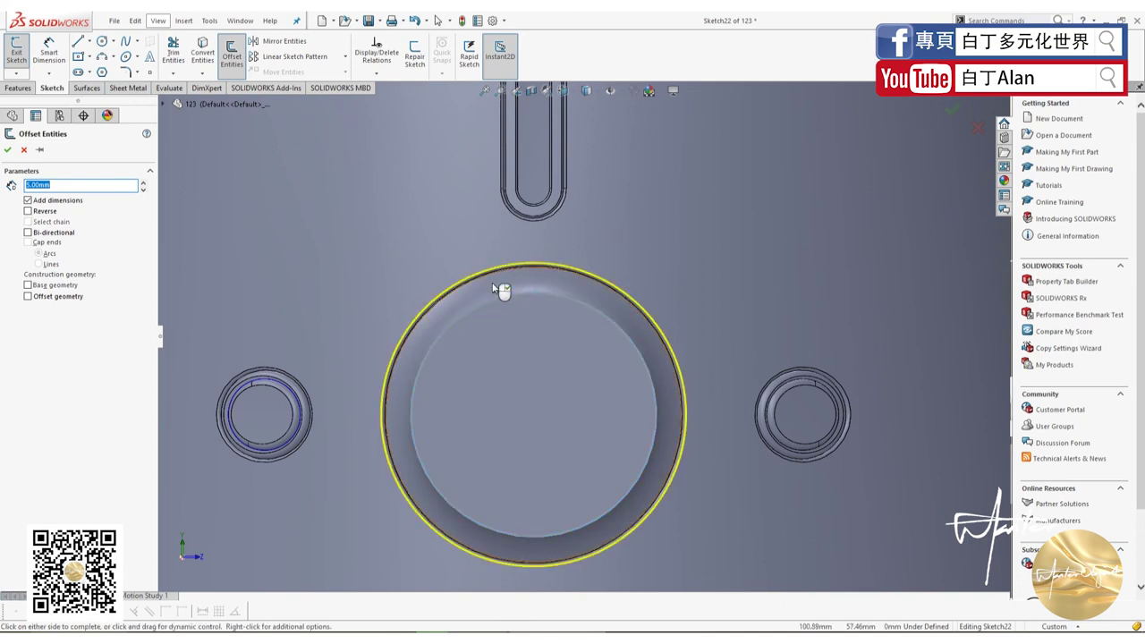
text(0)
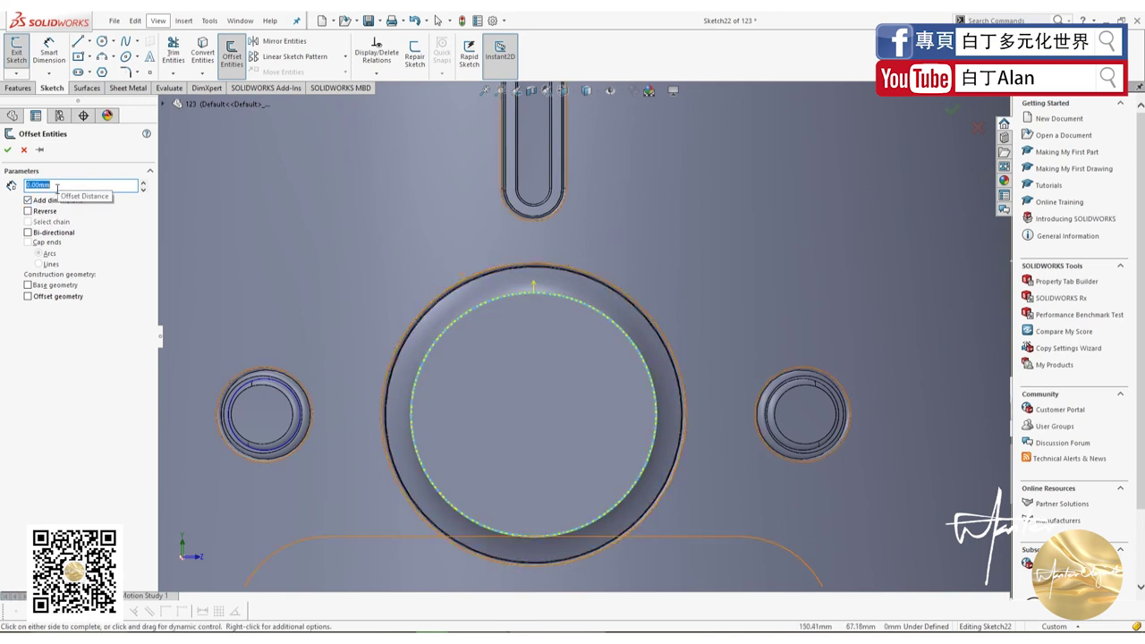
click(9, 151)
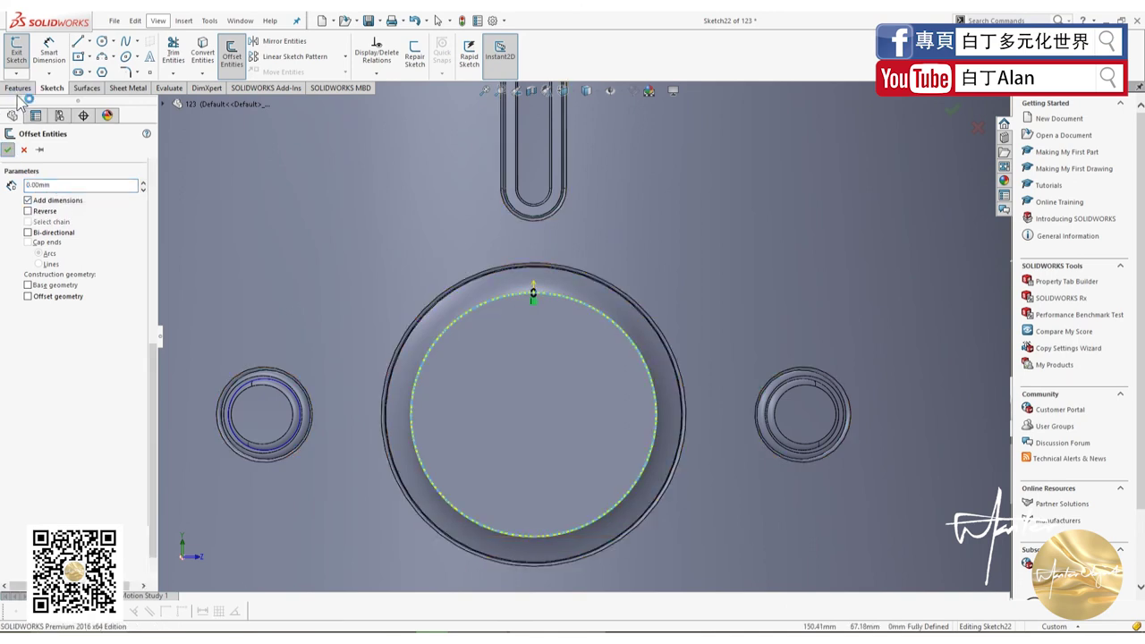
click(19, 87)
click(23, 54)
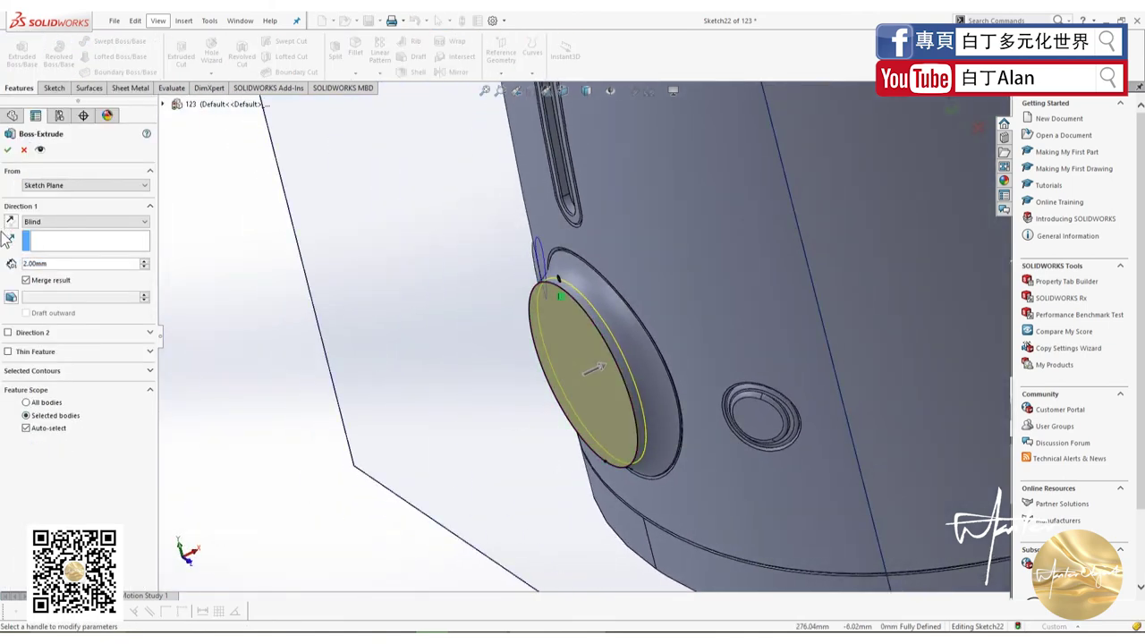
- Extrude the knob circle 15 mm outward in the reversed direction
click(10, 221)
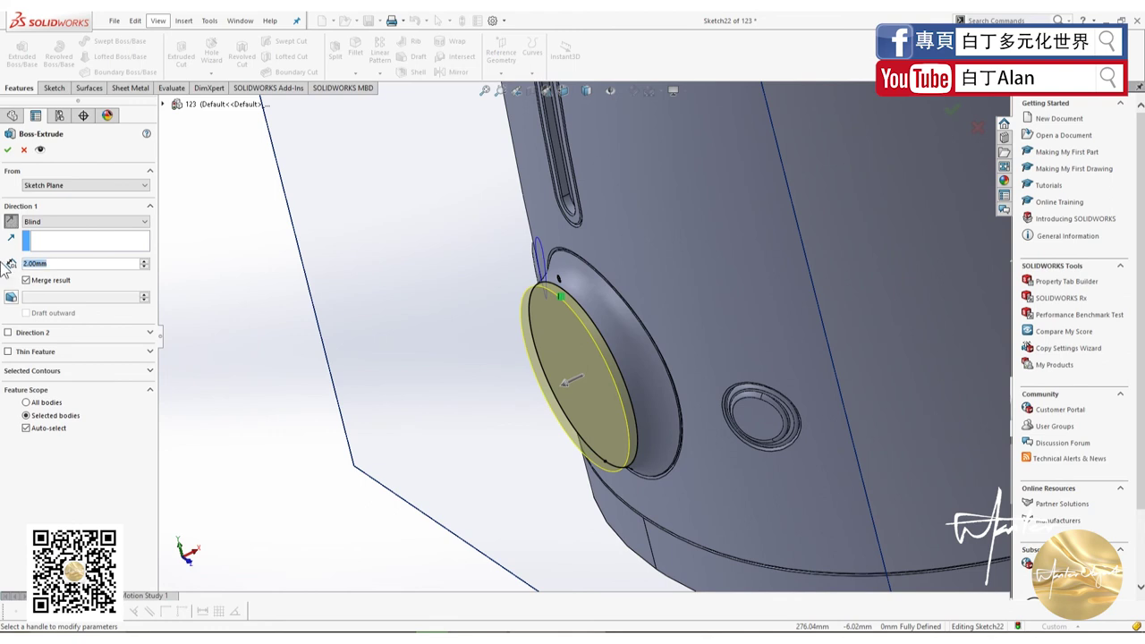
text(10)
key(Return)
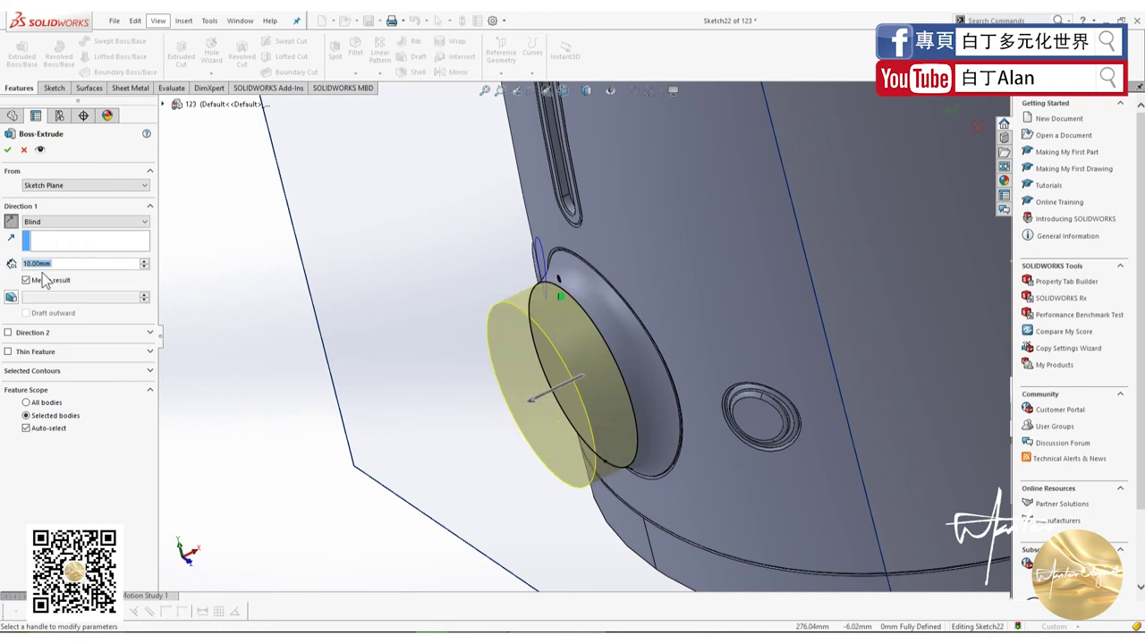
text(15)
key(Return)
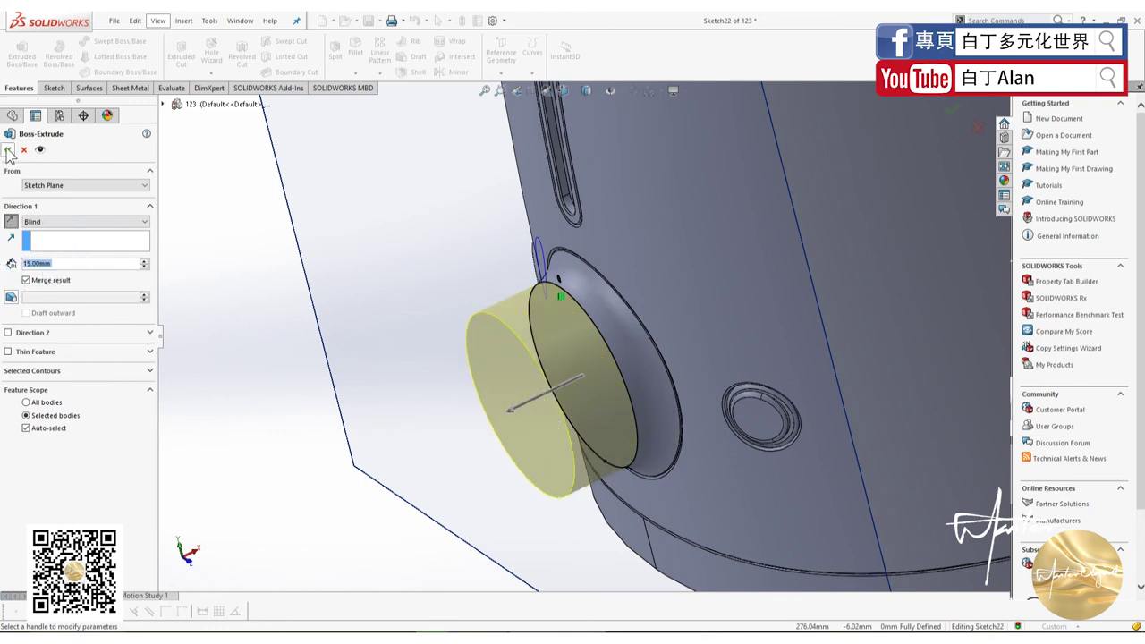
click(8, 150)
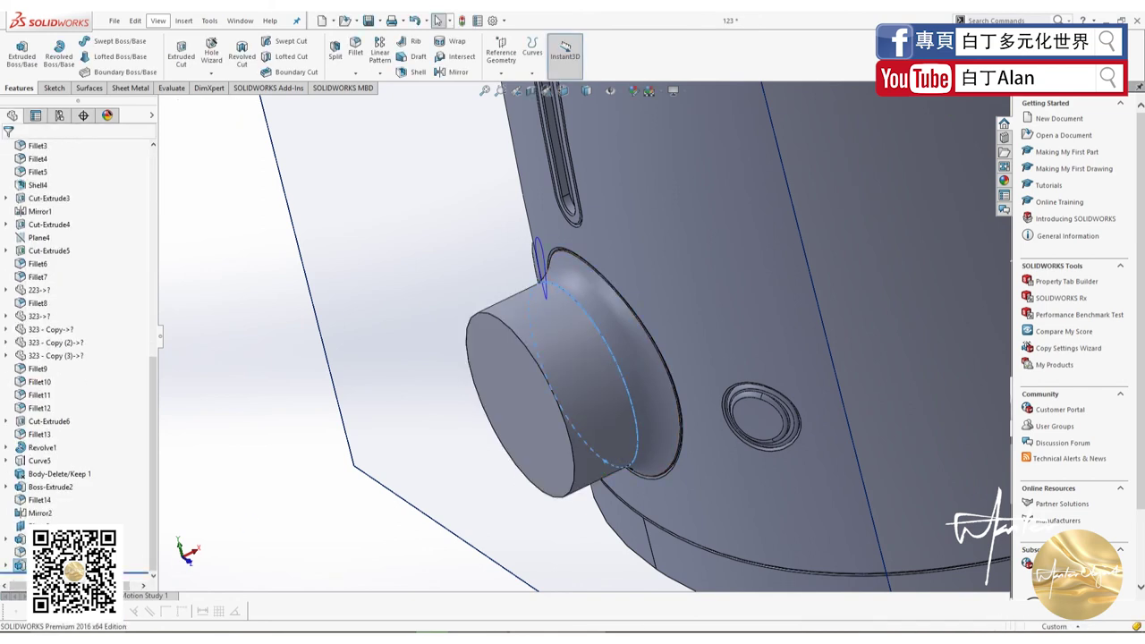
- Edit the new extrusion to turn off Merge result, keeping the cylinder a separate body
right_click(20, 552)
click(39, 376)
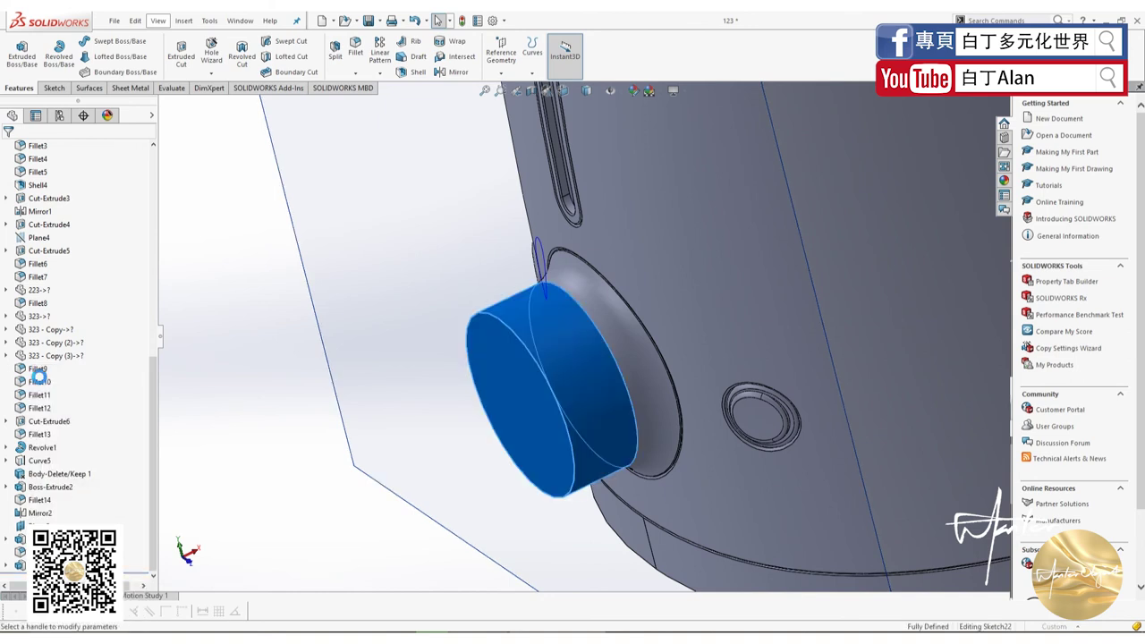
click(26, 280)
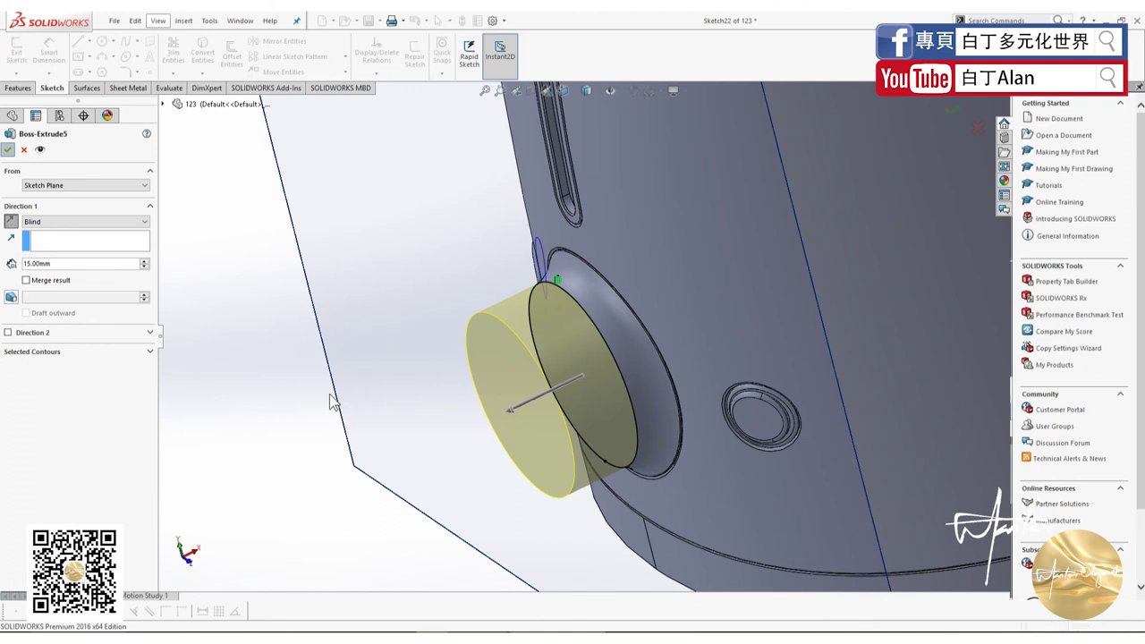
click(7, 149)
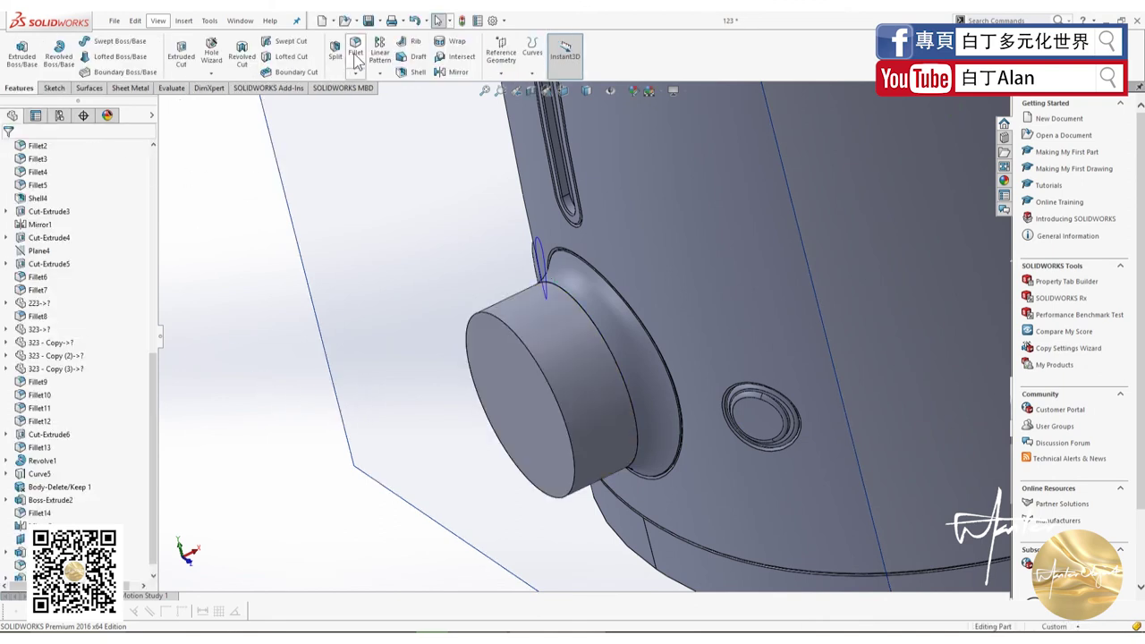
- Fillet the cylinder's base edge with a 0.3 mm radius
click(355, 57)
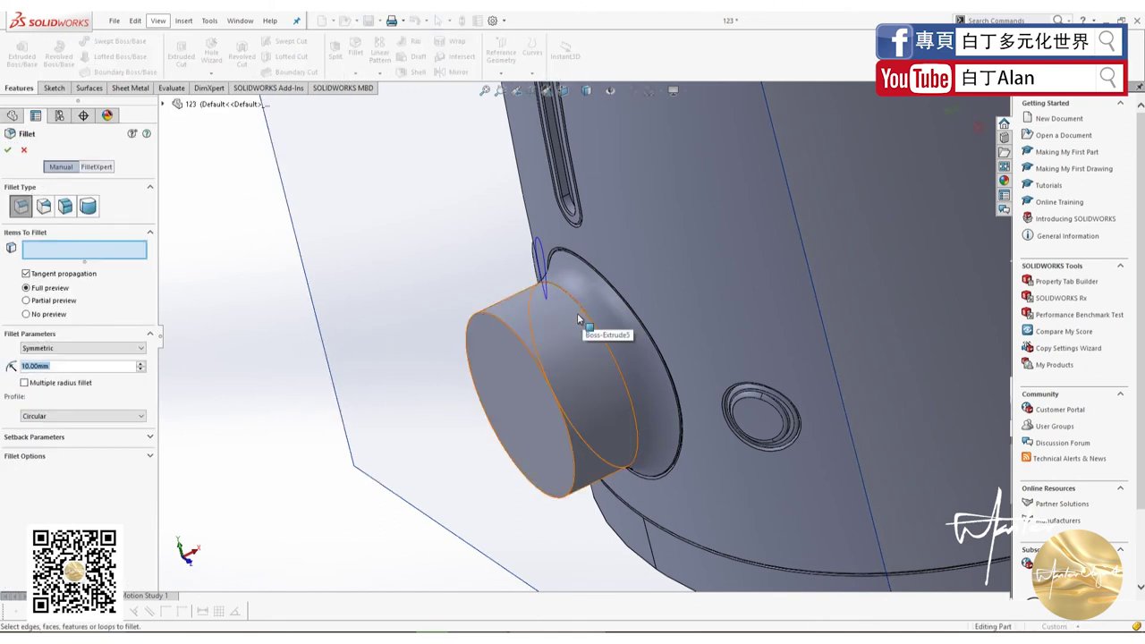
text(0.3)
key(Return)
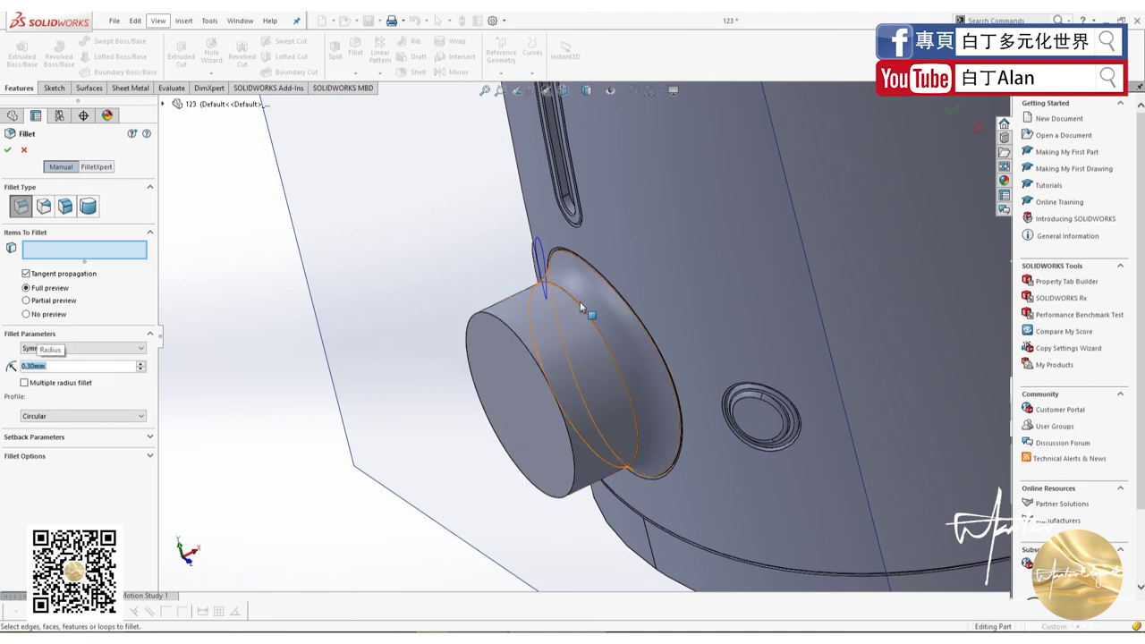
click(581, 308)
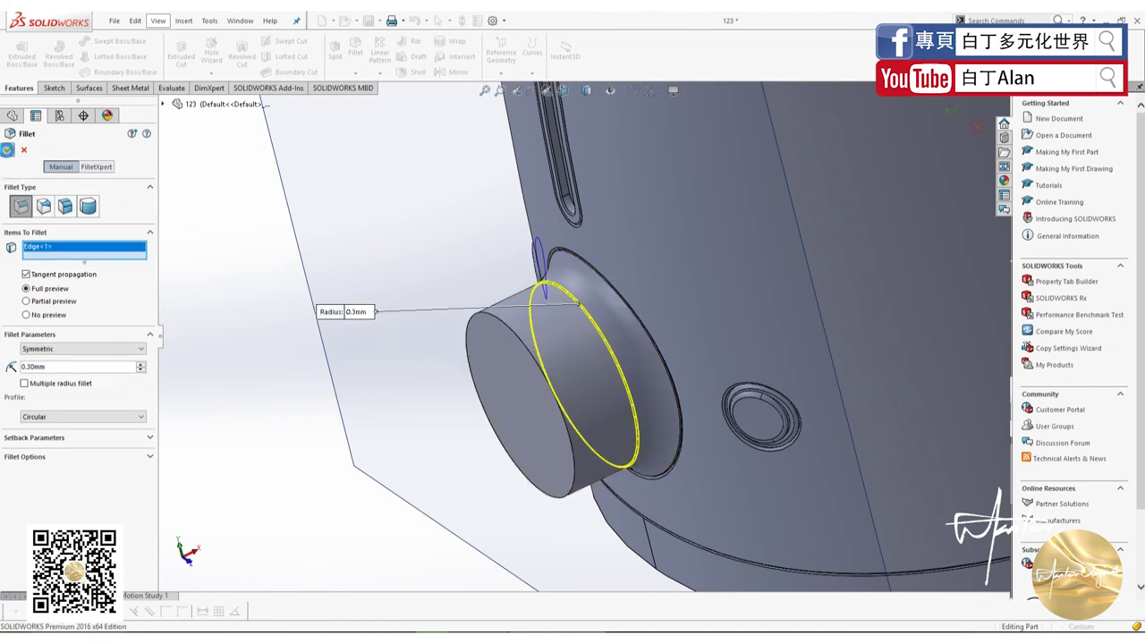
key(Return)
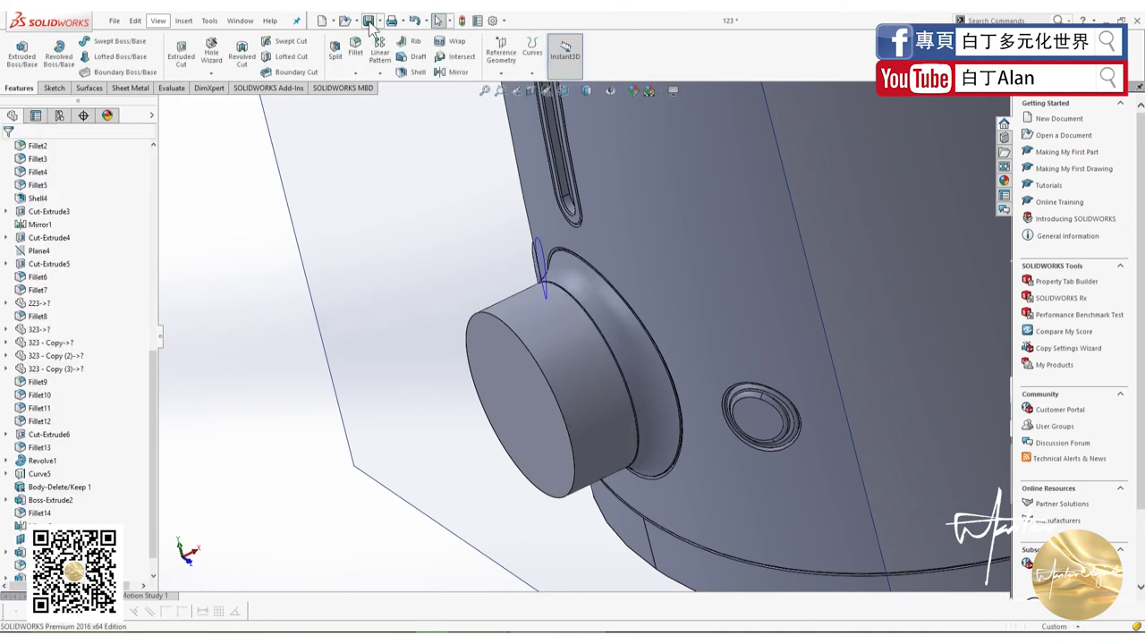
- Apply a second 0.3 mm fillet to the adjacent knob edge
key(Return)
scroll(590, 309, down, 3)
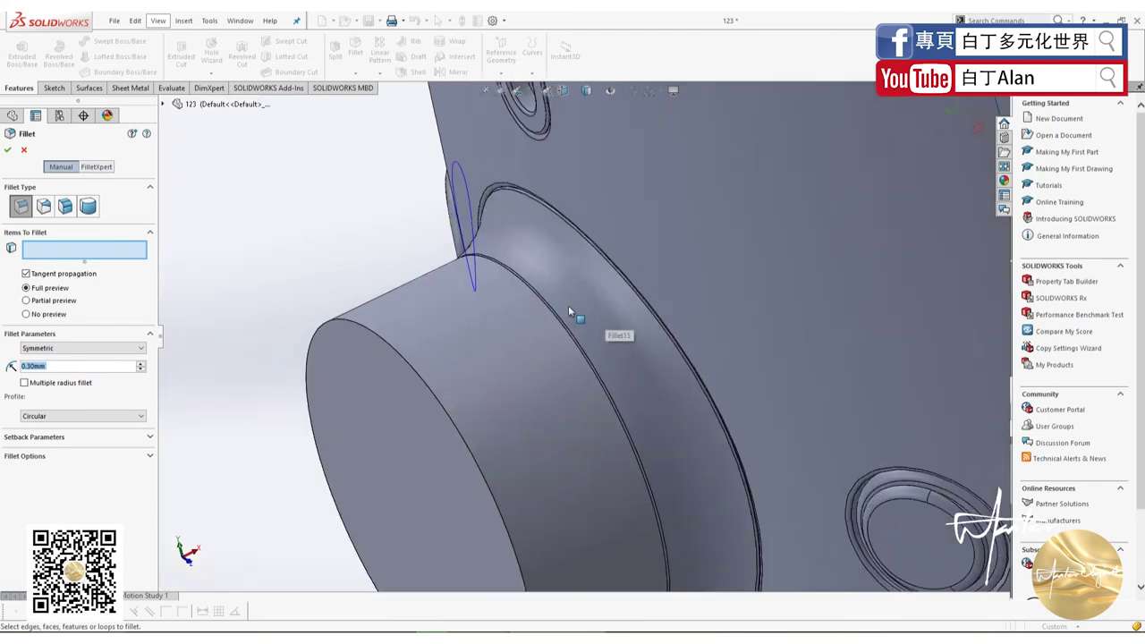
scroll(528, 291, down, 3)
middle_drag(468, 278, 478, 238)
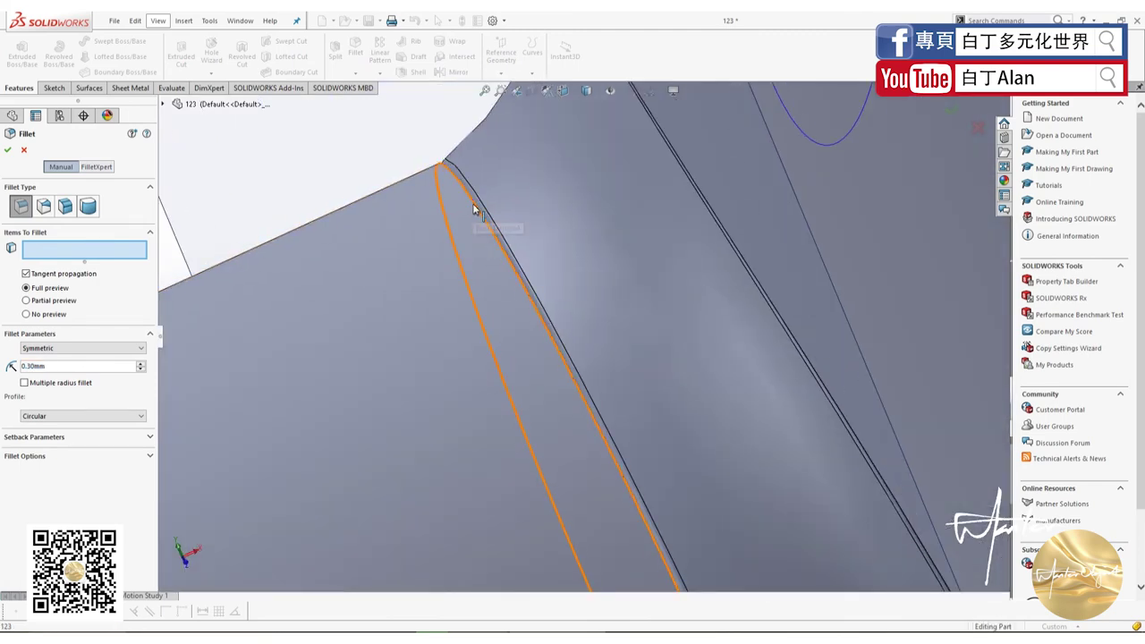
click(477, 211)
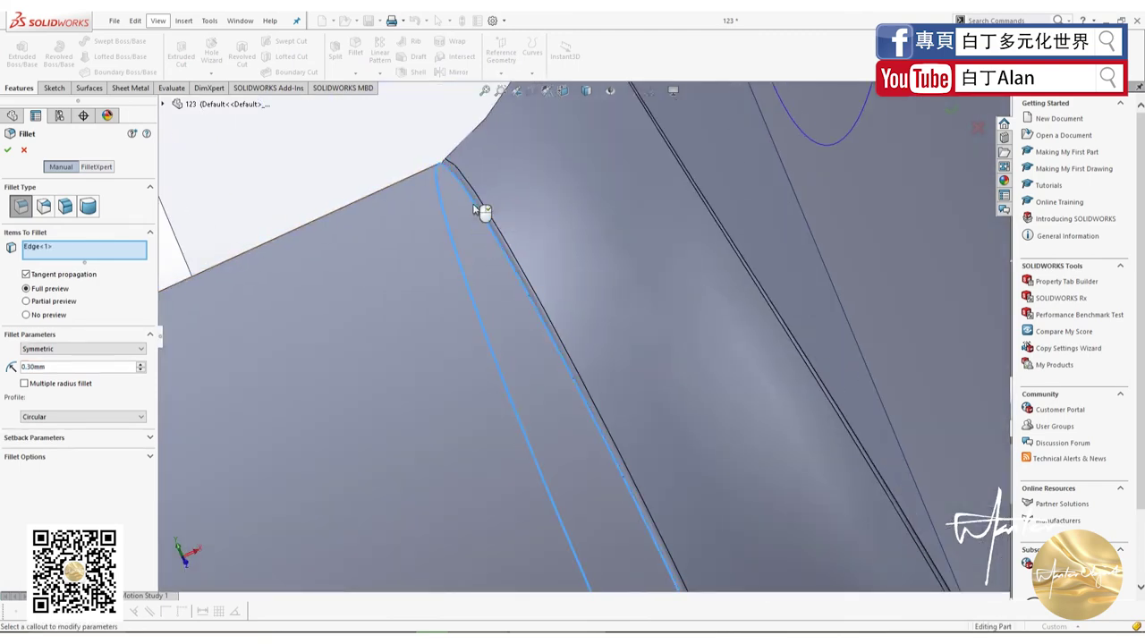
click(7, 149)
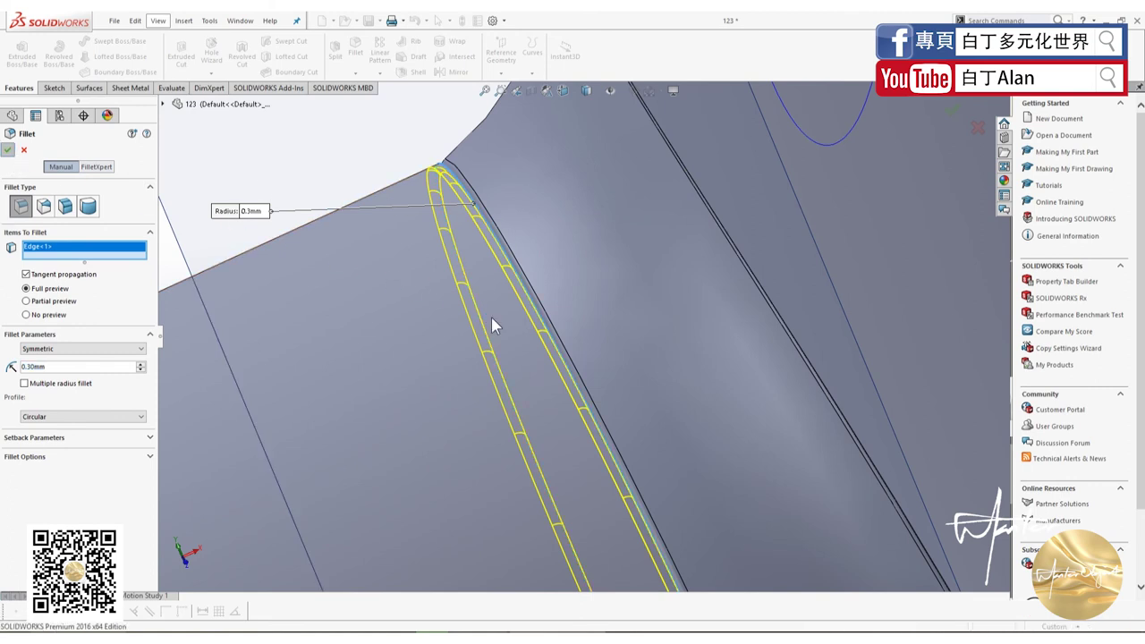
scroll(492, 316, up, 2)
scroll(491, 317, up, 2)
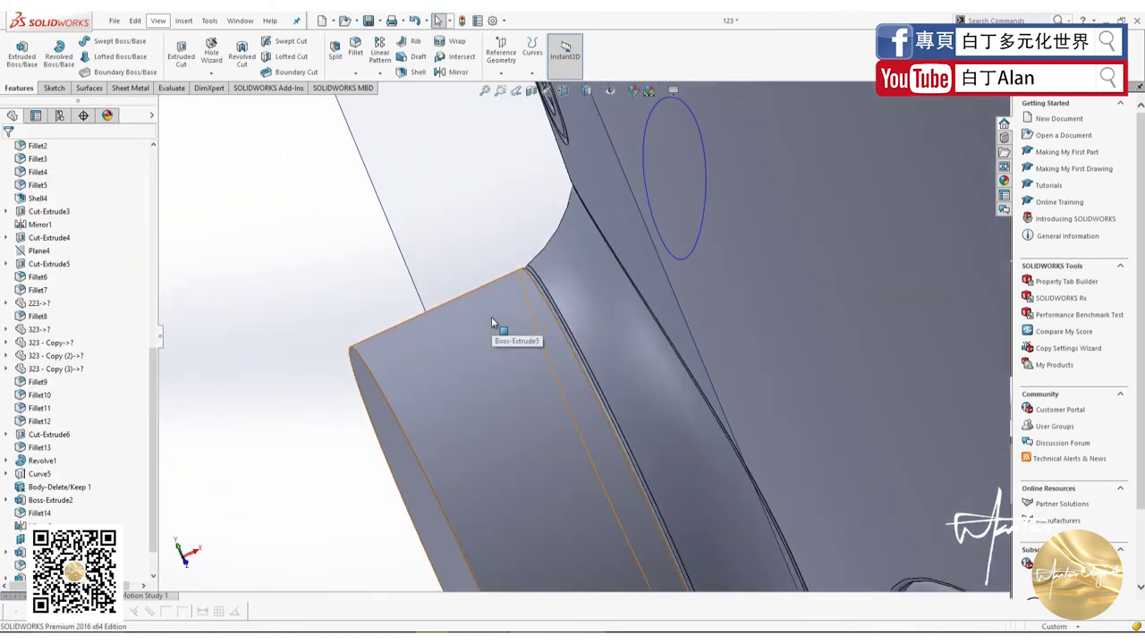
scroll(491, 316, up, 2)
- Fillet the knob cylinder's front circular edge and inspect the rounded result
click(355, 49)
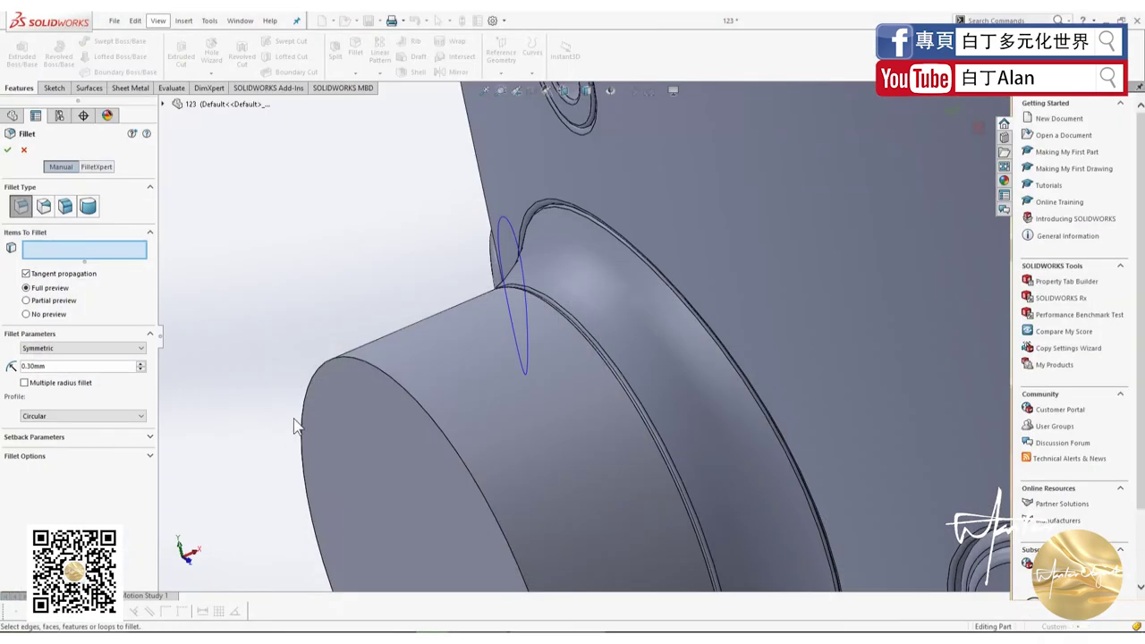
click(393, 375)
click(395, 354)
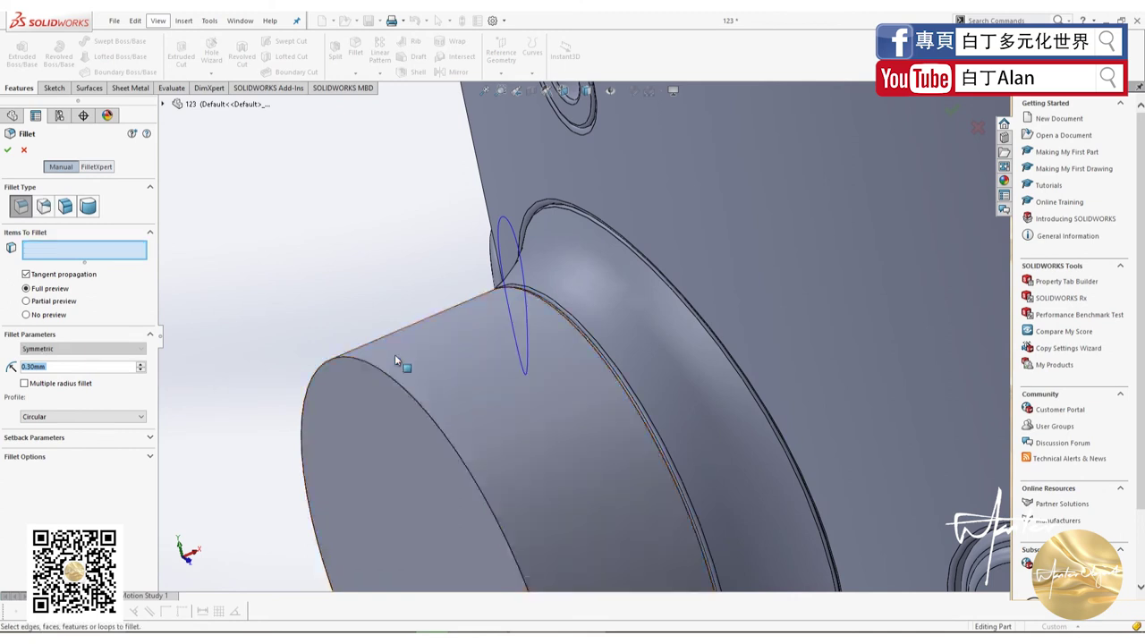
click(355, 364)
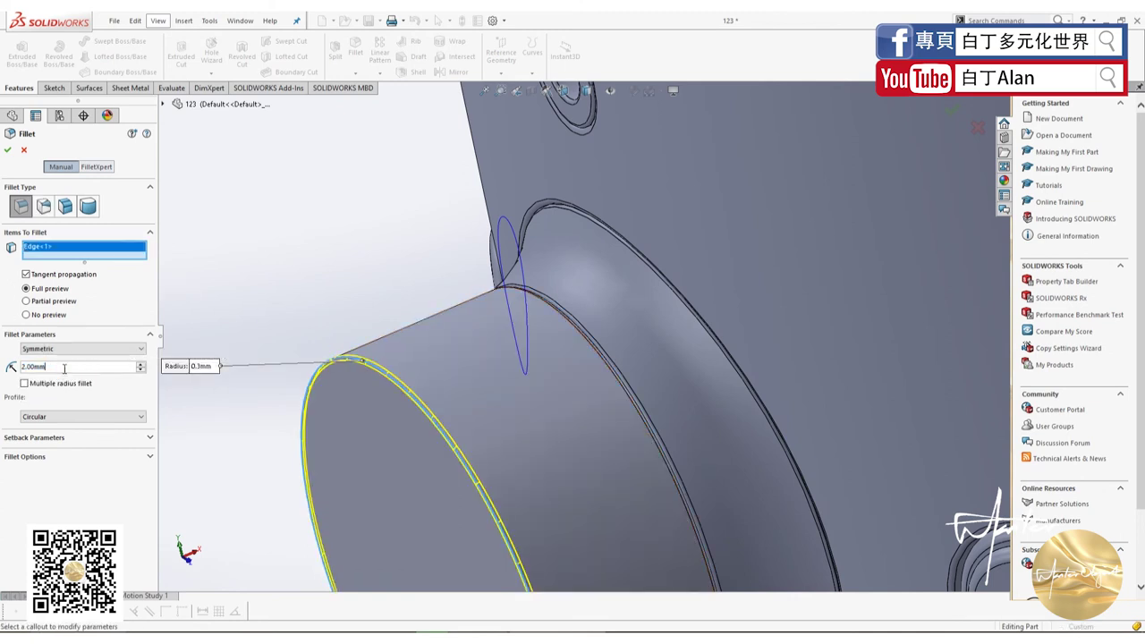
text(2)
key(Return)
middle_drag(537, 402, 482, 433)
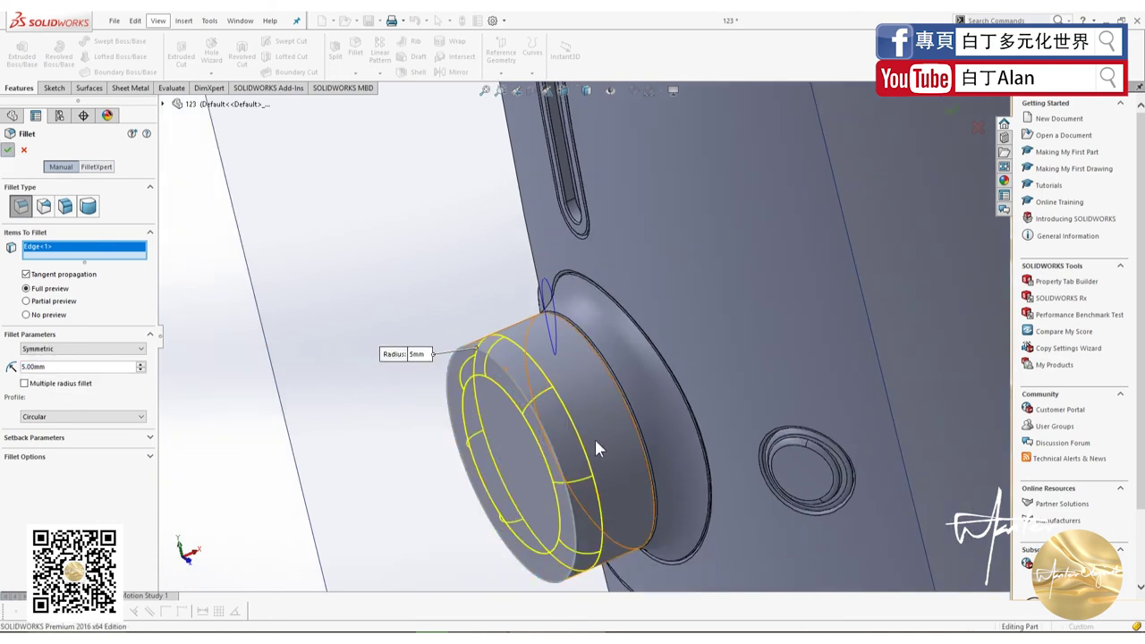
key(Return)
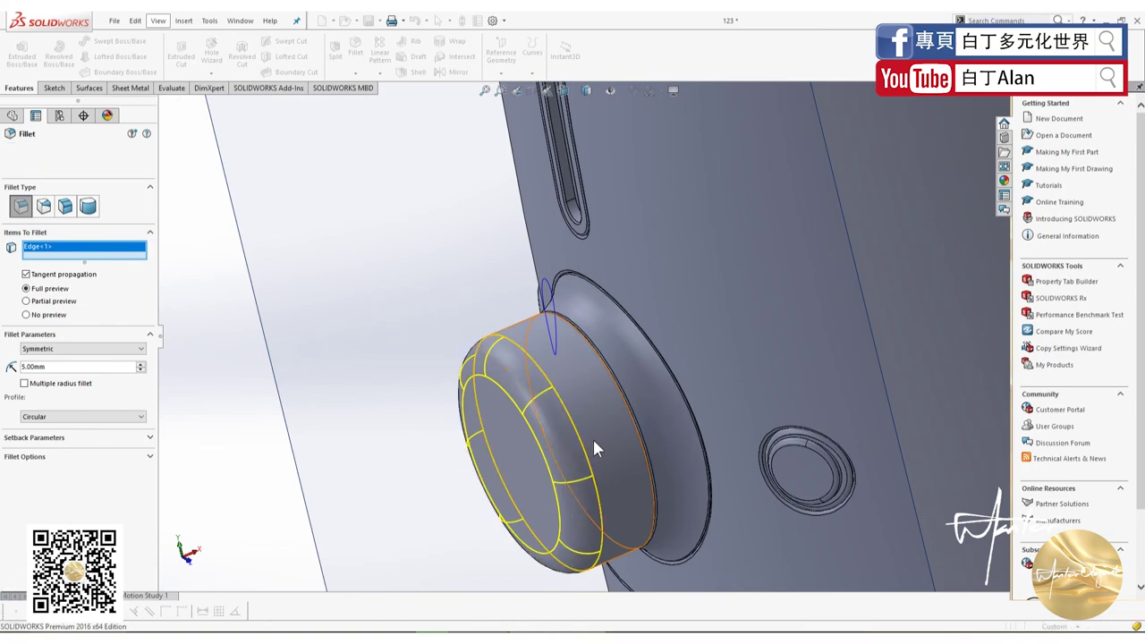
middle_drag(595, 437, 652, 423)
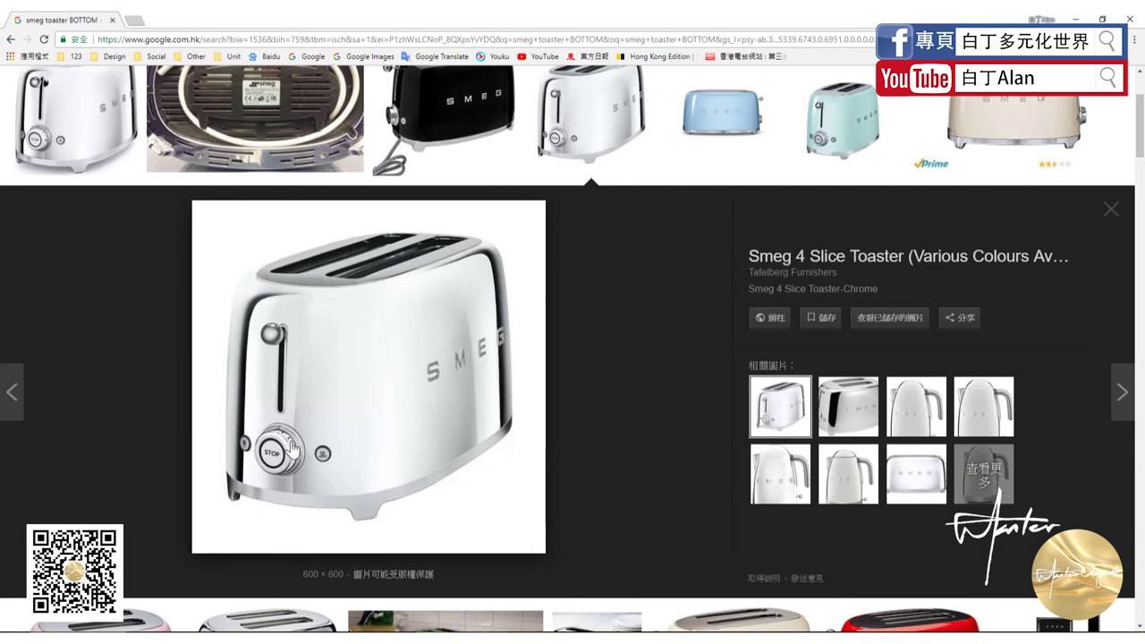
- Replace the chrome toaster preview with the light-blue Smeg 2-Slice Toaster photo
click(643, 136)
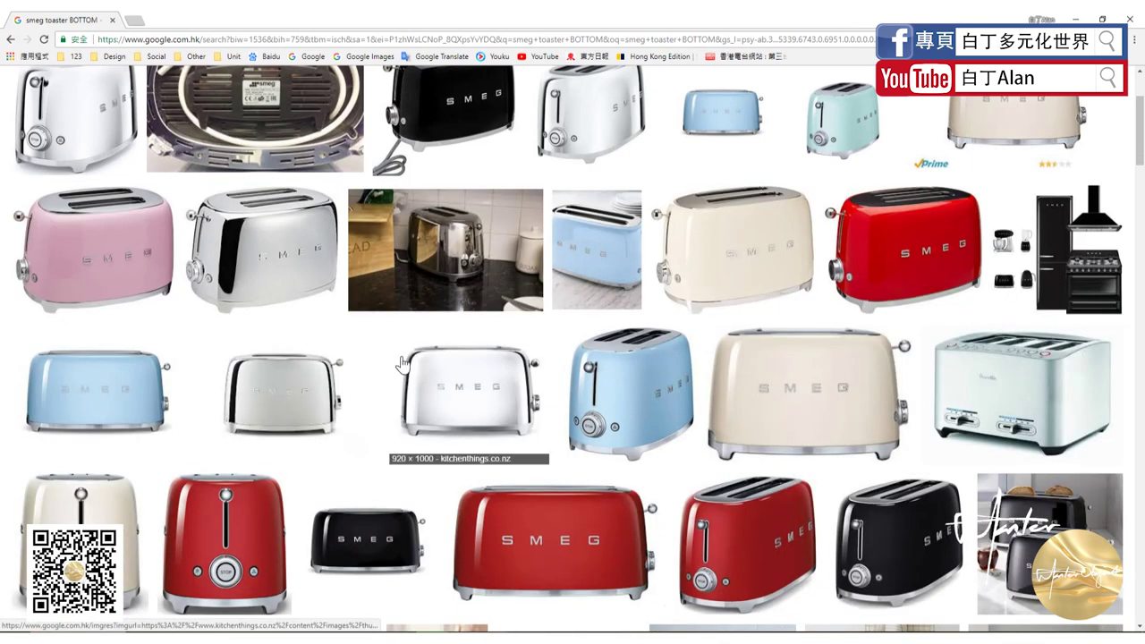
click(600, 411)
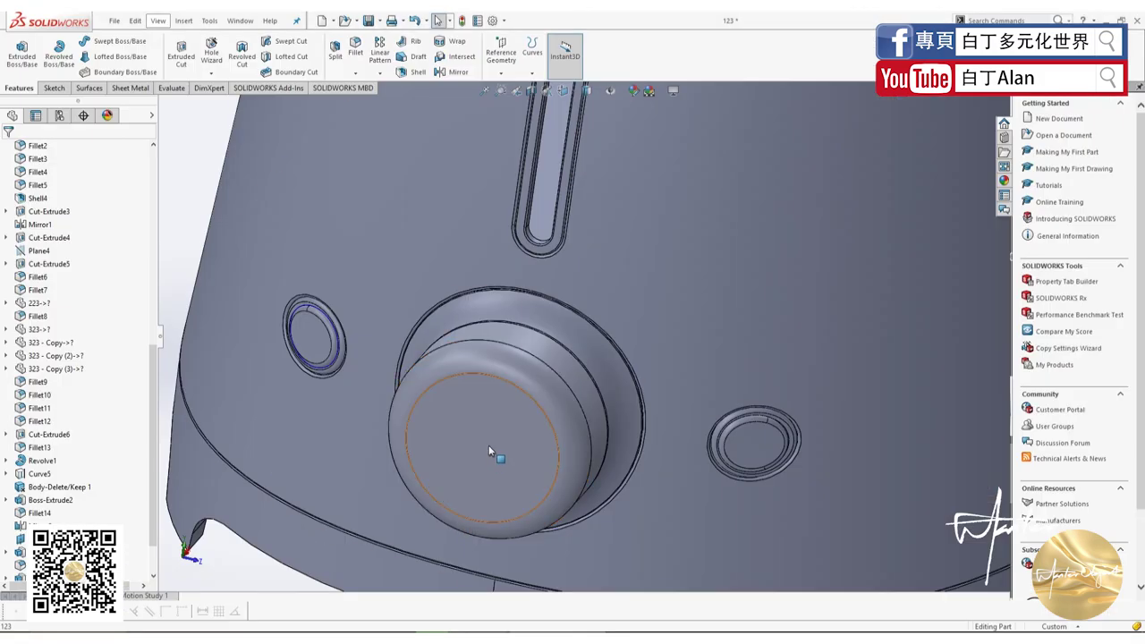
- Start a new sketch on the knob's round front face, viewed Normal To
click(488, 448)
key(ctrl+8)
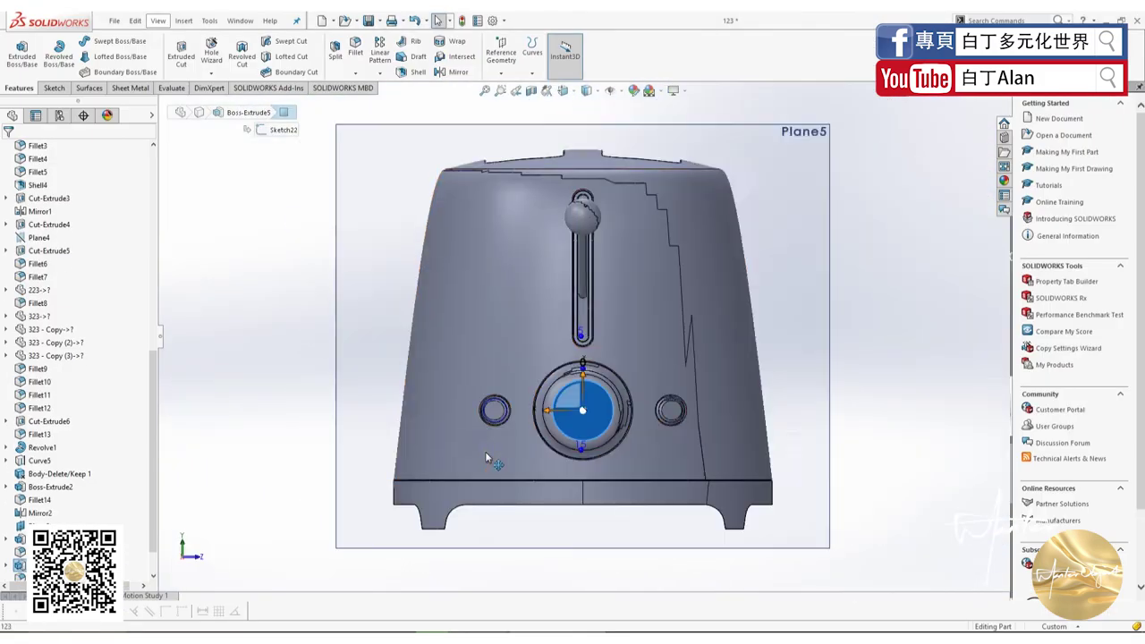
click(269, 382)
scroll(586, 400, down, 2)
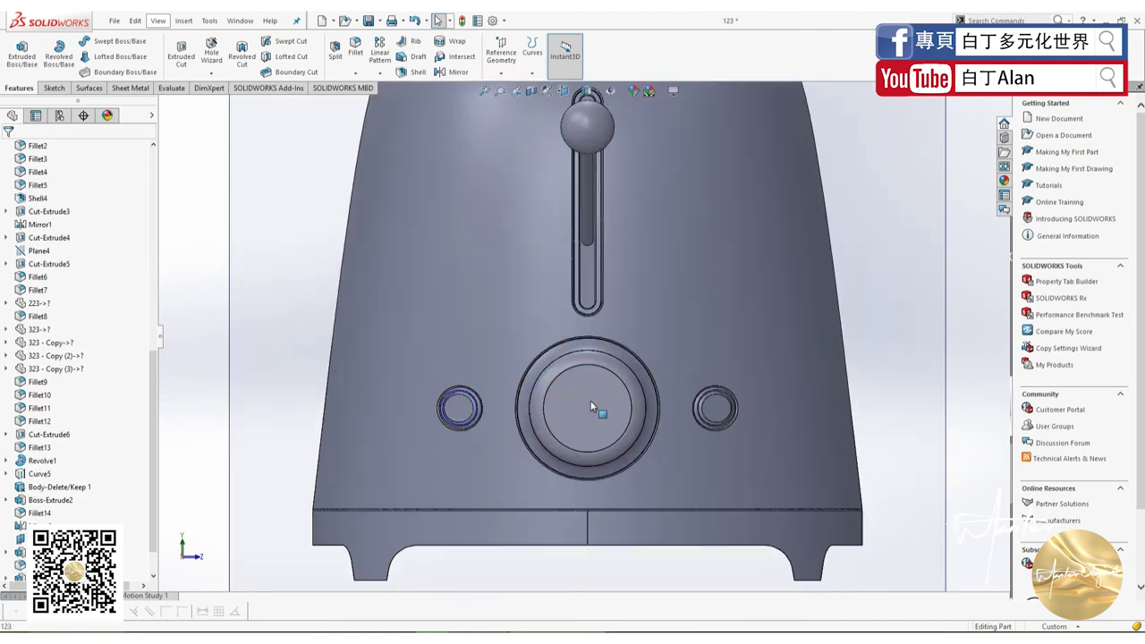
click(591, 399)
scroll(613, 412, down, 2)
scroll(615, 406, down, 1)
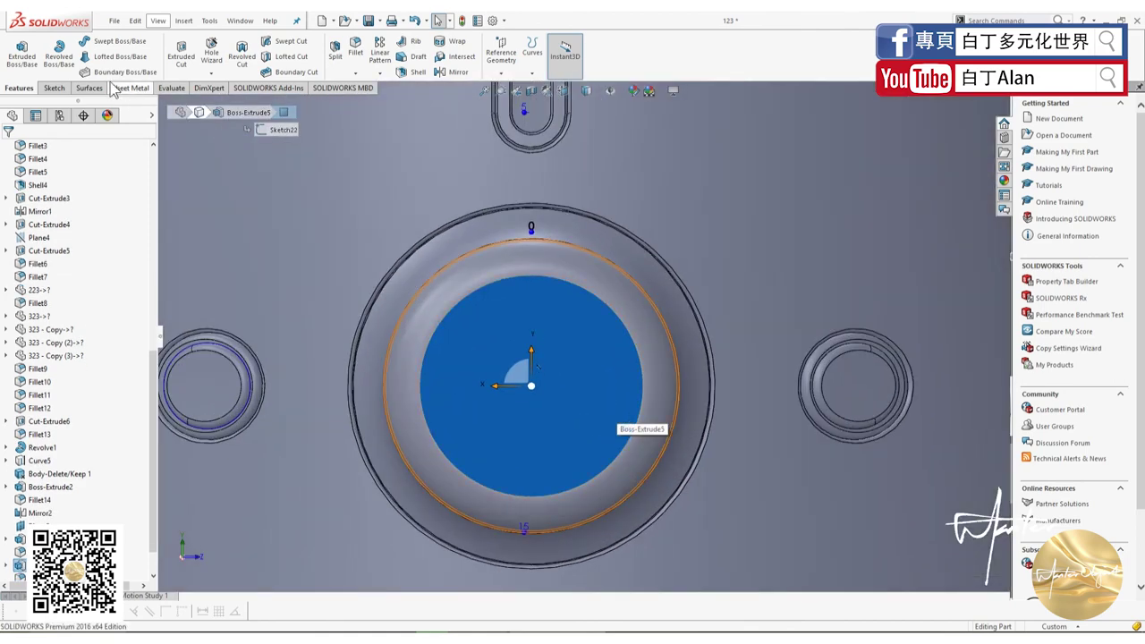
click(54, 88)
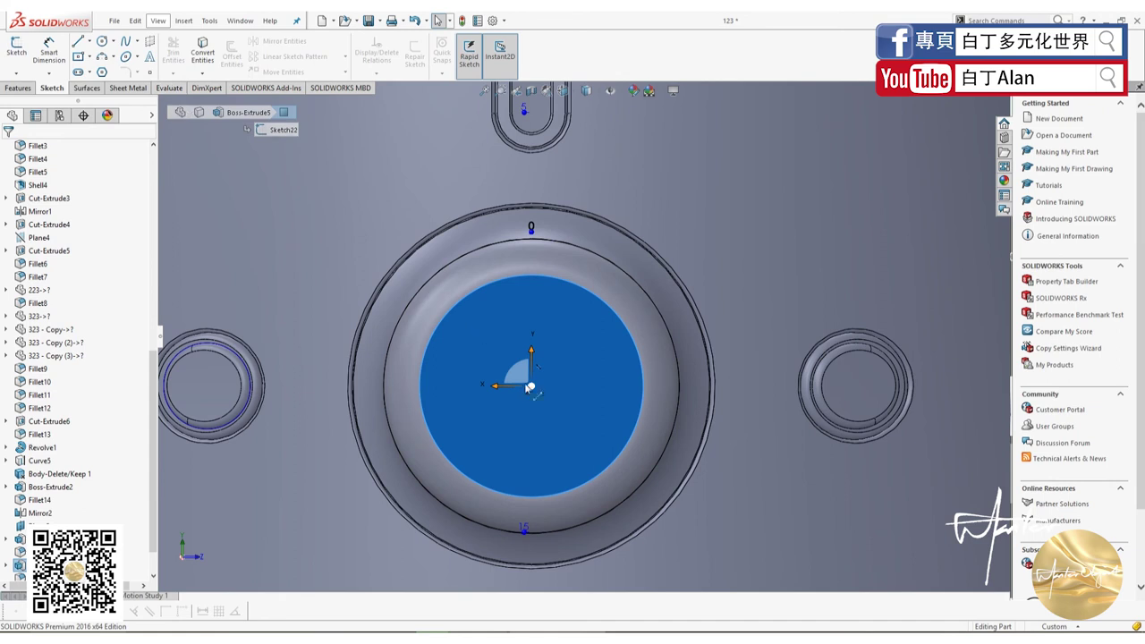
click(102, 41)
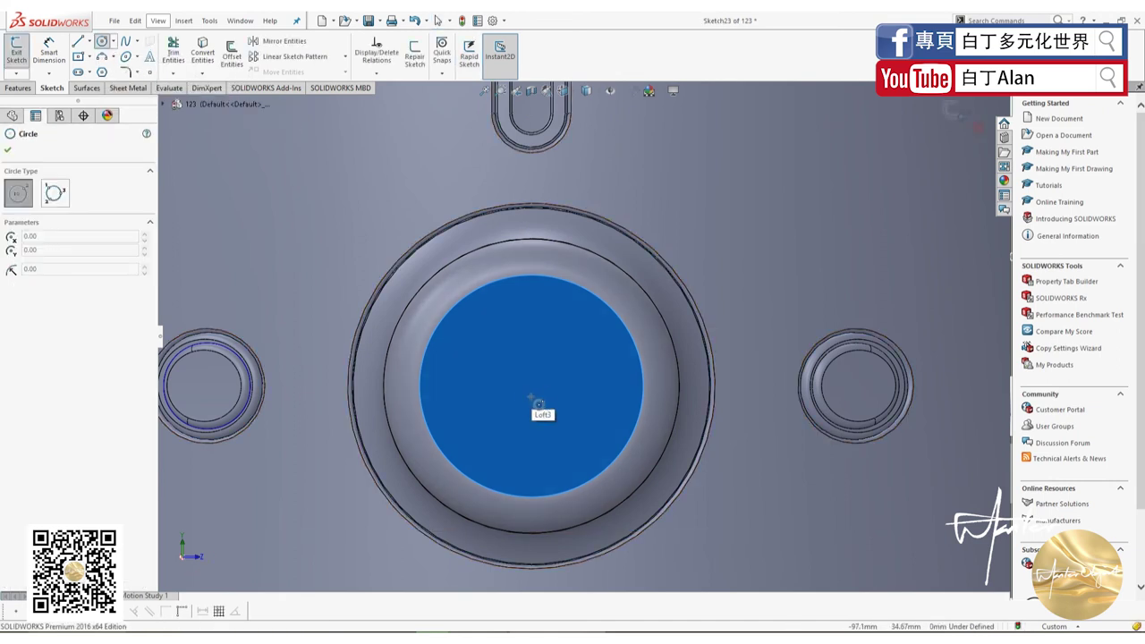
- Offset the knob face's circular edge 1 mm inward as the first circle
click(232, 54)
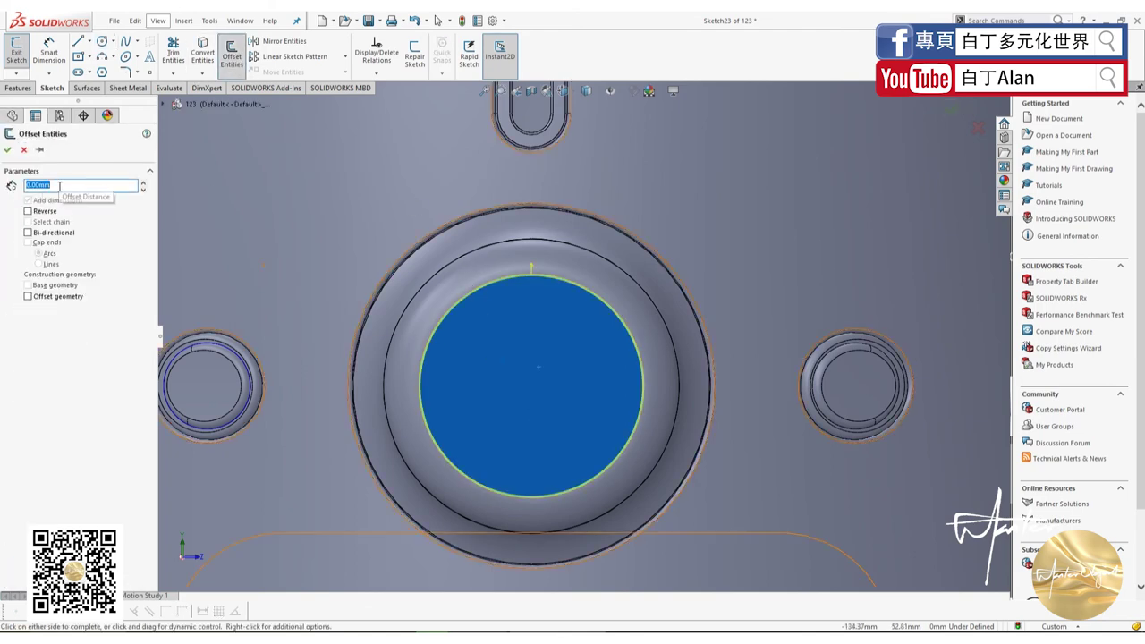
key(alt+Tab)
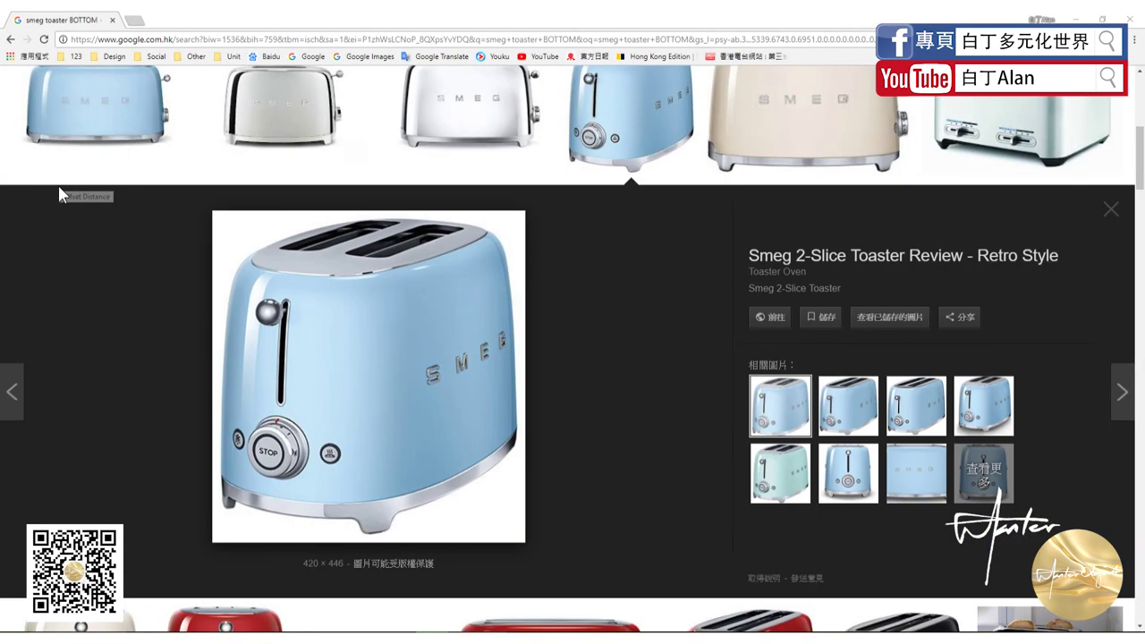
key(alt+Tab)
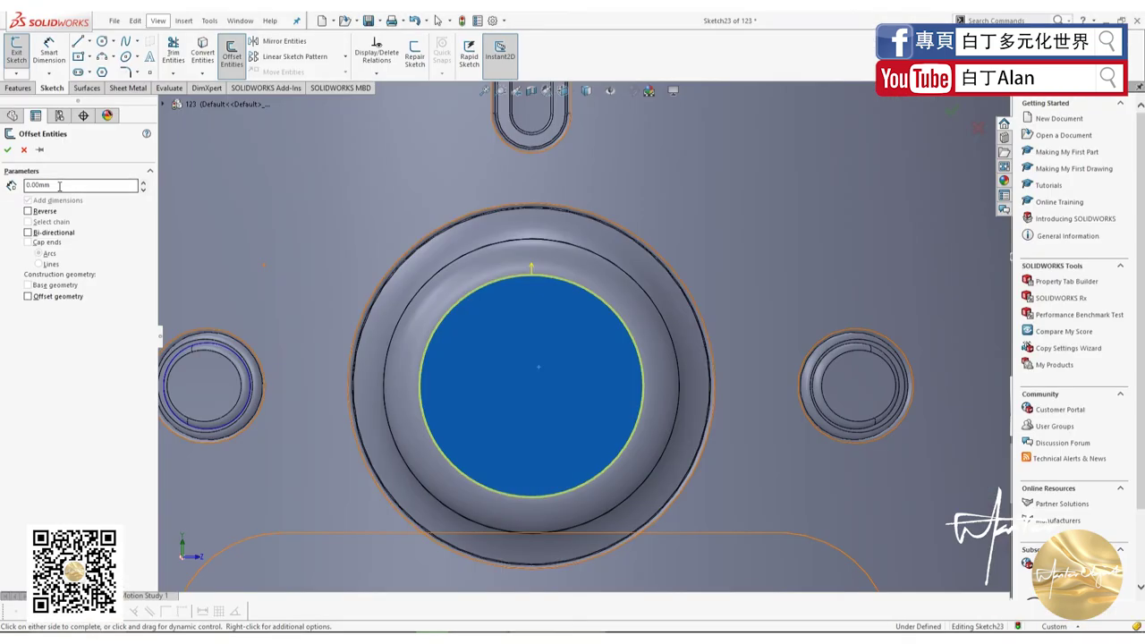
drag(59, 186, 2, 176)
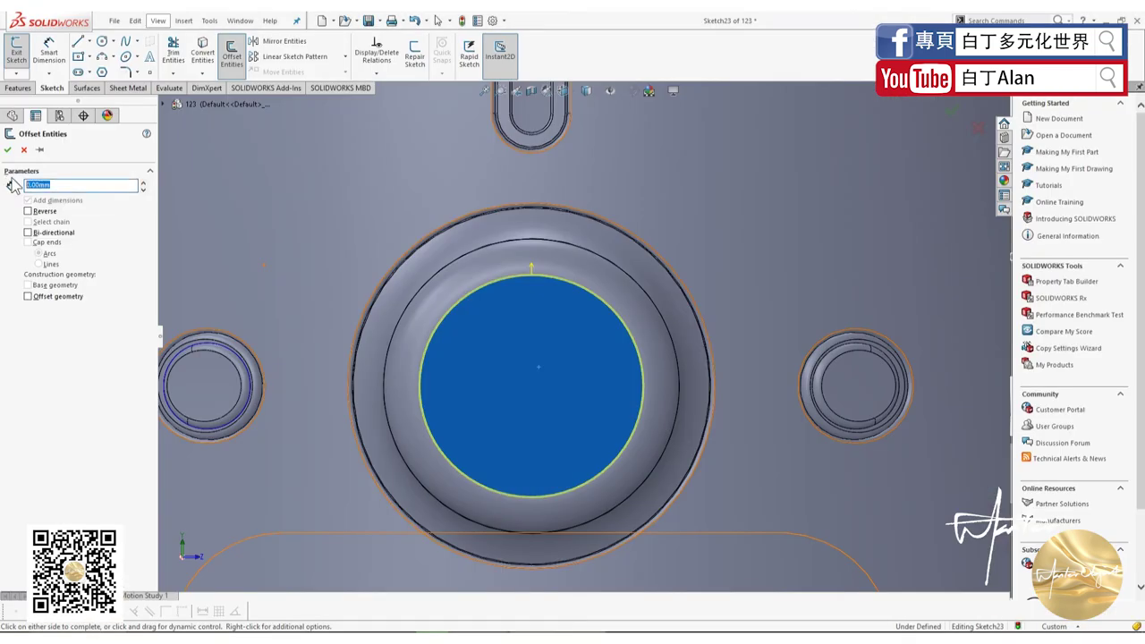
text(1)
key(Return)
click(27, 211)
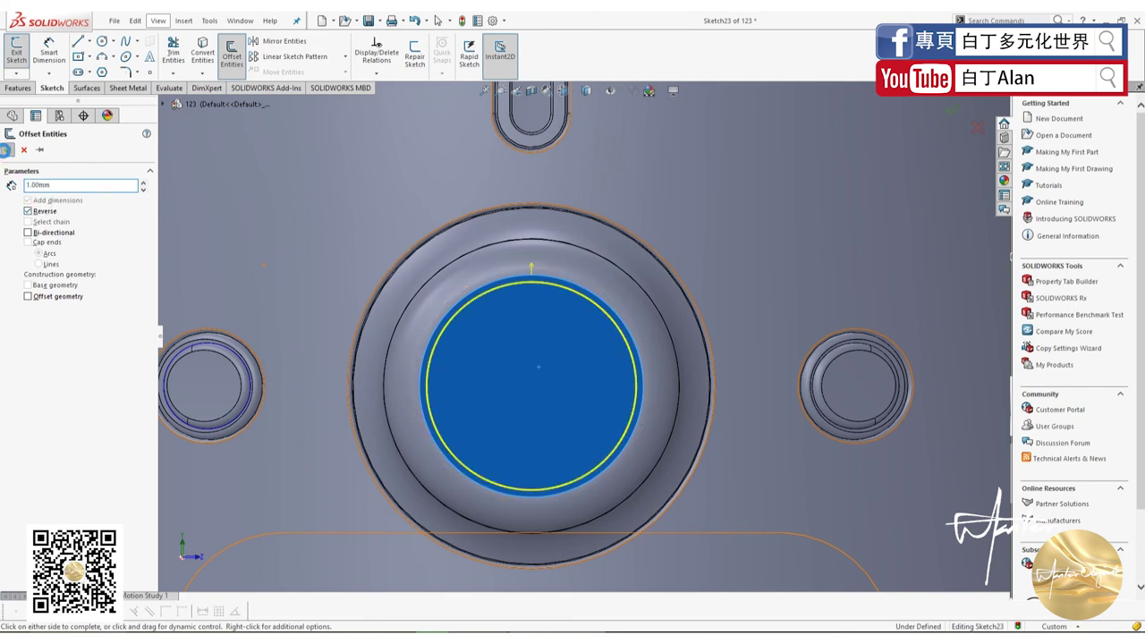
click(230, 70)
- Offset that new circle 3 mm further inward, after trying 5 and 4 mm
click(242, 73)
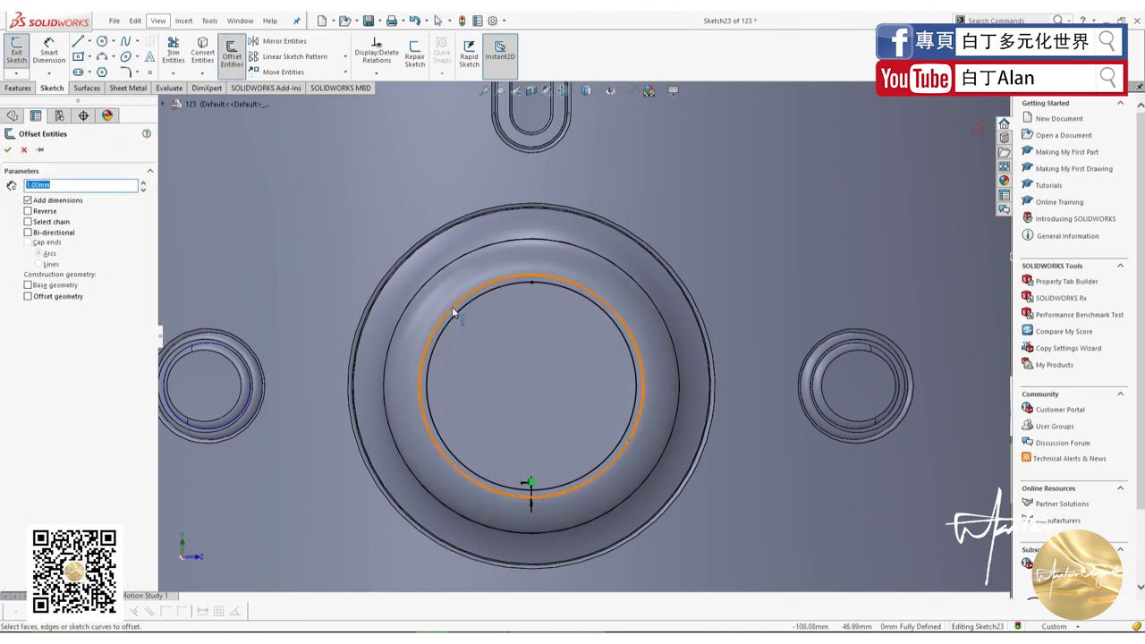
click(452, 306)
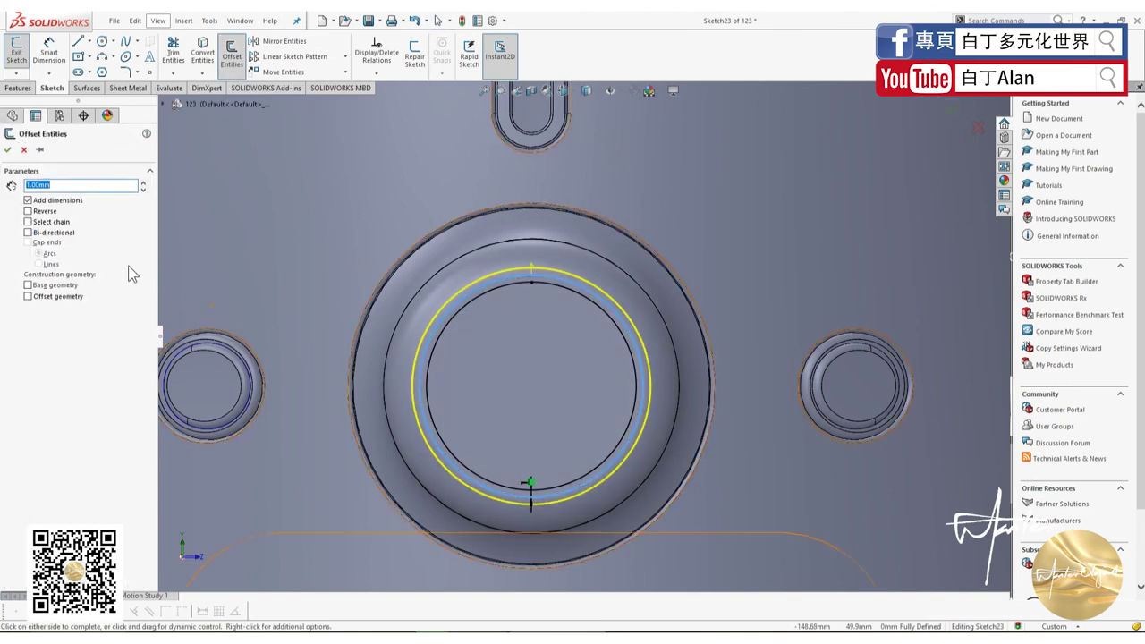
click(41, 212)
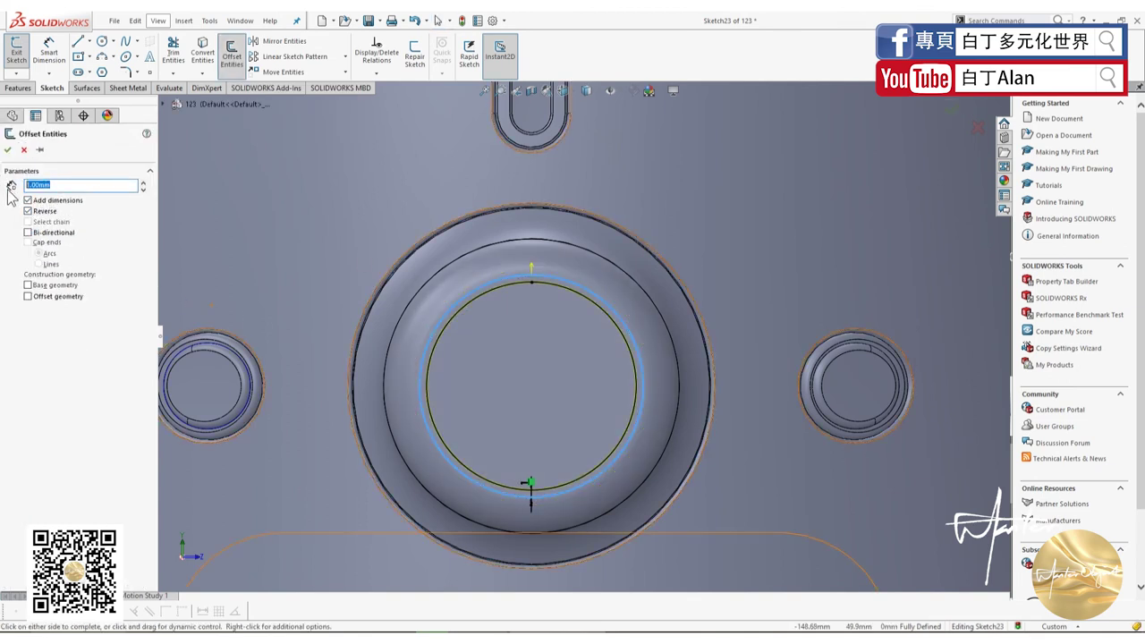
text(5)
key(Return)
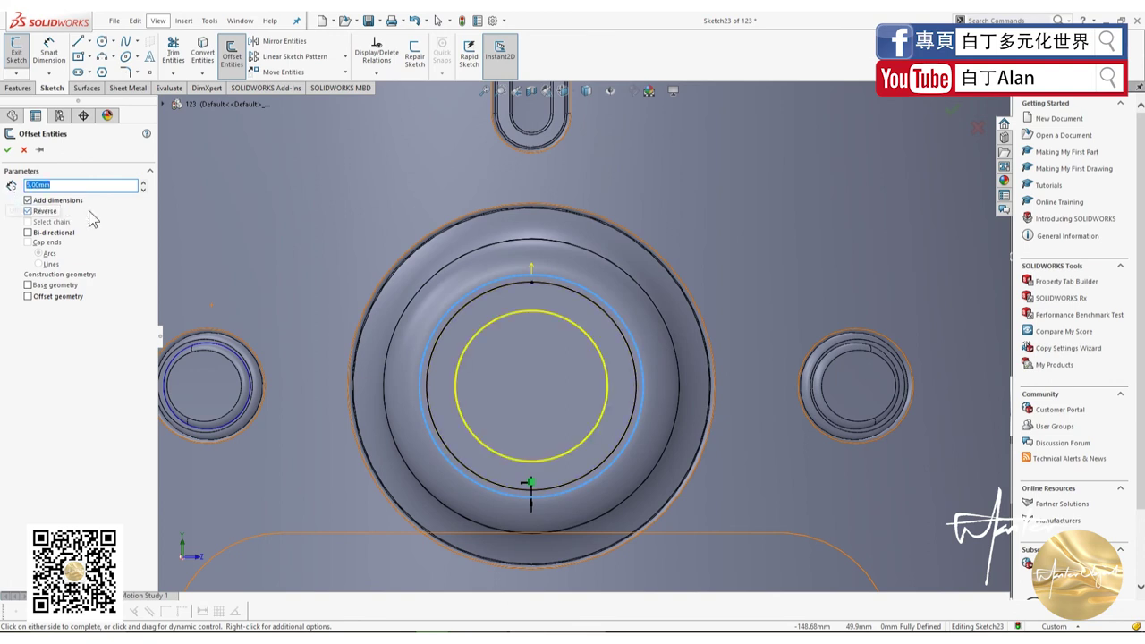
key(Return)
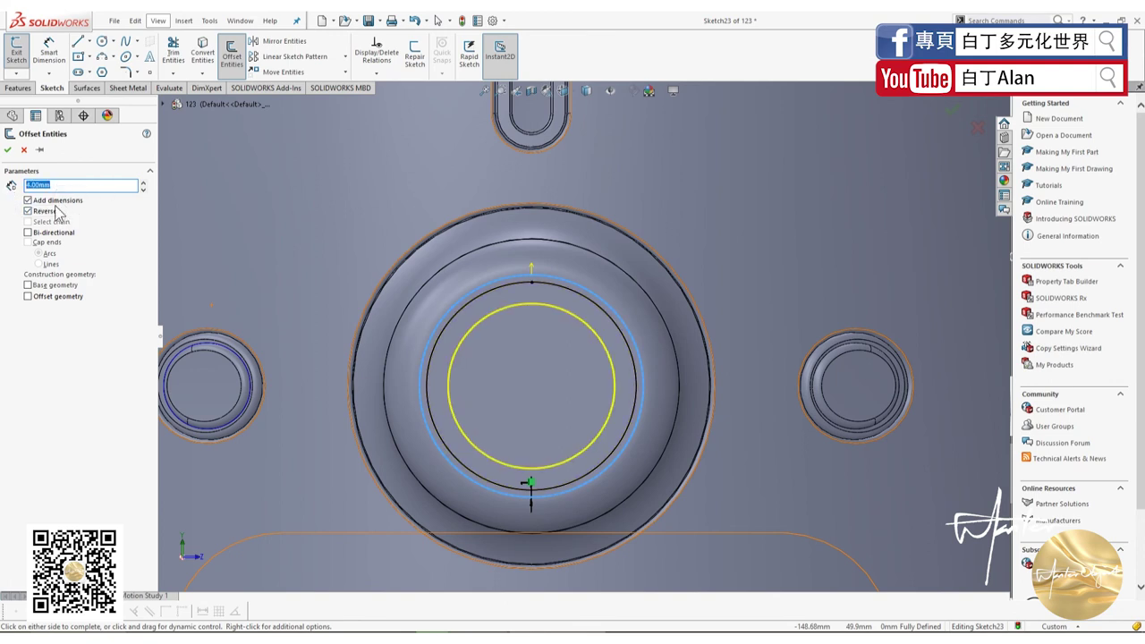
text(3)
key(Return)
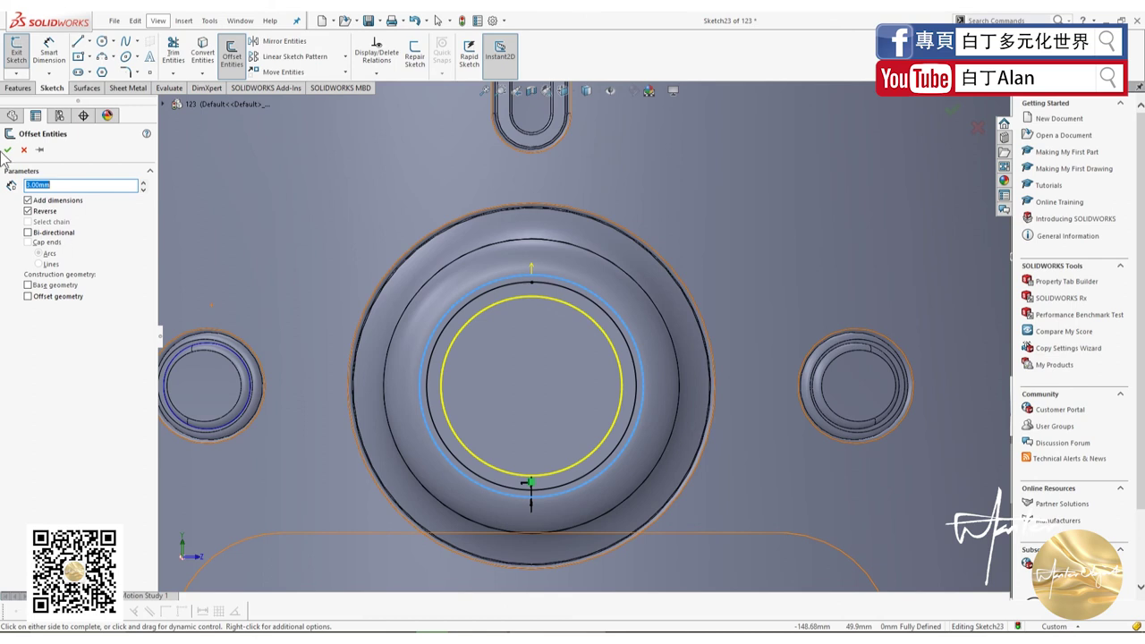
click(8, 149)
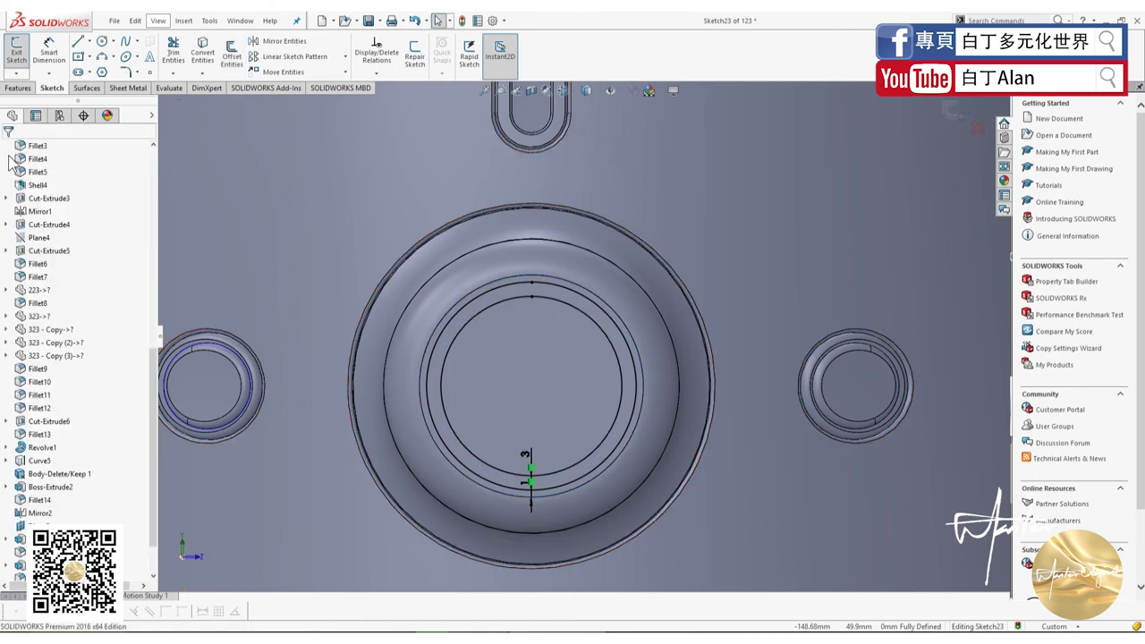
- Extruded-cut the ring sketch 3 mm Blind into the knob, forming a recessed groove
click(19, 88)
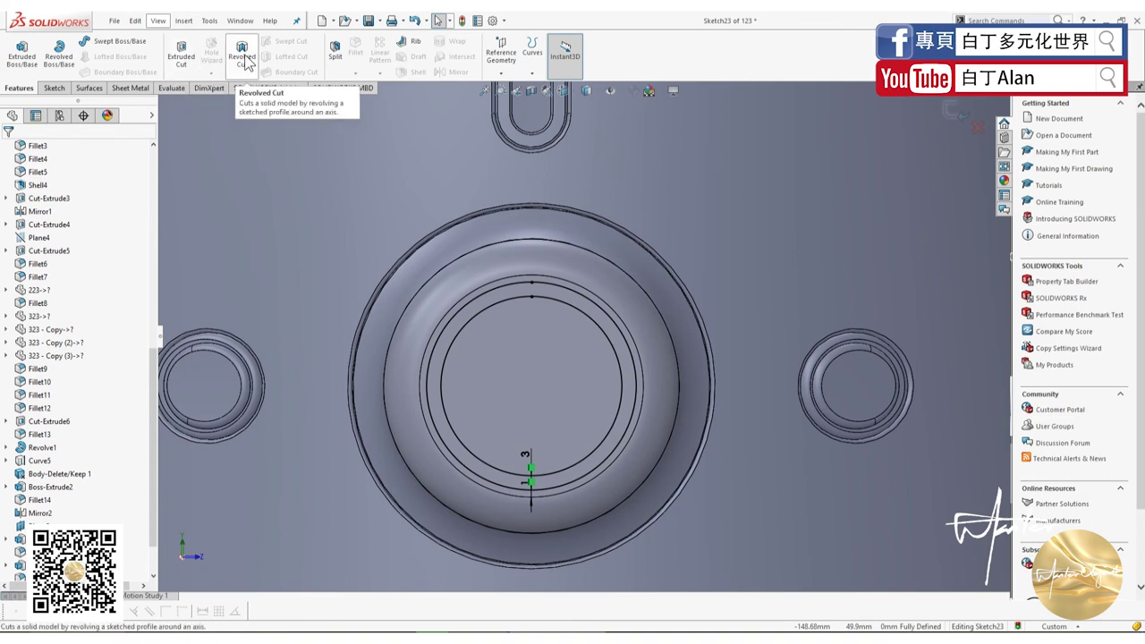
click(181, 54)
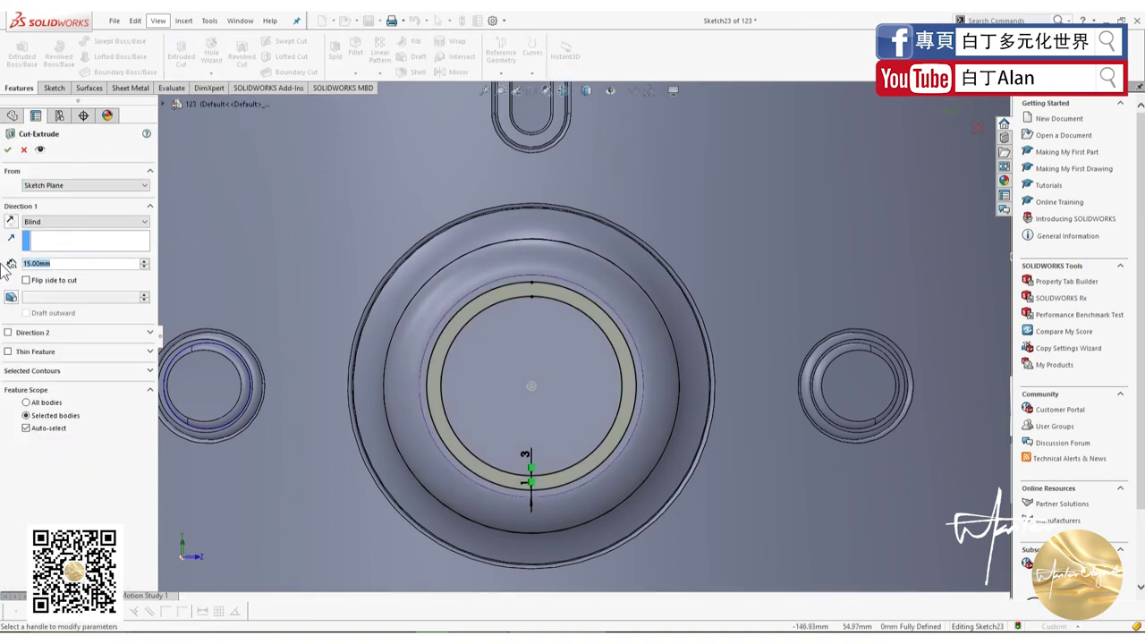
text(3)
middle_drag(531, 412, 525, 462)
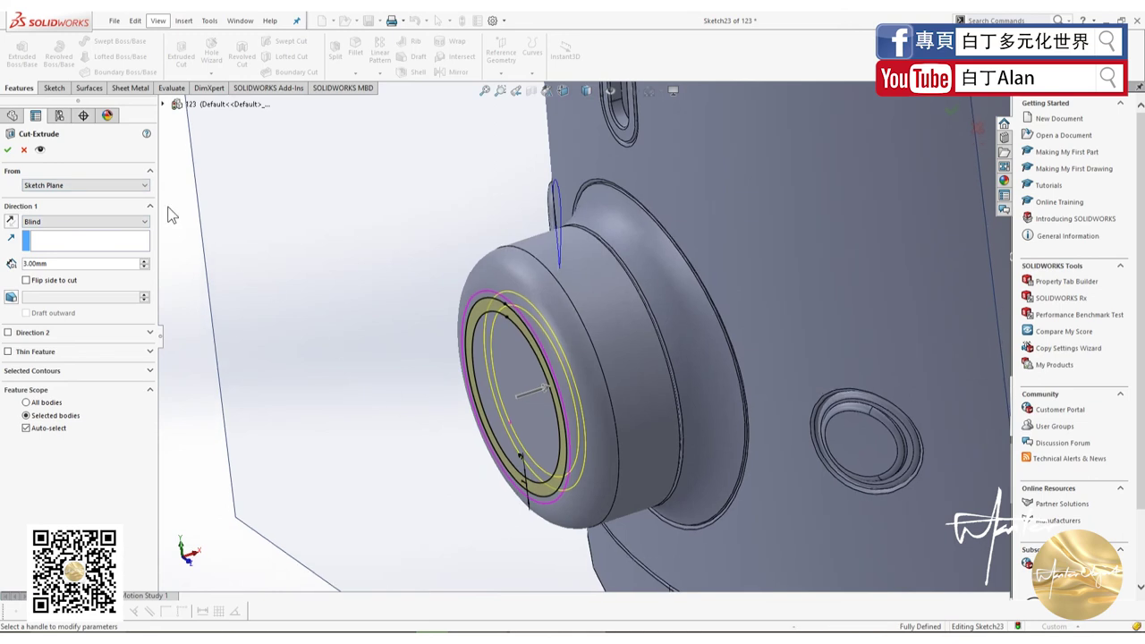
click(6, 150)
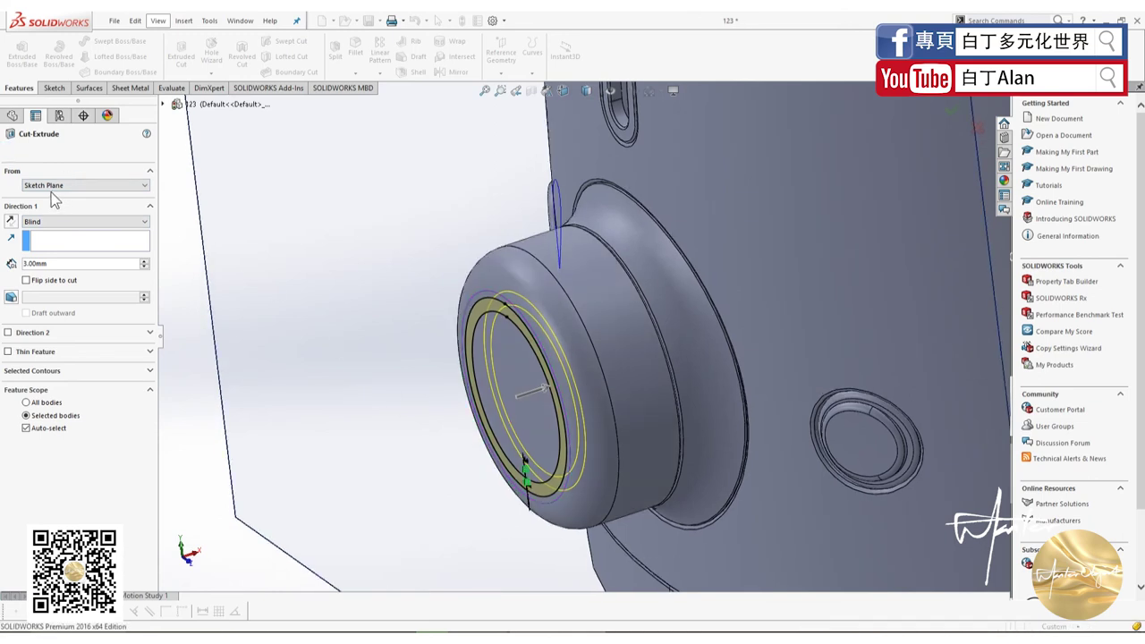
middle_drag(505, 321, 508, 378)
- Start a sketch on the knob's inner face, then discard it
click(508, 380)
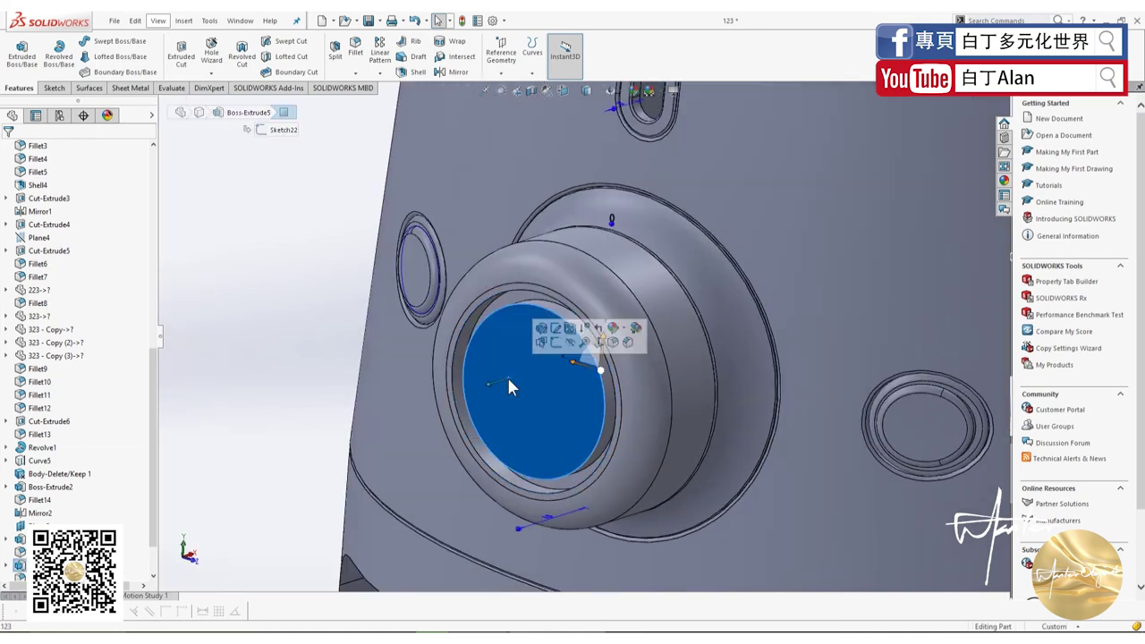
click(281, 263)
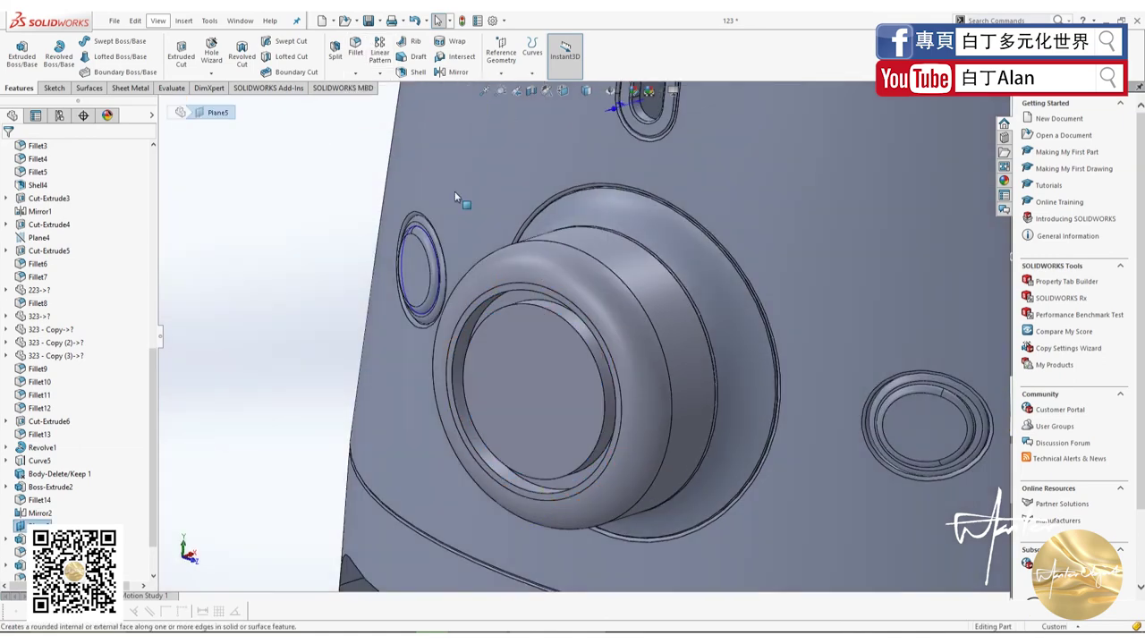
click(503, 394)
click(22, 52)
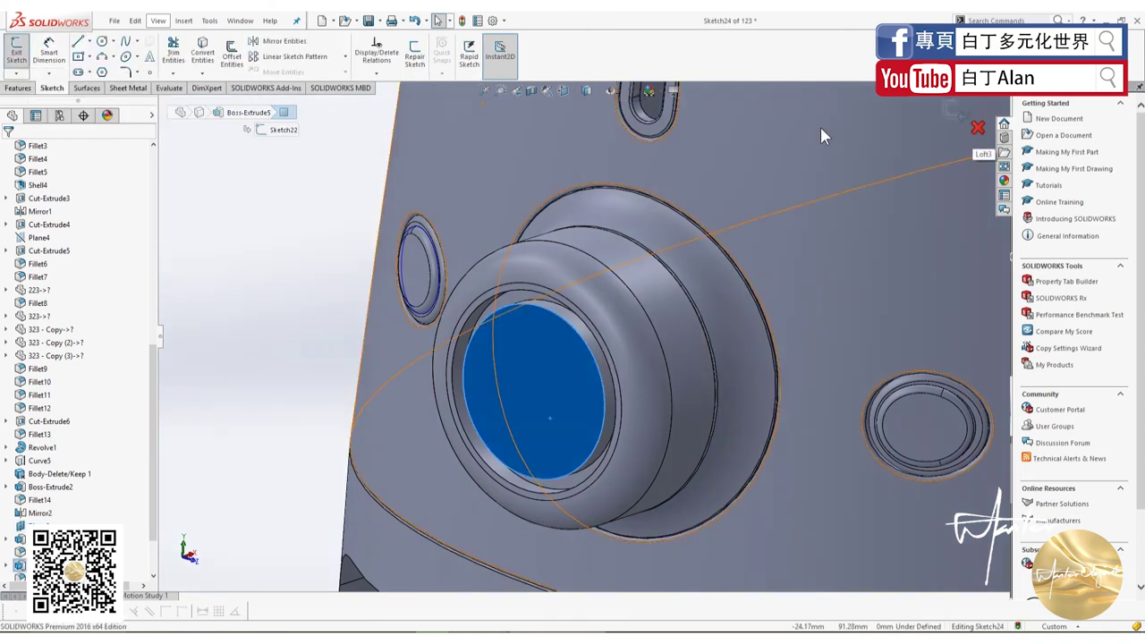
click(978, 127)
click(579, 332)
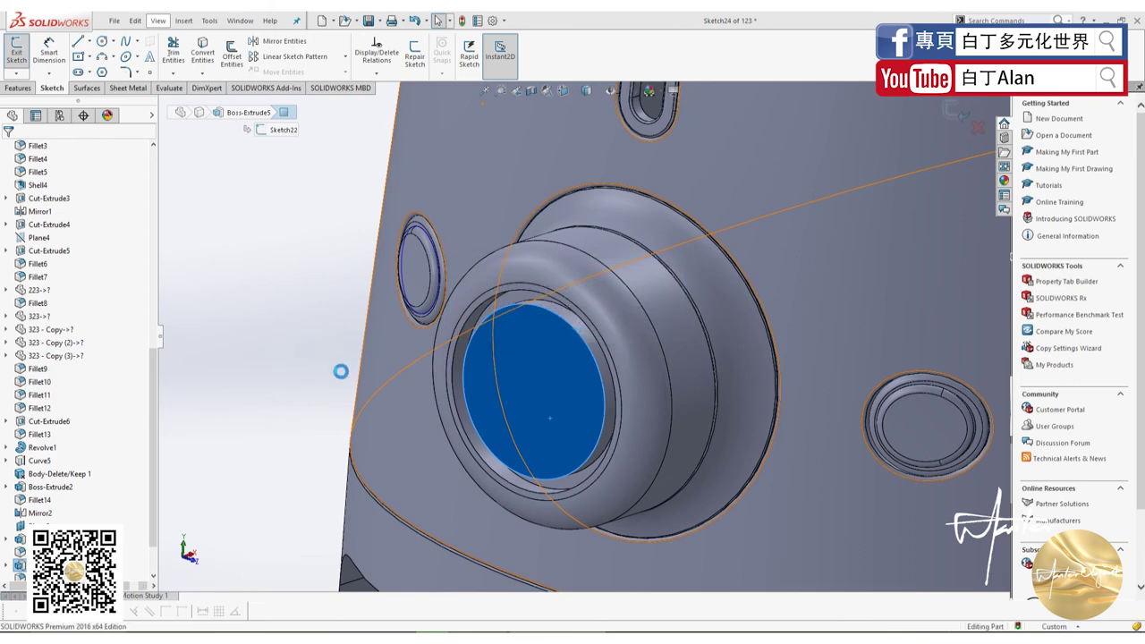
- Sketch on the inner face, copying the face edge and larger groove circle at 0 mm offset
click(561, 367)
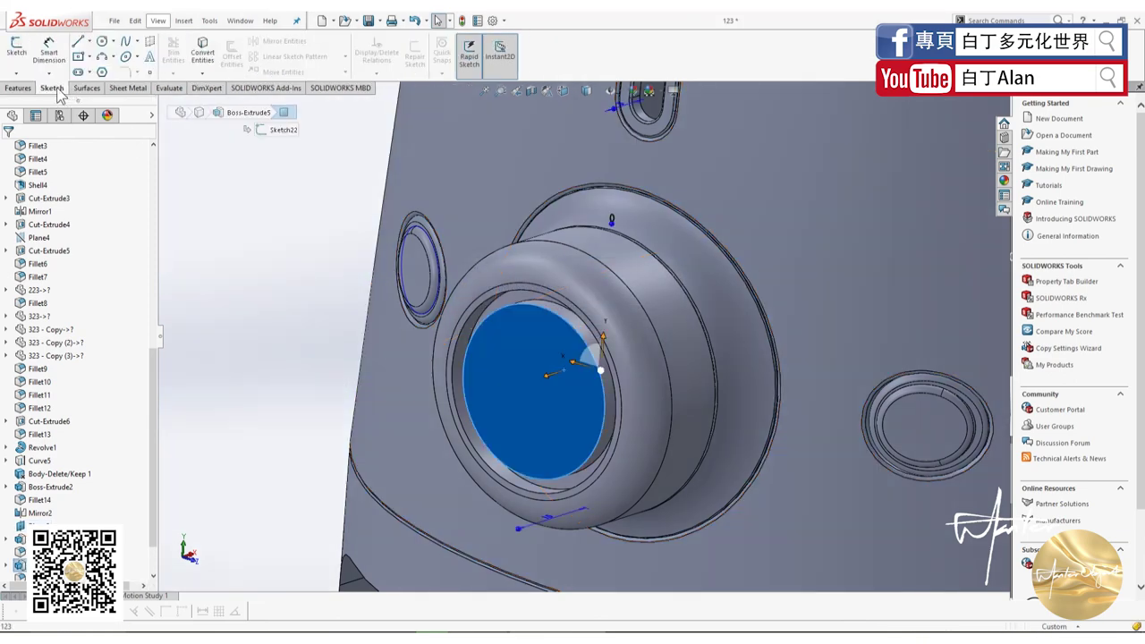
click(17, 52)
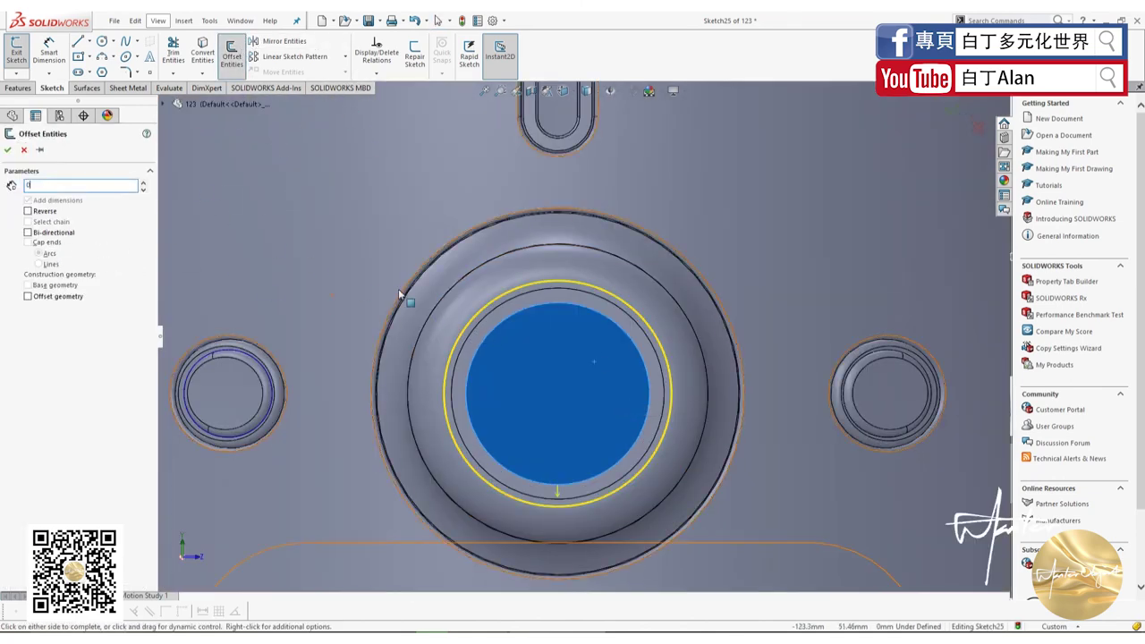
key(Return)
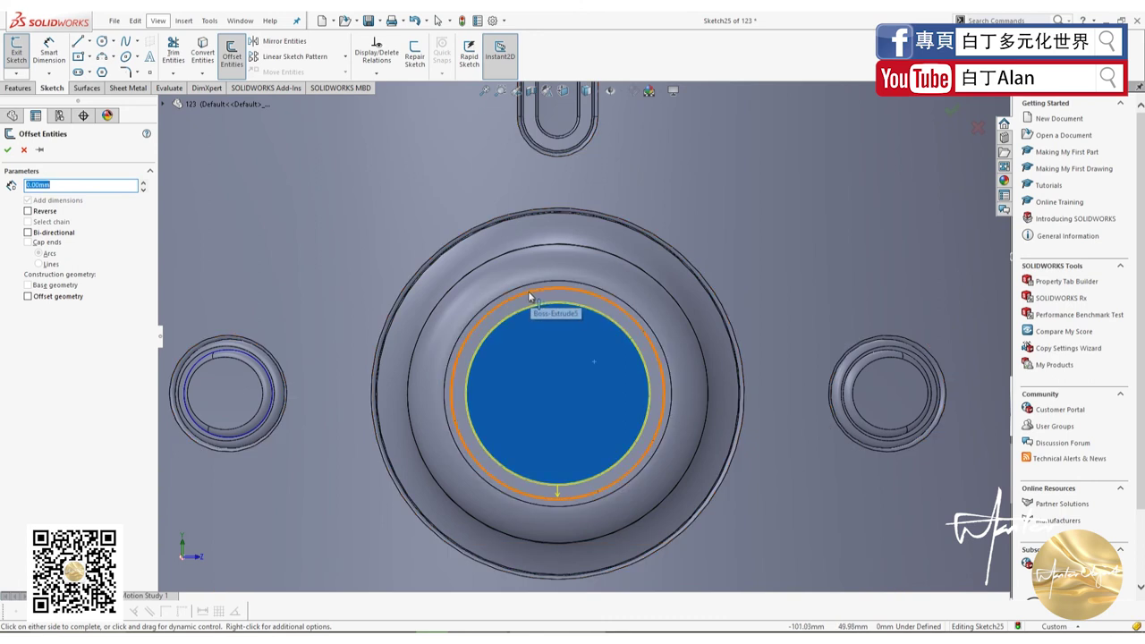
click(530, 297)
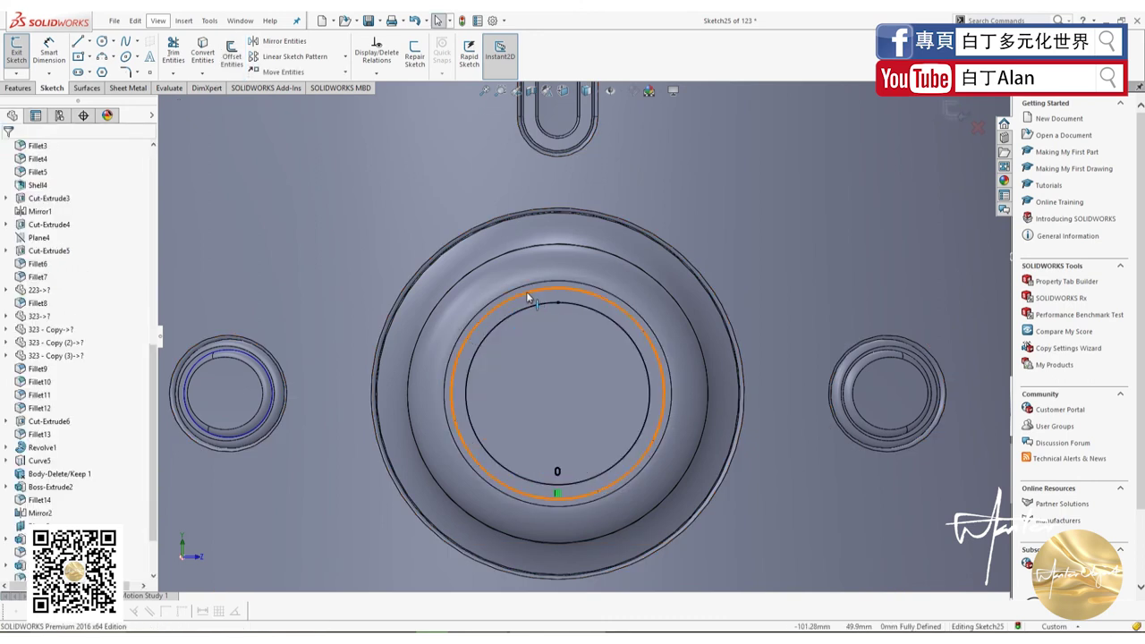
click(225, 55)
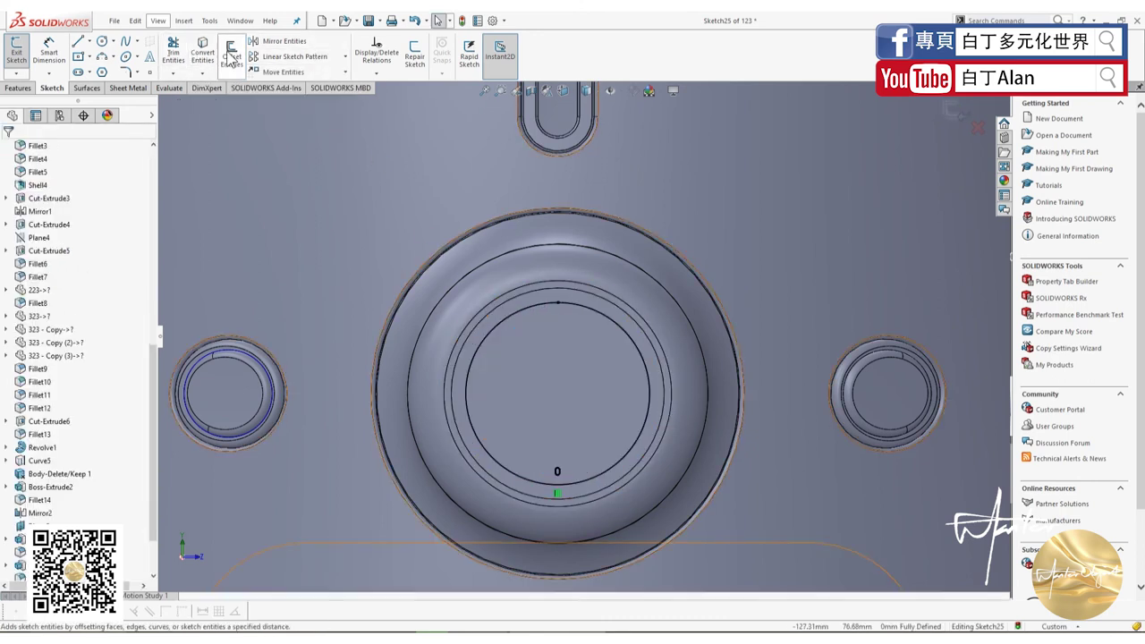
click(520, 294)
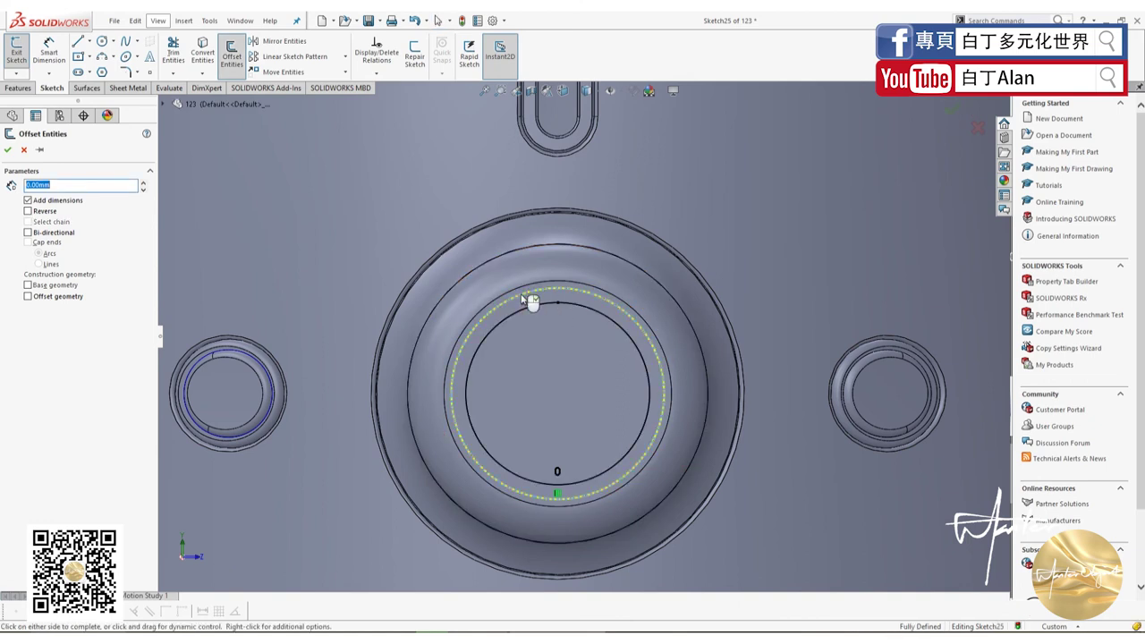
click(7, 143)
click(18, 88)
click(22, 52)
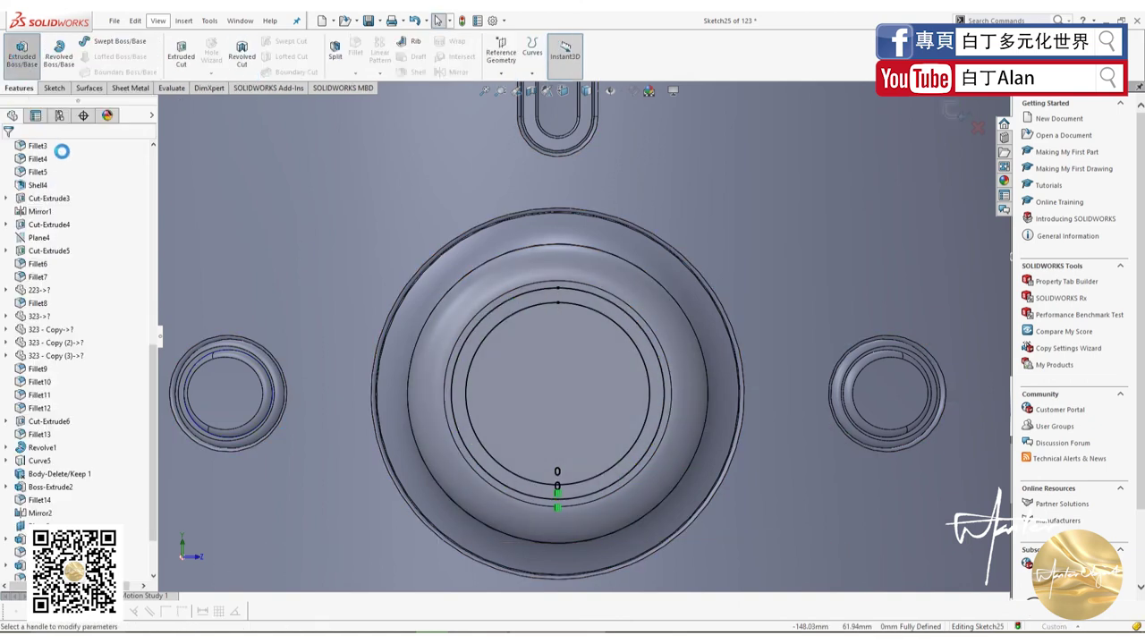
- Boss-extrude the ring 3 mm Blind with Merge result off, then review Boss-Extrude6's settings
click(27, 280)
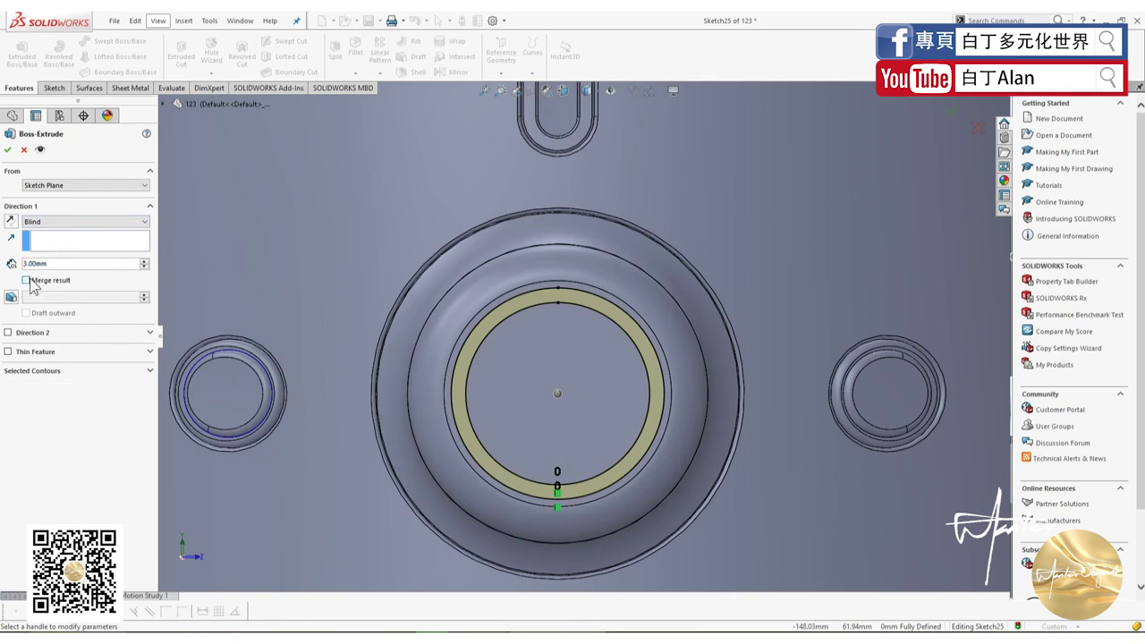
click(7, 149)
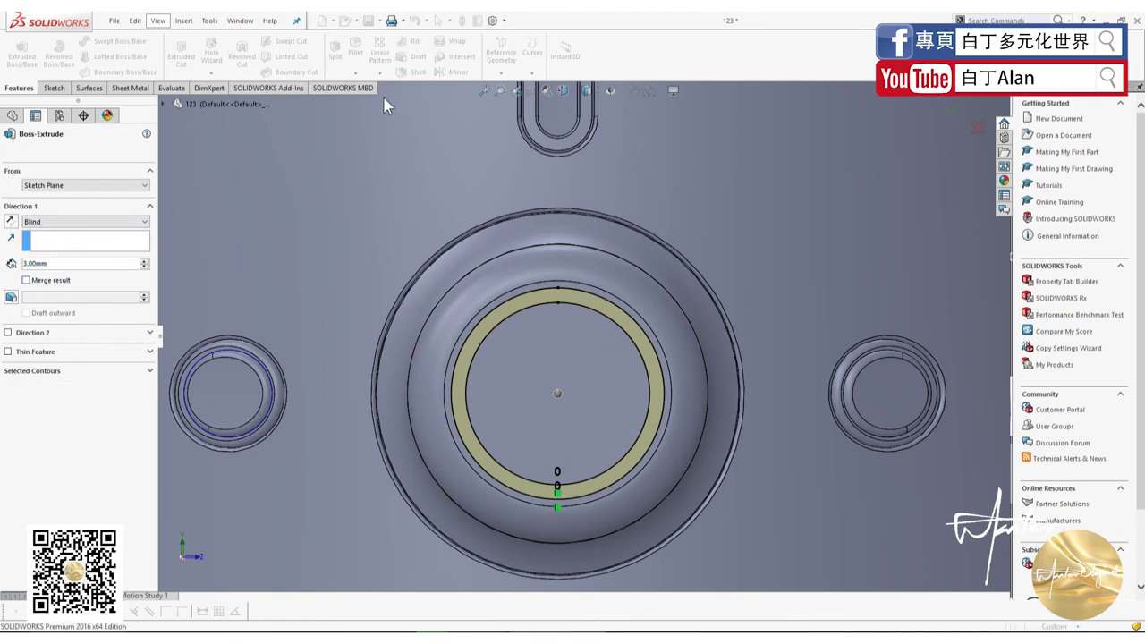
middle_drag(536, 349, 340, 358)
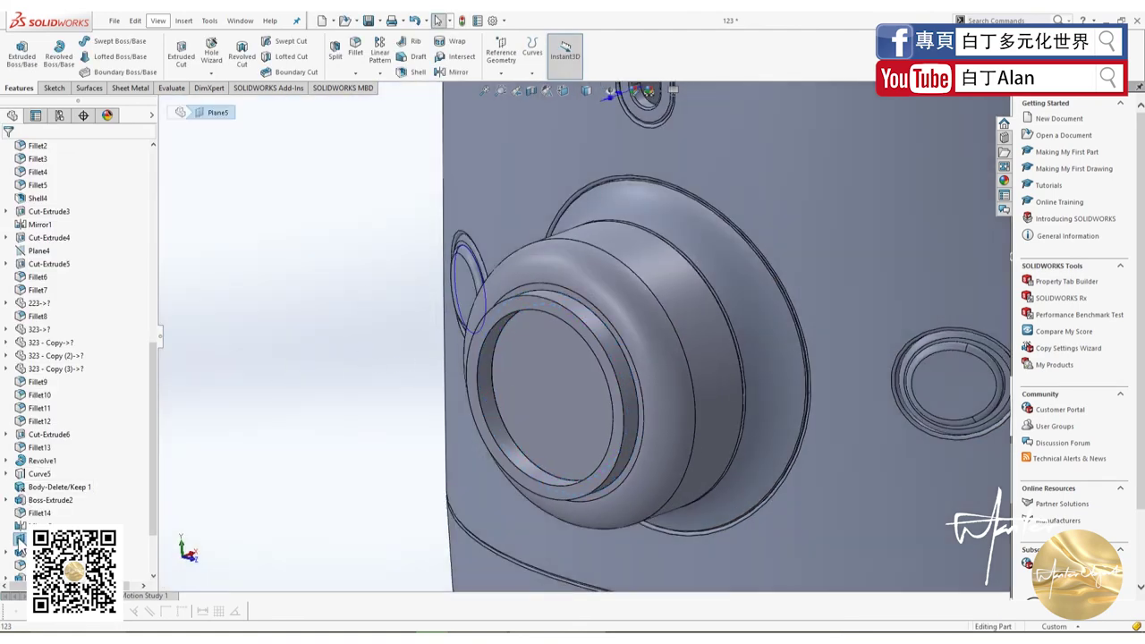
scroll(40, 501, down, 2)
right_click(41, 458)
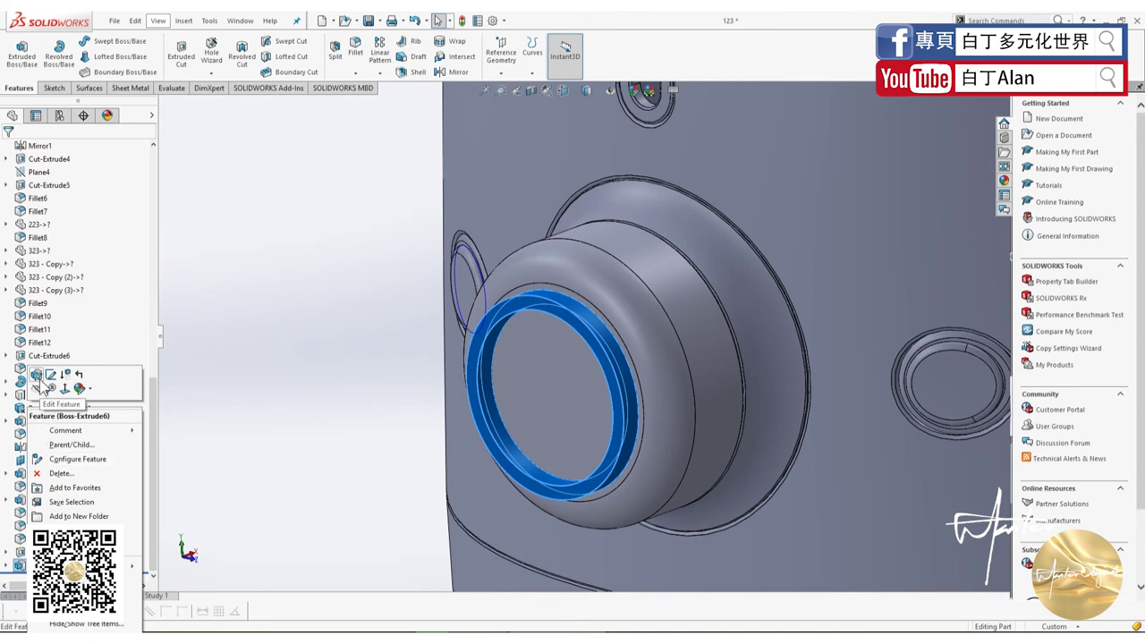
click(38, 375)
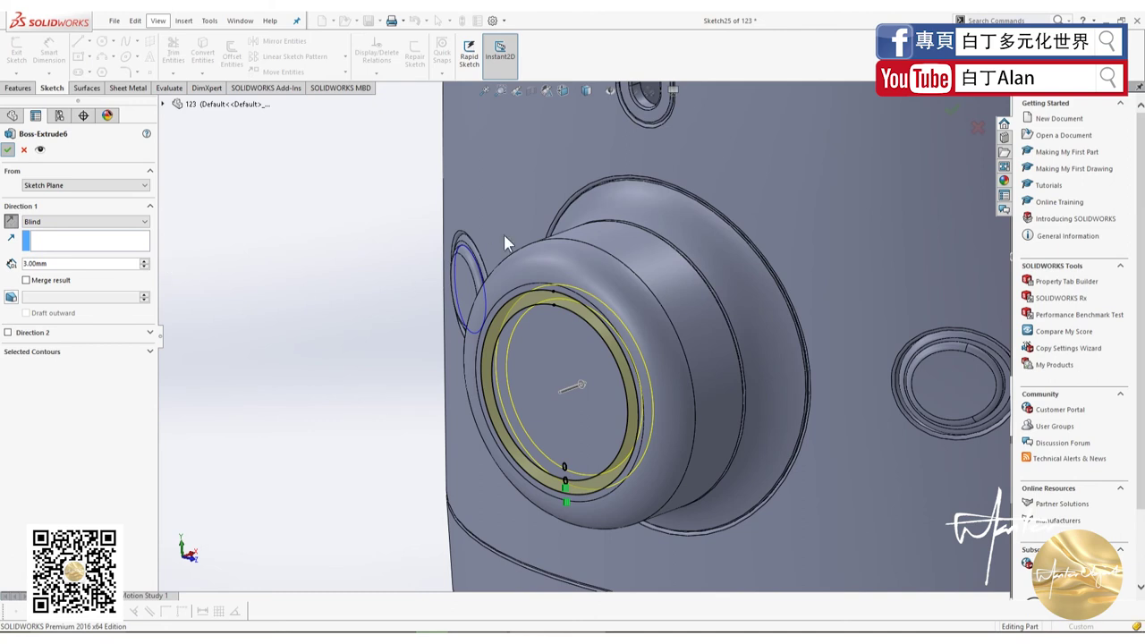
key(Return)
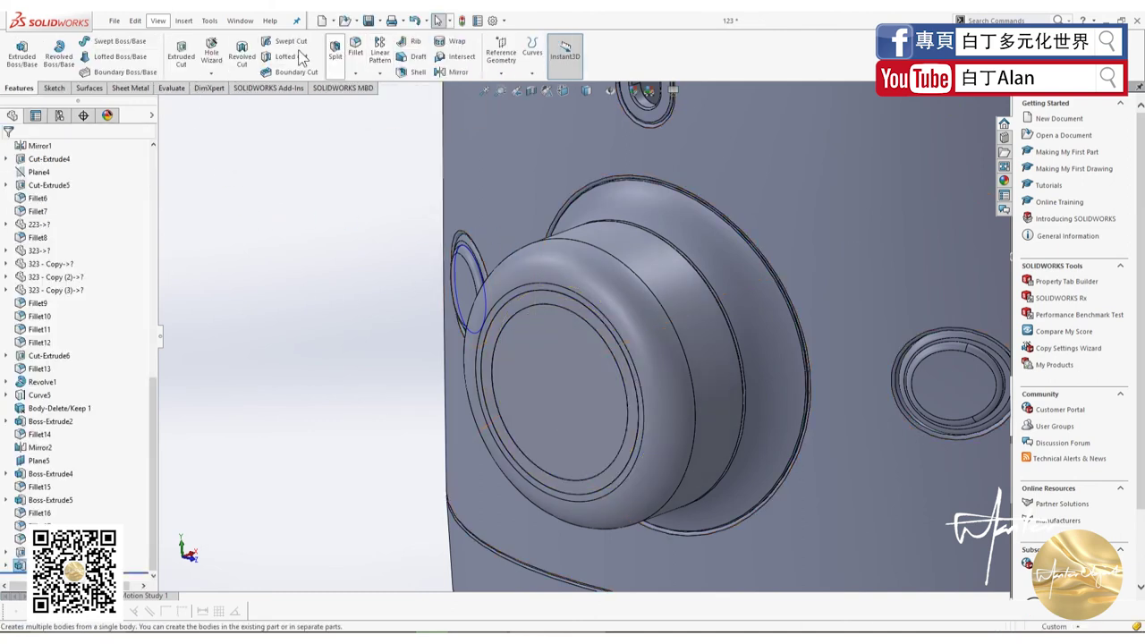
- Round the ring's inner circular edge with a 0.2 mm fillet
click(356, 51)
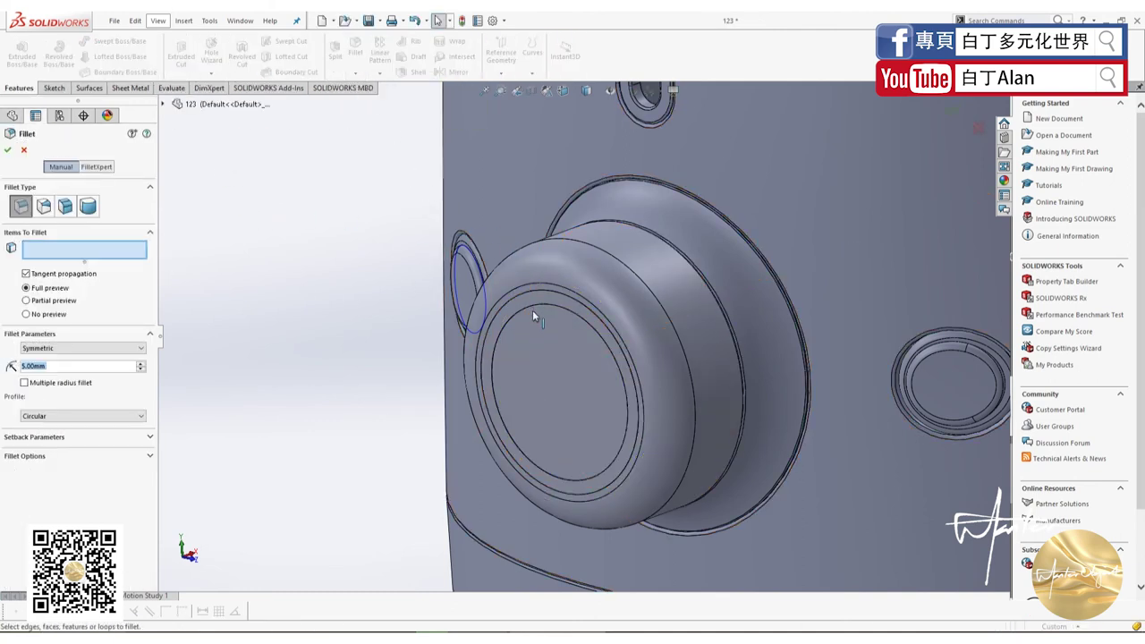
text(0.2)
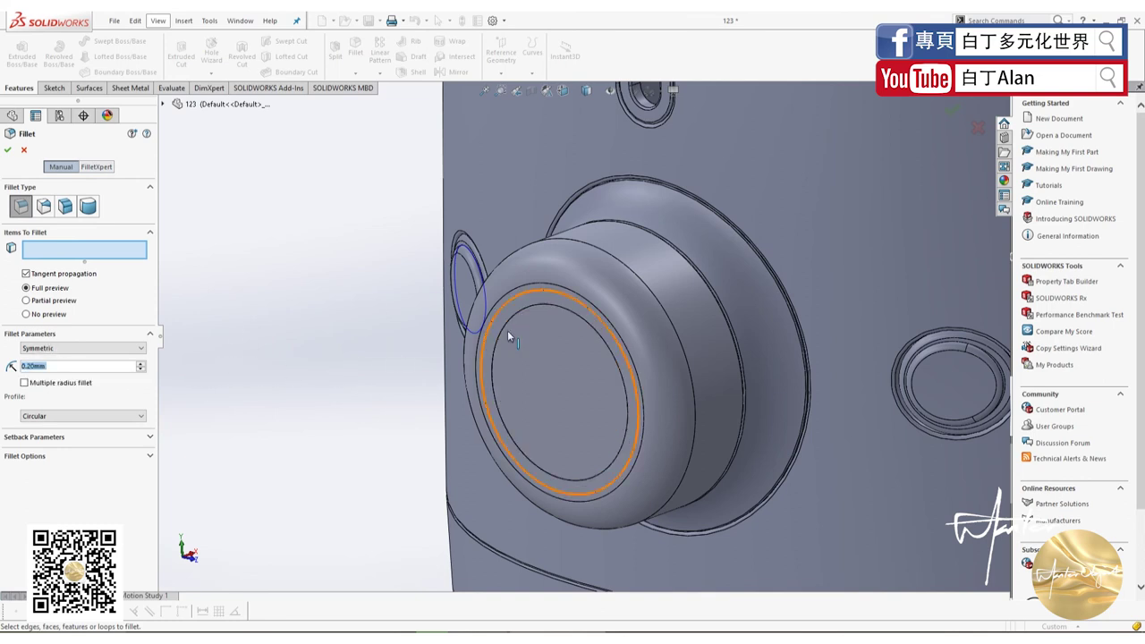
click(508, 306)
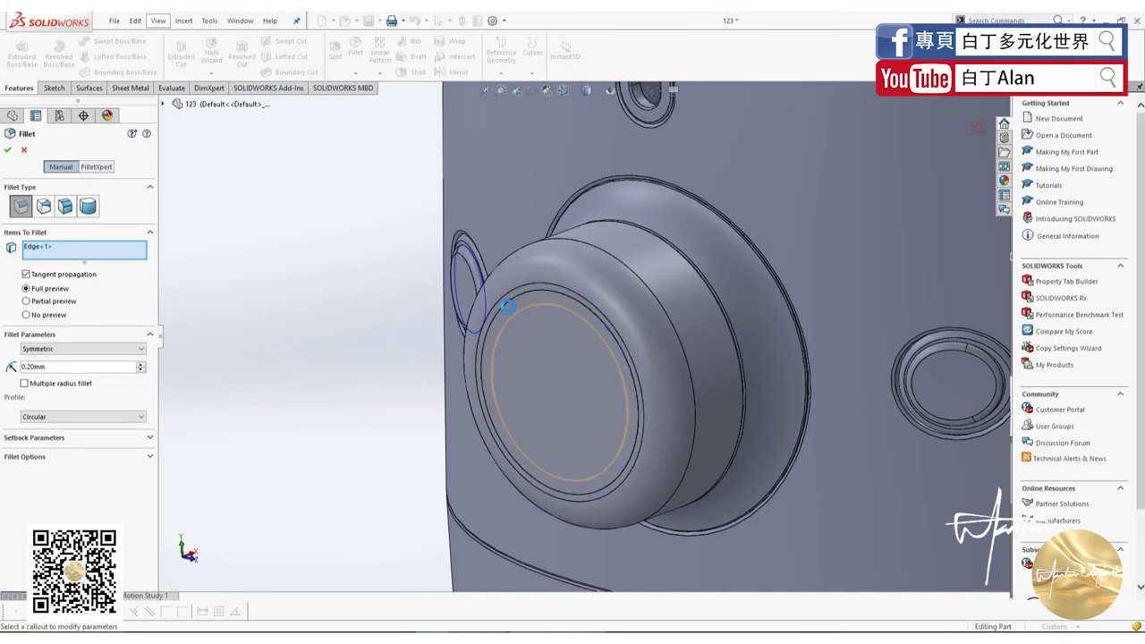
click(7, 152)
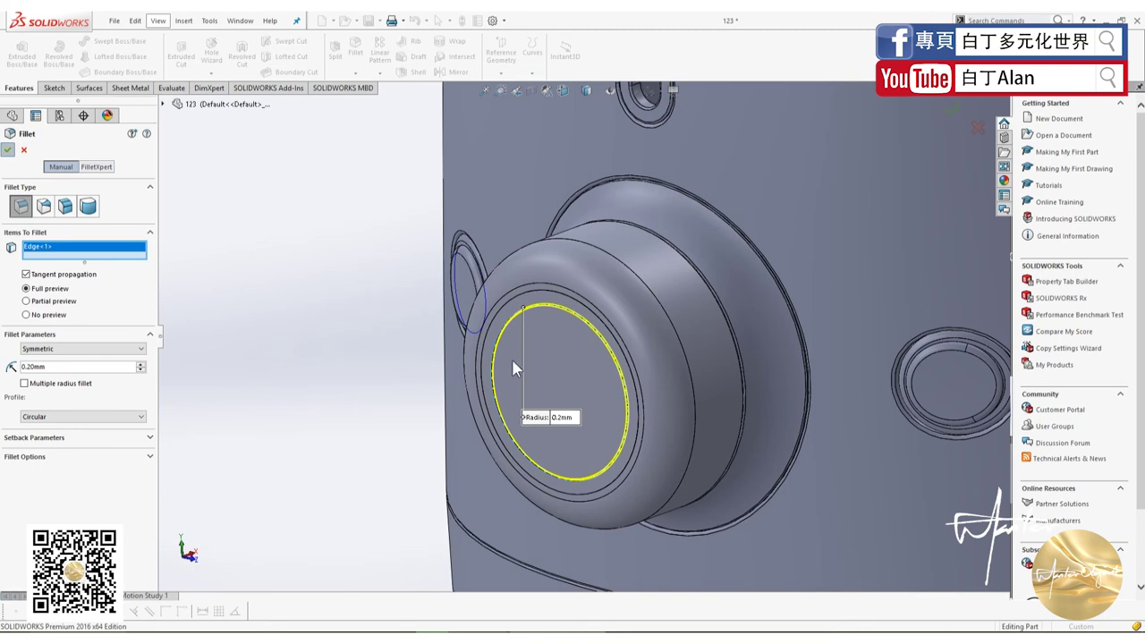
scroll(535, 313, down, 2)
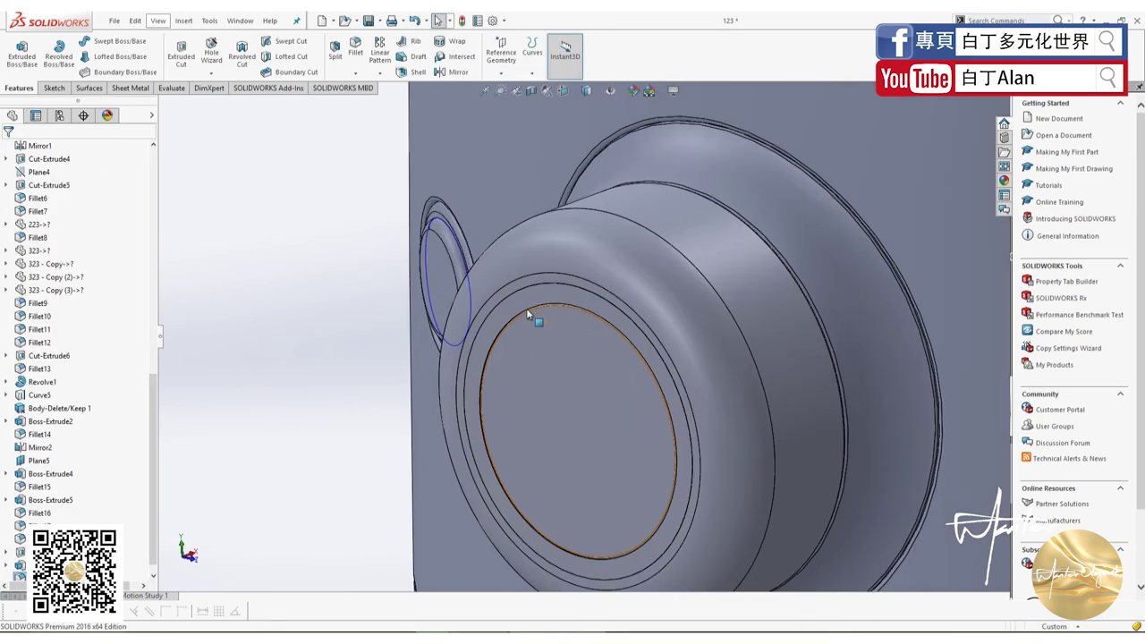
scroll(528, 322, down, 2)
key(Return)
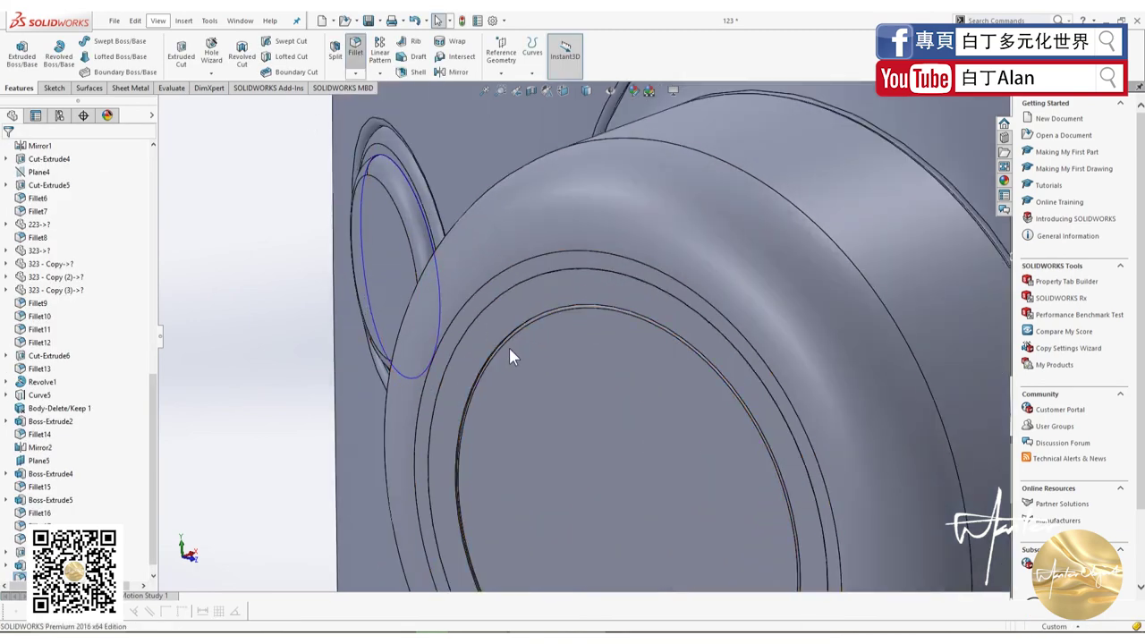
click(511, 331)
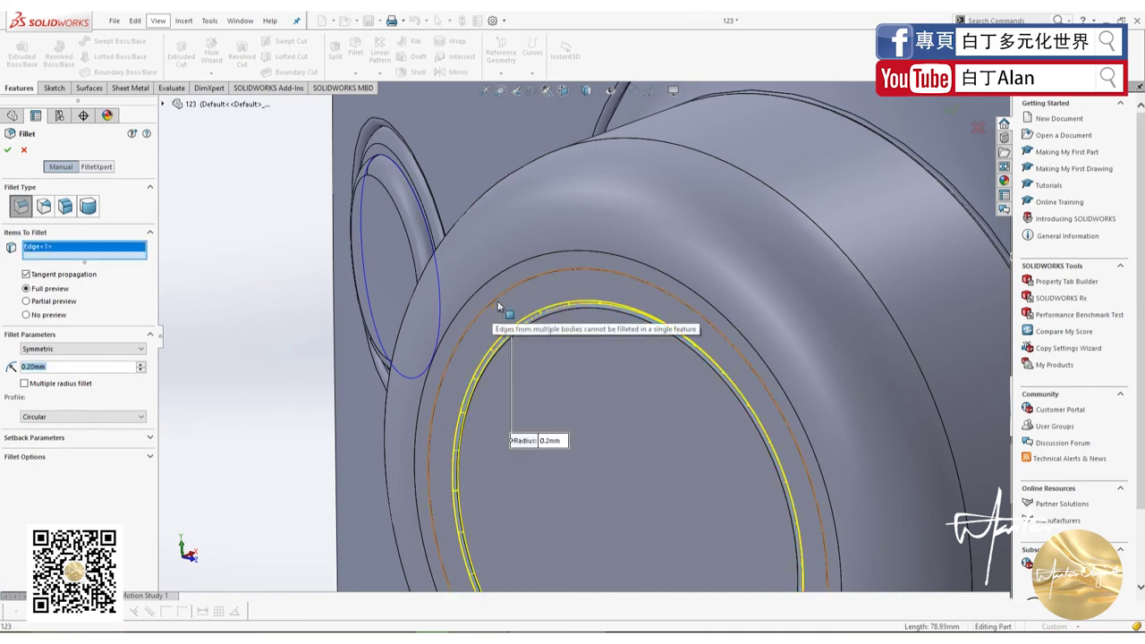
click(10, 152)
- Add 0.2 mm fillets to the ring's outer edge and the next rim edge
click(355, 49)
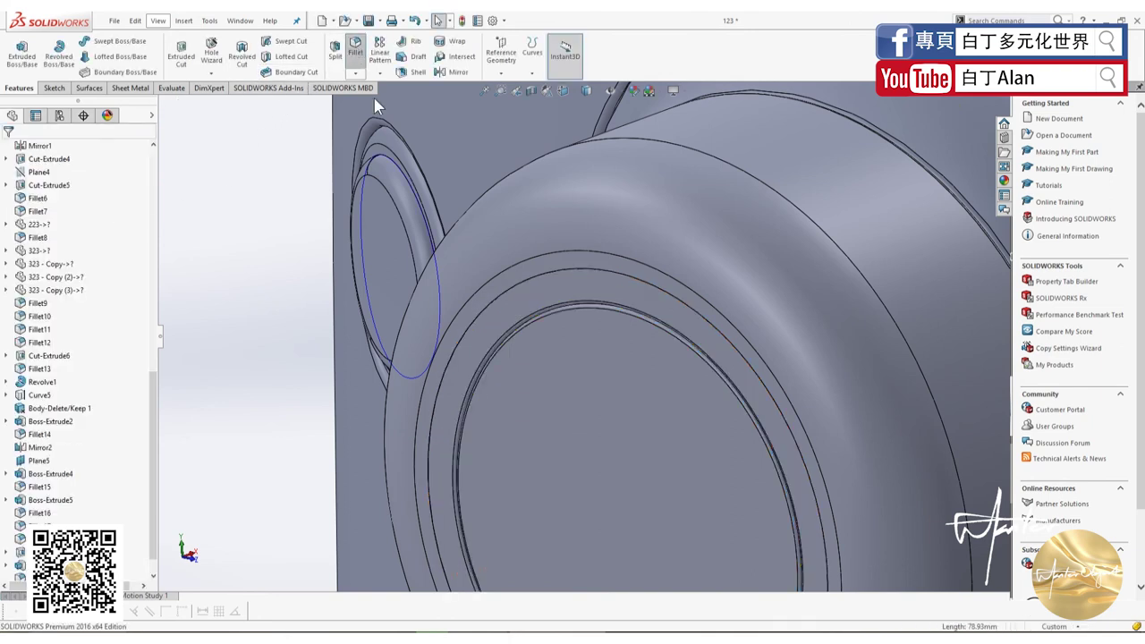
click(506, 292)
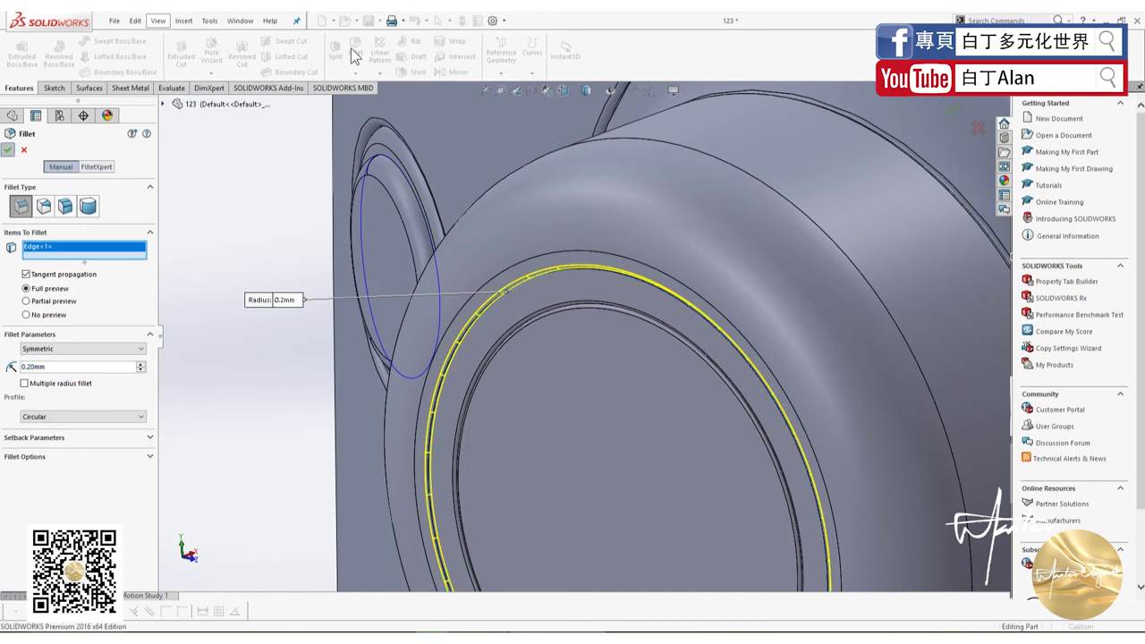
key(Return)
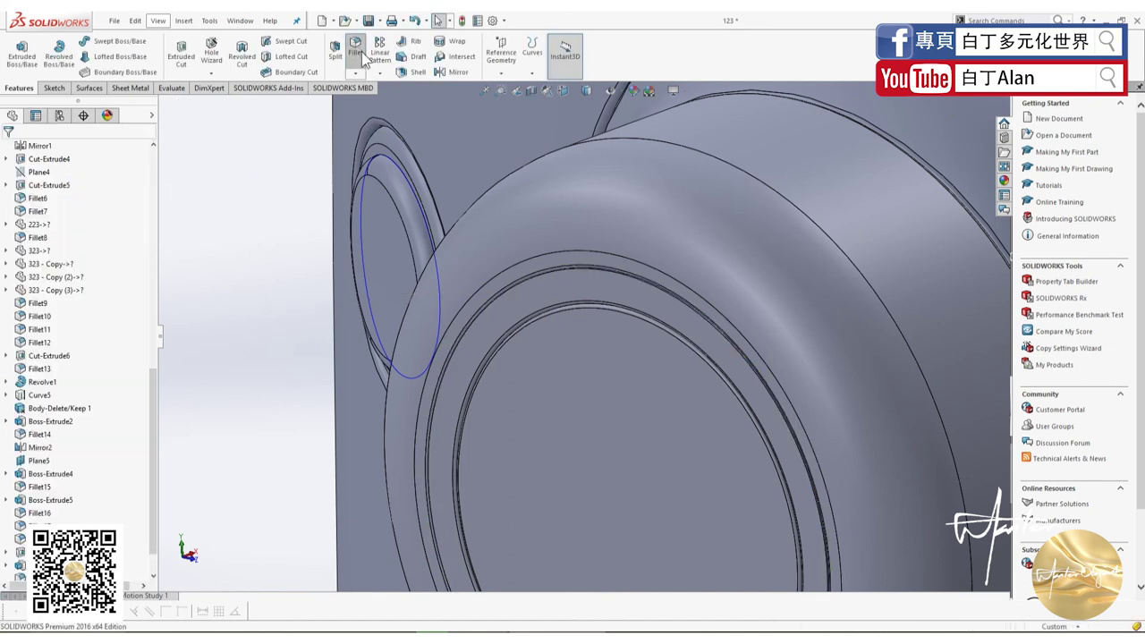
key(Return)
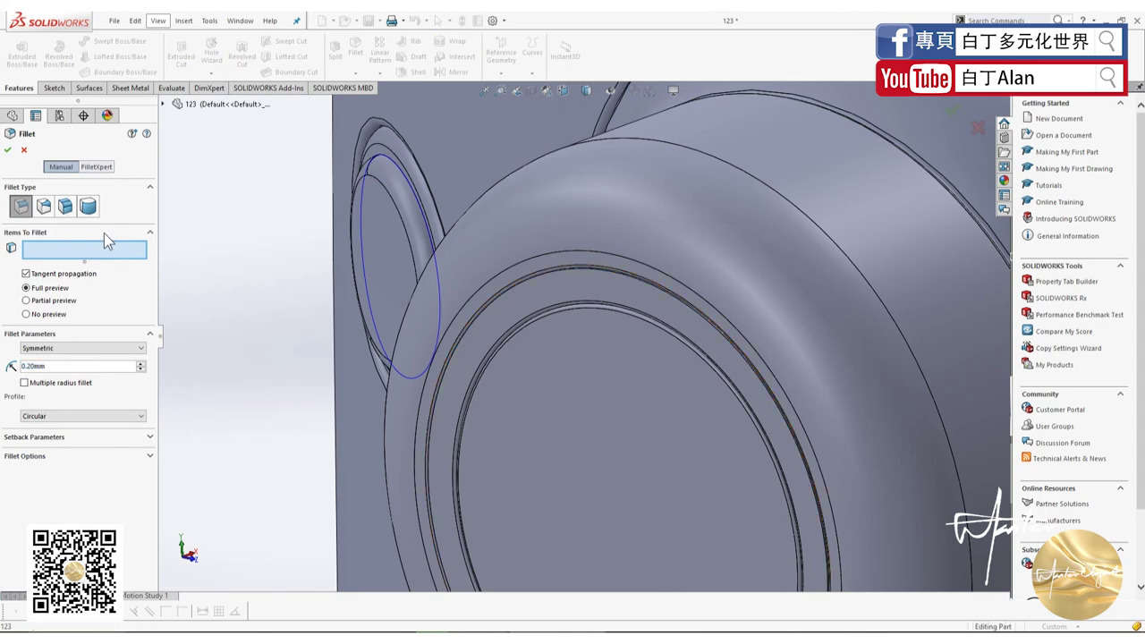
scroll(468, 331, down, 3)
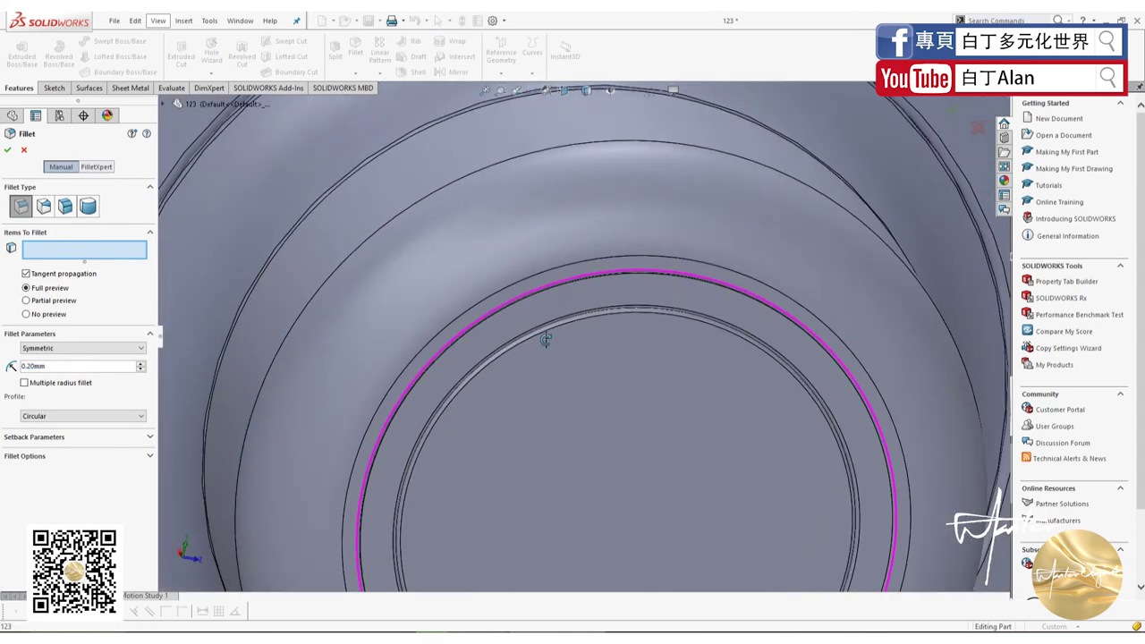
scroll(472, 340, down, 3)
scroll(472, 340, down, 2)
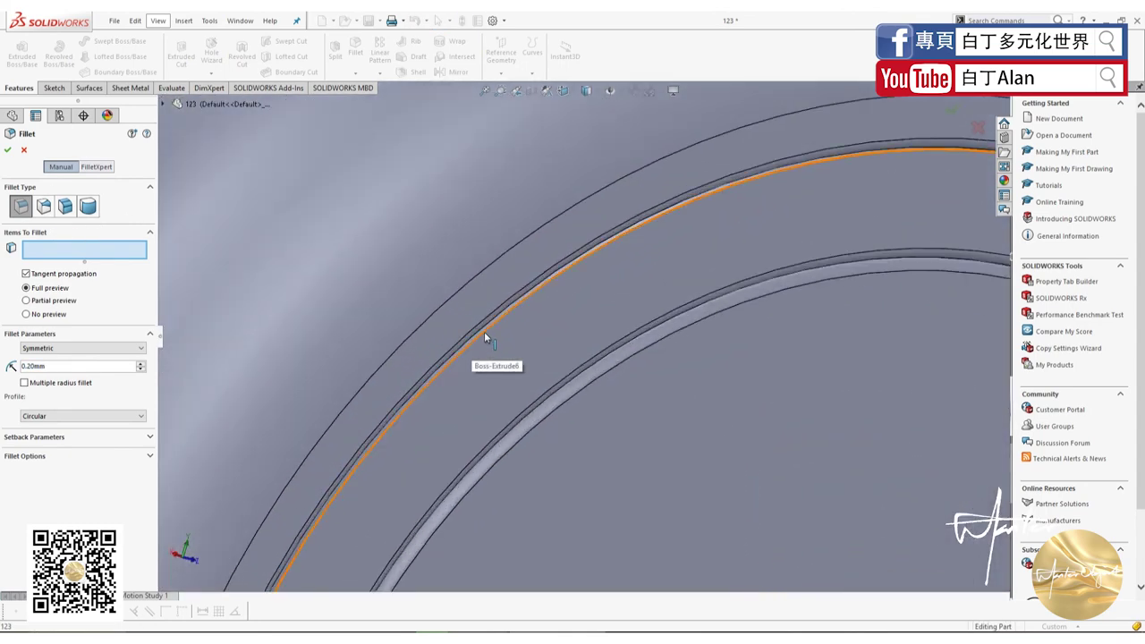
click(484, 331)
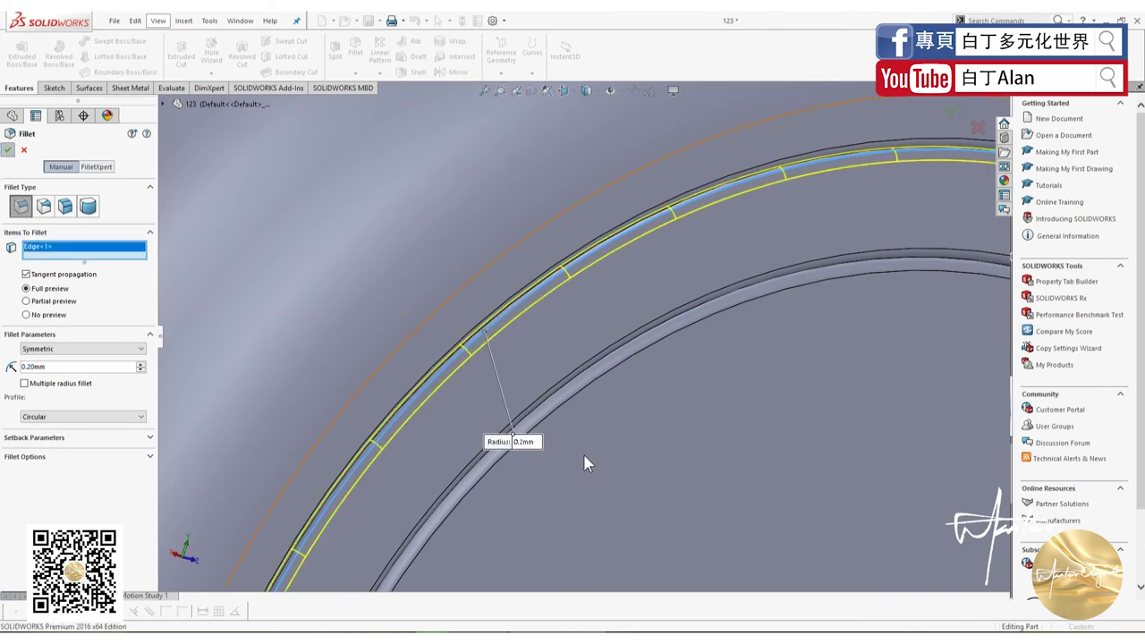
key(Return)
key(ctrl+shift+z)
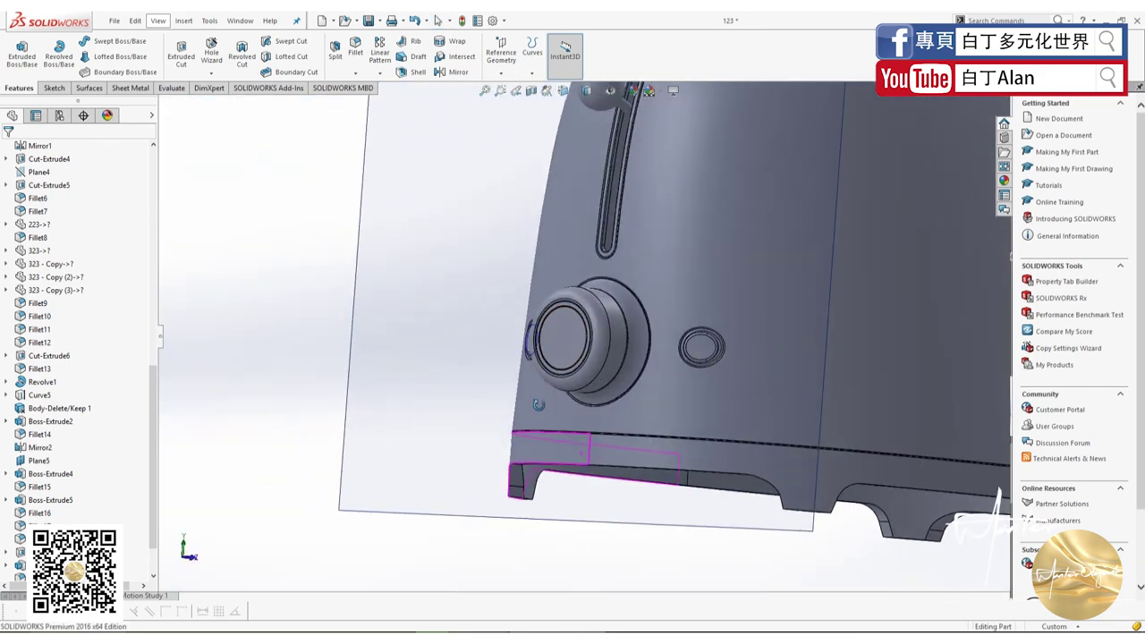
- Hide the blue outer body Fillet16 via Hide Body in Solid Bodies
mouse_move(539, 404)
middle_down()
mouse_move(465, 378)
mouse_move(531, 460)
mouse_move(677, 337)
mouse_move(595, 333)
mouse_move(590, 386)
mouse_move(663, 391)
mouse_move(780, 272)
middle_up()
click(780, 272)
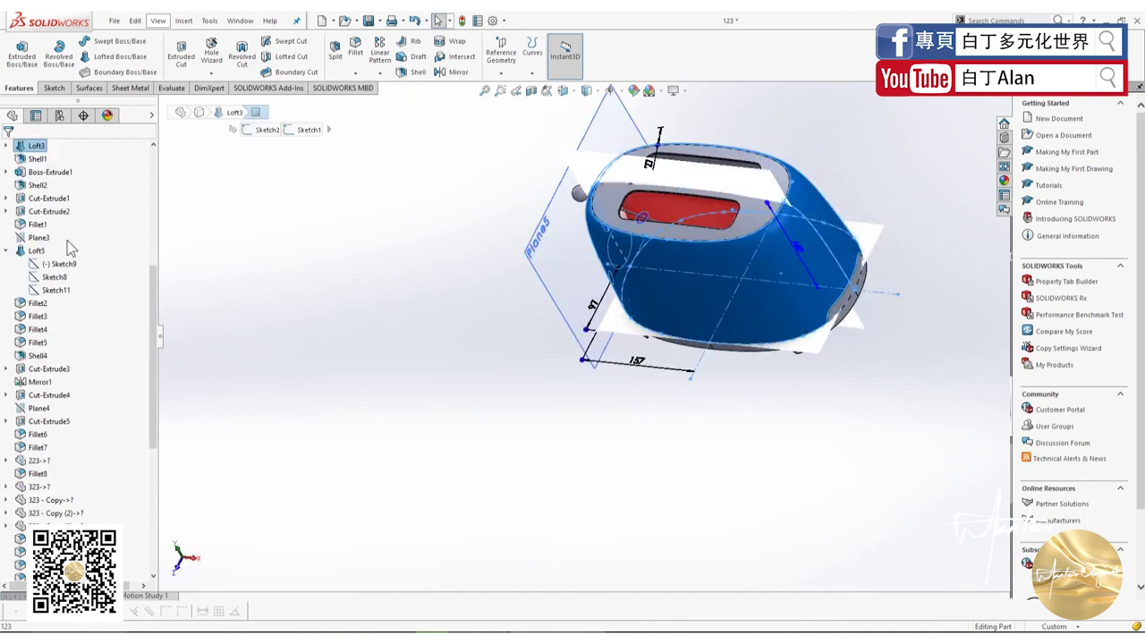
scroll(67, 241, up, 6)
scroll(54, 251, up, 1)
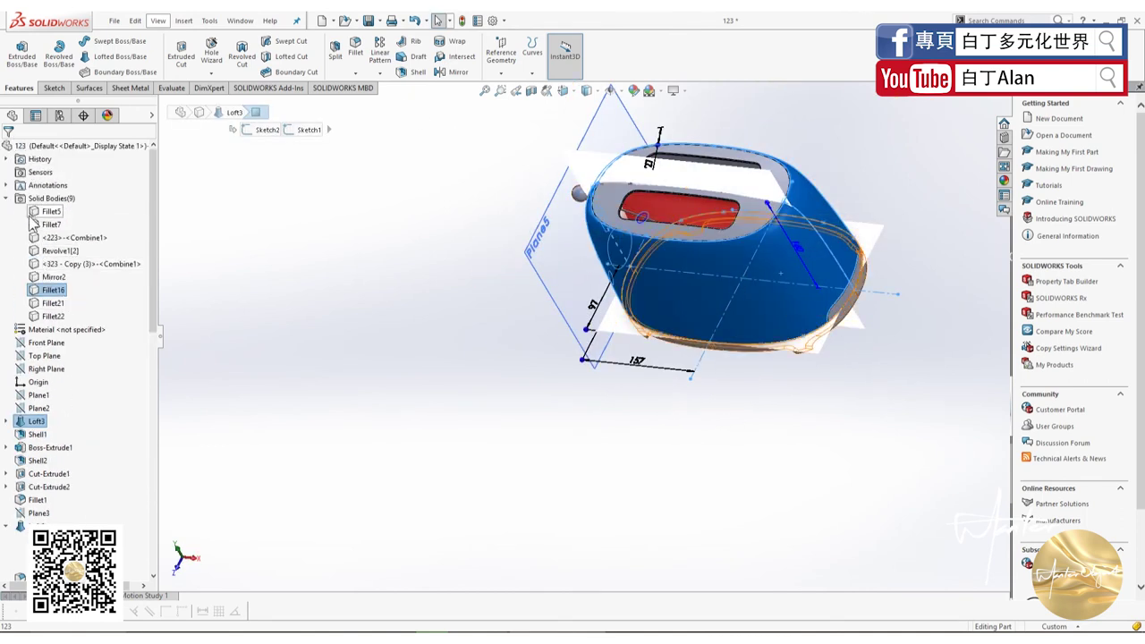
right_click(49, 291)
click(61, 294)
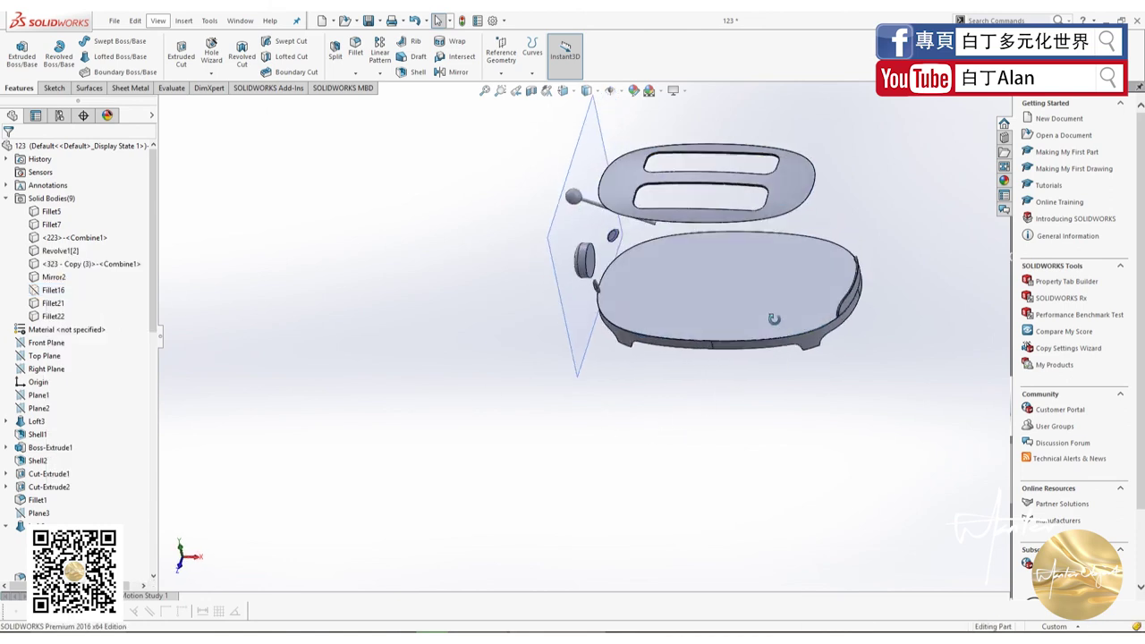
- Check the Pink-Top.jpg top-view reference photo, then select the Right Plane
scroll(774, 319, down, 3)
scroll(733, 322, down, 3)
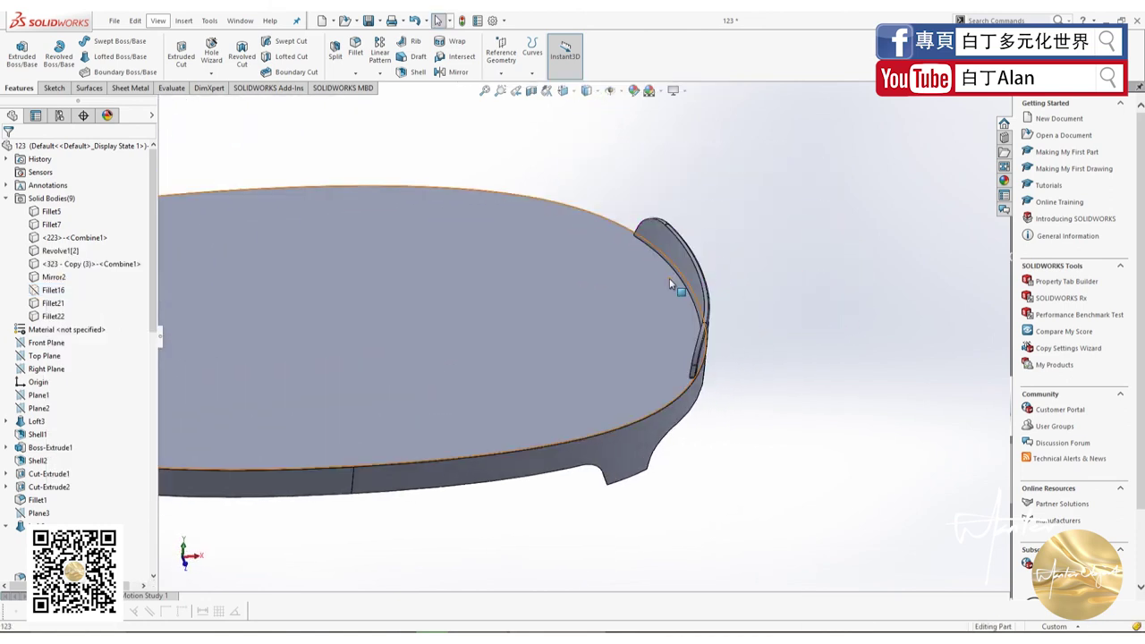
scroll(669, 285, up, 2)
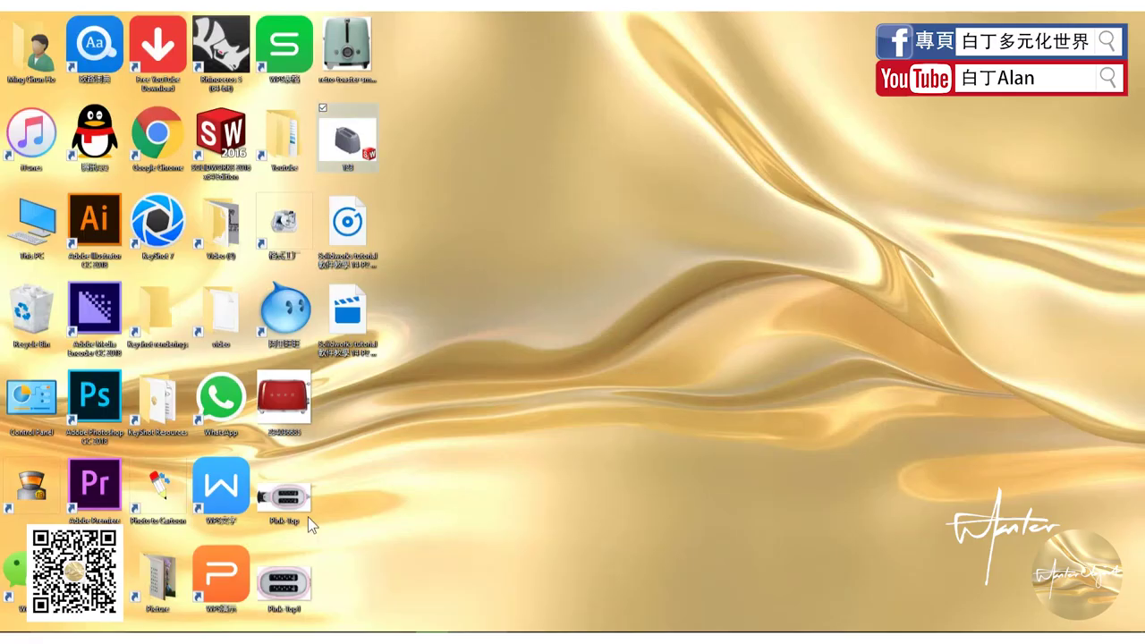
double_click(308, 517)
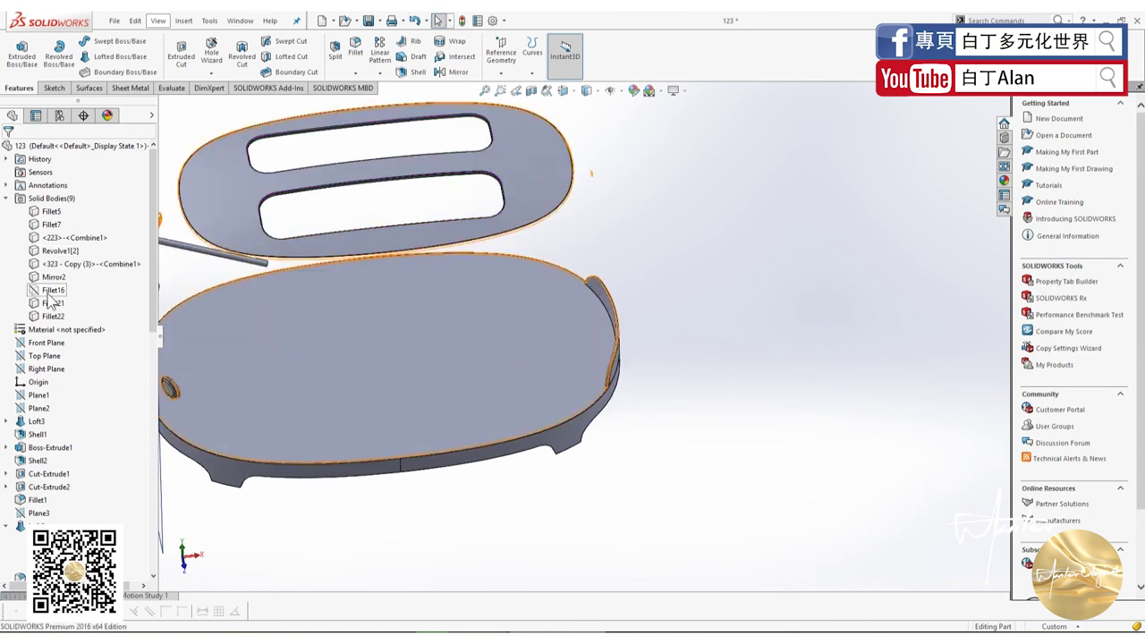
click(45, 368)
- Start a reference plane offset from the Right Plane, trying 150 then 300 mm
scroll(541, 354, up, 2)
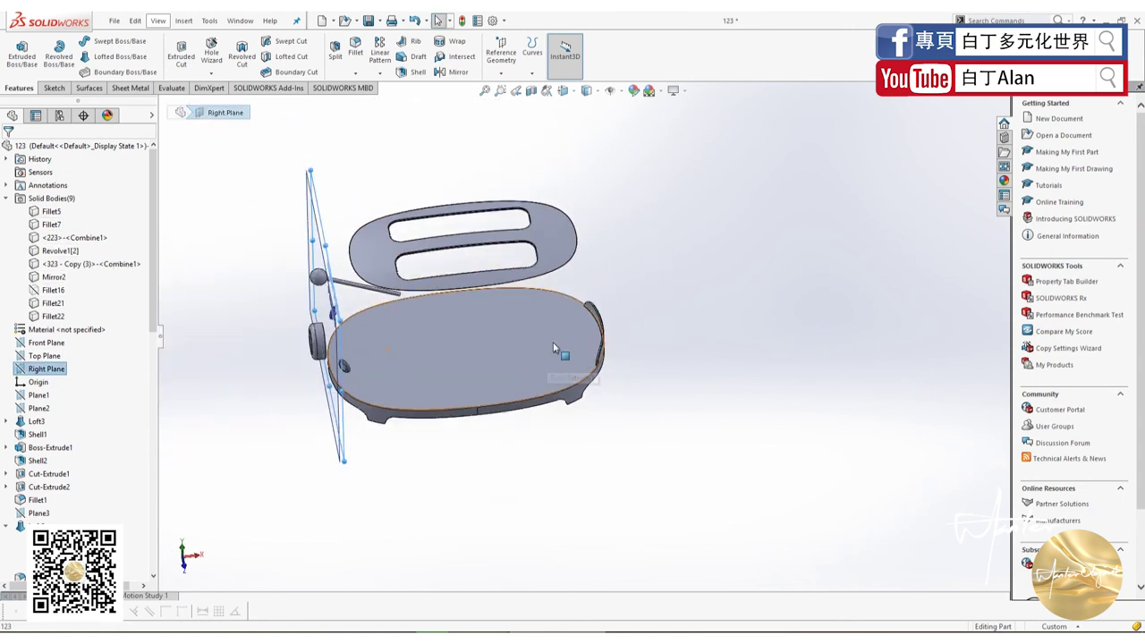
scroll(553, 342, down, 1)
click(501, 75)
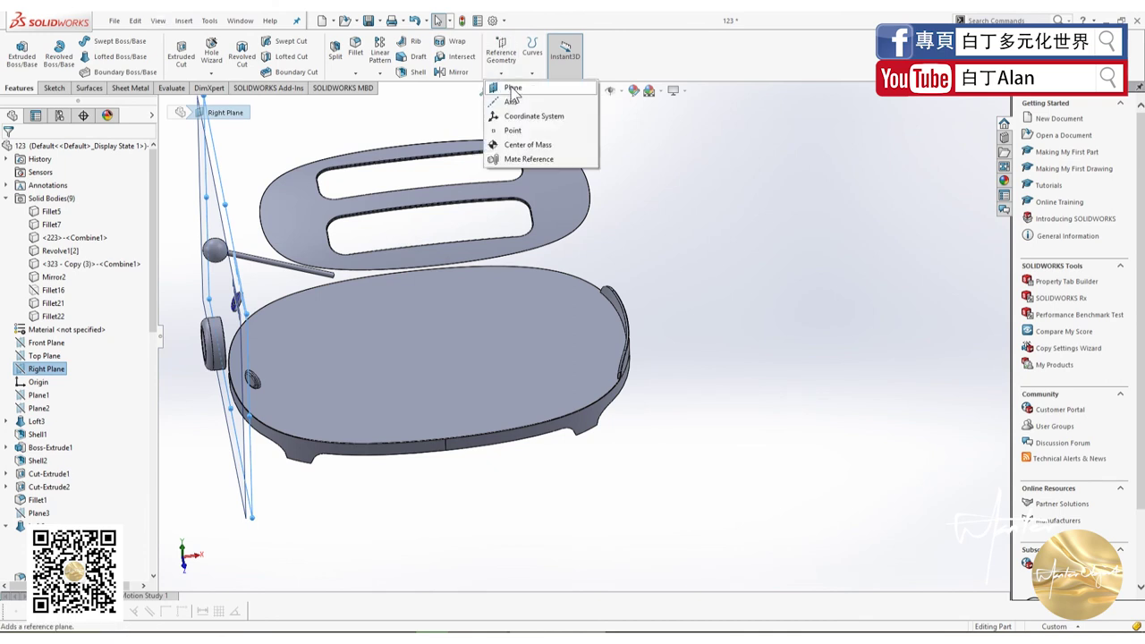
click(514, 87)
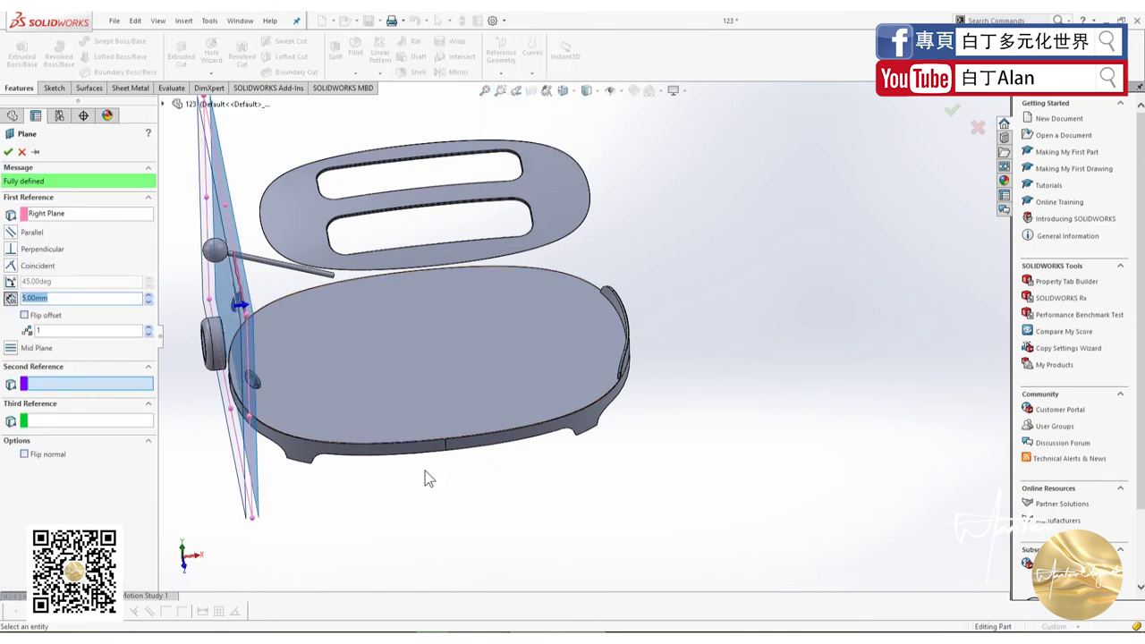
text(150)
key(Return)
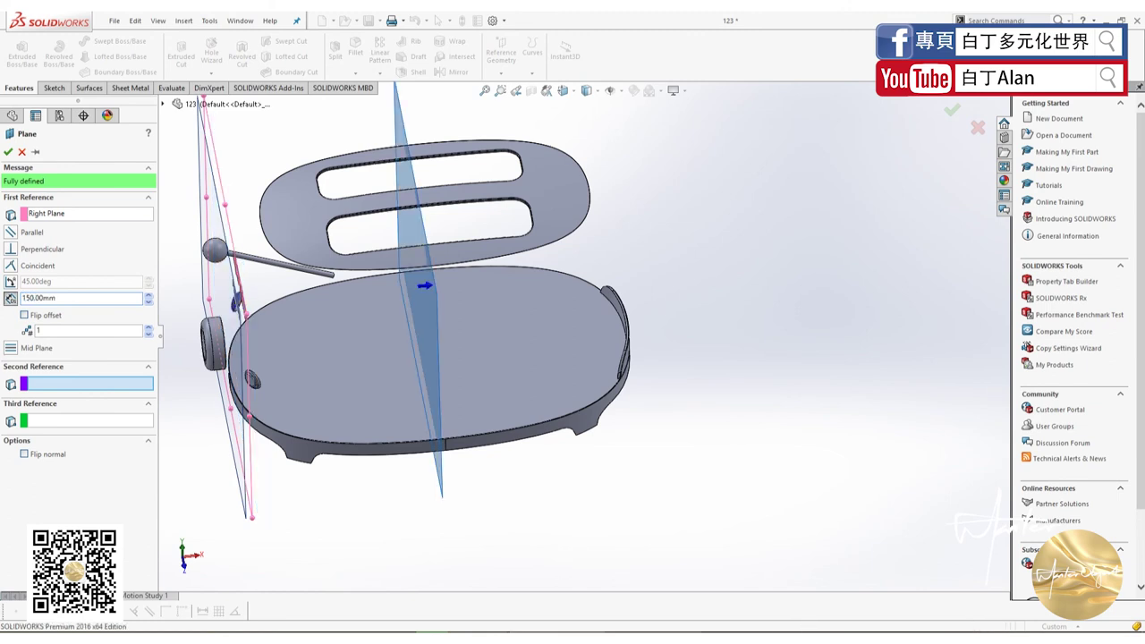
drag(83, 304, 7, 298)
text(0)
key(Return)
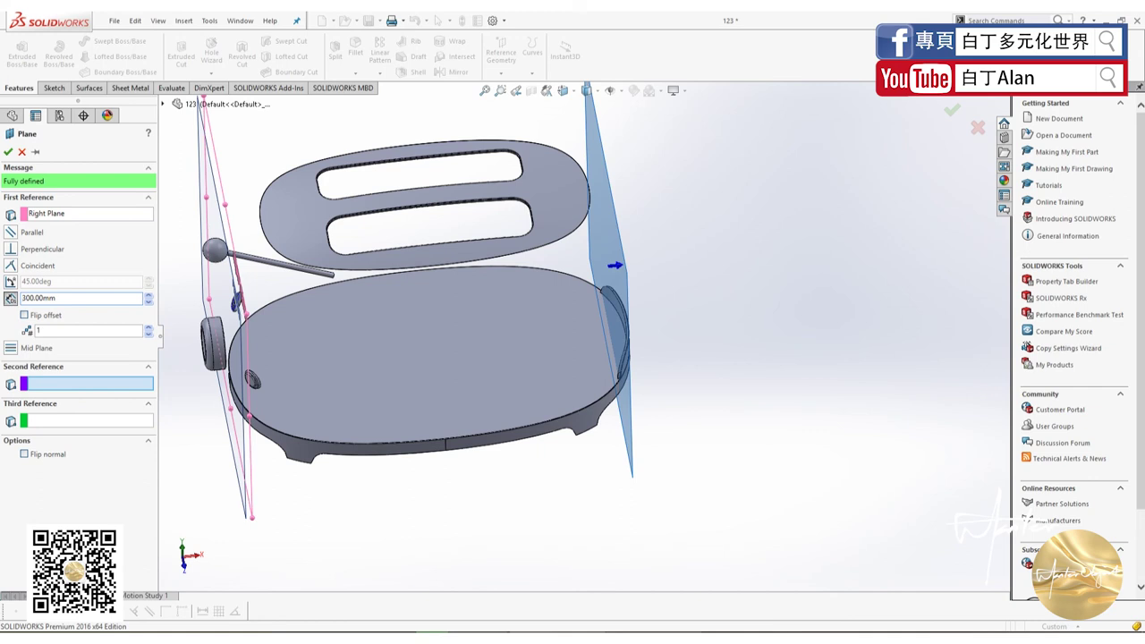
- Settle the plane offset at 295 mm, after trying 280, so it crosses the handle end
drag(93, 298, 4, 301)
text(280)
key(Return)
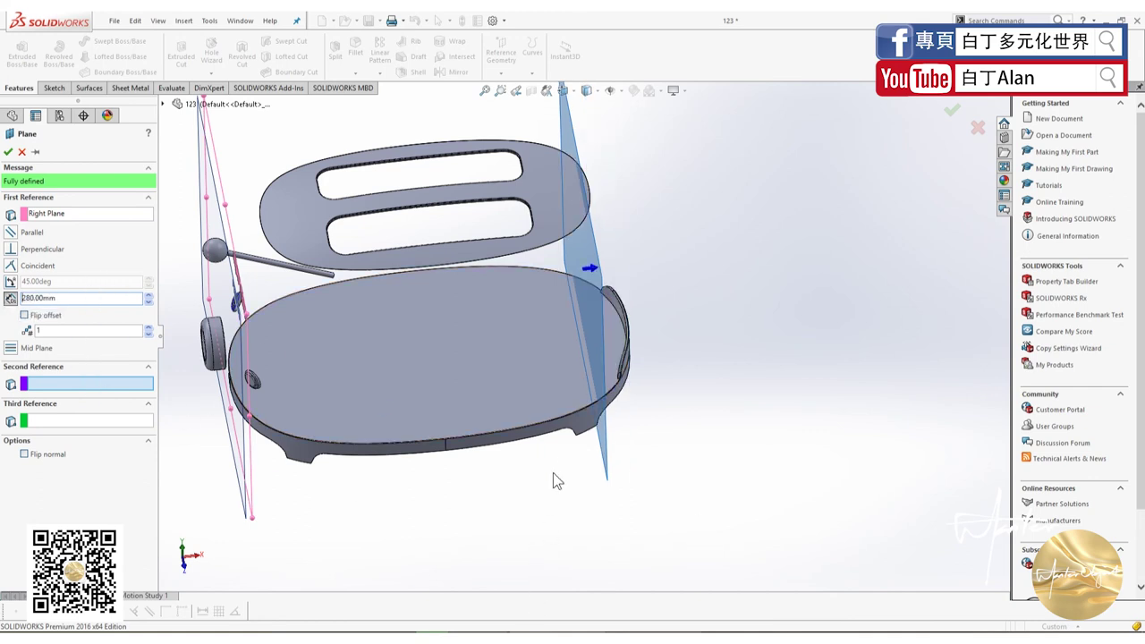
scroll(616, 304, down, 3)
scroll(617, 304, down, 3)
scroll(616, 304, down, 2)
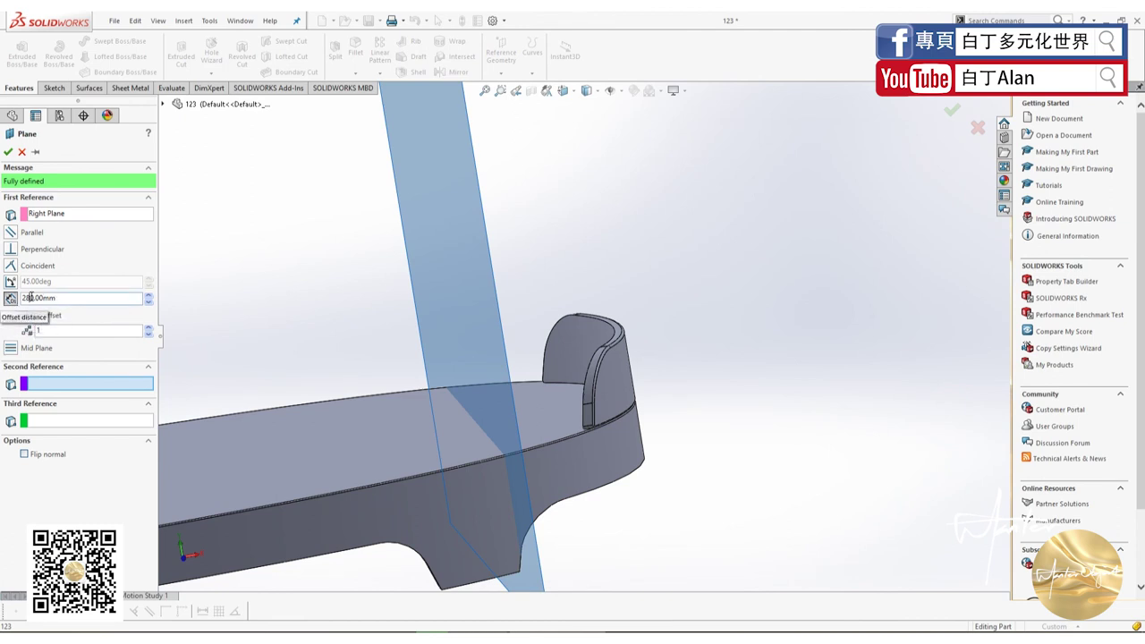
text(9)
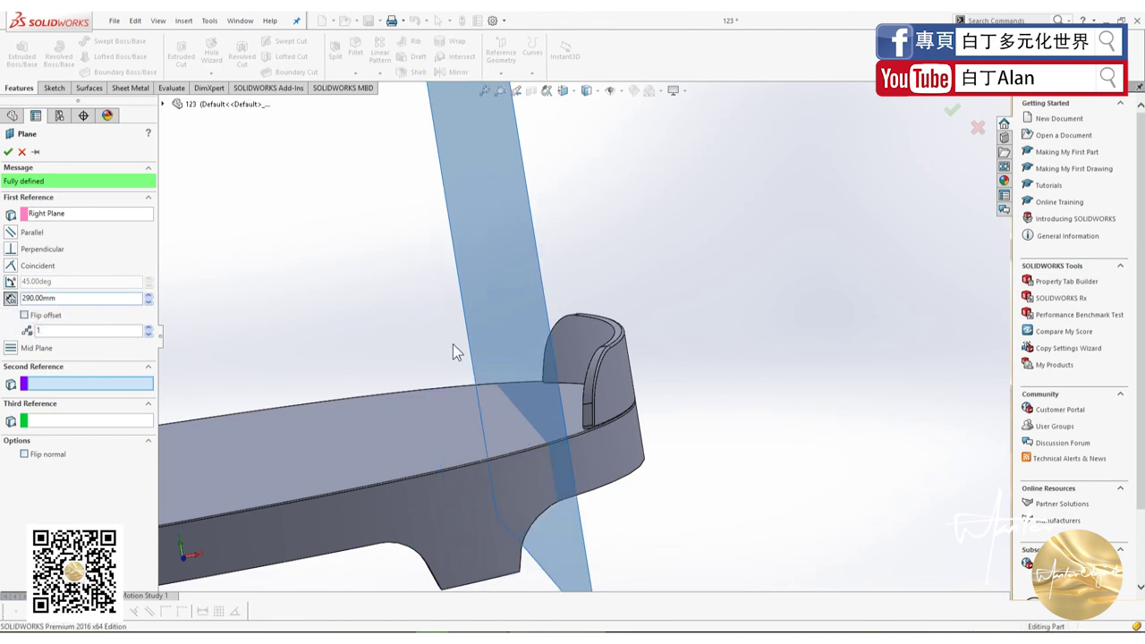
middle_drag(453, 344, 440, 392)
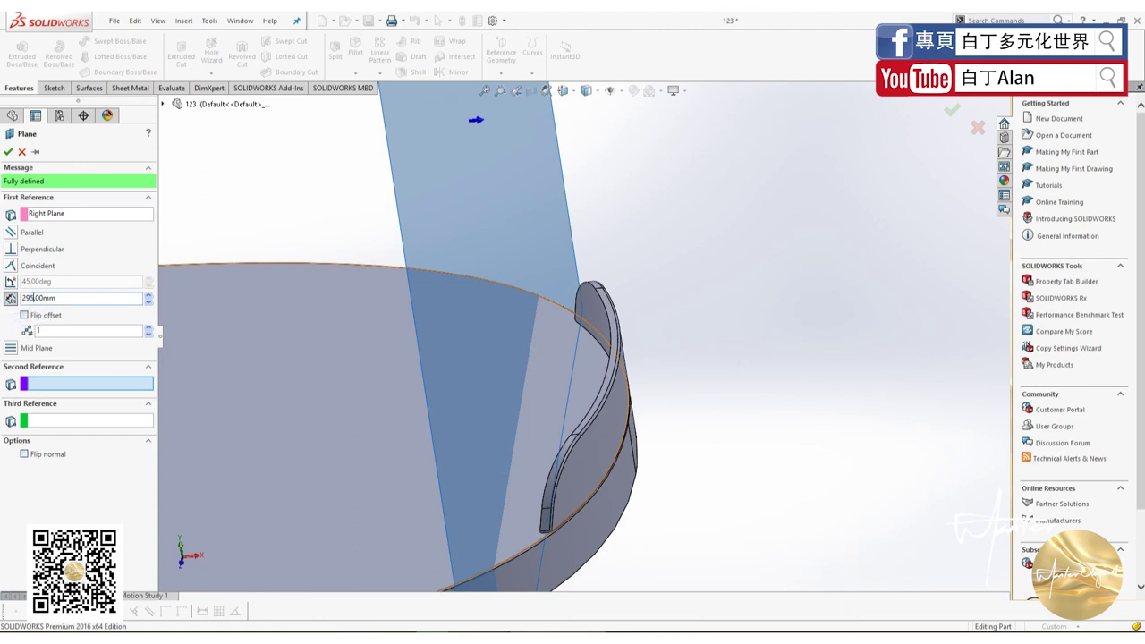
click(8, 153)
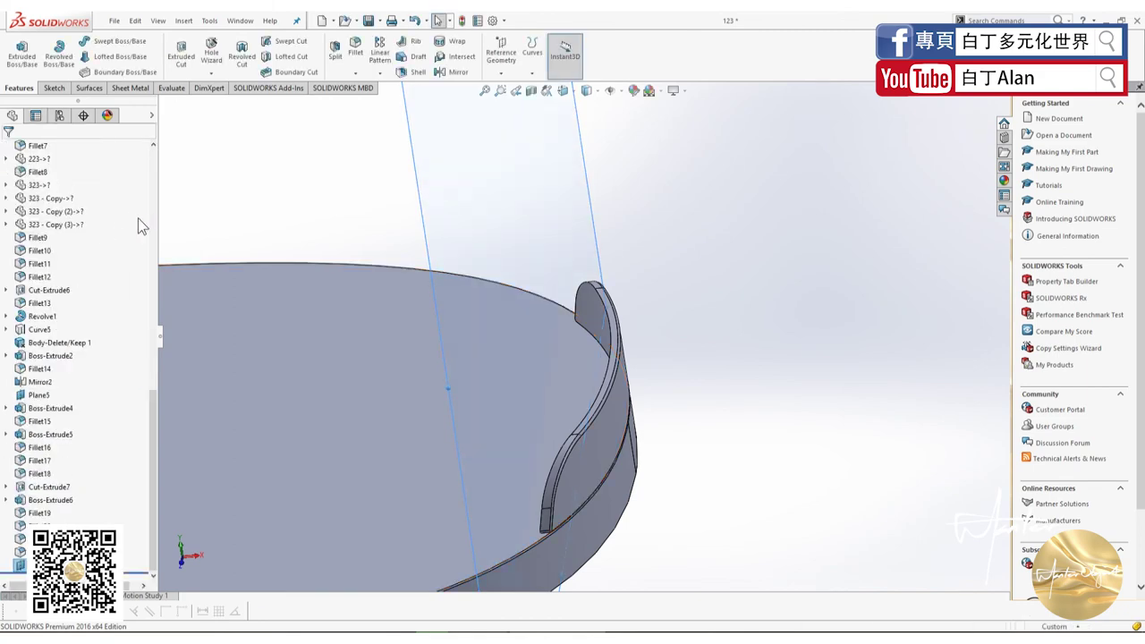
- Start a new sketch on the 295 mm offset plane, viewed Normal To
key(ctrl+8)
scroll(617, 488, down, 3)
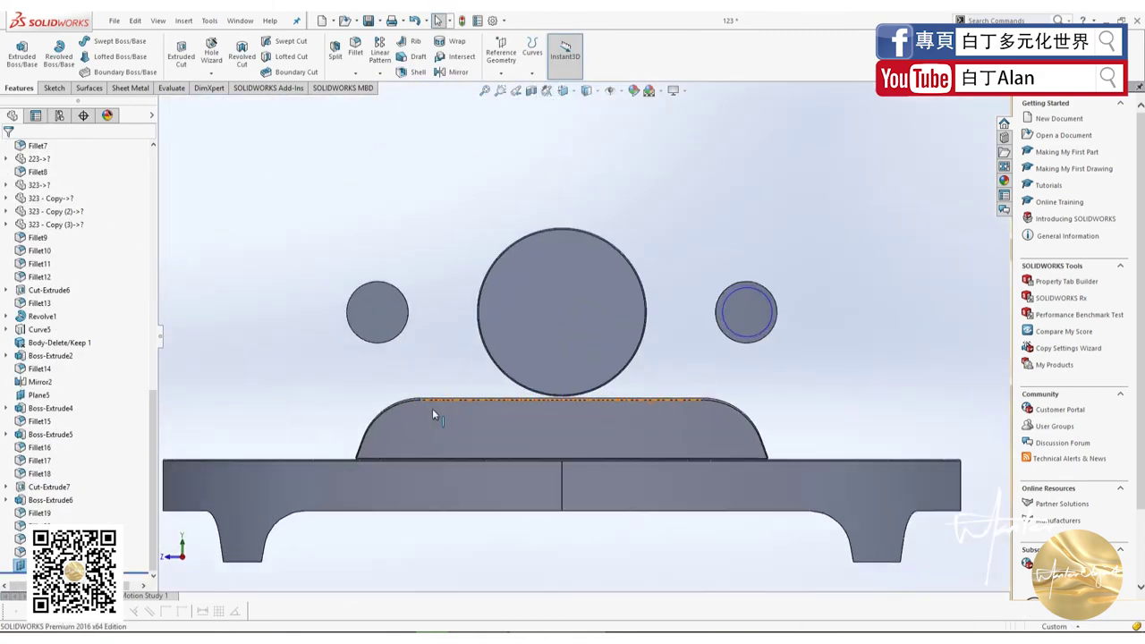
scroll(432, 408, down, 2)
scroll(404, 410, down, 2)
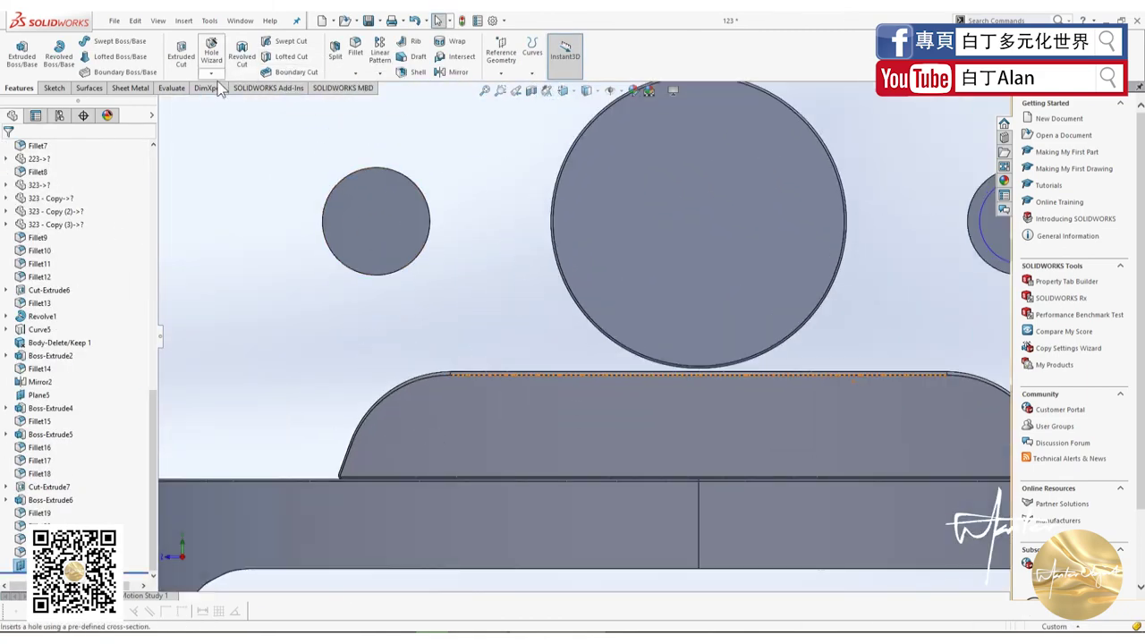
click(54, 87)
click(16, 54)
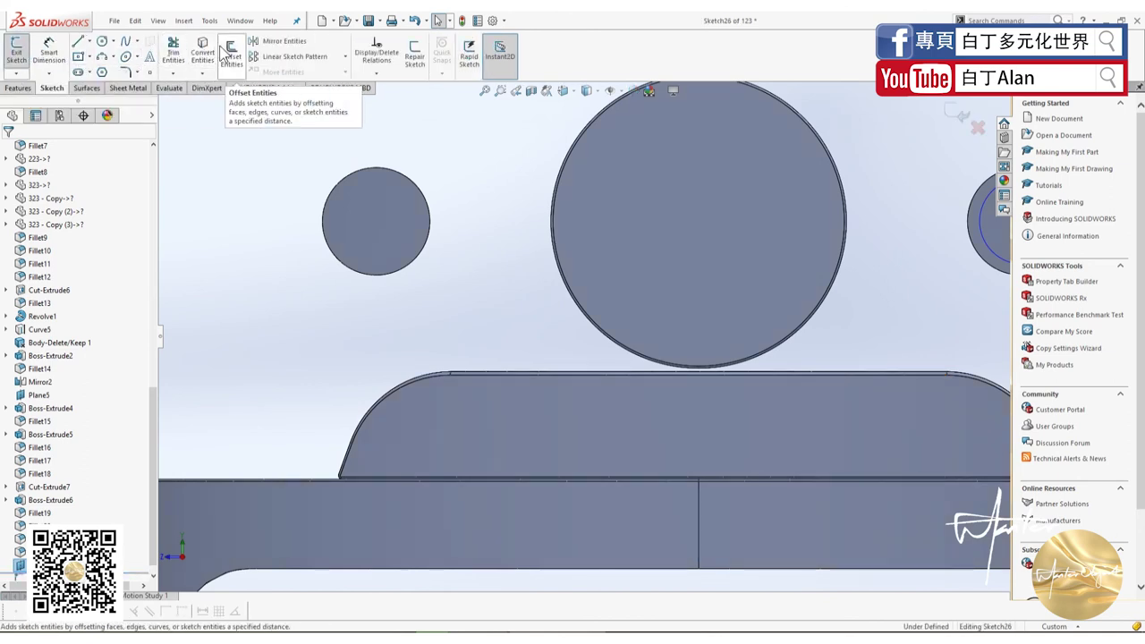
- Begin an Offset Entities chain with the handle's upper-left arc and left slanted edge
click(225, 54)
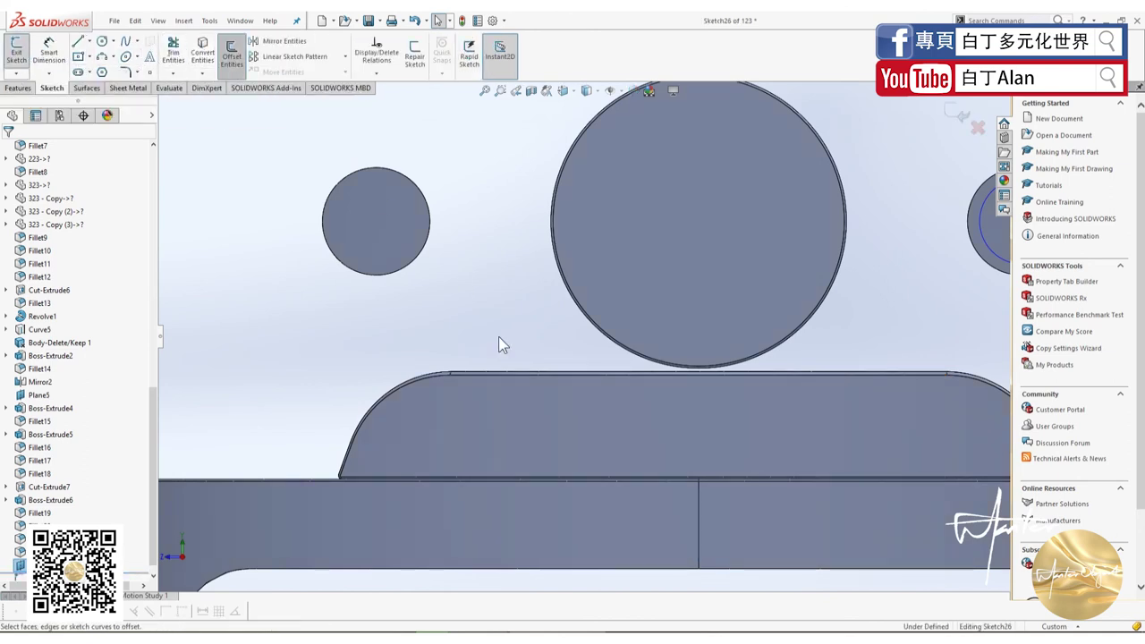
click(441, 370)
scroll(360, 453, down, 2)
scroll(380, 431, down, 1)
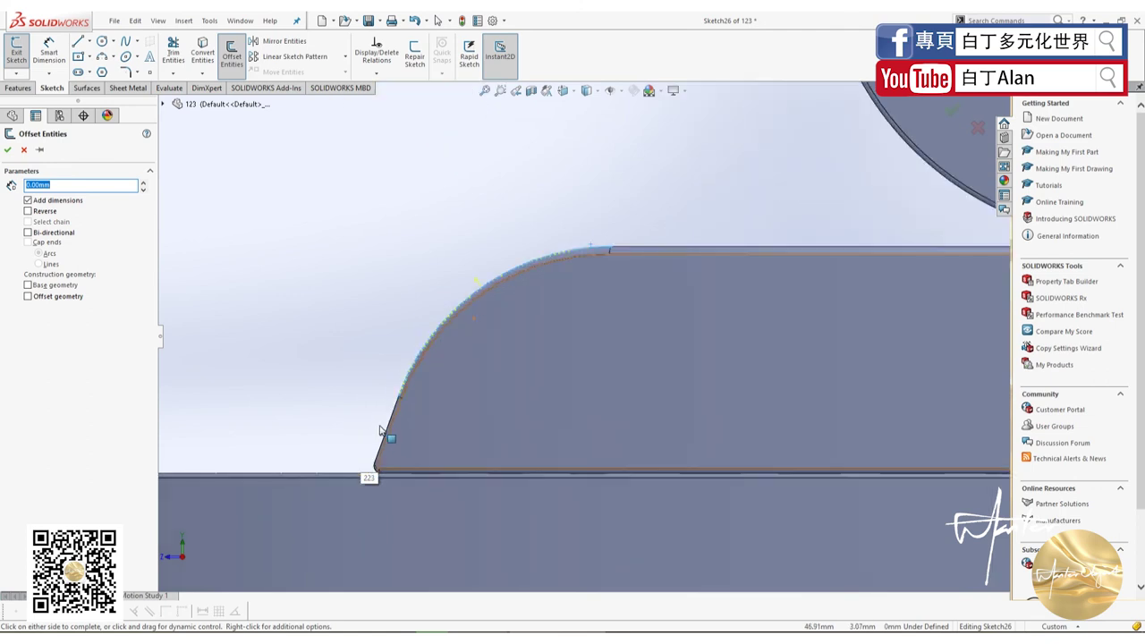
click(380, 431)
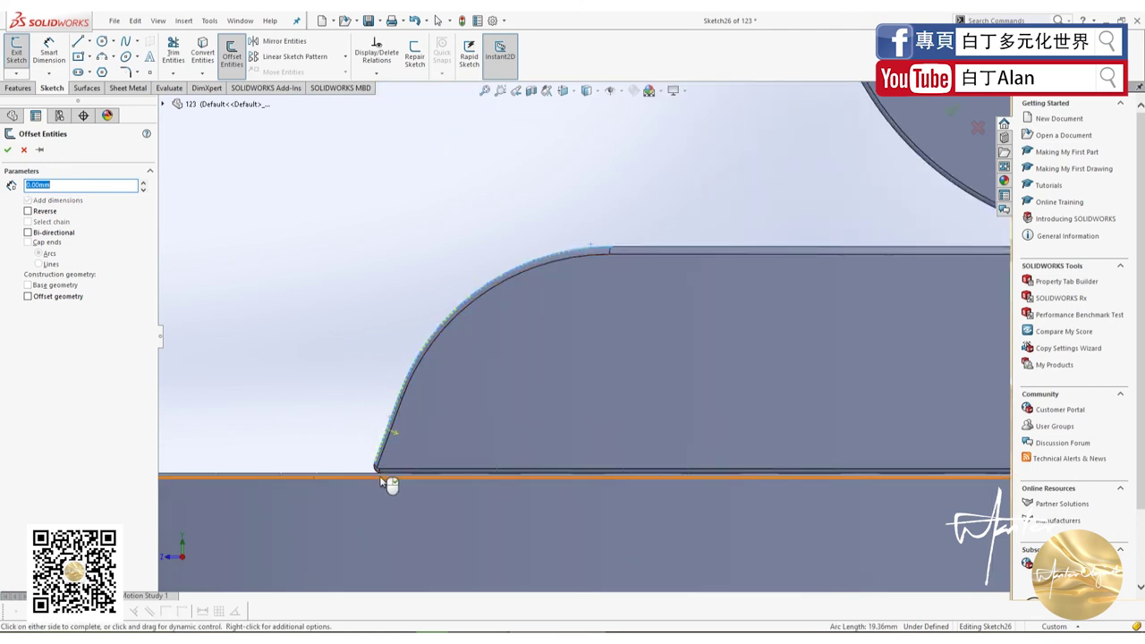
scroll(403, 457, down, 1)
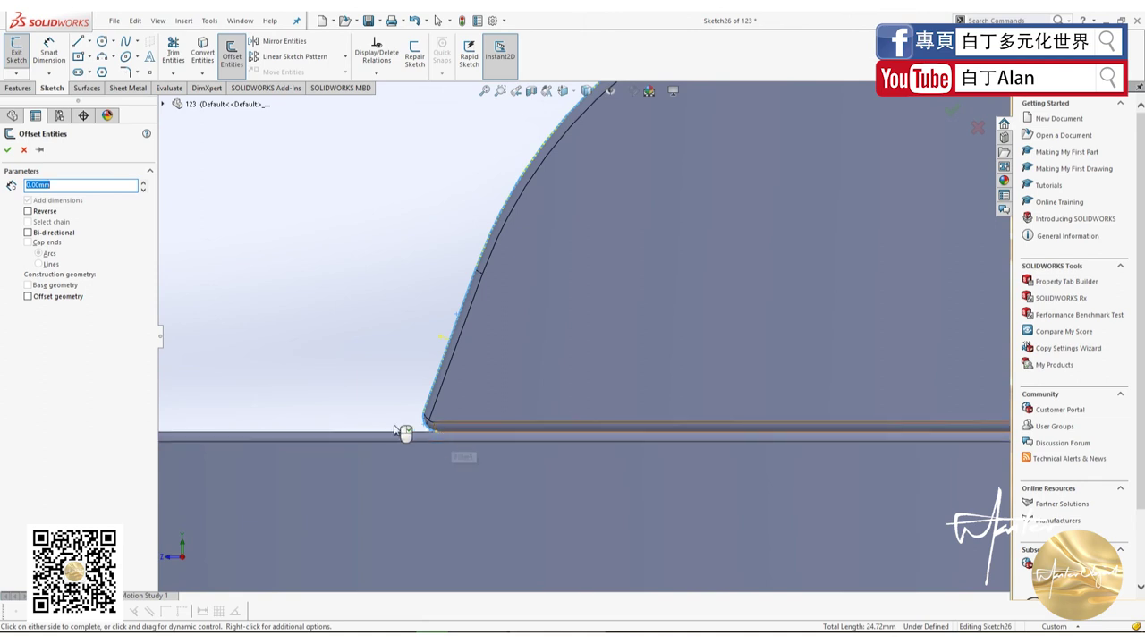
scroll(407, 426, up, 2)
scroll(412, 423, up, 2)
scroll(665, 271, down, 1)
scroll(664, 272, down, 2)
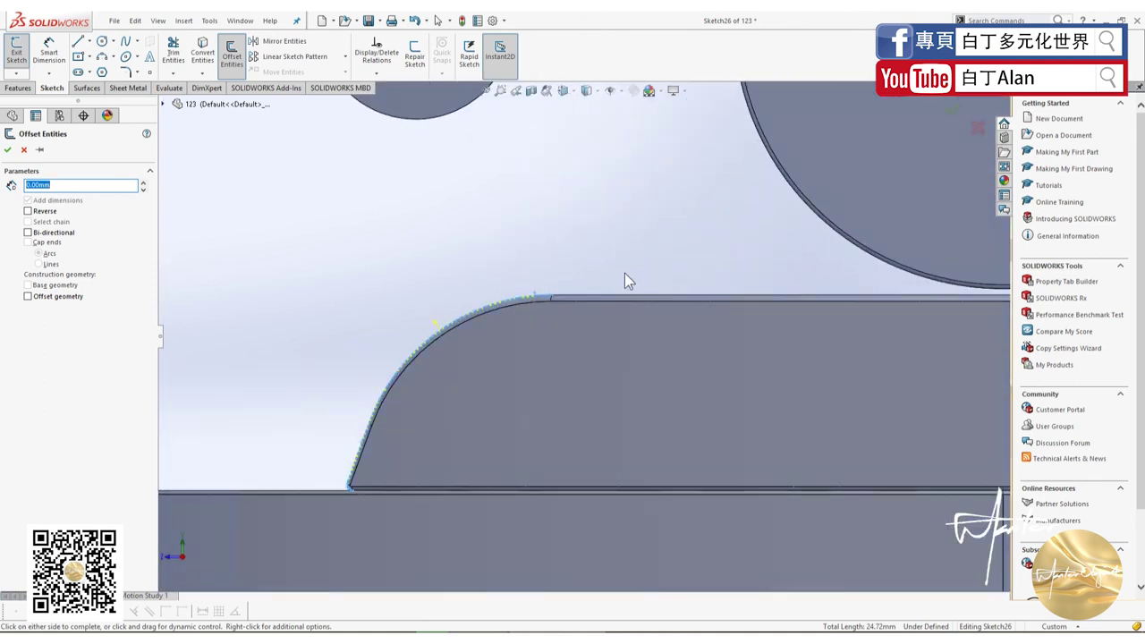
- Add the top edge, right slanted edge and lower-right arc, then accept the 0 mm offset
click(617, 296)
scroll(475, 331, up, 2)
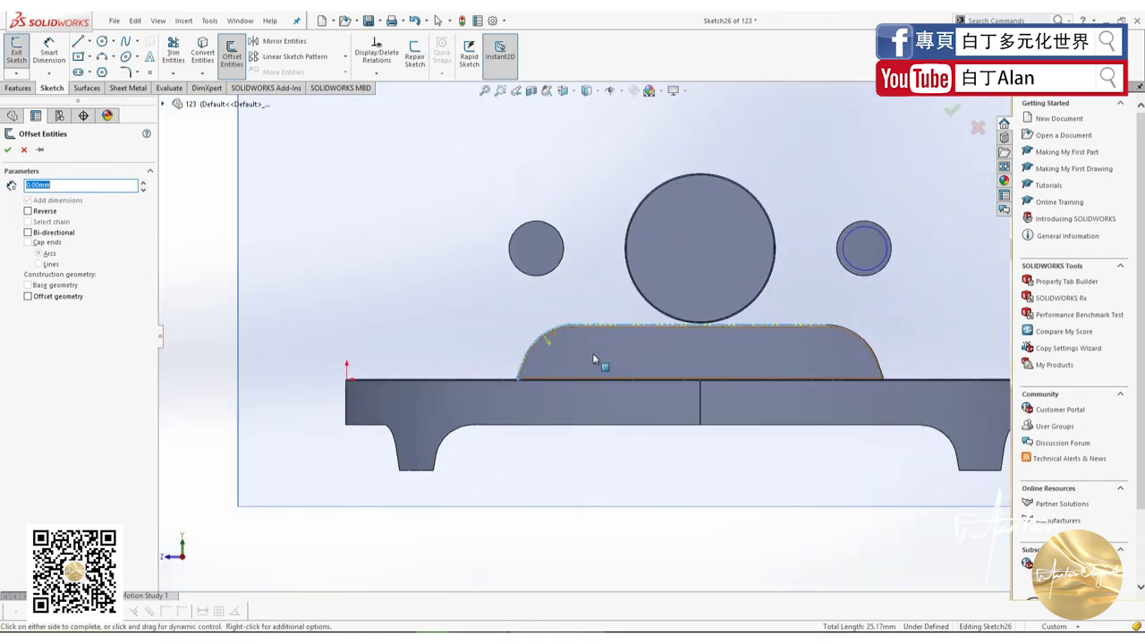
scroll(832, 319, down, 2)
scroll(832, 320, down, 3)
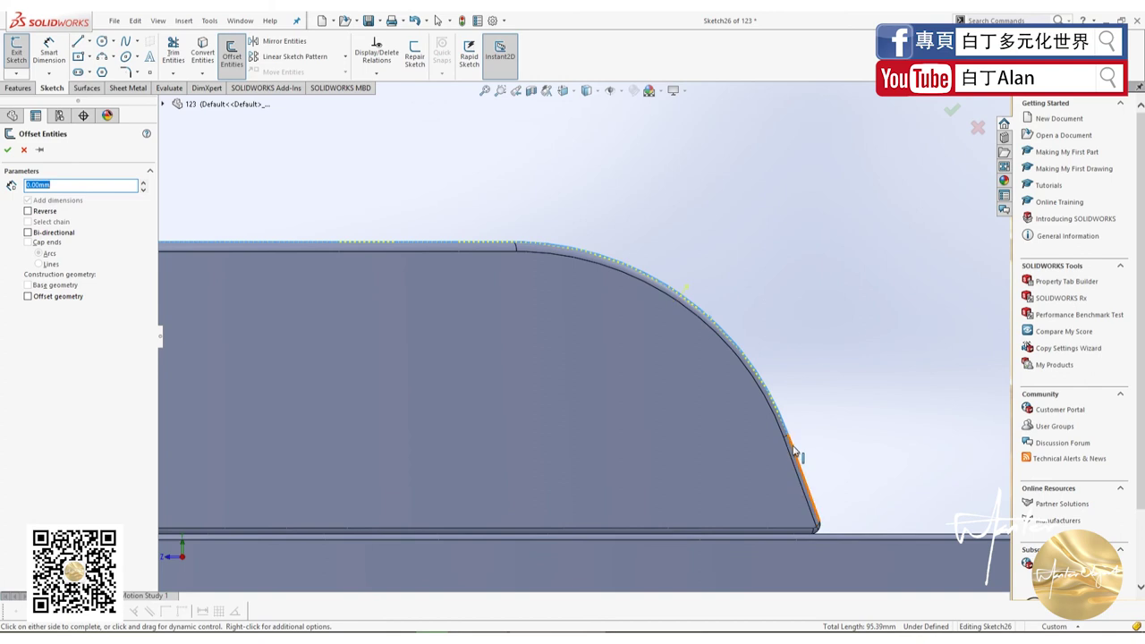
click(796, 479)
scroll(815, 552, down, 2)
scroll(767, 486, down, 2)
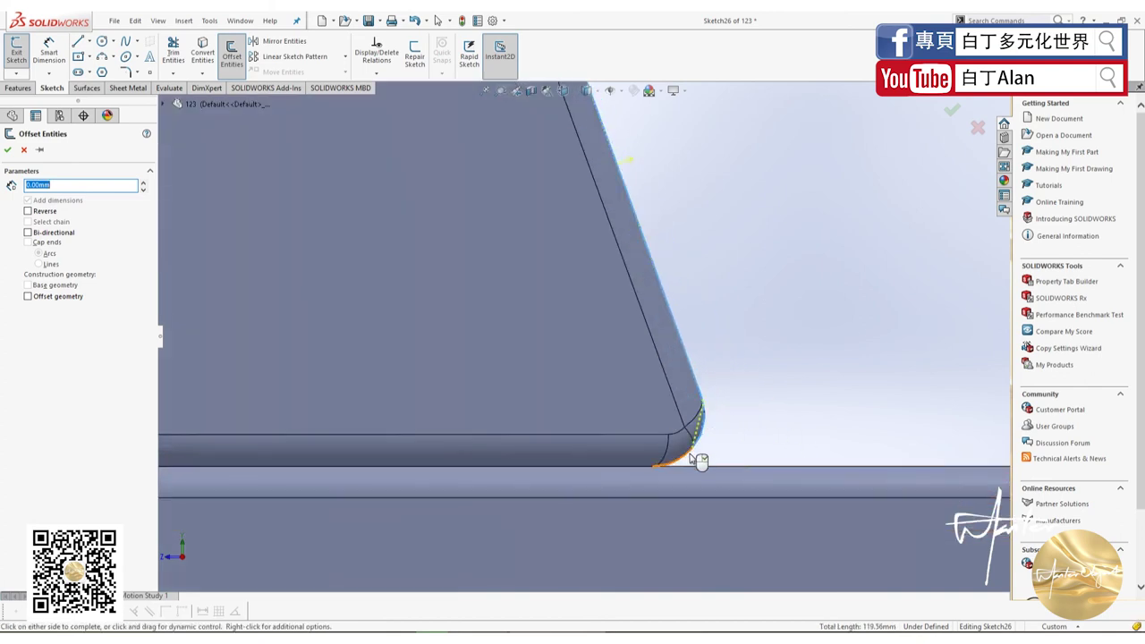
click(693, 452)
scroll(758, 418, up, 2)
scroll(747, 419, up, 3)
scroll(734, 414, up, 3)
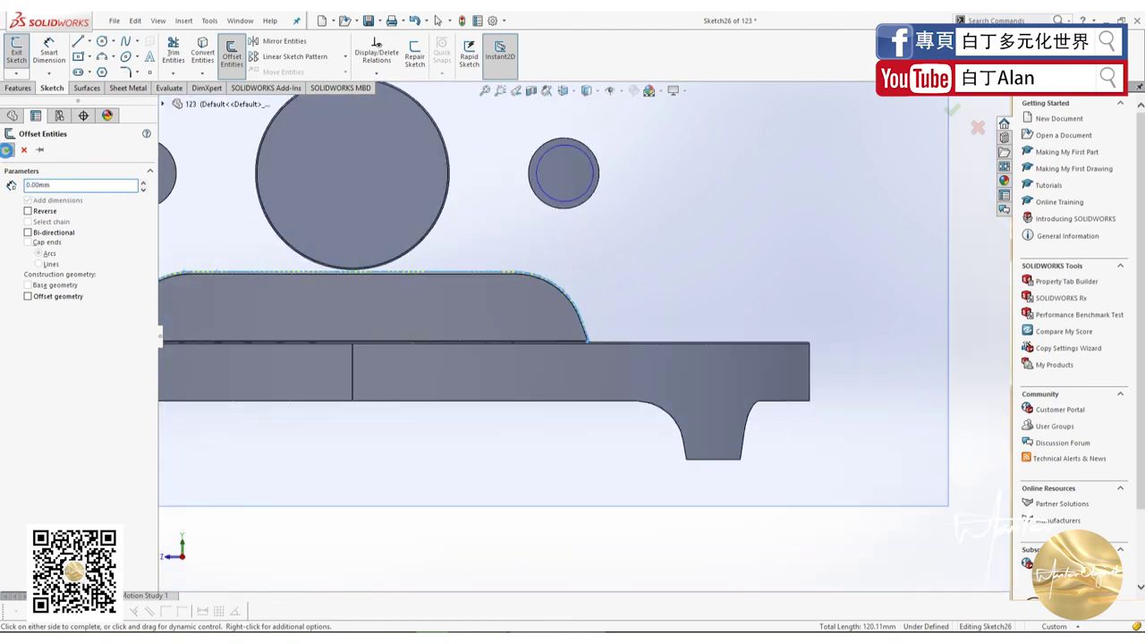
click(6, 149)
- Draw a horizontal line from the left to the right fillet corner, closing the lever outline's base
scroll(735, 362, up, 3)
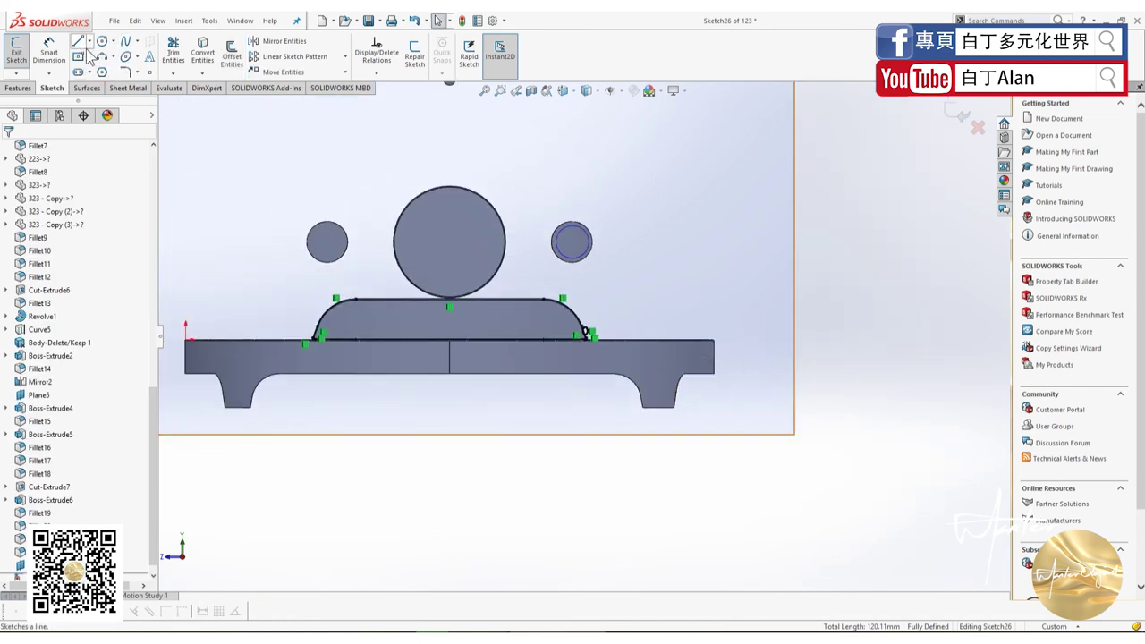
scroll(264, 338, down, 4)
scroll(264, 338, down, 2)
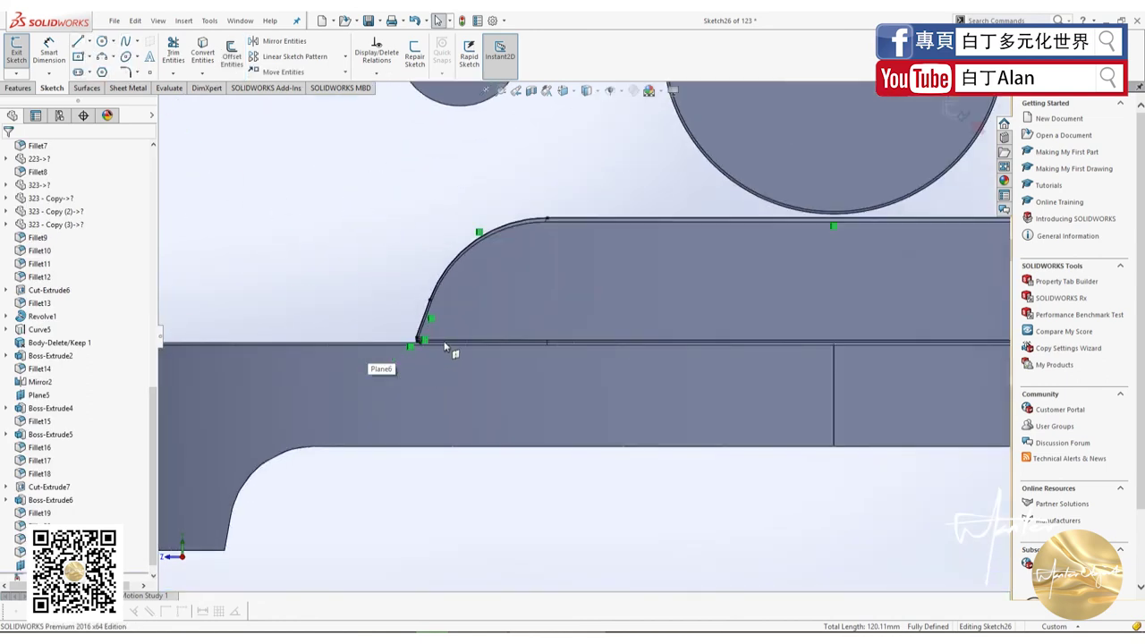
click(79, 41)
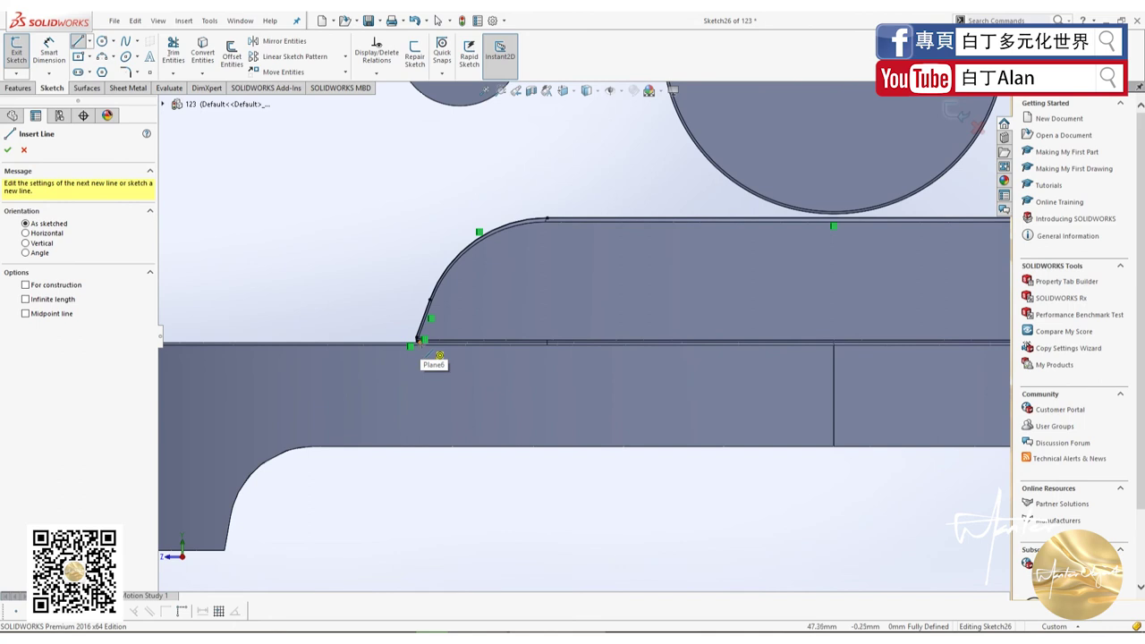
scroll(439, 355, down, 3)
click(447, 317)
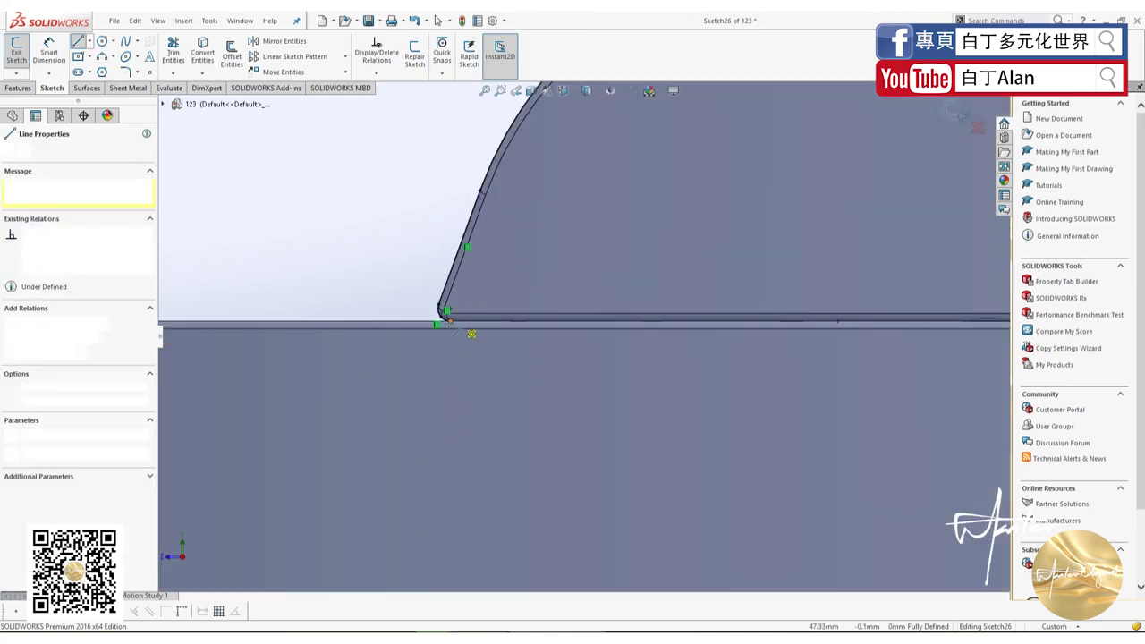
scroll(506, 325, up, 3)
scroll(531, 328, up, 2)
scroll(971, 324, down, 3)
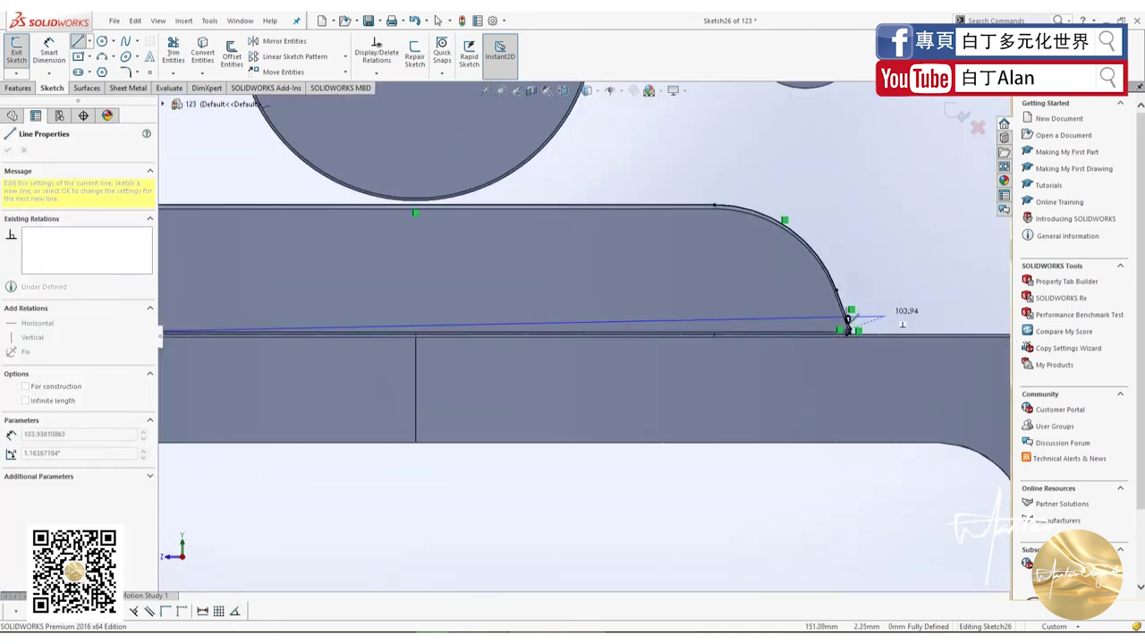
scroll(851, 317, down, 2)
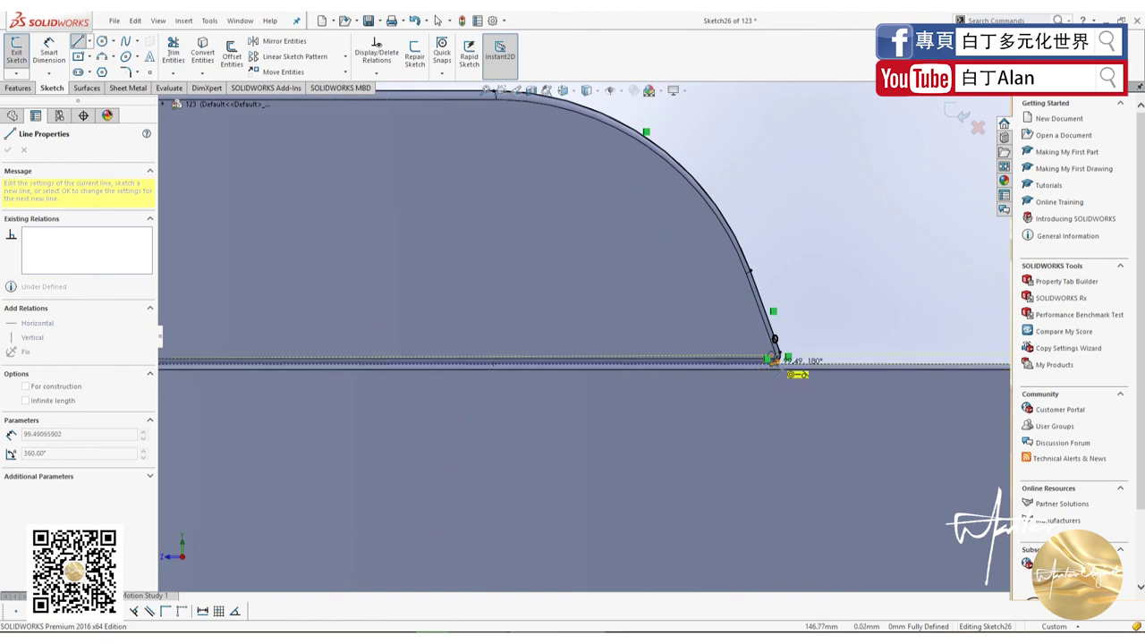
double_click(773, 365)
click(9, 151)
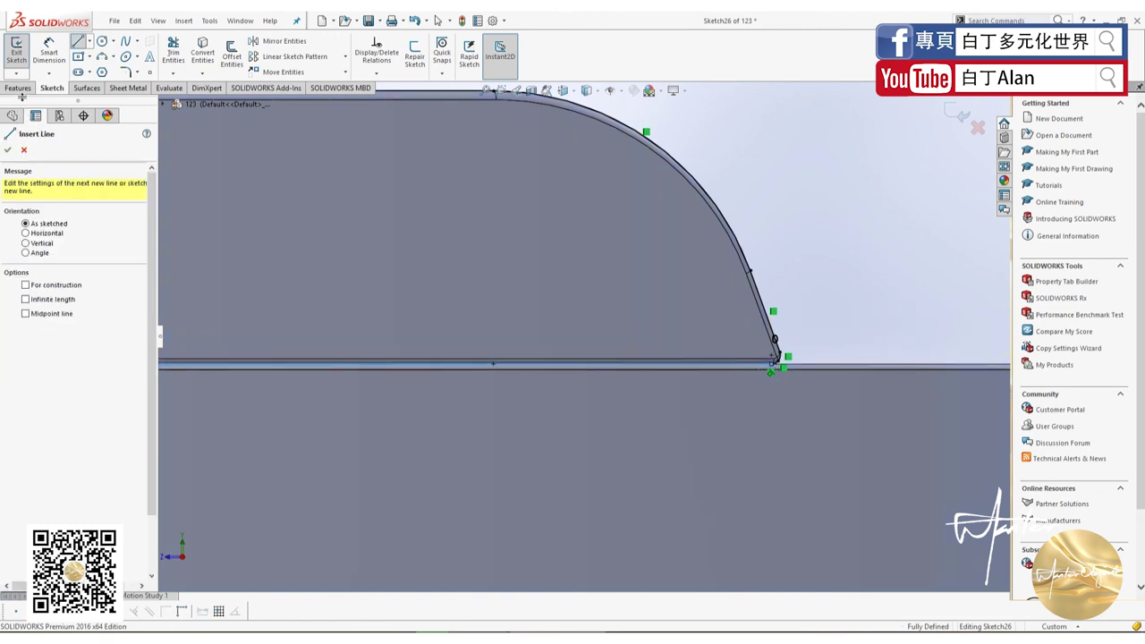
click(17, 90)
- Boss-extrude the closed lever outline Up To Surface, ending at the handle's curved face
click(21, 52)
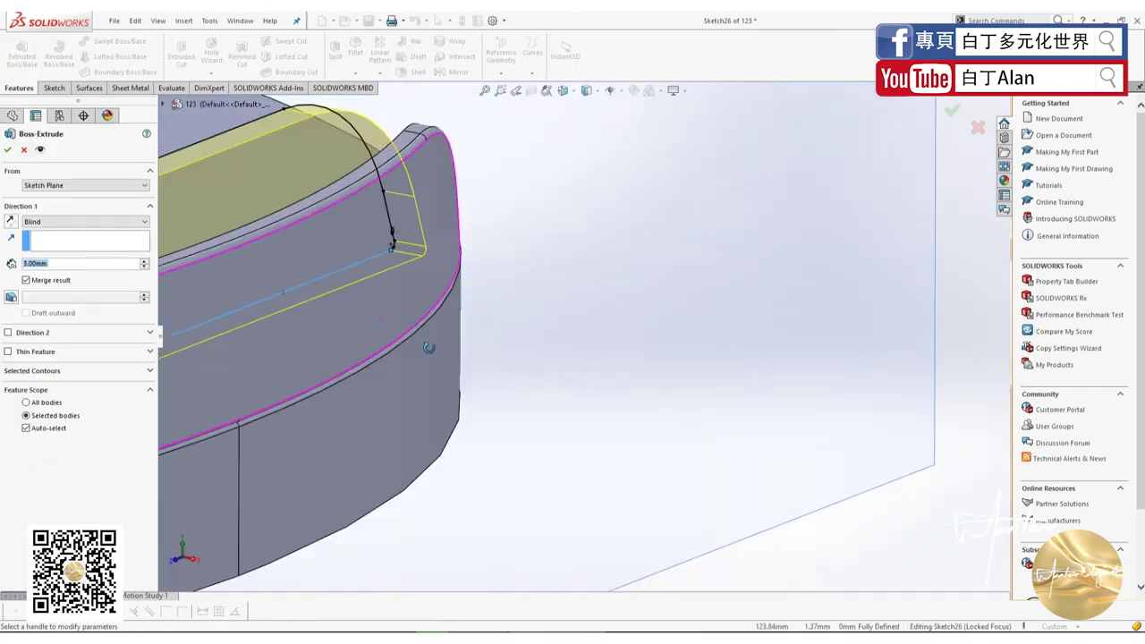
click(62, 221)
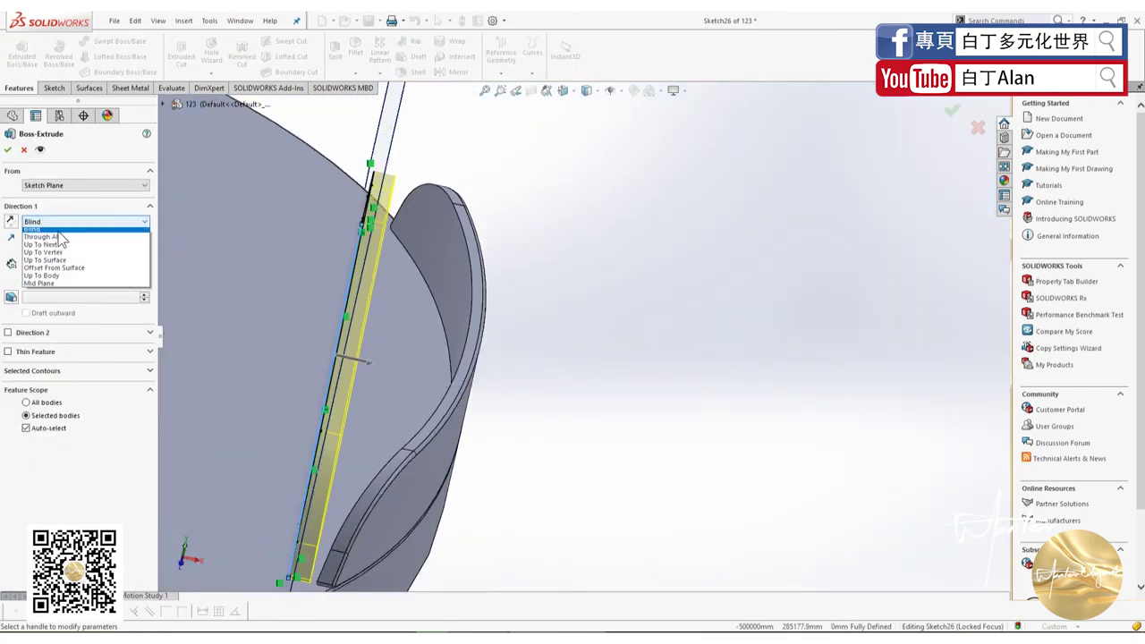
click(54, 268)
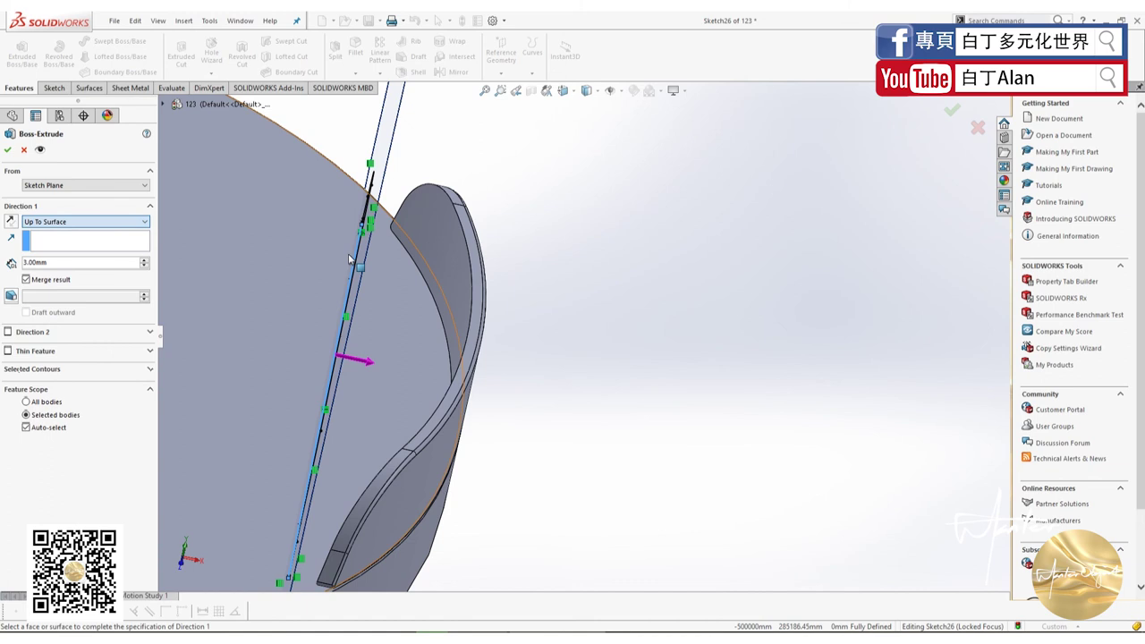
click(423, 232)
click(9, 150)
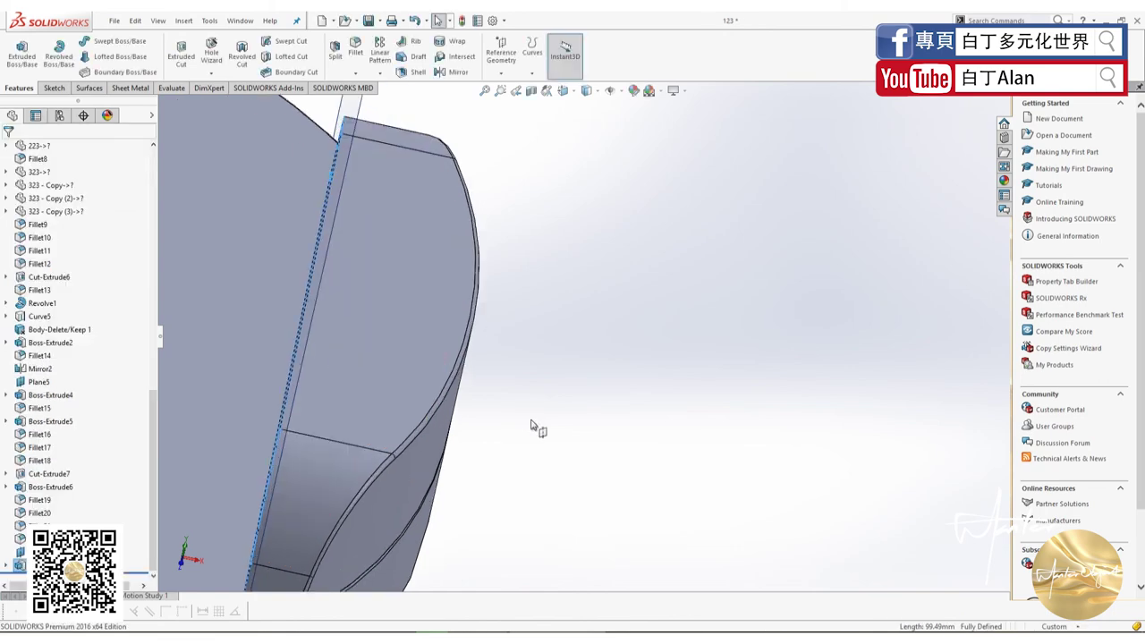
middle_drag(527, 429, 439, 447)
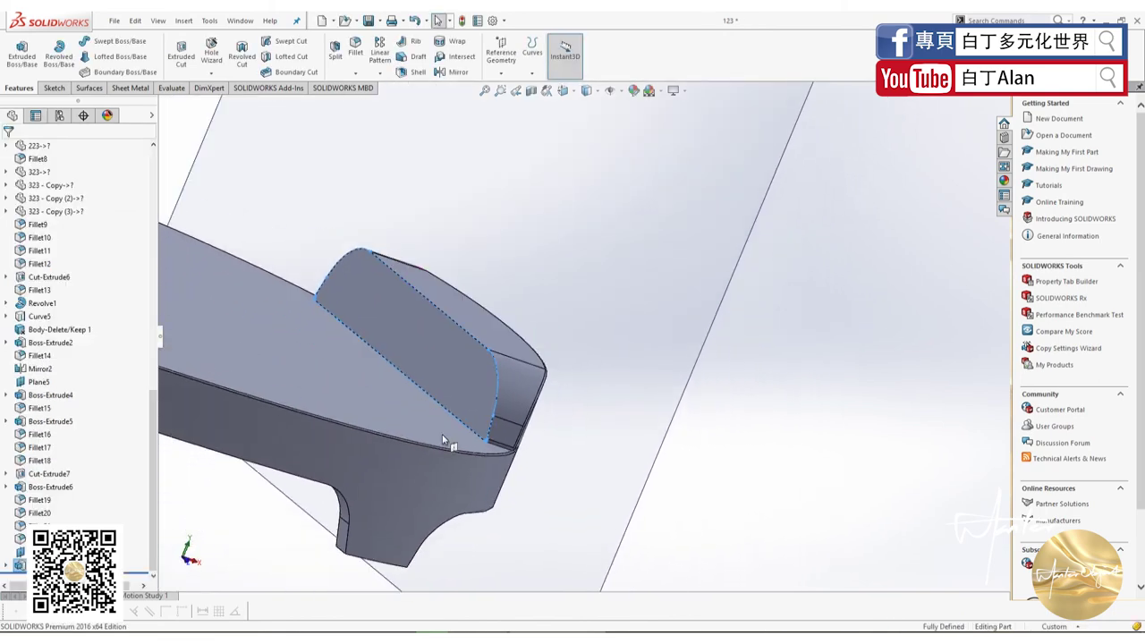
- Select faces of the new boss, toggle its body's visibility and rebuild the model
click(432, 439)
click(438, 480)
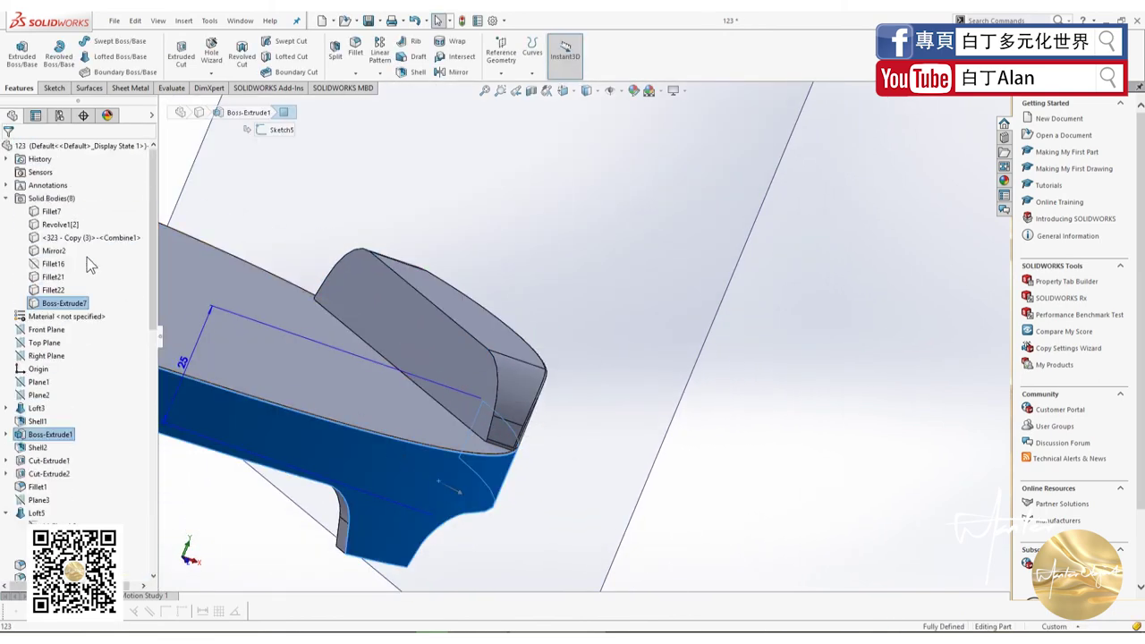
right_click(54, 302)
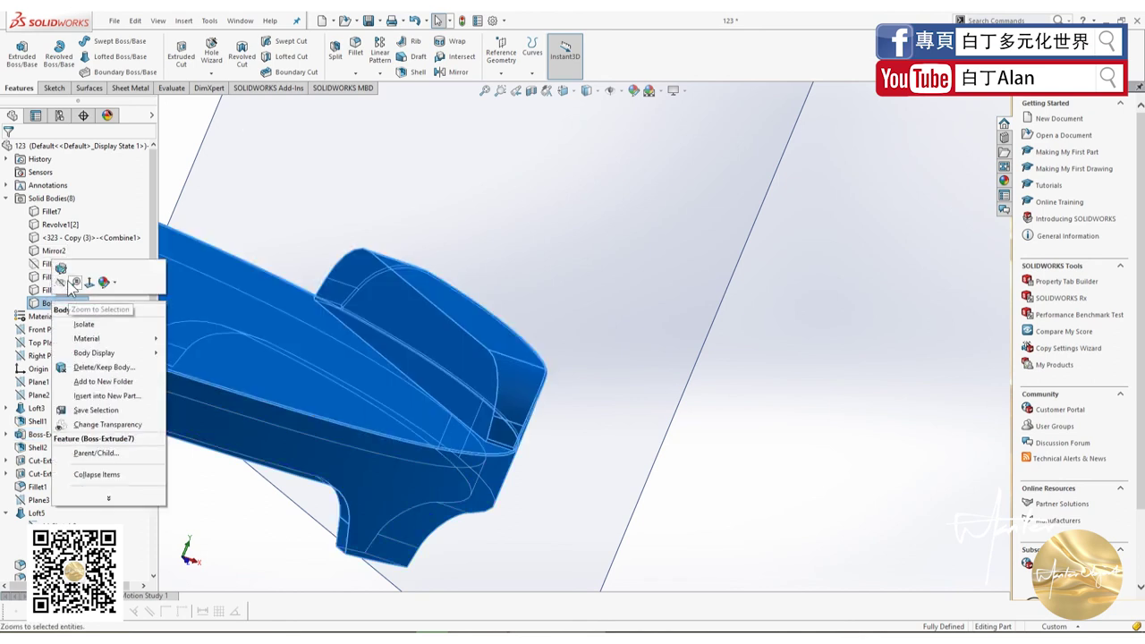
key(Tab)
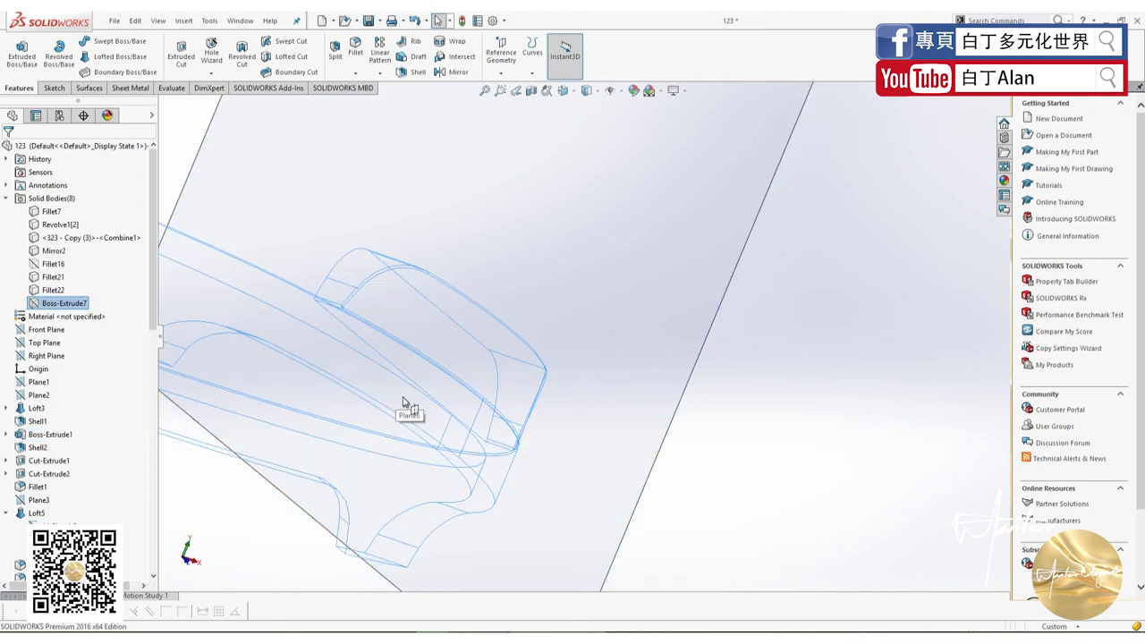
key(shift+Tab)
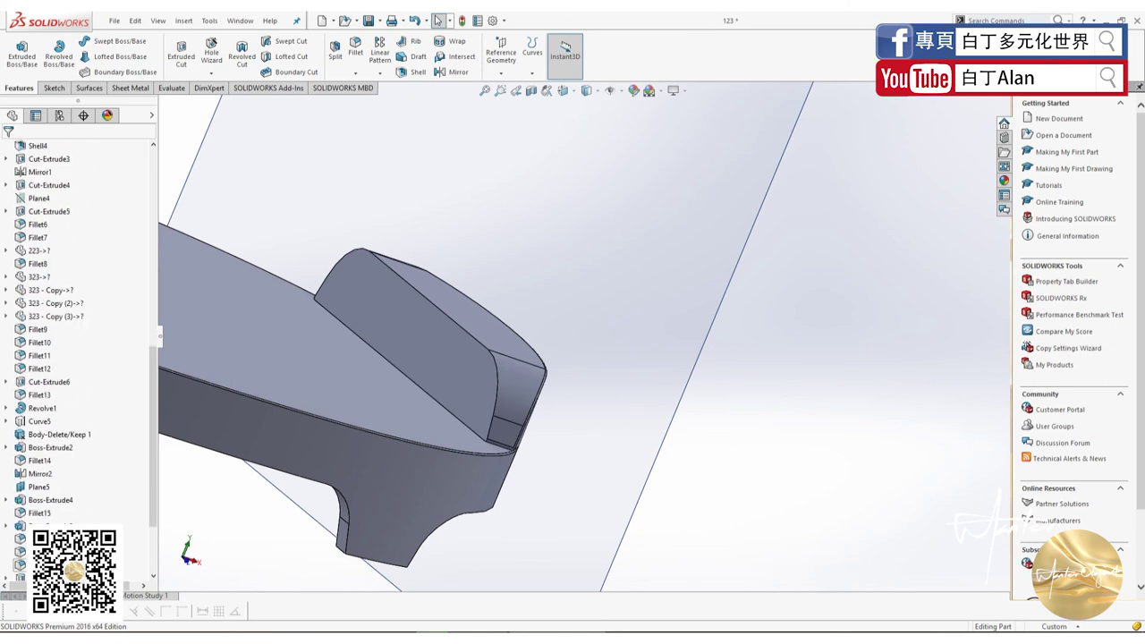
click(318, 291)
key(ctrl+b)
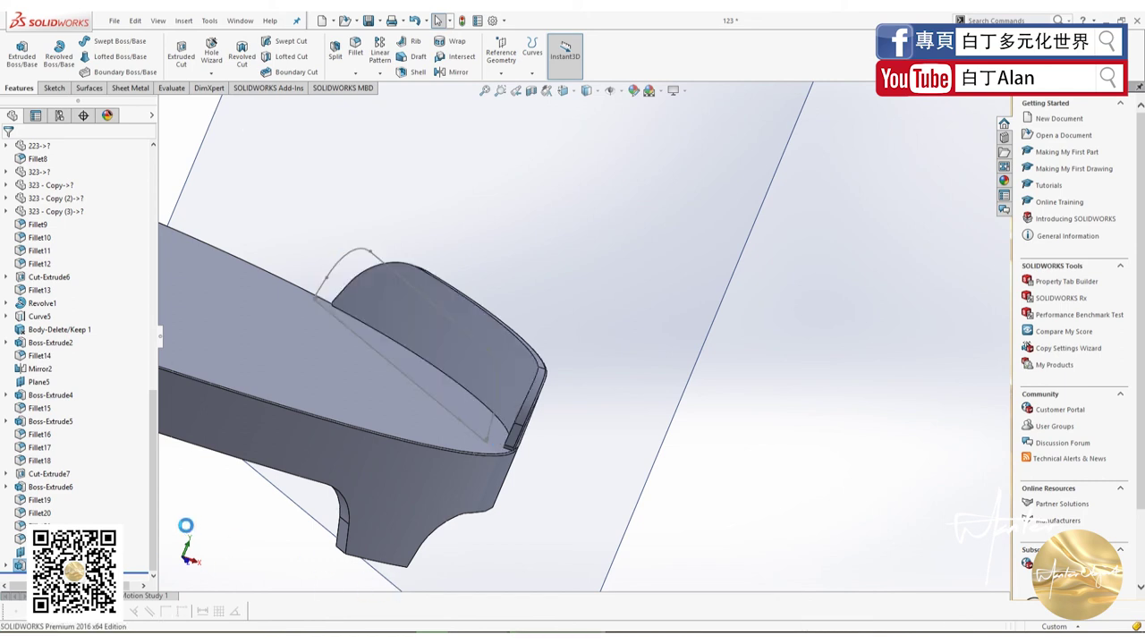
- Hide the main Fillet5 handle body and select the lever sketch for re-extrusion
click(380, 465)
scroll(54, 268, up, 4)
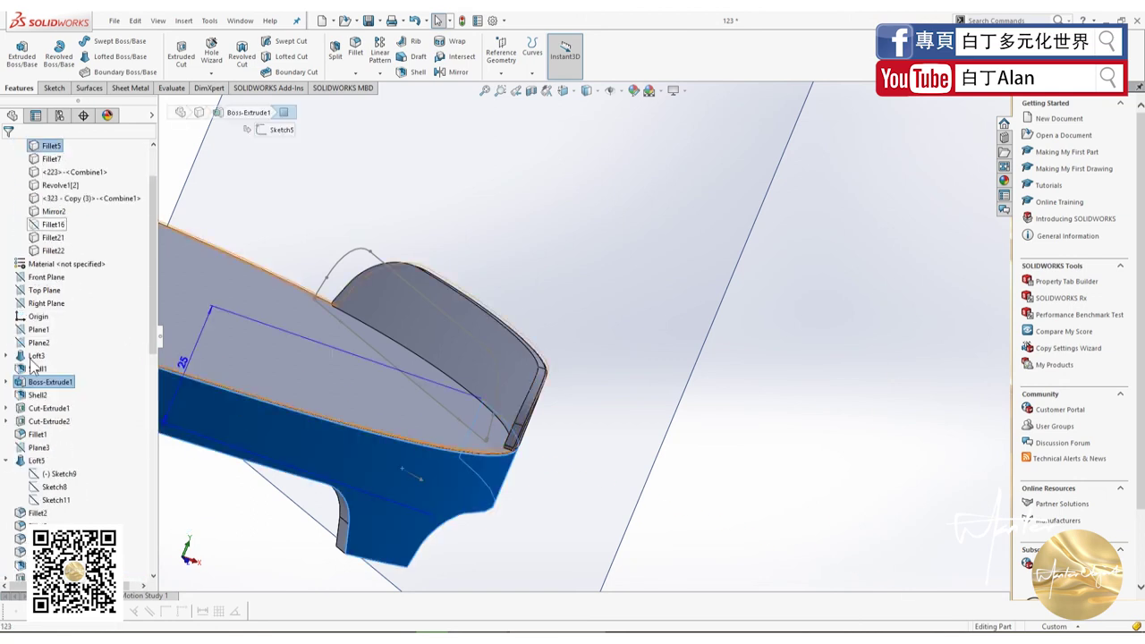
right_click(41, 149)
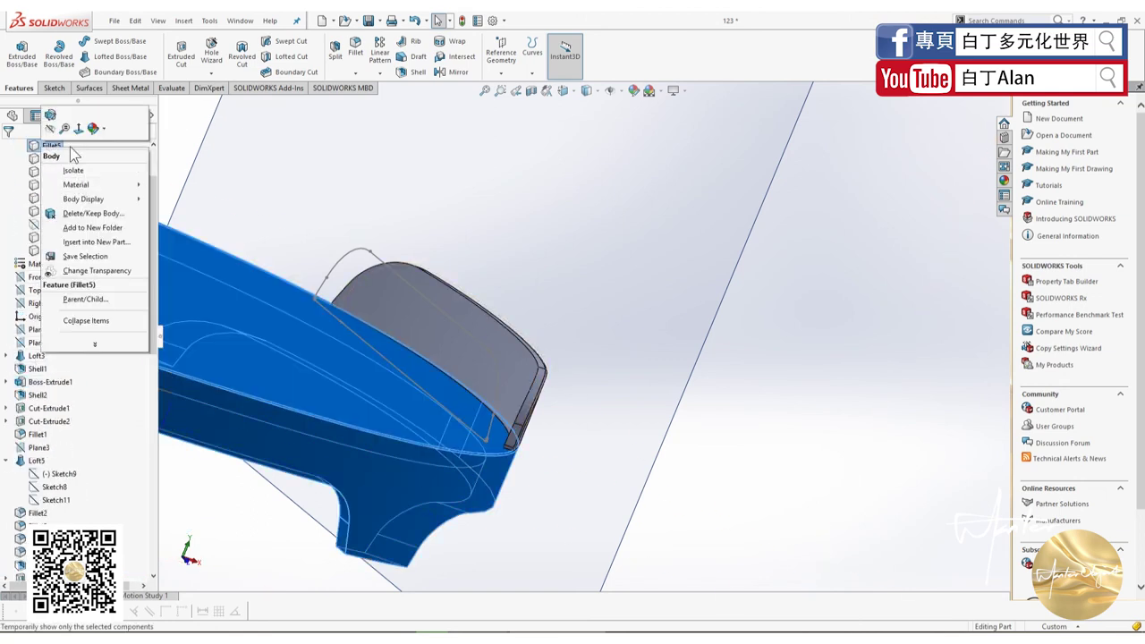
click(50, 131)
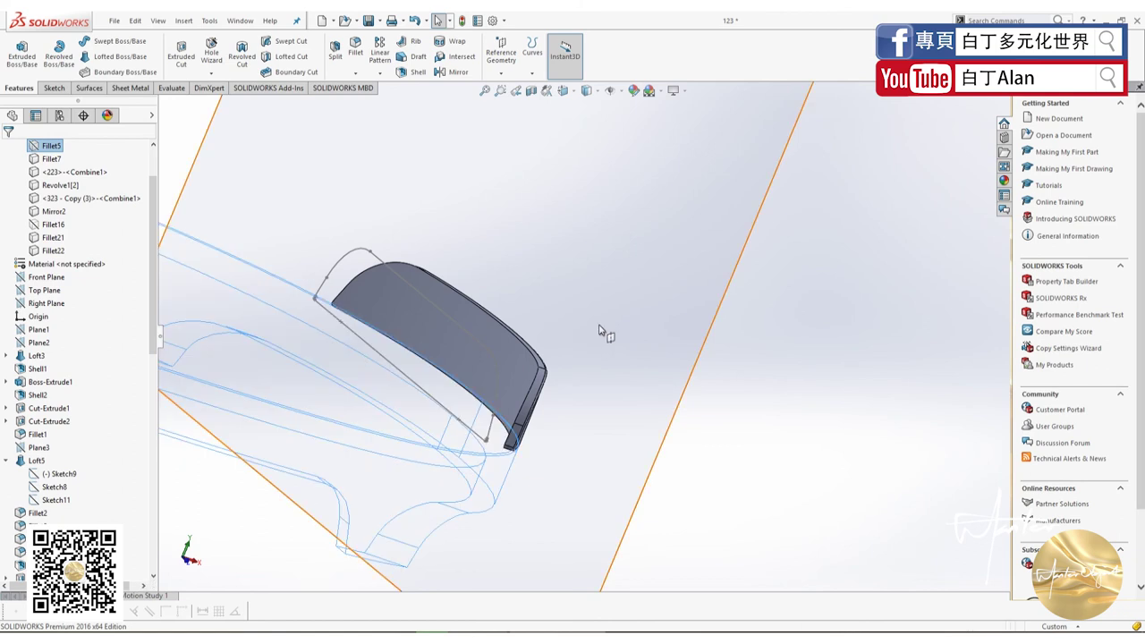
click(360, 258)
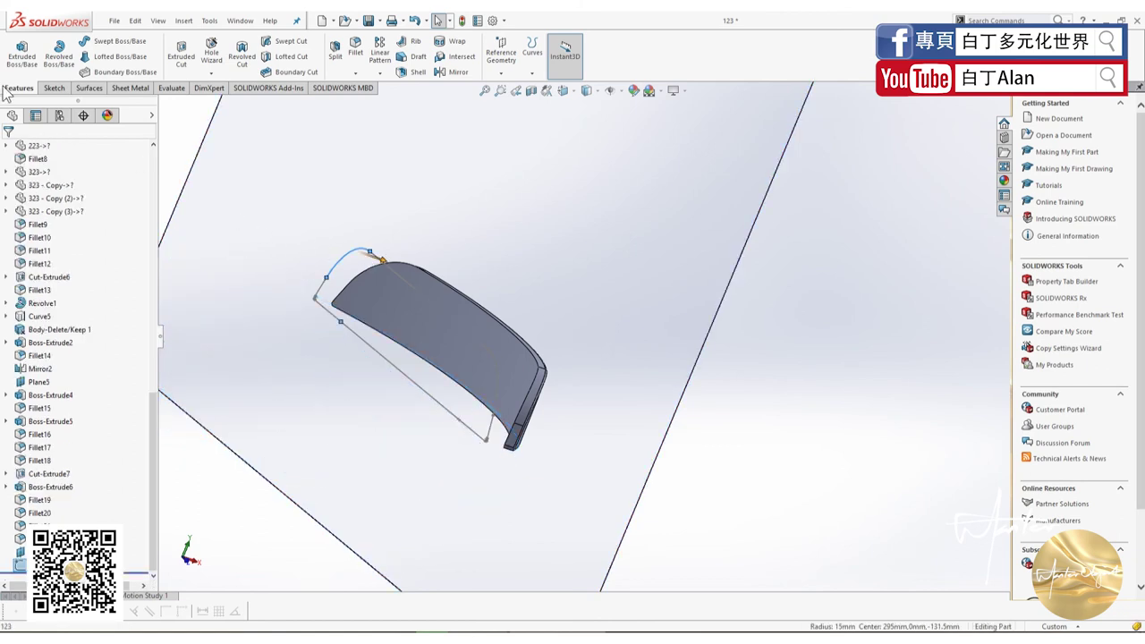
- Boss-extrude the lever sketch Up To Surface, ending at the chosen face
click(22, 54)
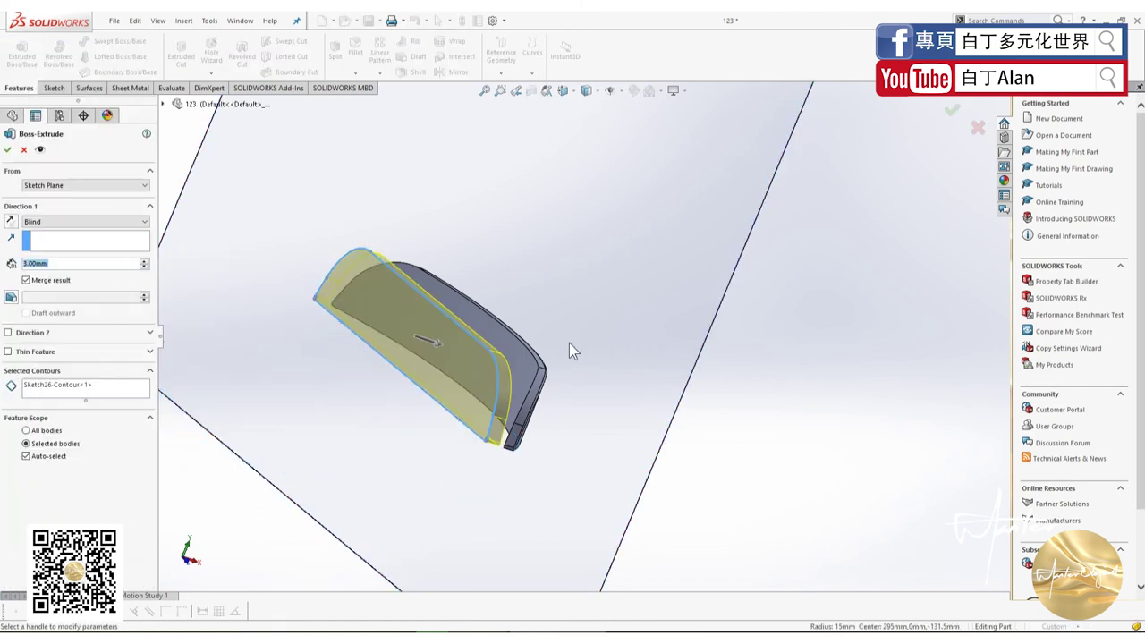
click(100, 222)
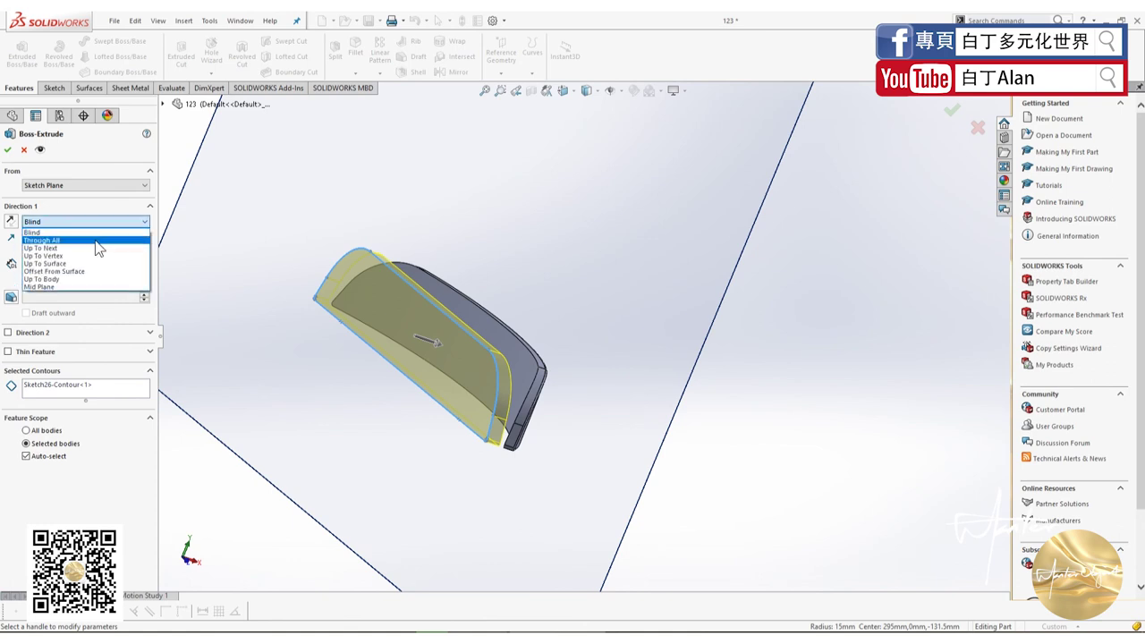
click(93, 252)
click(445, 298)
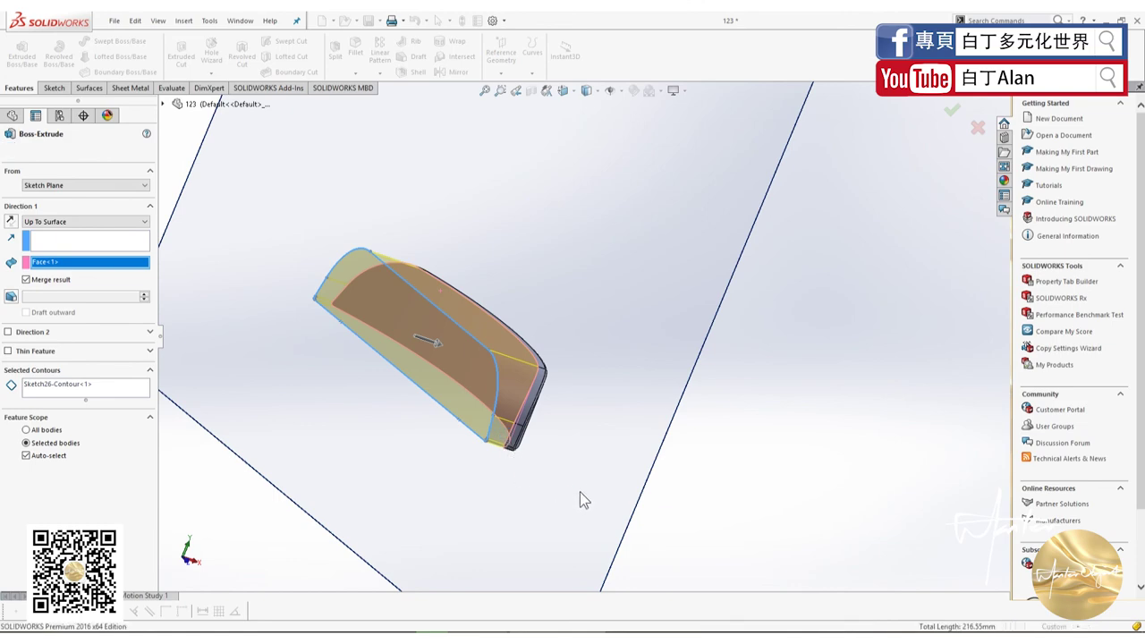
key(Return)
middle_drag(580, 492, 516, 498)
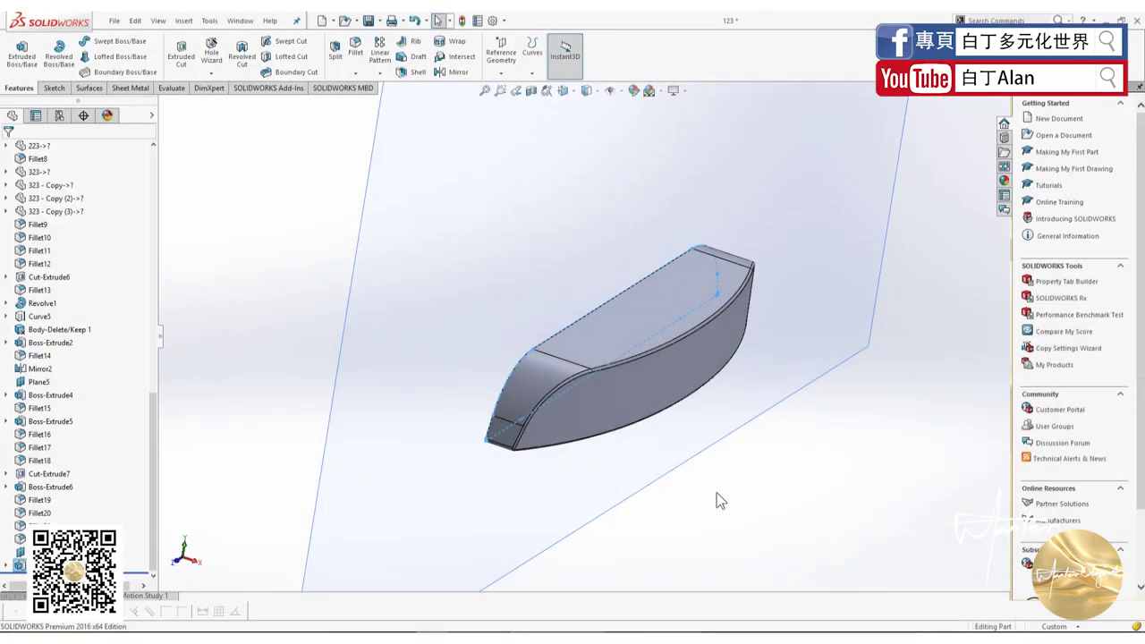
- Edit Boss-Extrude8 and turn off Merge result so the lever stays a separate body
right_click(51, 394)
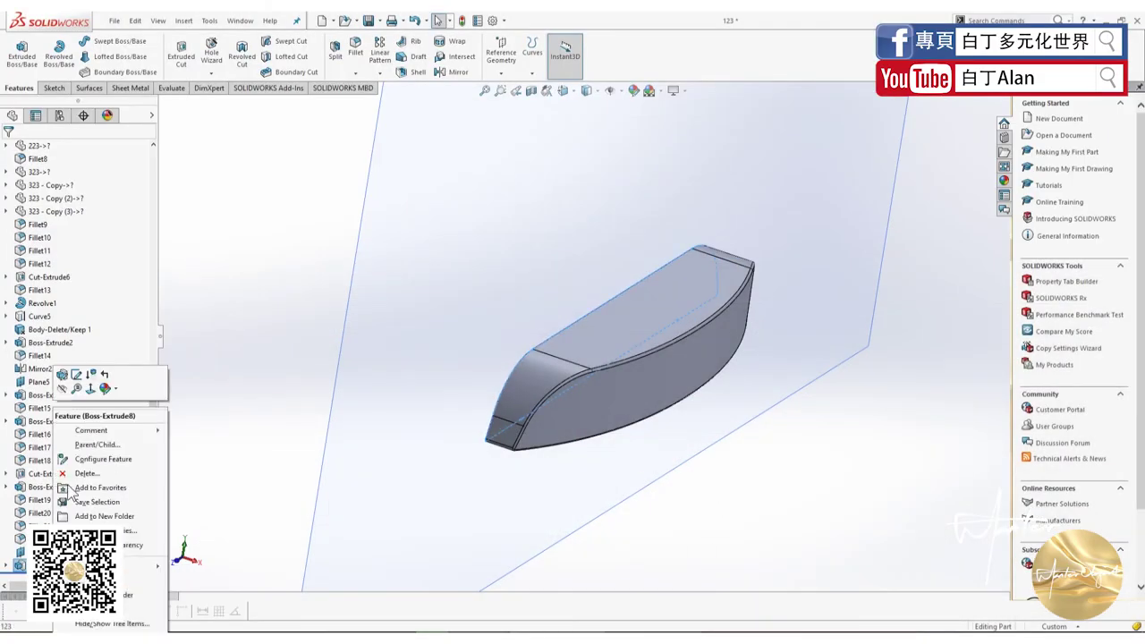
click(57, 387)
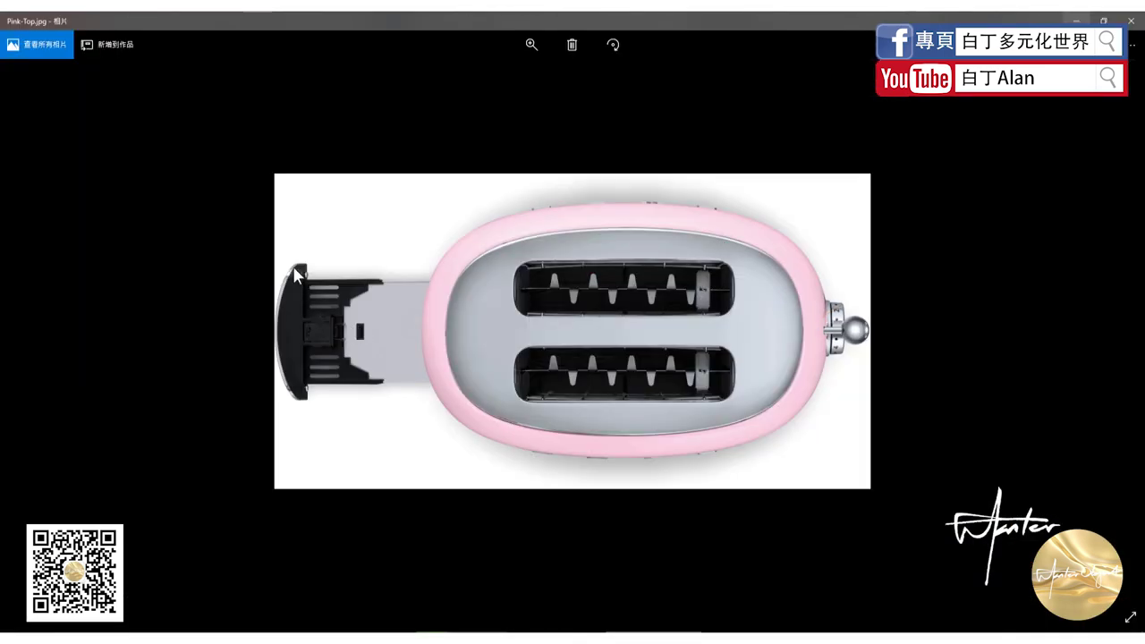
key(alt+Tab)
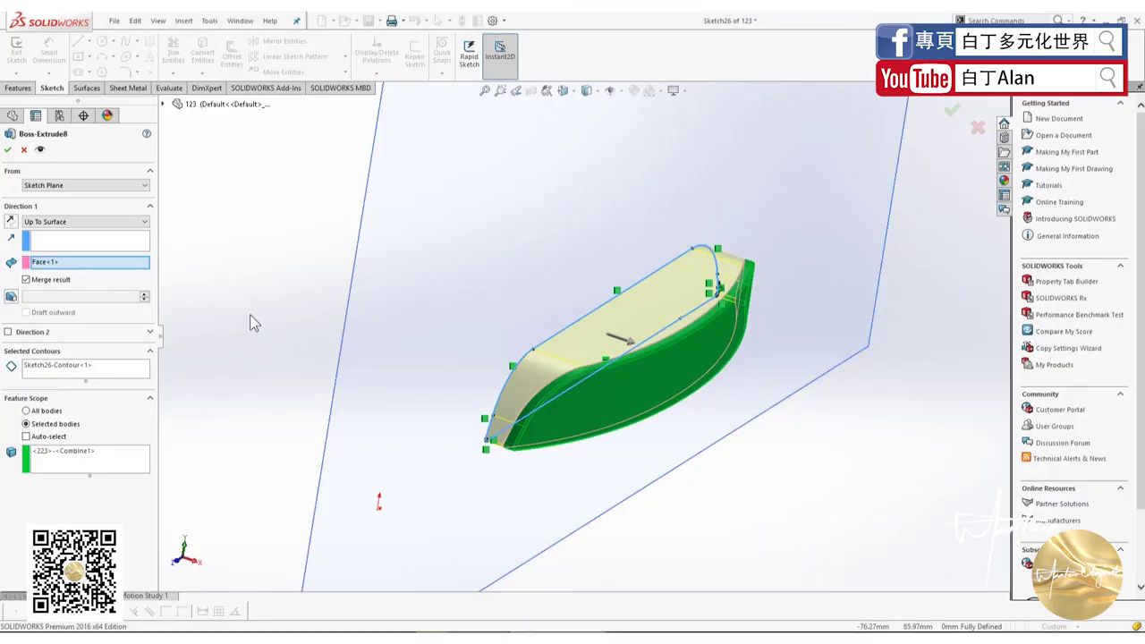
click(39, 283)
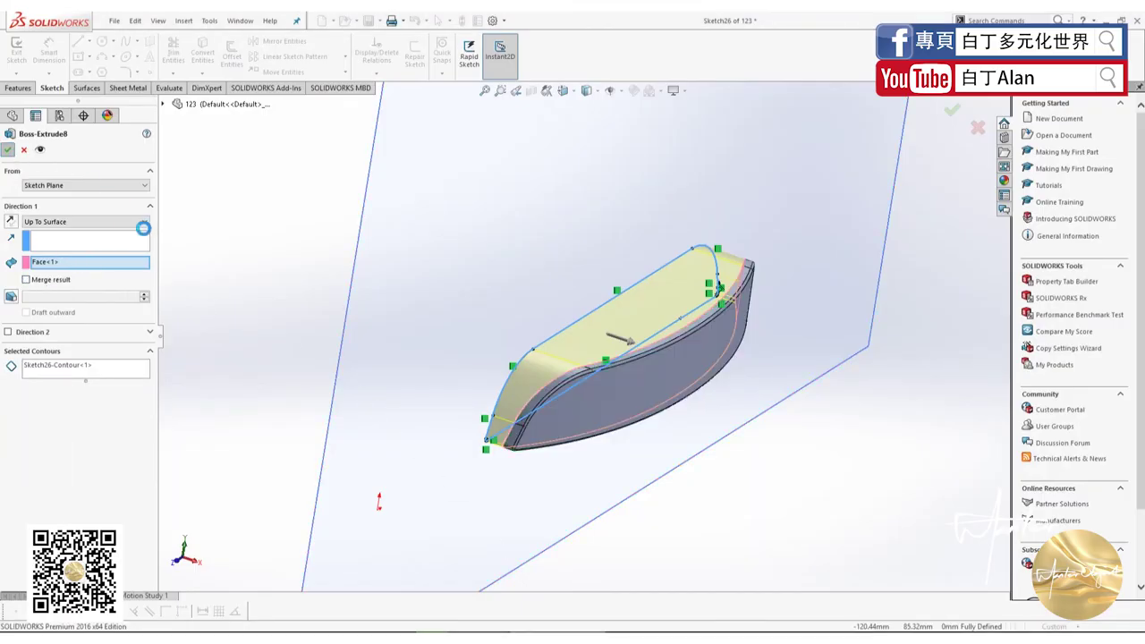
key(Return)
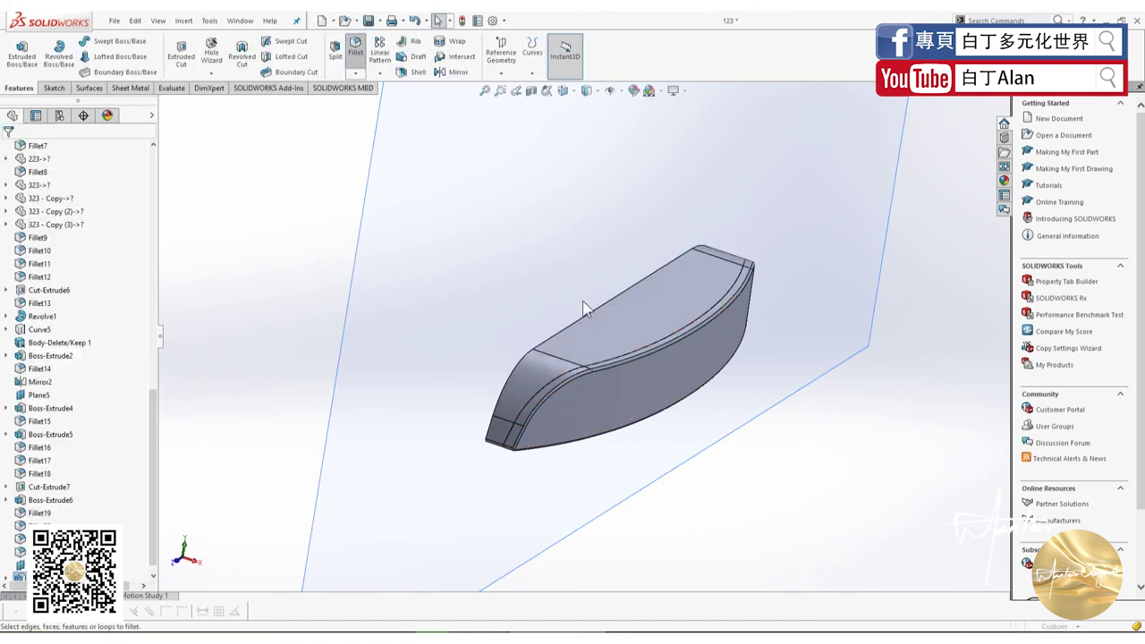
click(355, 50)
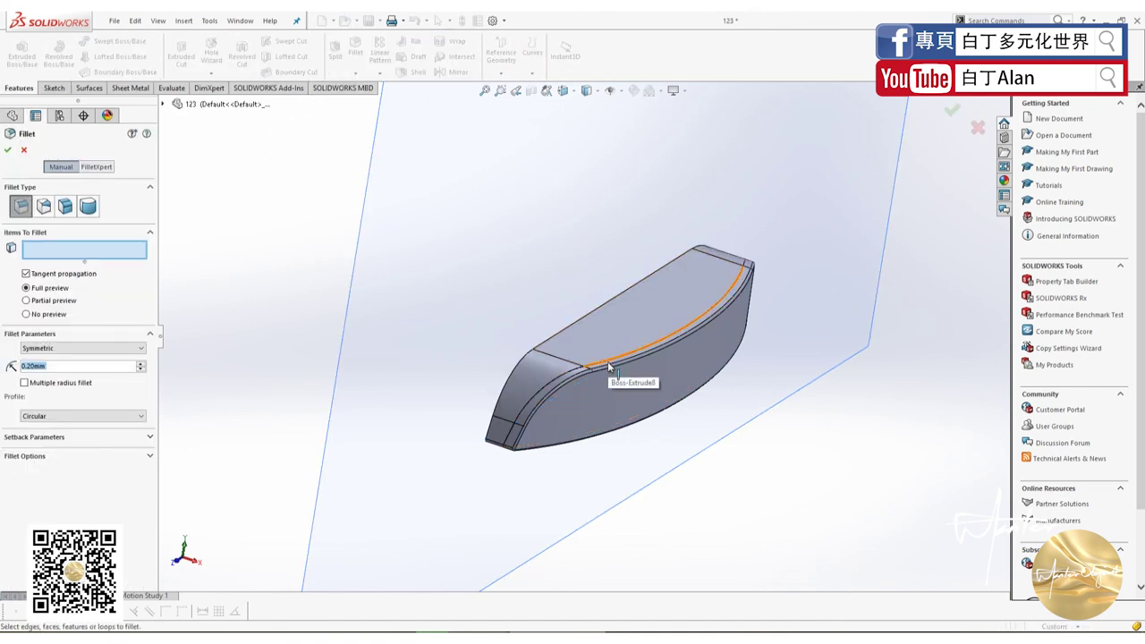
- Round the handle's curved top edge and right-end edge with 0.2 mm fillets
click(608, 362)
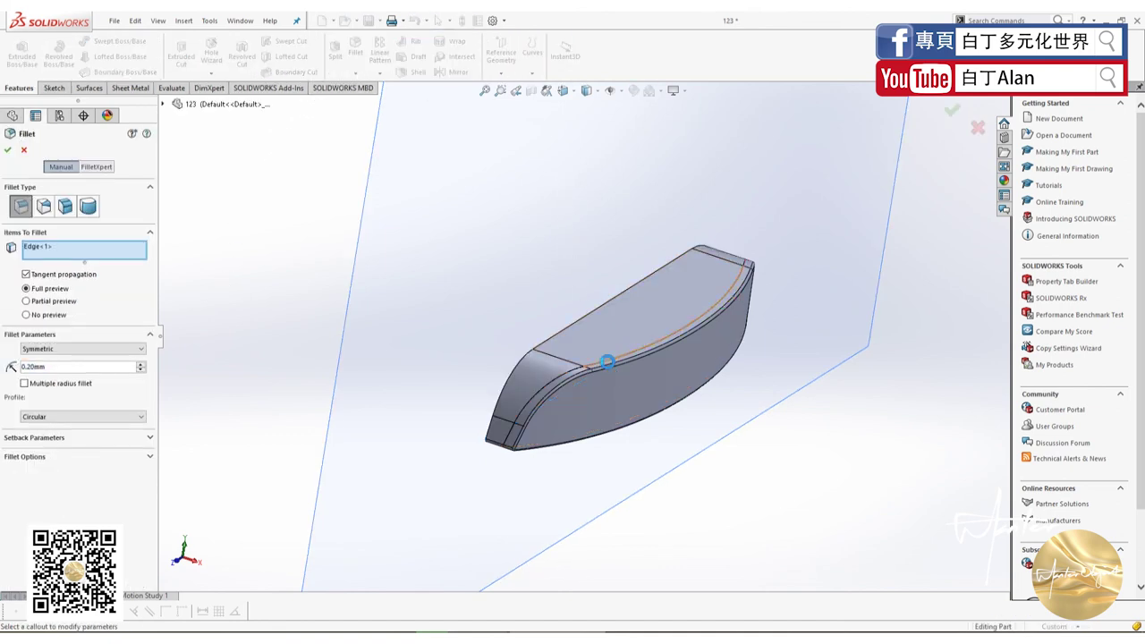
click(9, 153)
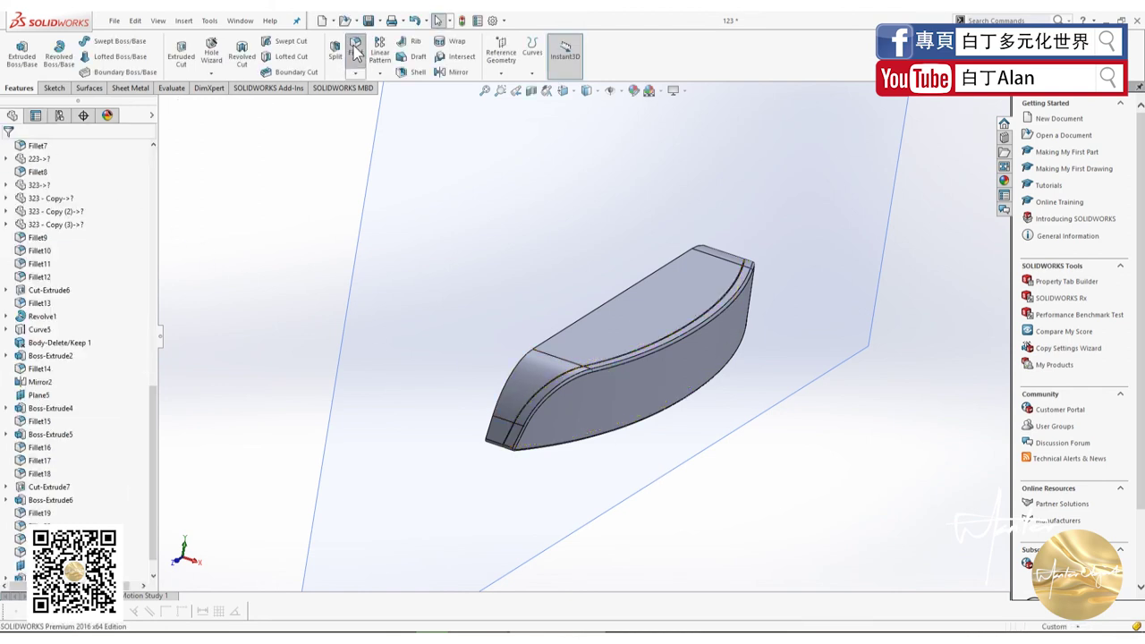
key(Return)
scroll(745, 264, down, 3)
scroll(715, 268, down, 3)
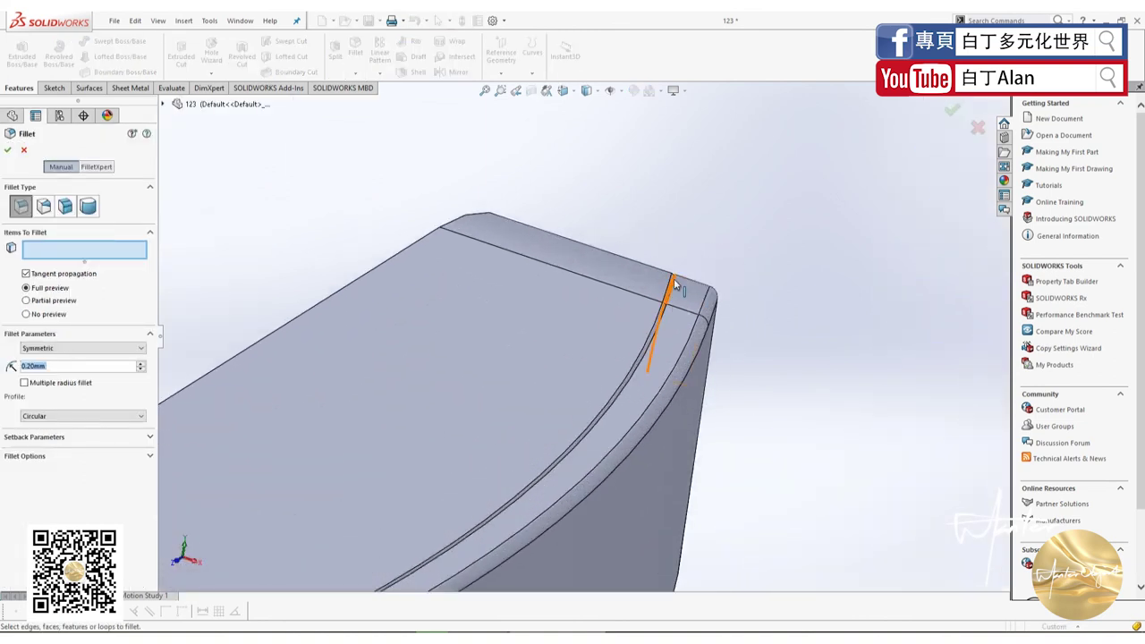
click(671, 285)
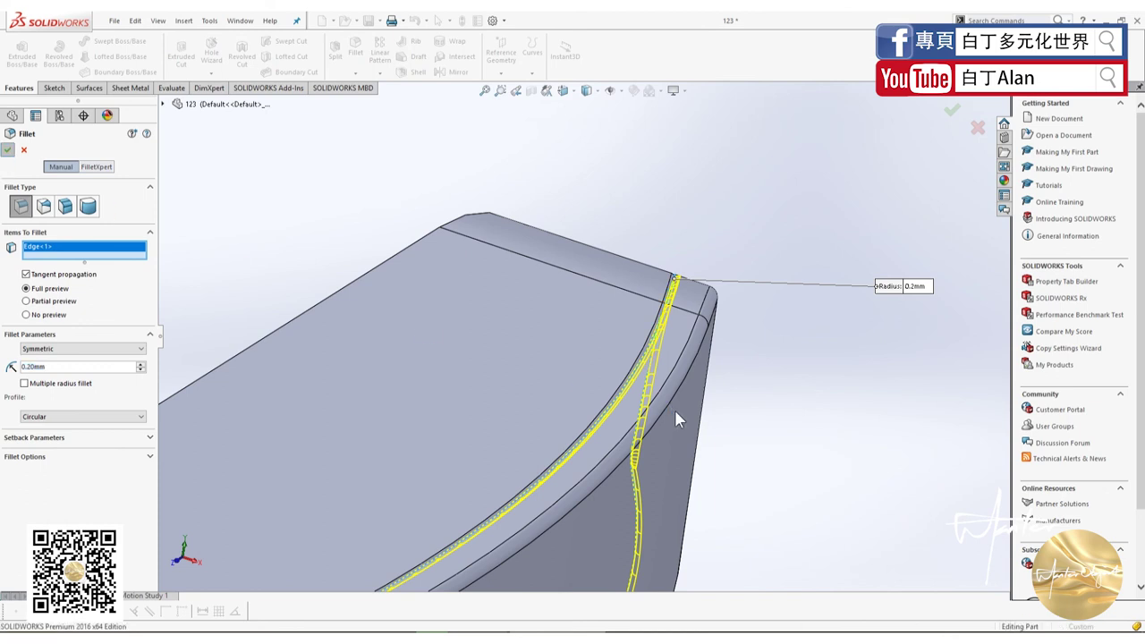
key(Return)
key(f)
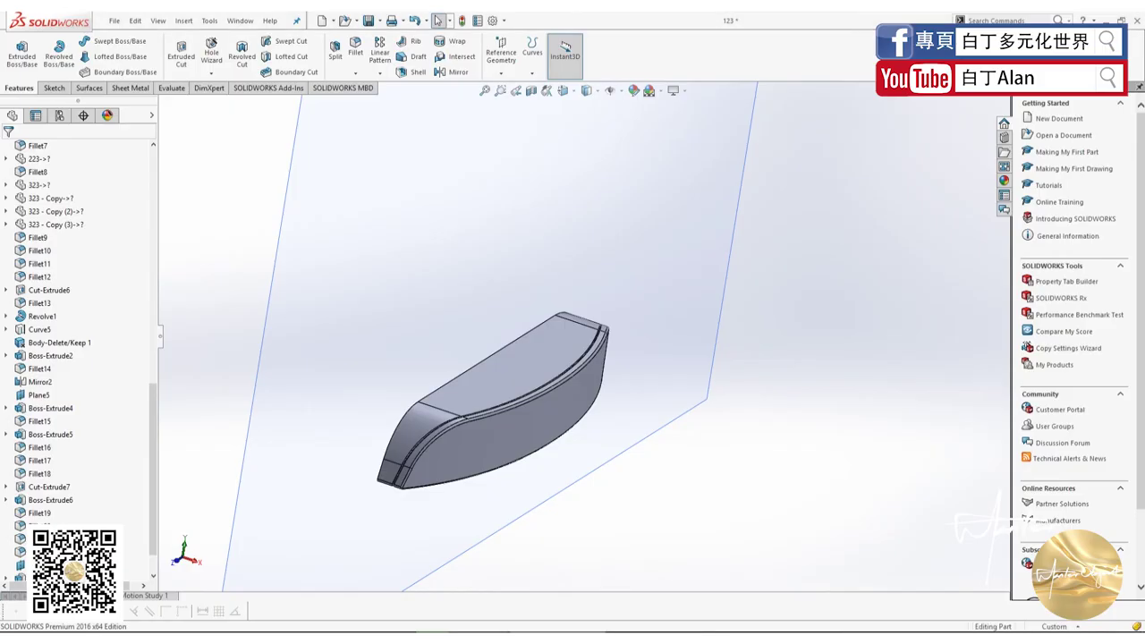
- Select the handle's flat face and view it Normal To for sketching
middle_drag(468, 314, 466, 418)
click(466, 415)
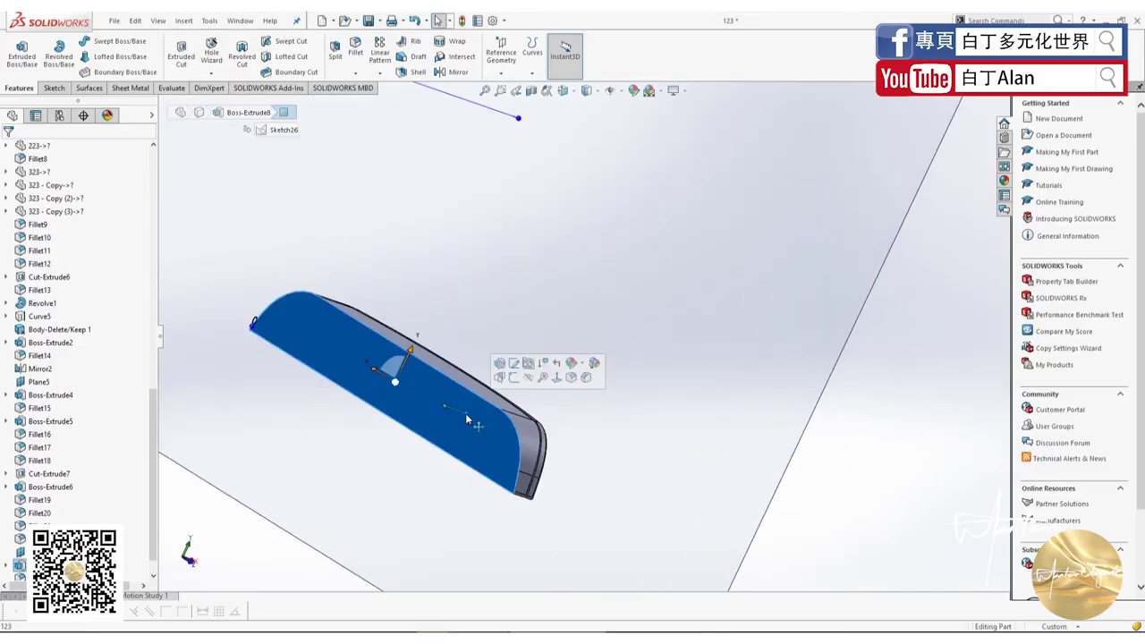
key(ctrl+8)
scroll(657, 474, down, 2)
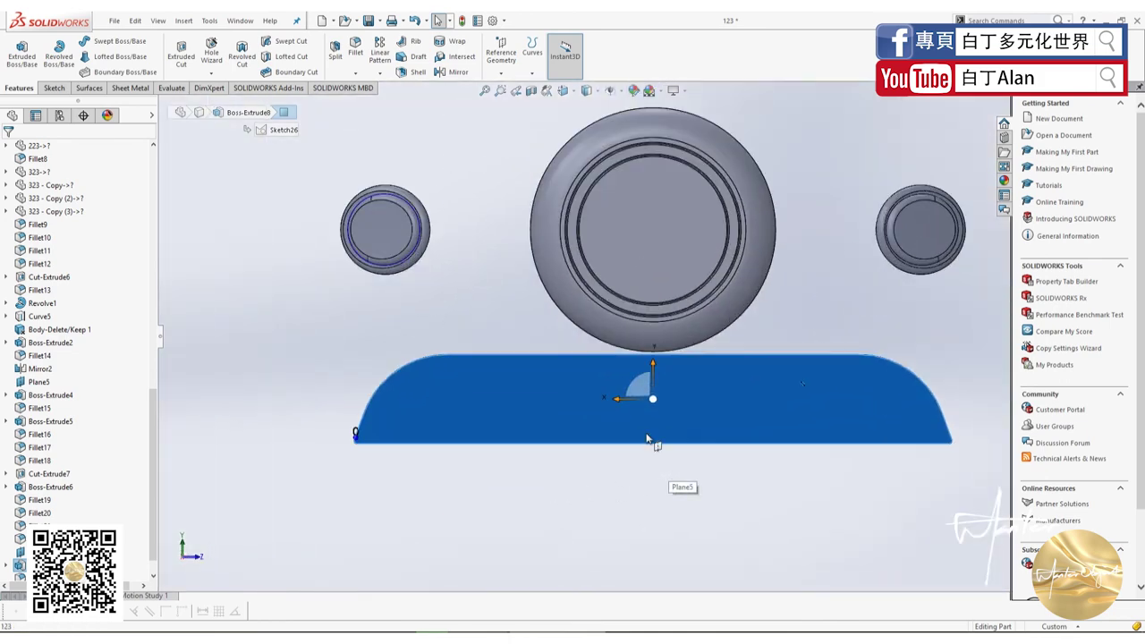
- Start a new sketch on the handle's flat face with the Line tool
click(54, 88)
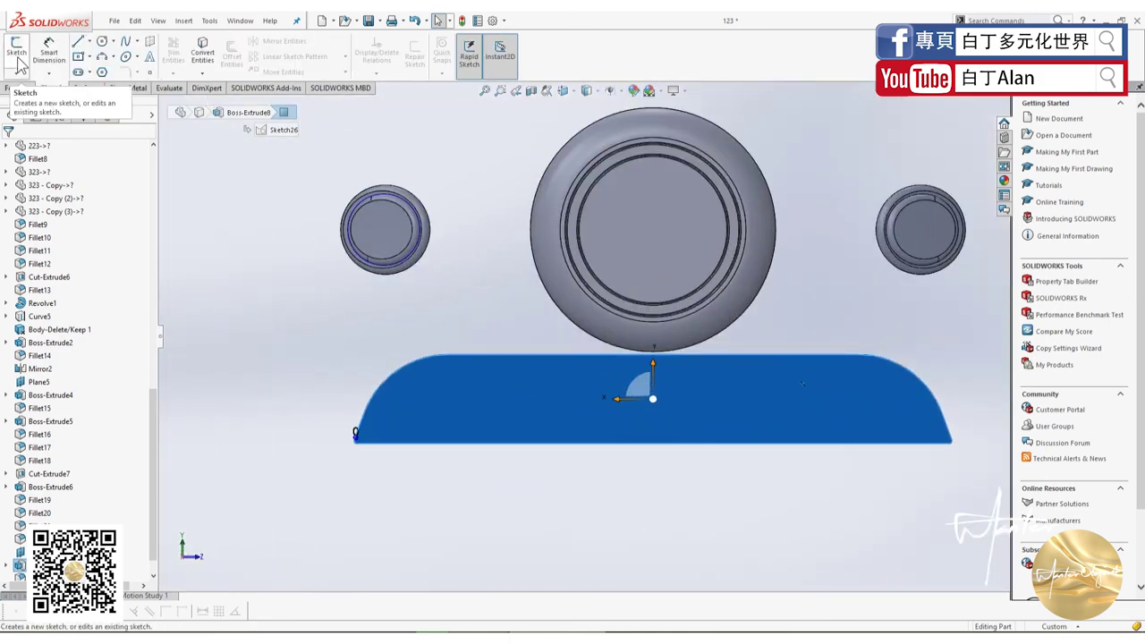
click(19, 52)
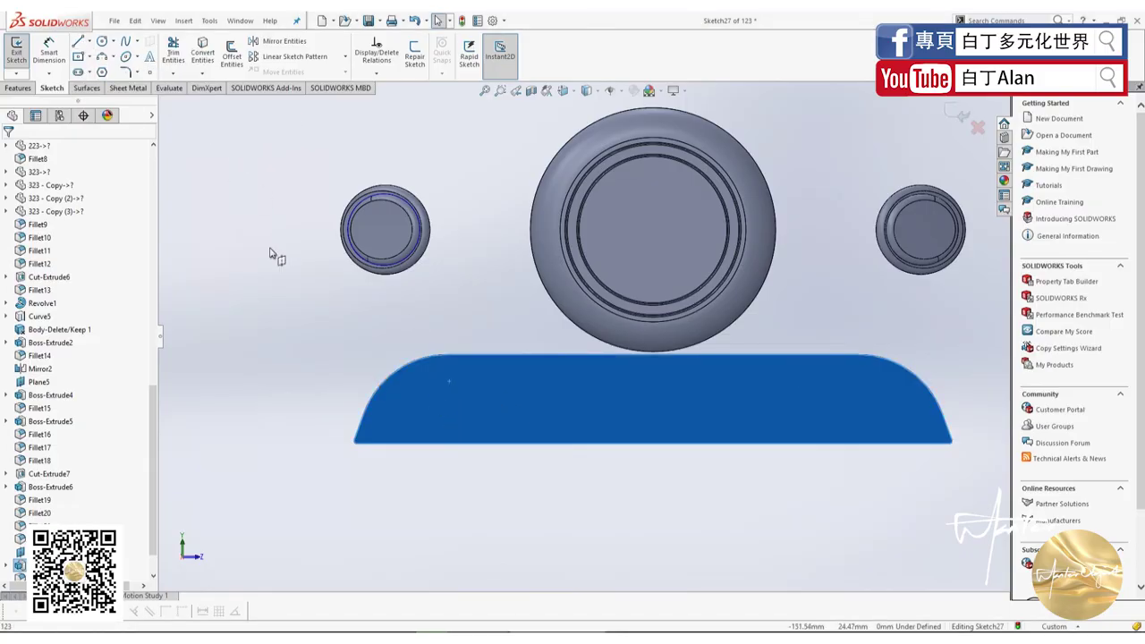
click(89, 51)
click(101, 59)
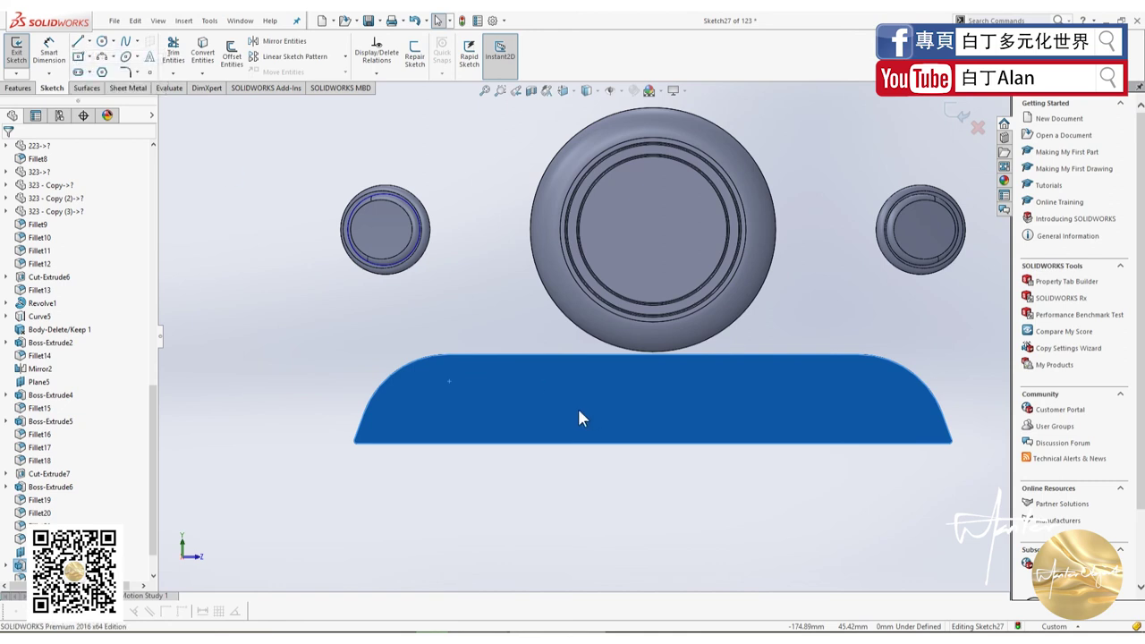
- Draw eight connected line segments forming a closed thin U-shaped rib outline
click(444, 384)
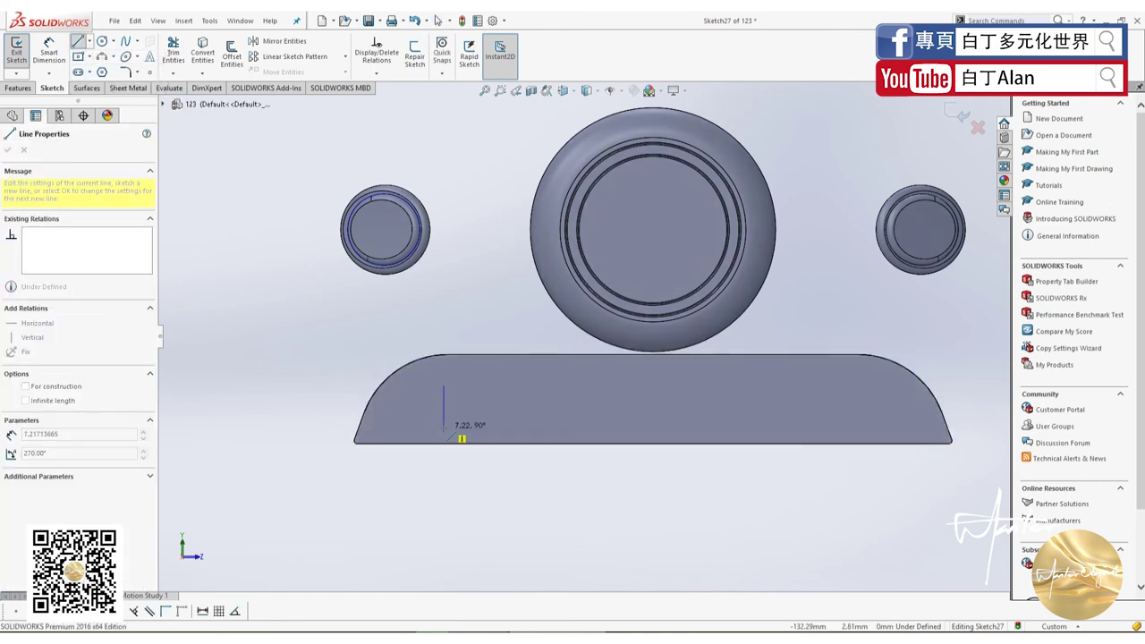
click(444, 428)
click(859, 427)
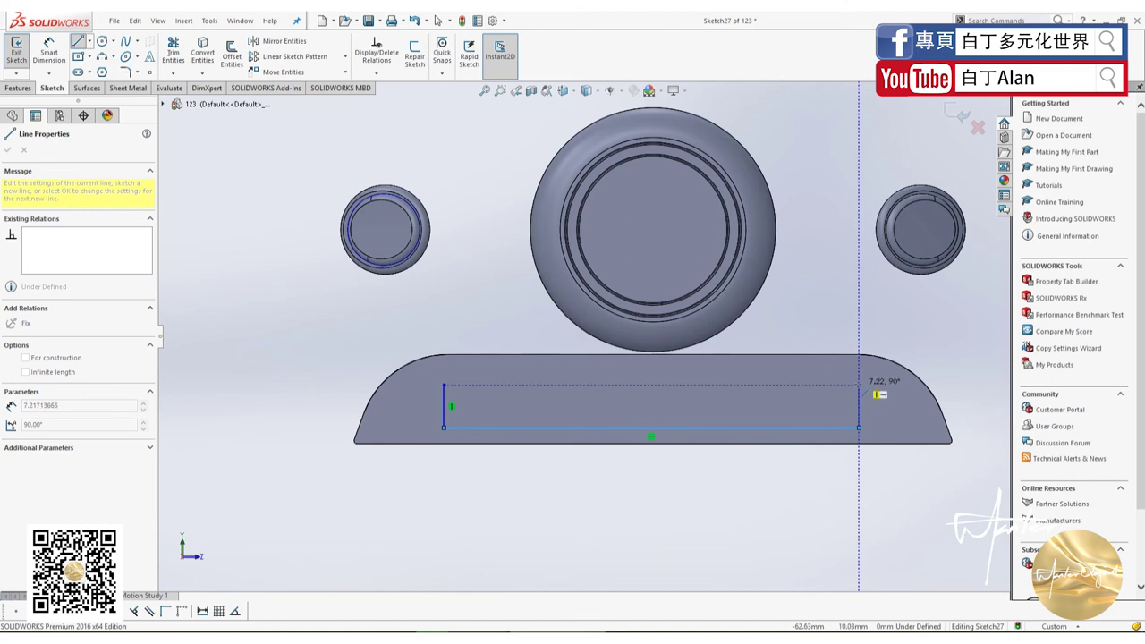
click(859, 385)
click(832, 384)
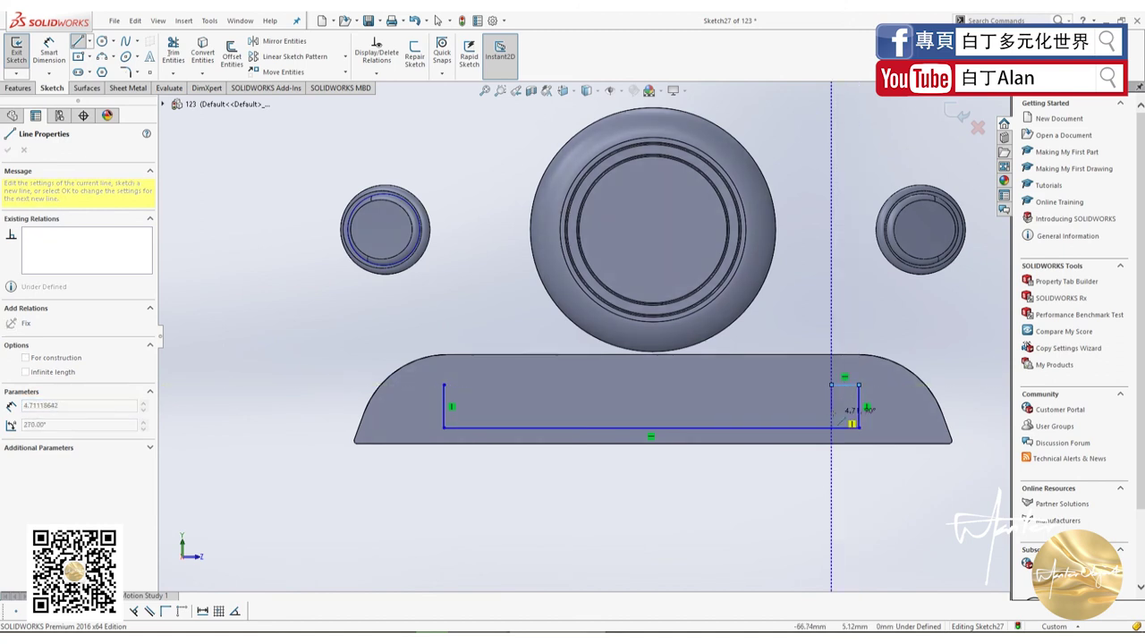
click(832, 411)
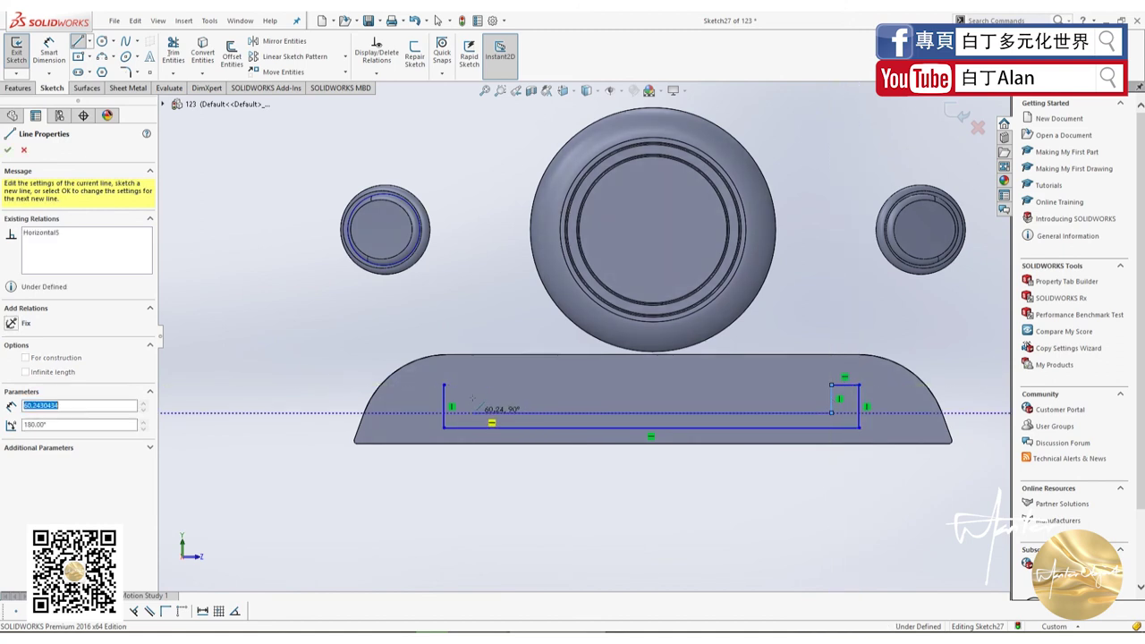
click(472, 412)
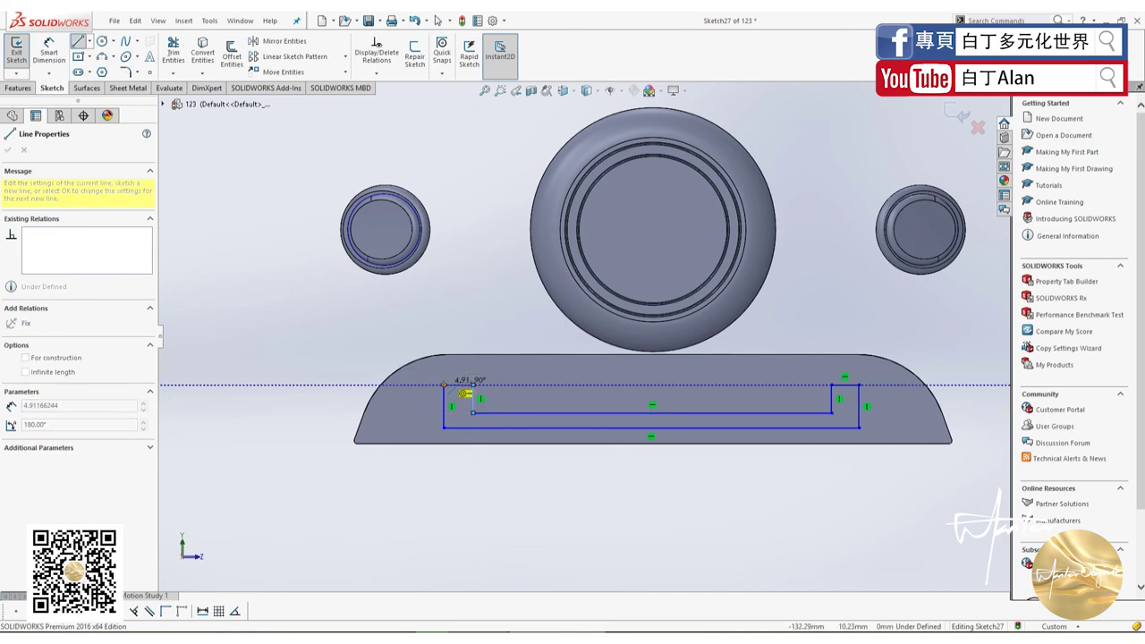
click(443, 385)
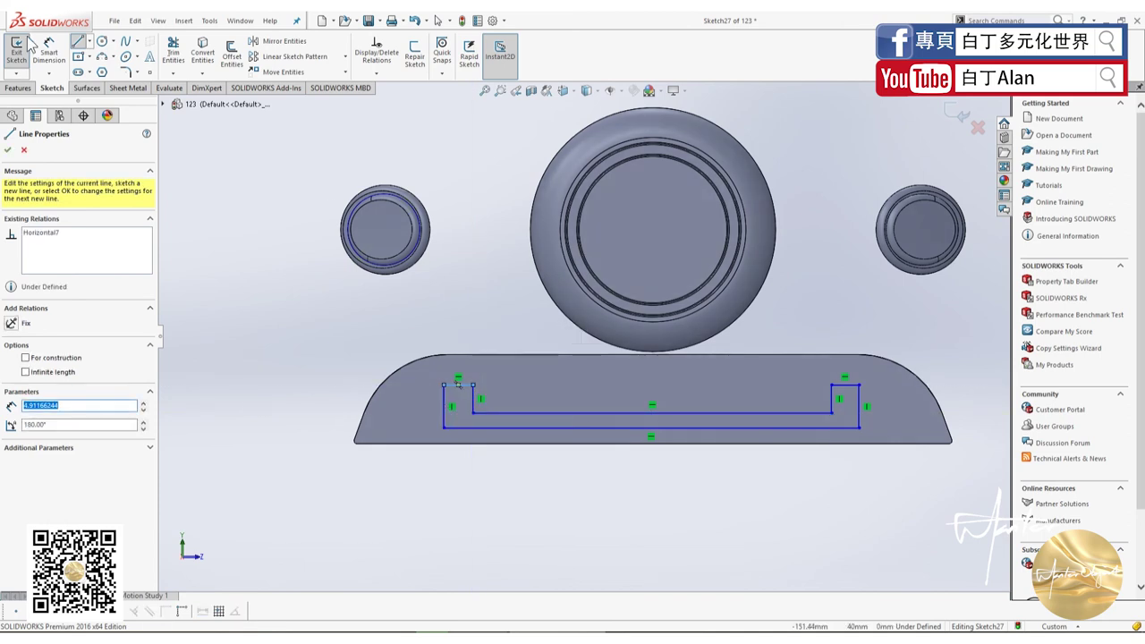
key(Escape)
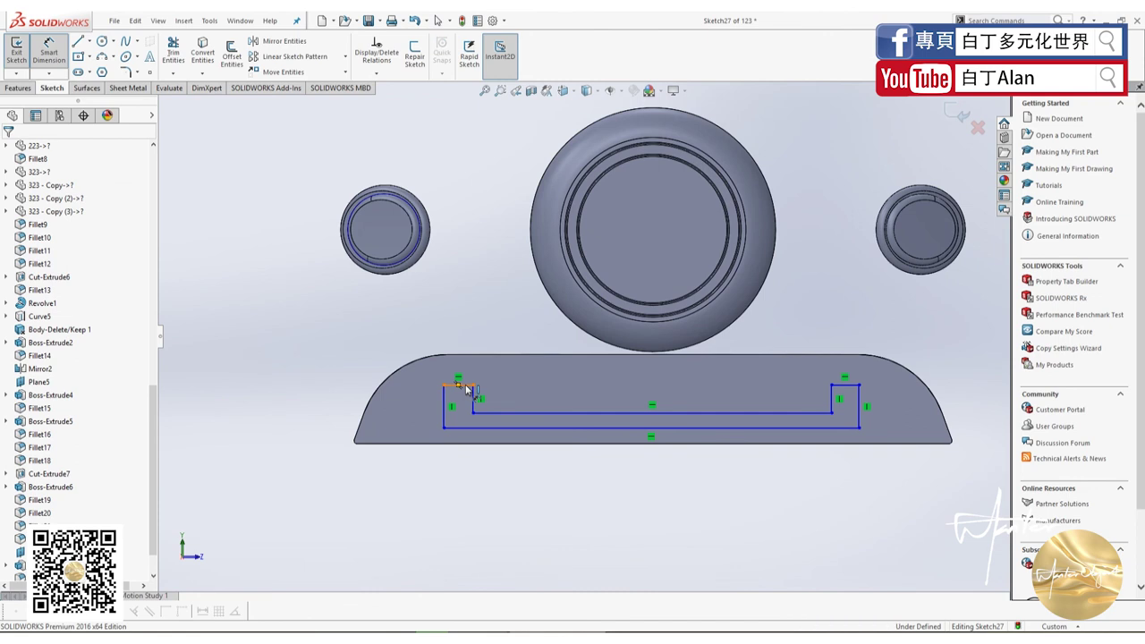
- Dimension the short top-left edge width and the rib thickness at 4 mm each
click(462, 385)
click(466, 340)
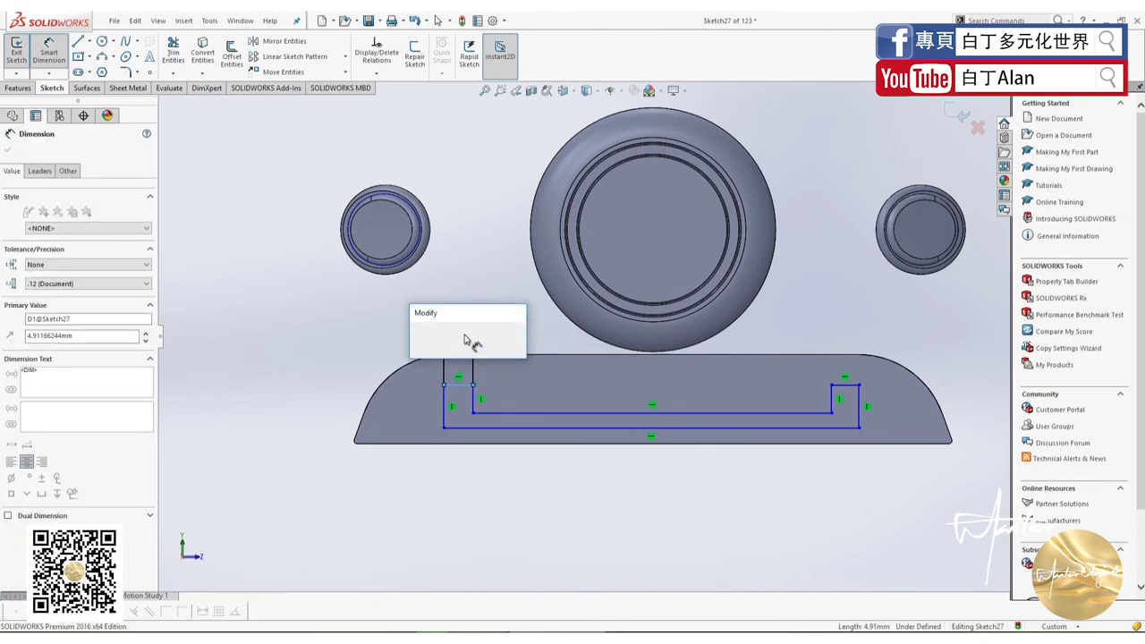
text(4)
key(Return)
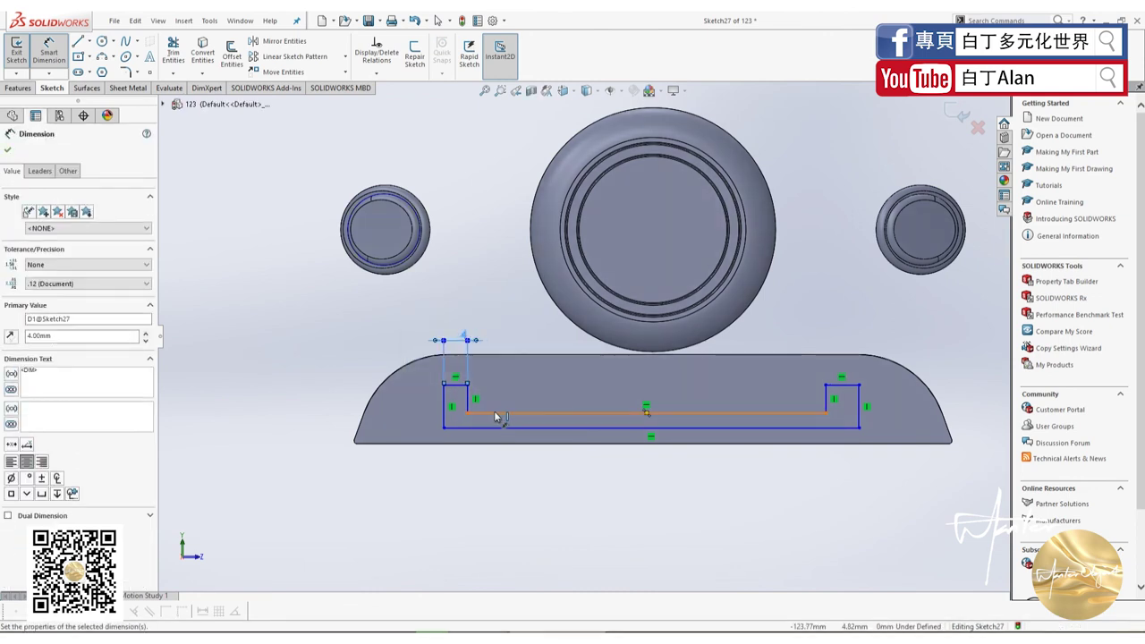
click(497, 414)
click(498, 426)
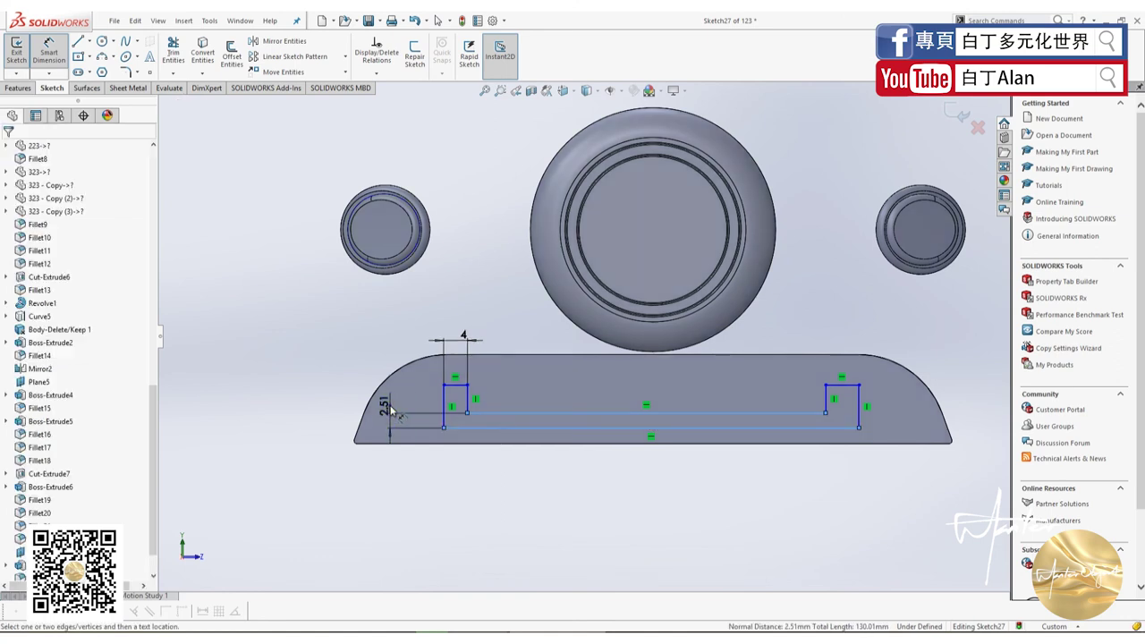
click(396, 410)
text(4)
key(Return)
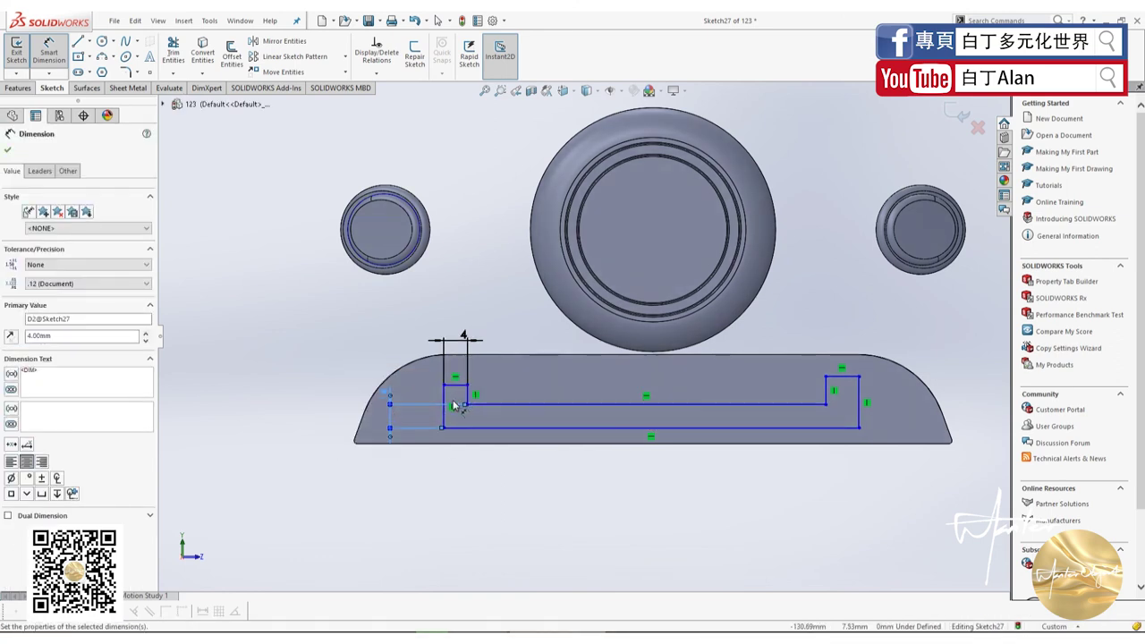
key(Escape)
key(Escape)
- Make the two short top edges equal and select the outline's outer left and right sides
click(454, 385)
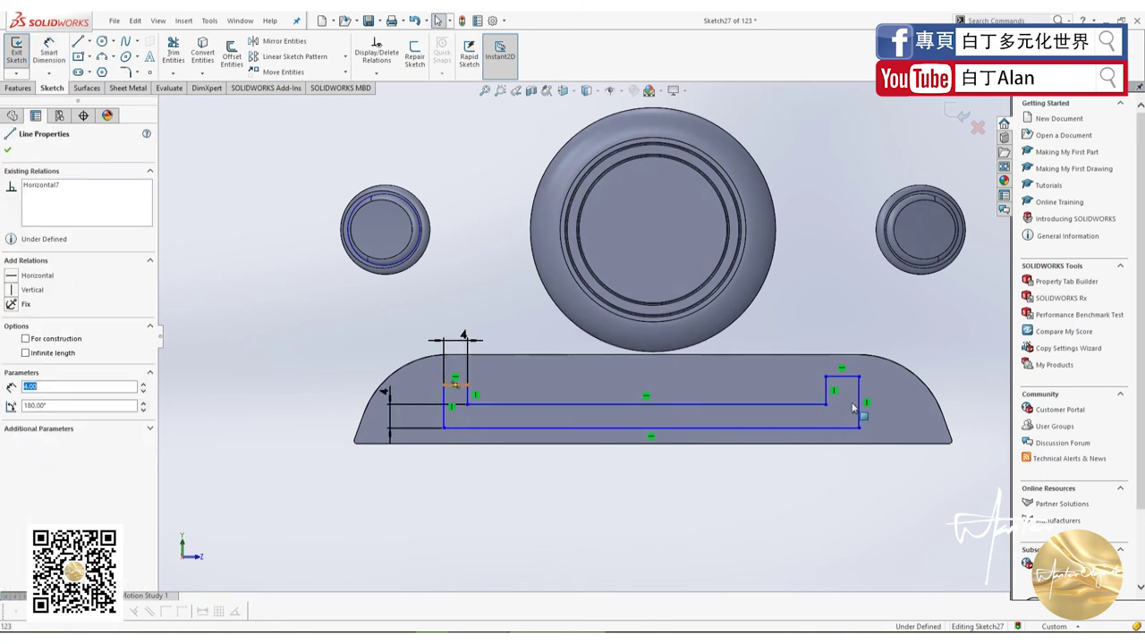
ctrl+click(842, 377)
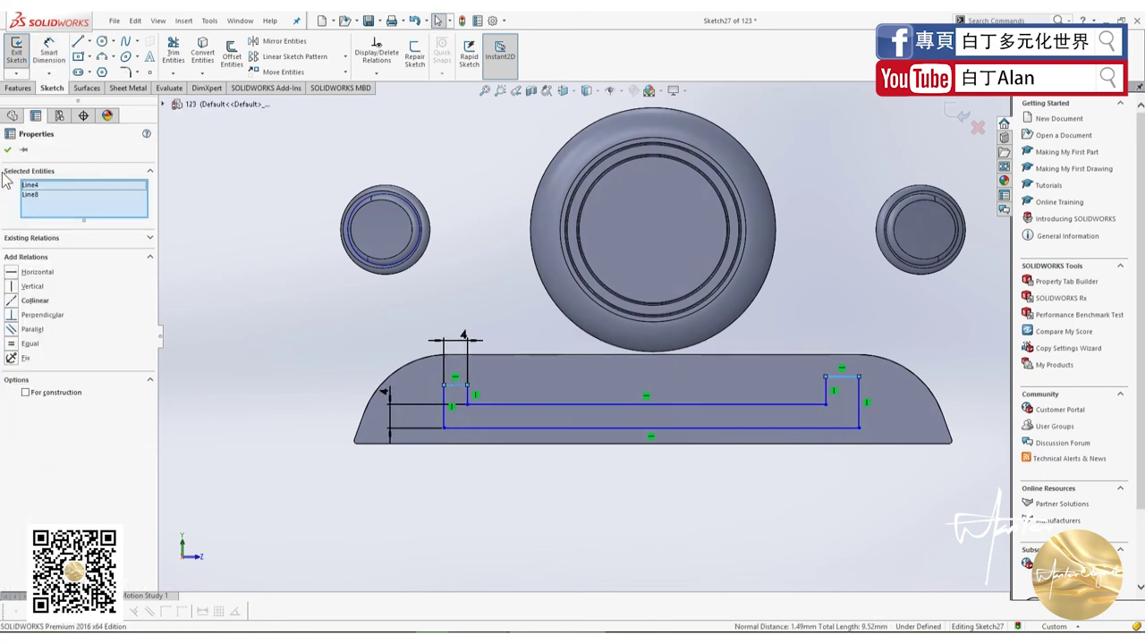
click(13, 344)
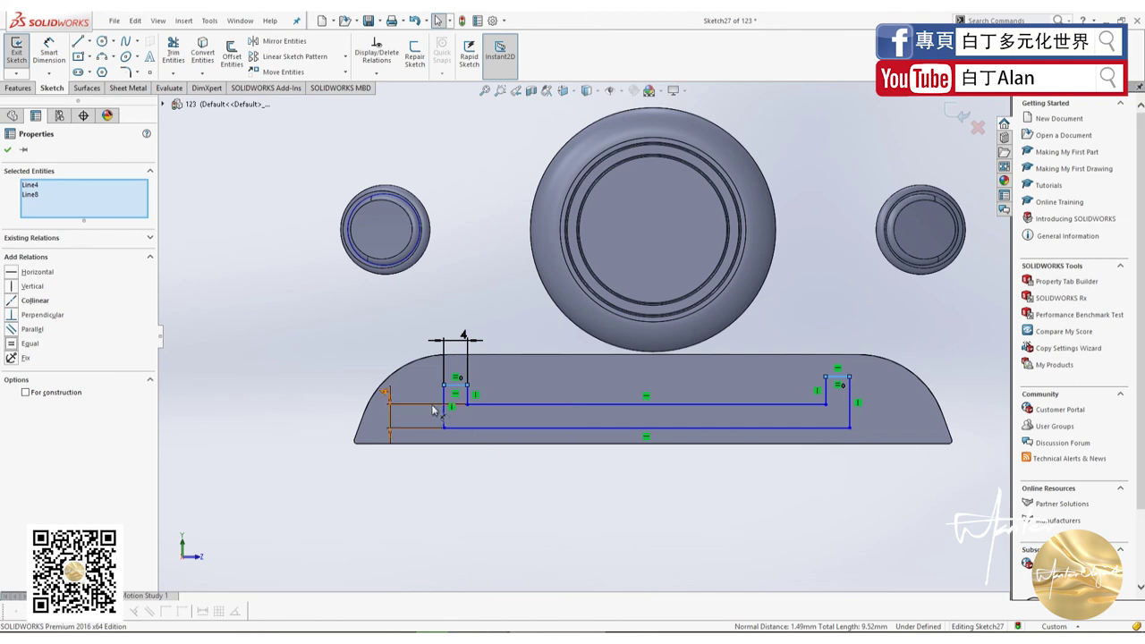
click(851, 425)
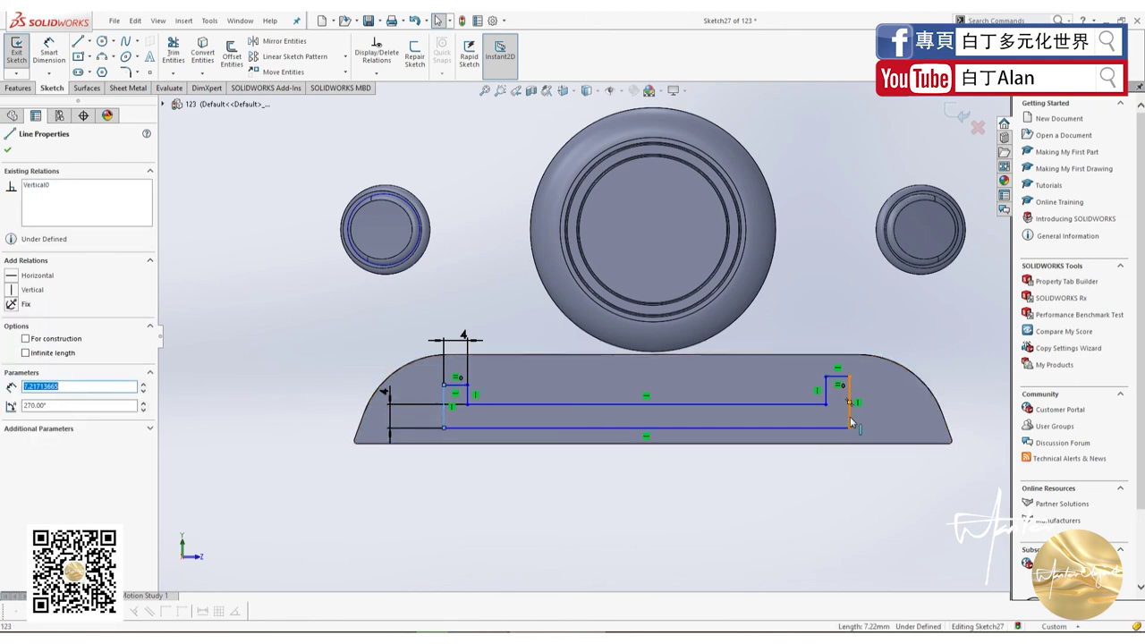
ctrl+click(444, 414)
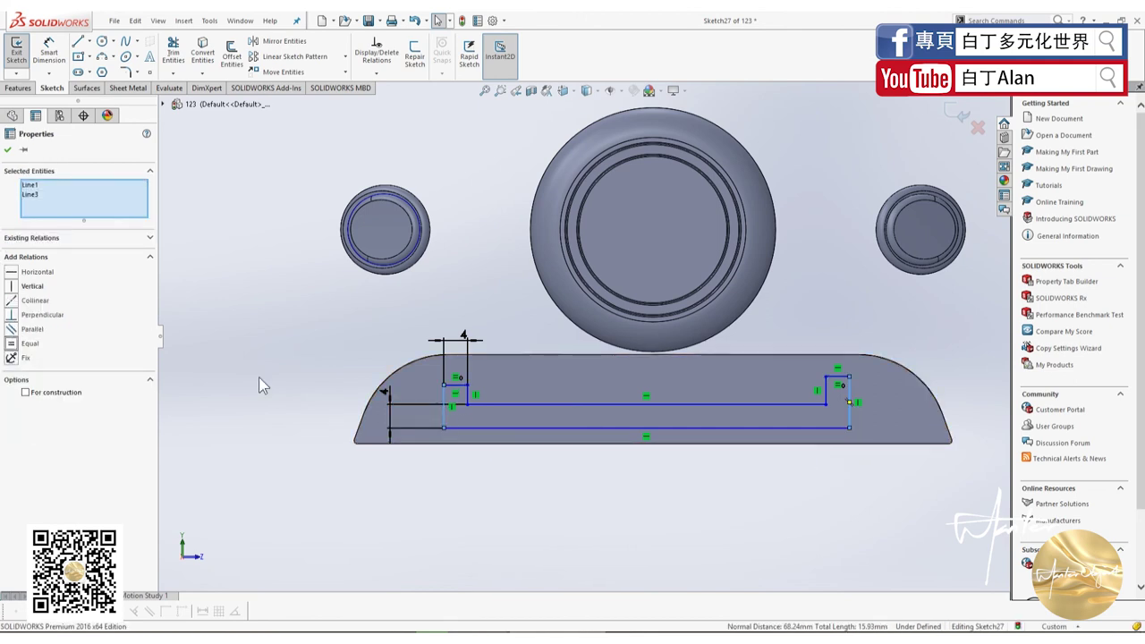
- Select and inspect the two short inner legs of the rib sketch, then clear the selection
scroll(468, 404, down, 2)
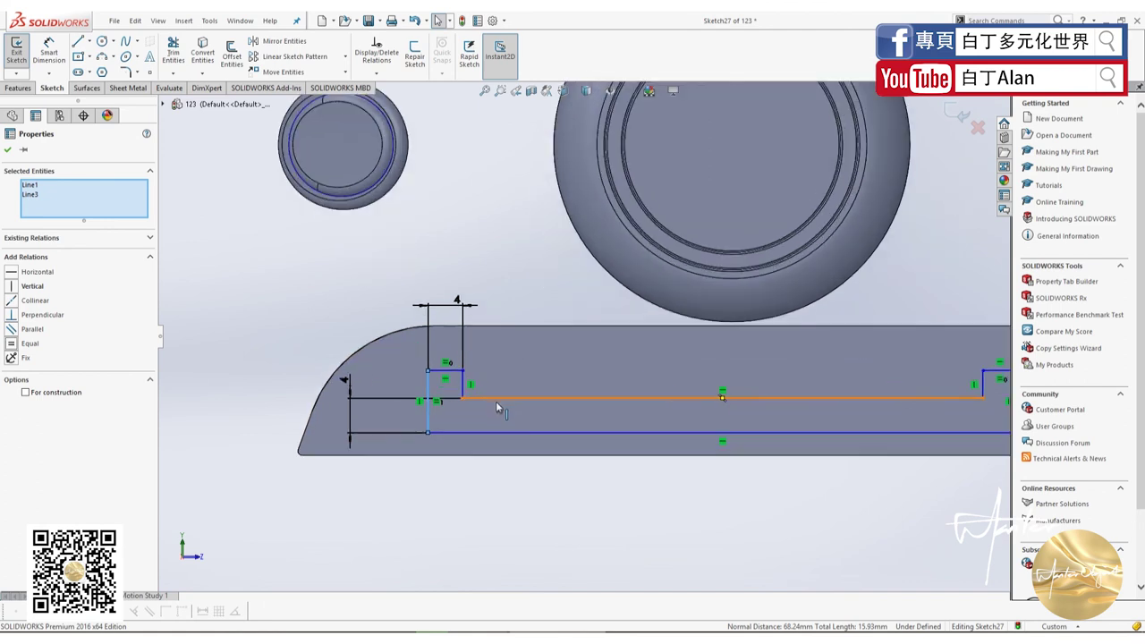
scroll(496, 401, down, 1)
click(501, 335)
click(461, 371)
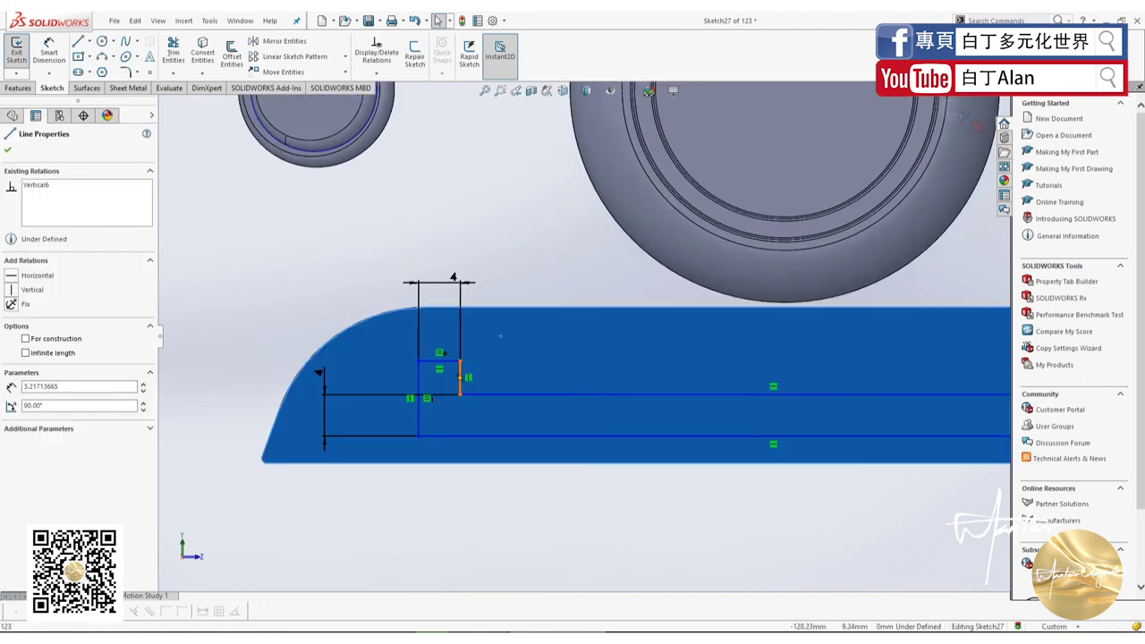
scroll(577, 331, up, 2)
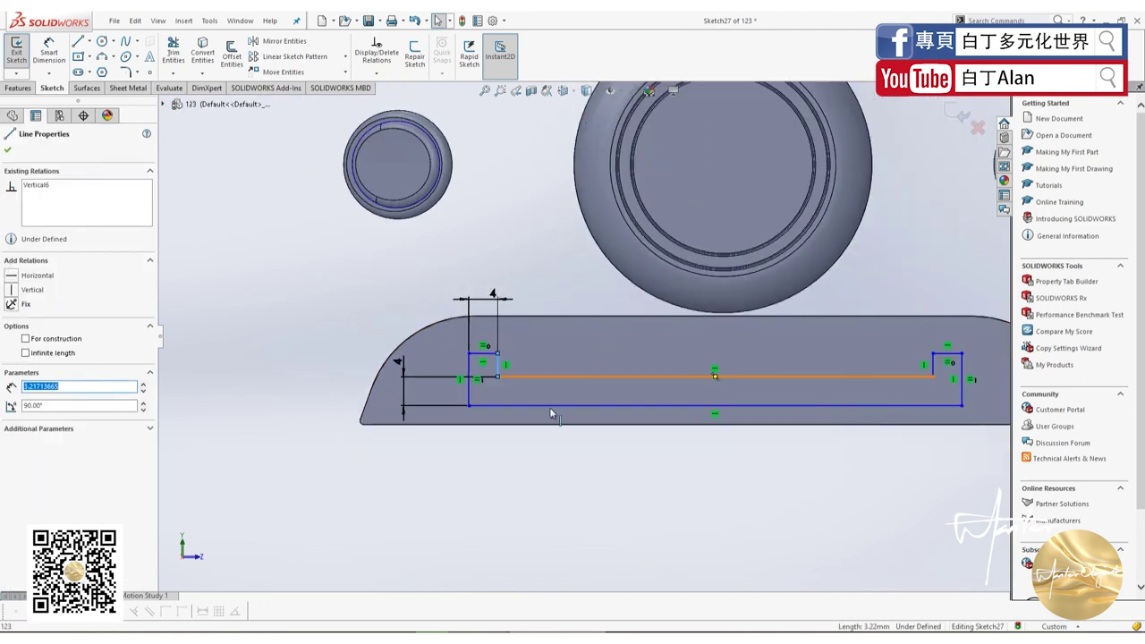
ctrl+click(933, 363)
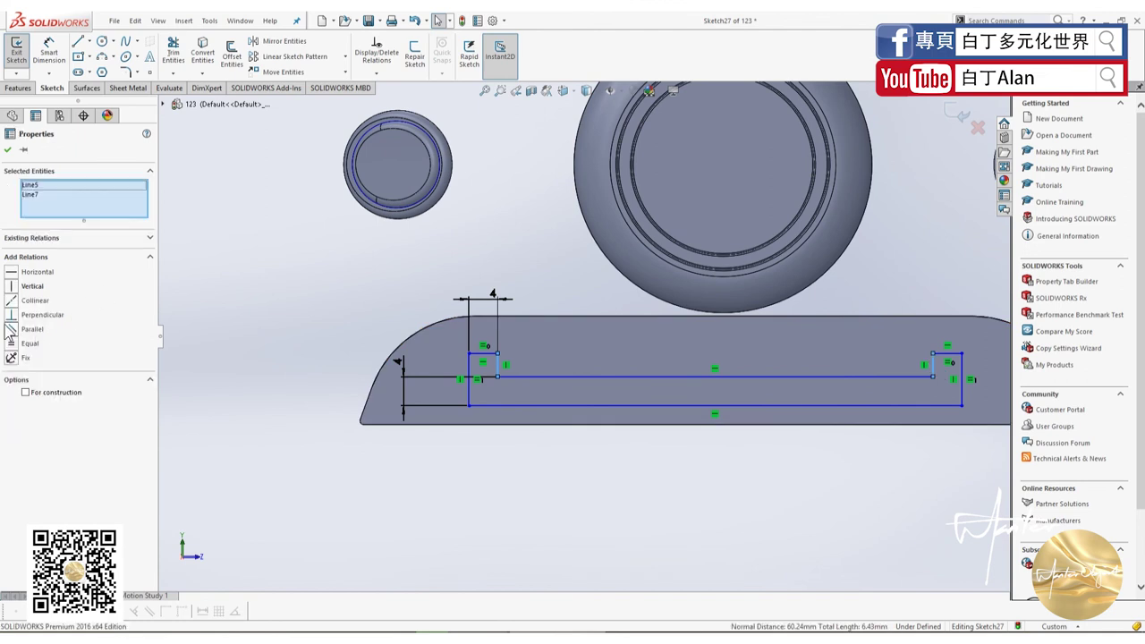
key(Escape)
scroll(528, 397, down, 2)
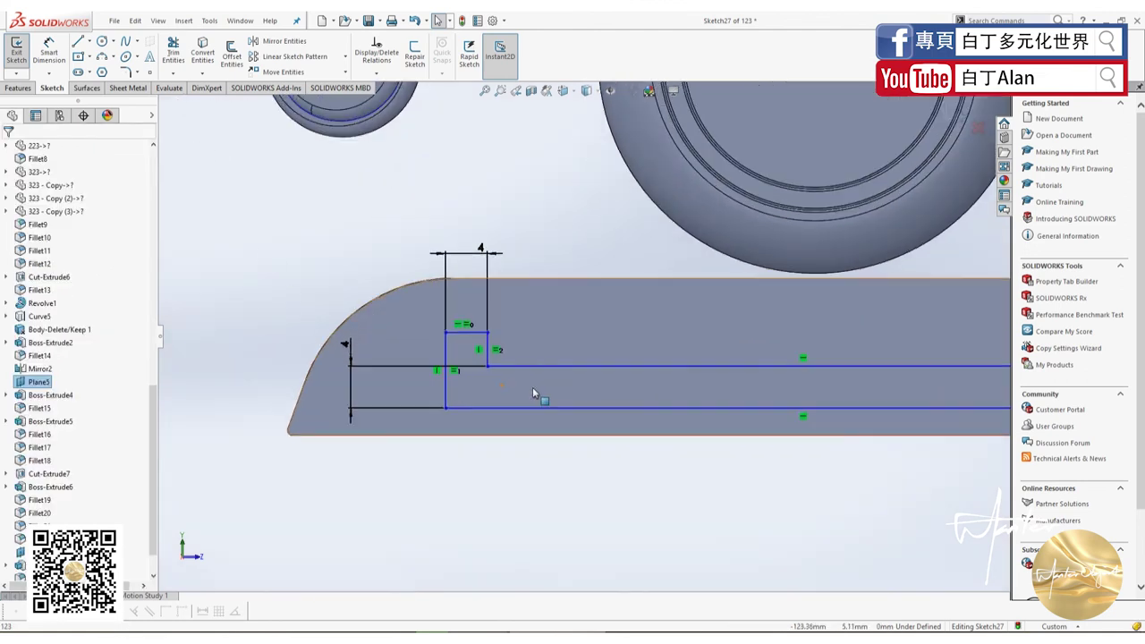
scroll(533, 394, up, 1)
scroll(607, 405, up, 1)
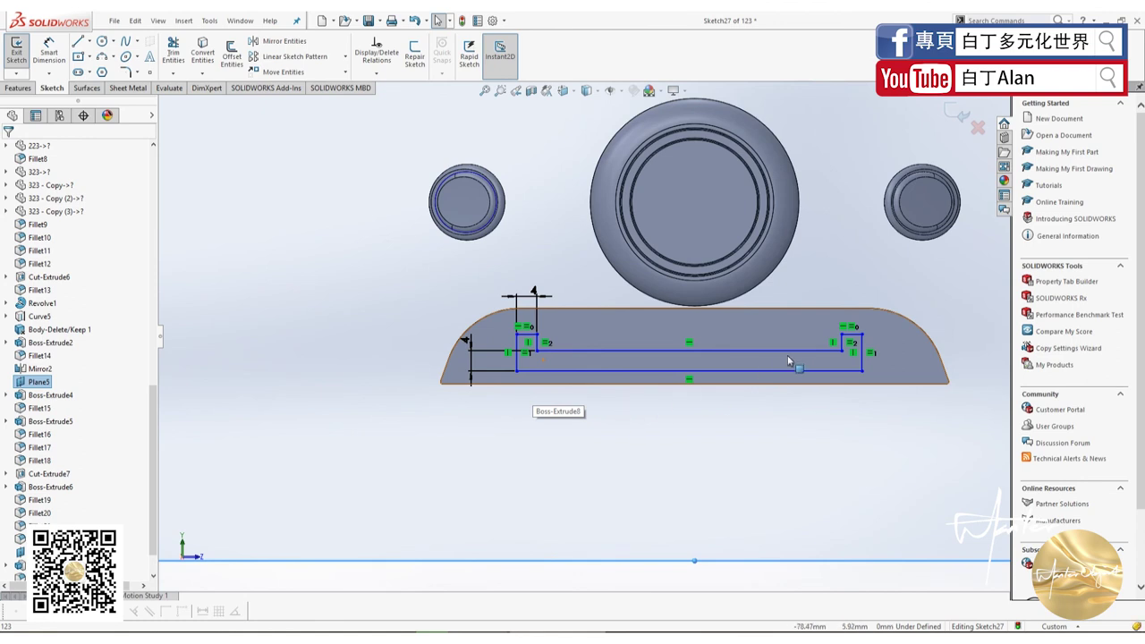
scroll(789, 360, down, 2)
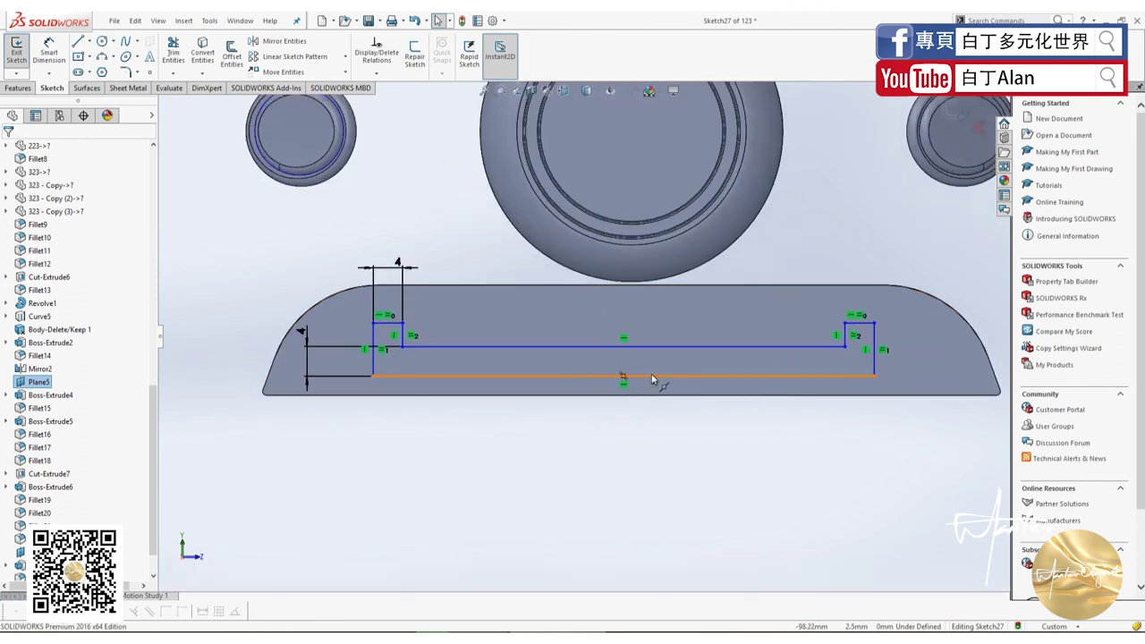
- Dimension the short inner leg of the rib sketch to 4 mm
click(652, 377)
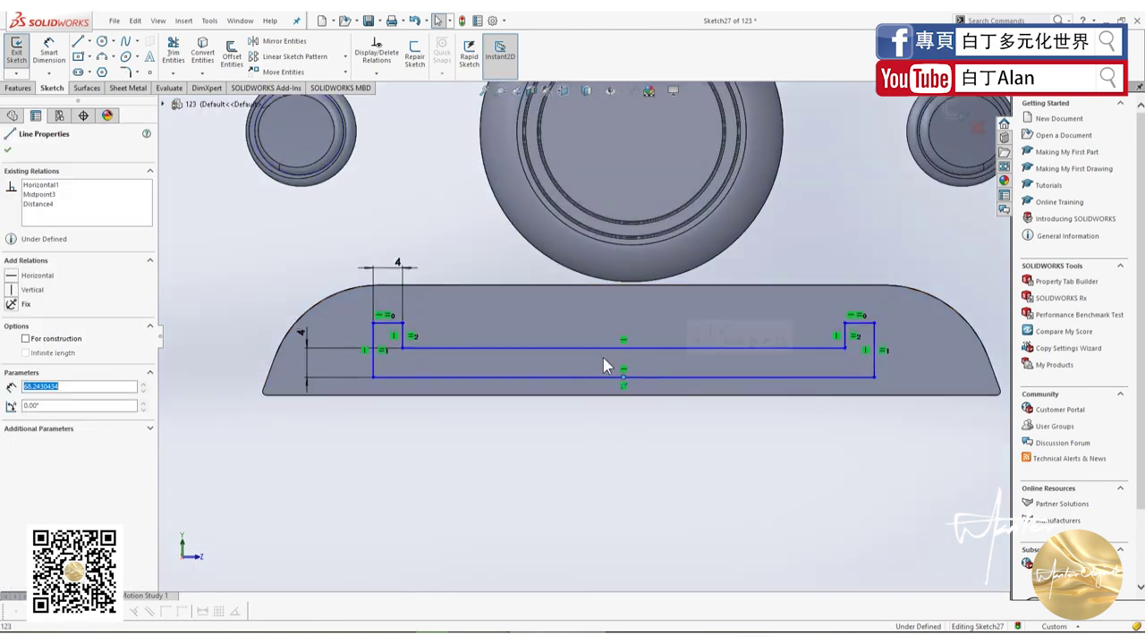
key(Escape)
key(d)
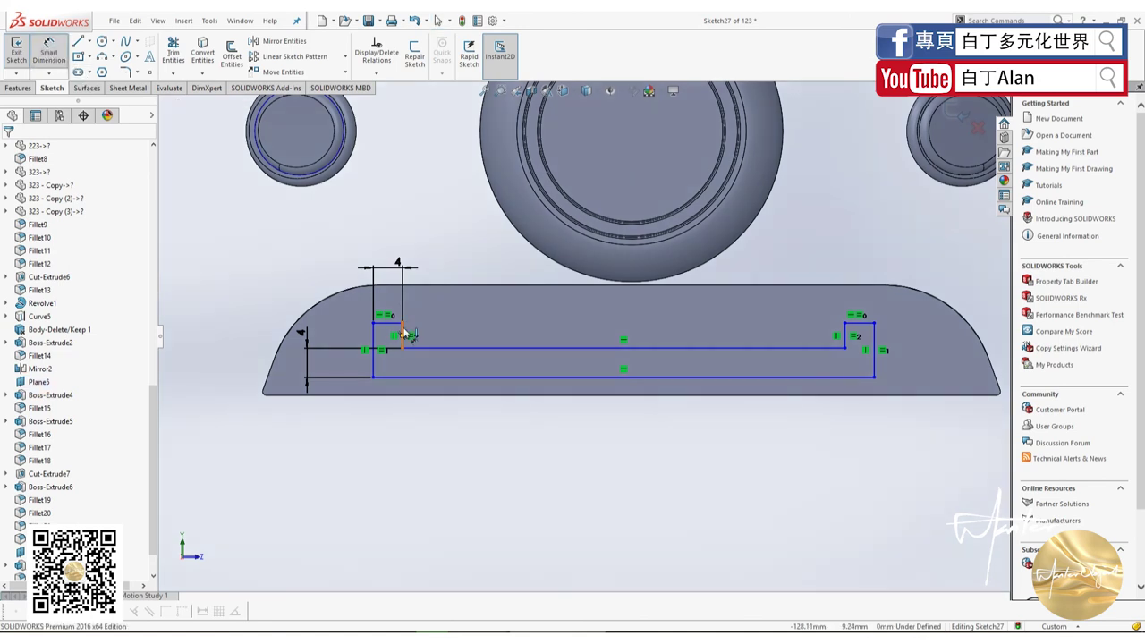
click(404, 333)
click(444, 337)
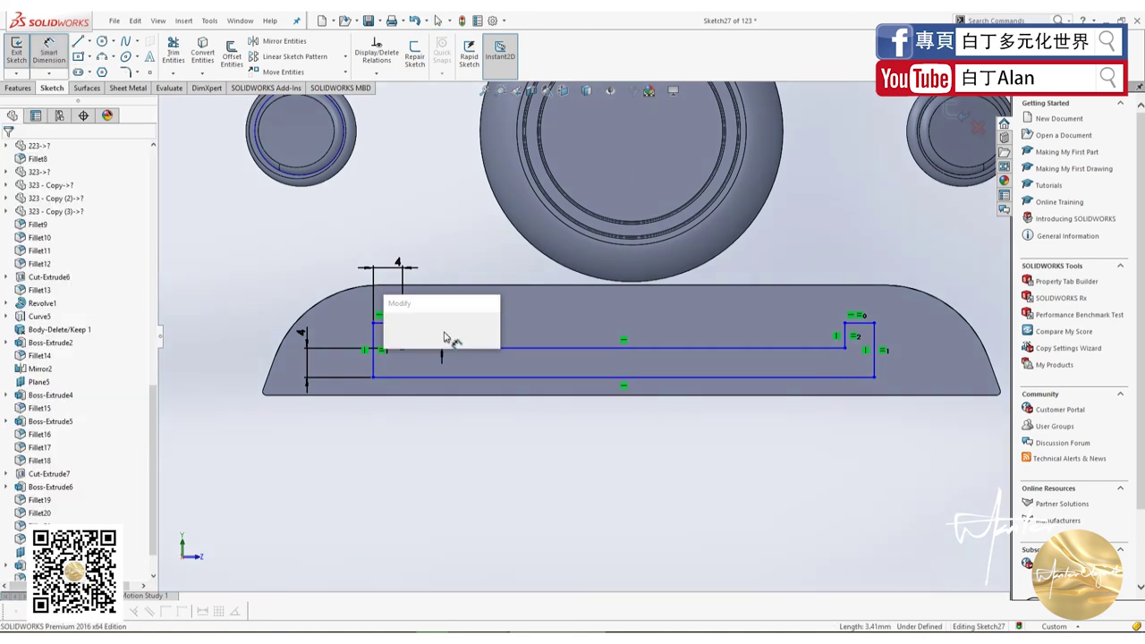
text(4)
key(Return)
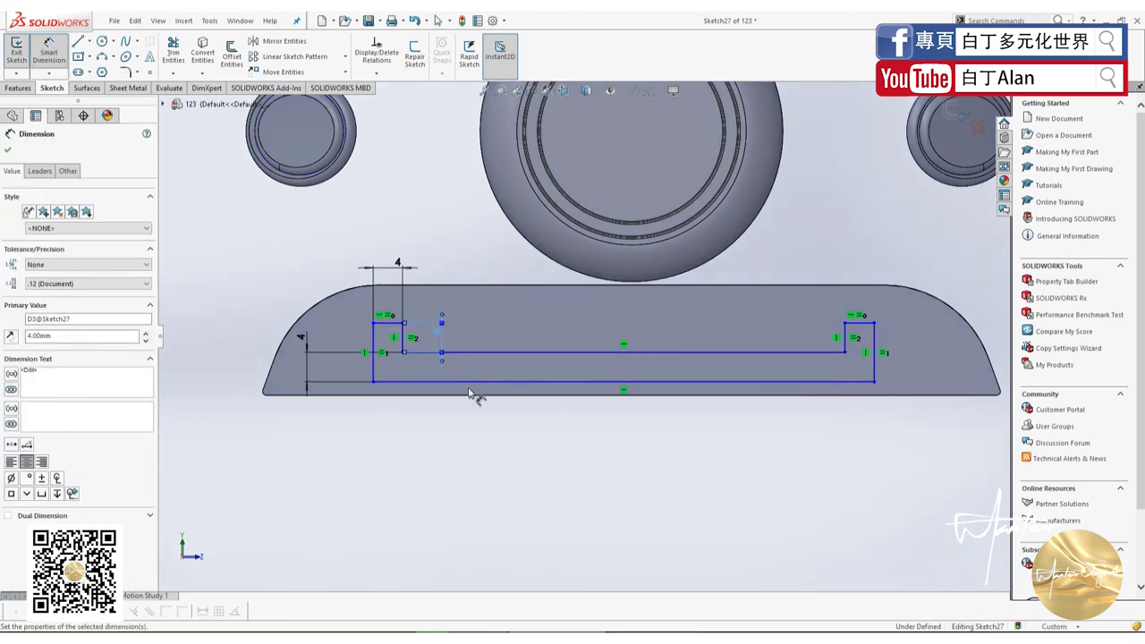
- Dimension the bottom line to 70 mm, its midpoint 35 mm from the left edge, and 3 mm from the handle edge
click(479, 382)
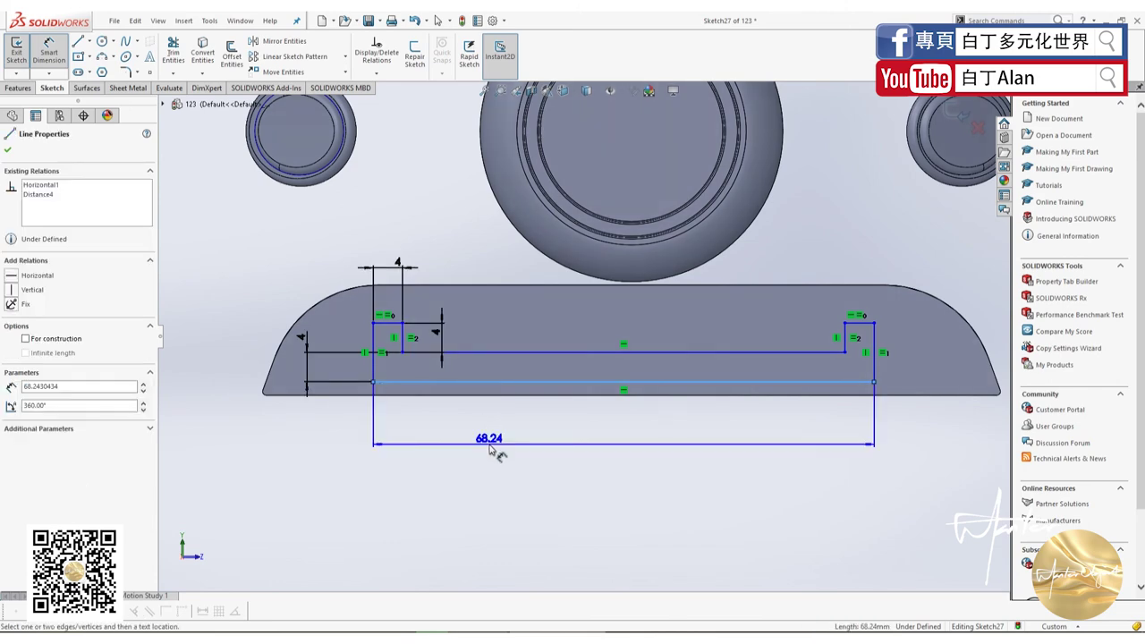
click(490, 448)
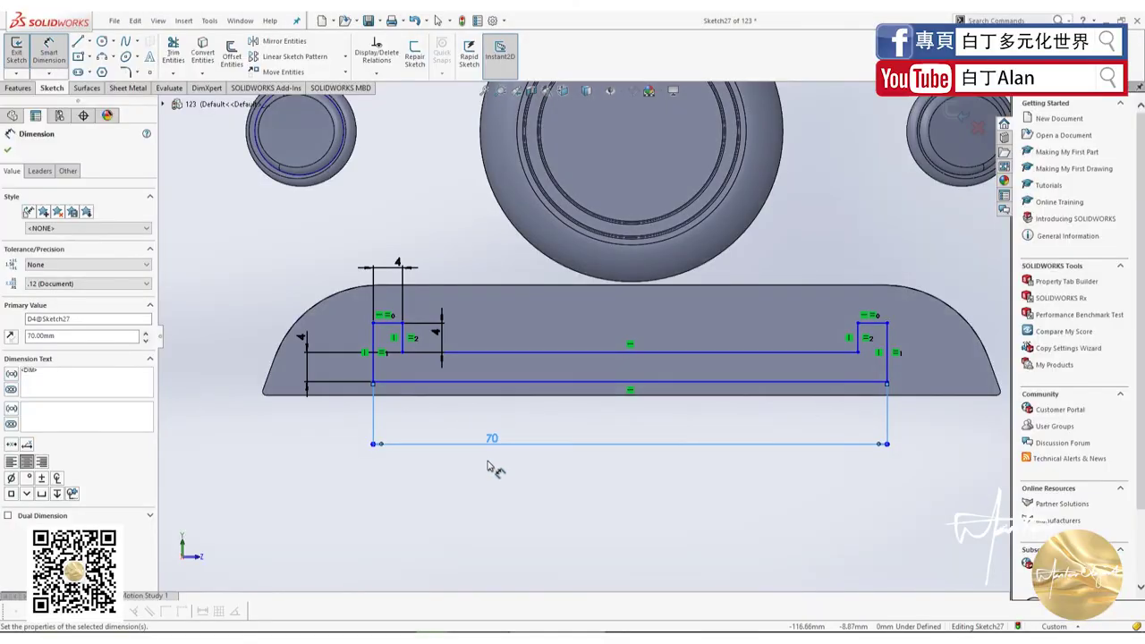
click(374, 373)
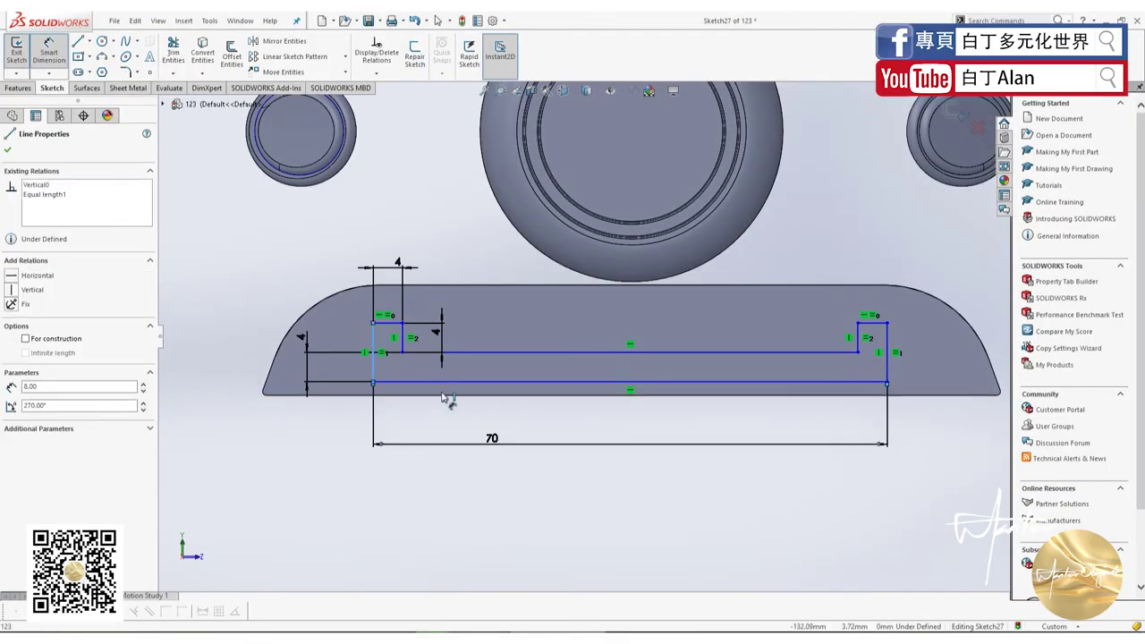
click(631, 393)
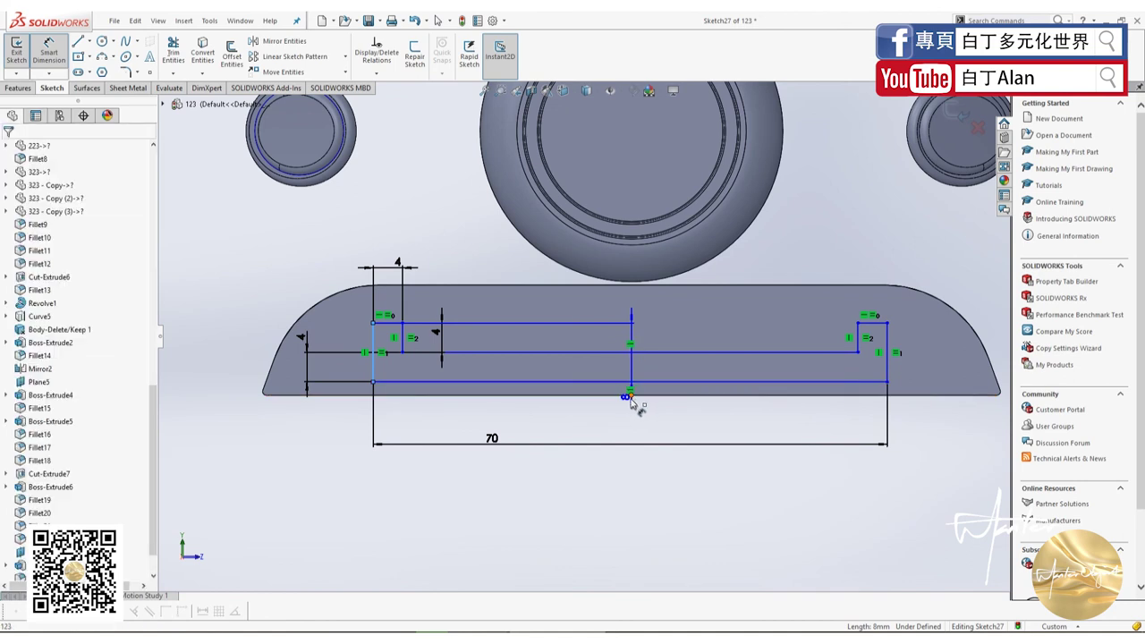
click(542, 499)
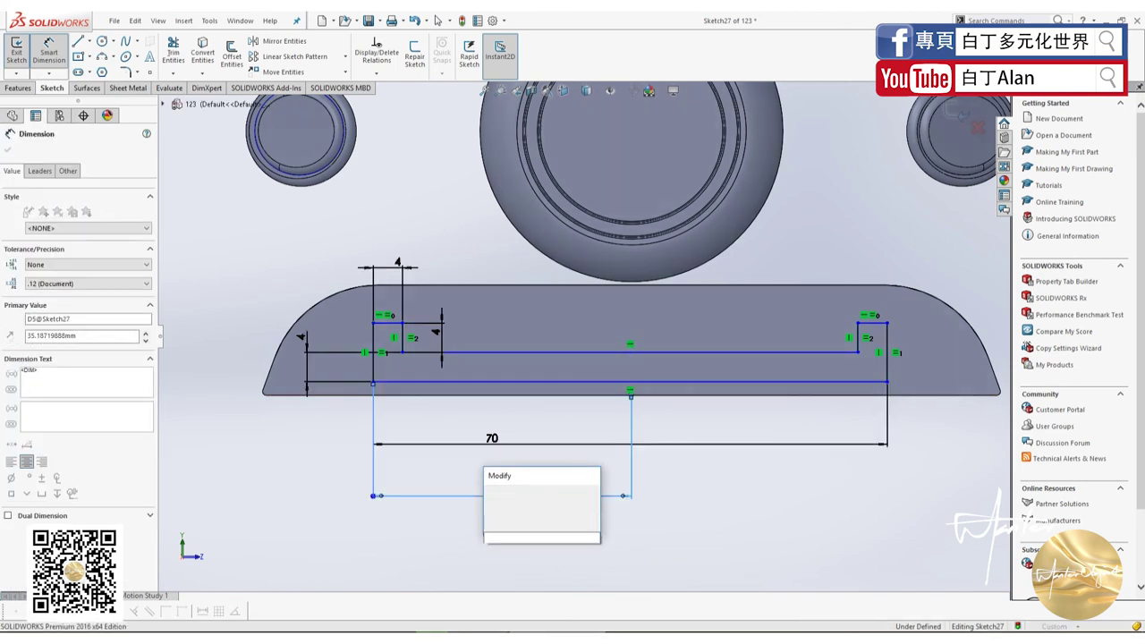
key(Return)
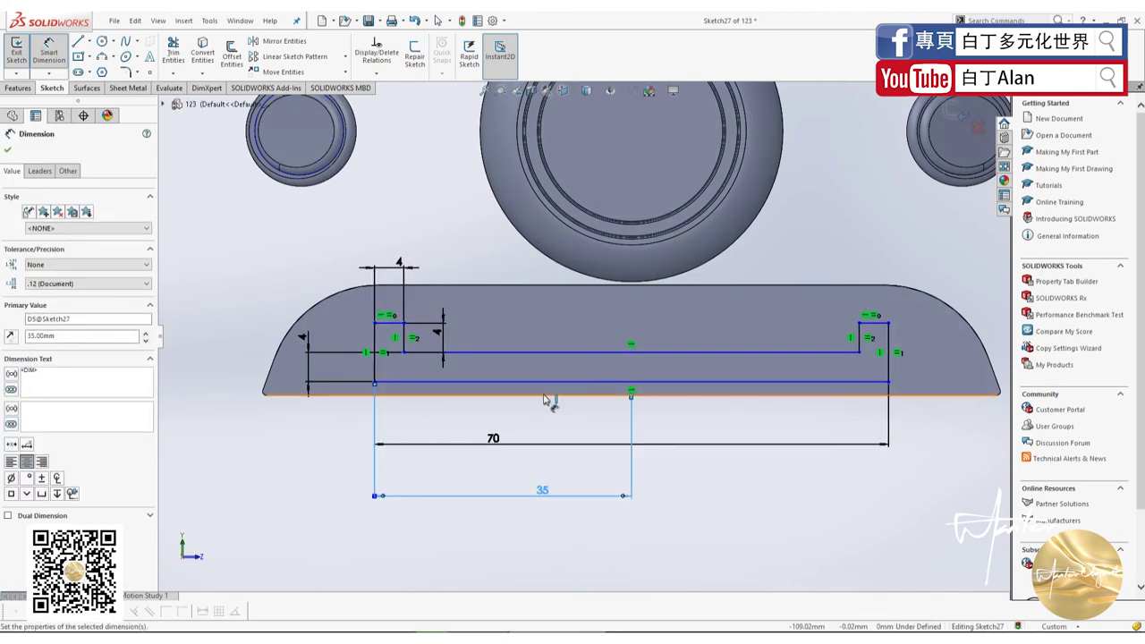
click(547, 382)
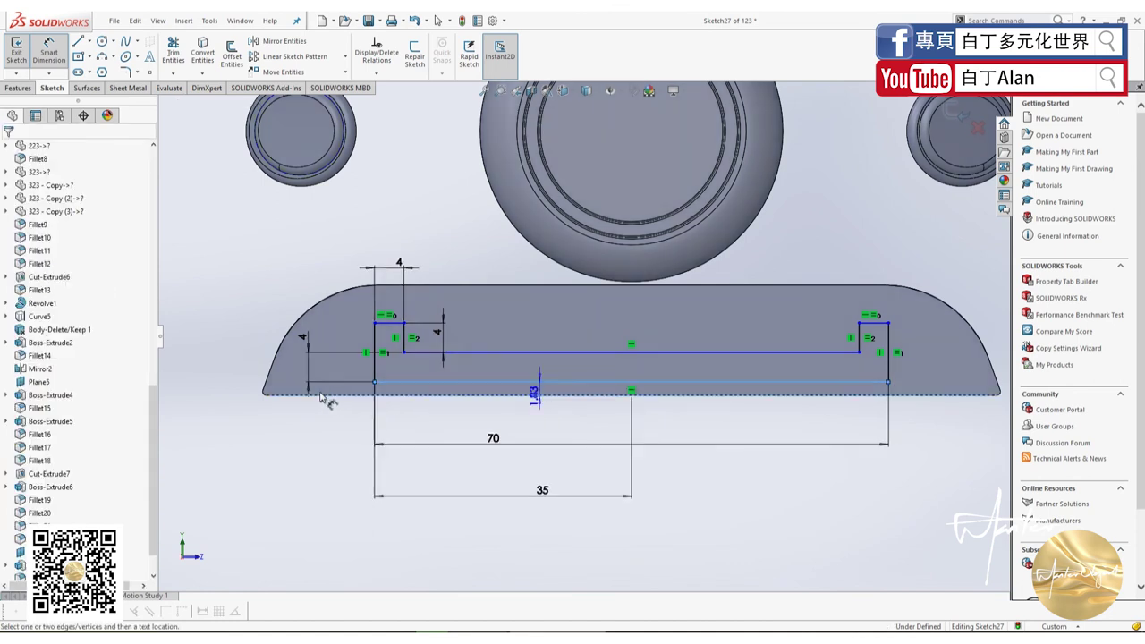
click(207, 383)
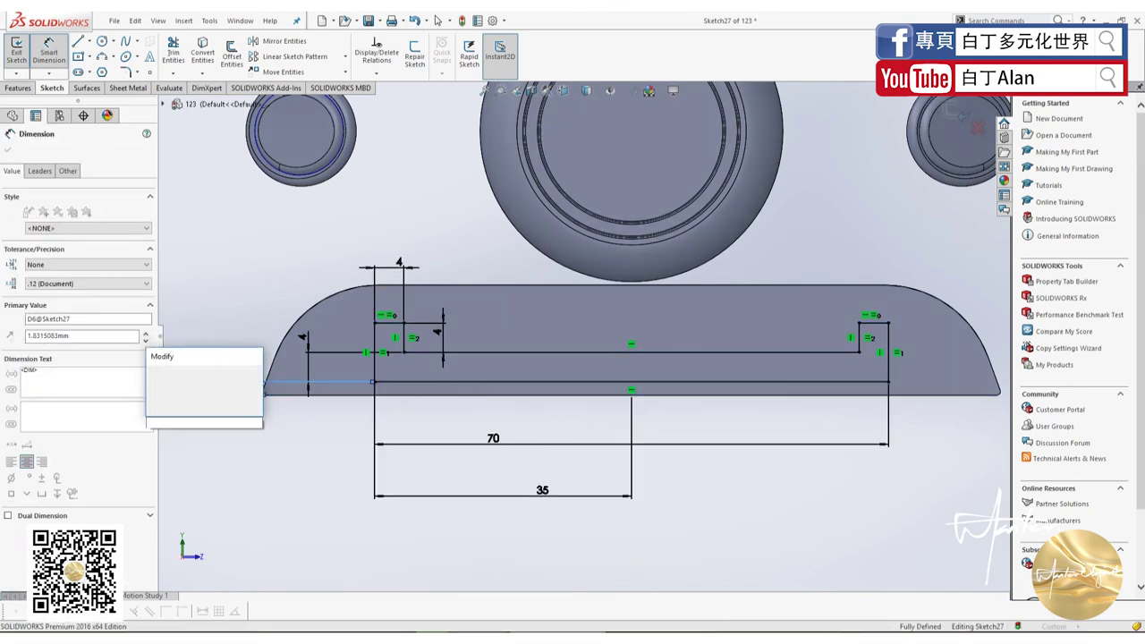
key(Return)
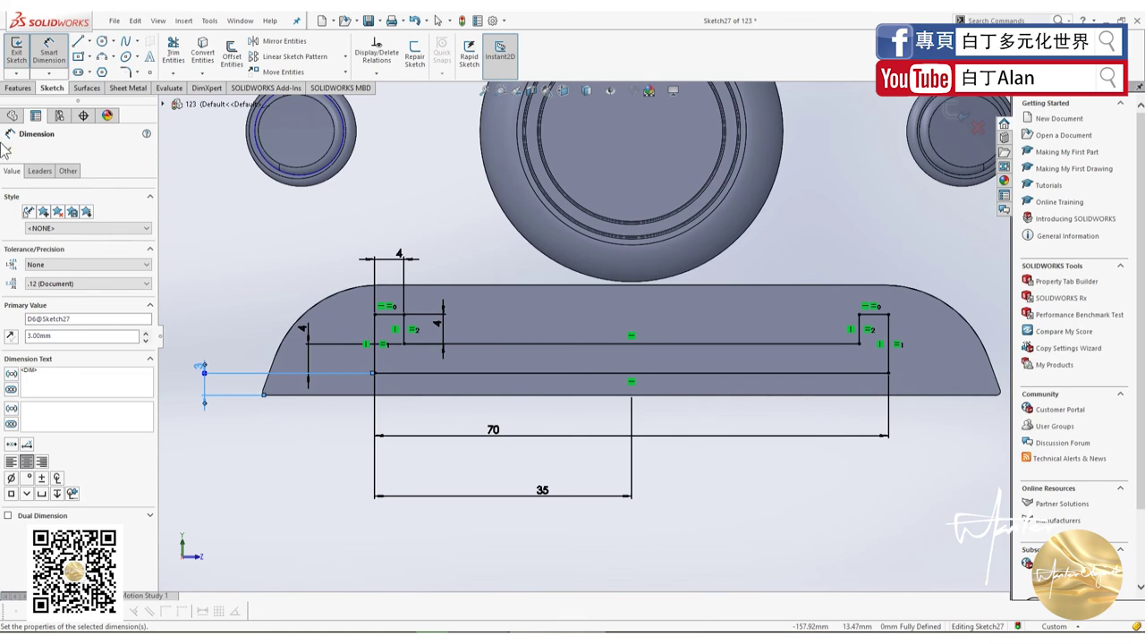
click(5, 149)
- Switch to isometric view and start a 3 mm Blind boss extrusion of the U-shaped rib sketch
key(f)
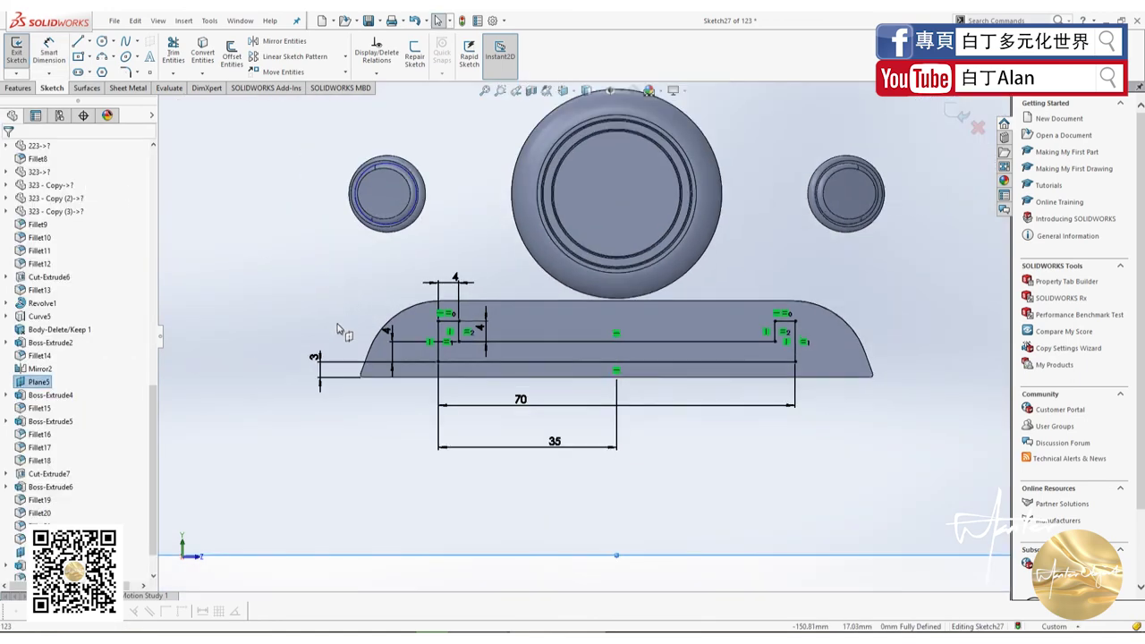
key(ctrl+7)
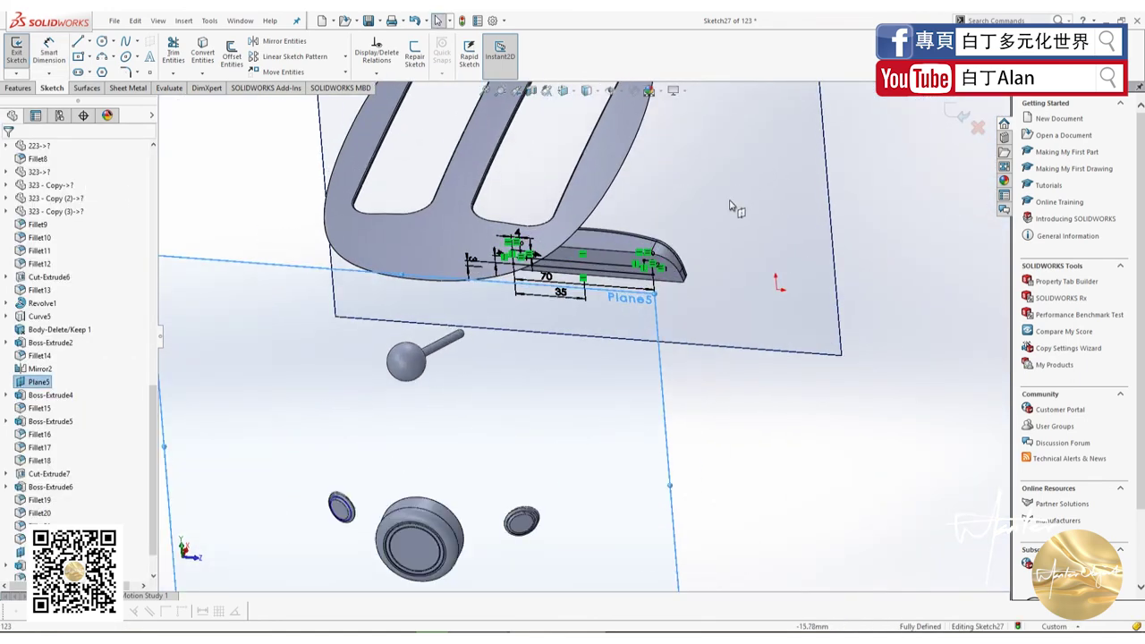
scroll(730, 206, down, 5)
scroll(651, 319, up, 1)
click(19, 88)
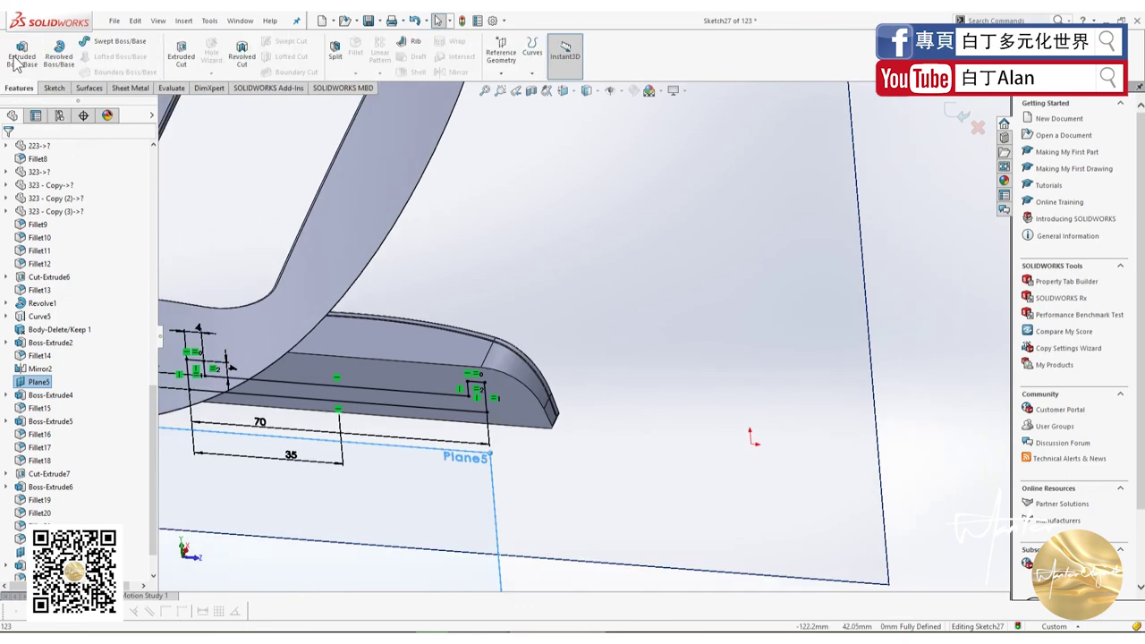
click(15, 63)
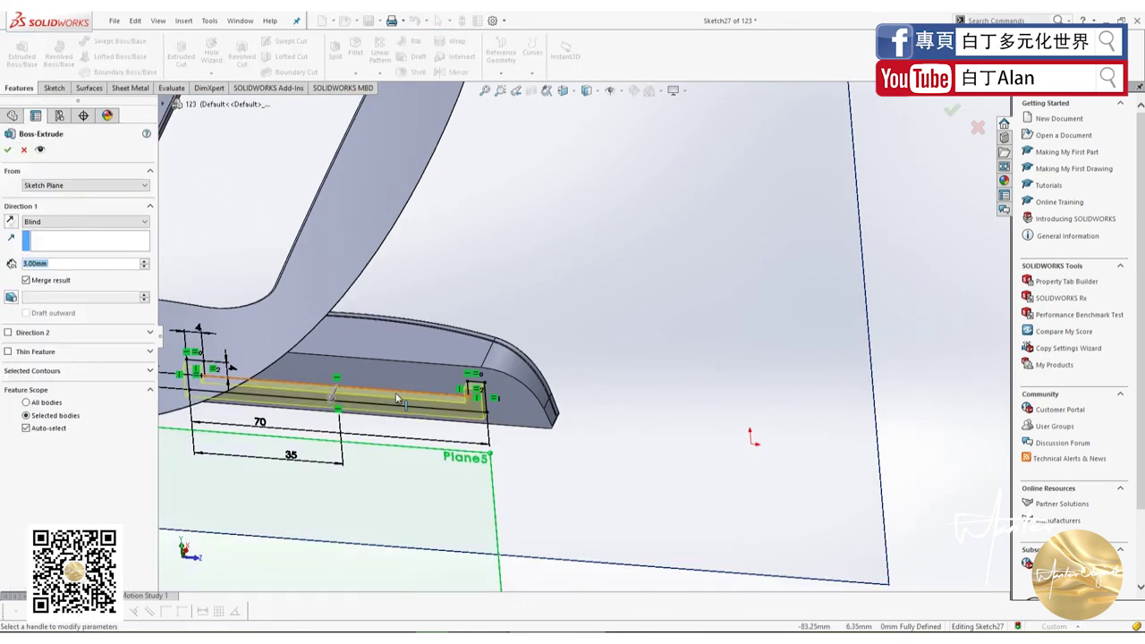
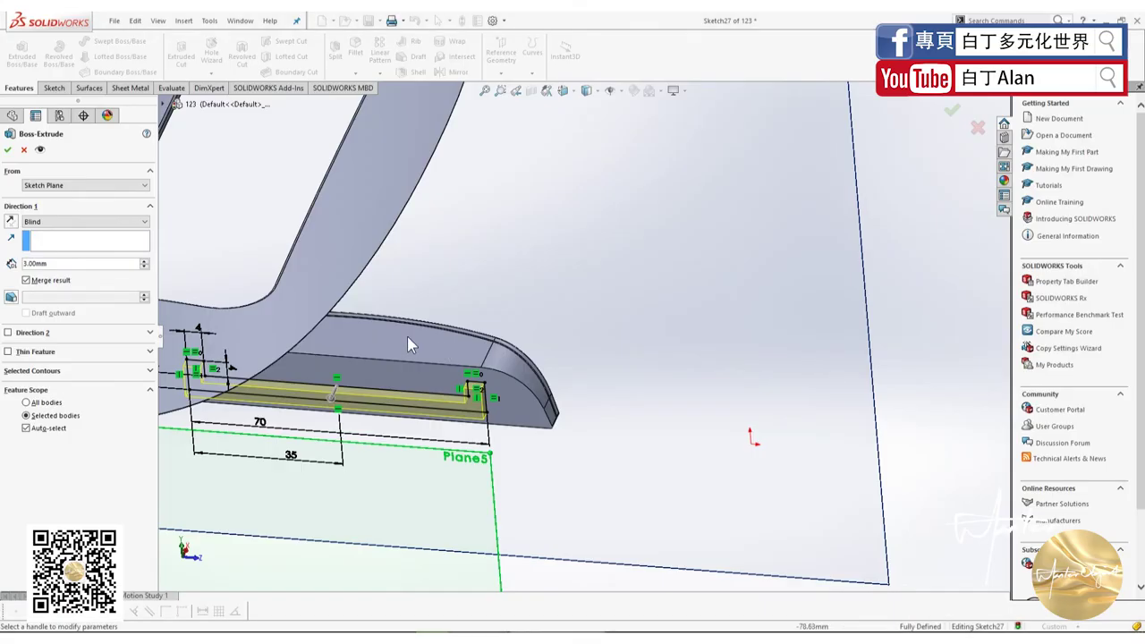
- Boss-extrude the channel-shaped tray sketch to a 50 mm blind depth and confirm
scroll(407, 345, down, 3)
mouse_move(446, 410)
middle_down()
mouse_move(703, 404)
mouse_move(667, 382)
mouse_move(441, 383)
middle_up()
drag(436, 380, 383, 440)
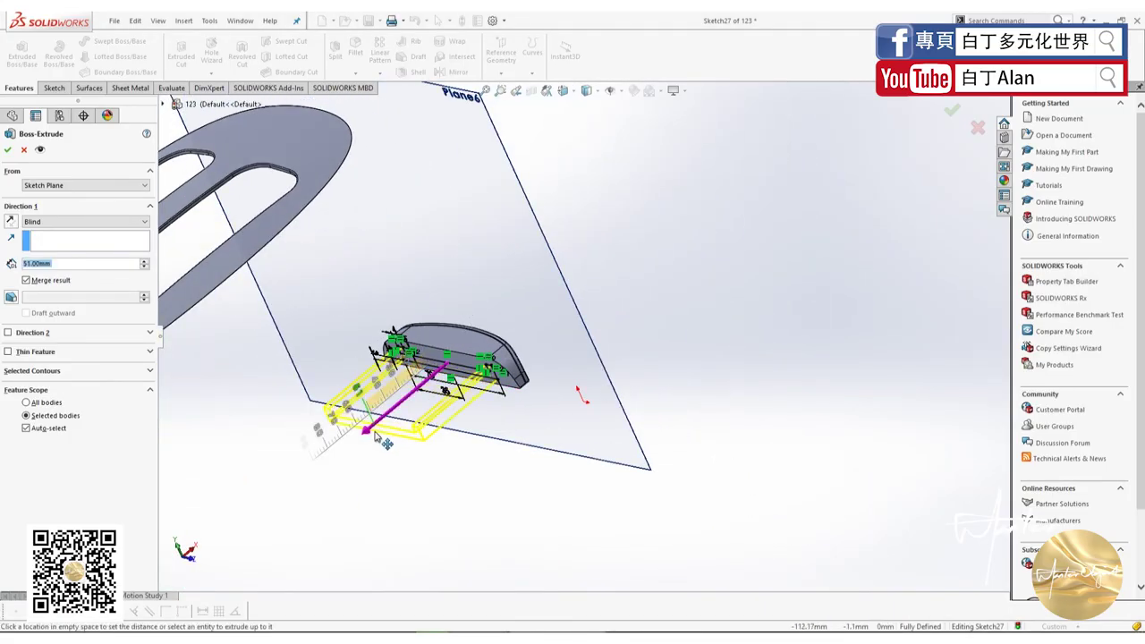
key(alt+Tab)
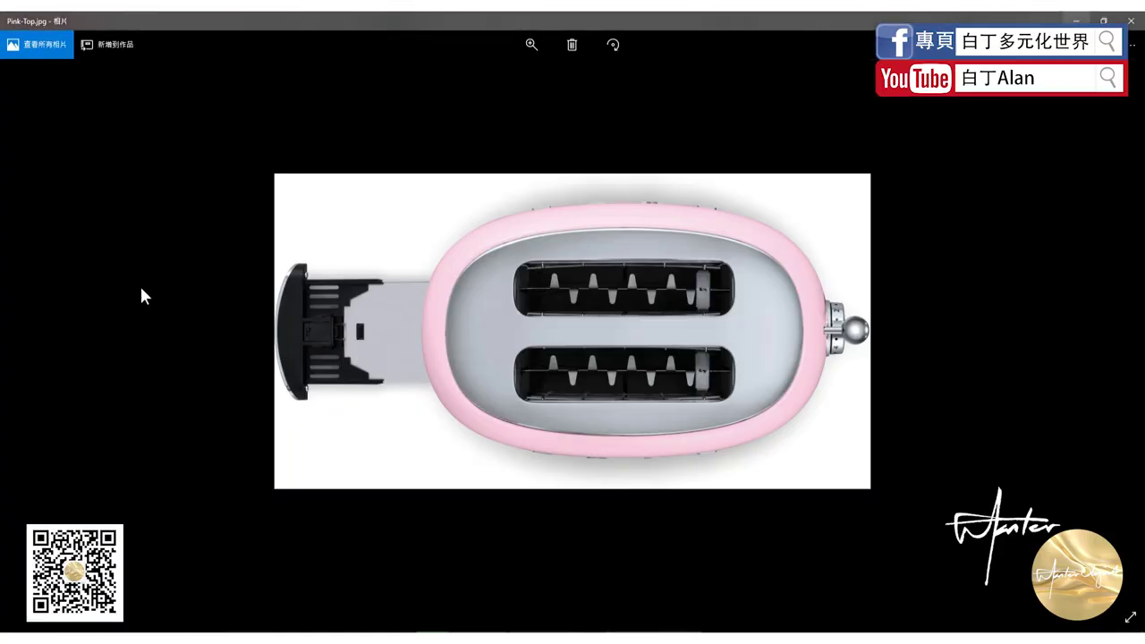
key(alt+Tab)
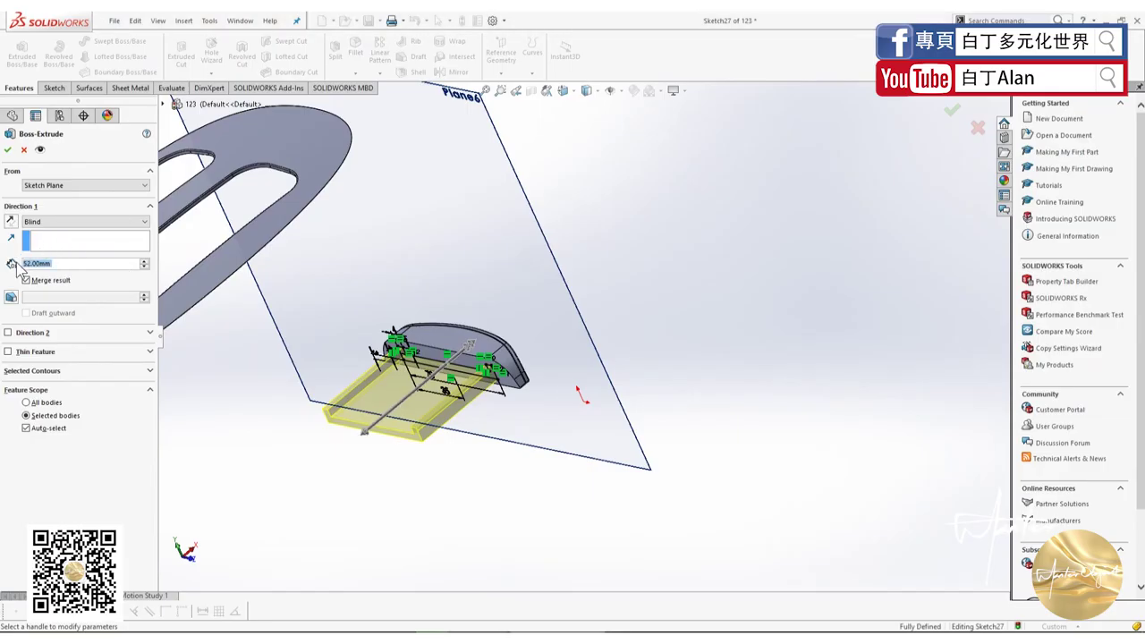
text(50)
key(Return)
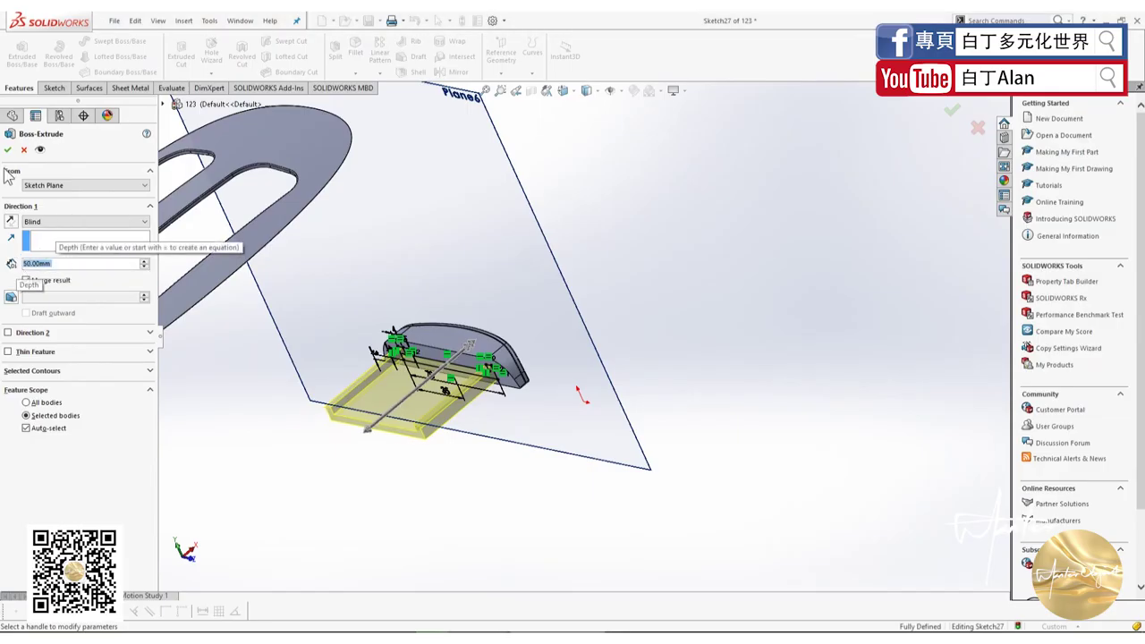
click(7, 149)
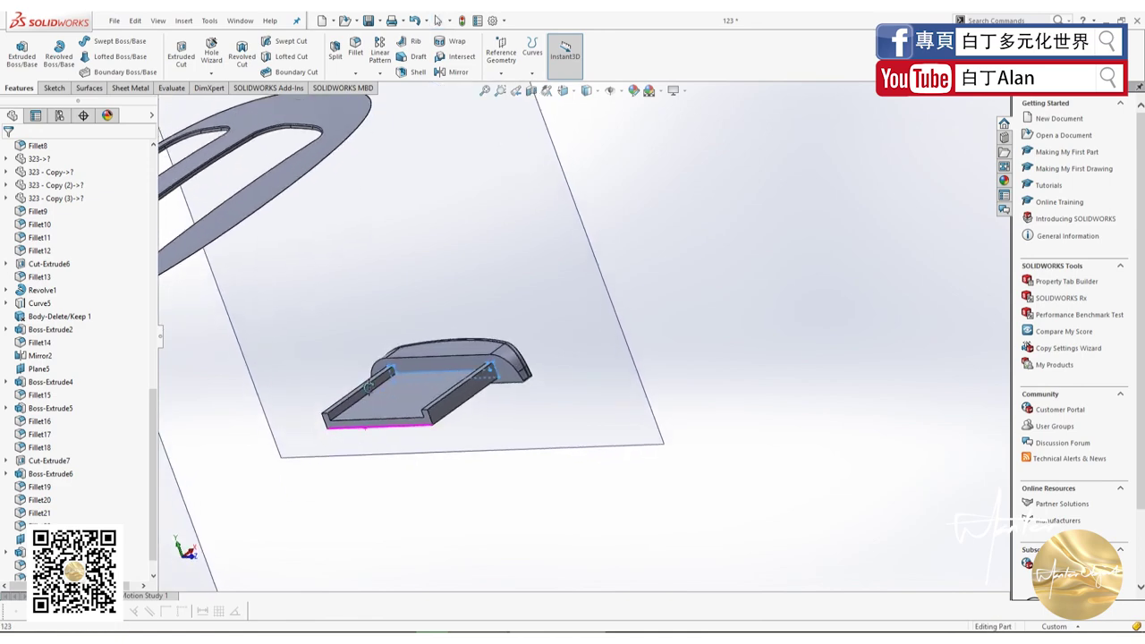
- Start a sketch on the tray's top face, viewed Normal To (Ctrl+8)
click(396, 393)
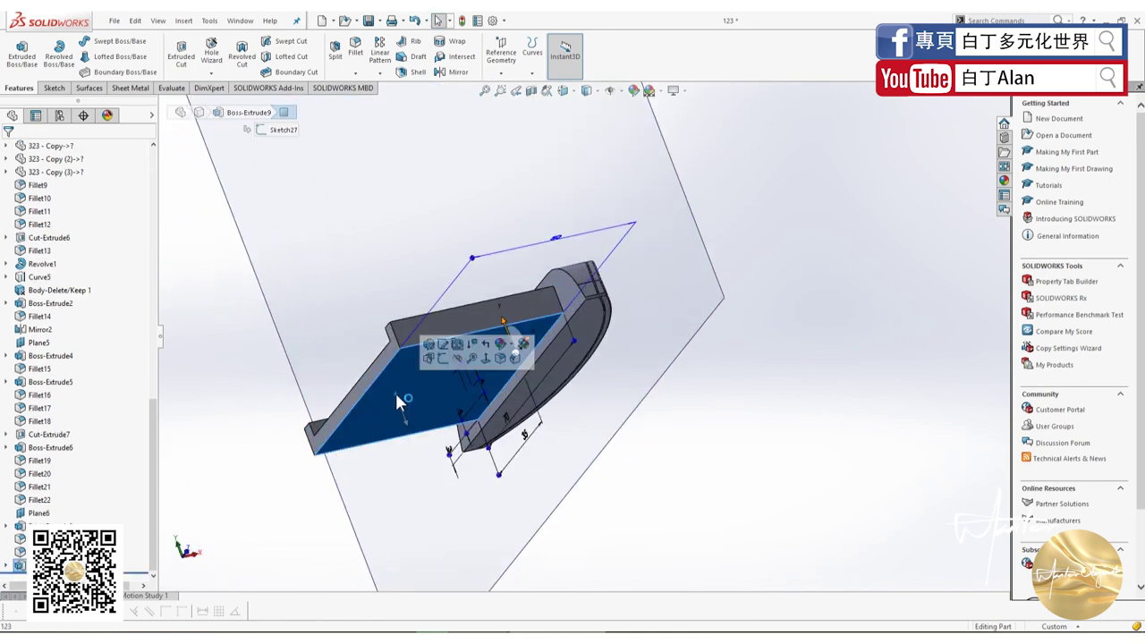
key(ctrl+8)
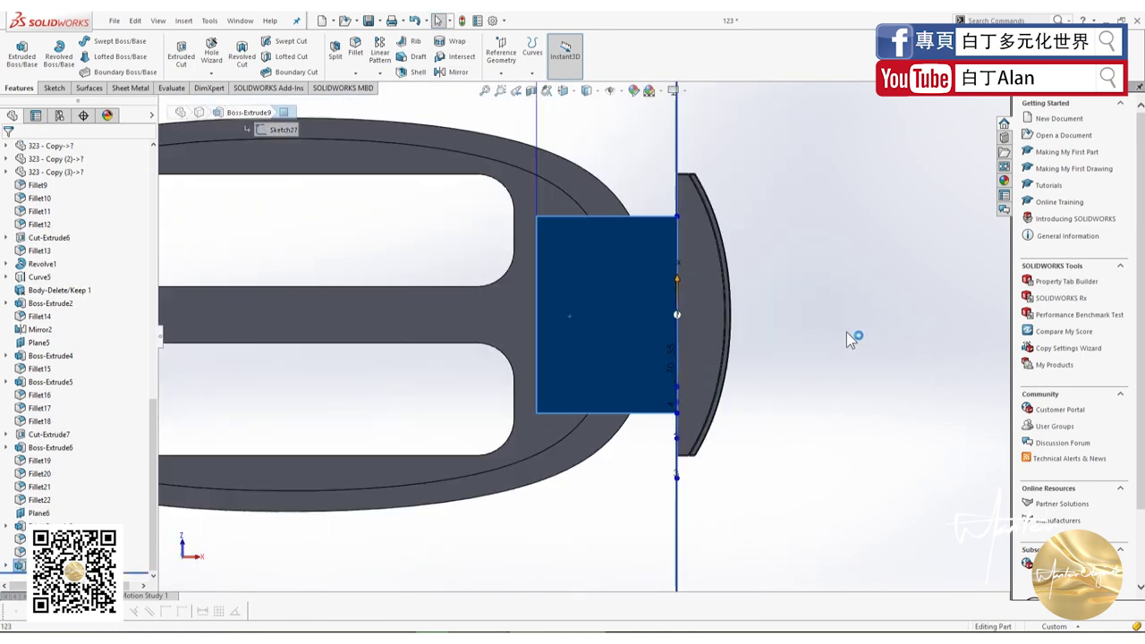
click(55, 88)
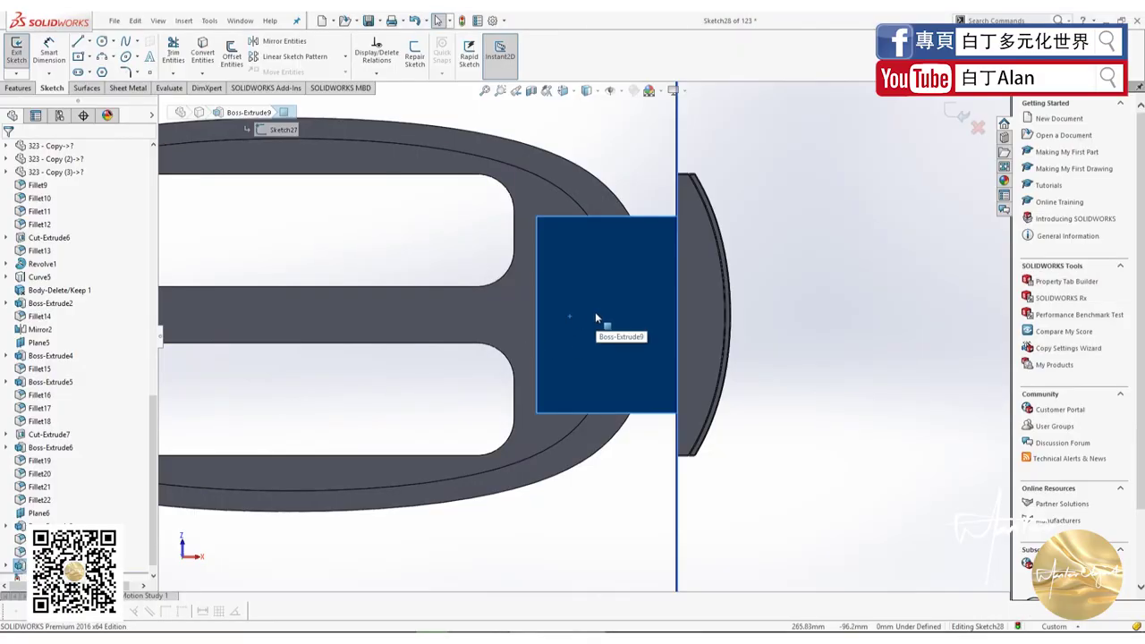
- Browse the Insert and Tools menus and pick the command to insert a sketch picture
click(184, 20)
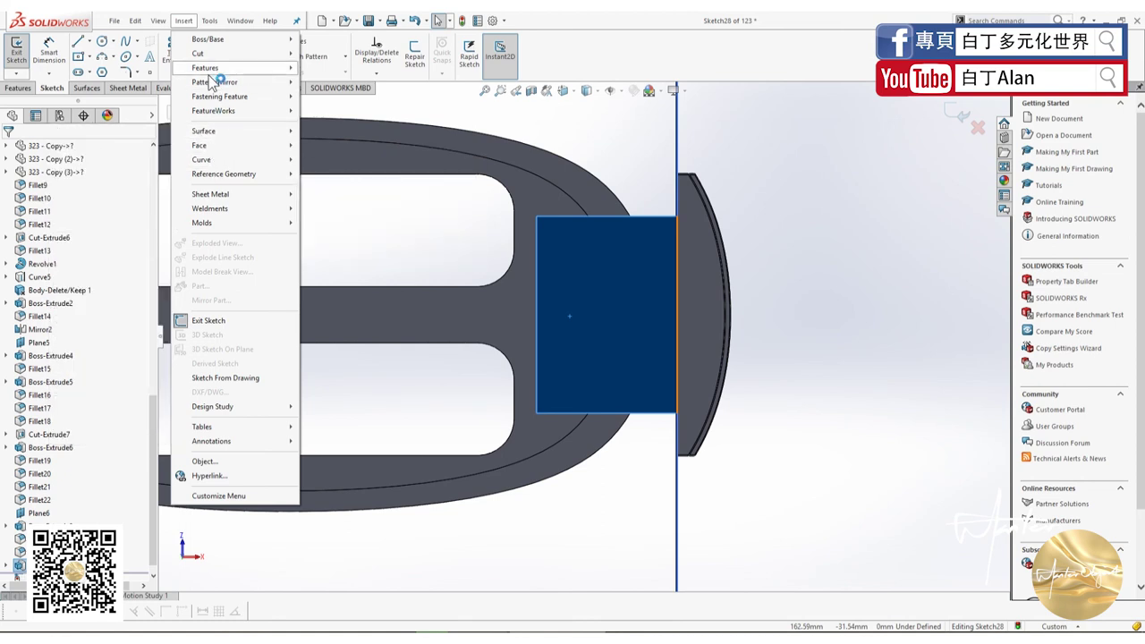
mouse_move(224, 174)
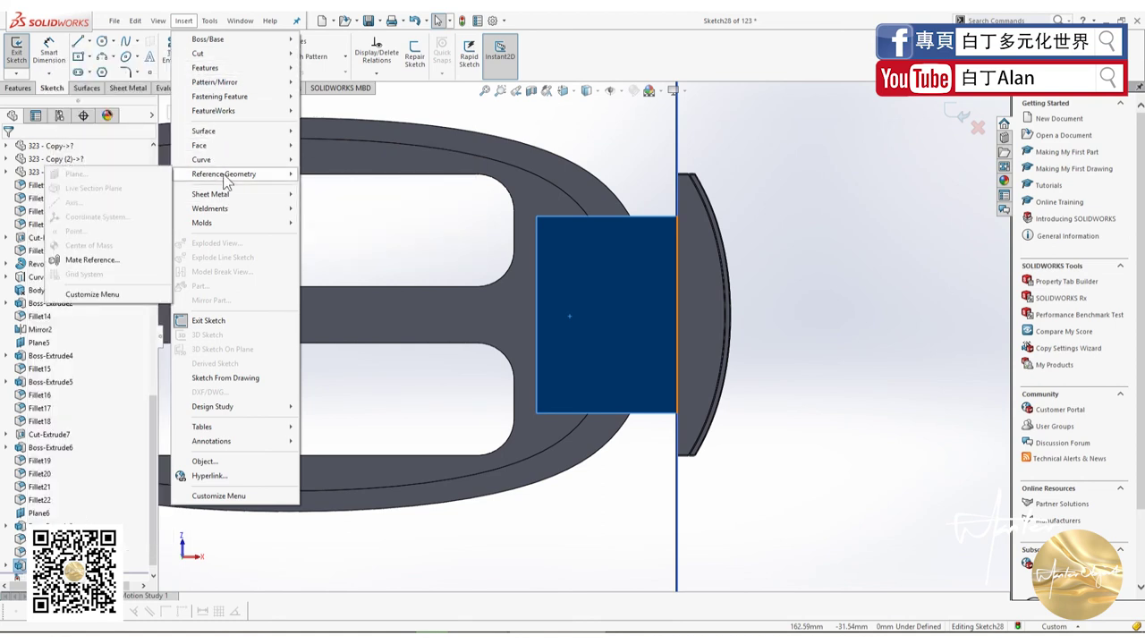
click(184, 20)
click(210, 22)
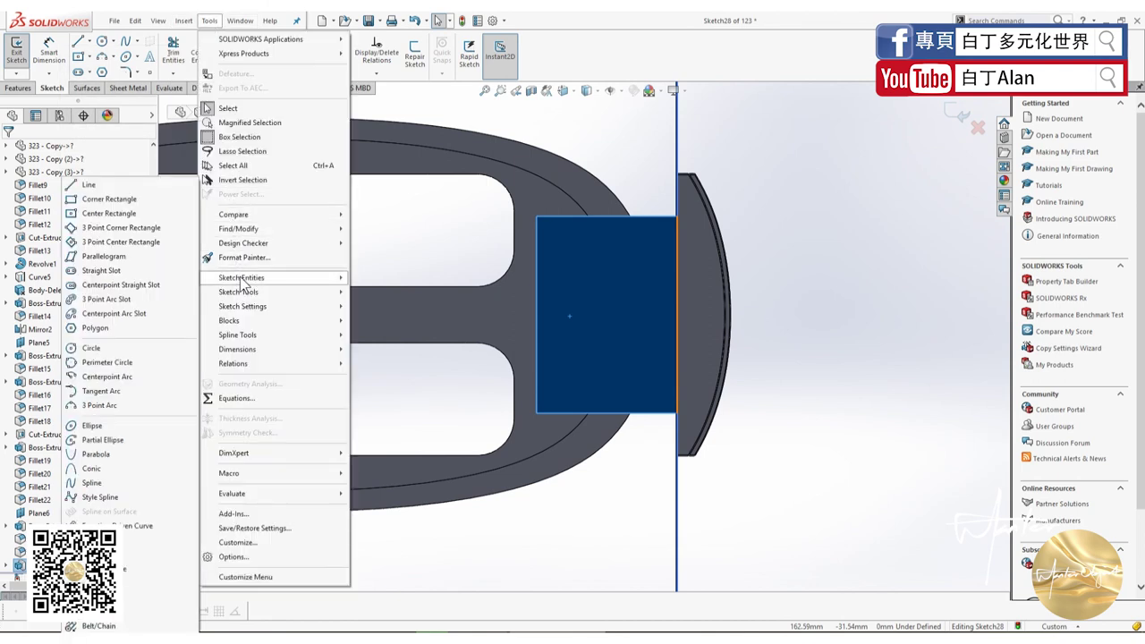
mouse_move(239, 292)
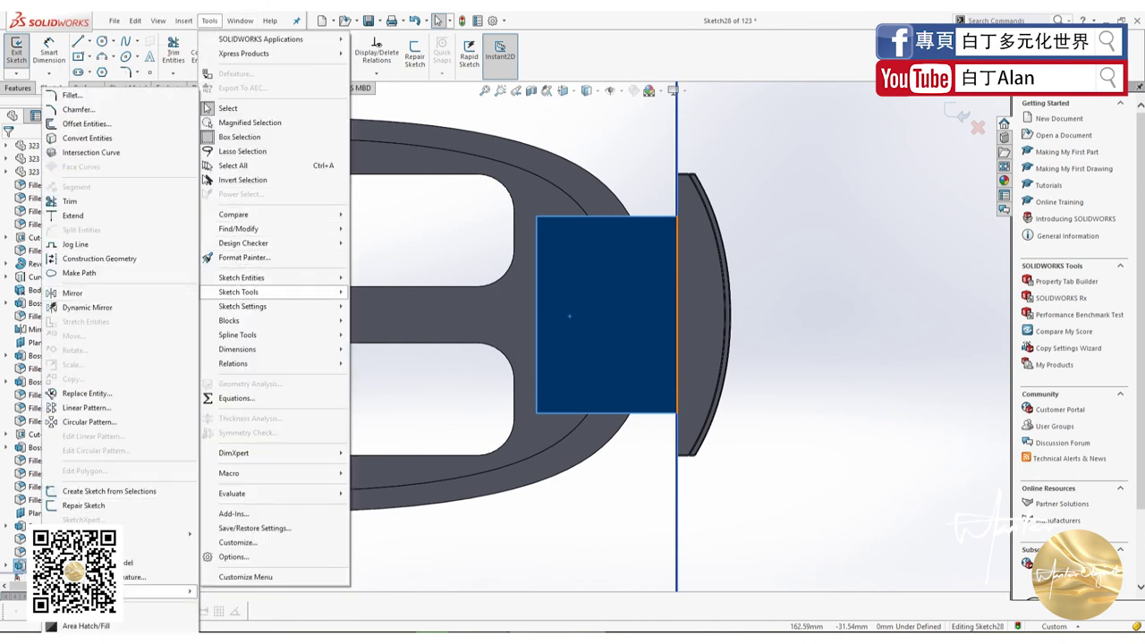
click(547, 361)
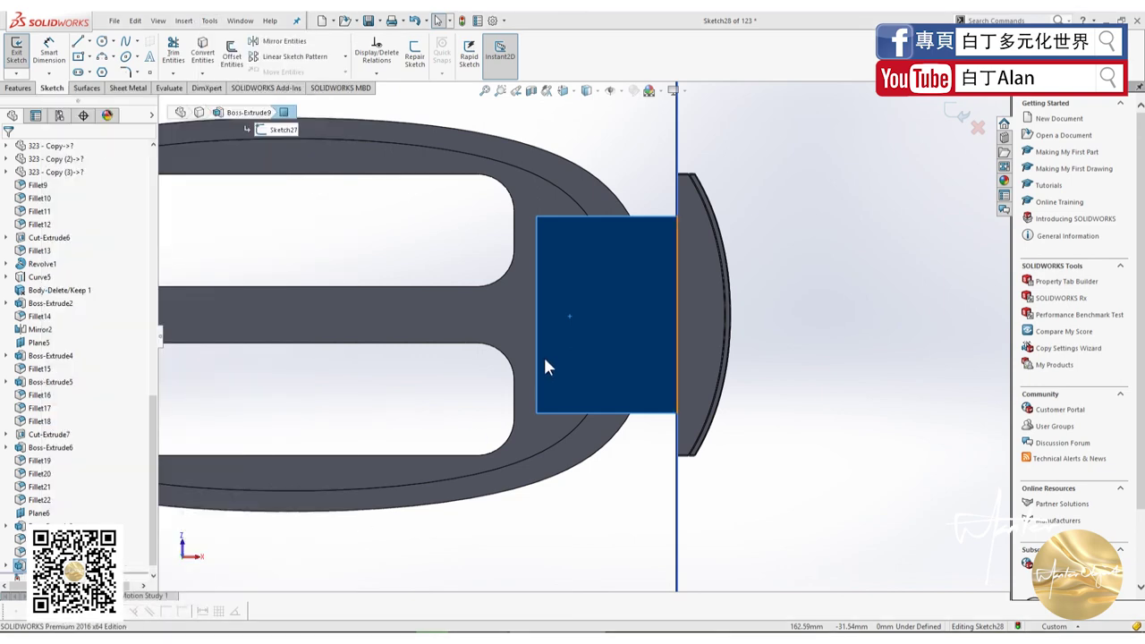
click(409, 102)
- Insert the toaster top-view photo and scale it down to about 345.5 × 182.8 mm
click(468, 349)
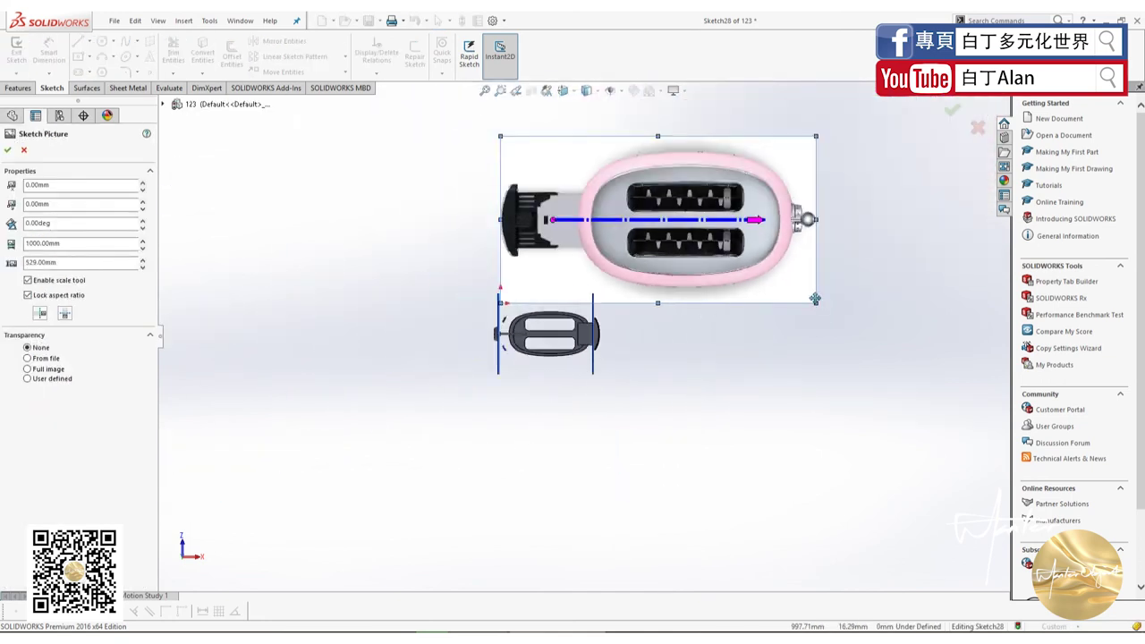
drag(815, 298, 907, 363)
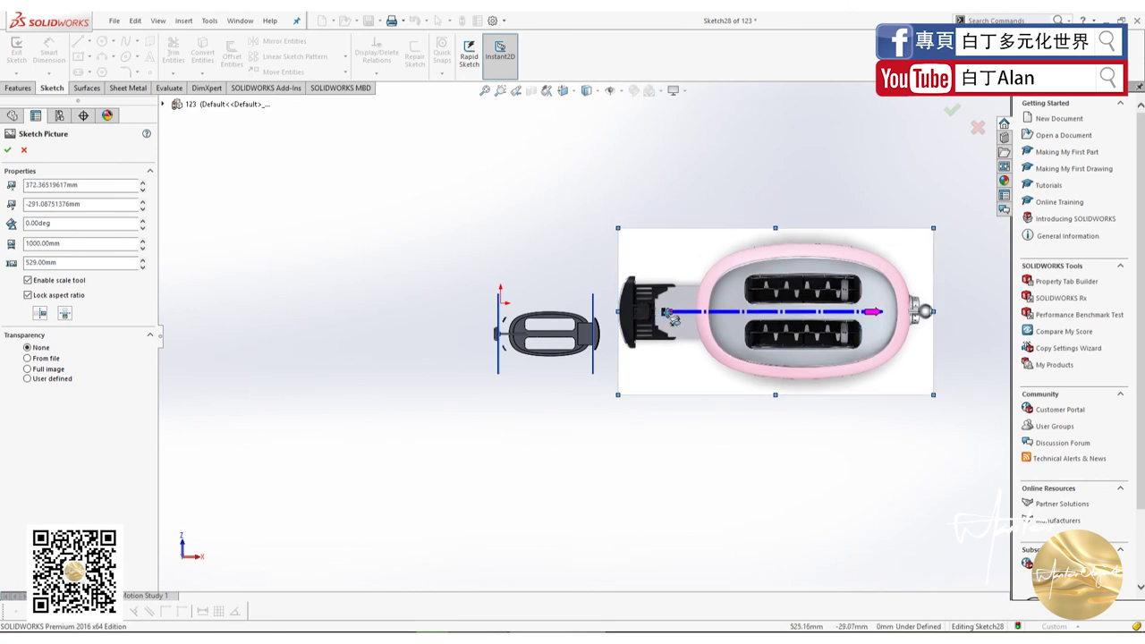
mouse_move(617, 228)
mouse_down()
mouse_move(817, 325)
mouse_move(716, 355)
mouse_move(610, 341)
mouse_up()
scroll(648, 347, down, 4)
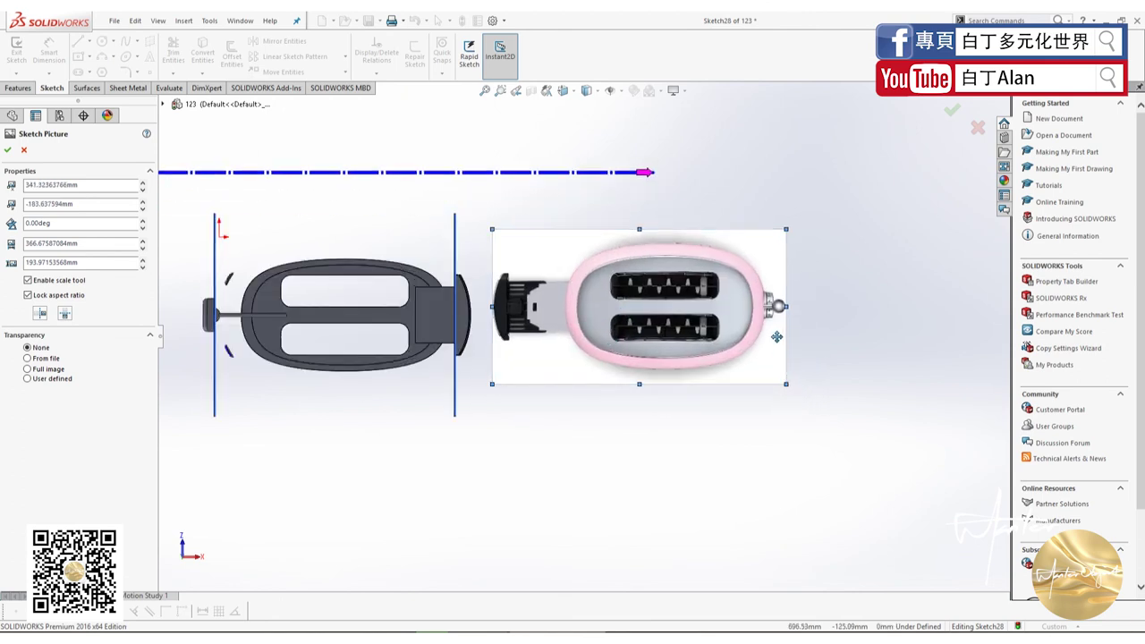
drag(781, 306, 768, 304)
text(18)
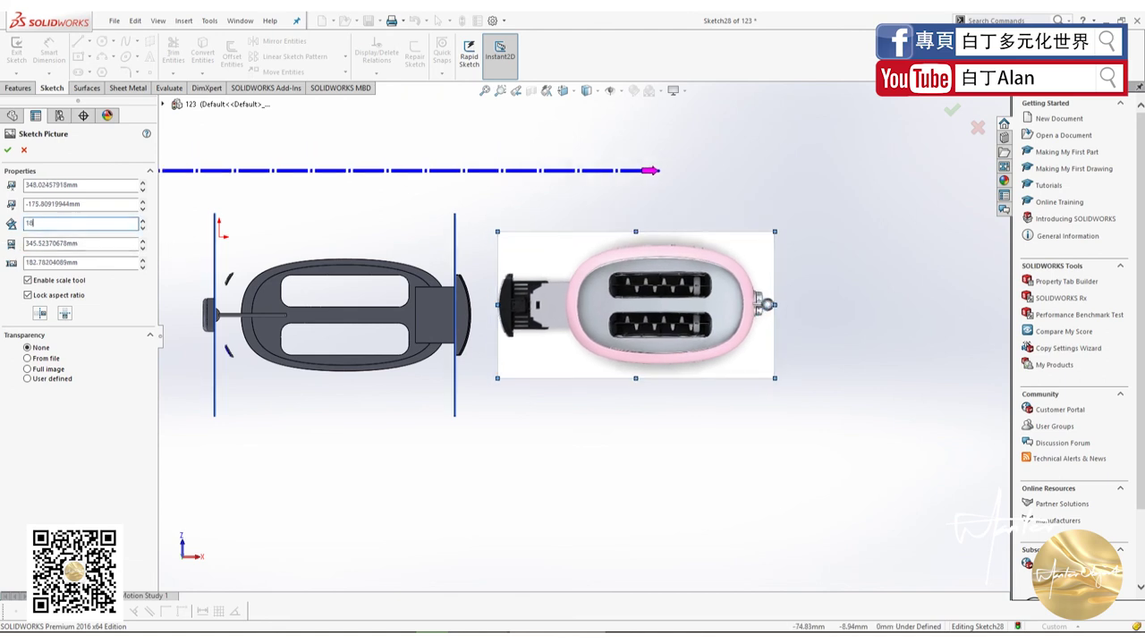
- Rotate the picture 180° and move it over the gray tray outline
text(0.00deg)
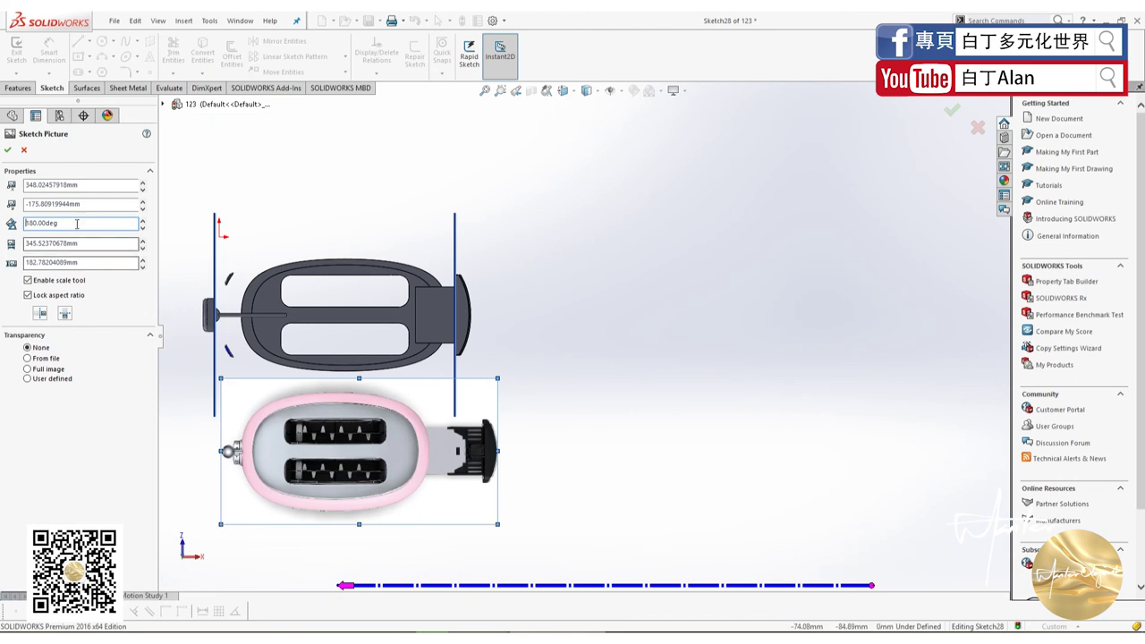
scroll(577, 332, up, 2)
mouse_move(419, 450)
mouse_down()
mouse_move(427, 405)
mouse_move(388, 425)
mouse_up()
scroll(420, 398, down, 3)
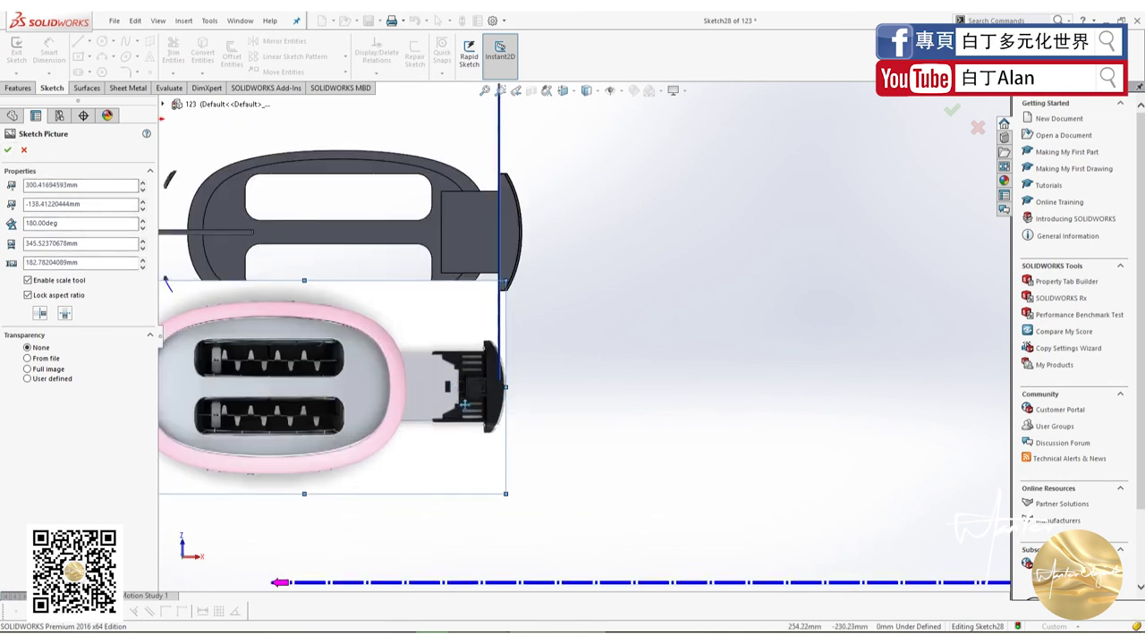
scroll(419, 398, up, 1)
- Trace the tray handle's stepped edge over the photo as a chain of connected lines
click(8, 149)
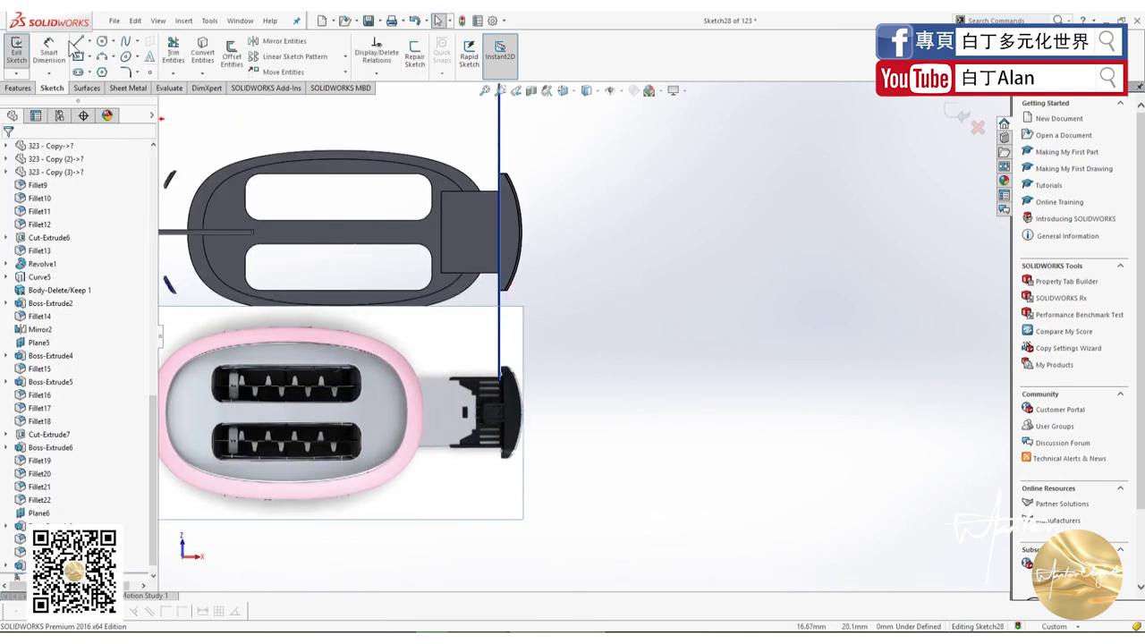
click(75, 46)
scroll(553, 400, down, 1)
scroll(342, 367, down, 1)
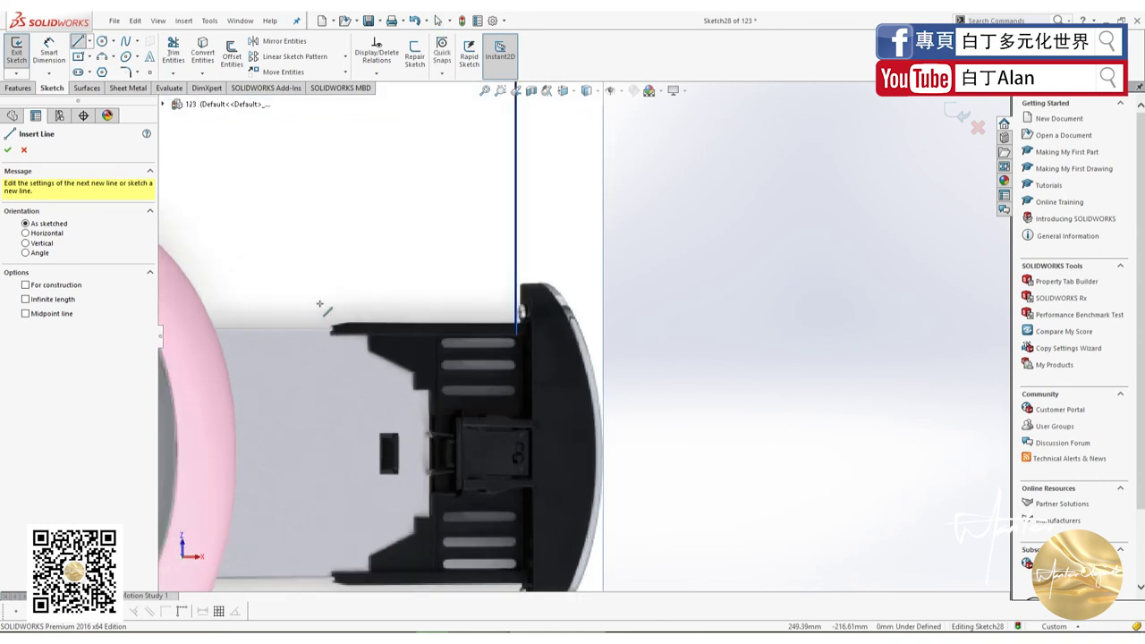
click(330, 307)
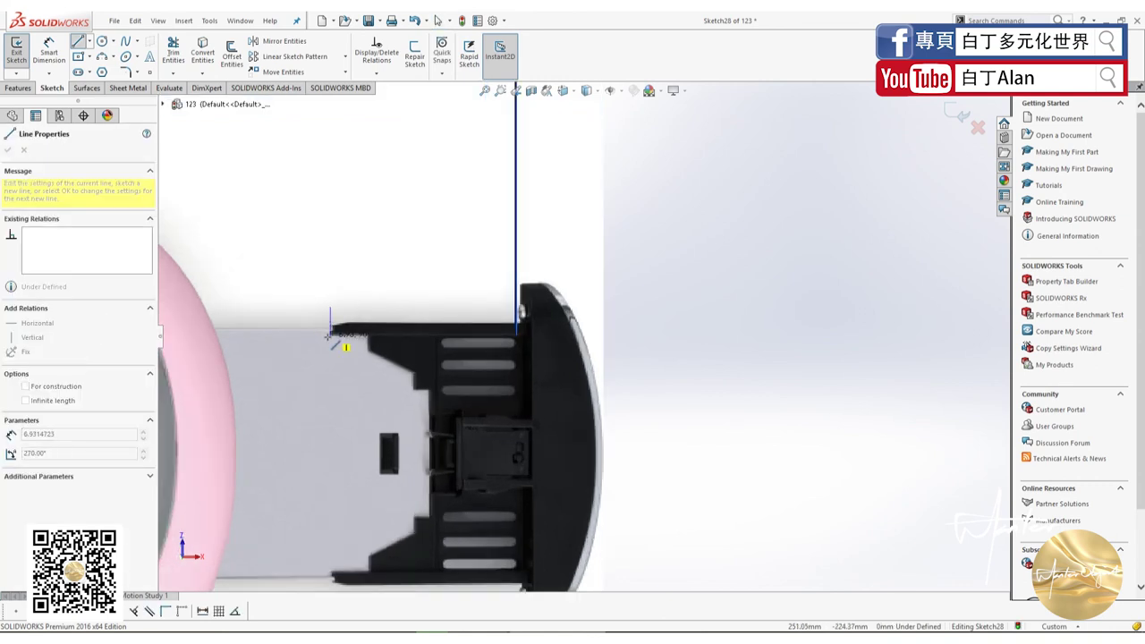
click(364, 335)
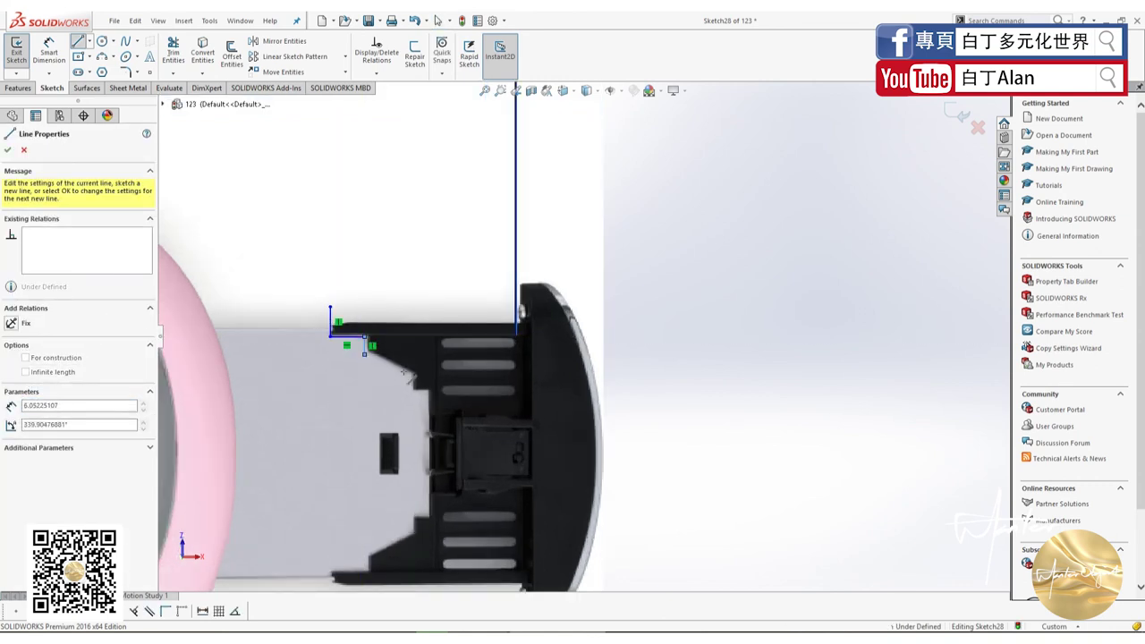
click(364, 353)
click(414, 381)
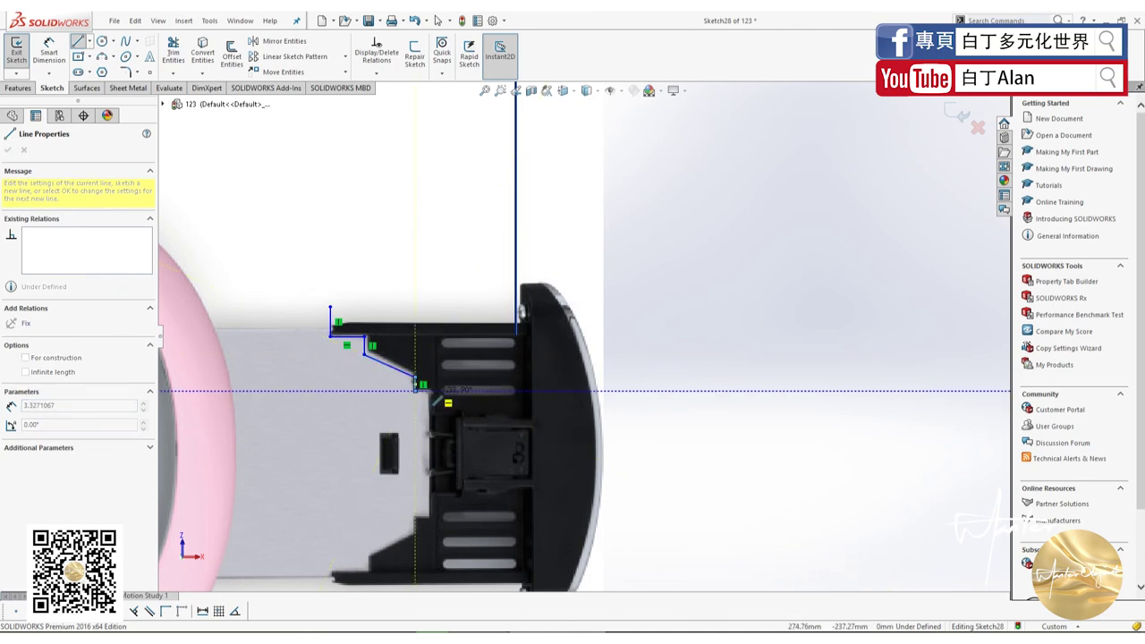
scroll(360, 467, up, 3)
click(474, 331)
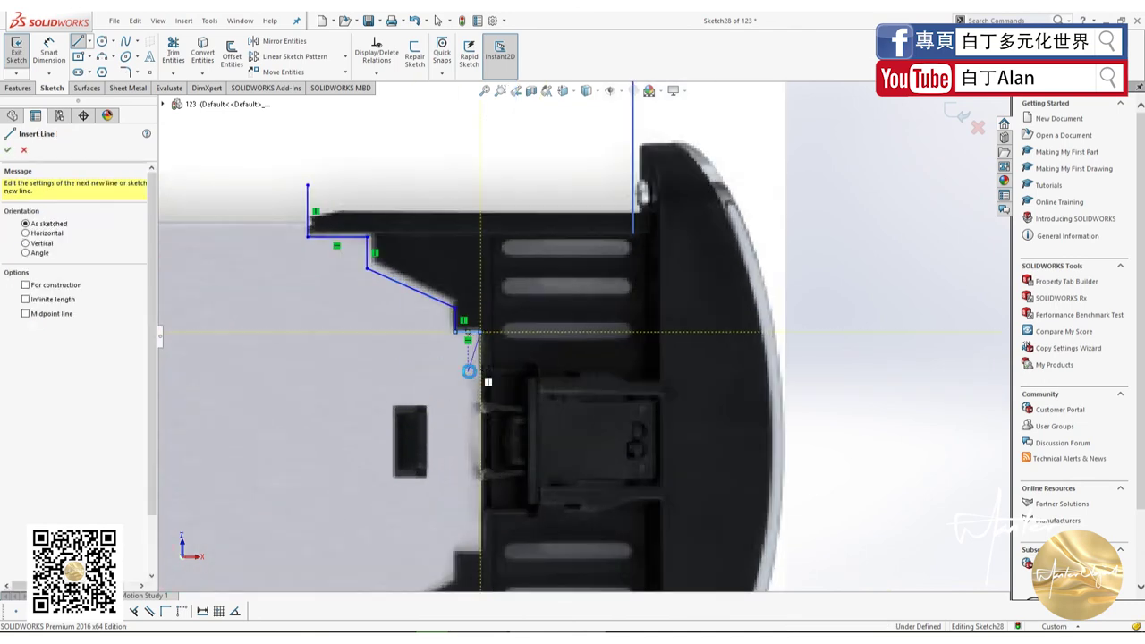
key(Escape)
- Select the traced lines Line2 through Line7 together
scroll(459, 429, down, 2)
scroll(459, 434, down, 1)
scroll(460, 439, up, 5)
scroll(540, 315, up, 3)
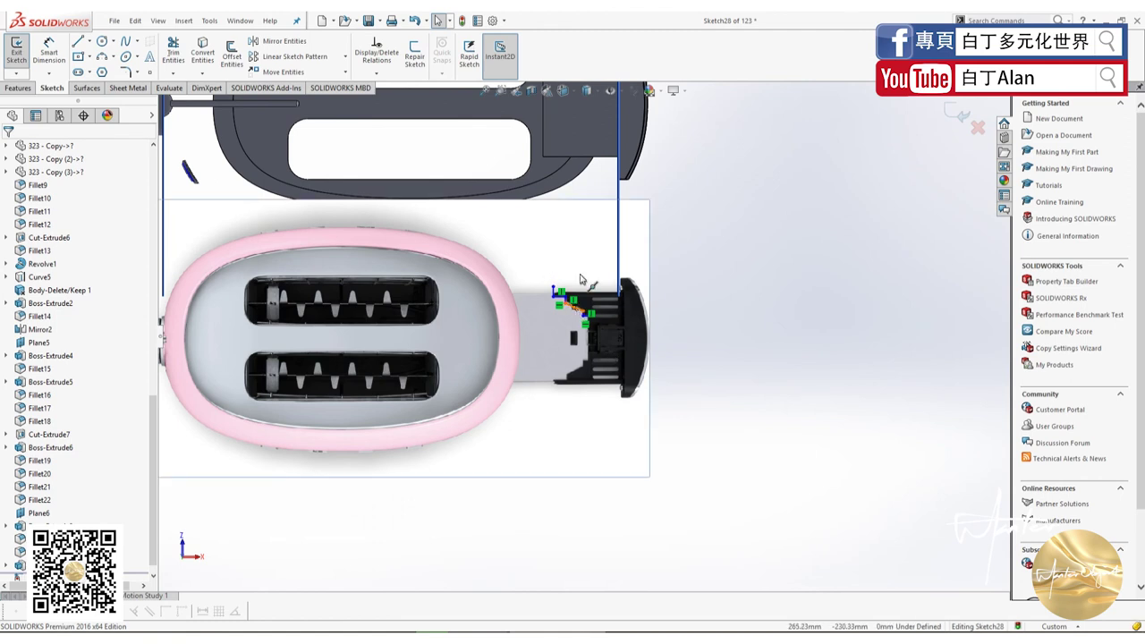
click(580, 280)
click(552, 265)
click(552, 288)
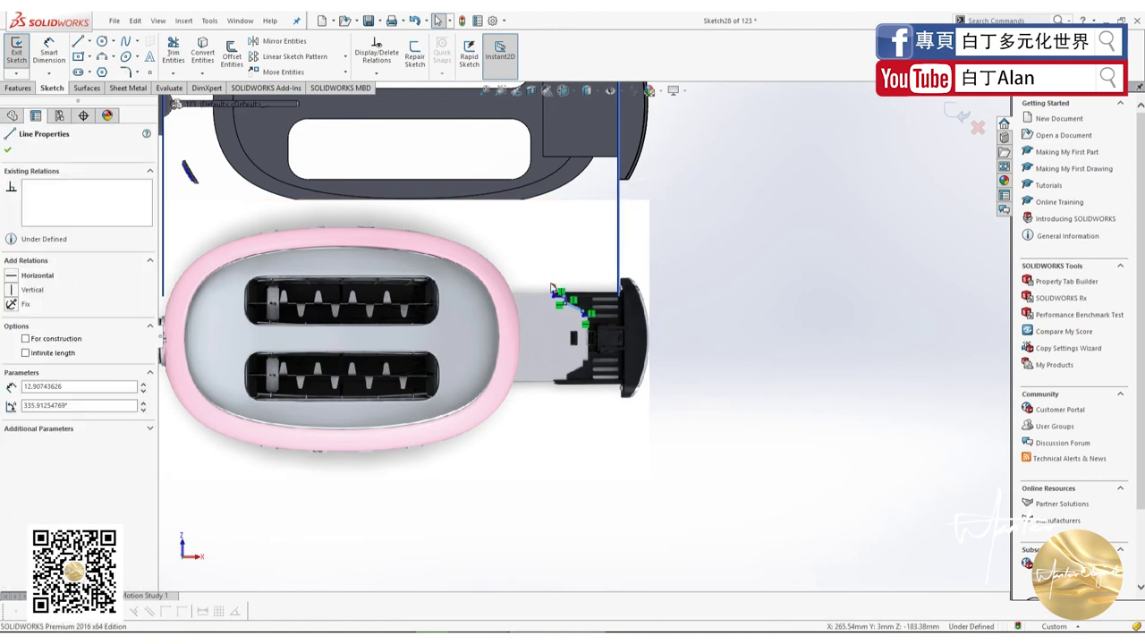
key(Escape)
scroll(587, 320, down, 3)
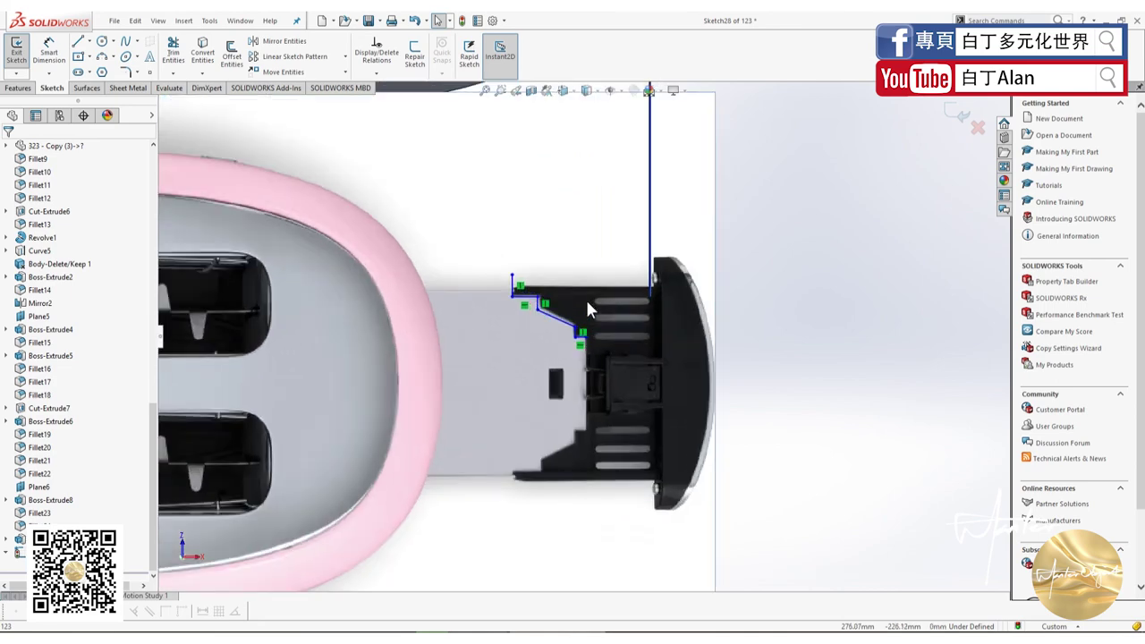
scroll(585, 304, down, 2)
click(455, 285)
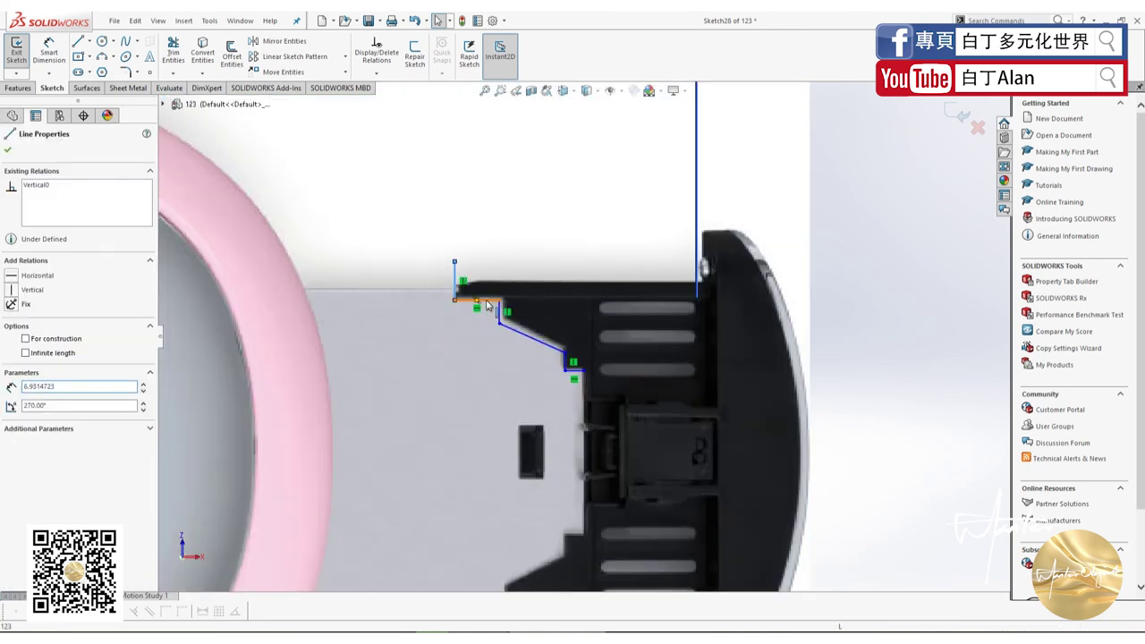
ctrl+click(480, 302)
click(512, 335)
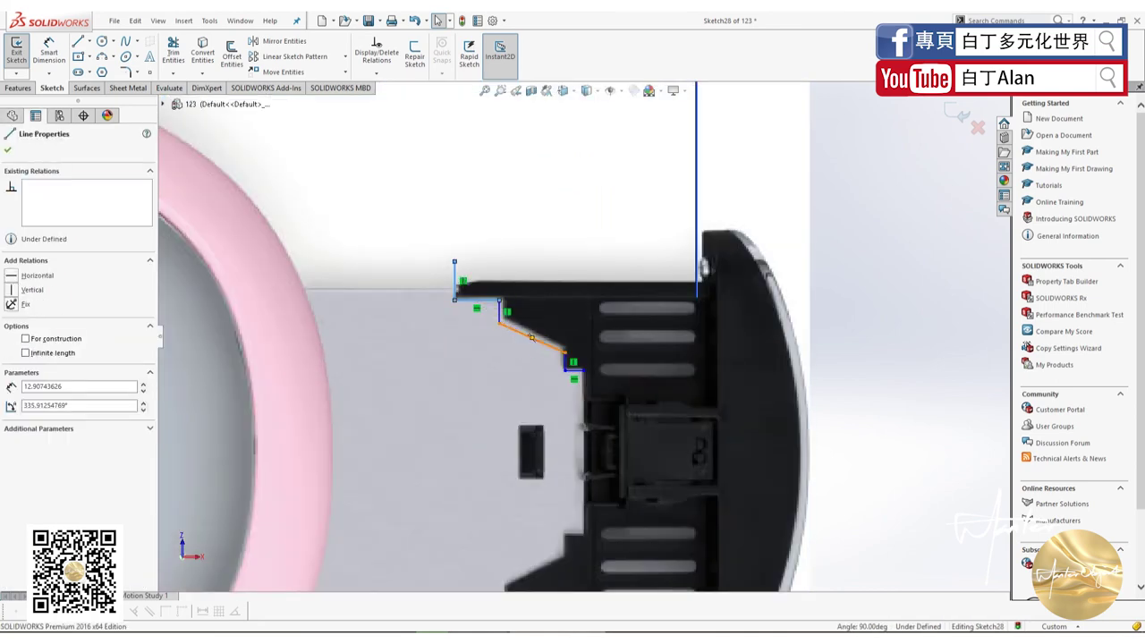
ctrl+click(569, 361)
click(499, 312)
ctrl+click(567, 359)
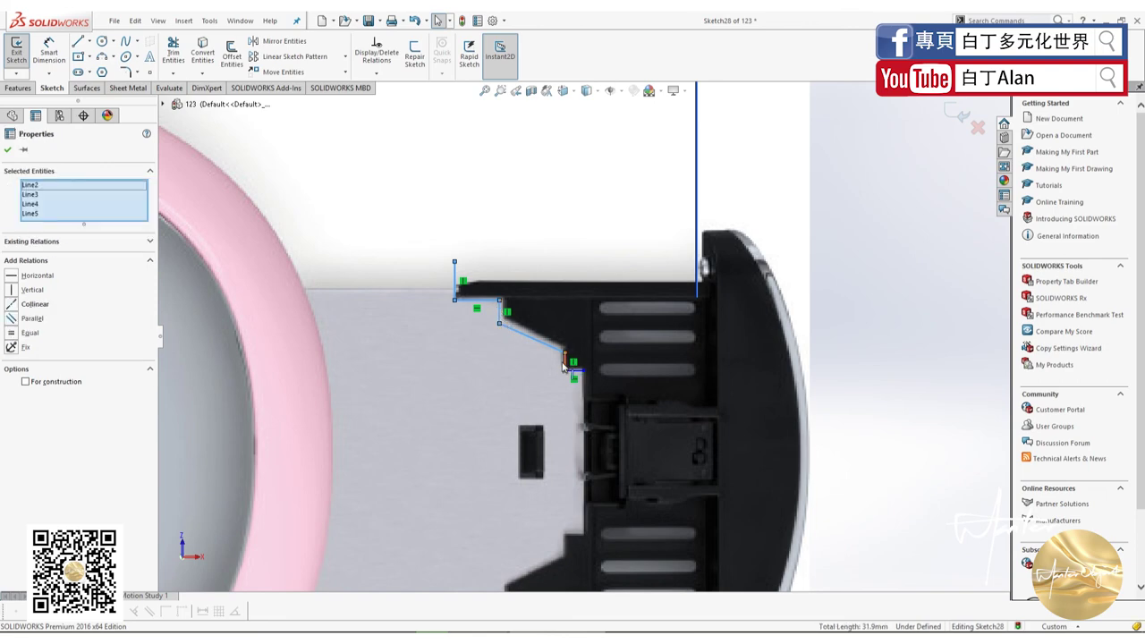
ctrl+click(566, 359)
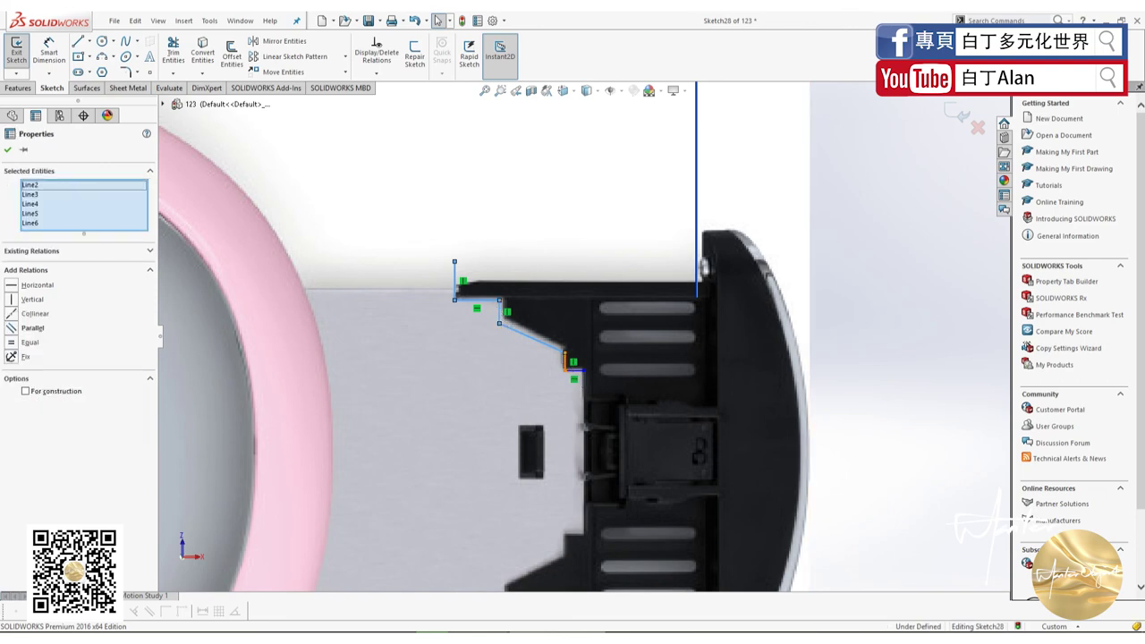
ctrl+click(574, 367)
scroll(519, 428, down, 2)
scroll(520, 429, up, 5)
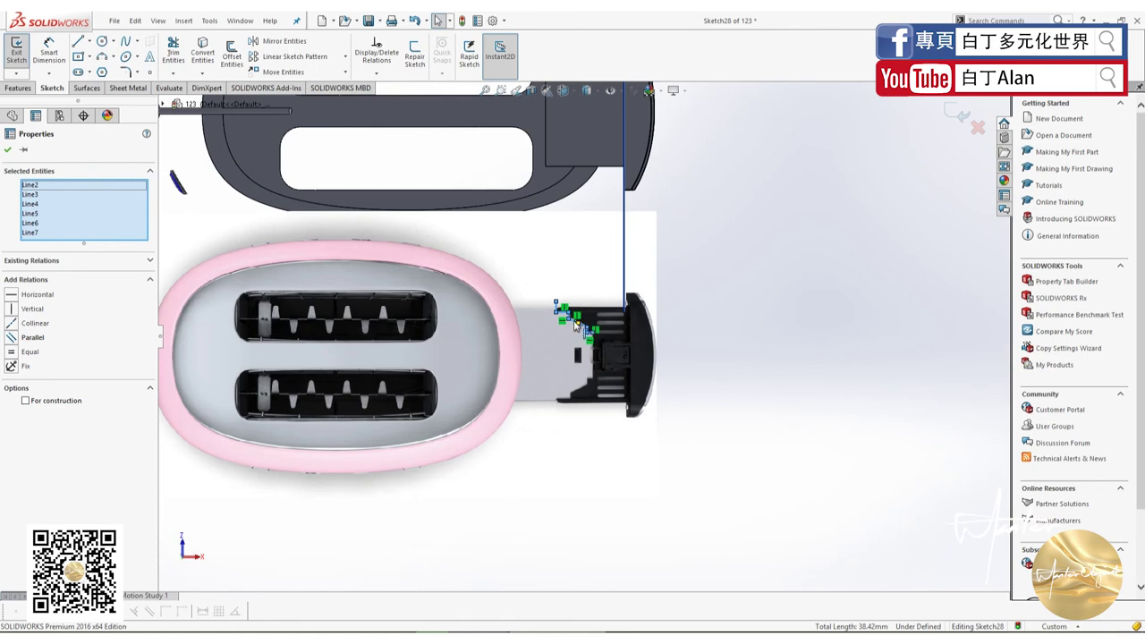
- Drag the selected six-line chain onto the tray area at the photo's right end, then deselect
drag(575, 324, 586, 114)
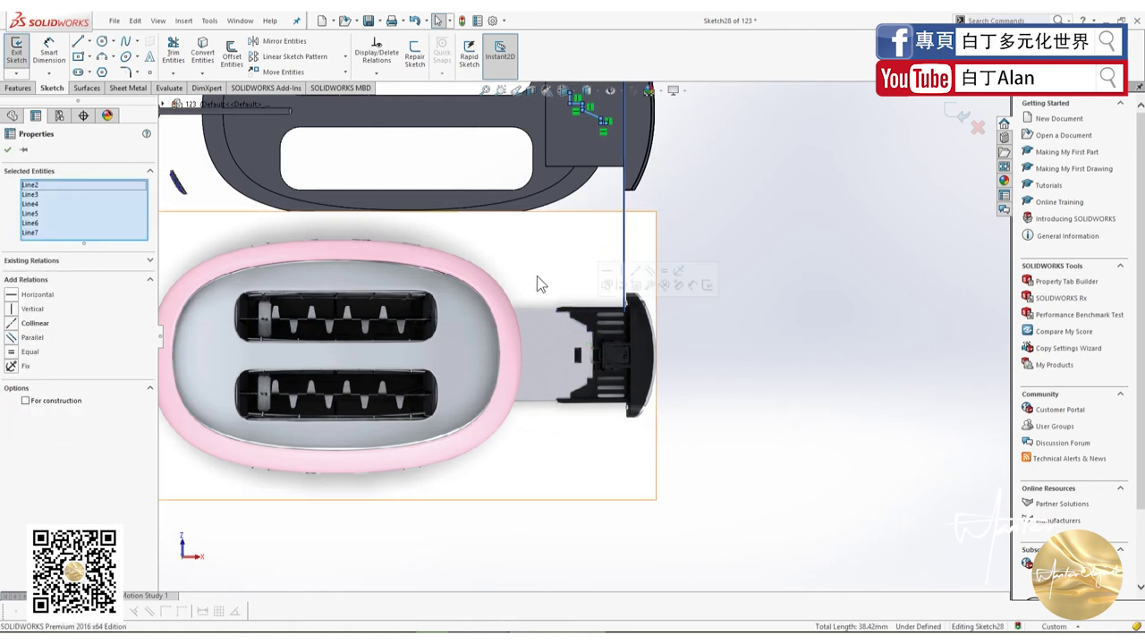
scroll(537, 284, down, 1)
scroll(540, 302, up, 1)
scroll(564, 366, up, 3)
scroll(638, 242, down, 2)
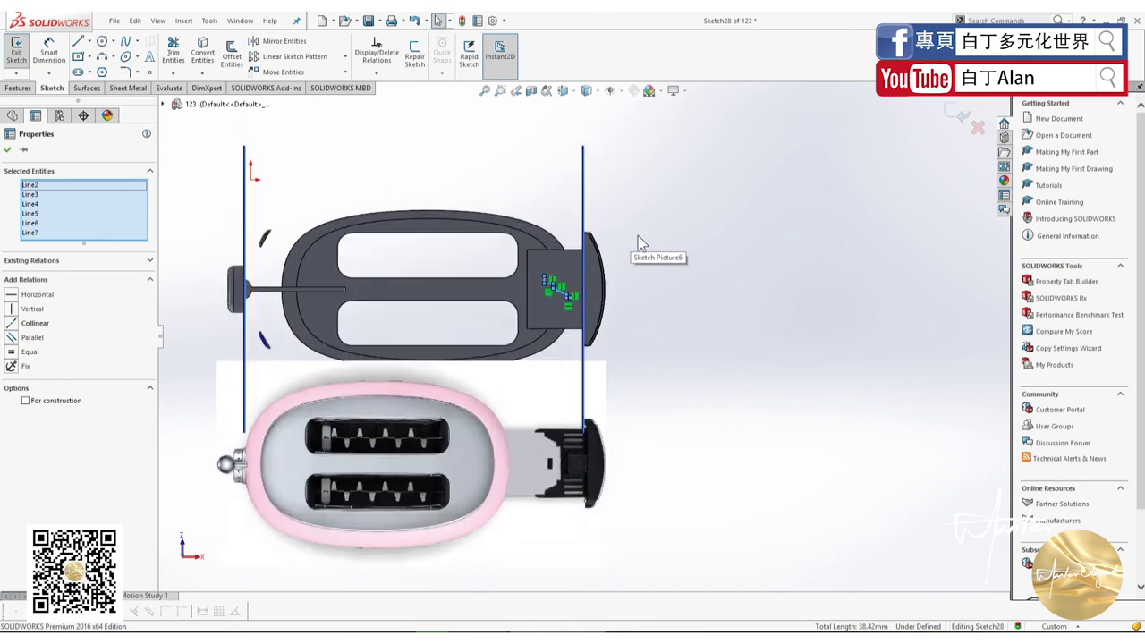
scroll(638, 241, down, 1)
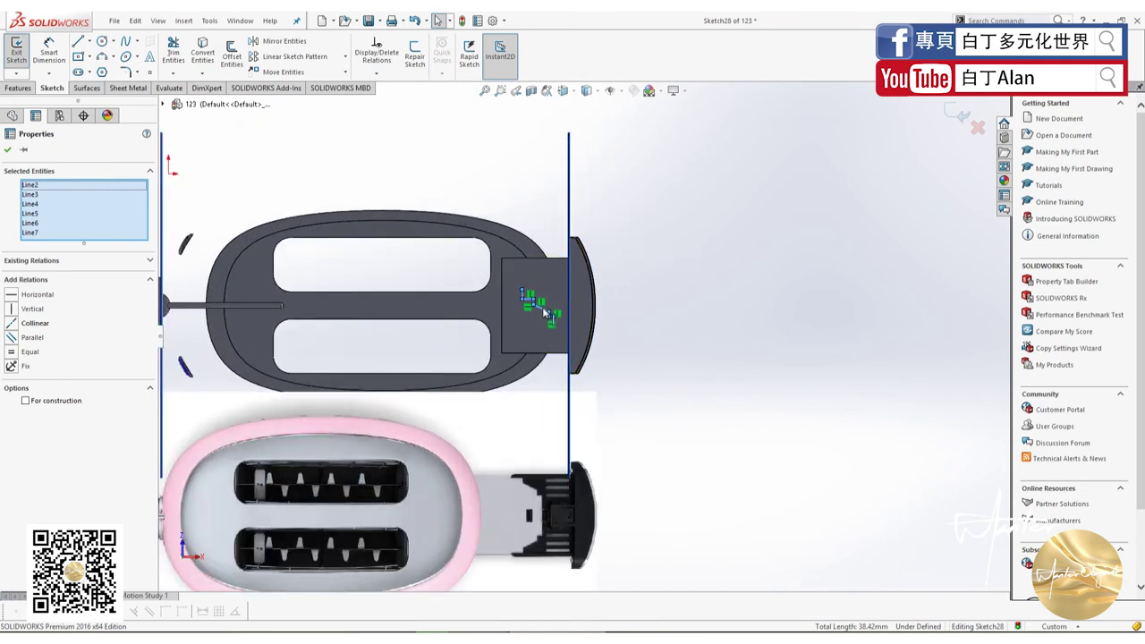
drag(542, 307, 526, 275)
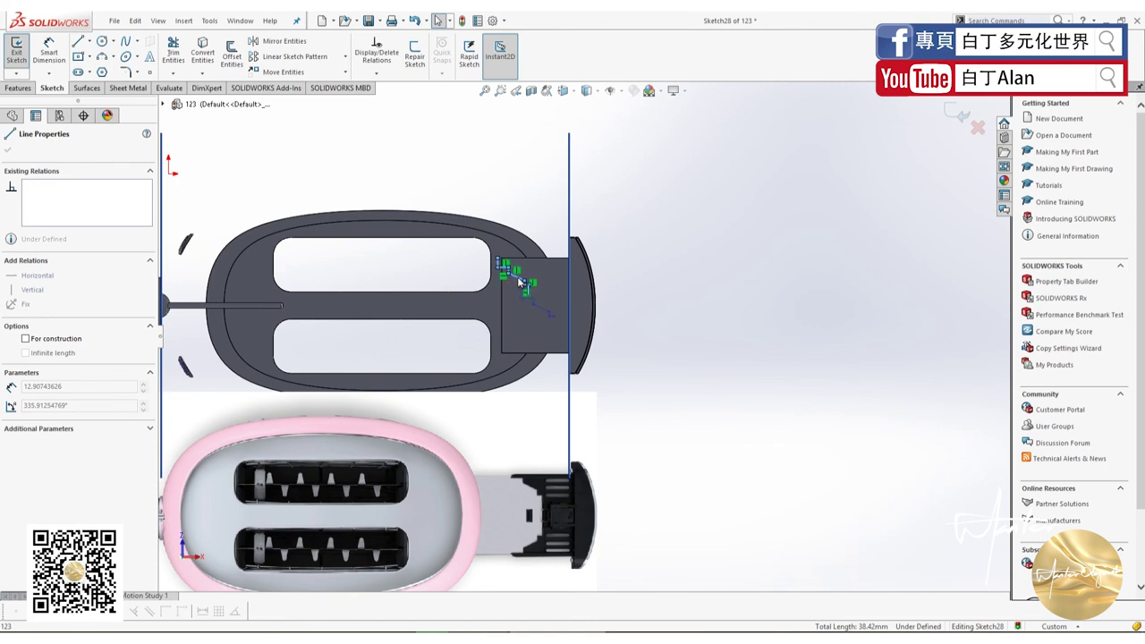
drag(517, 276, 517, 277)
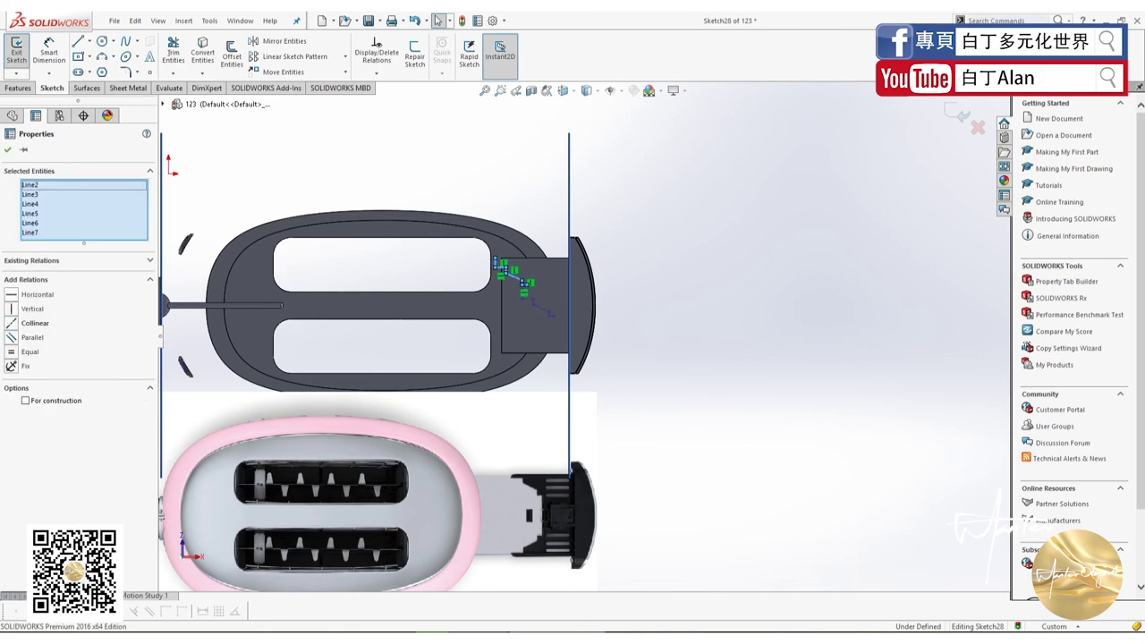
click(647, 374)
scroll(546, 438, down, 3)
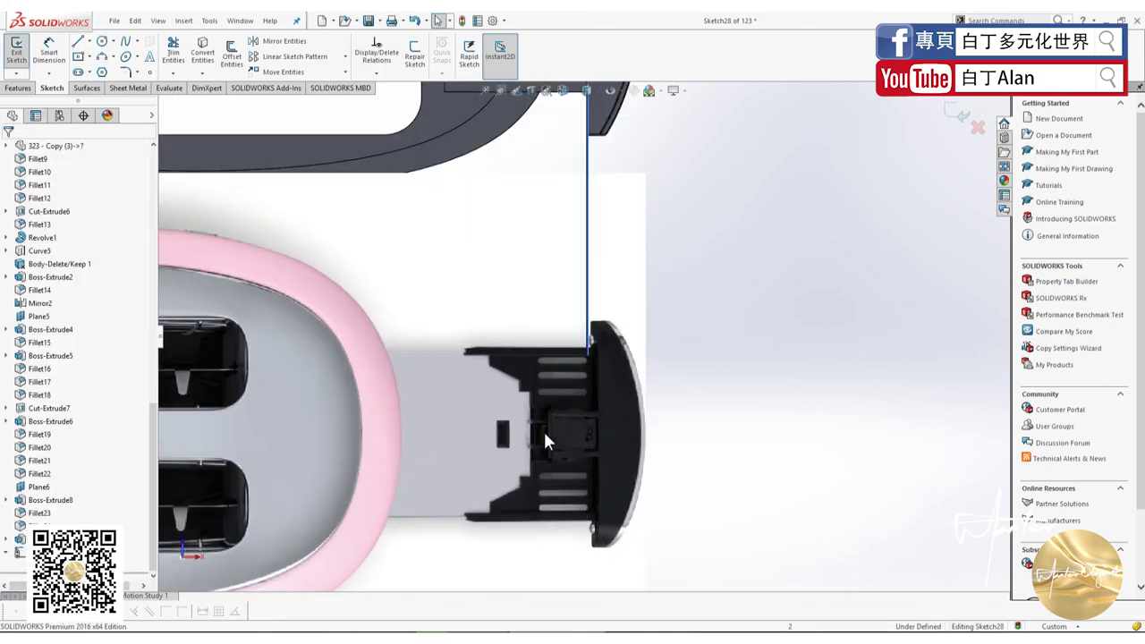
scroll(539, 401, up, 3)
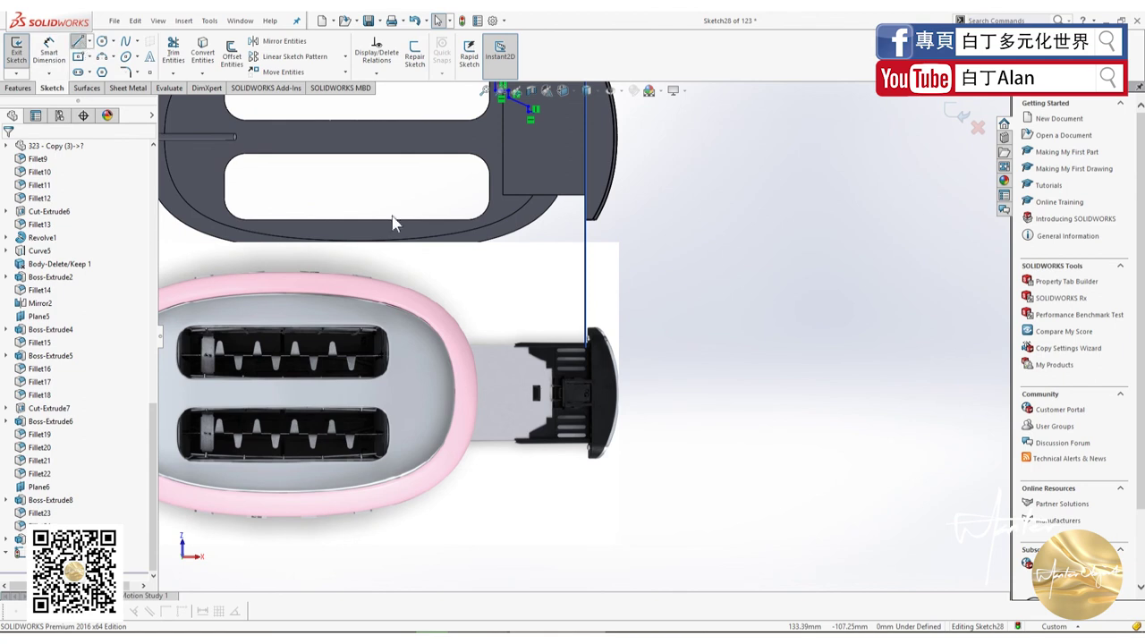
click(613, 369)
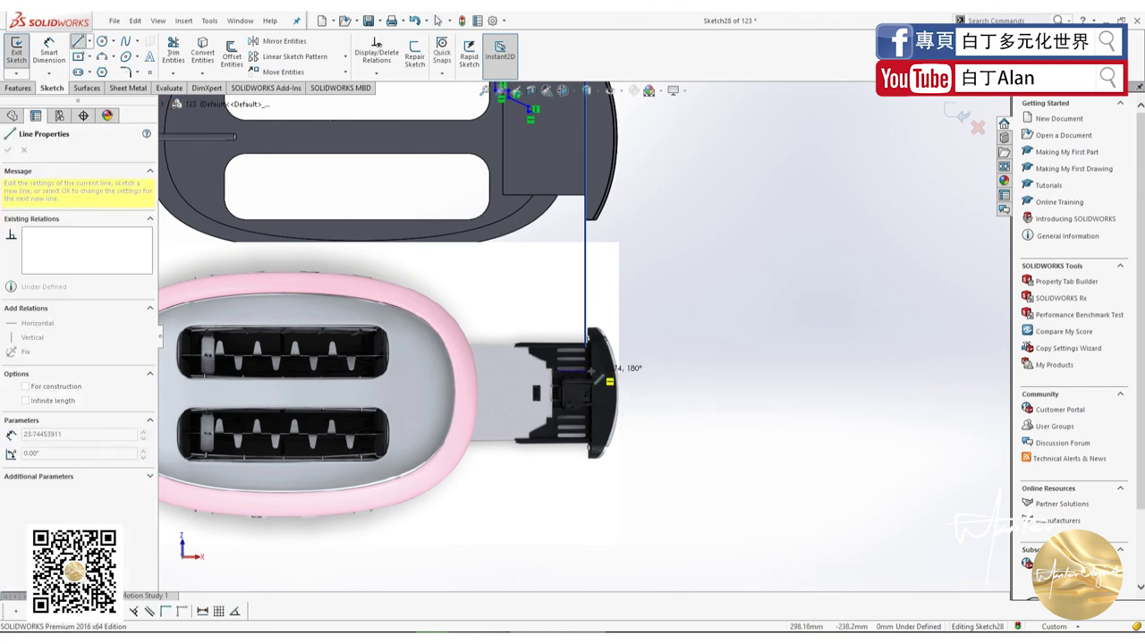
click(551, 369)
key(Escape)
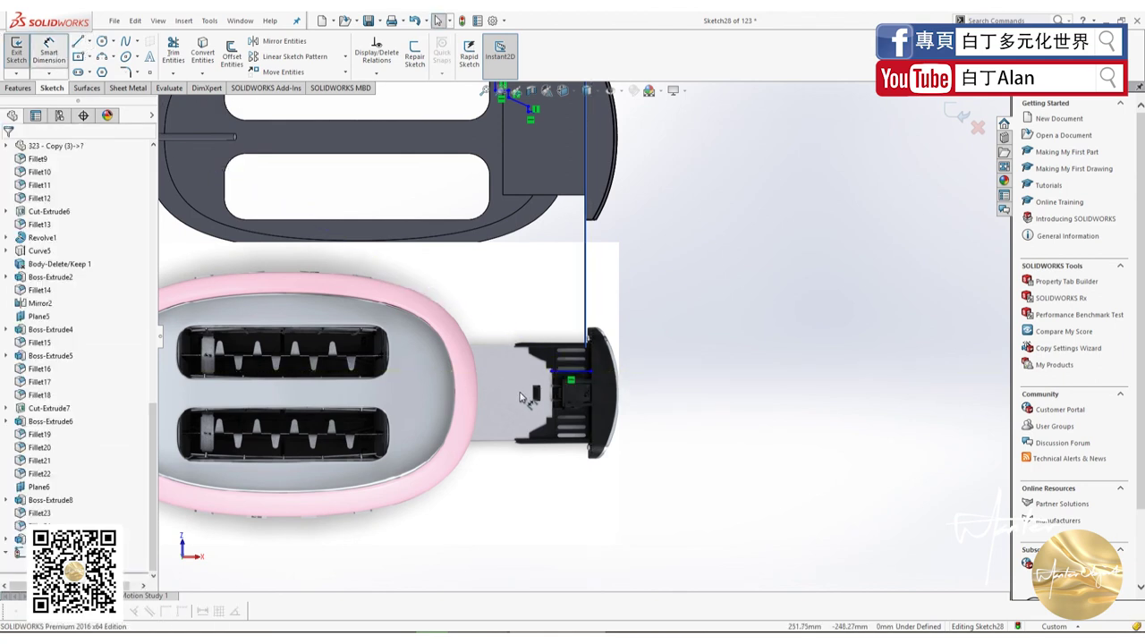
click(567, 371)
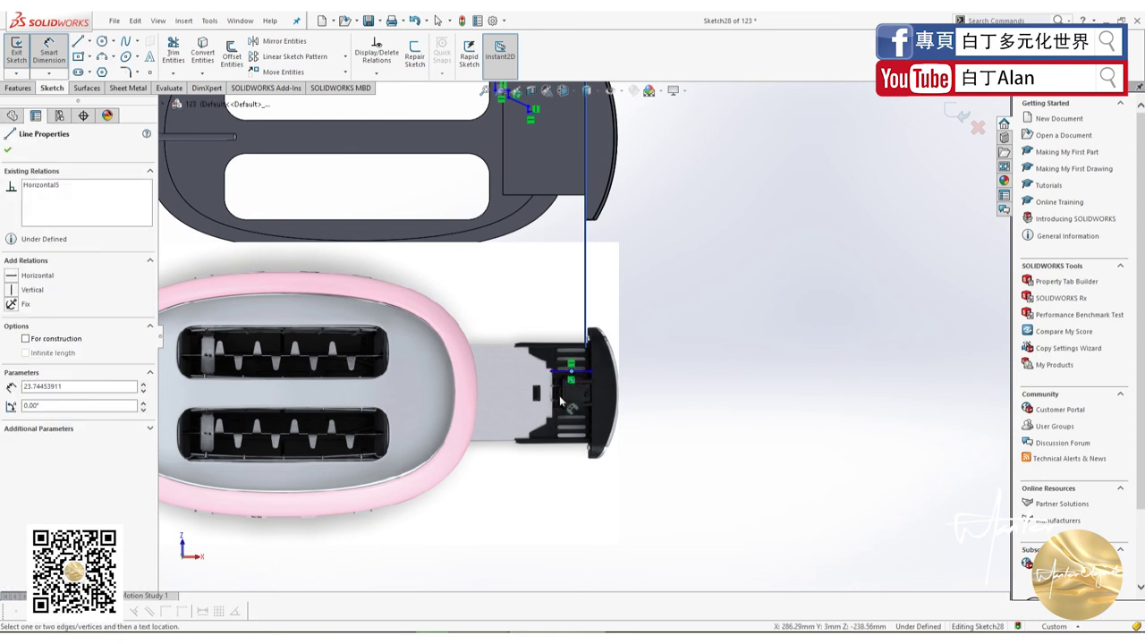
key(Escape)
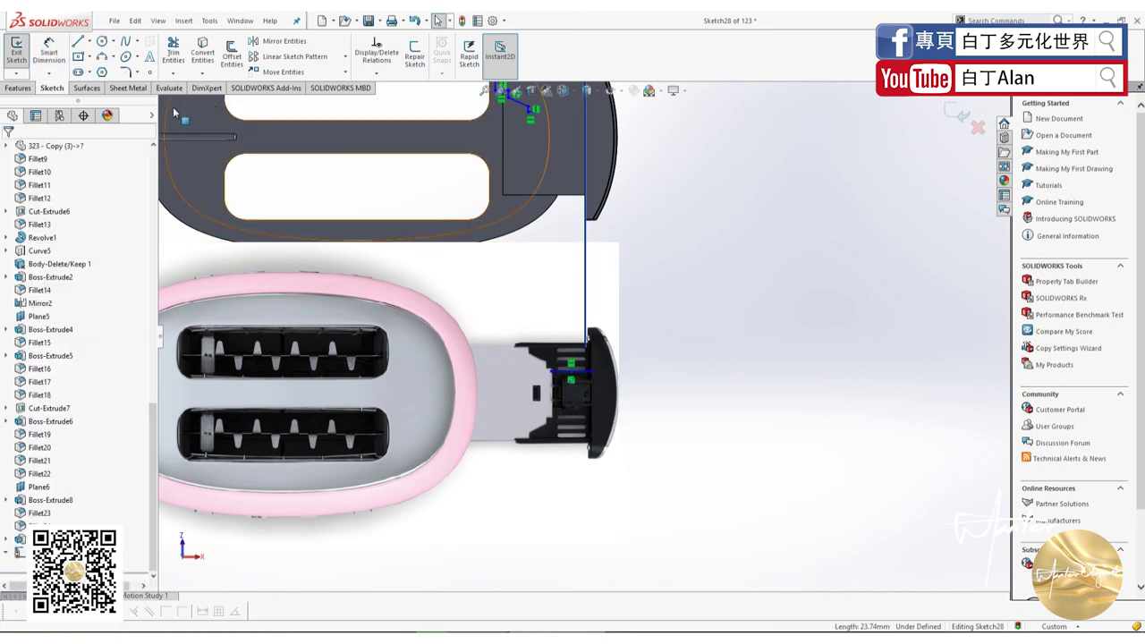
click(564, 376)
scroll(561, 394, up, 2)
key(Escape)
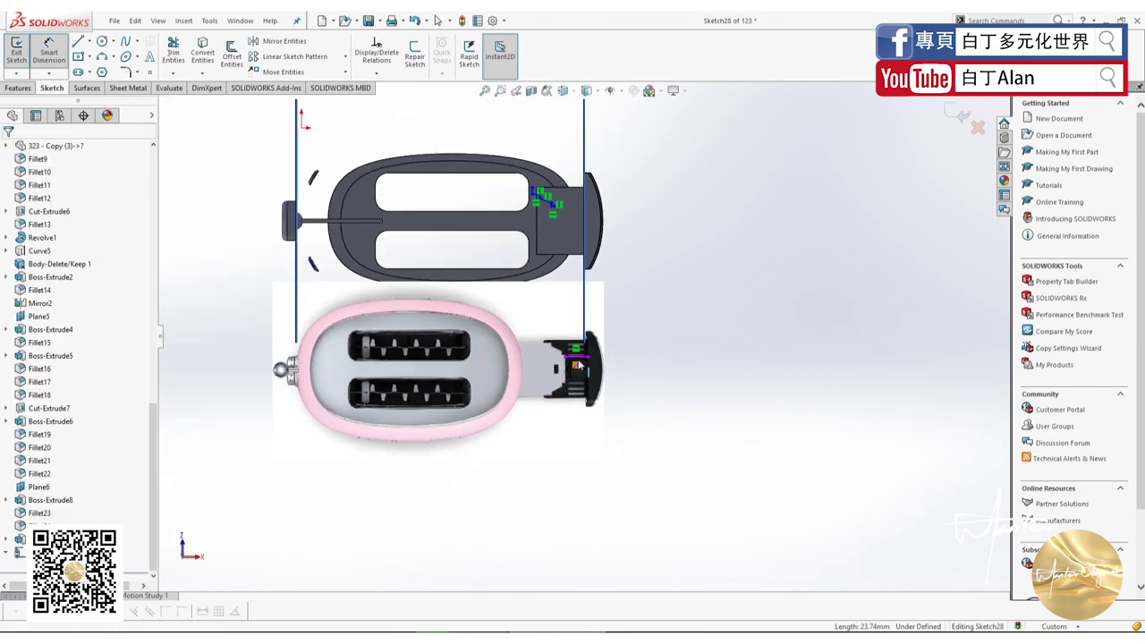
scroll(562, 385, down, 5)
click(556, 329)
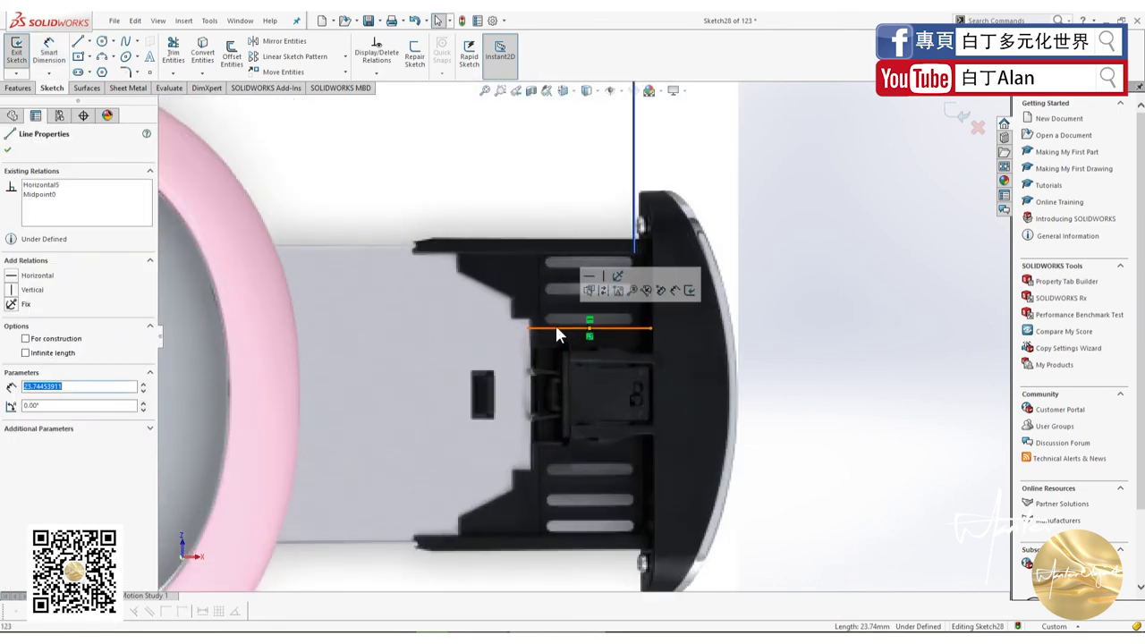
key(Delete)
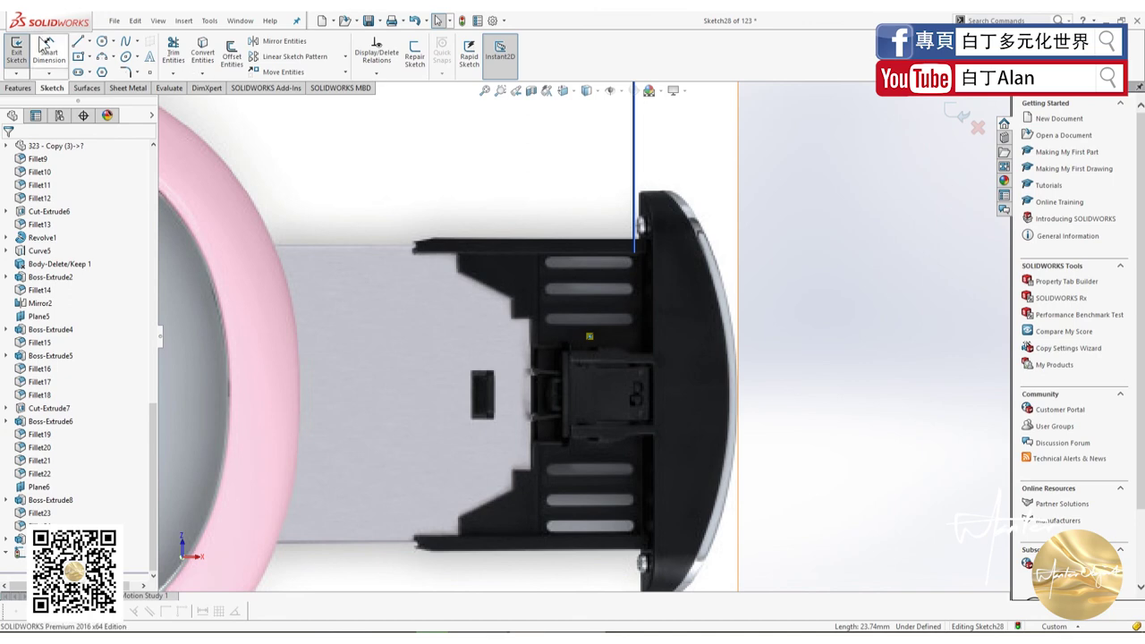
scroll(411, 371, up, 2)
- Dimension the short vertical line at 7 mm and the horizontal line at 8 mm
scroll(412, 372, up, 3)
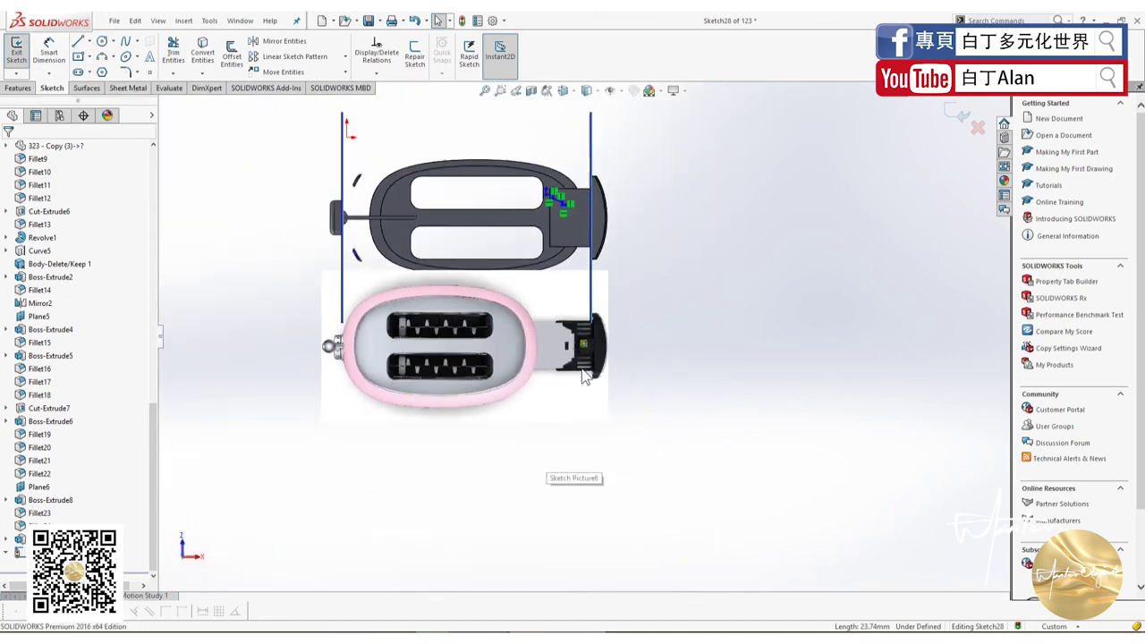
scroll(594, 264, down, 2)
scroll(594, 276, down, 3)
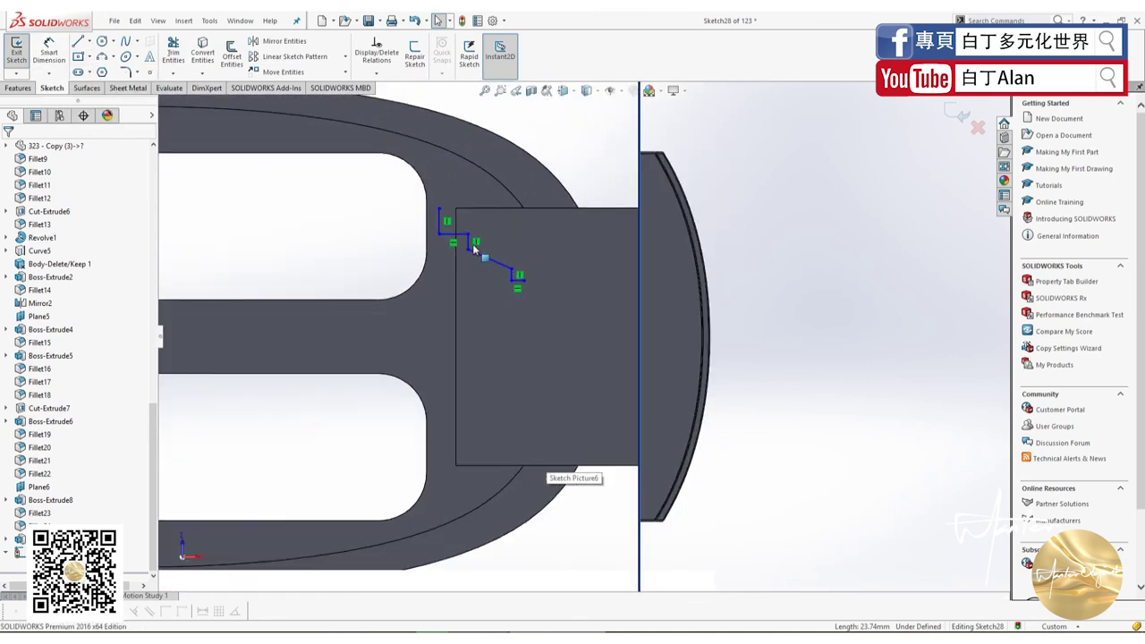
scroll(537, 306, up, 1)
scroll(587, 306, up, 2)
scroll(519, 313, down, 2)
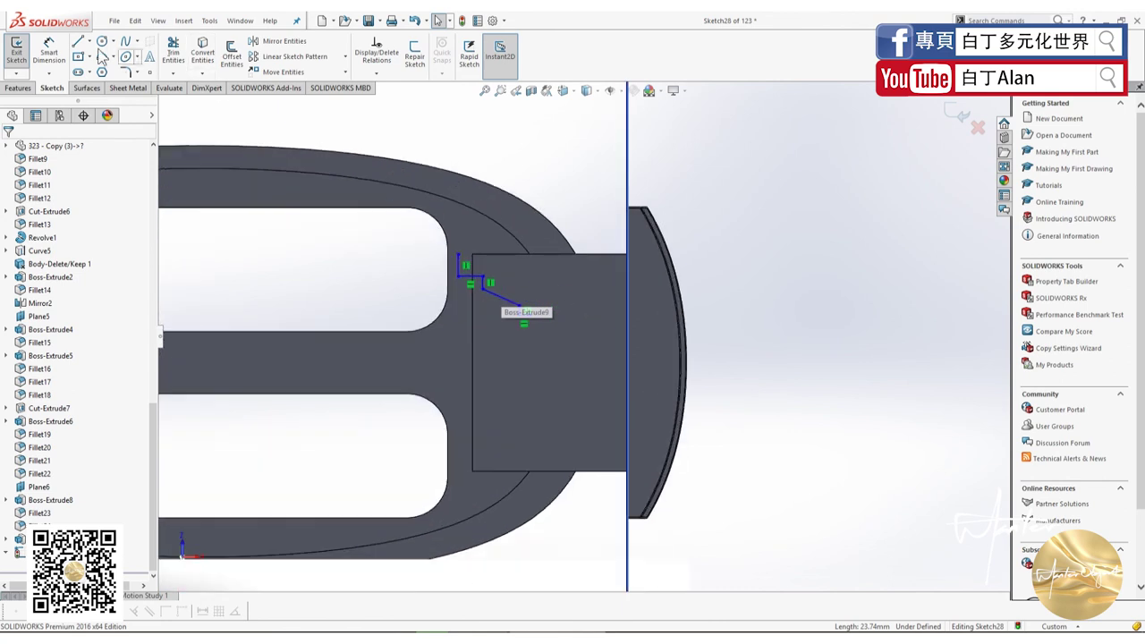
click(49, 49)
scroll(474, 267, down, 2)
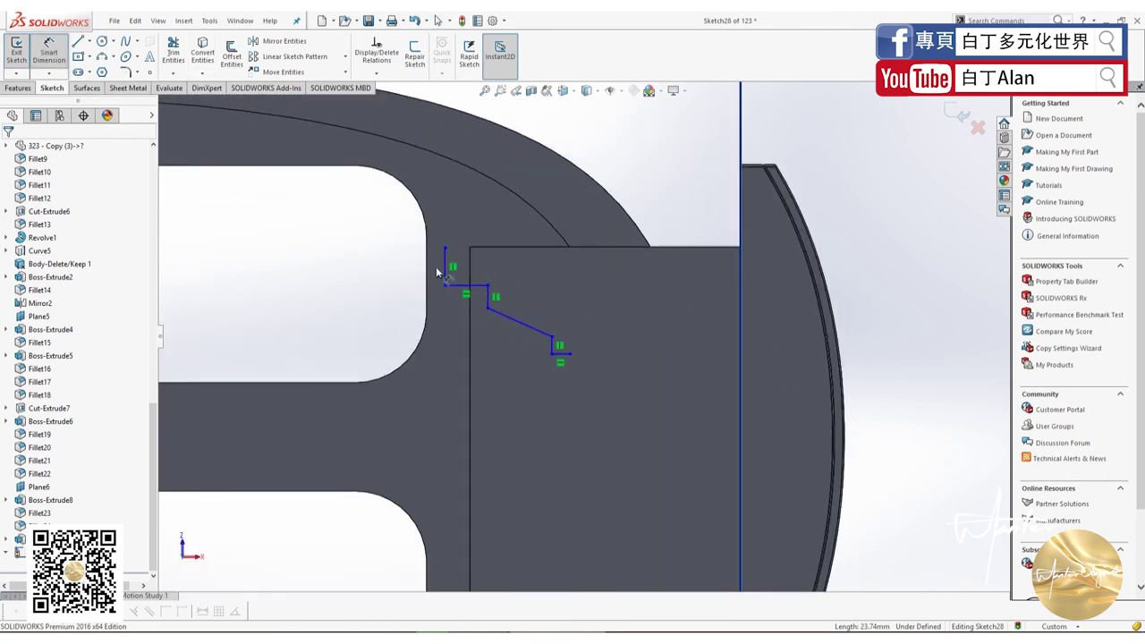
click(447, 268)
click(392, 277)
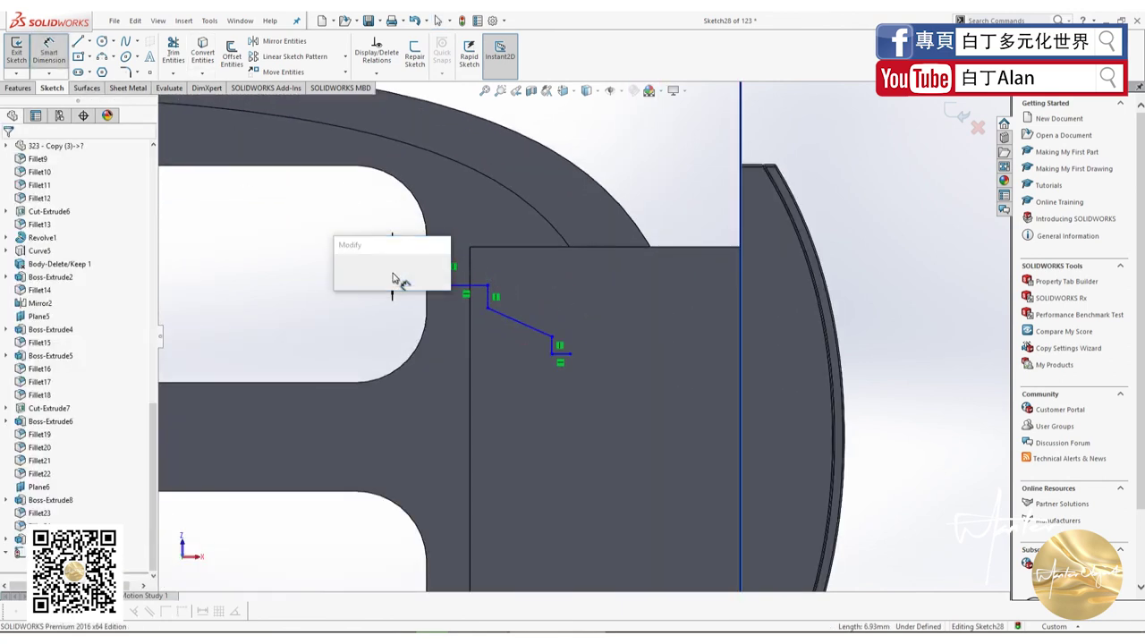
key(Return)
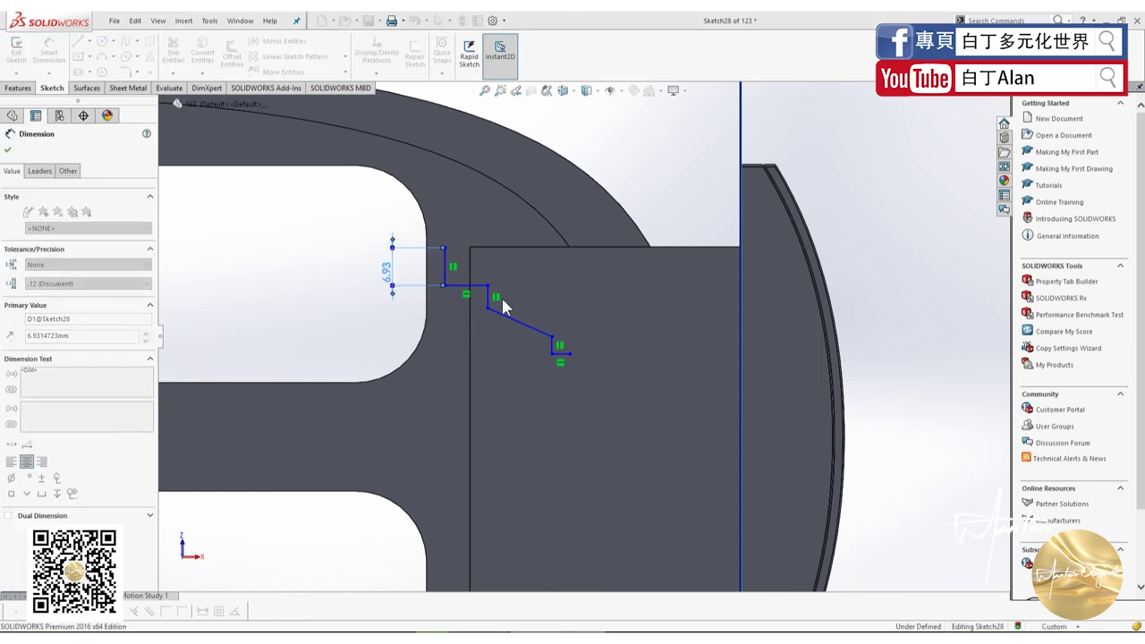
click(475, 285)
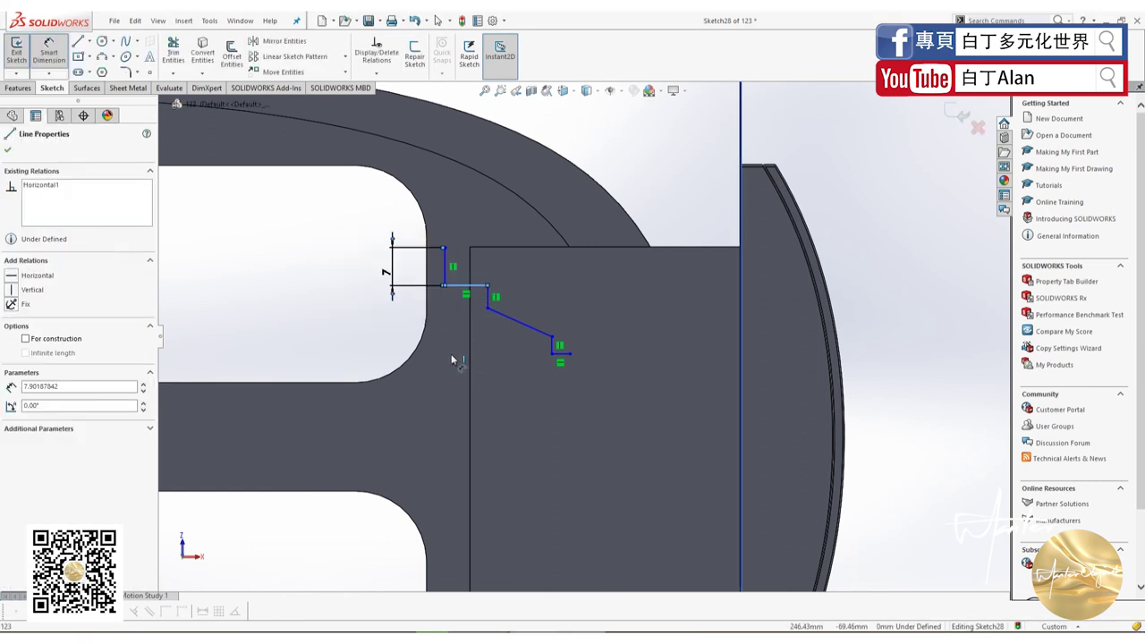
click(452, 356)
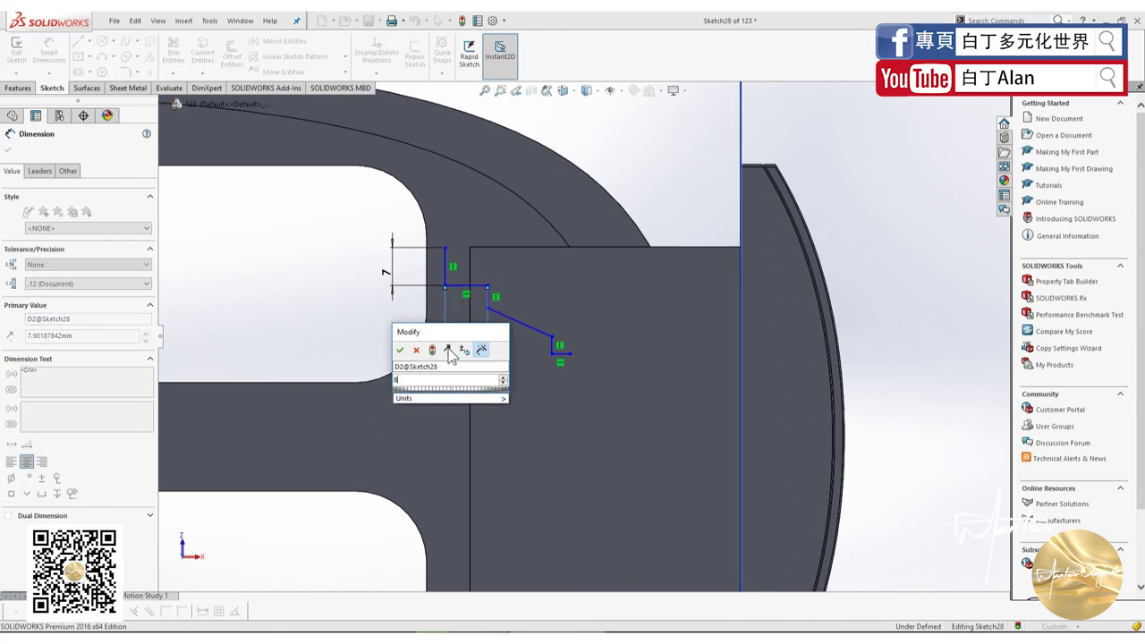
text(8)
key(Return)
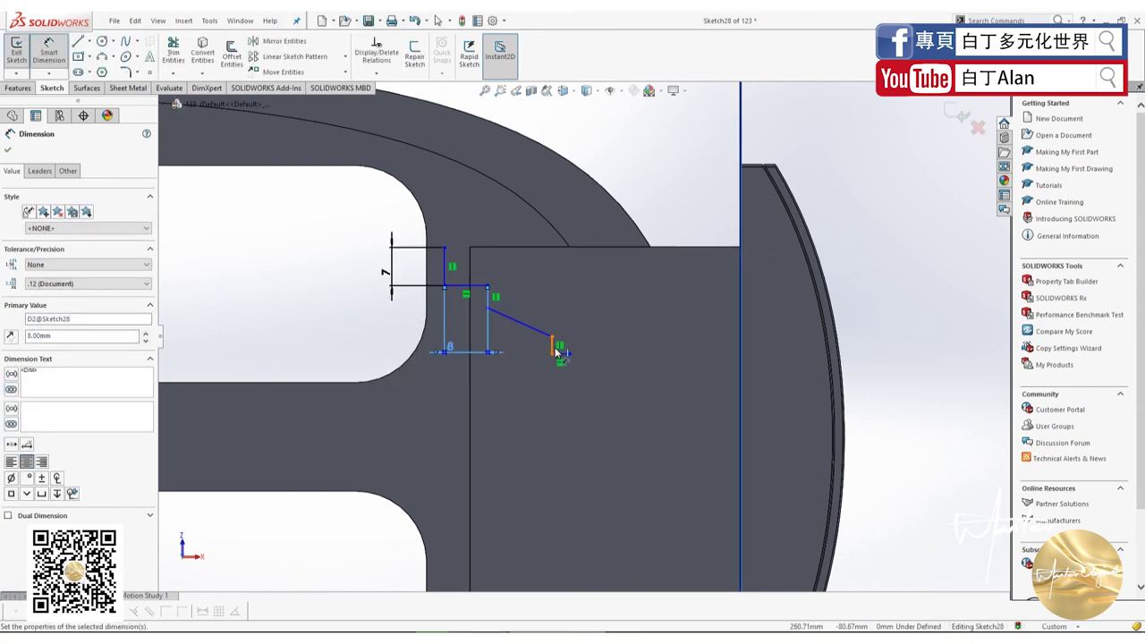
- Give the short vertical line and the bottom horizontal line 3 mm dimensions each
drag(555, 351, 524, 356)
click(524, 356)
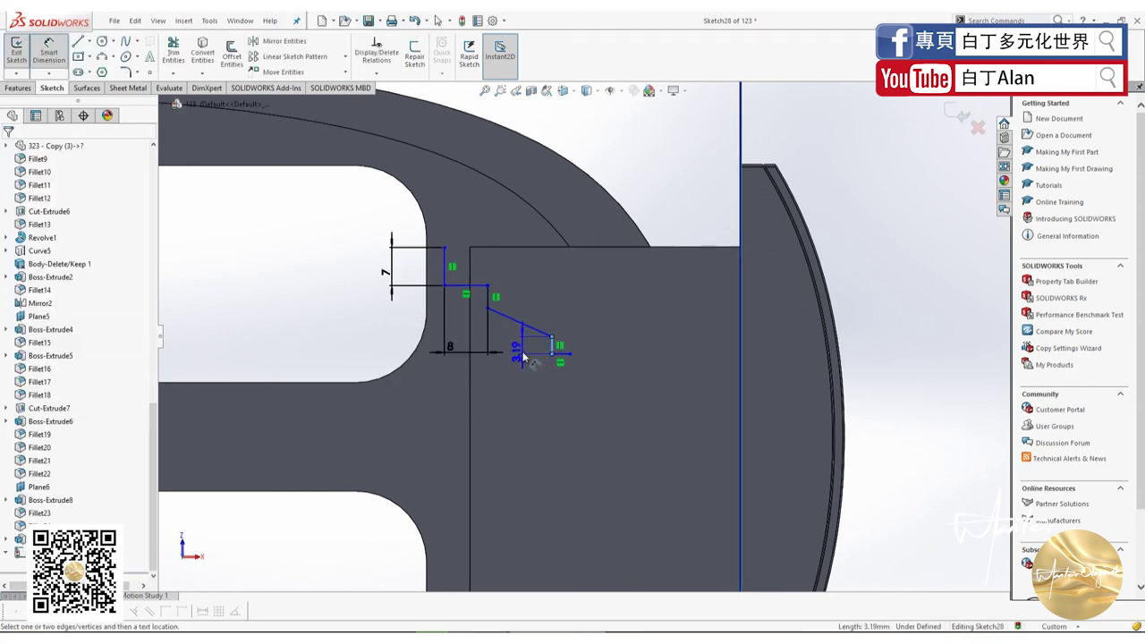
text(3)
key(Return)
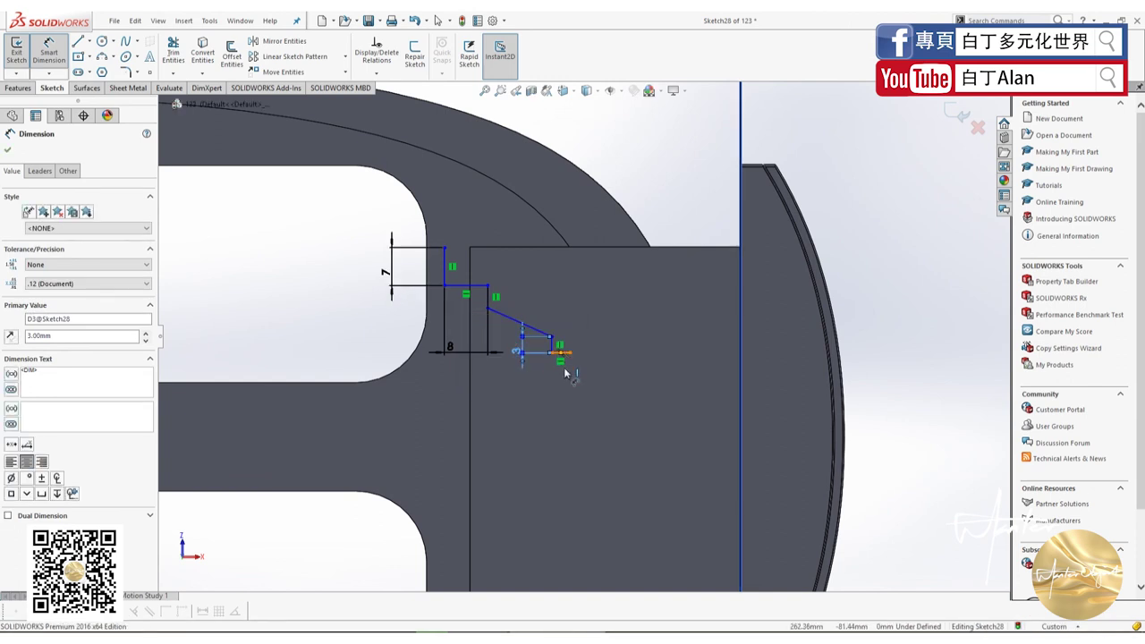
click(555, 354)
click(565, 393)
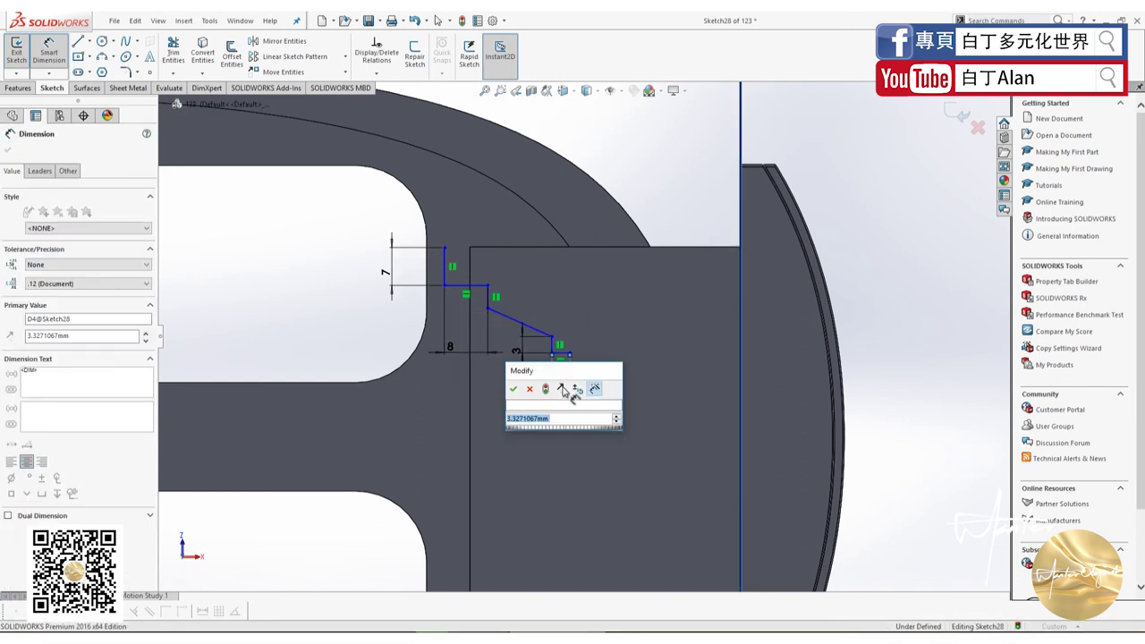
text(3)
key(Return)
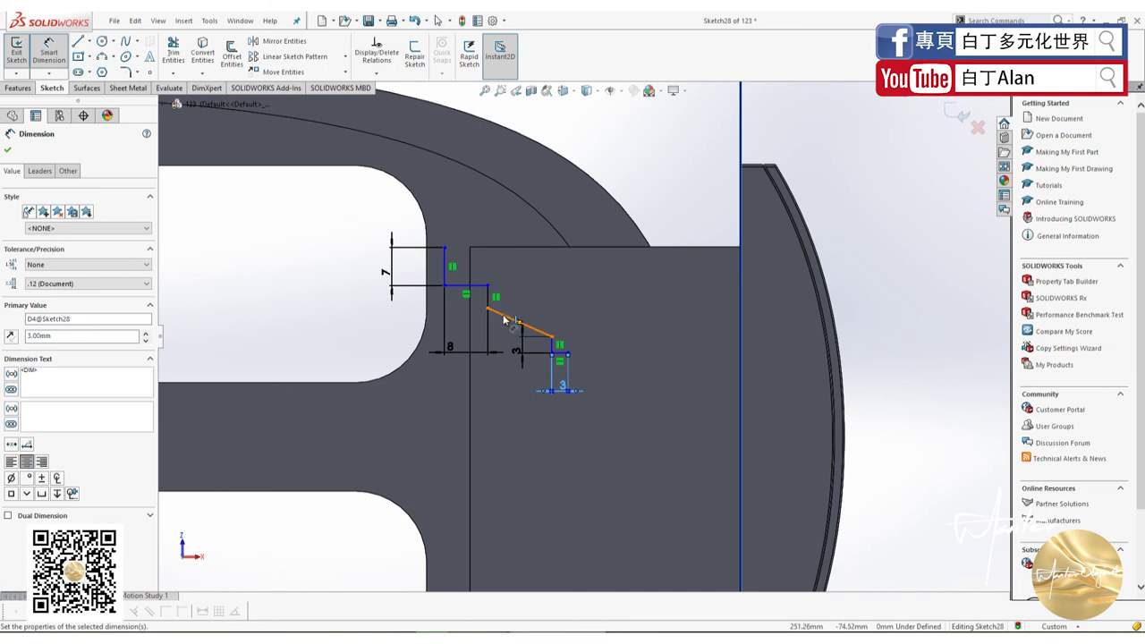
- Set the angle between the sloped edge and the vertical line to 110°
drag(505, 315, 487, 300)
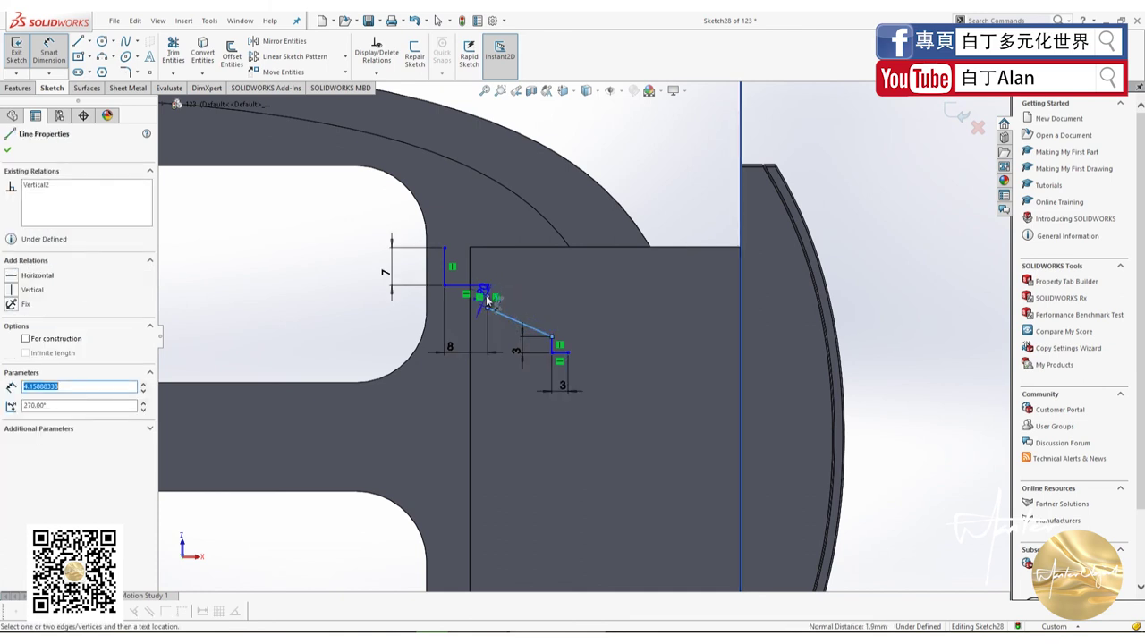
key(Escape)
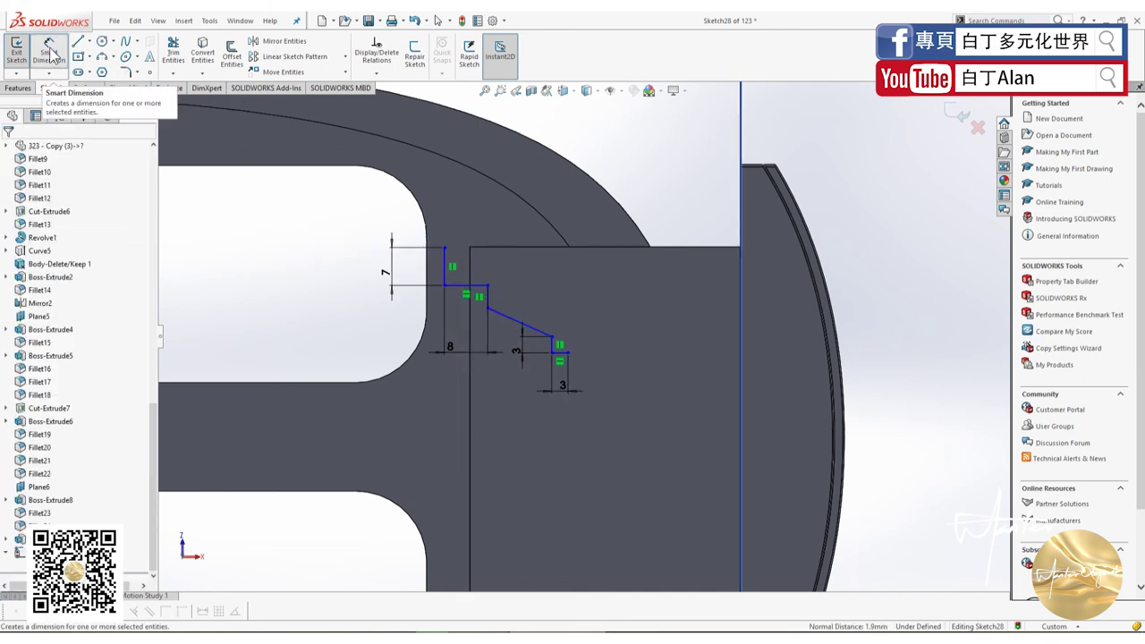
scroll(421, 221, down, 3)
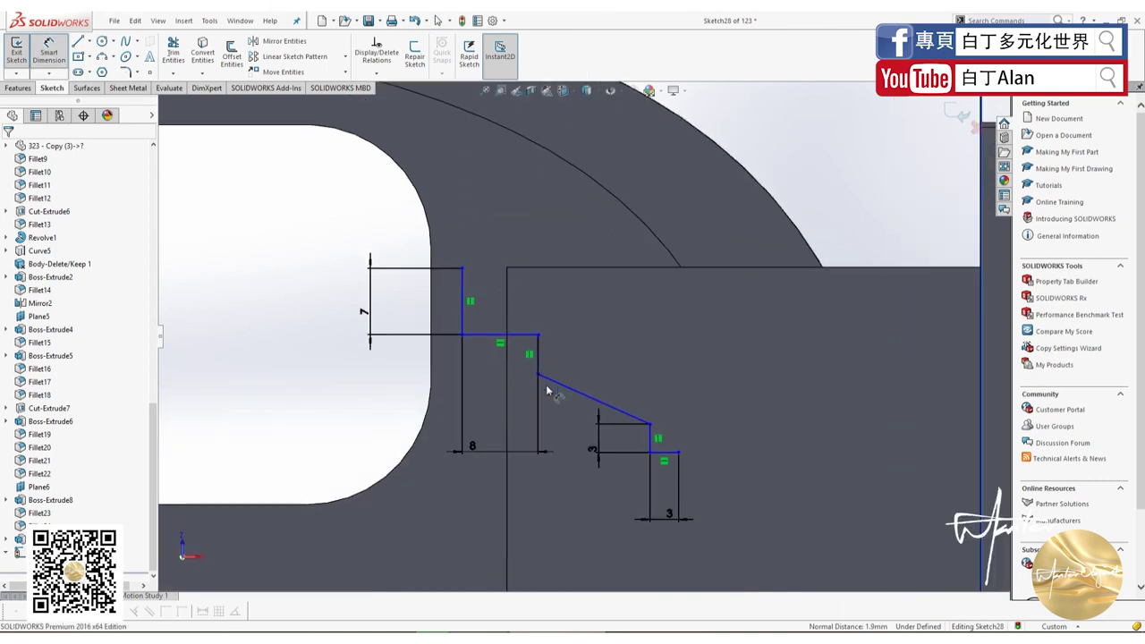
click(554, 384)
click(573, 390)
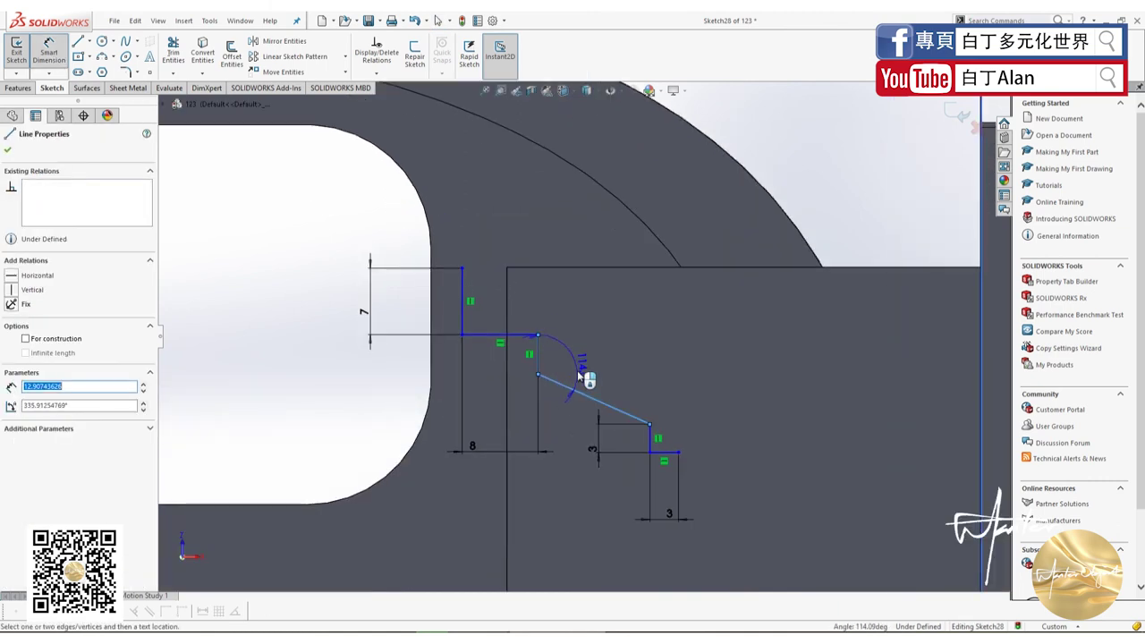
click(593, 382)
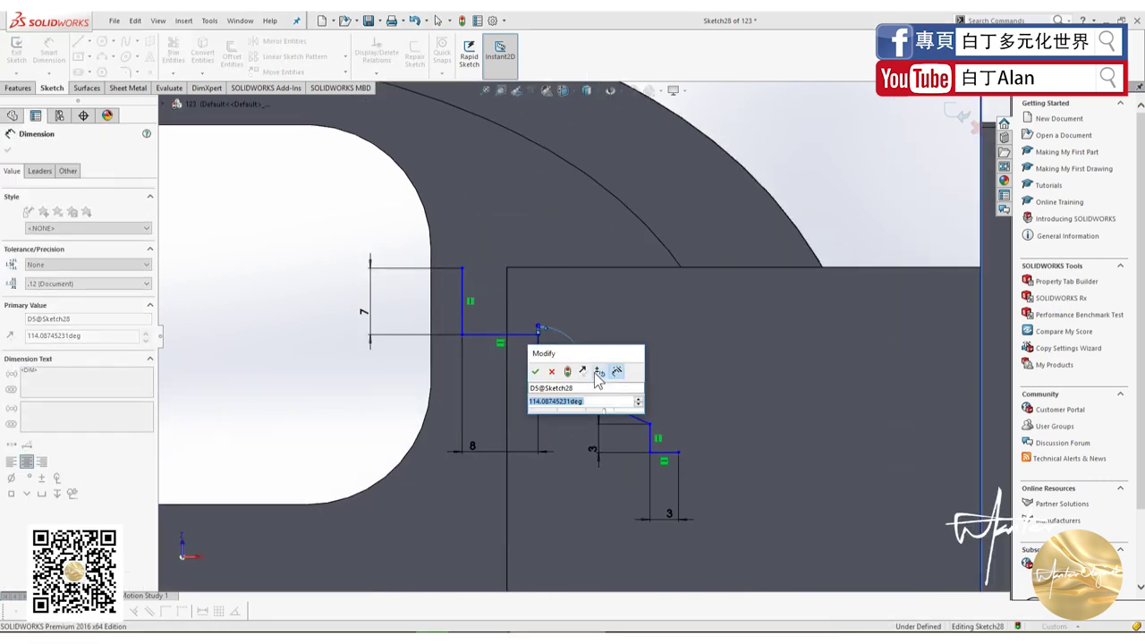
text(110)
key(Return)
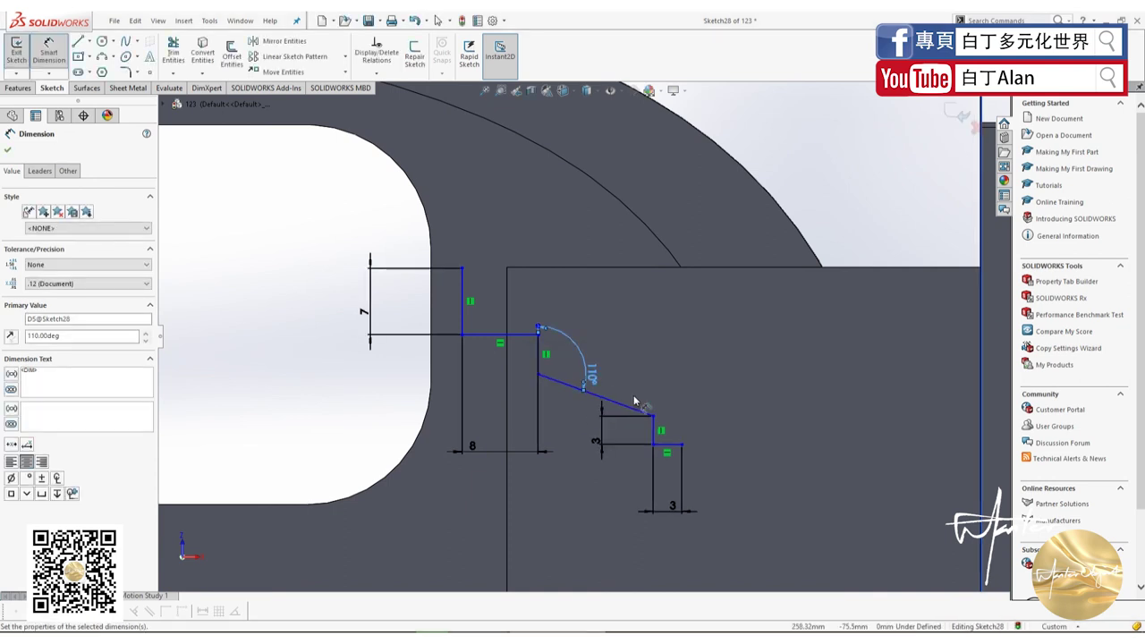
click(88, 41)
- Draw a horizontal construction centerline from the tray's outer edge leftward across the tray
click(99, 72)
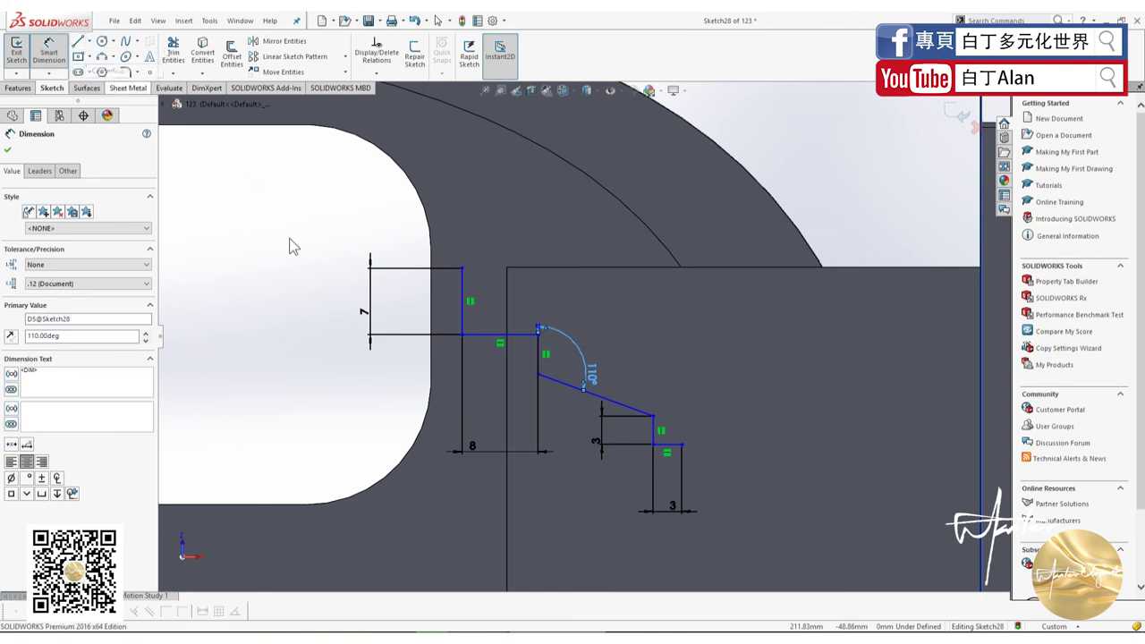
scroll(335, 319, down, 2)
scroll(334, 332, up, 3)
scroll(371, 355, up, 3)
scroll(662, 421, down, 2)
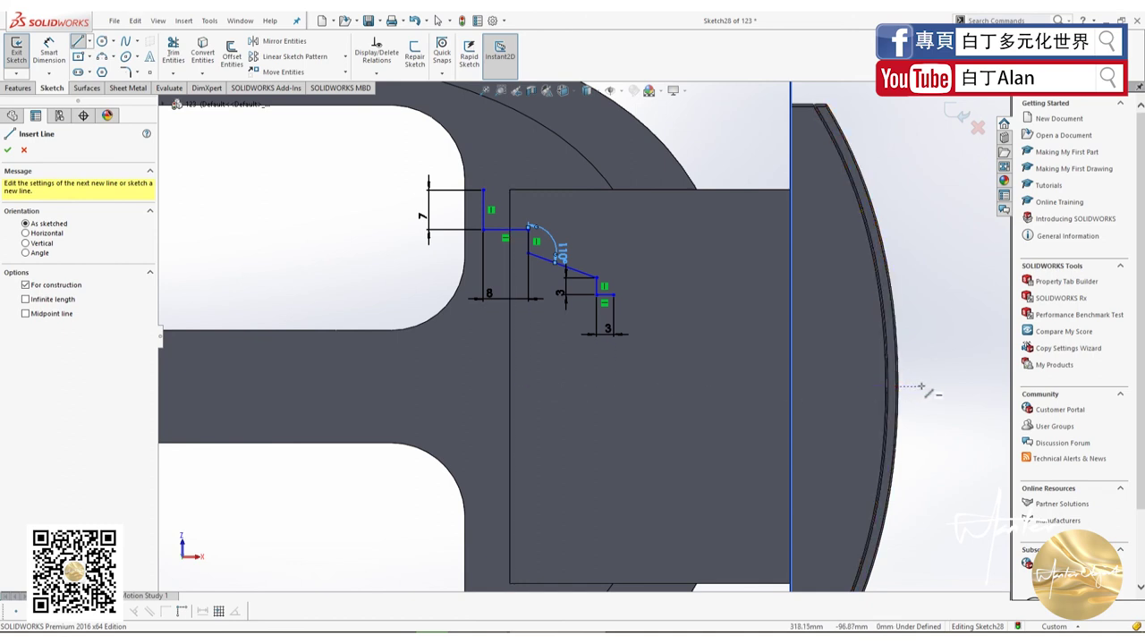
click(895, 386)
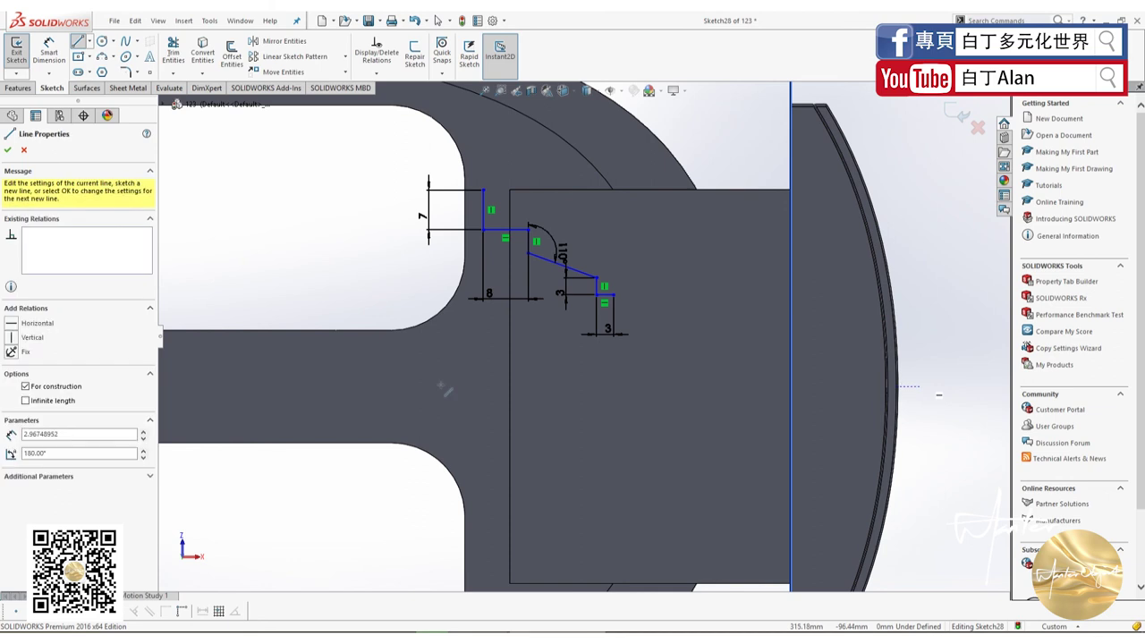
click(311, 387)
key(Escape)
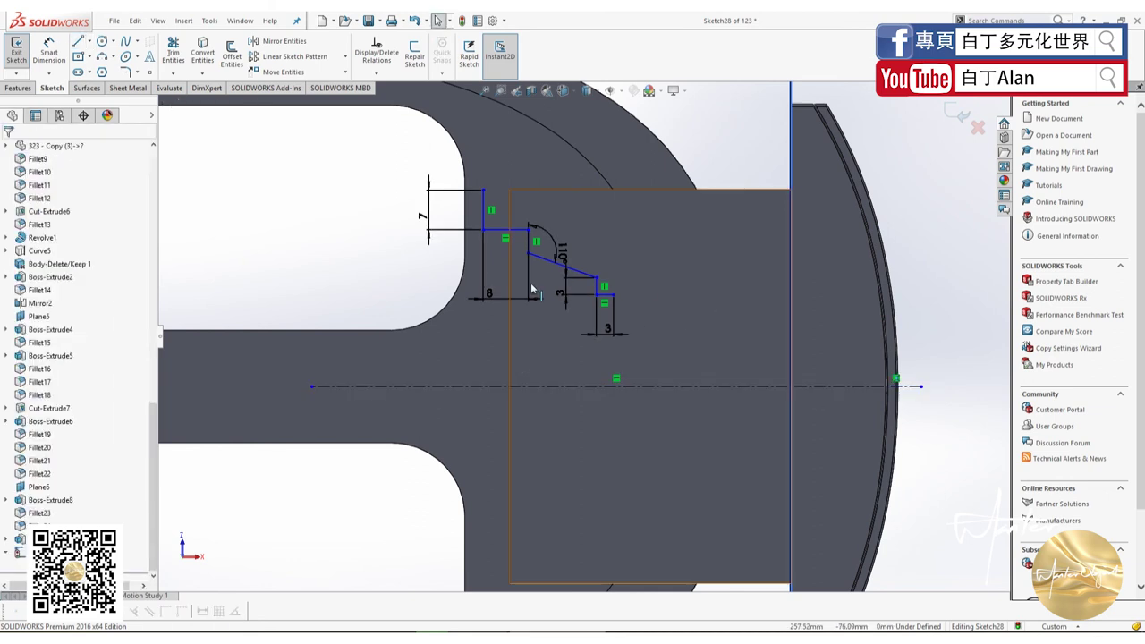
scroll(532, 288, up, 3)
scroll(535, 295, up, 3)
- Draw a vertical sketch line over the clip opening in the photo
scroll(540, 308, up, 1)
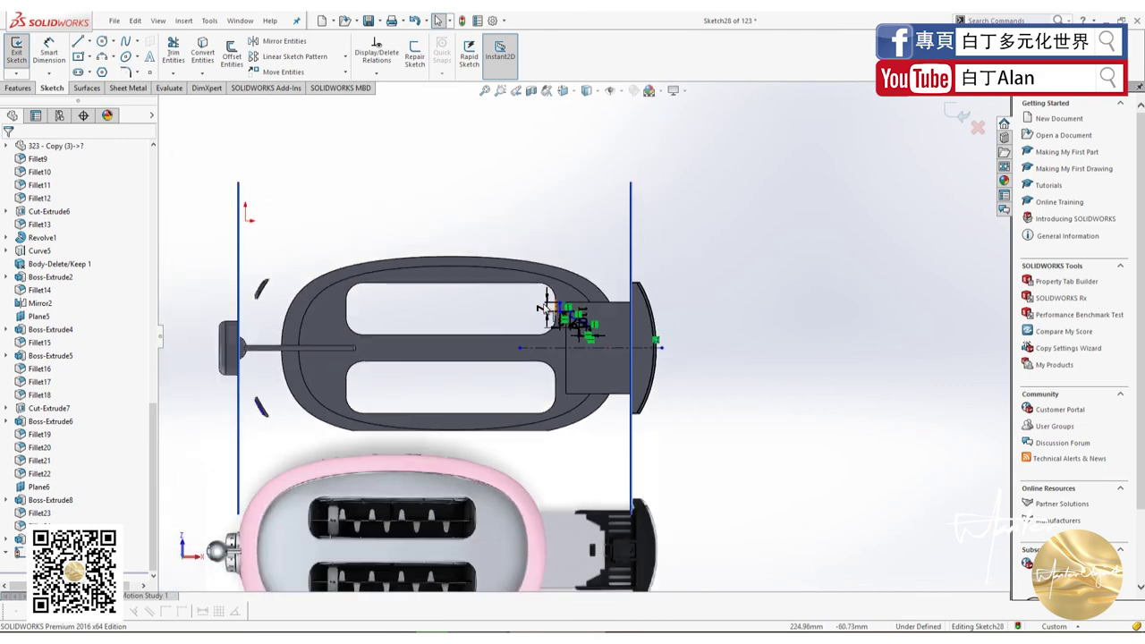
scroll(568, 356, down, 2)
click(79, 41)
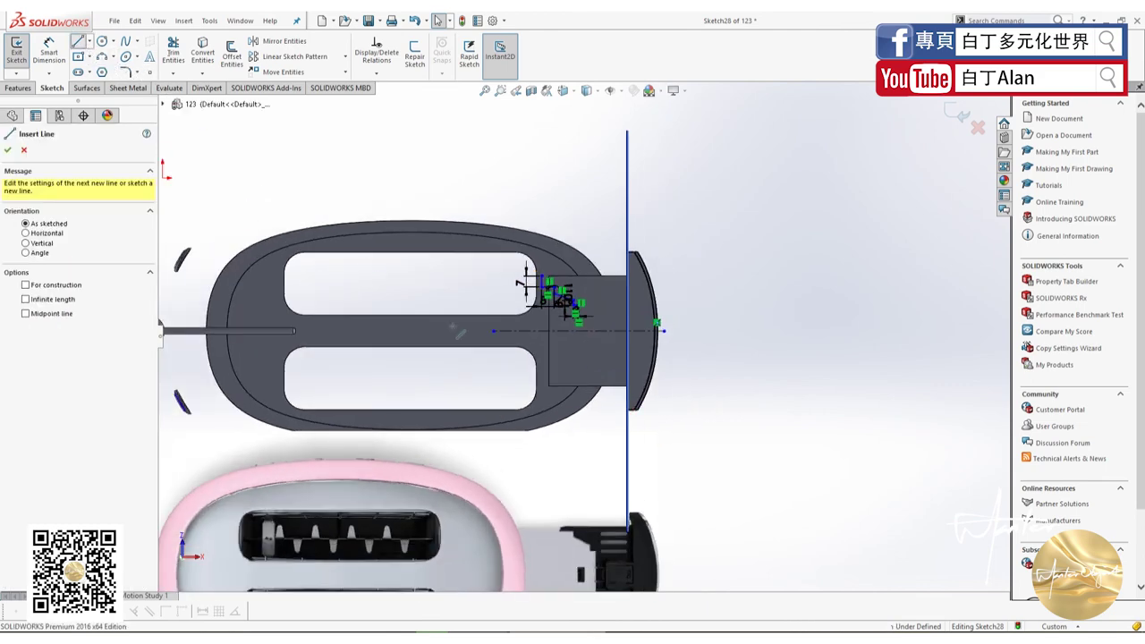
scroll(639, 483, up, 1)
scroll(644, 492, down, 3)
scroll(563, 497, down, 2)
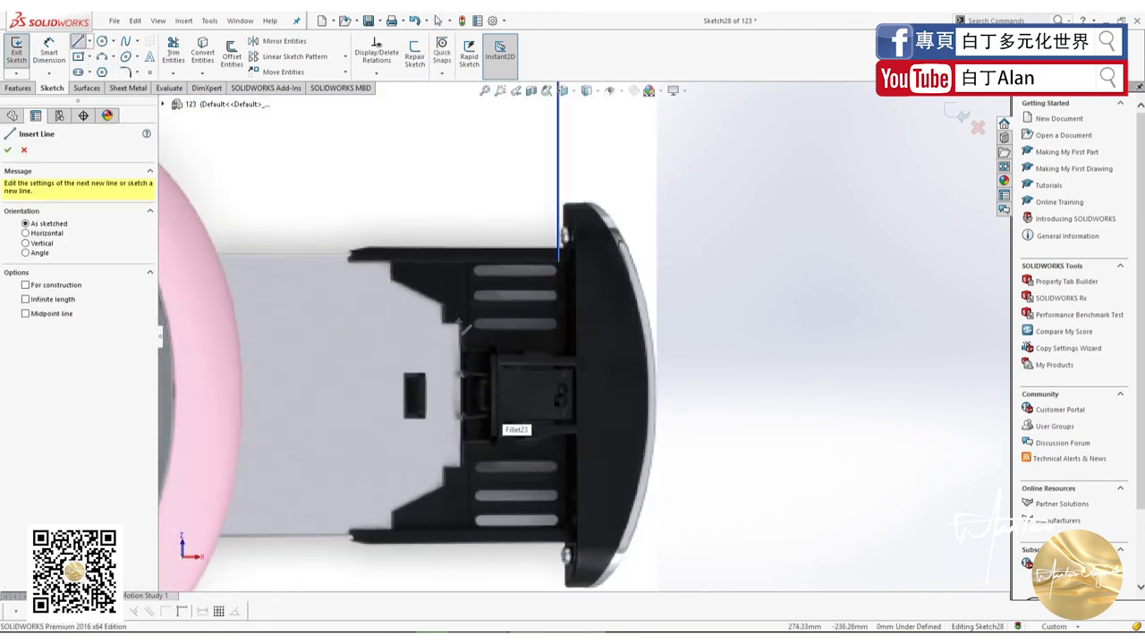
click(460, 324)
click(462, 472)
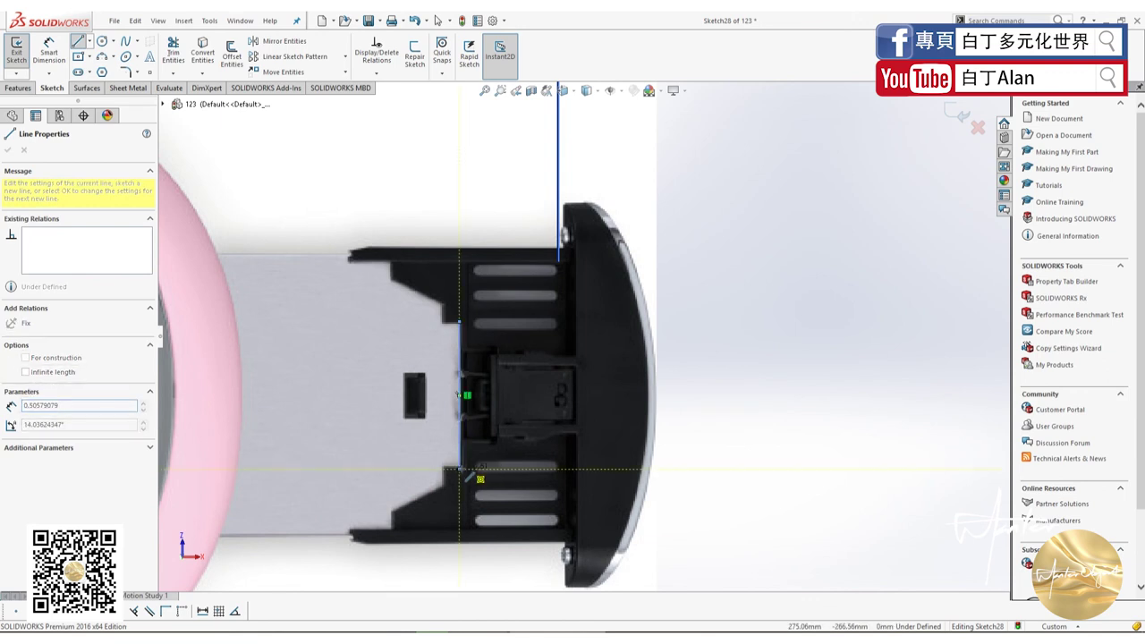
- Check the new line's length with Smart Dimension, about 30.30 mm
click(49, 49)
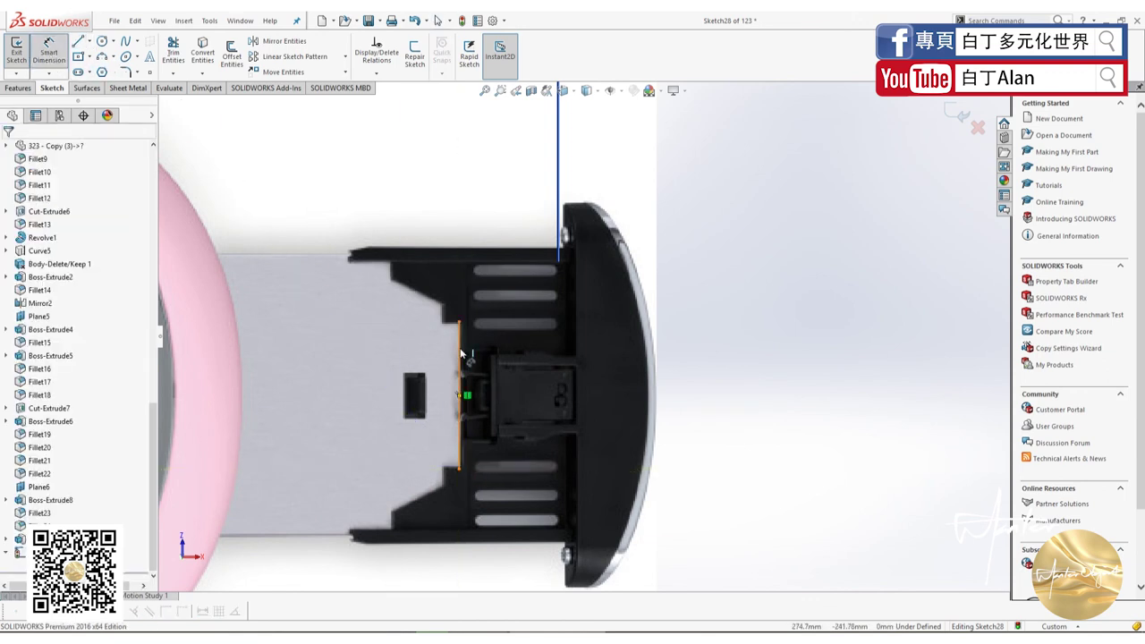
click(461, 355)
scroll(488, 359, up, 2)
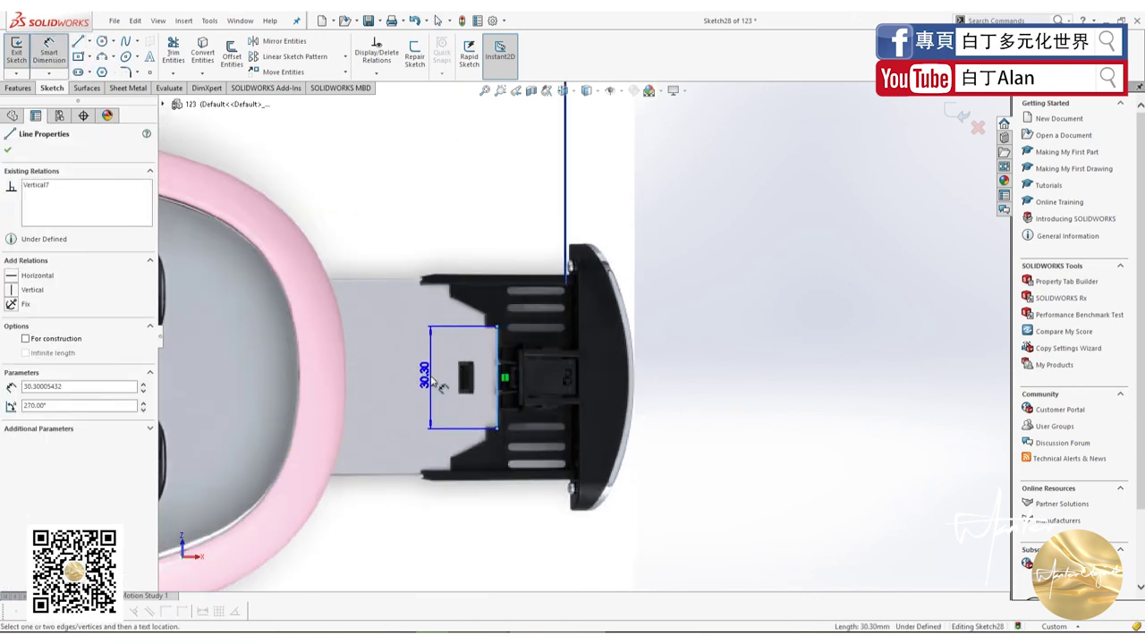
key(Escape)
click(497, 356)
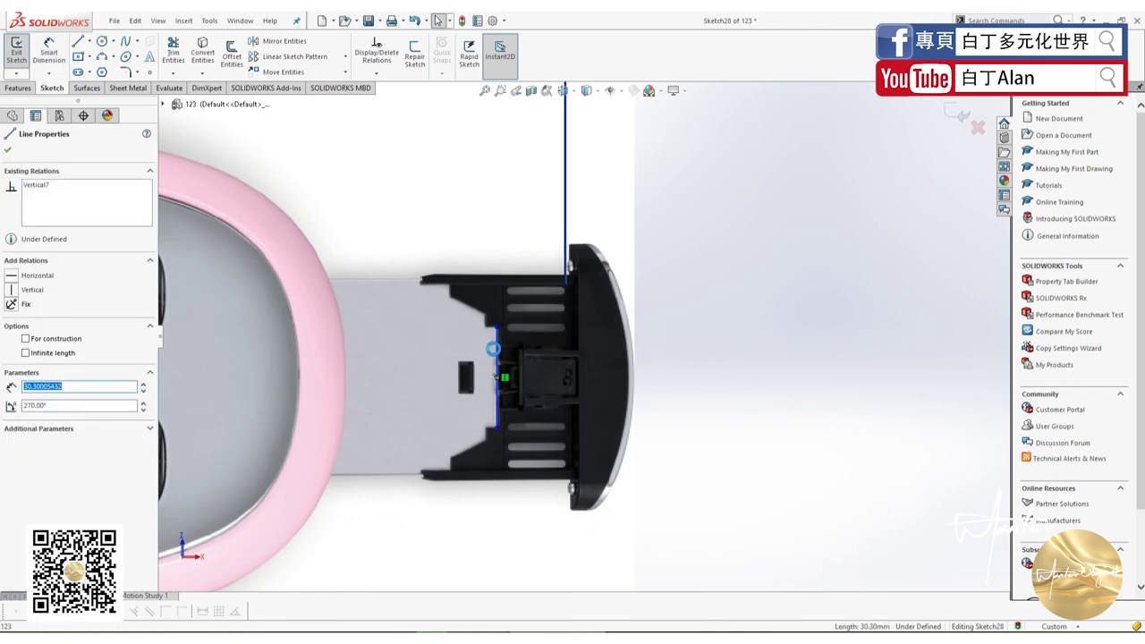
key(Escape)
scroll(506, 413, up, 5)
scroll(556, 247, down, 3)
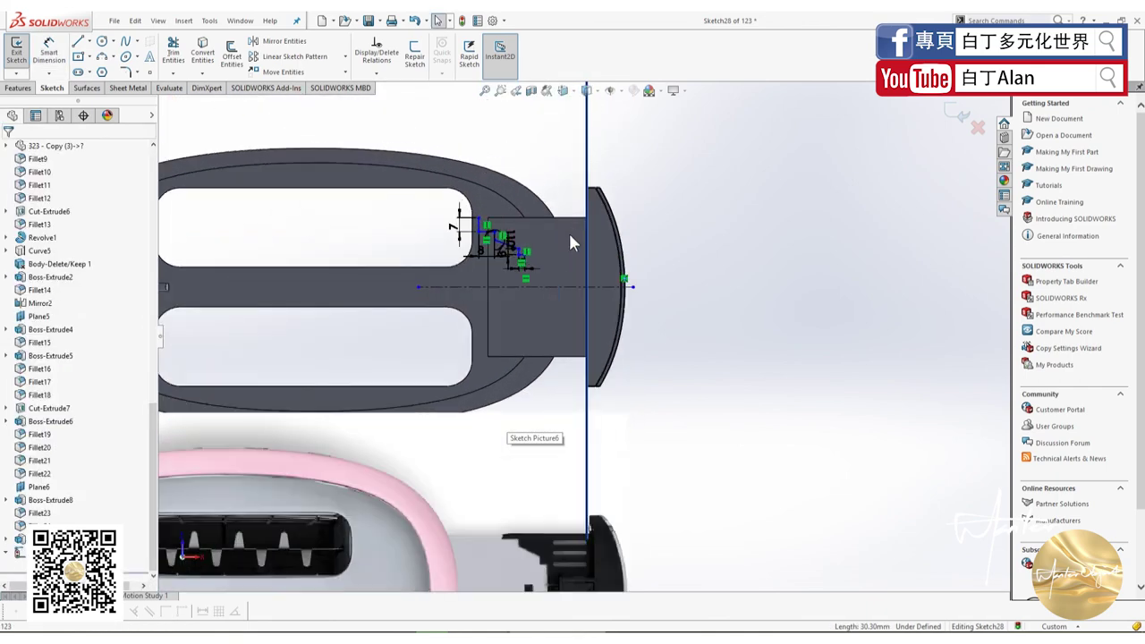
scroll(568, 231, down, 3)
- Draw a vertical line down from the centerline and dimension its length to 30 mm
key(l)
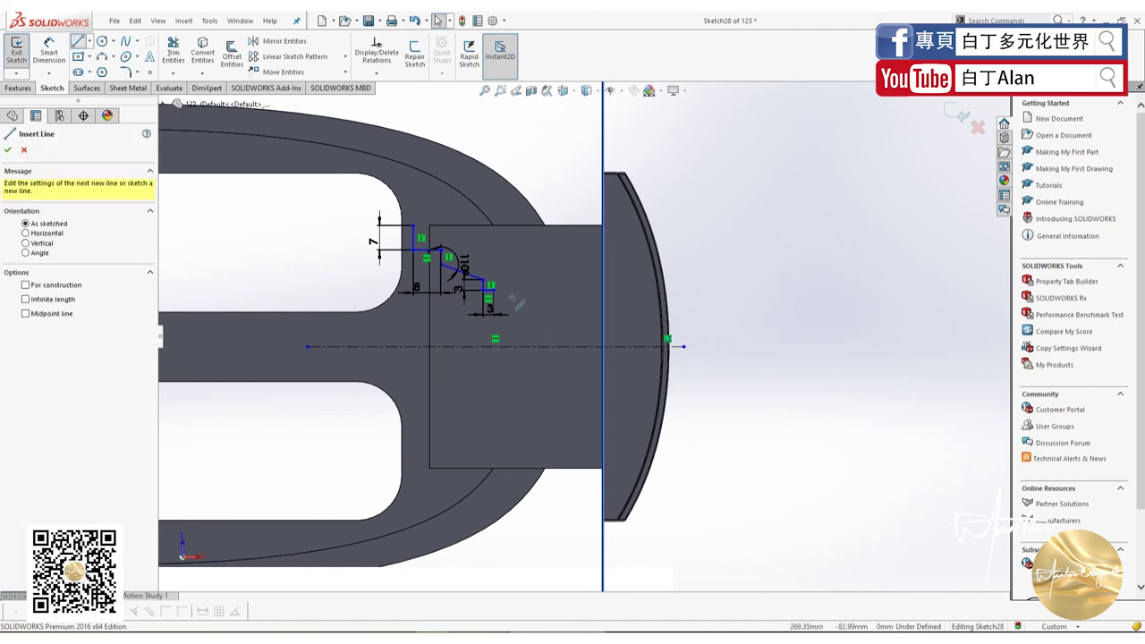
click(496, 346)
click(493, 387)
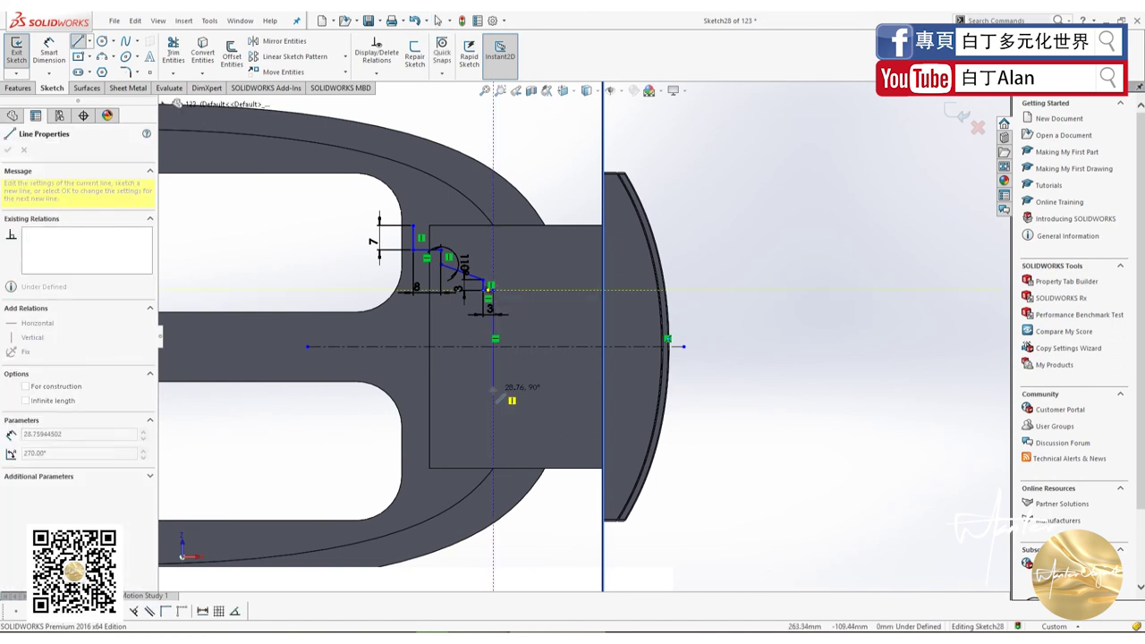
key(Escape)
click(49, 50)
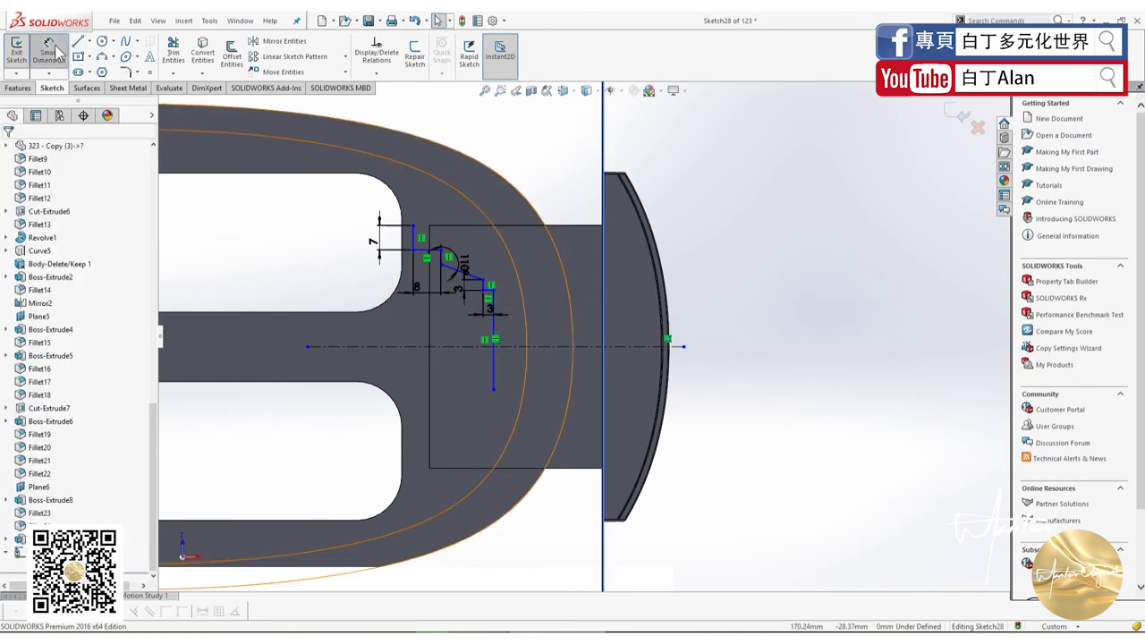
click(493, 358)
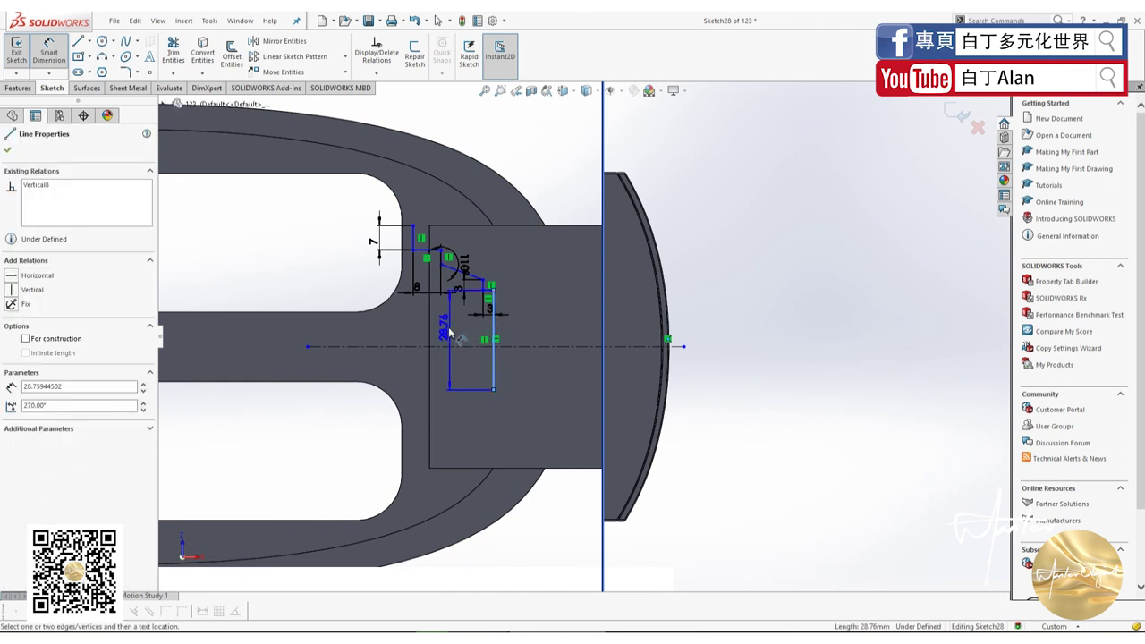
click(452, 335)
text(30)
key(Return)
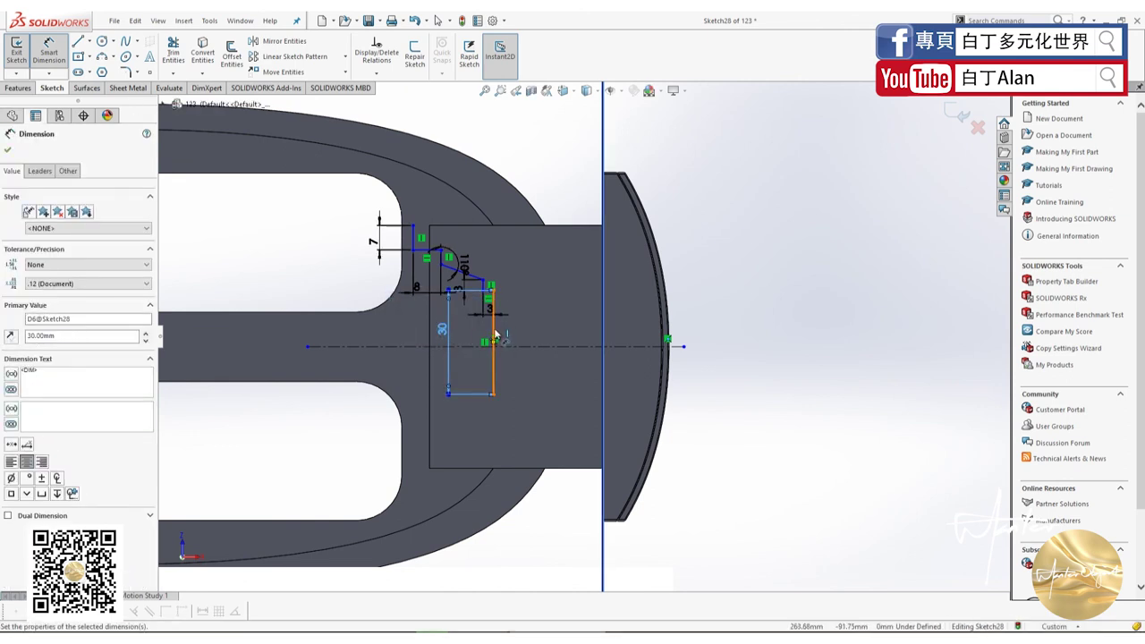
- Dimension the vertical line 23 mm from the tray's edge line
click(495, 337)
click(602, 315)
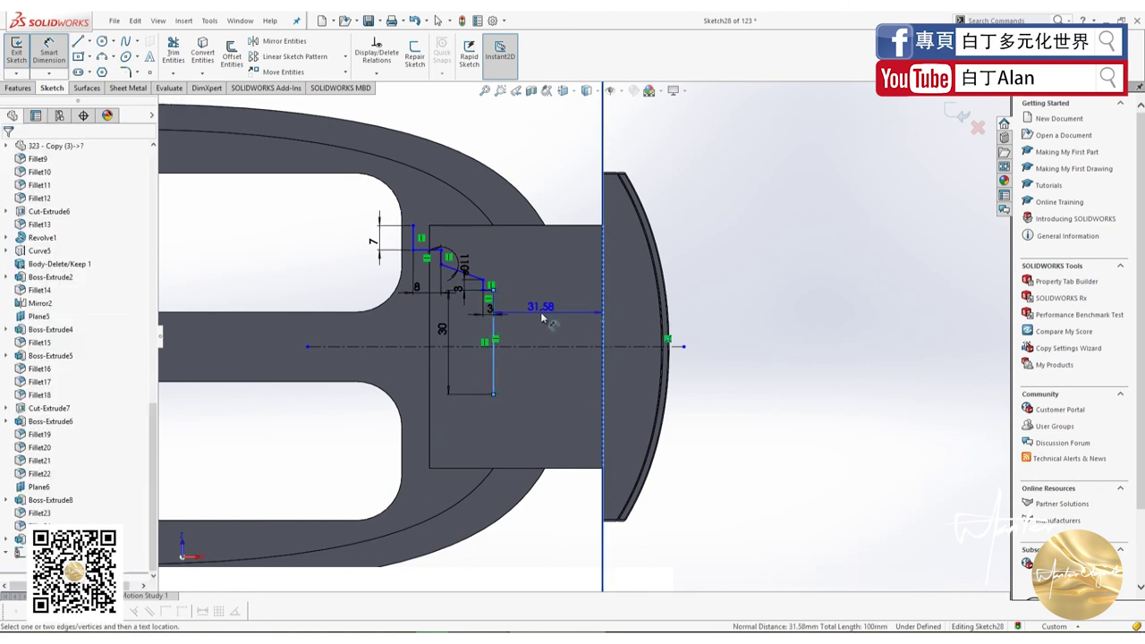
click(543, 319)
key(Return)
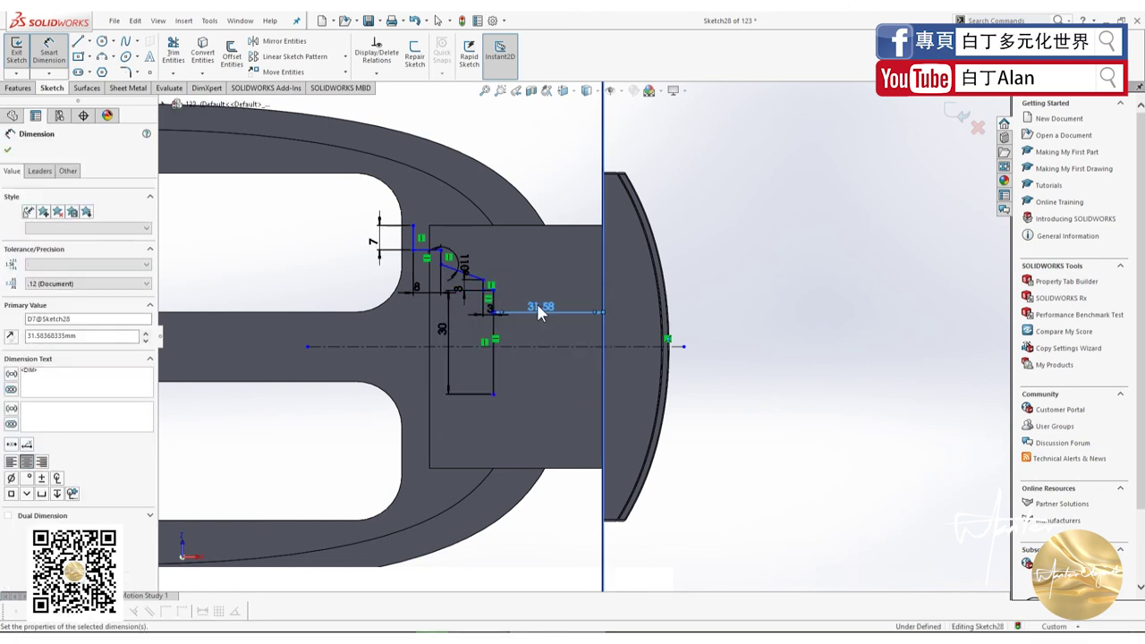
- Set the profile's offset from the centerline to 15 mm
scroll(529, 275, down, 2)
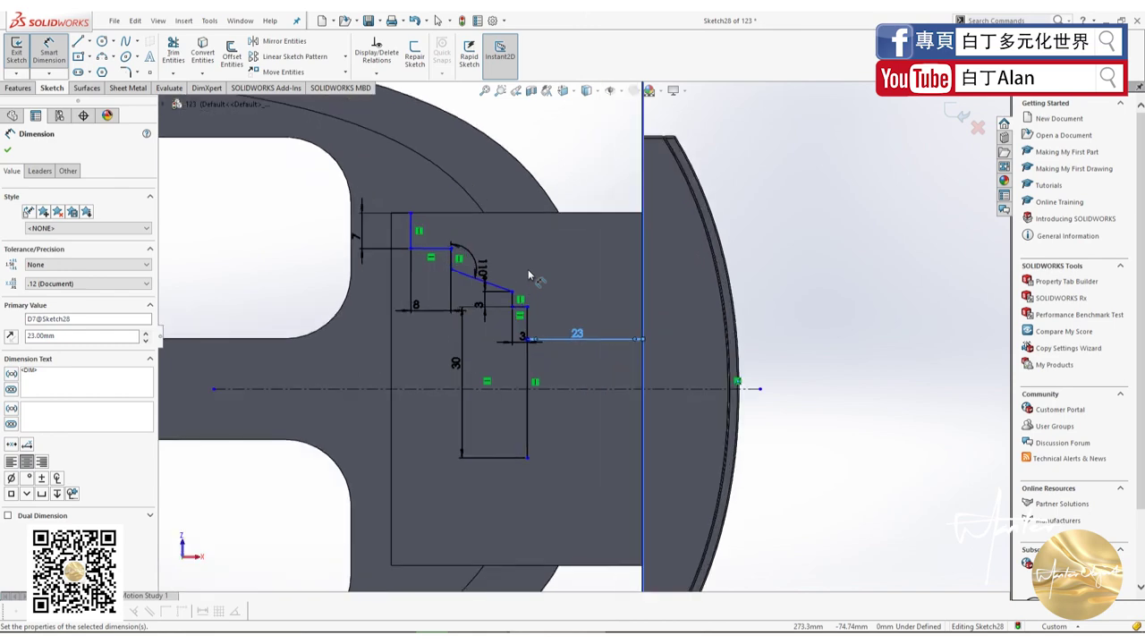
scroll(543, 338, up, 2)
scroll(542, 331, up, 2)
scroll(543, 317, up, 1)
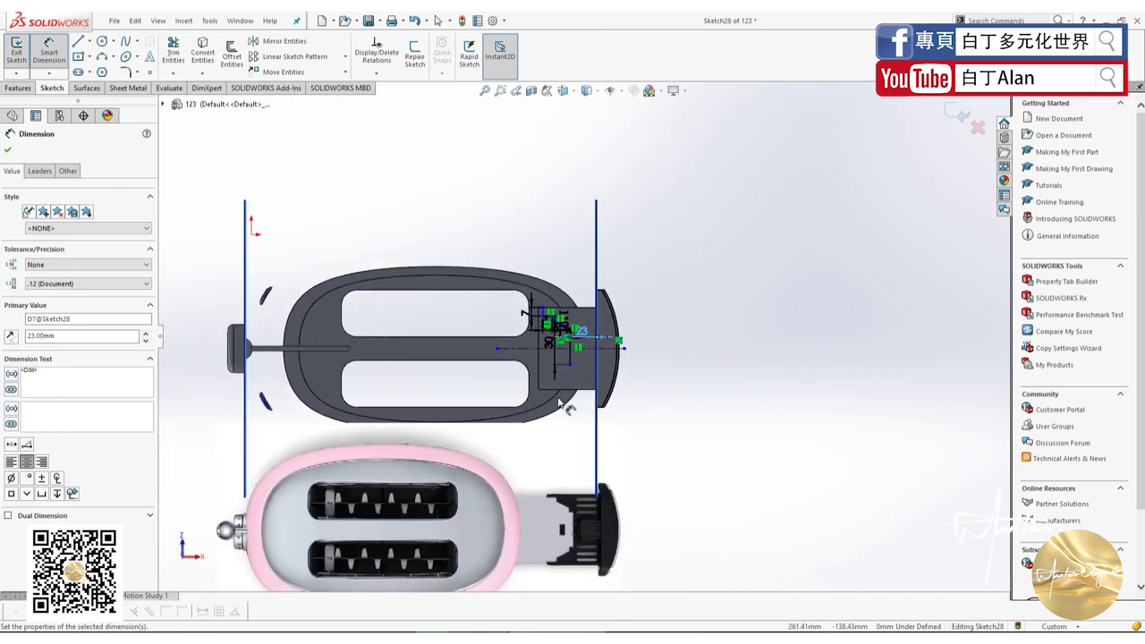
scroll(544, 305, down, 2)
scroll(543, 304, down, 2)
scroll(545, 410, up, 3)
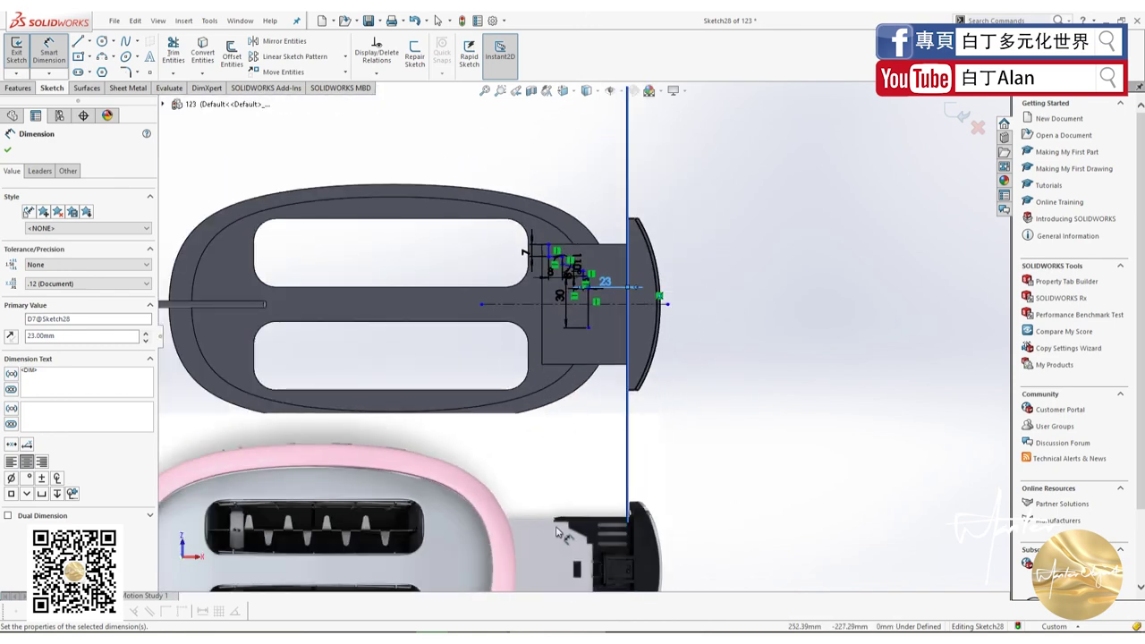
scroll(572, 375, up, 1)
scroll(577, 345, down, 2)
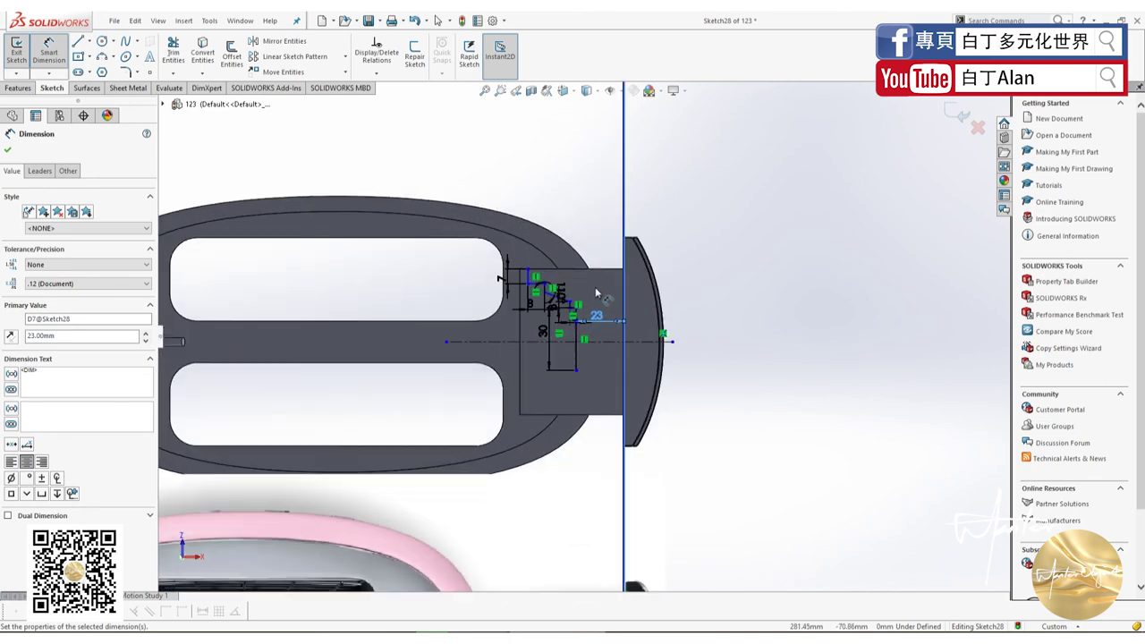
scroll(577, 344, down, 2)
scroll(577, 342, down, 2)
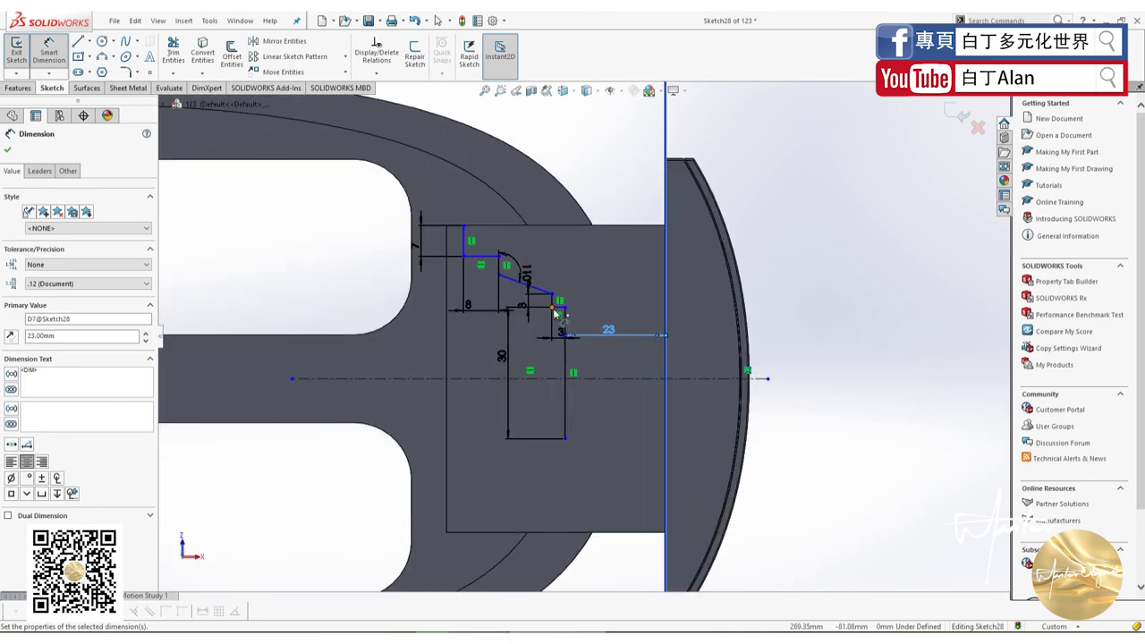
click(590, 377)
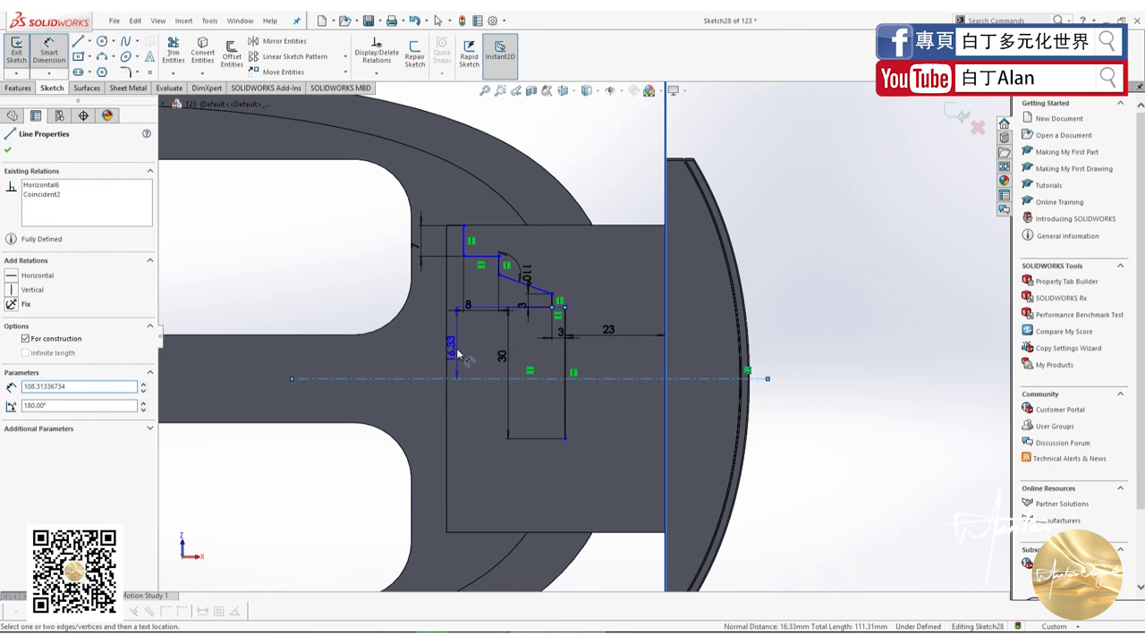
click(458, 355)
text(15)
key(Return)
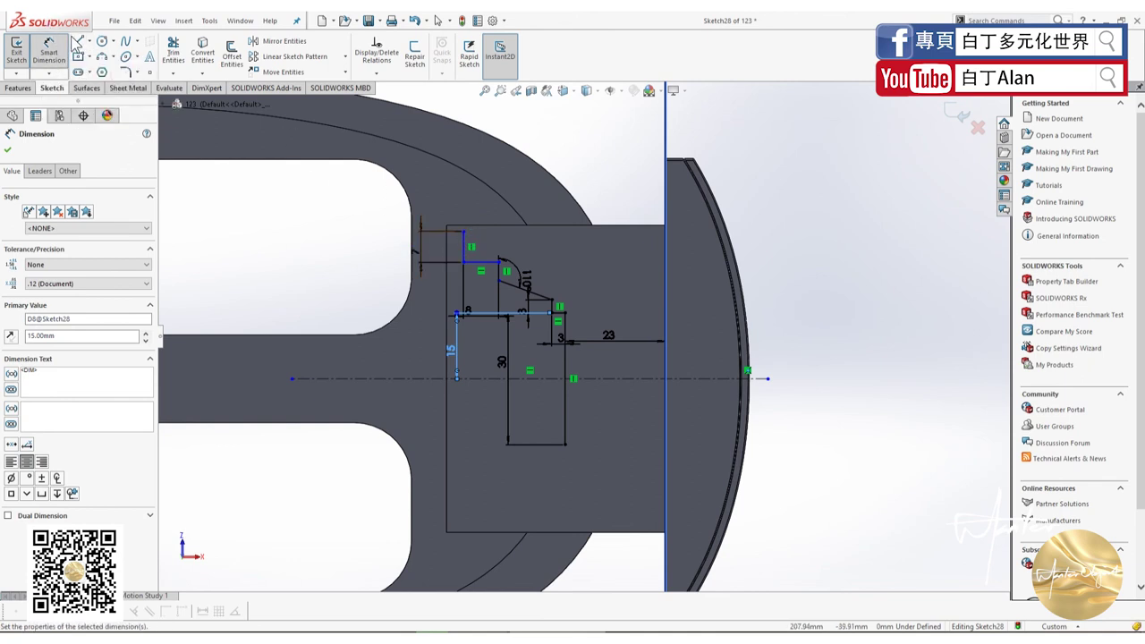
- Draw a horizontal line leftward from the profile's top corner
key(l)
click(464, 232)
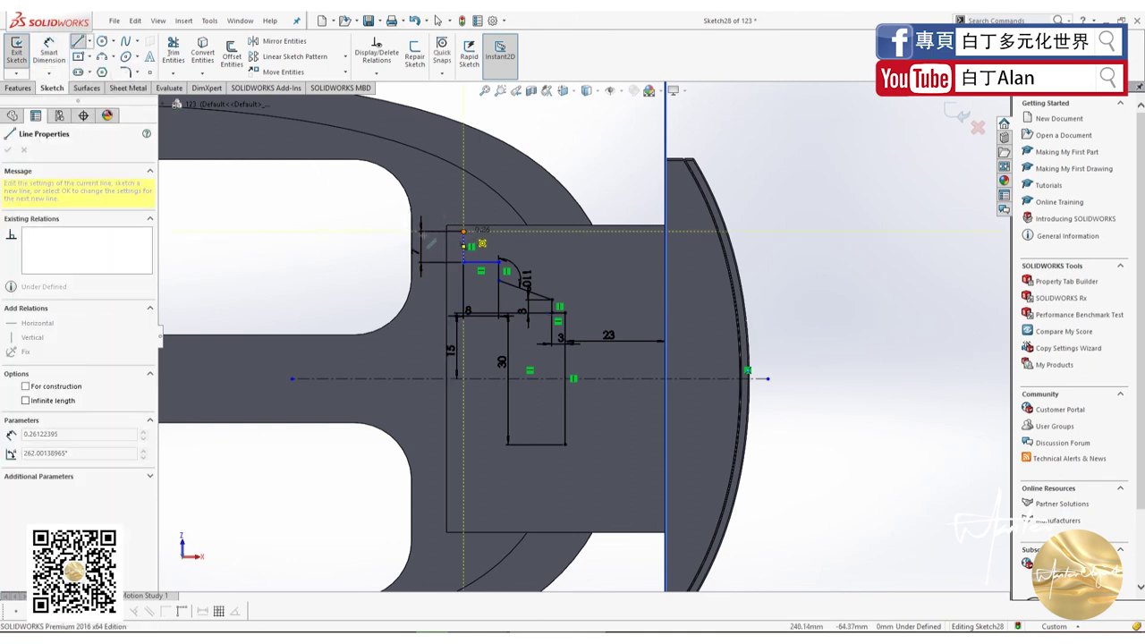
click(380, 231)
key(Escape)
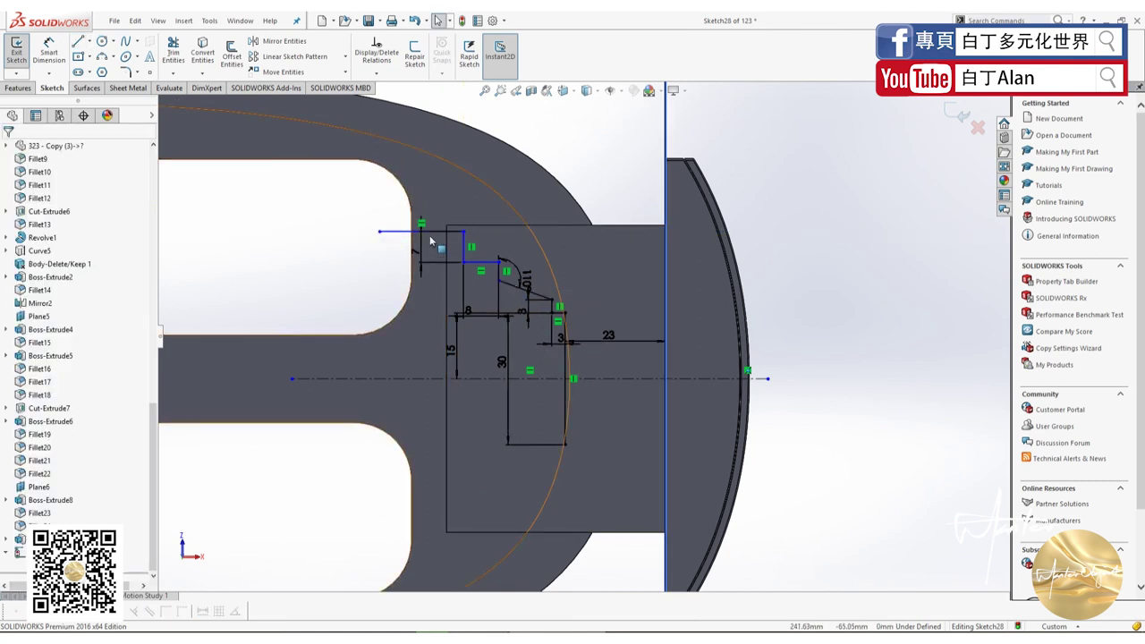
- Select the new horizontal line plus the six stepped profile segments together
click(407, 232)
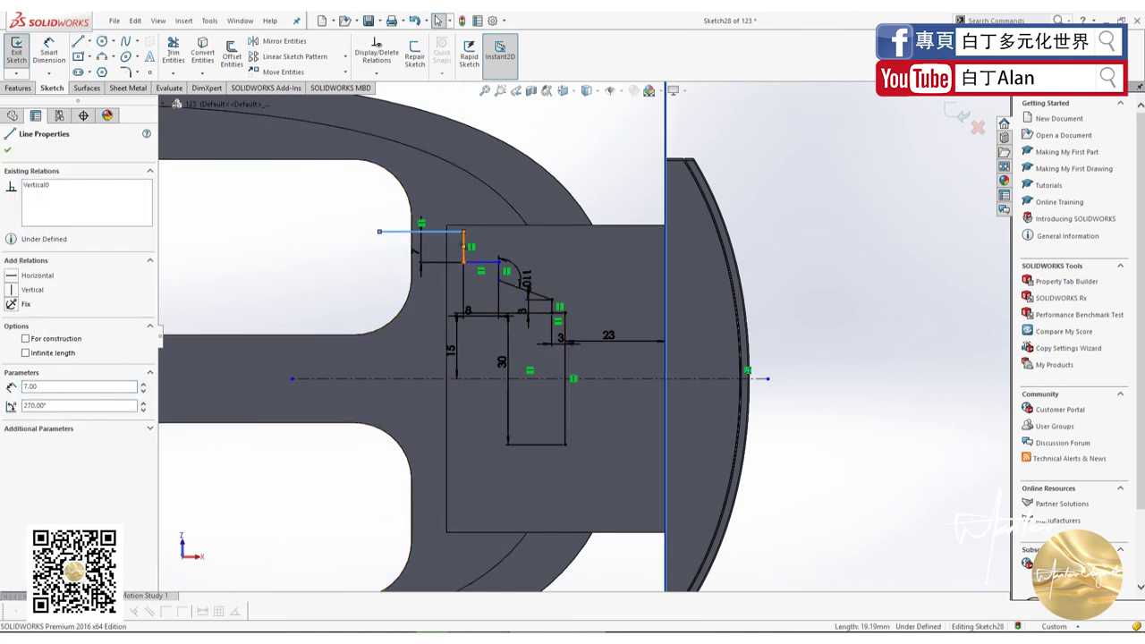
ctrl+click(477, 263)
ctrl+click(499, 280)
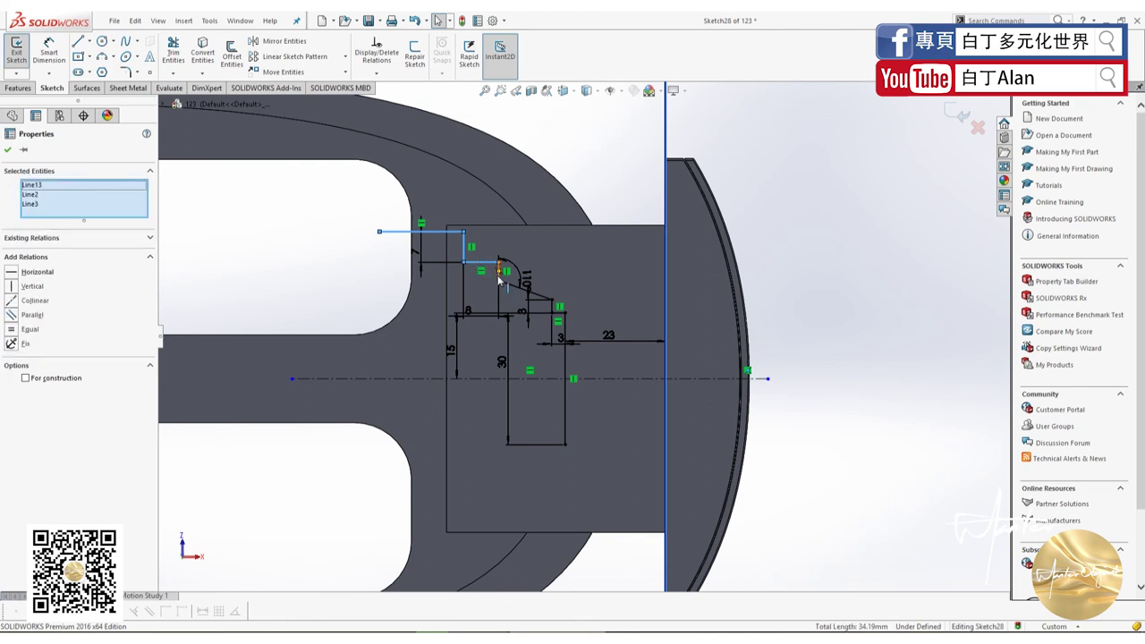
ctrl+click(525, 290)
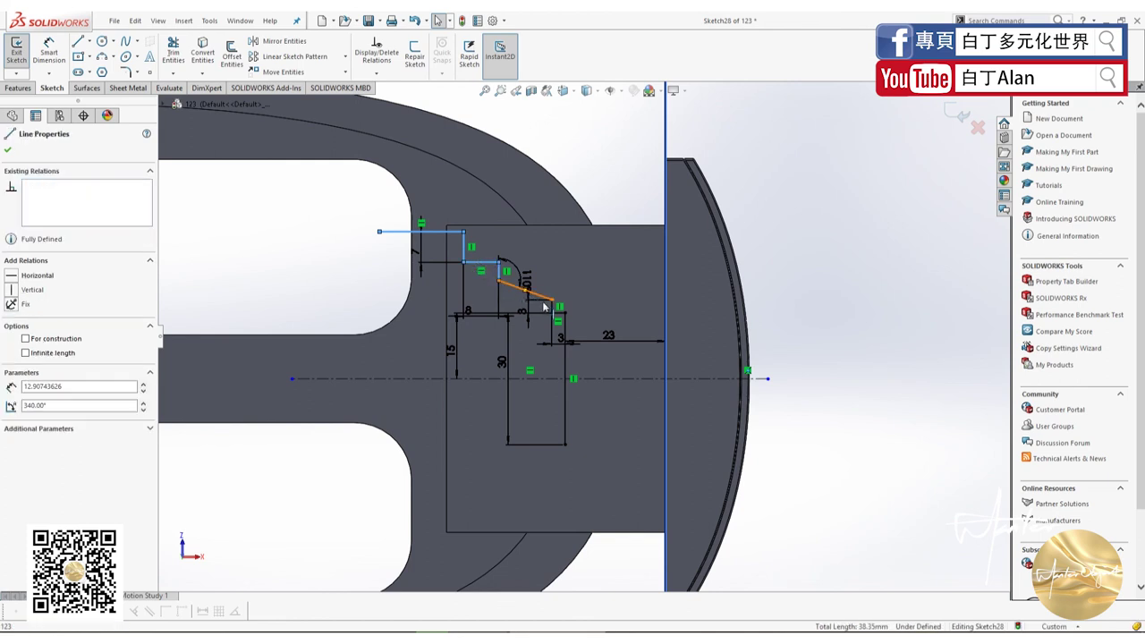
ctrl+click(547, 304)
scroll(576, 323, down, 3)
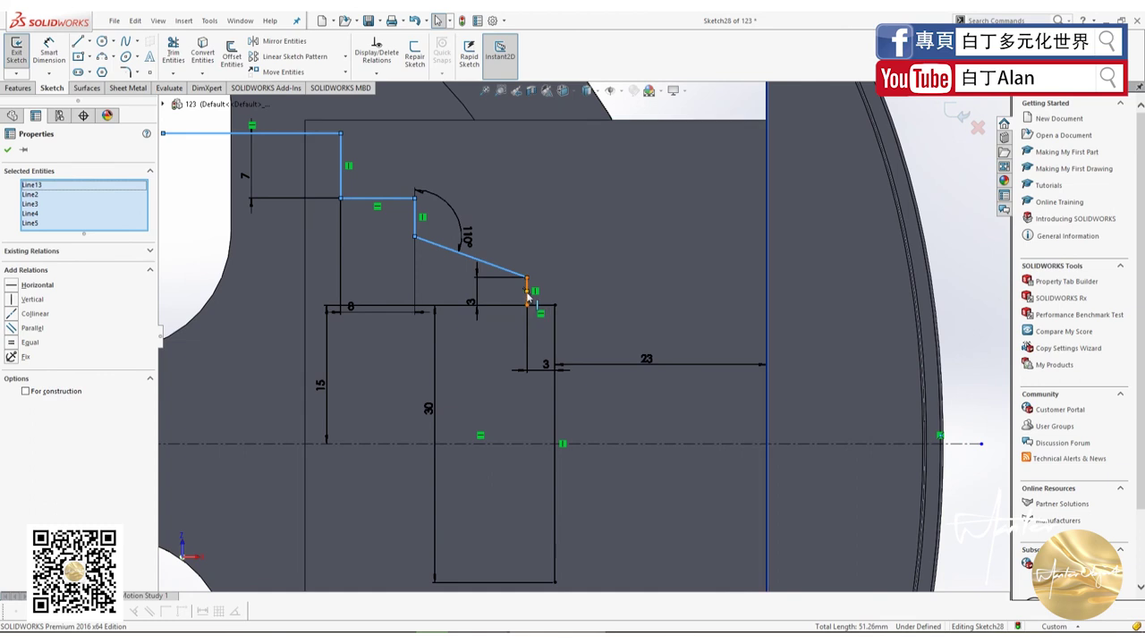
ctrl+click(528, 302)
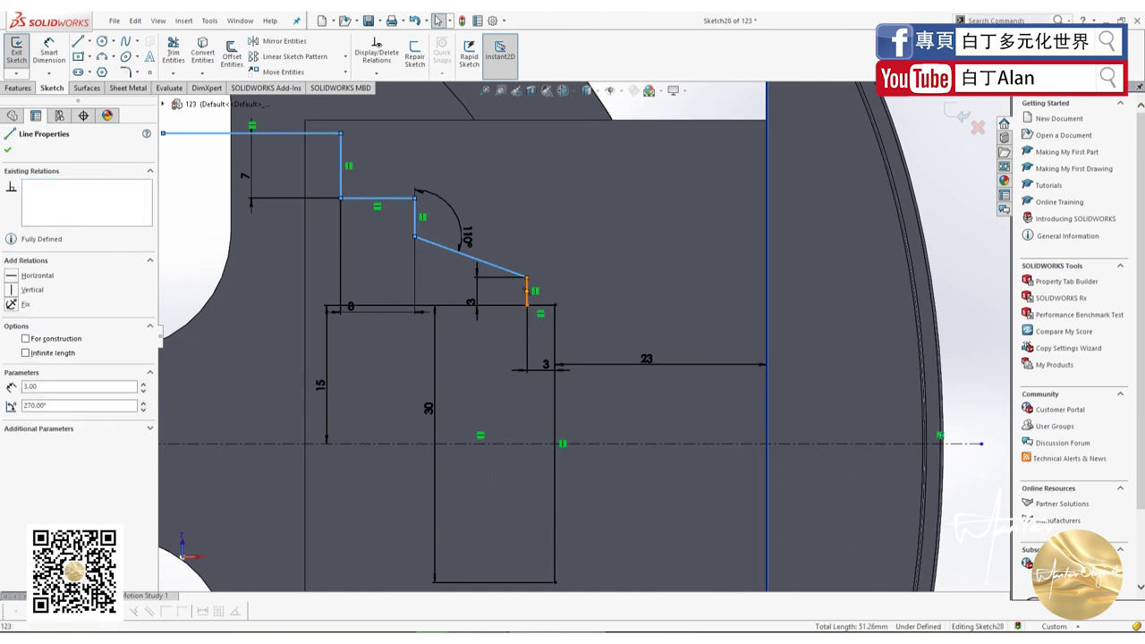
ctrl+click(537, 306)
scroll(309, 225, down, 3)
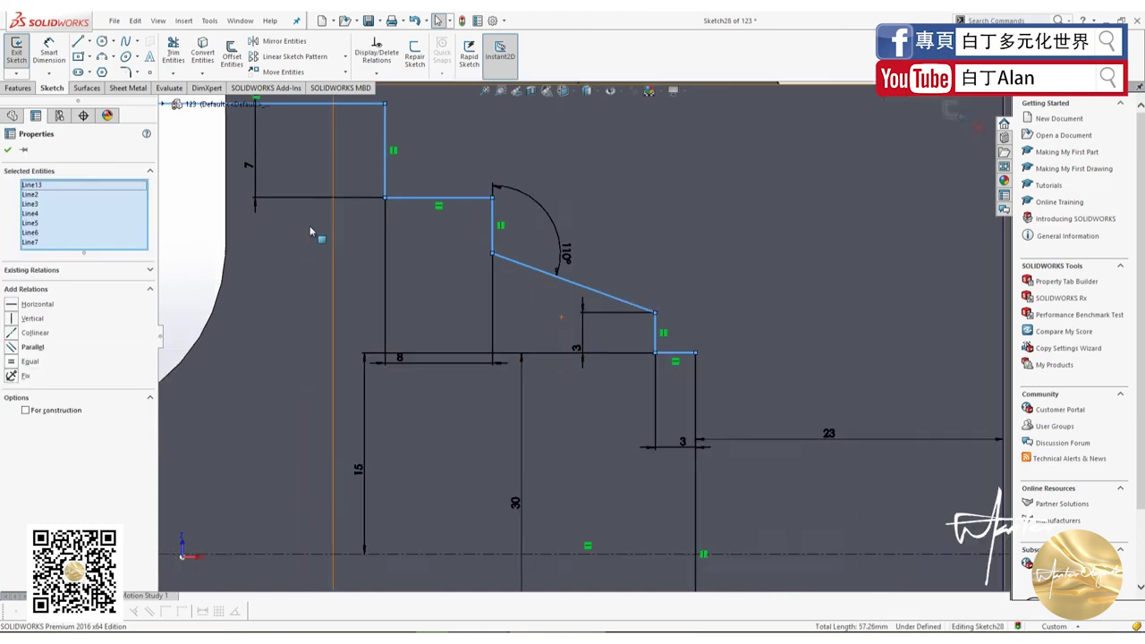
scroll(309, 225, up, 3)
scroll(313, 228, up, 3)
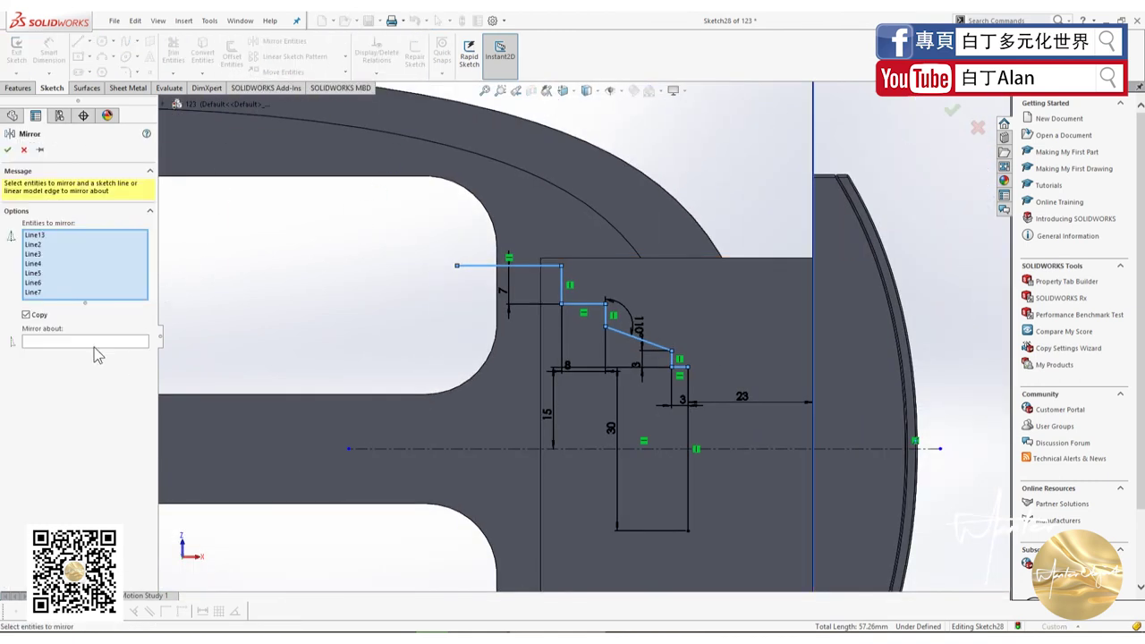
- Mirror the selected profile lines about the horizontal centerline
click(94, 343)
click(613, 448)
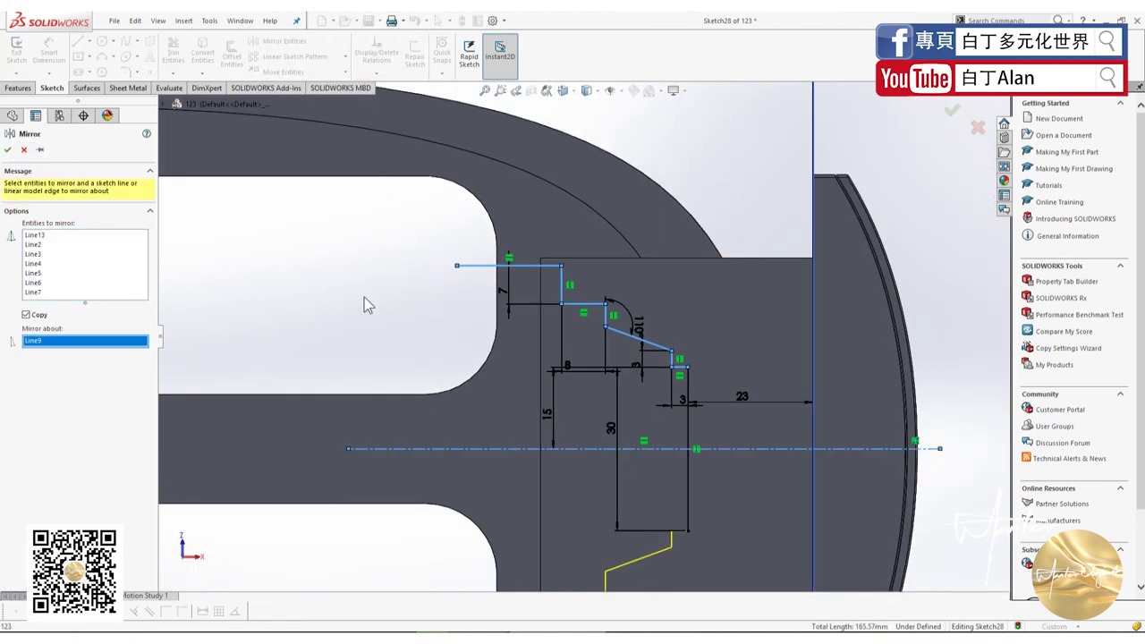
click(7, 149)
scroll(457, 314, up, 2)
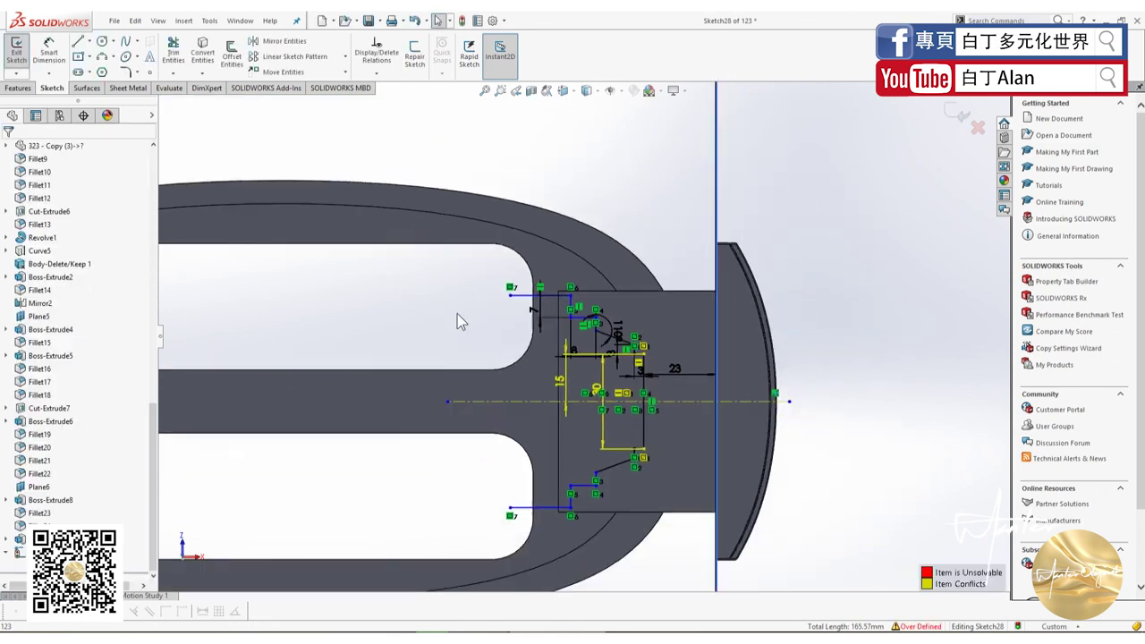
scroll(564, 404, up, 2)
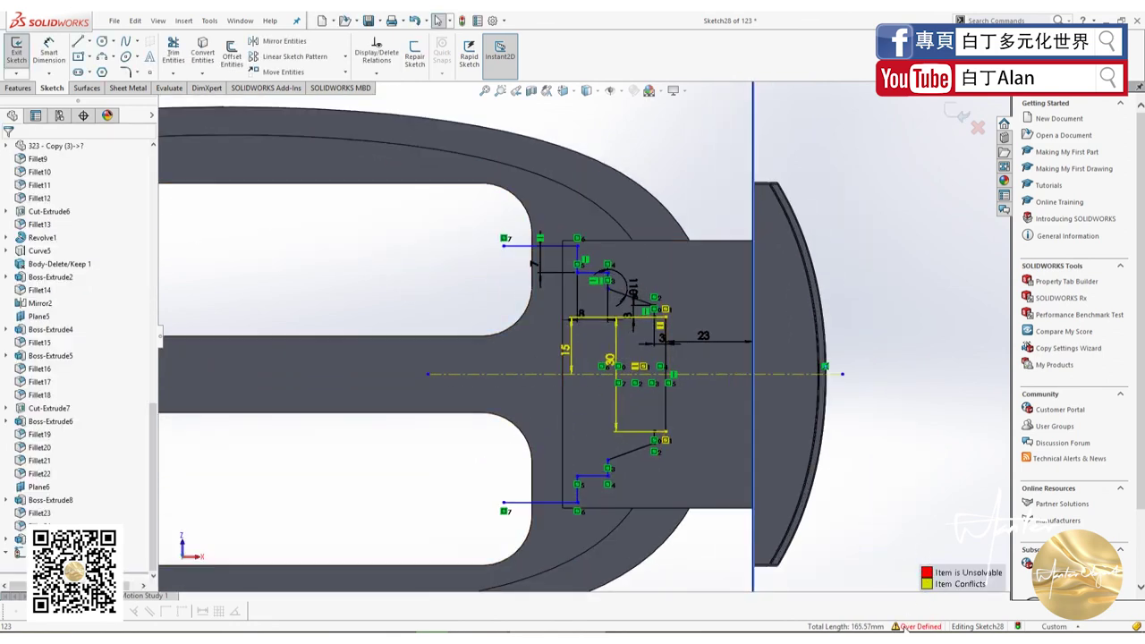
- Fix the over-defined sketch in SketchXpert by removing the conflicting Distance17 dimension
click(905, 627)
click(79, 208)
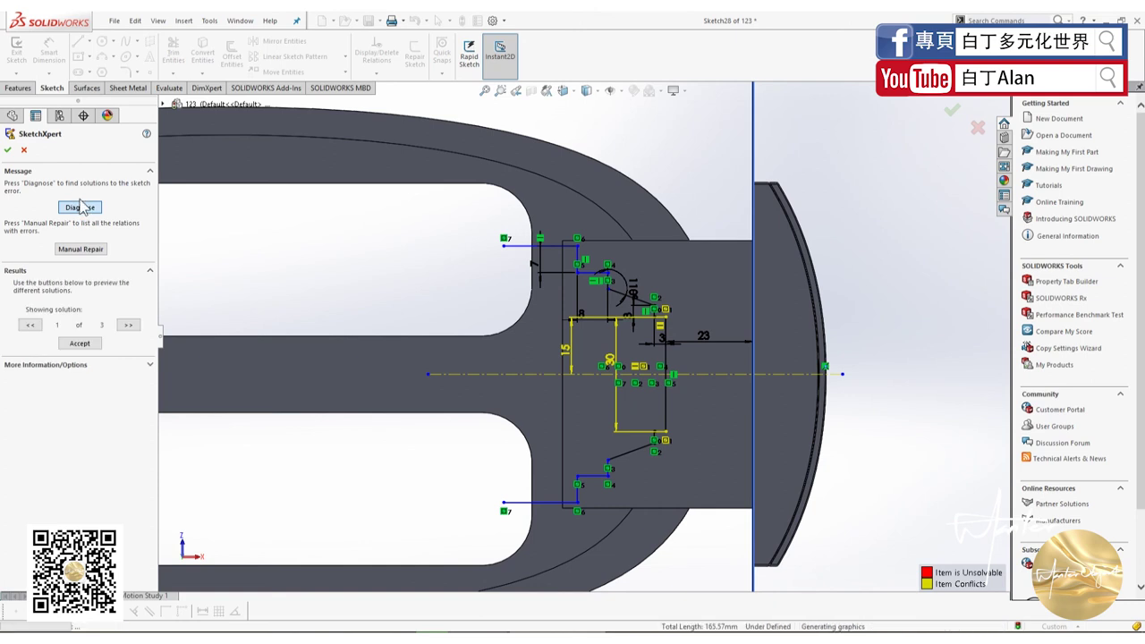
click(78, 340)
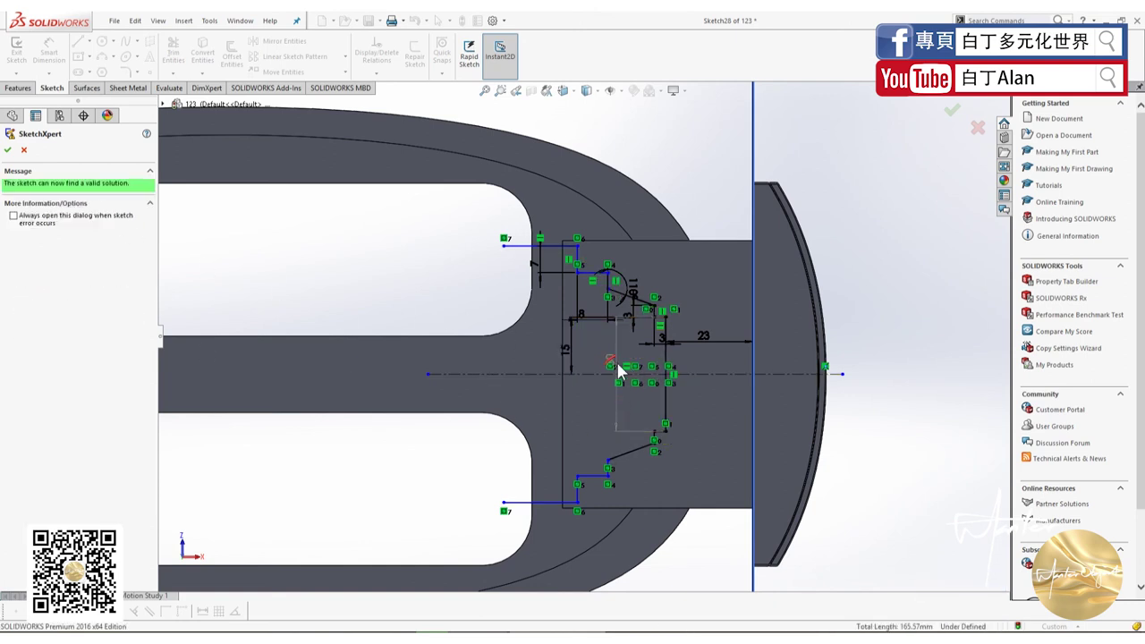
click(8, 149)
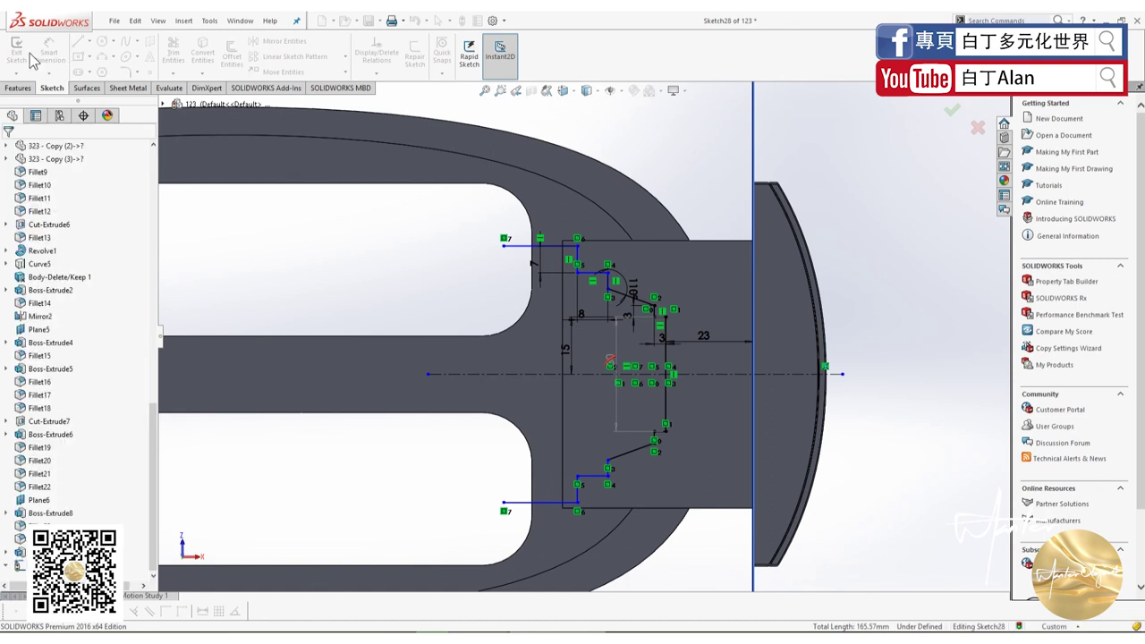
- Close the outline's left side with a vertical line and zoom out to the whole model
key(l)
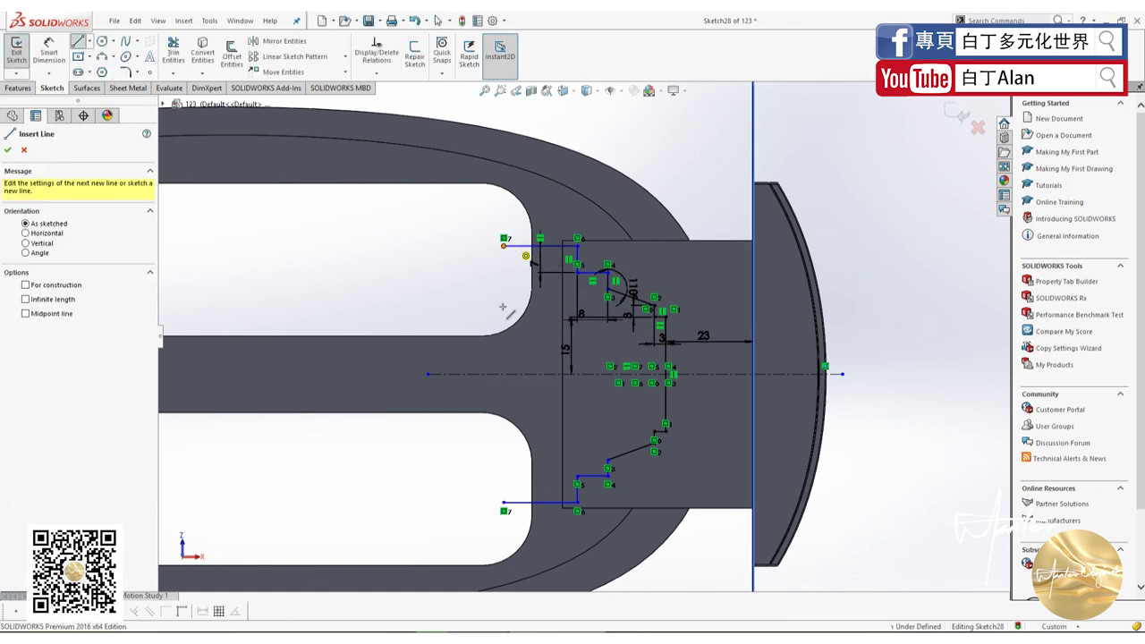
click(505, 239)
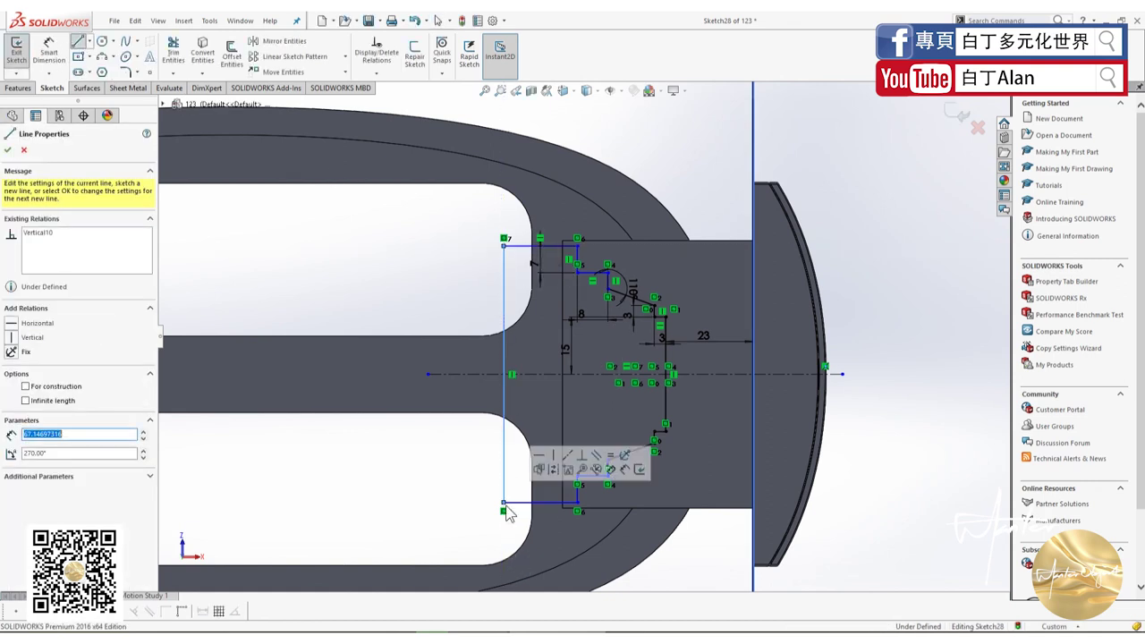
key(Escape)
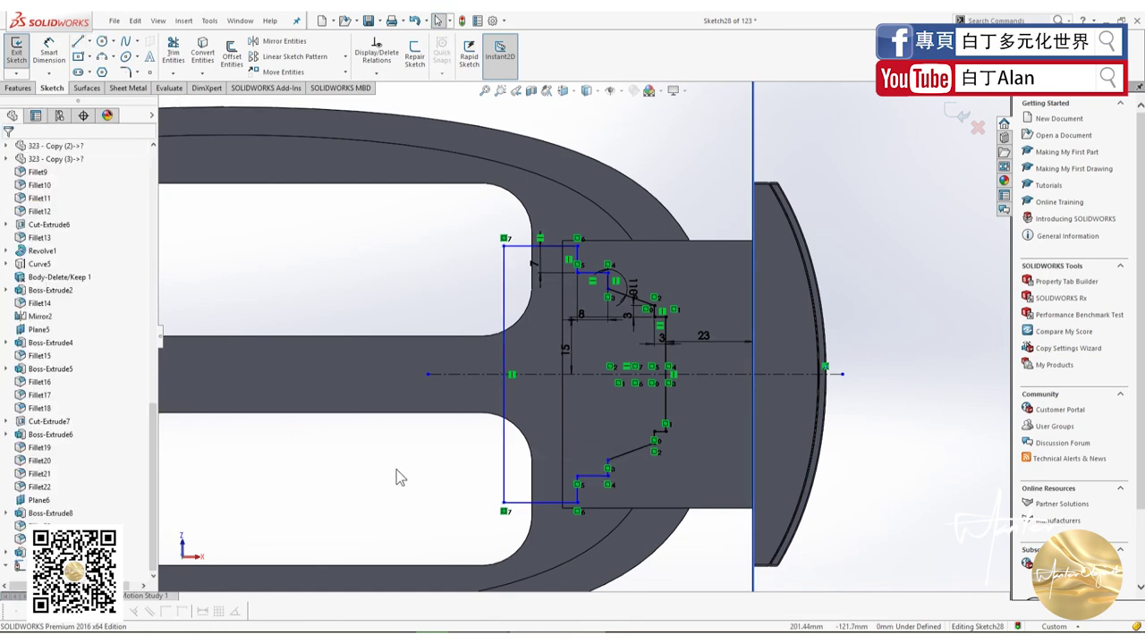
key(f)
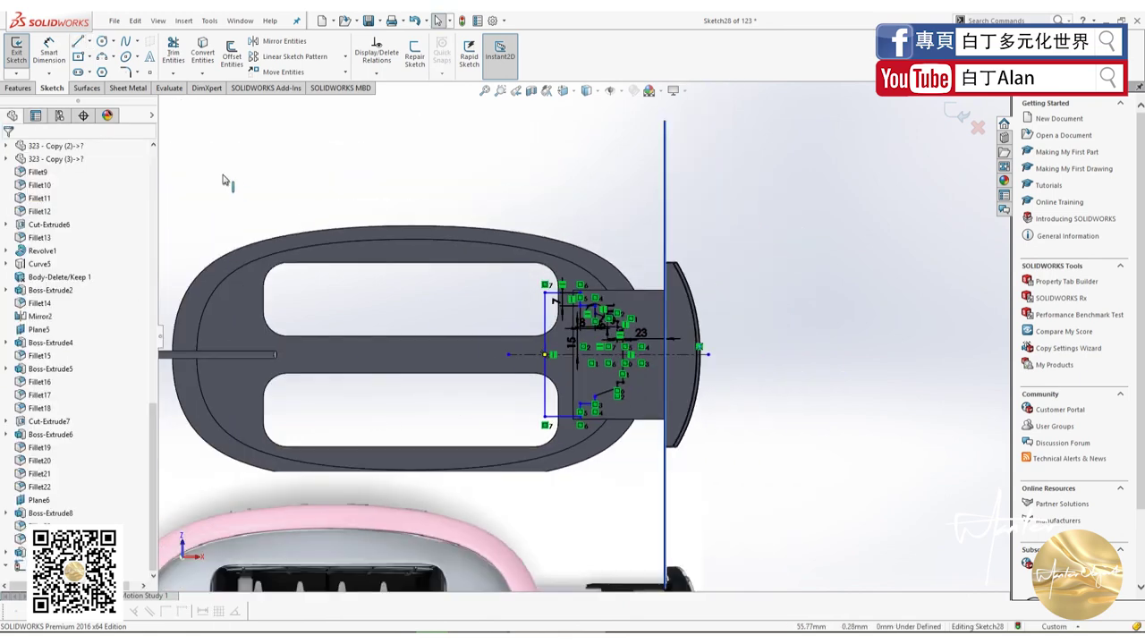
scroll(572, 269, down, 3)
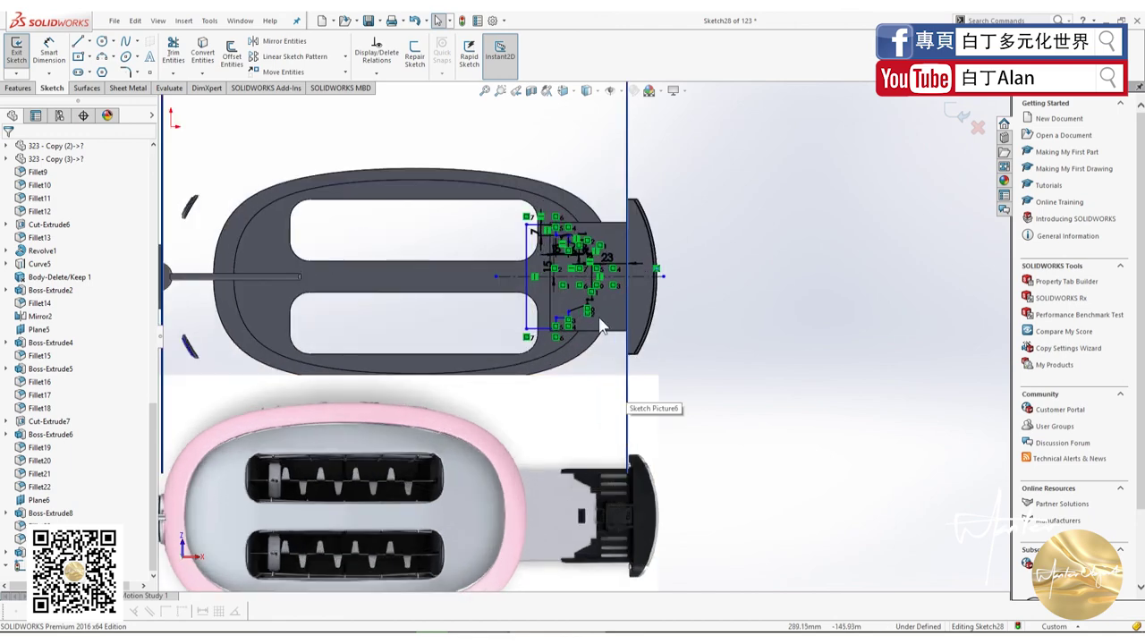
scroll(570, 246, down, 3)
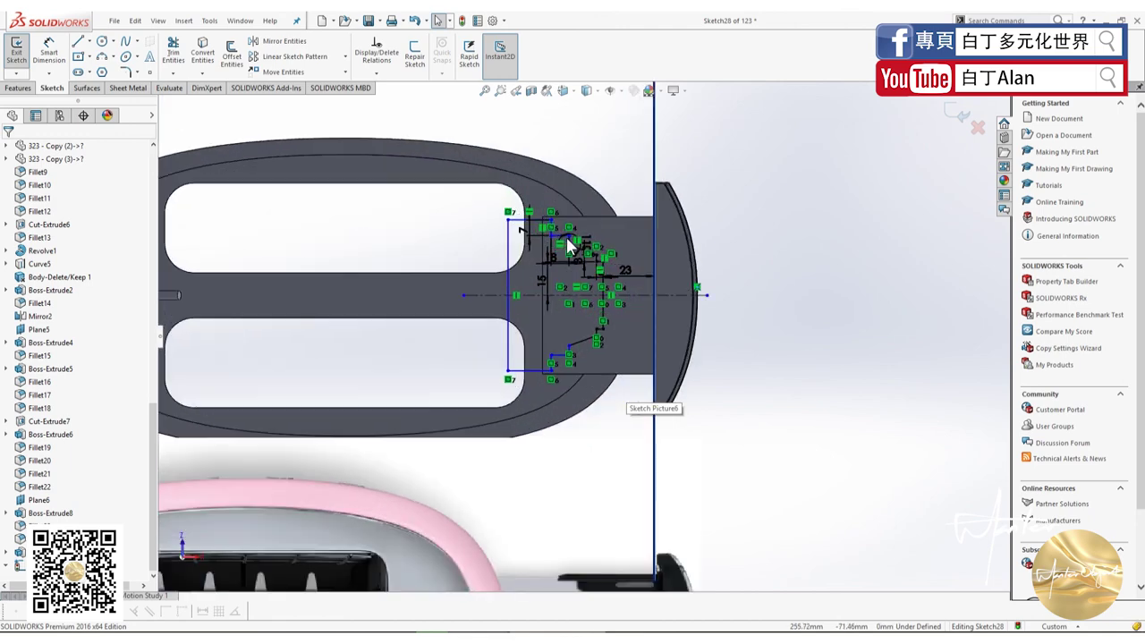
click(18, 88)
- Apply a Blind 50 mm extruded cut of the closed outline and orbit to inspect it
click(191, 60)
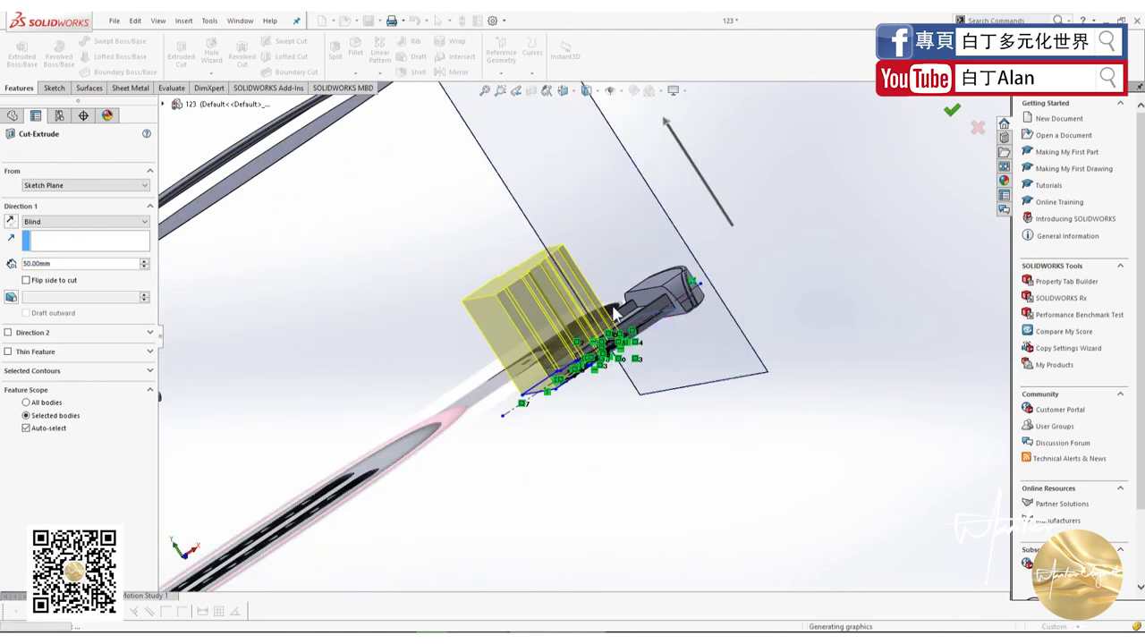
key(Escape)
scroll(627, 313, down, 5)
mouse_move(618, 311)
middle_down()
mouse_move(586, 343)
mouse_move(456, 261)
middle_up()
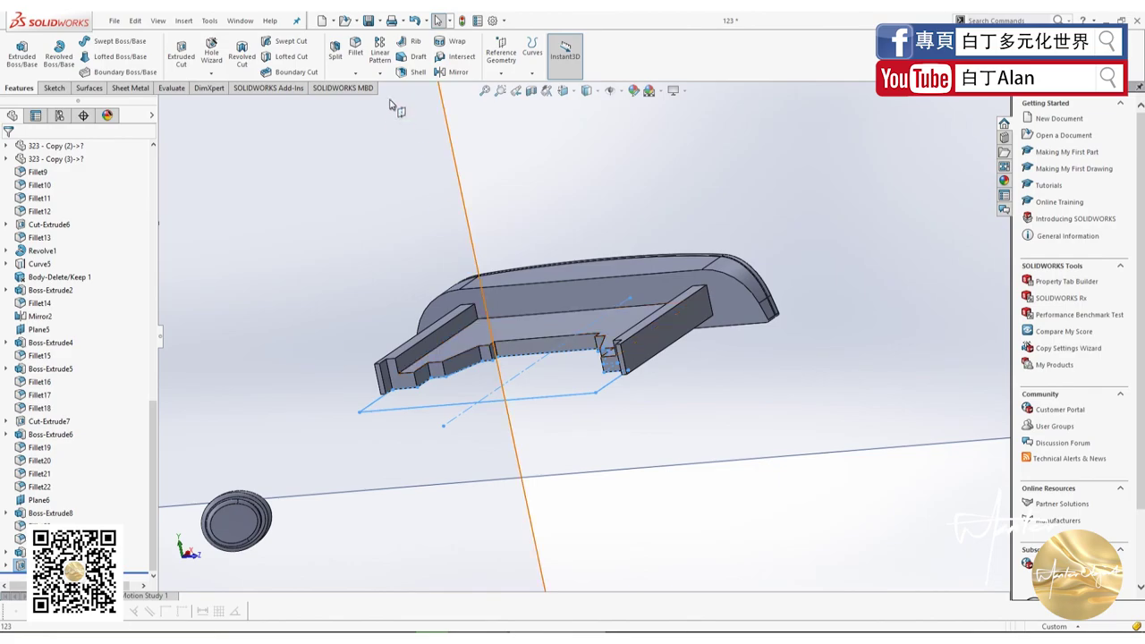
scroll(398, 286, up, 3)
scroll(389, 307, up, 3)
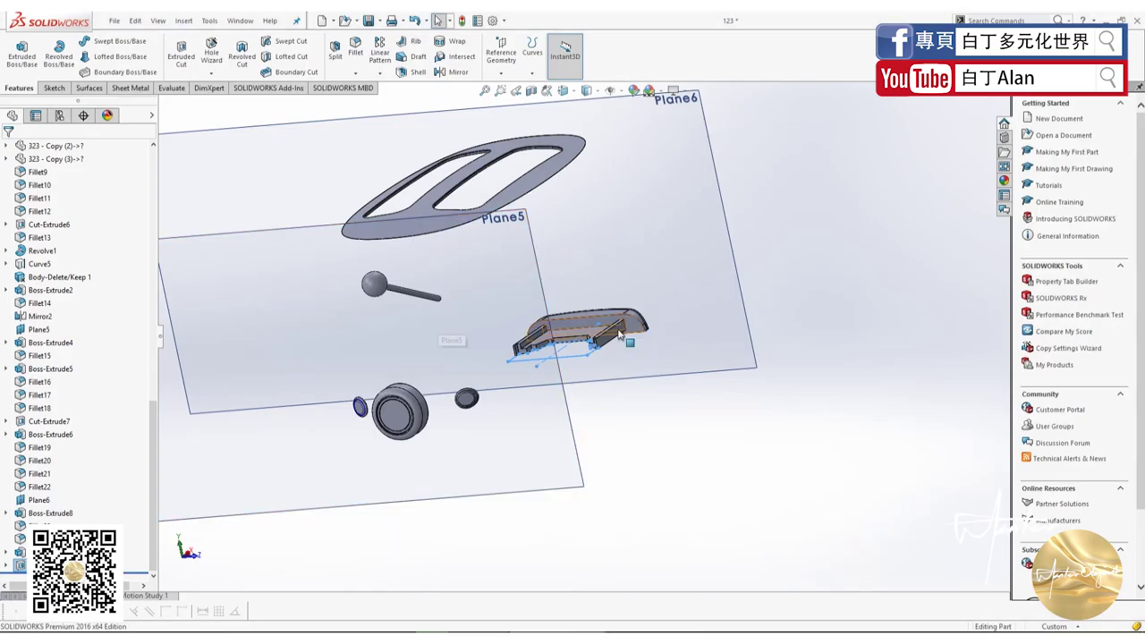
- Start a Shell on the tray and pick its end, side and step faces for removal
middle_drag(379, 317, 572, 265)
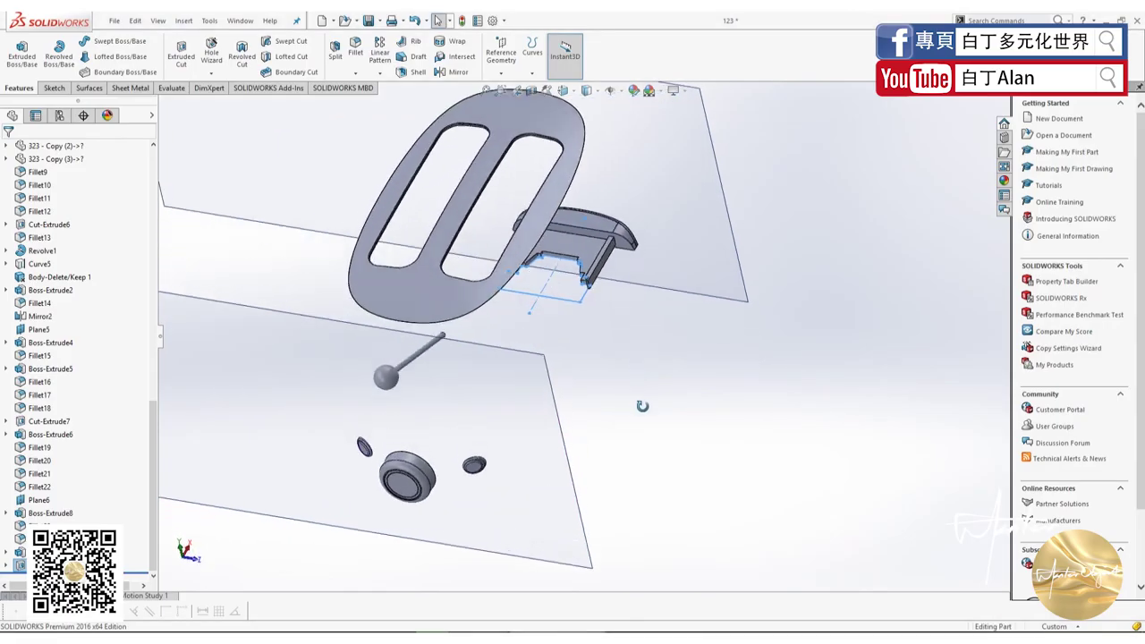
scroll(577, 286, down, 3)
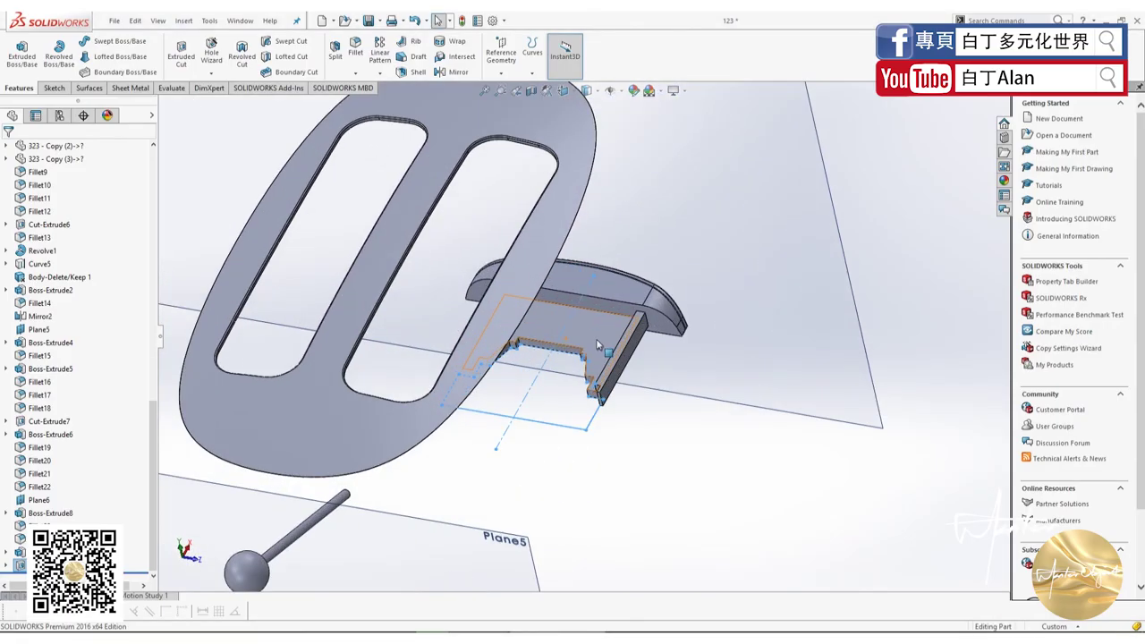
mouse_move(595, 332)
middle_down()
mouse_move(569, 285)
mouse_move(468, 256)
middle_up()
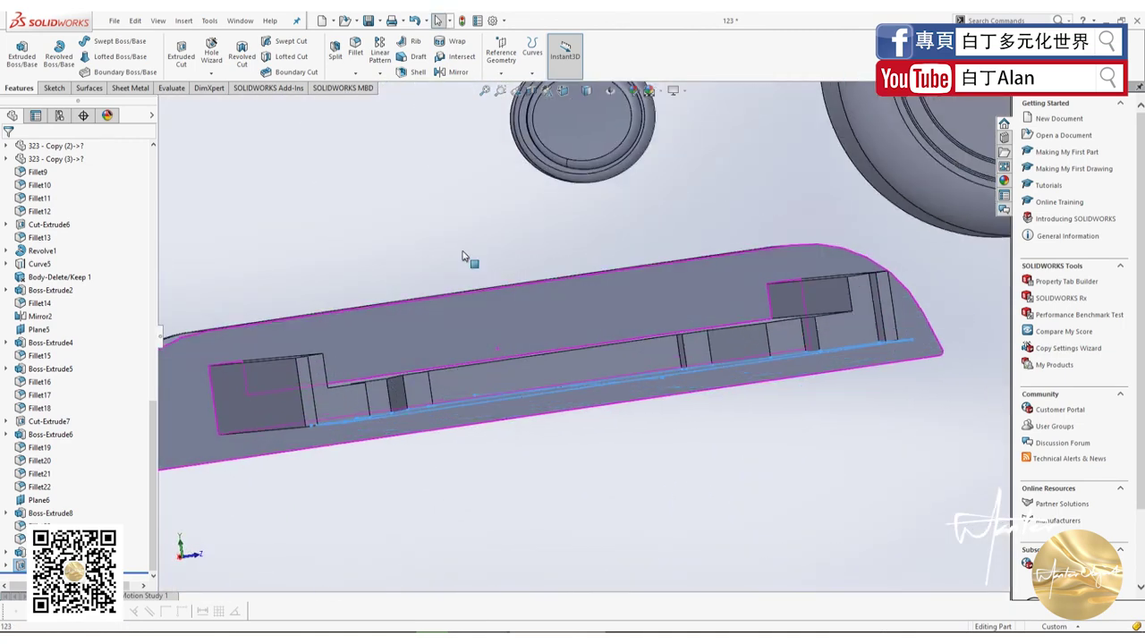
click(417, 72)
middle_drag(376, 312, 179, 286)
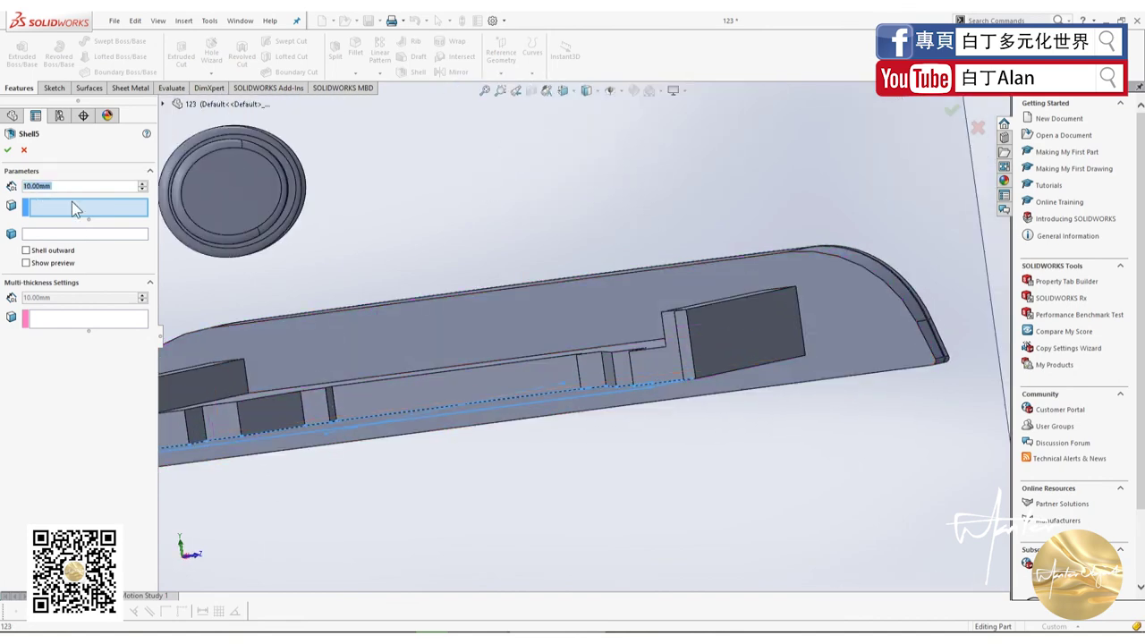
text(2)
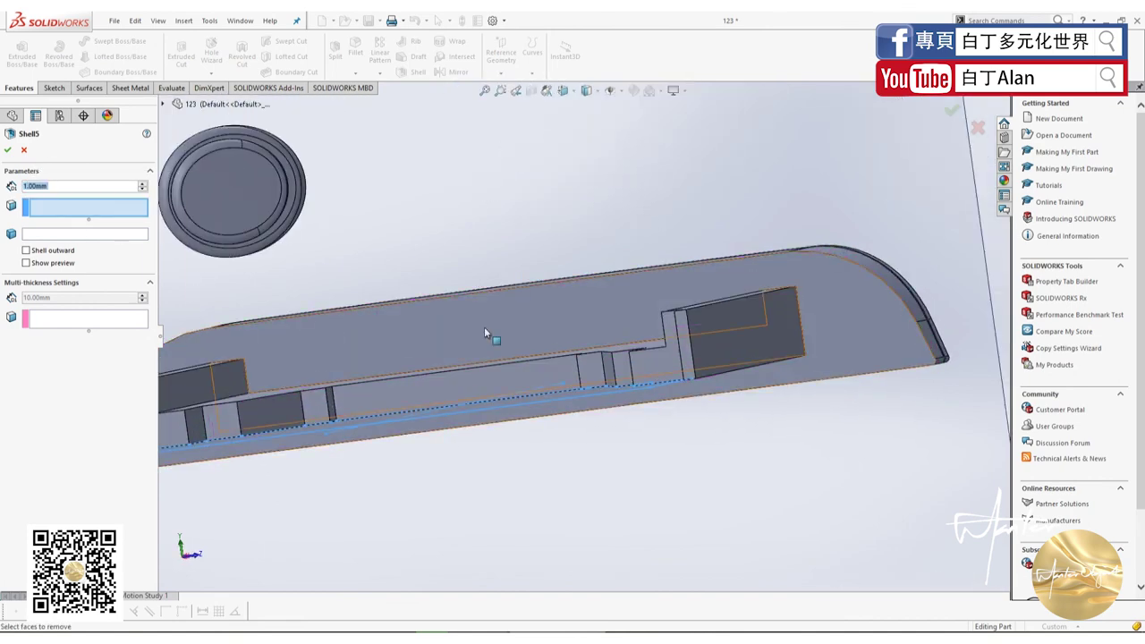
middle_drag(484, 326, 299, 408)
click(295, 407)
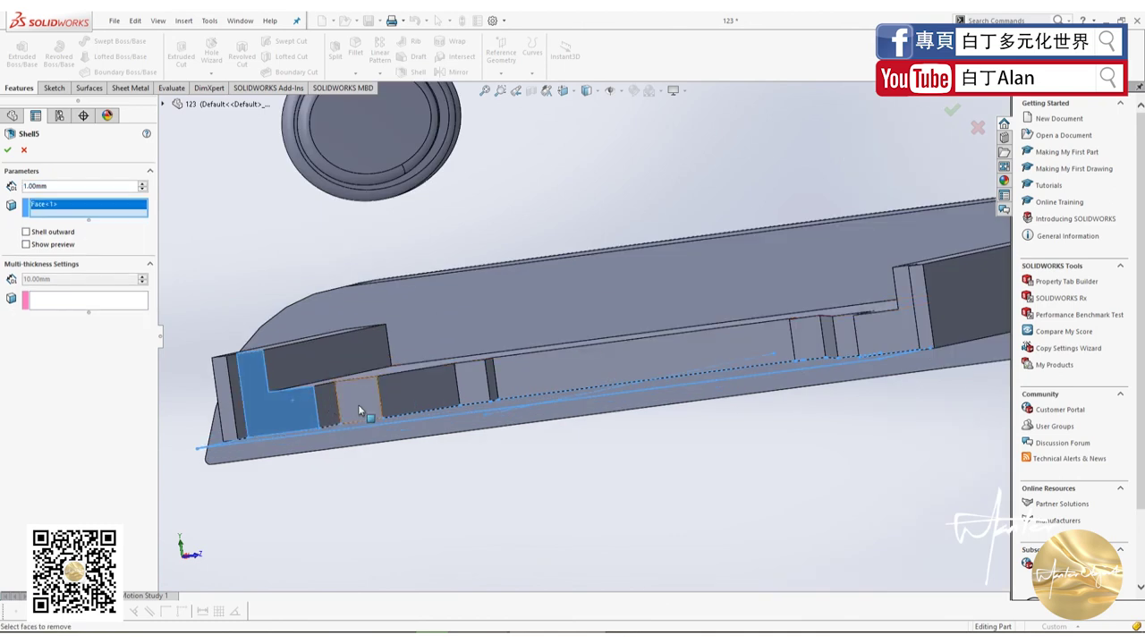
click(326, 408)
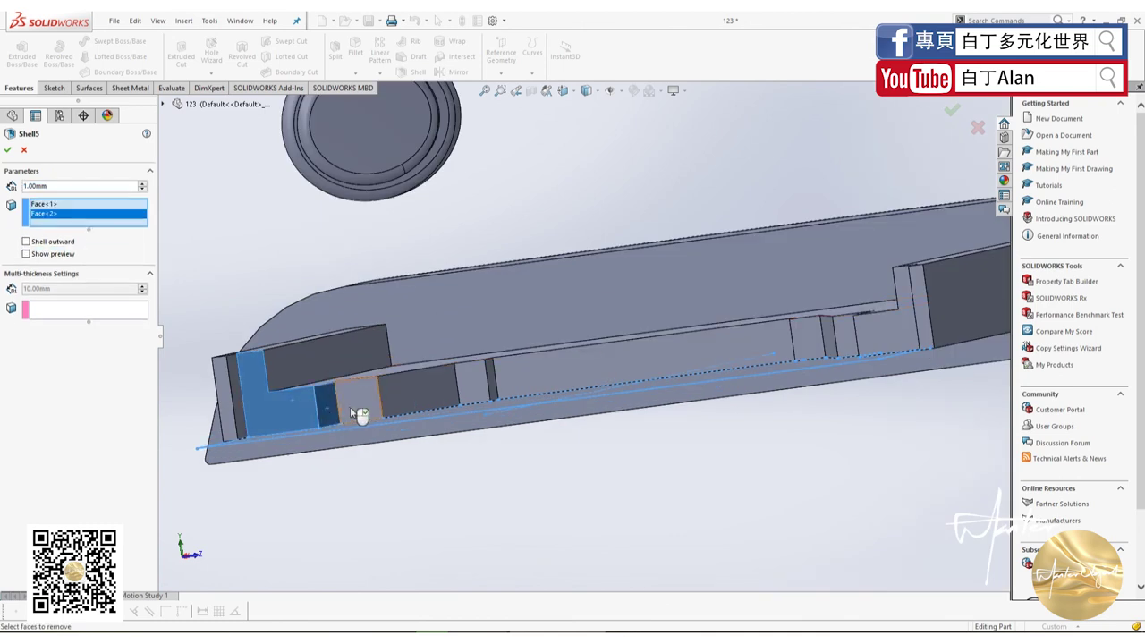
click(356, 404)
click(413, 401)
click(469, 383)
click(505, 391)
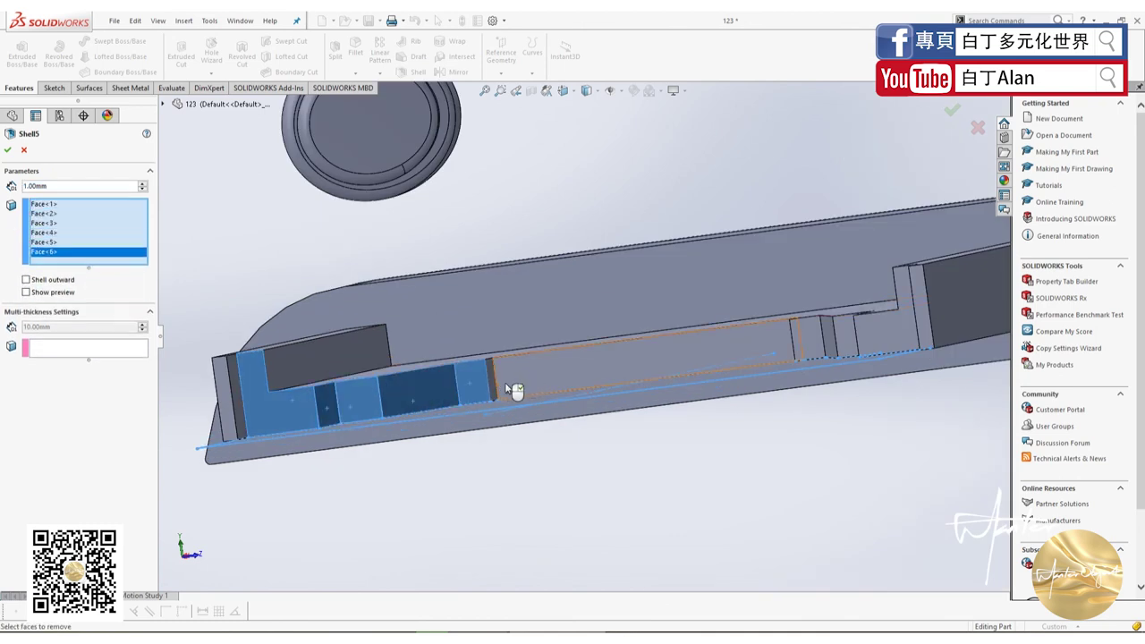
click(493, 386)
click(811, 347)
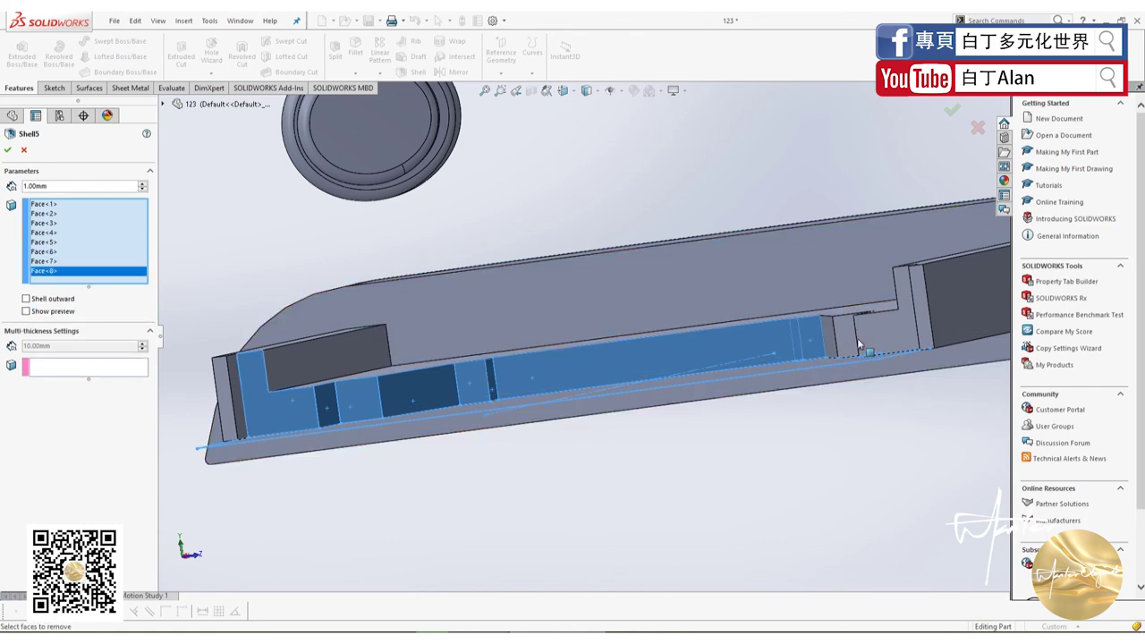
- Add the lower tray and rib faces, then apply the 1 mm shell, accepting the curvature warning
middle_drag(857, 339, 874, 326)
scroll(647, 415, up, 3)
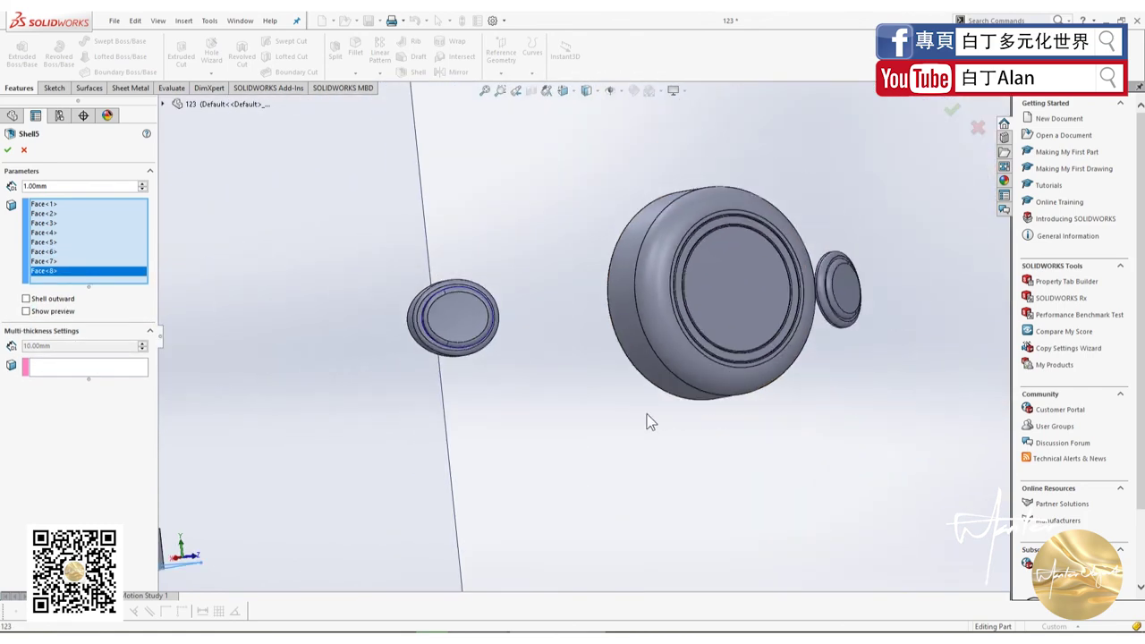
mouse_move(646, 415)
middle_down()
mouse_move(445, 419)
mouse_move(436, 386)
mouse_move(410, 383)
middle_up()
scroll(445, 419, down, 3)
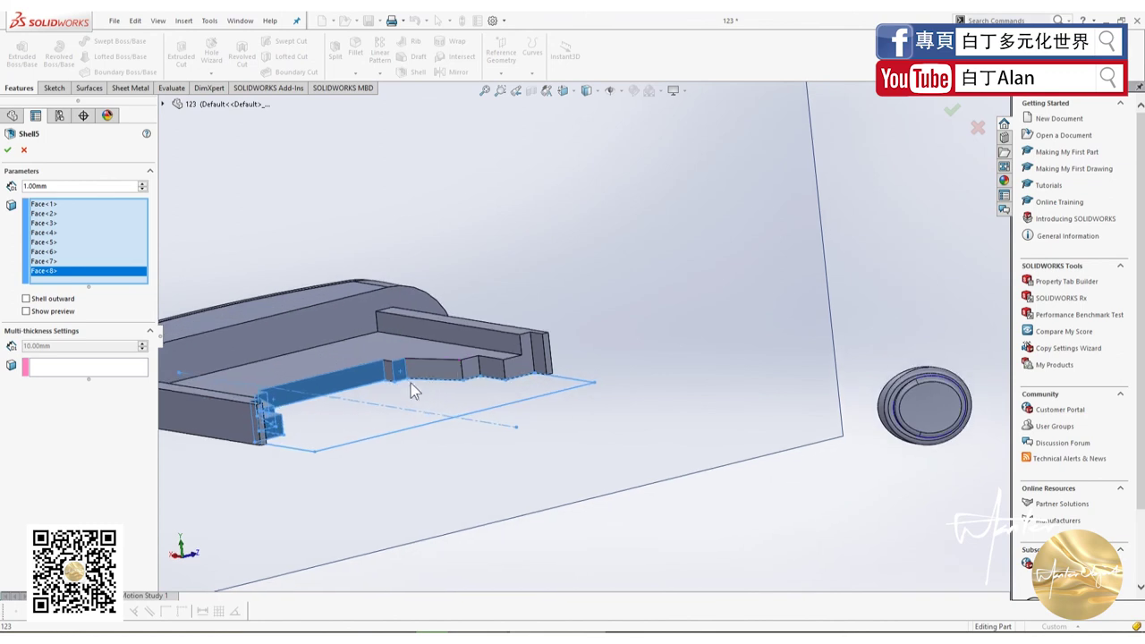
click(429, 372)
click(469, 374)
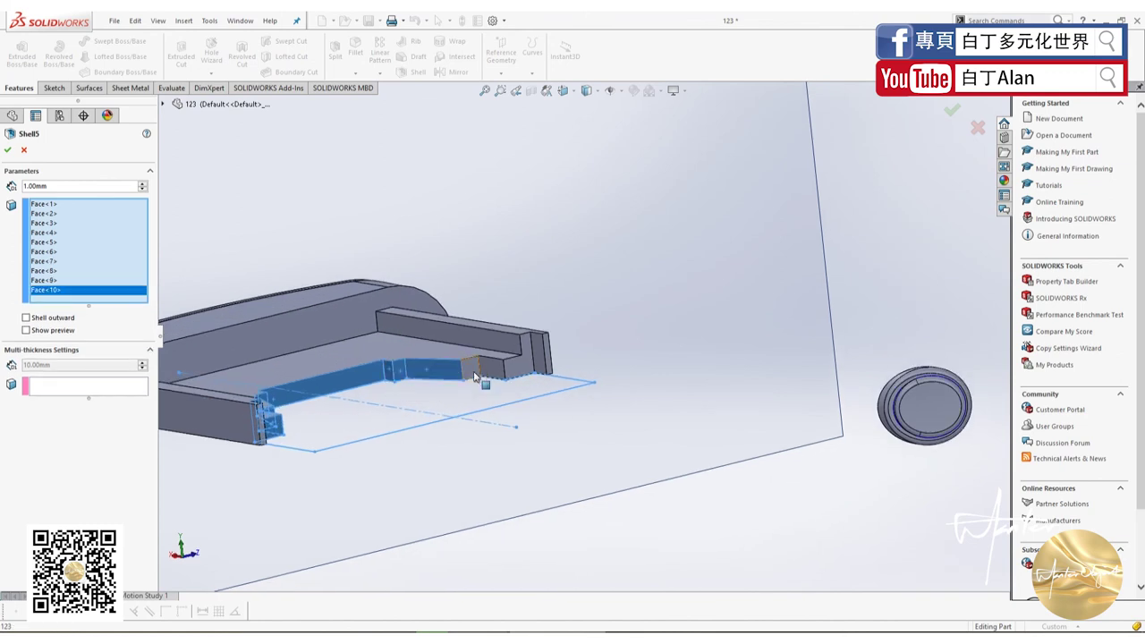
click(474, 376)
click(501, 373)
click(541, 374)
scroll(585, 340, up, 3)
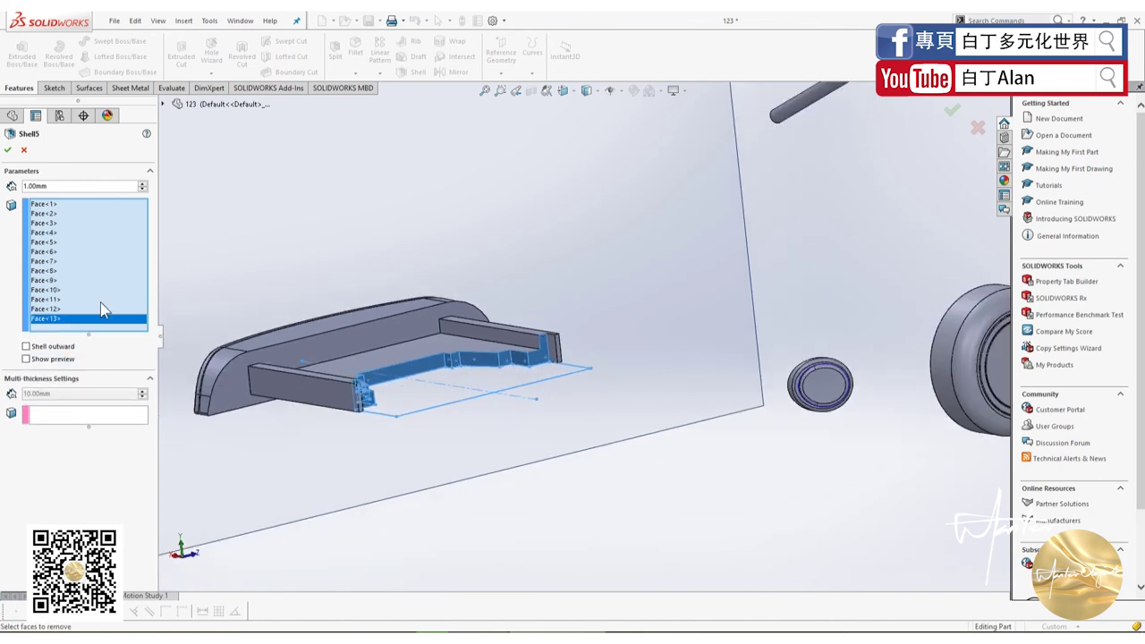
click(8, 152)
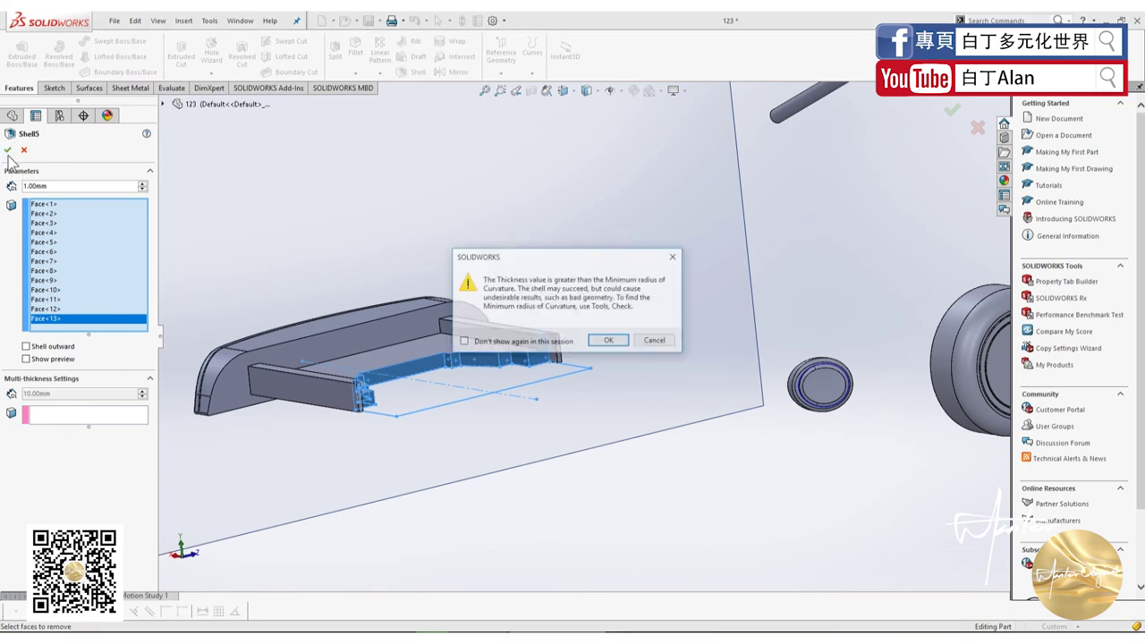
click(606, 341)
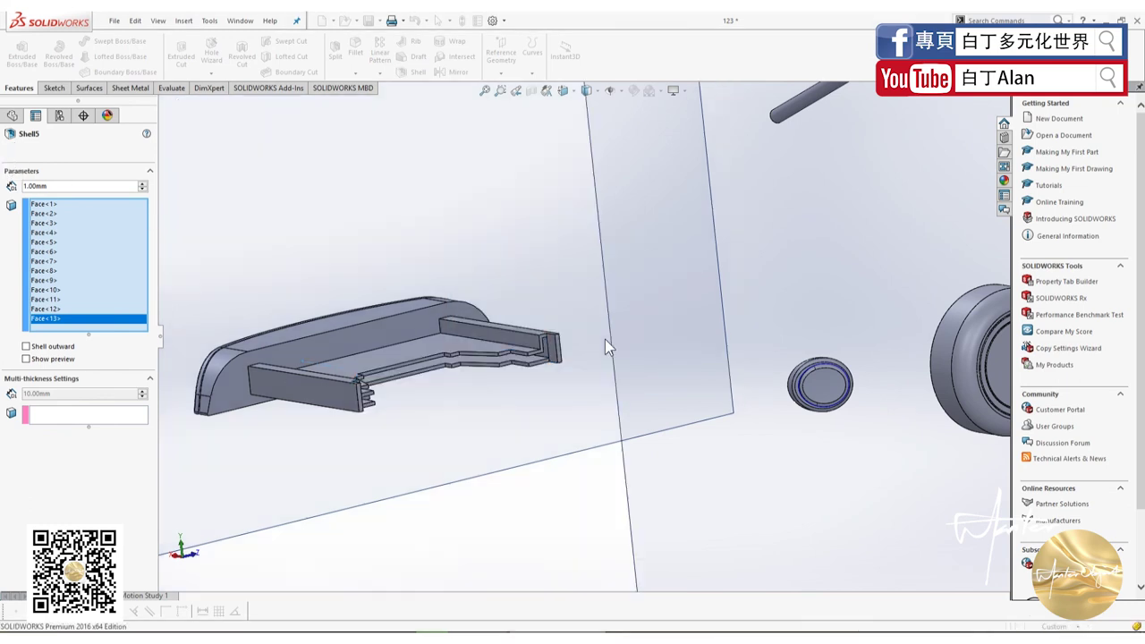
- Inspect the shelled tray and select Plane6 as the reference
middle_drag(605, 339, 568, 338)
scroll(568, 338, down, 5)
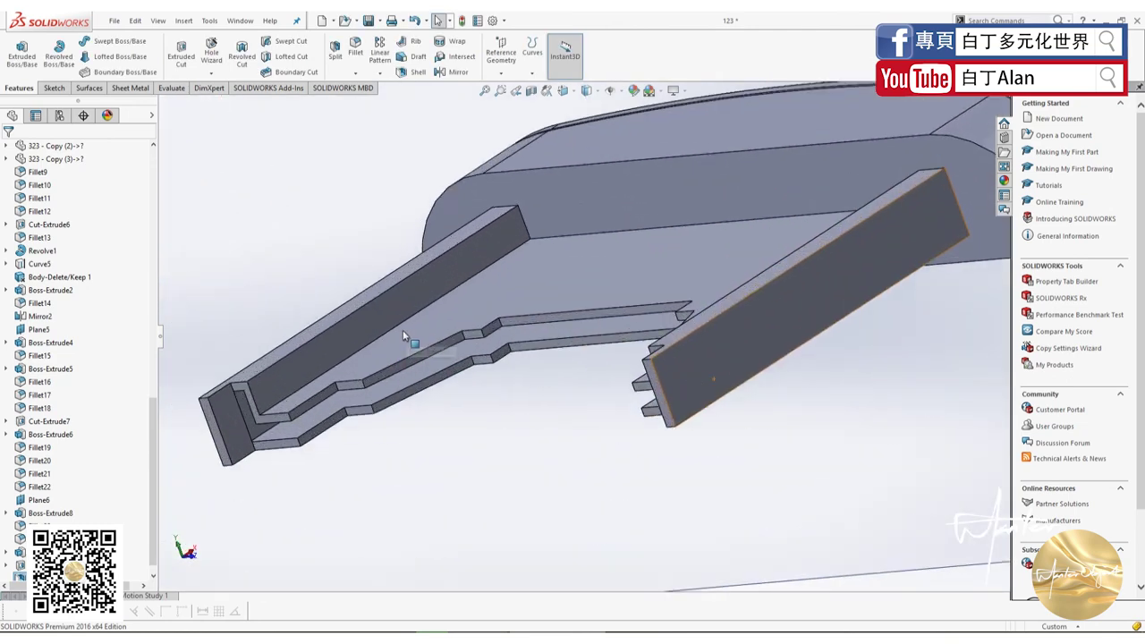
mouse_move(409, 332)
middle_down()
mouse_move(450, 265)
mouse_move(375, 351)
mouse_move(388, 383)
mouse_move(349, 391)
mouse_move(378, 444)
mouse_move(405, 426)
mouse_move(428, 435)
middle_up()
click(373, 356)
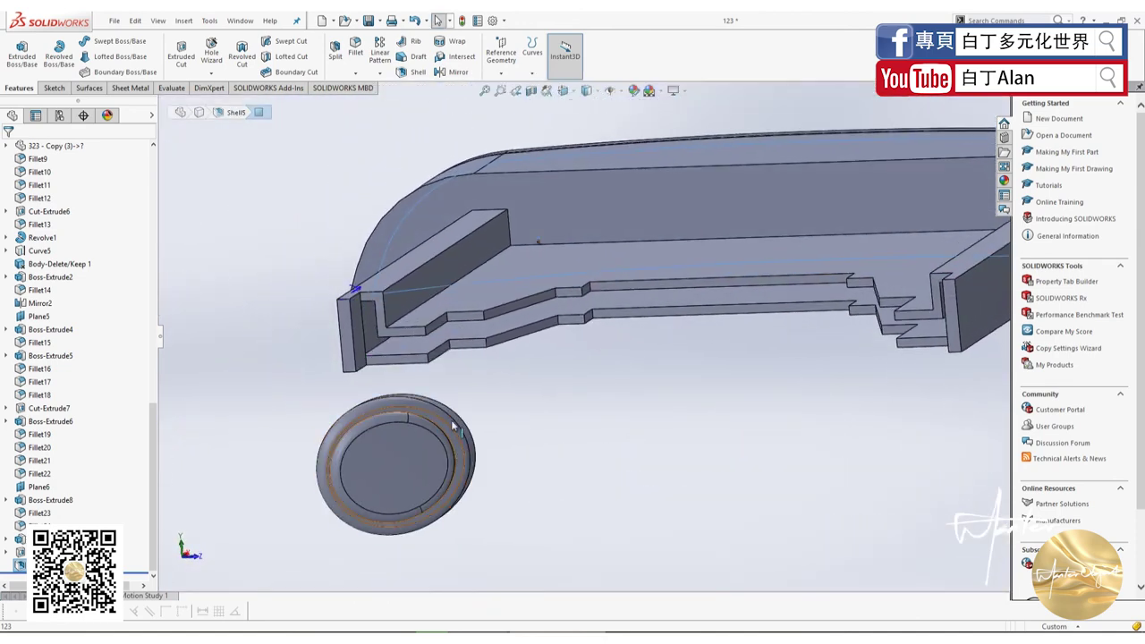
middle_drag(493, 324, 542, 269)
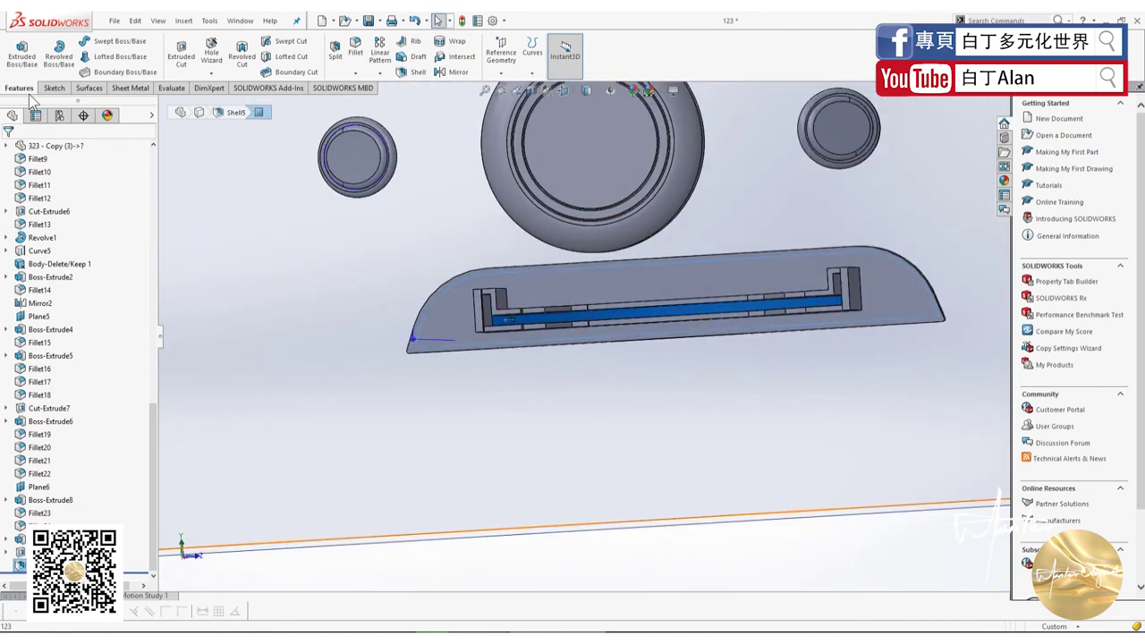
click(55, 89)
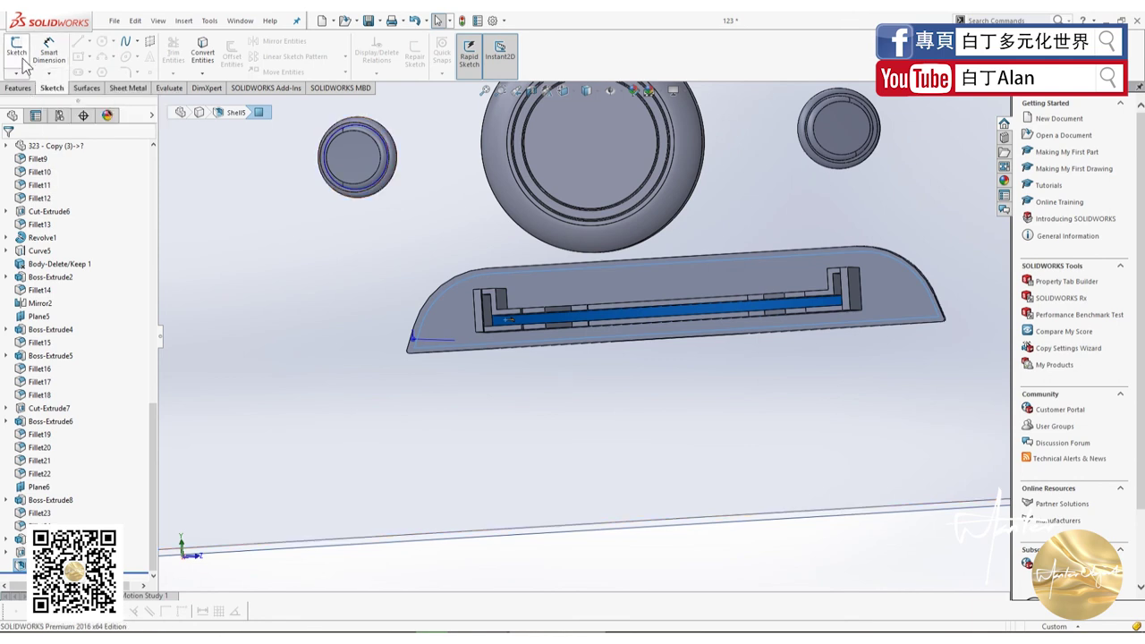
click(420, 333)
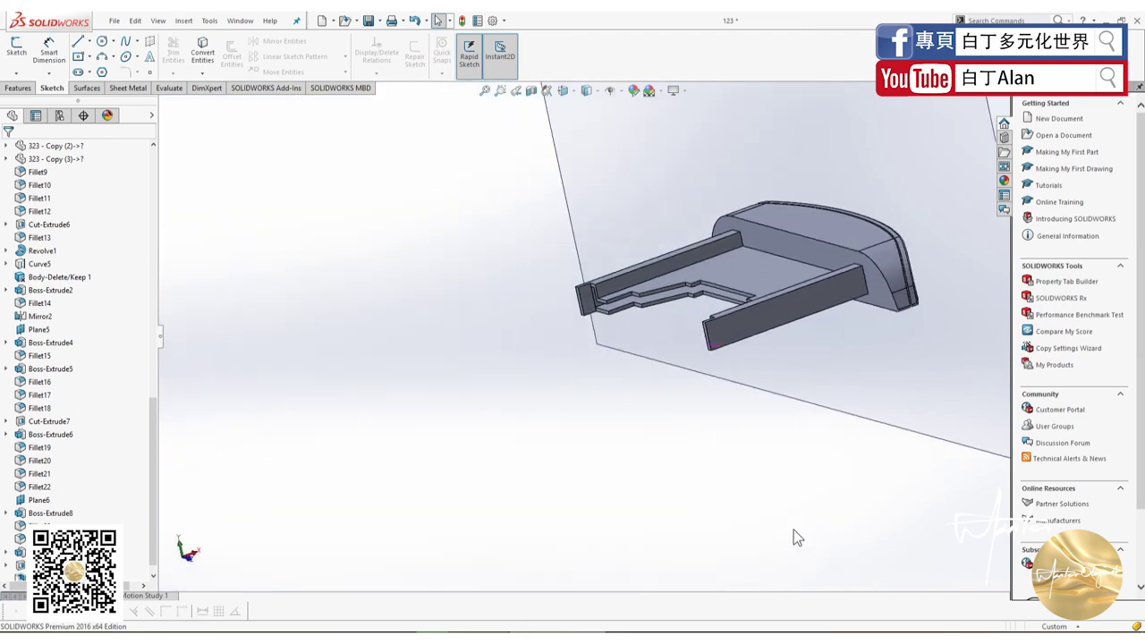
click(566, 179)
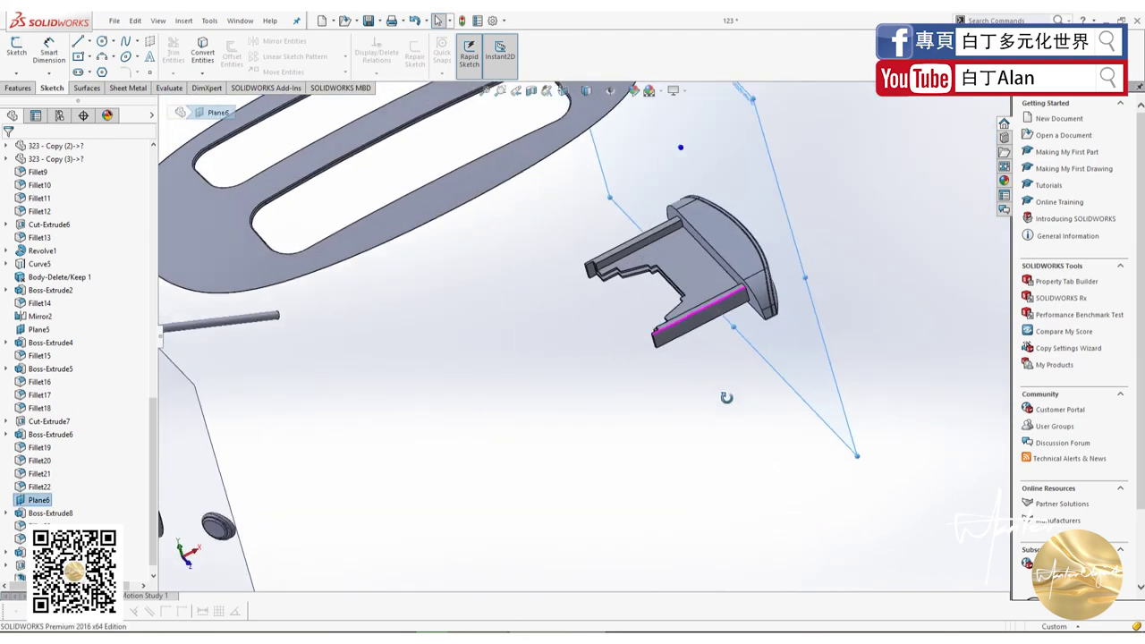
middle_drag(566, 179, 726, 303)
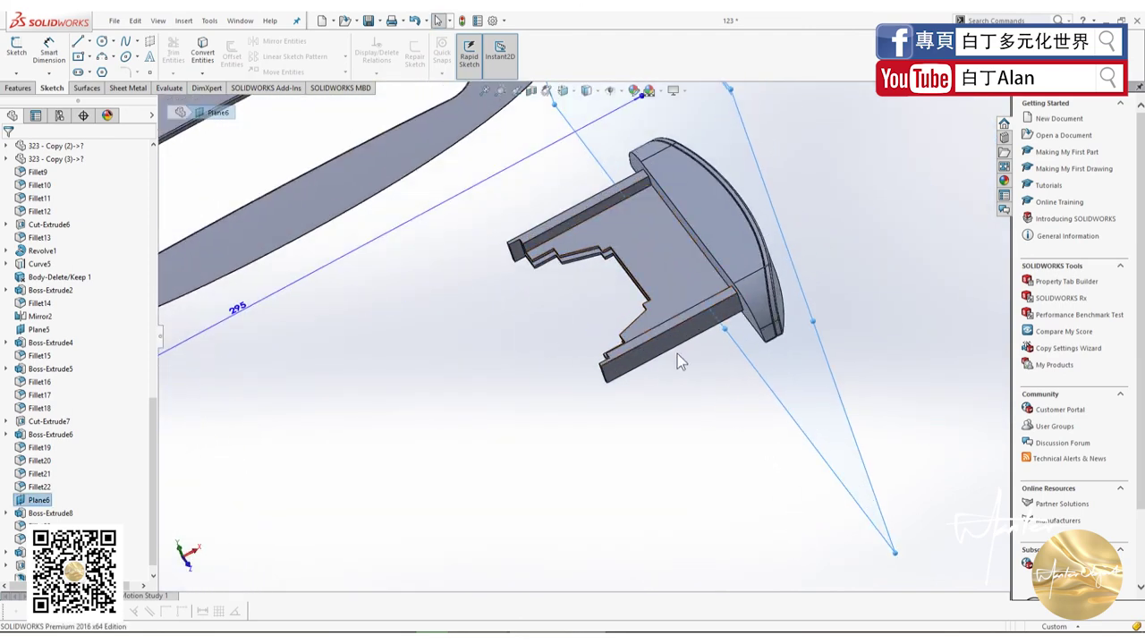
mouse_move(678, 353)
middle_down()
mouse_move(654, 312)
mouse_move(670, 374)
mouse_move(657, 340)
middle_up()
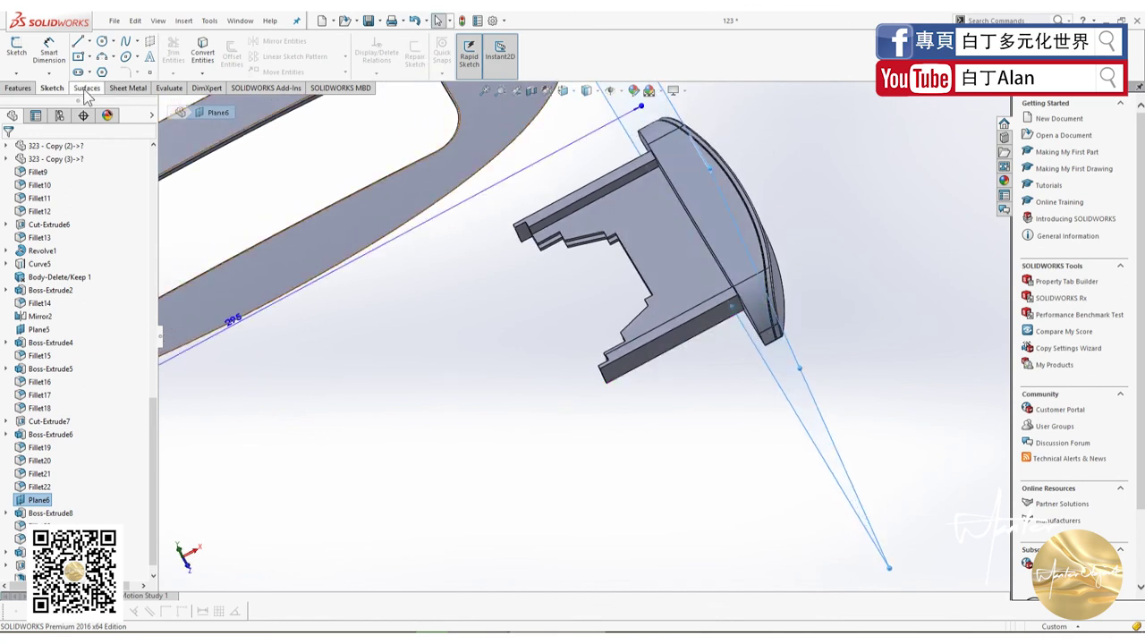
- Begin a new reference plane from Plane6, restarting it after a first attempt
click(18, 87)
click(501, 73)
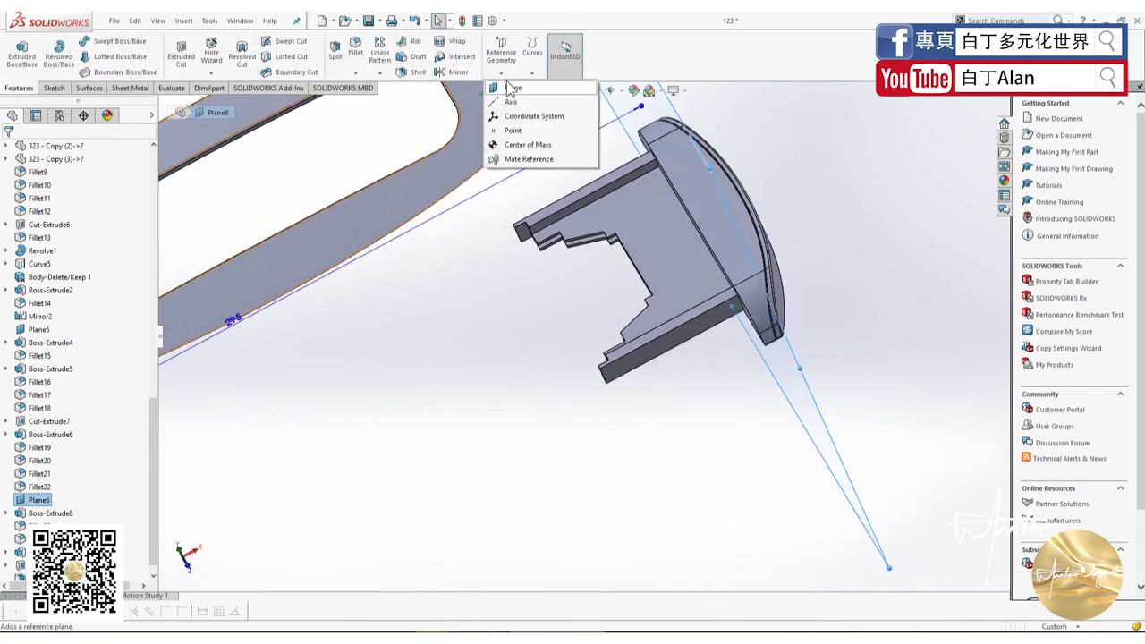
click(513, 92)
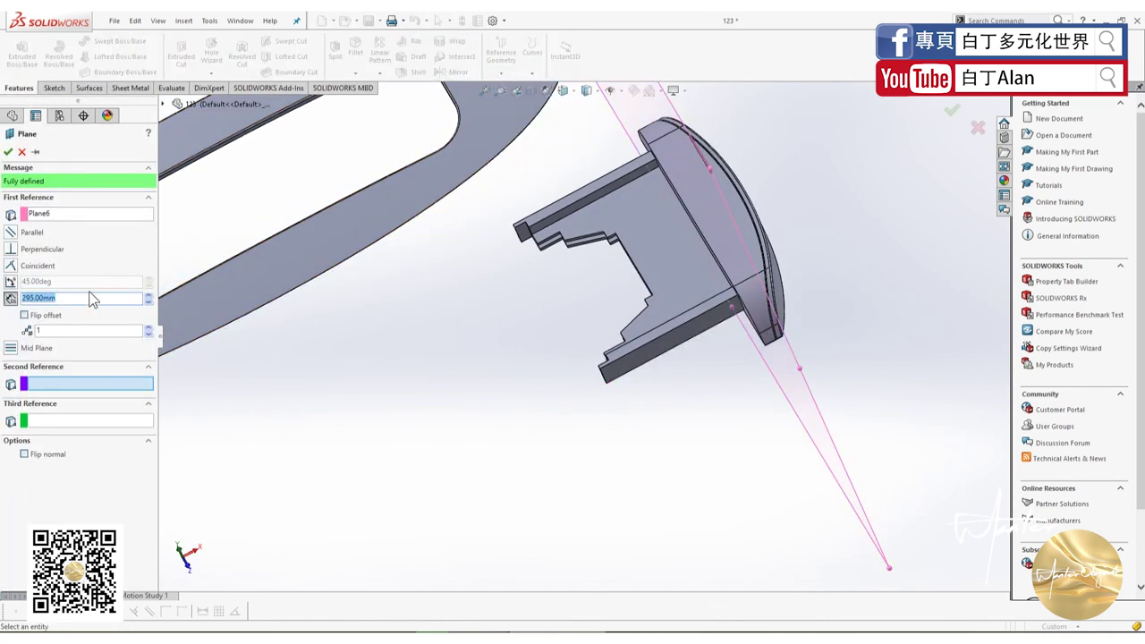
click(74, 300)
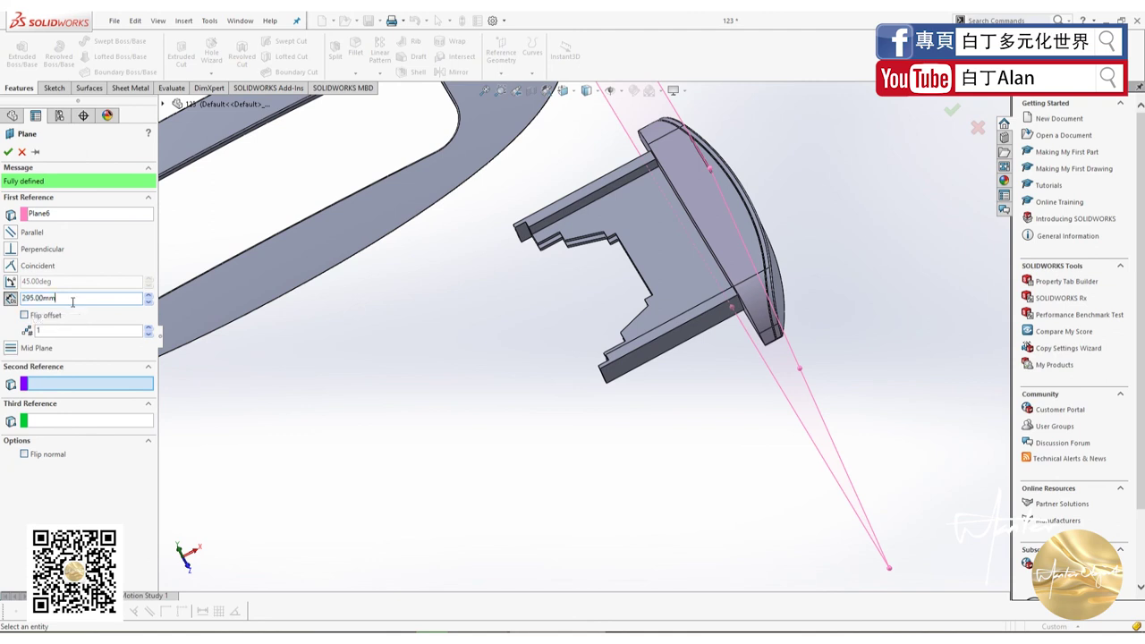
click(8, 151)
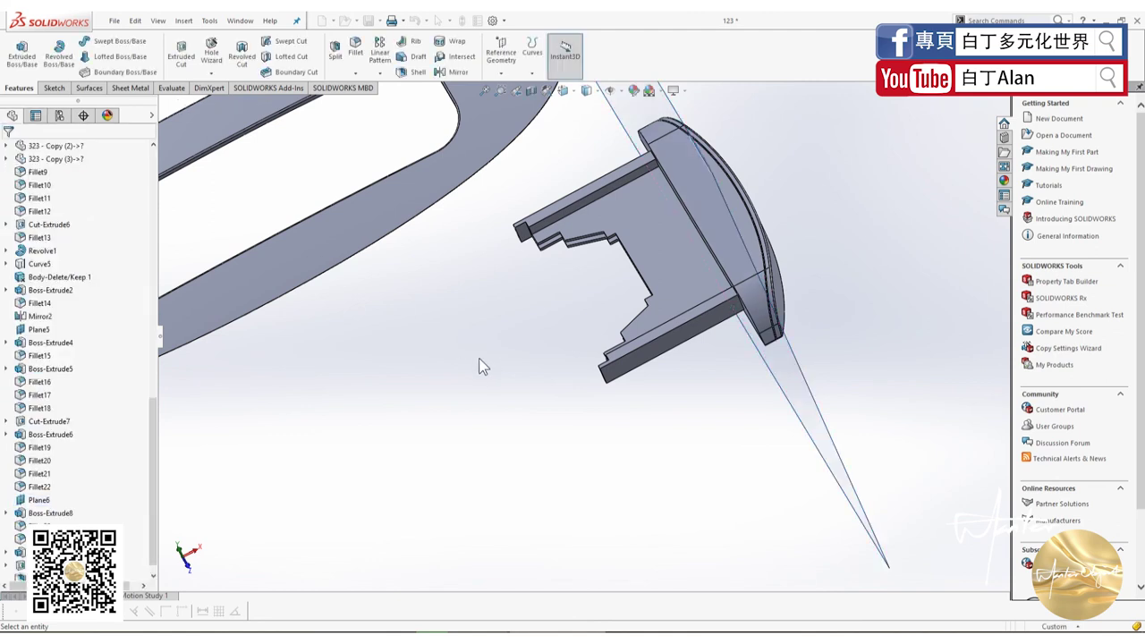
click(631, 134)
click(497, 73)
click(513, 94)
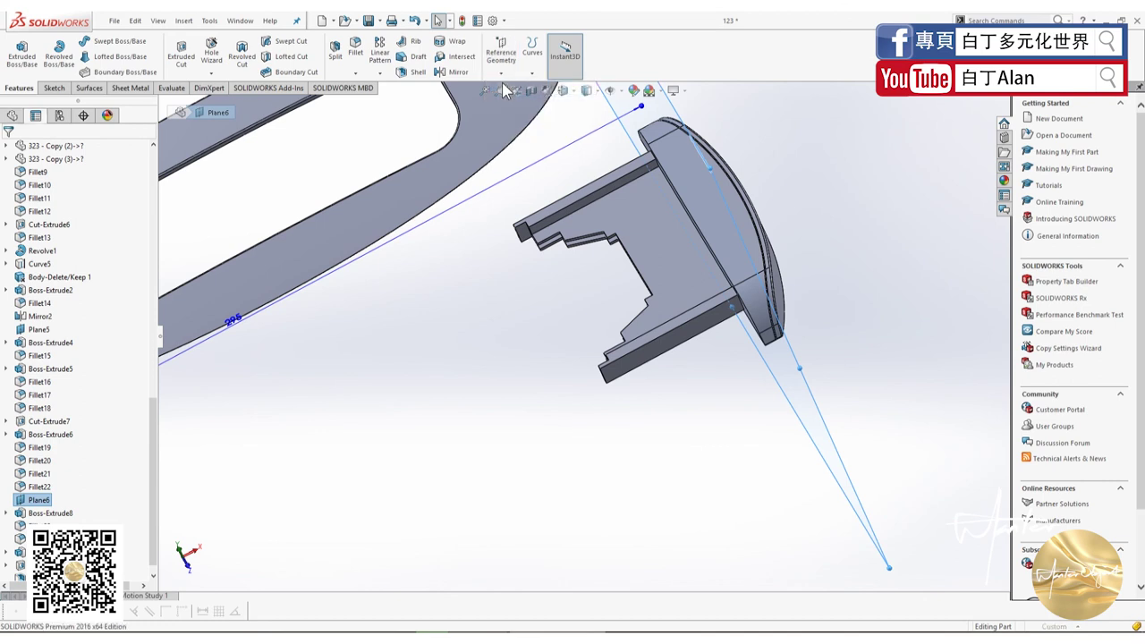
key(f)
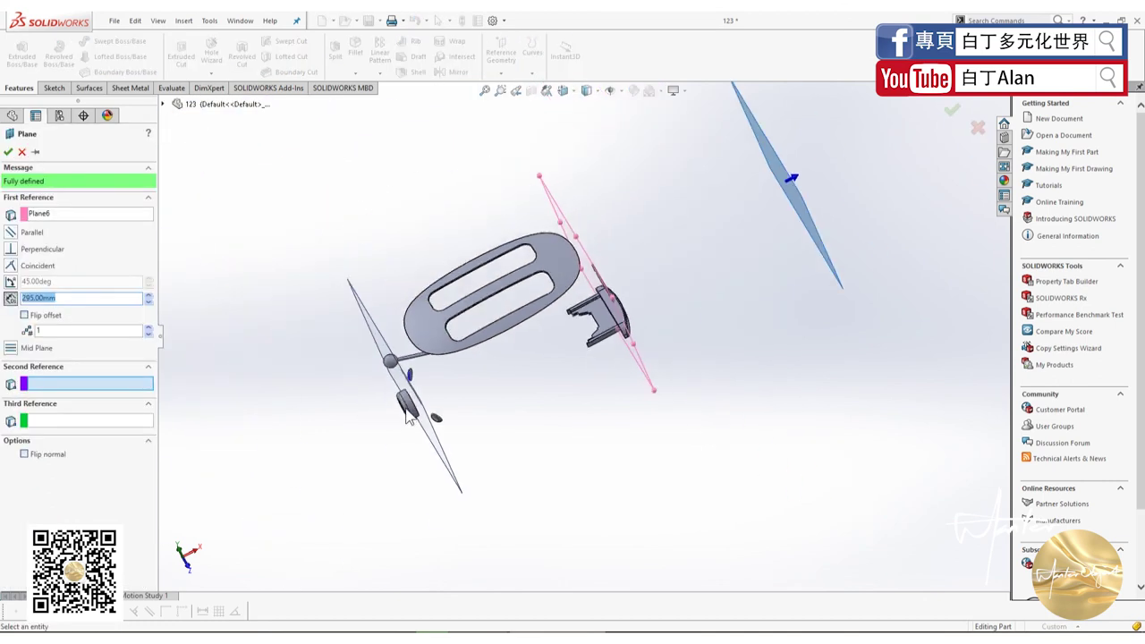
- Flip the offset and place the plane 20 mm from Plane6, then confirm it
click(24, 315)
click(55, 298)
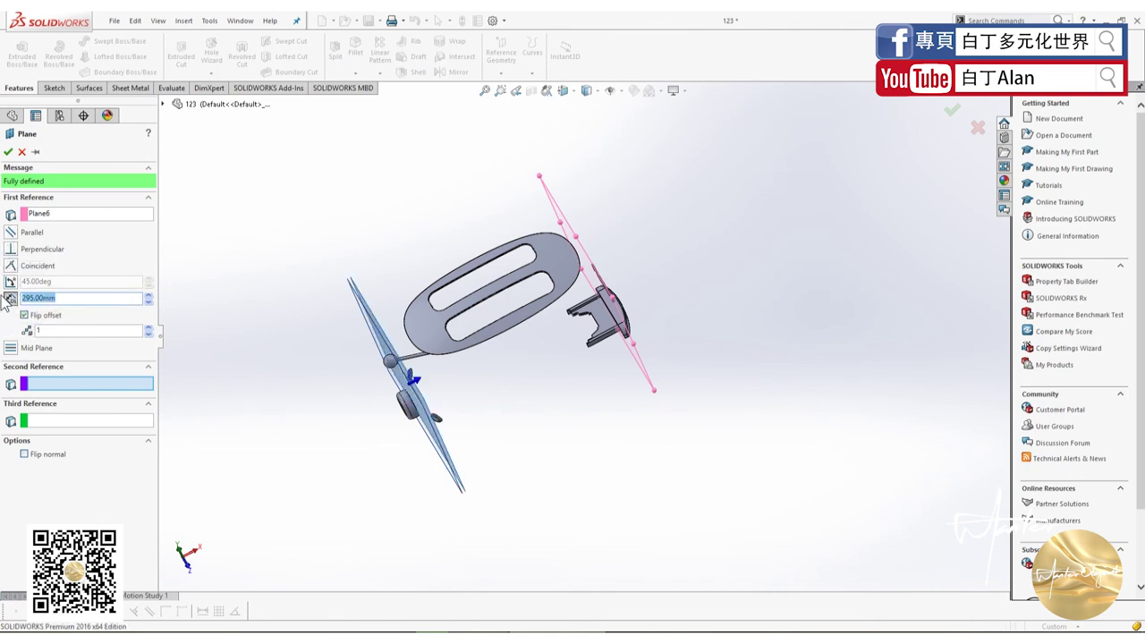
text(5)
key(Return)
scroll(611, 343, down, 2)
scroll(611, 343, down, 3)
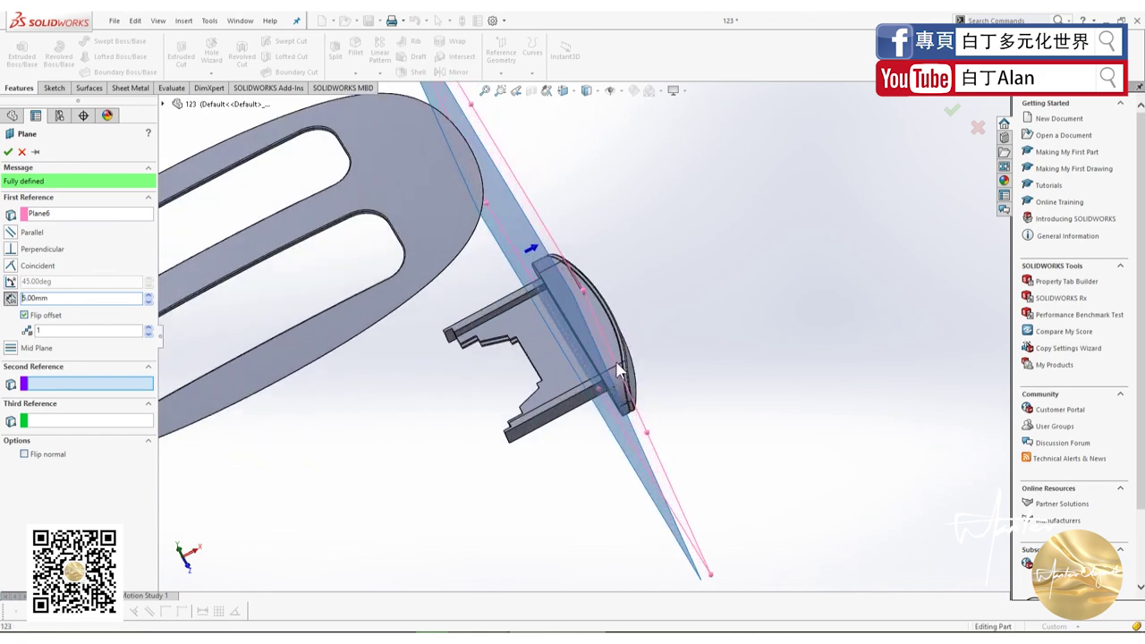
scroll(611, 342, down, 3)
scroll(610, 341, down, 3)
text(15)
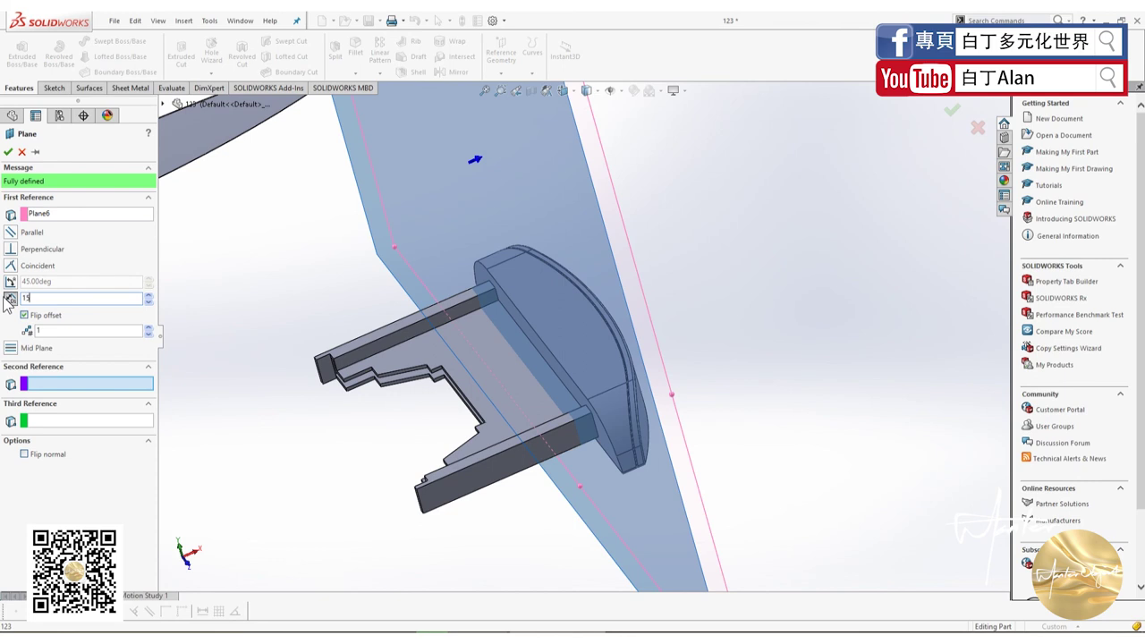
key(Return)
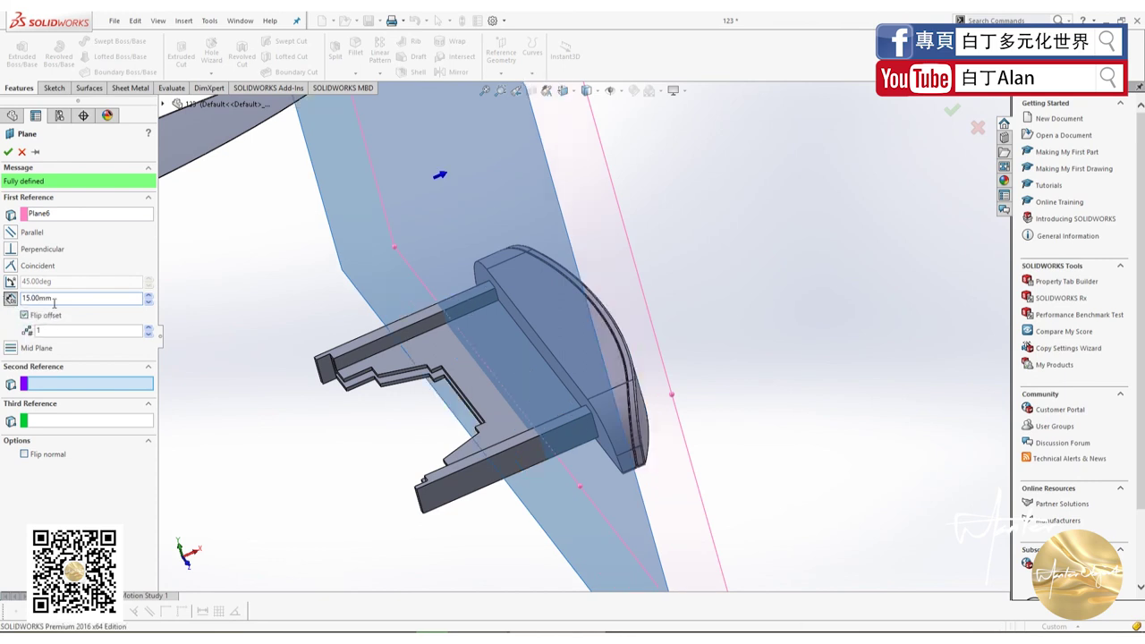
double_click(63, 299)
text(0)
key(Return)
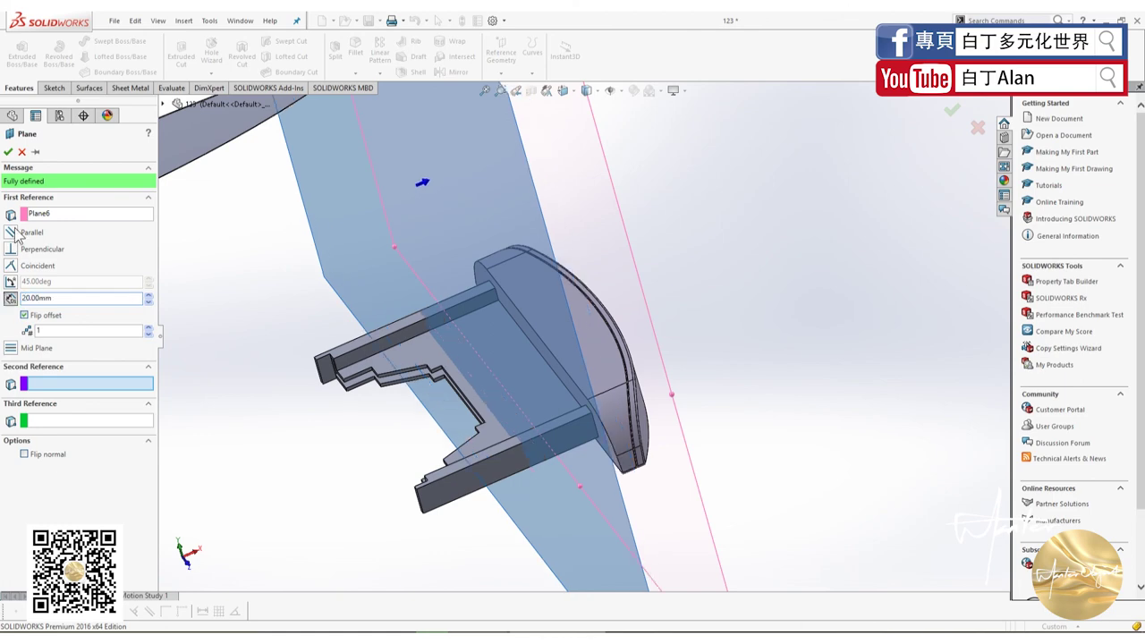
click(8, 154)
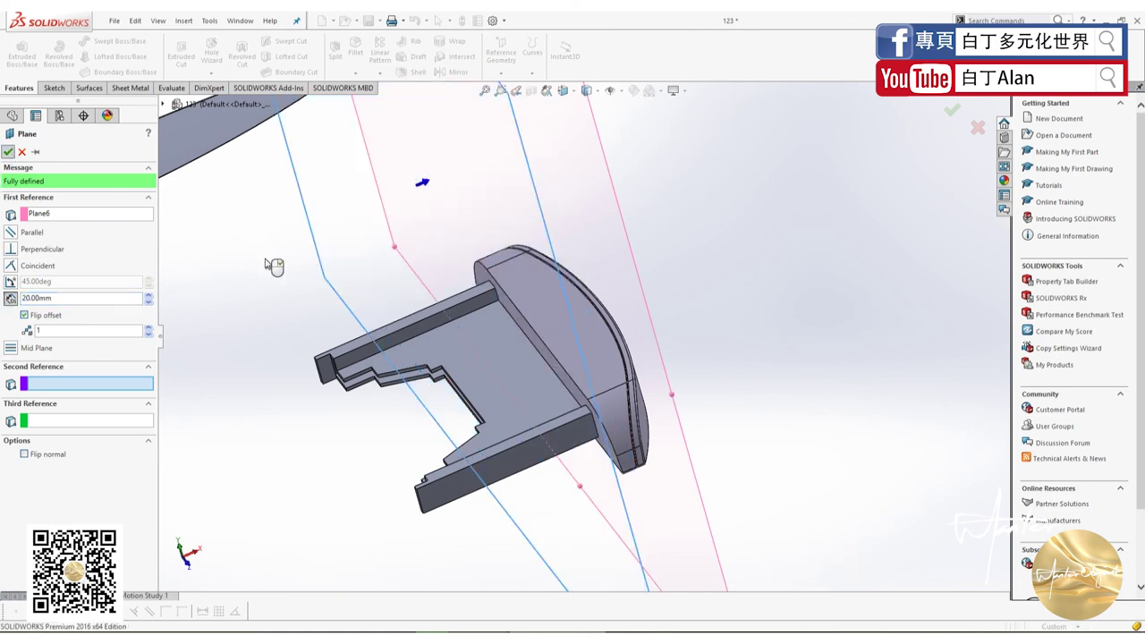
- Face the new plane and start a sketch on it for the tray
click(346, 310)
key(ctrl+8)
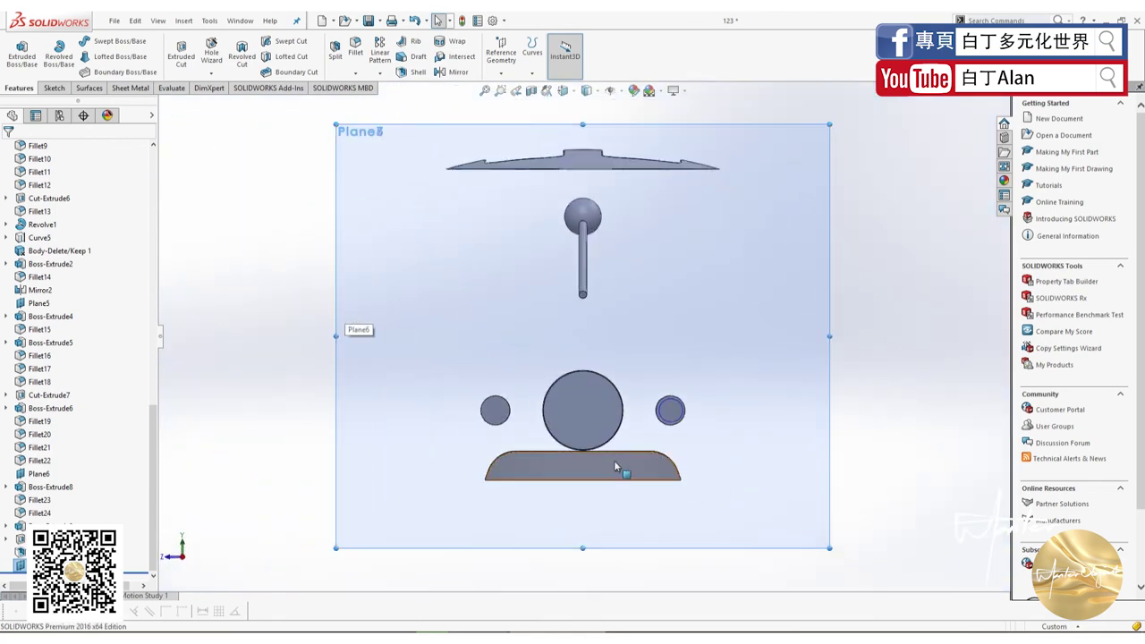
middle_drag(617, 476, 478, 514)
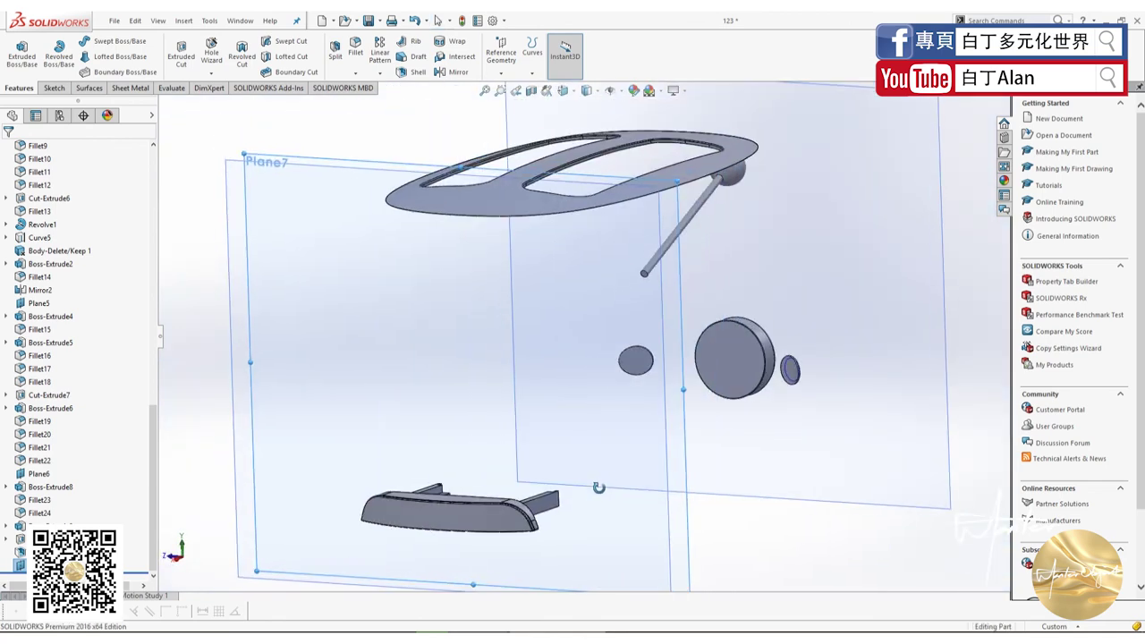
scroll(476, 513, down, 2)
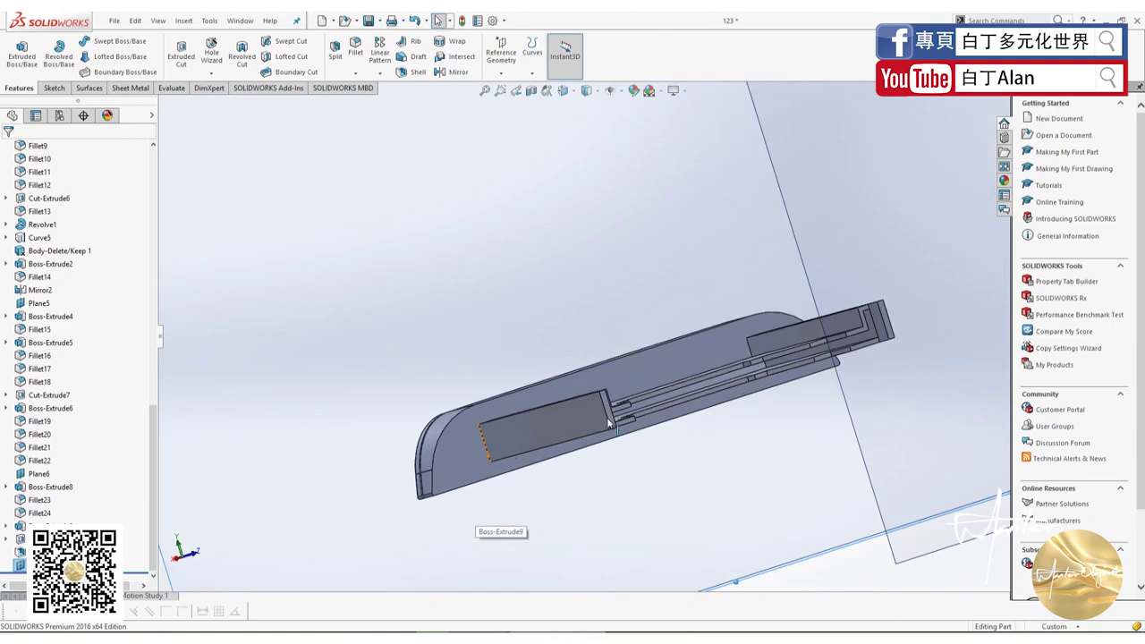
key(ctrl+1)
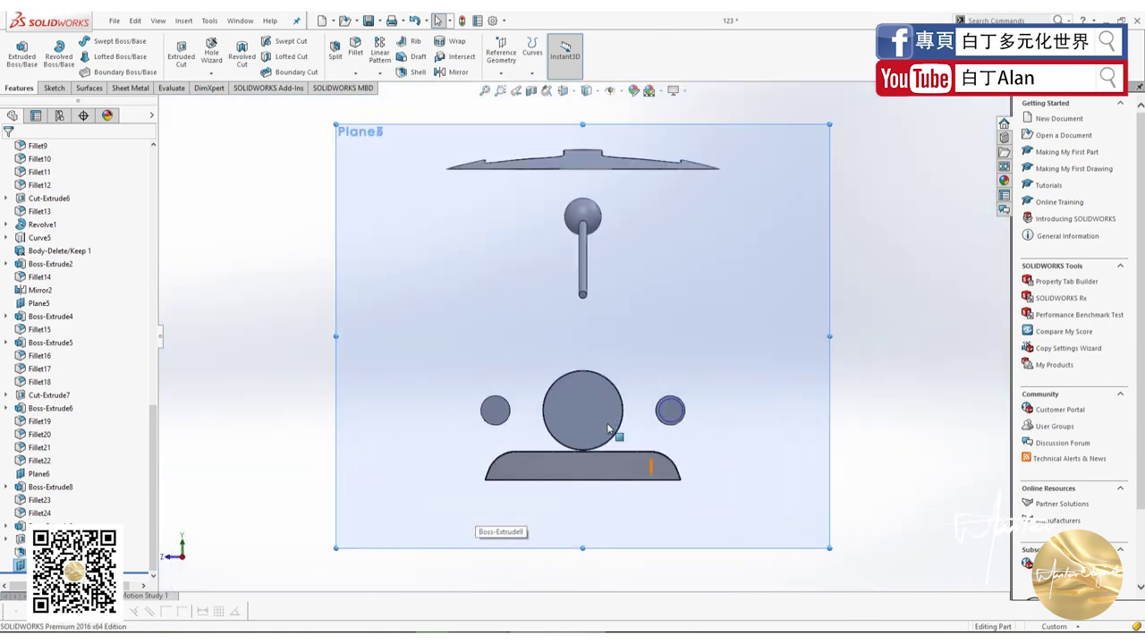
key(ctrl+3)
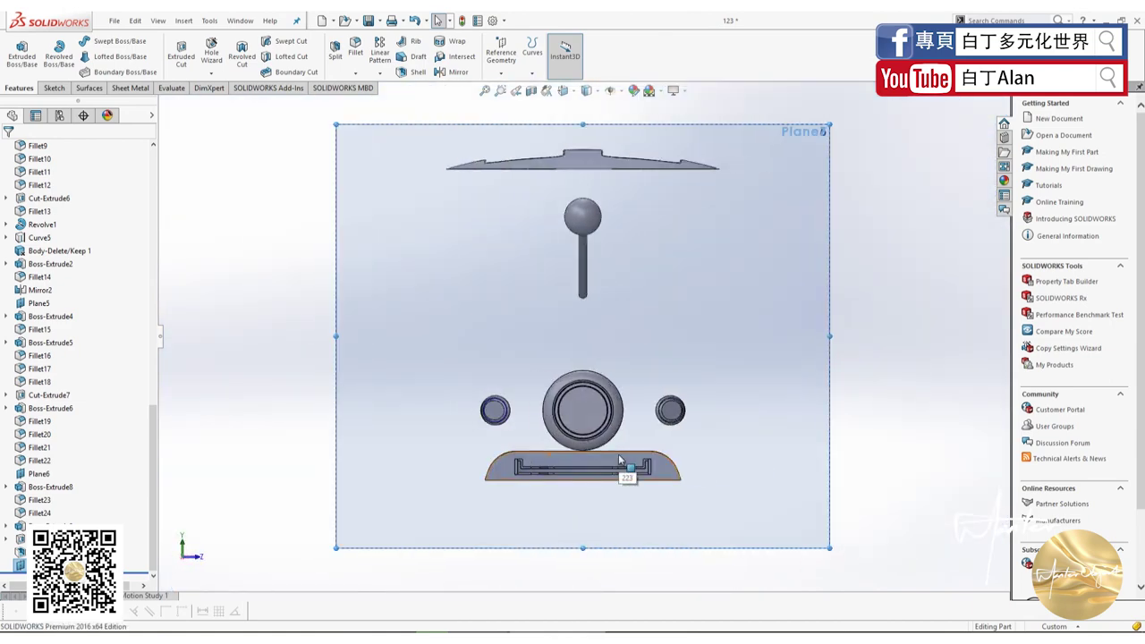
scroll(627, 471, down, 3)
scroll(497, 456, down, 3)
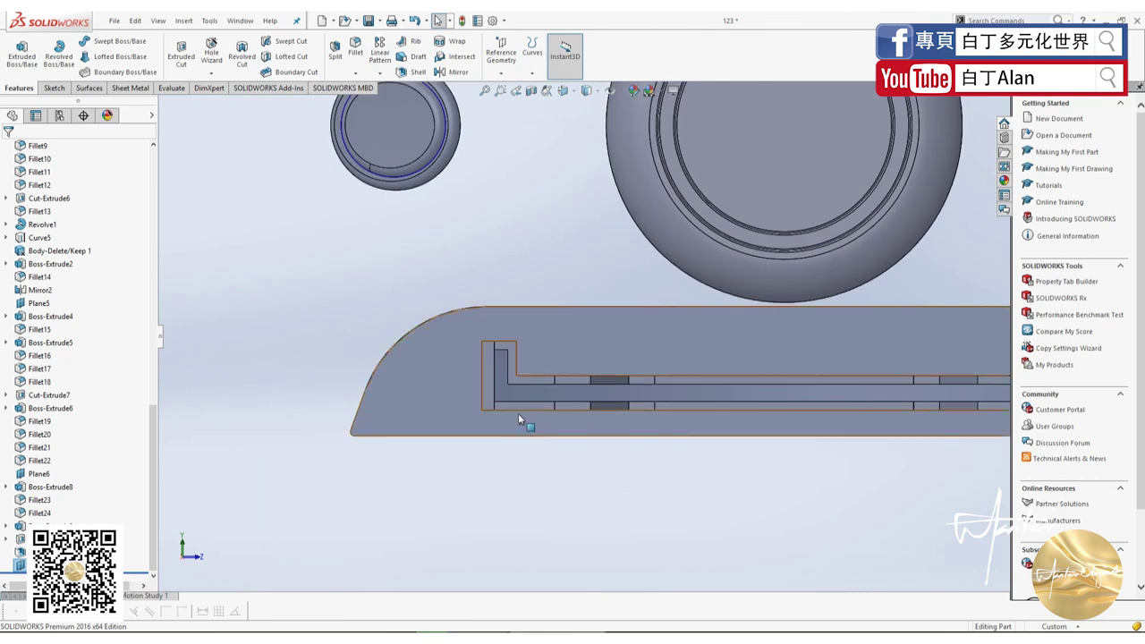
click(54, 87)
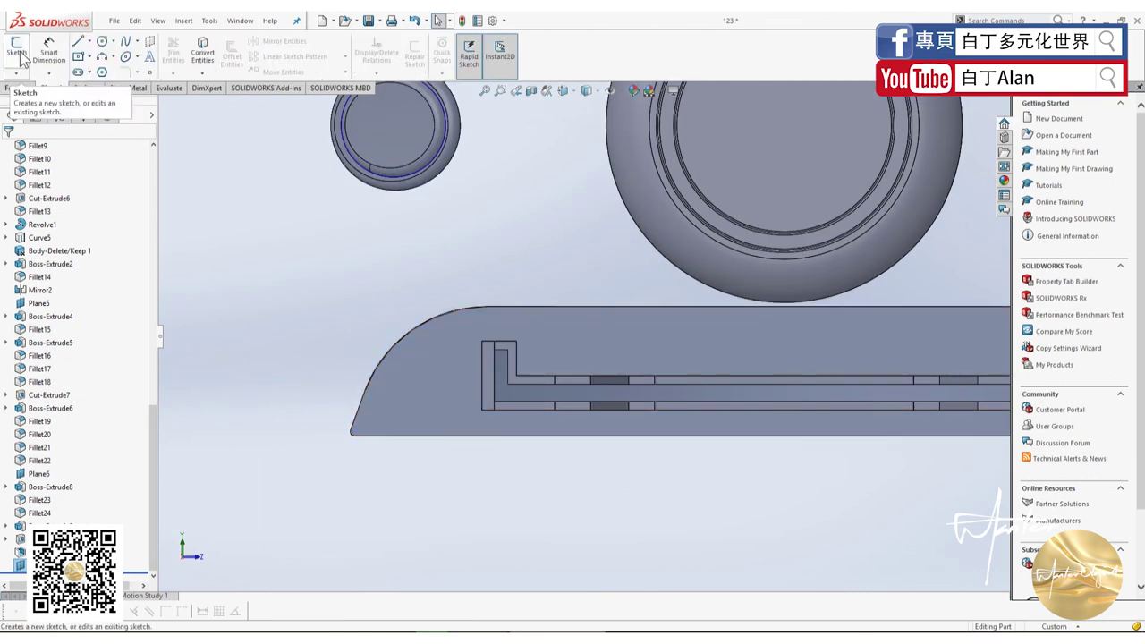
click(16, 52)
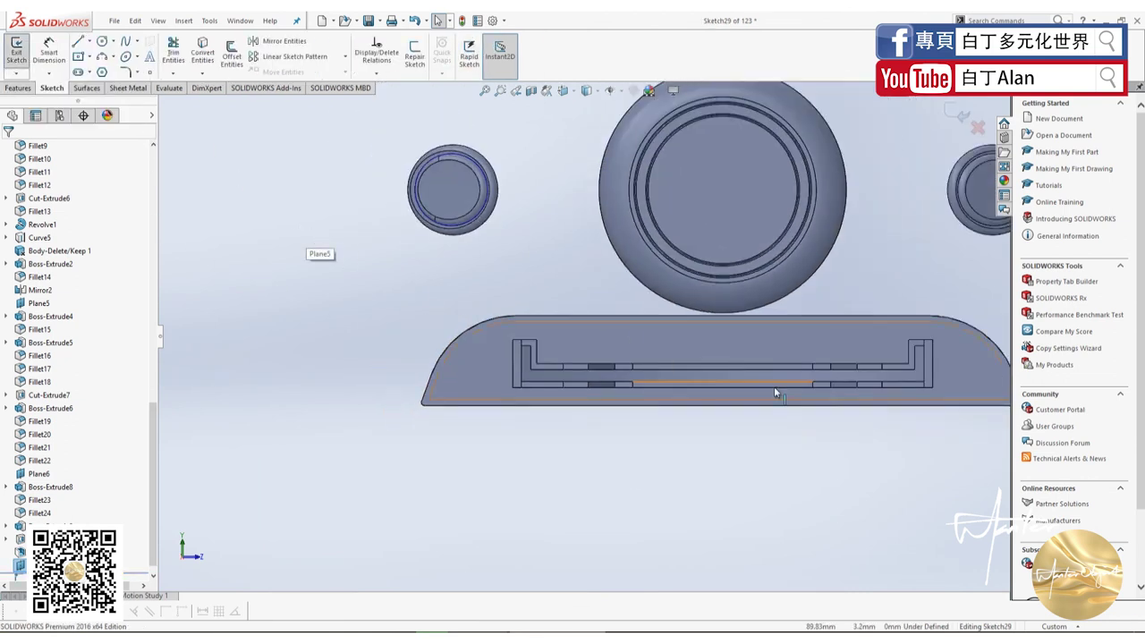
scroll(773, 386, down, 3)
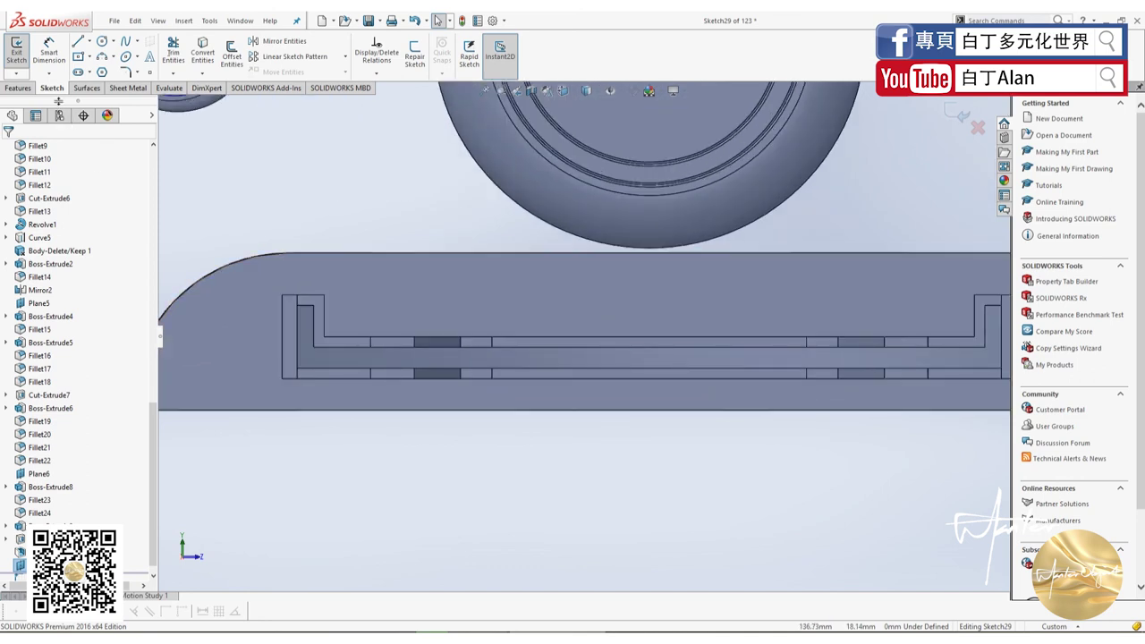
- Offset the tray's outer outline edges into the sketch
click(232, 54)
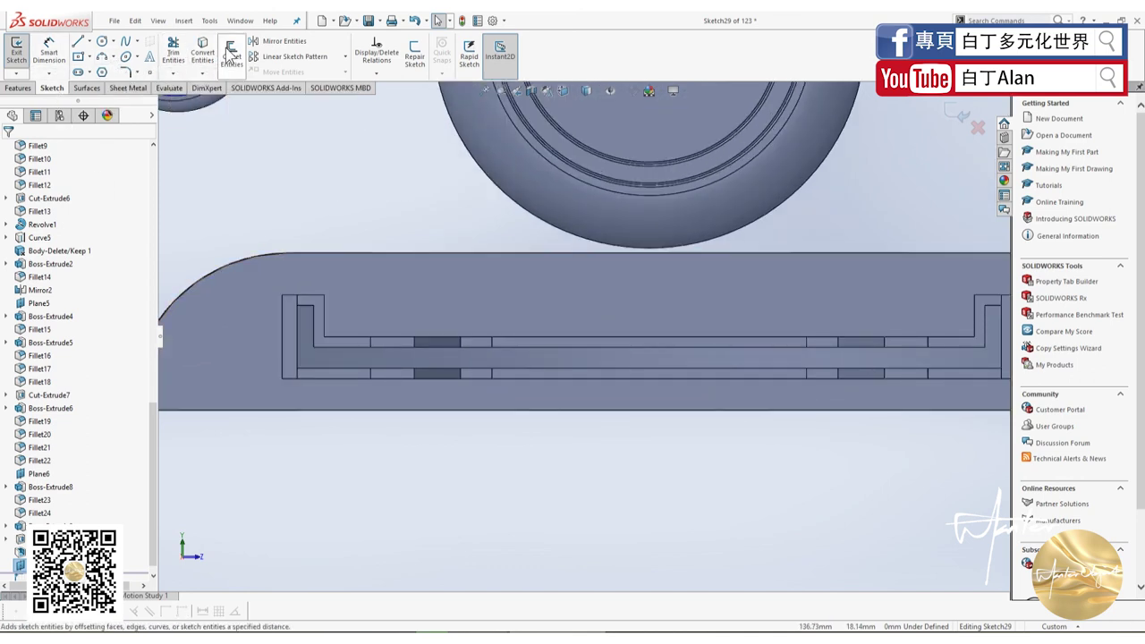
click(311, 311)
click(305, 307)
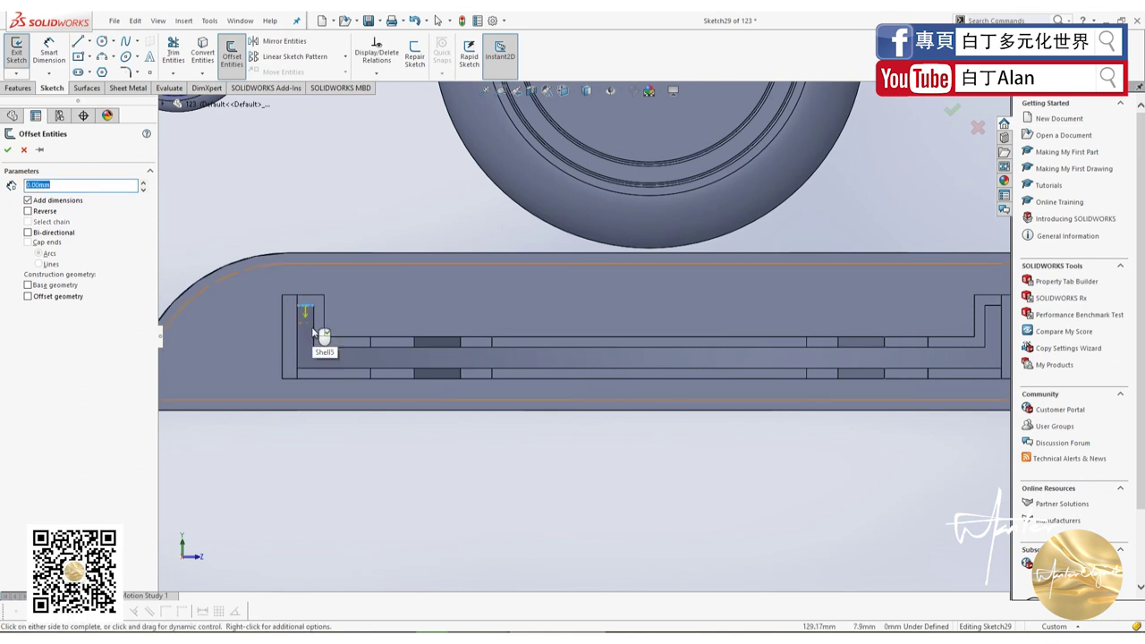
click(293, 304)
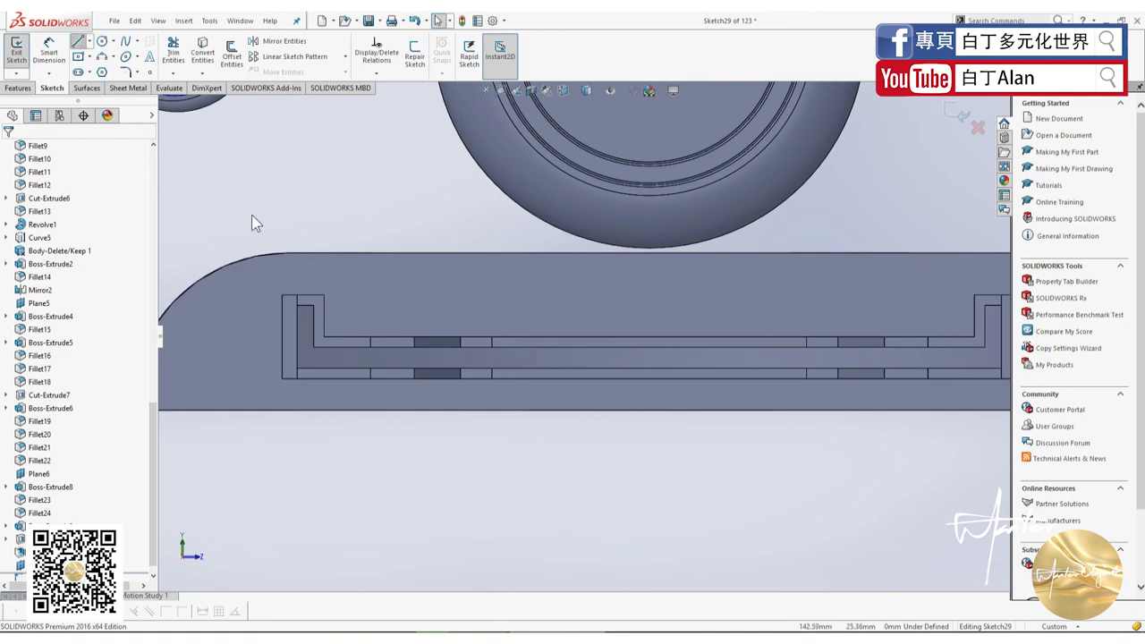
- Draw the closed U-shaped tray profile with 6 mm and 4 mm walls and a 64 mm inner bottom
click(298, 306)
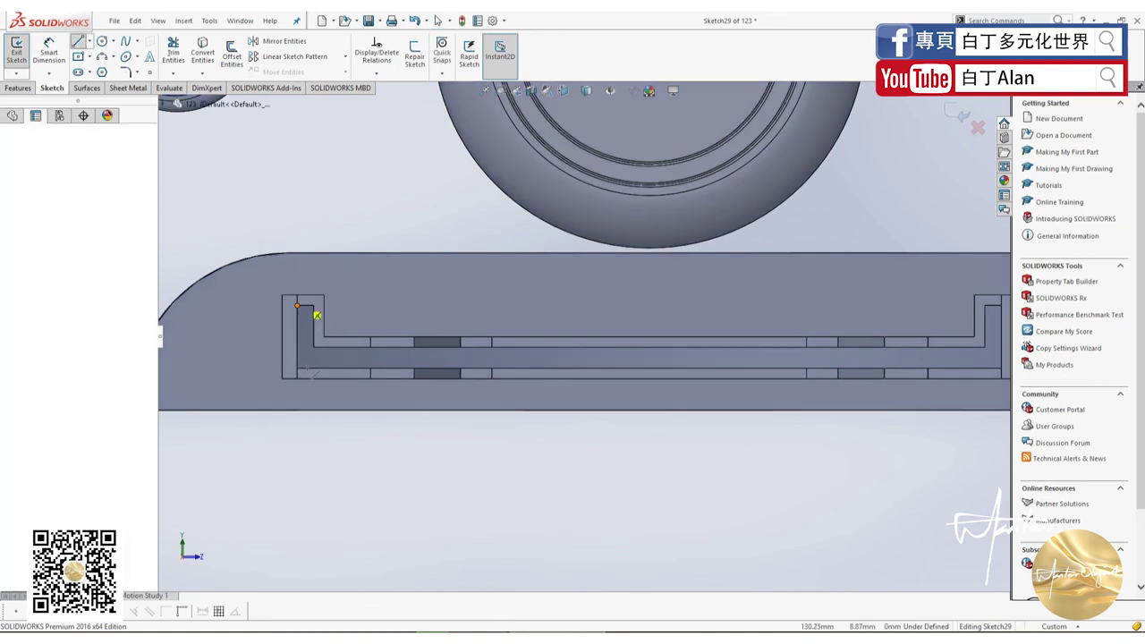
click(298, 367)
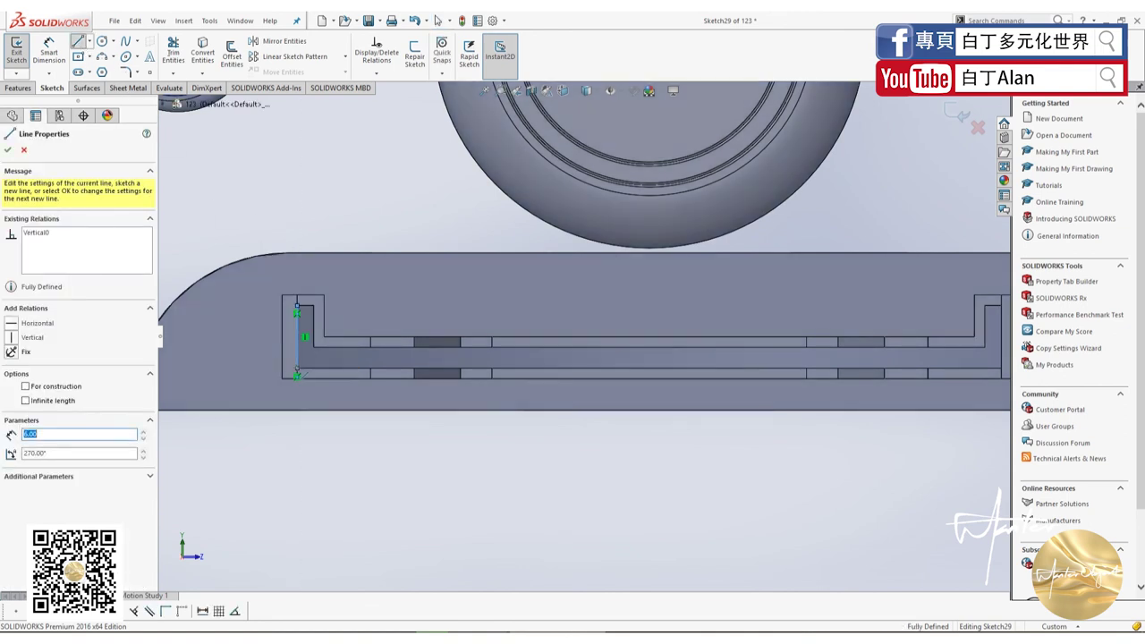
scroll(298, 367, up, 2)
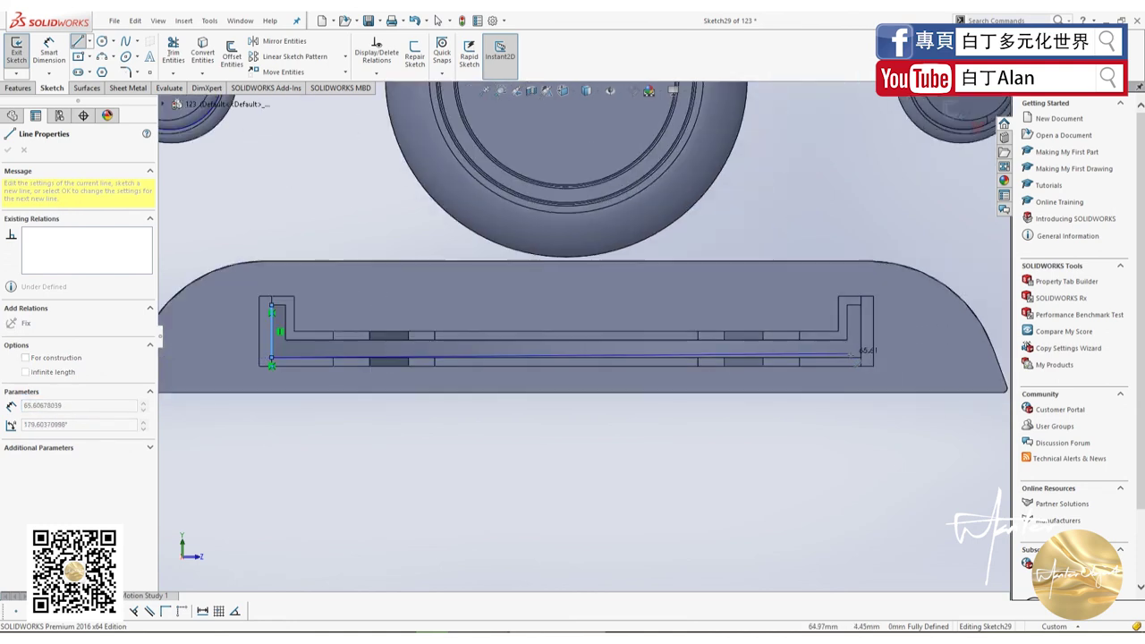
click(861, 358)
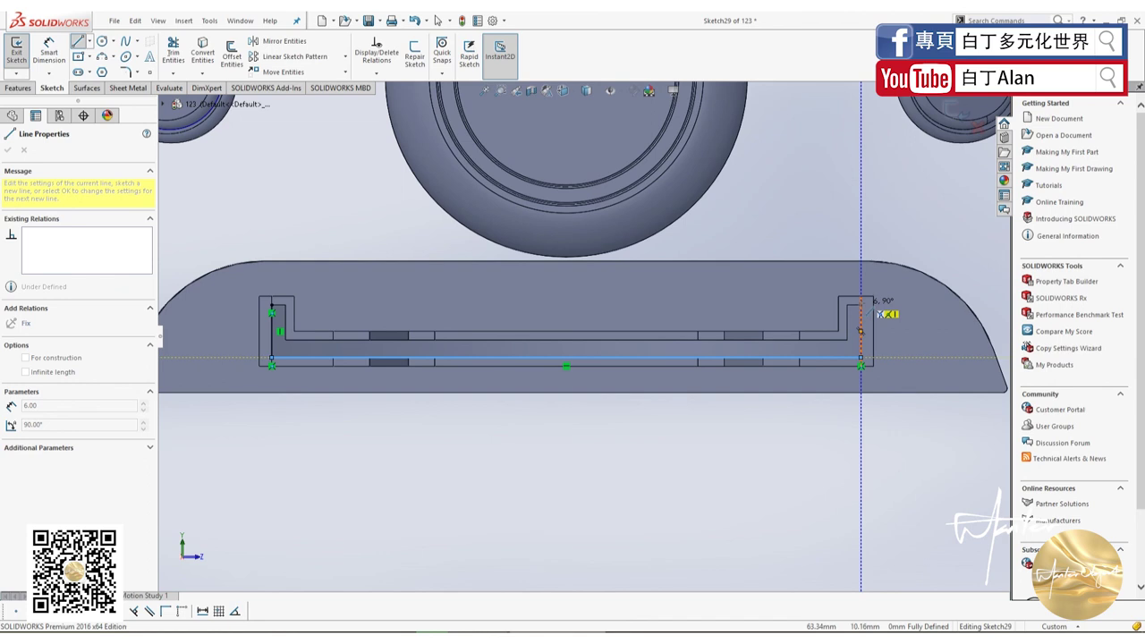
click(860, 304)
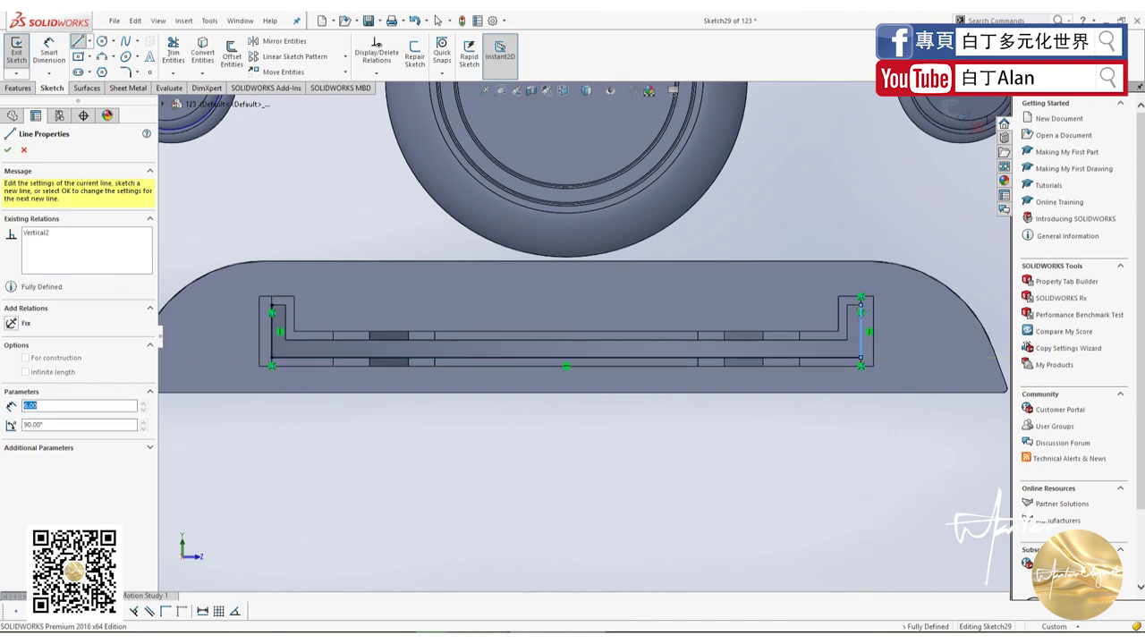
click(847, 304)
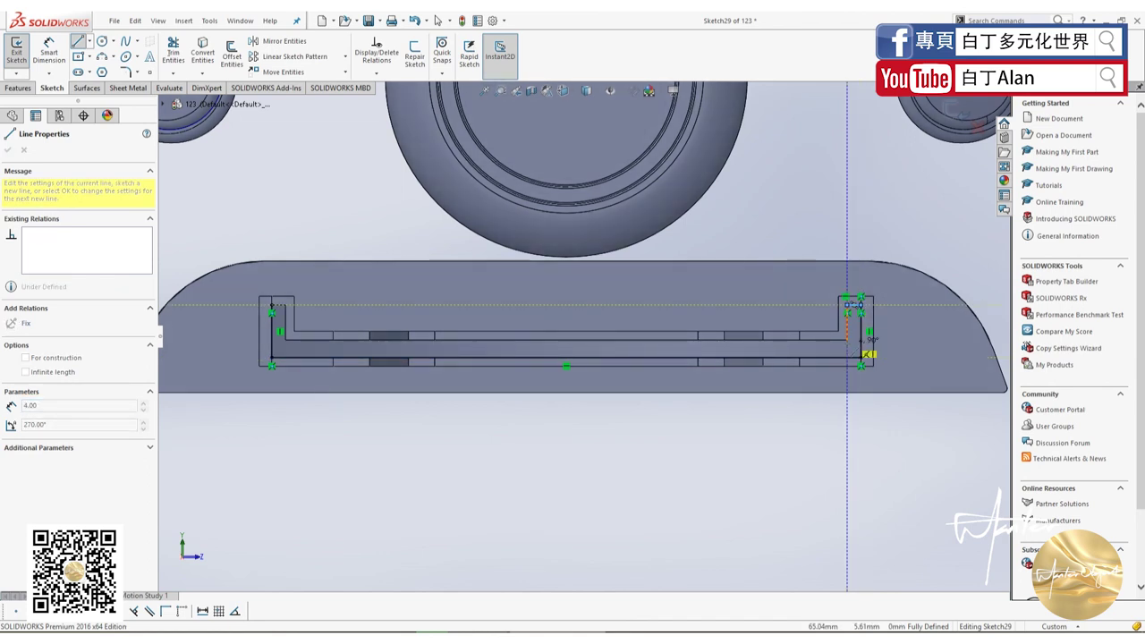
click(850, 340)
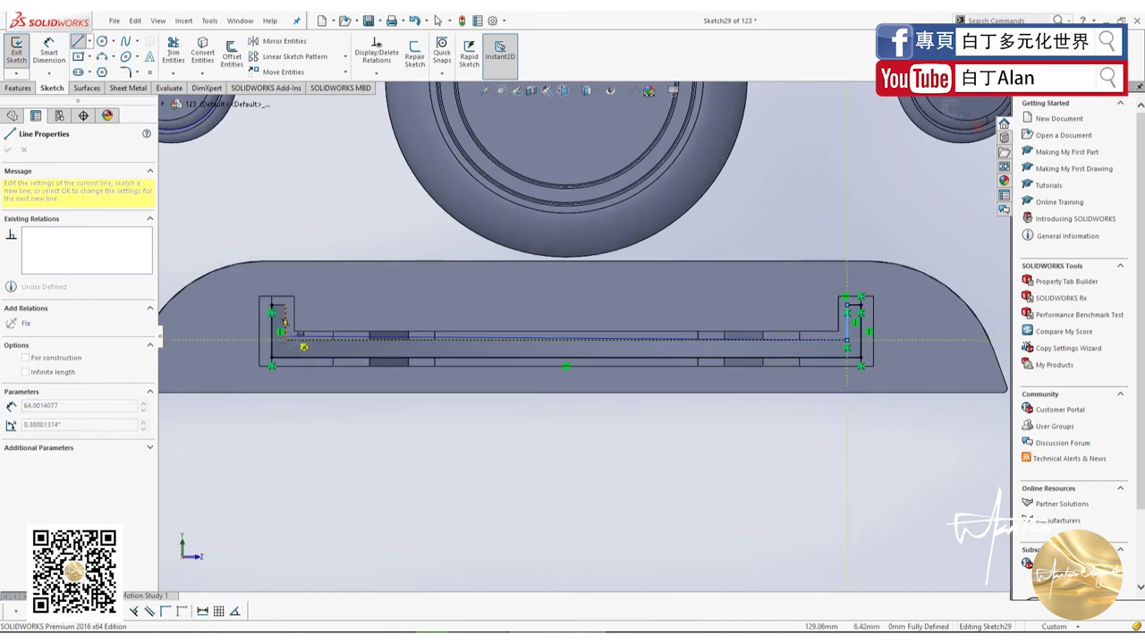
click(282, 339)
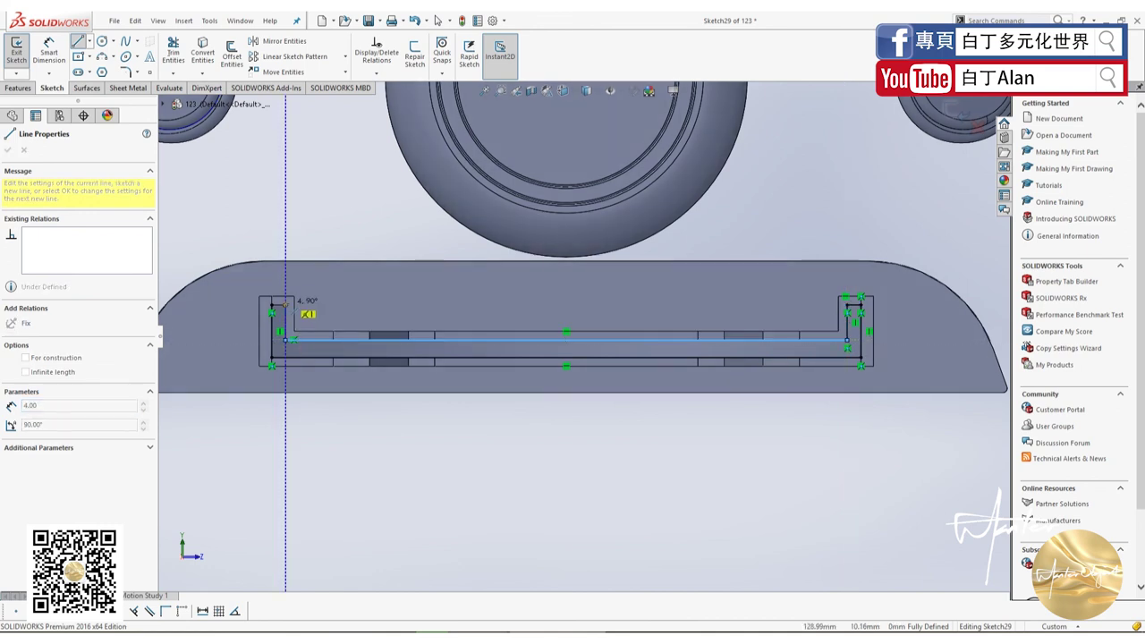
click(286, 304)
click(273, 306)
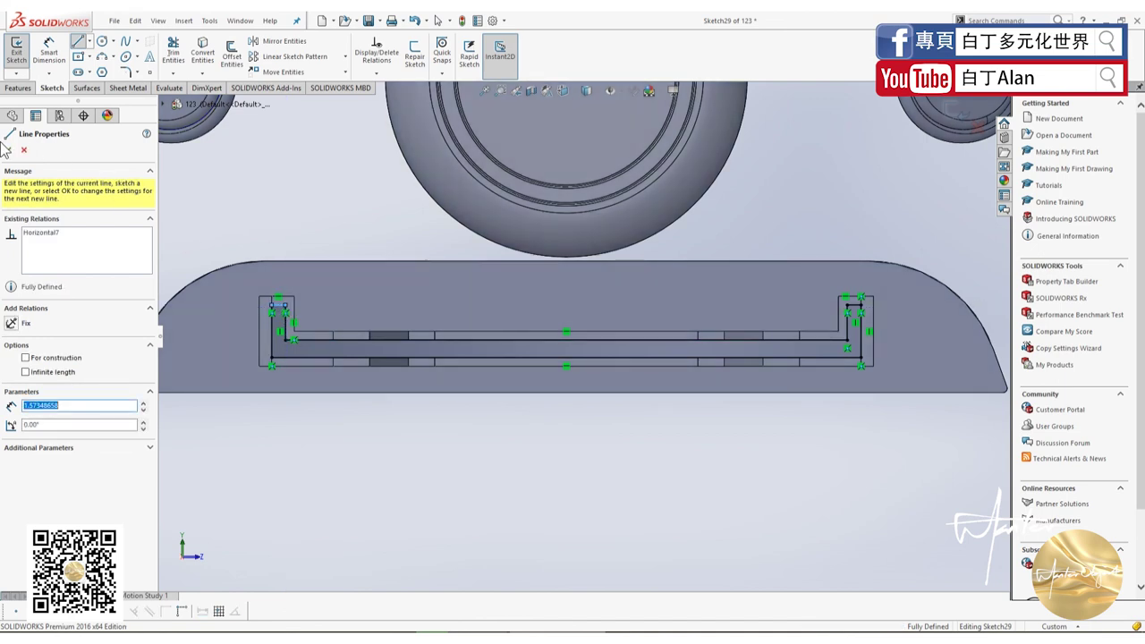
click(8, 151)
- Extrude Sketch29 blind to 140 mm with Merge result turned off
click(20, 88)
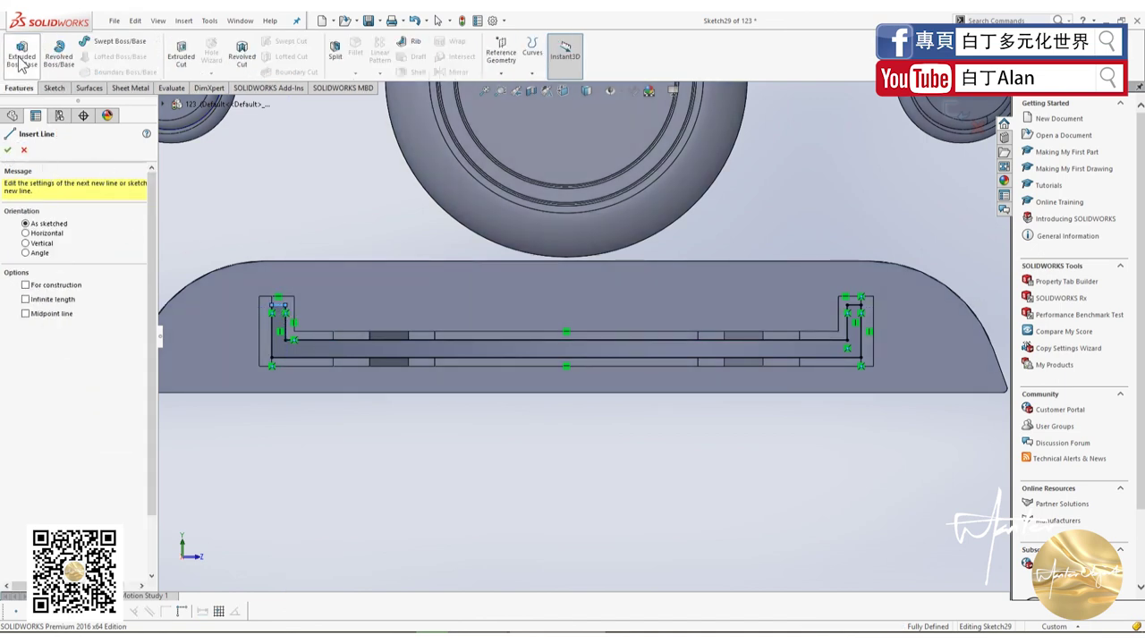
key(Escape)
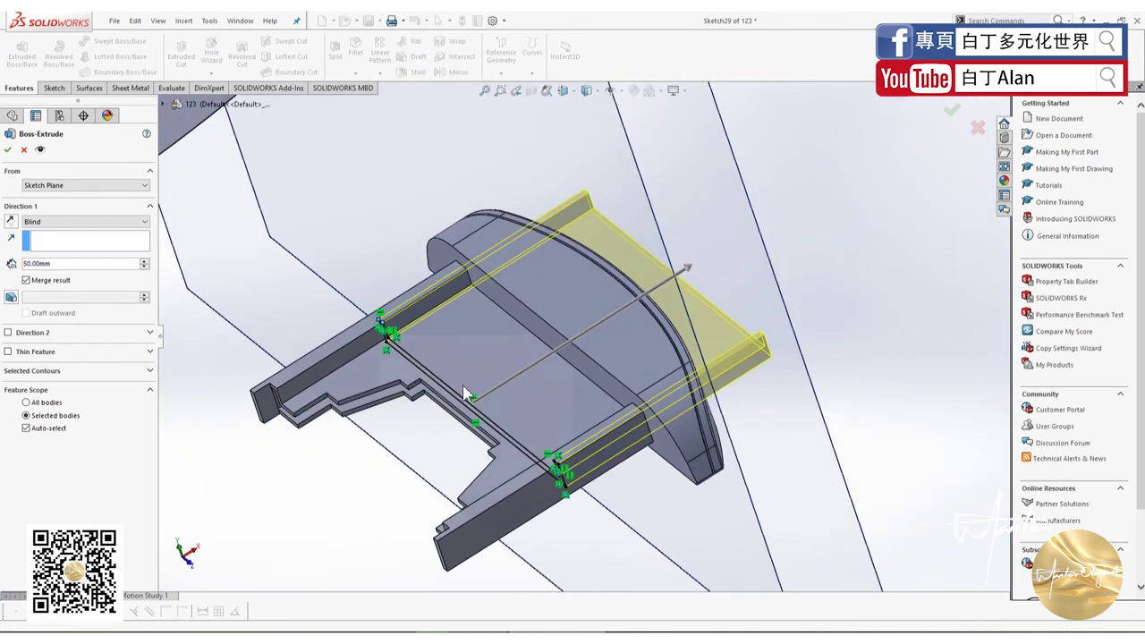
click(687, 269)
click(350, 434)
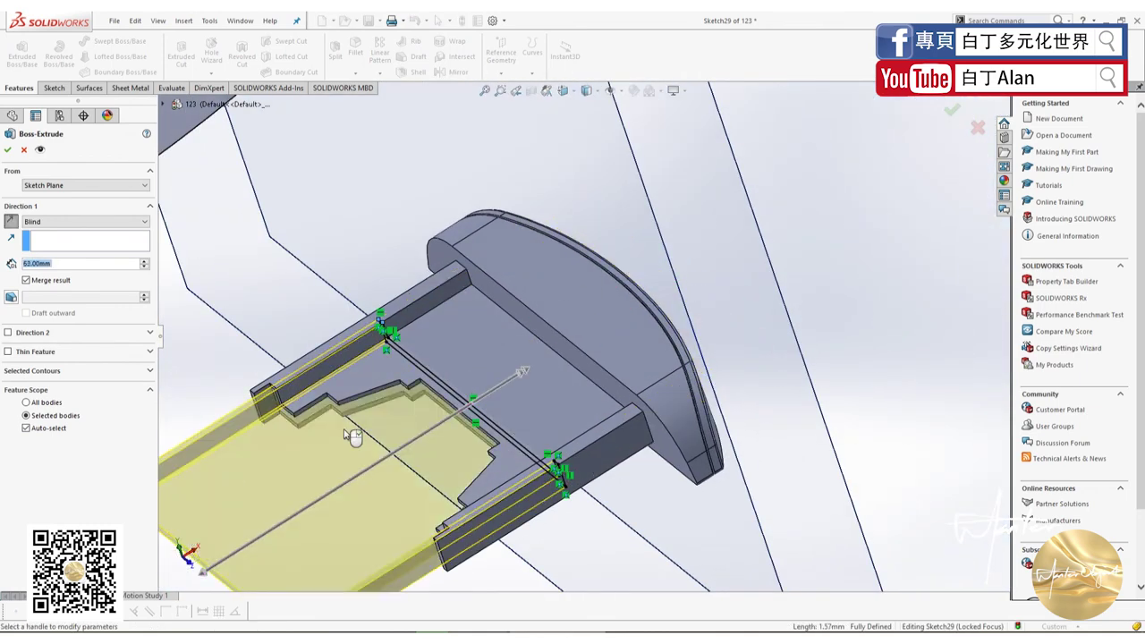
scroll(457, 386, up, 3)
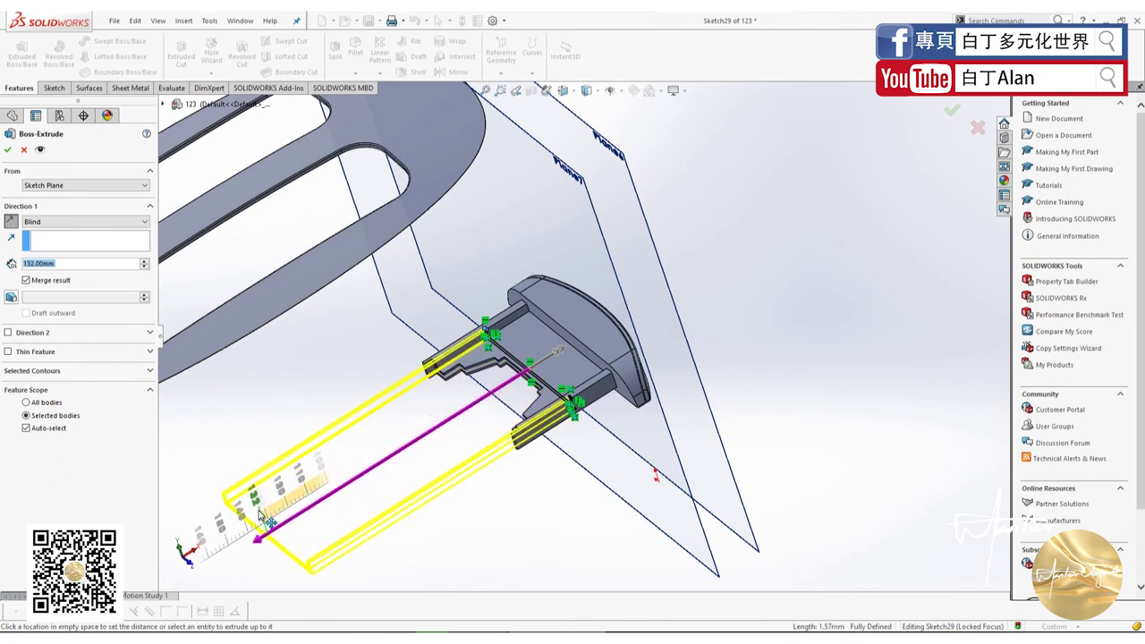
click(257, 538)
click(376, 429)
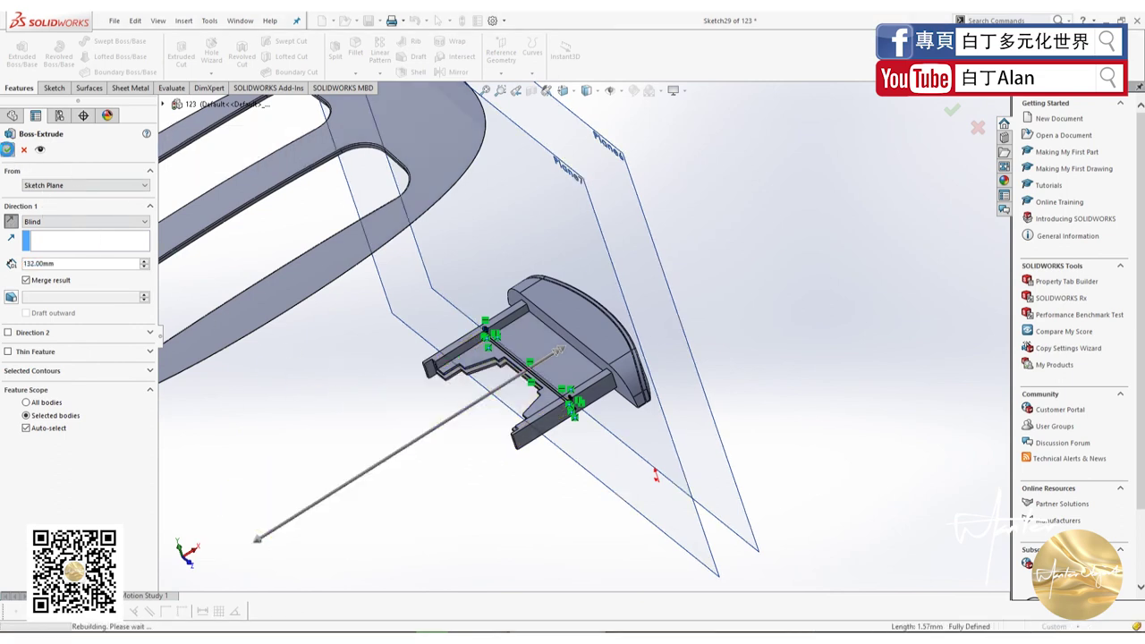
click(8, 151)
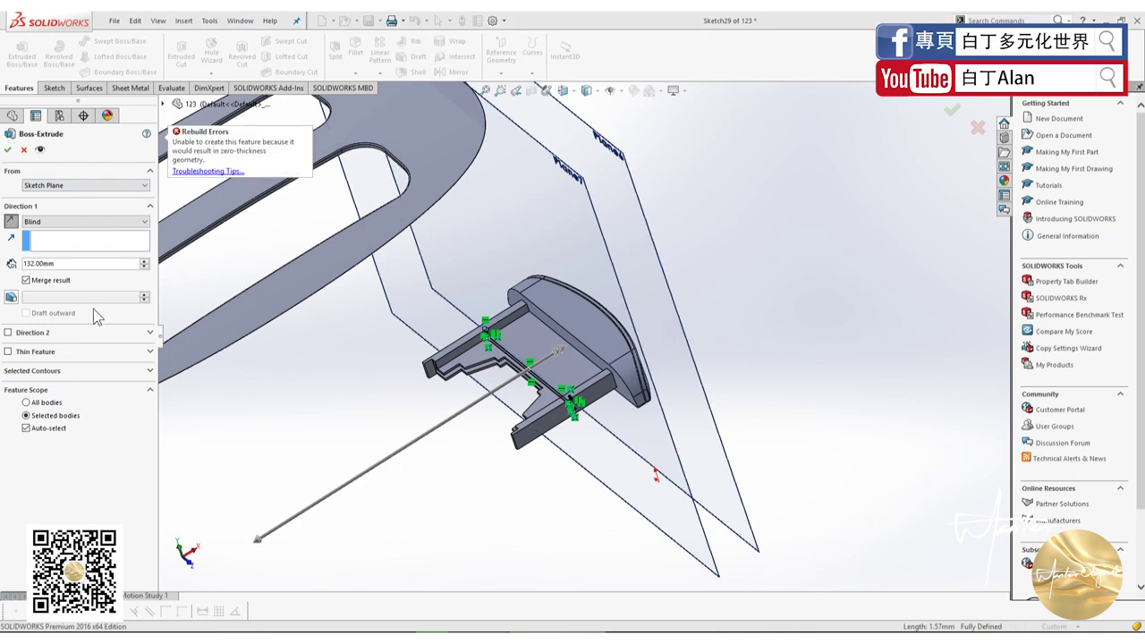
click(33, 282)
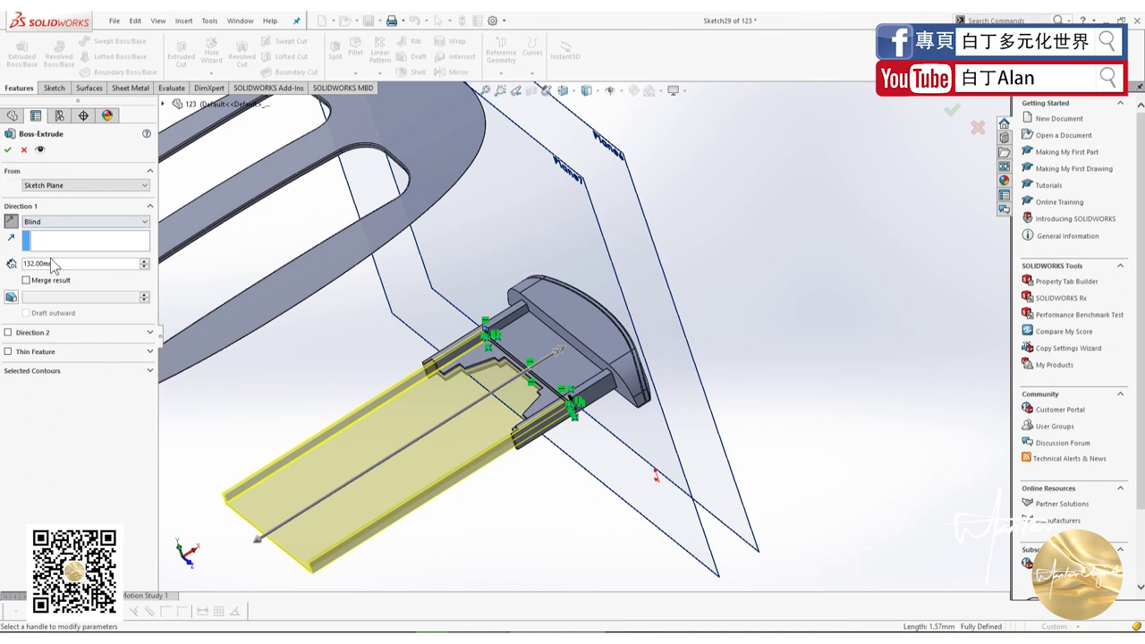
drag(52, 264, 5, 268)
text(140)
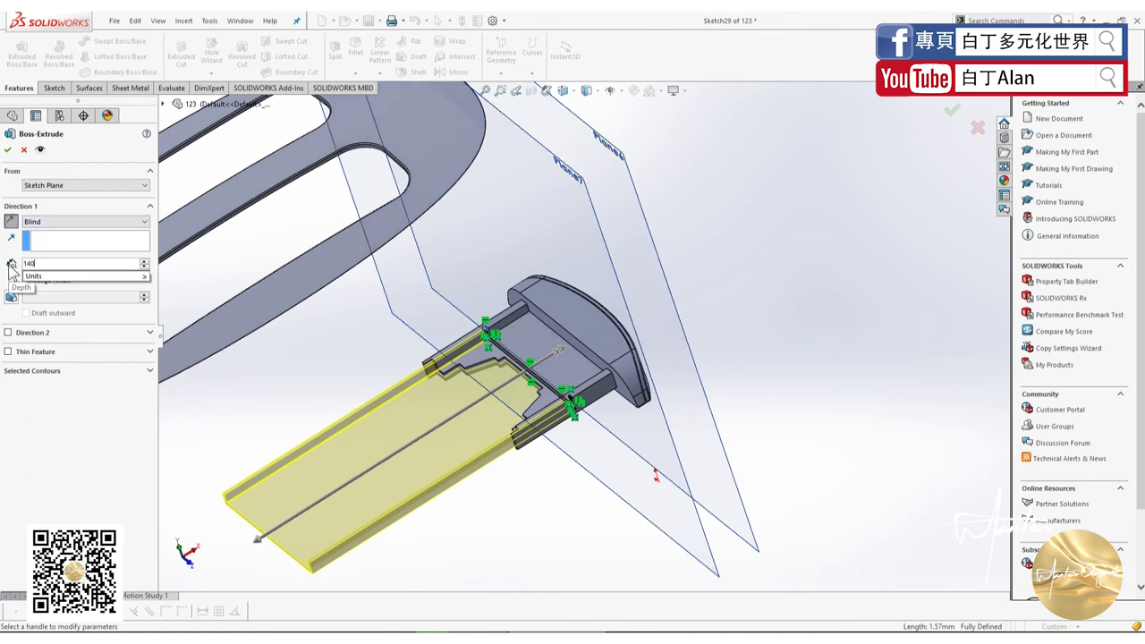
key(Return)
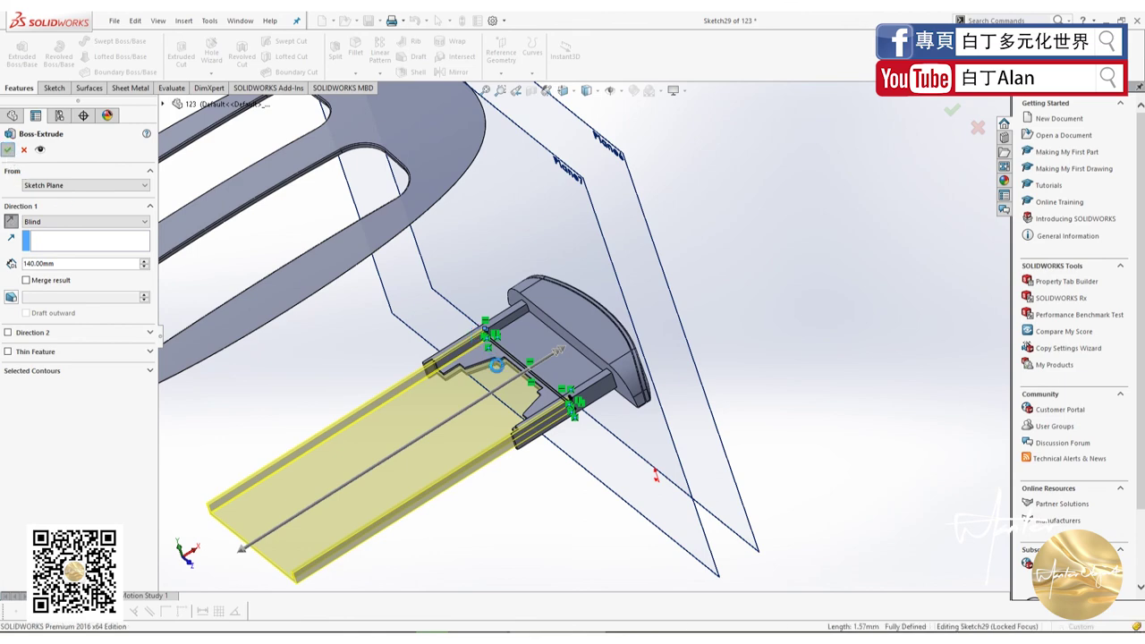
key(Return)
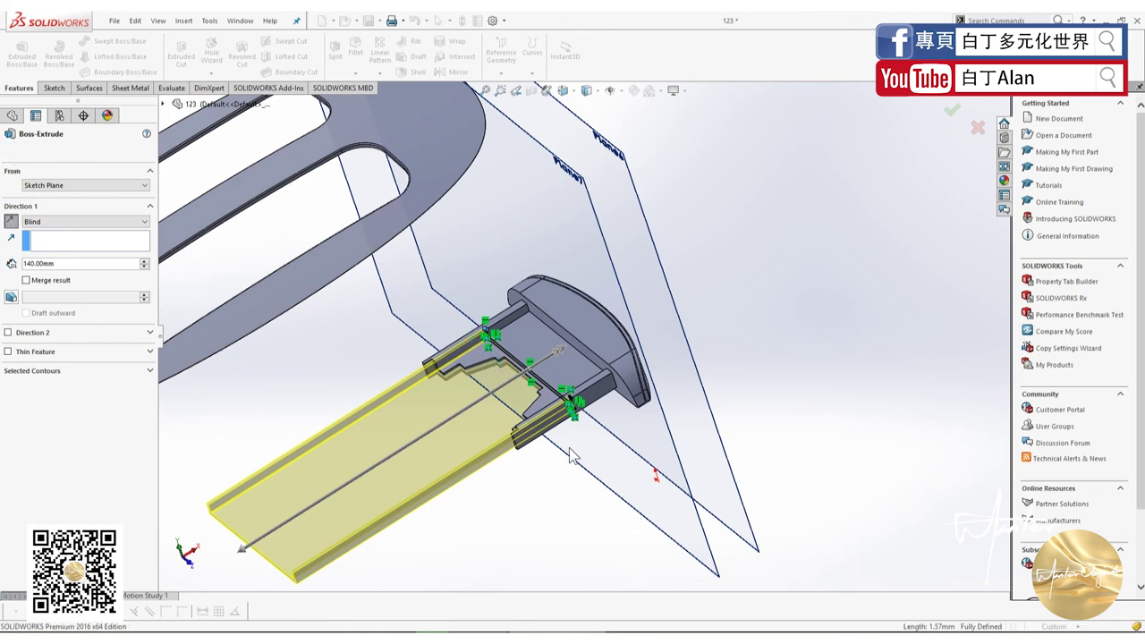
mouse_move(577, 456)
middle_down()
mouse_move(543, 435)
mouse_move(554, 424)
mouse_move(527, 447)
middle_up()
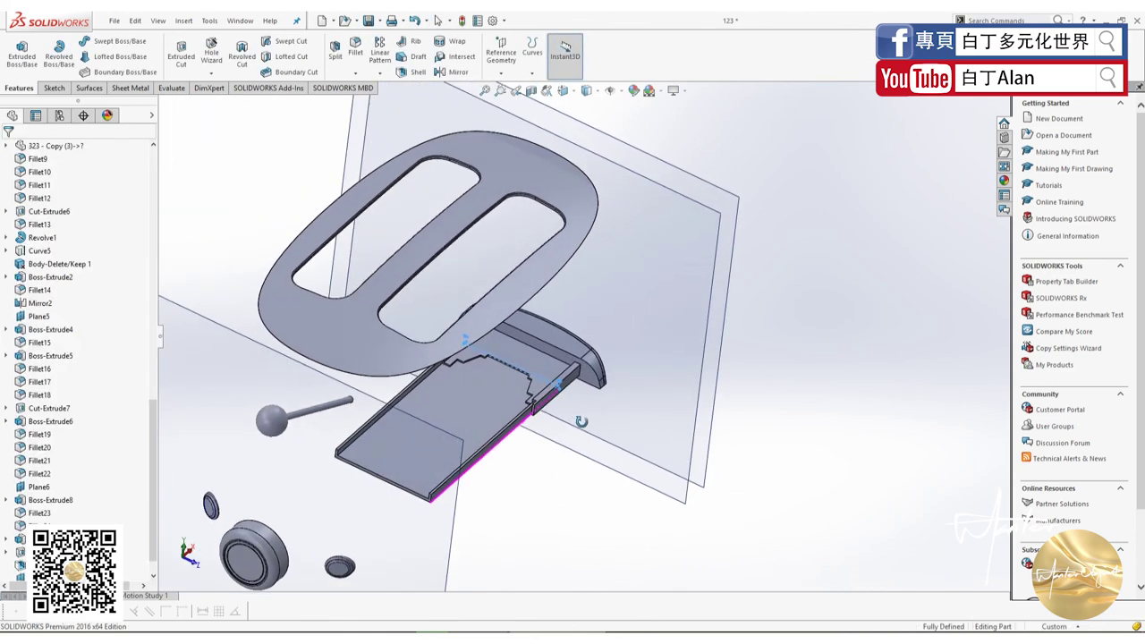
scroll(278, 536, down, 3)
scroll(487, 402, up, 4)
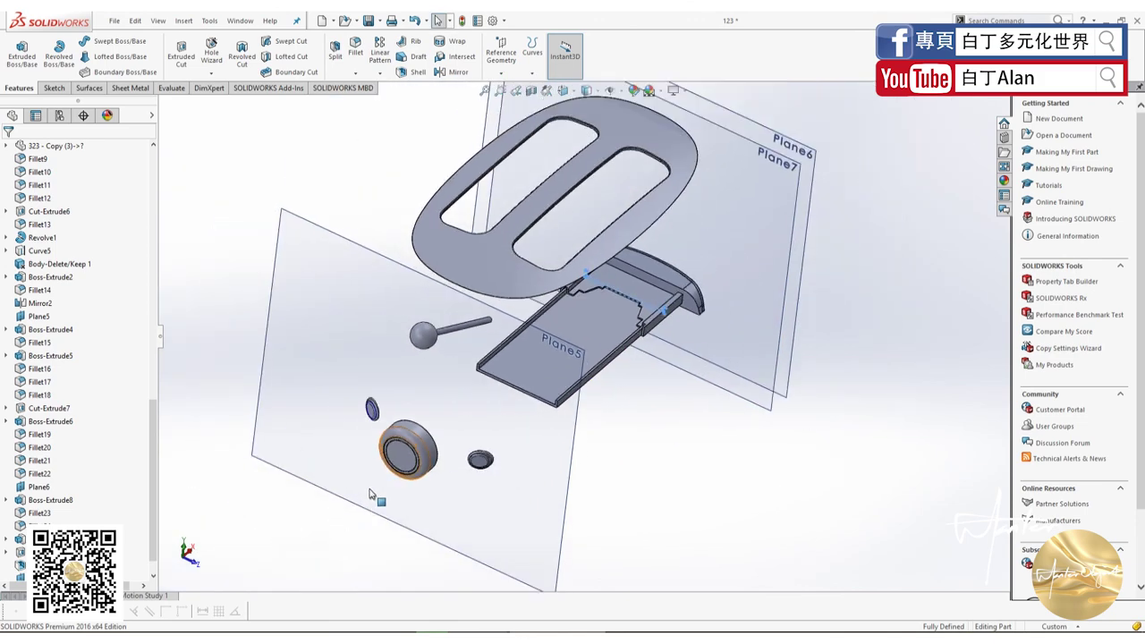
scroll(626, 358, down, 5)
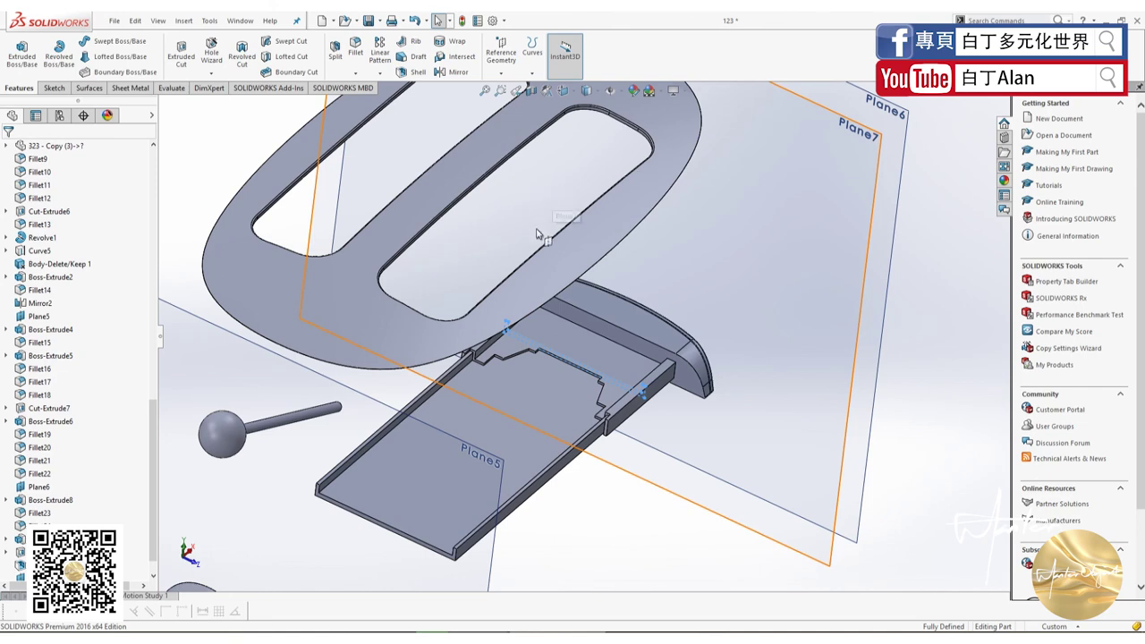
click(589, 333)
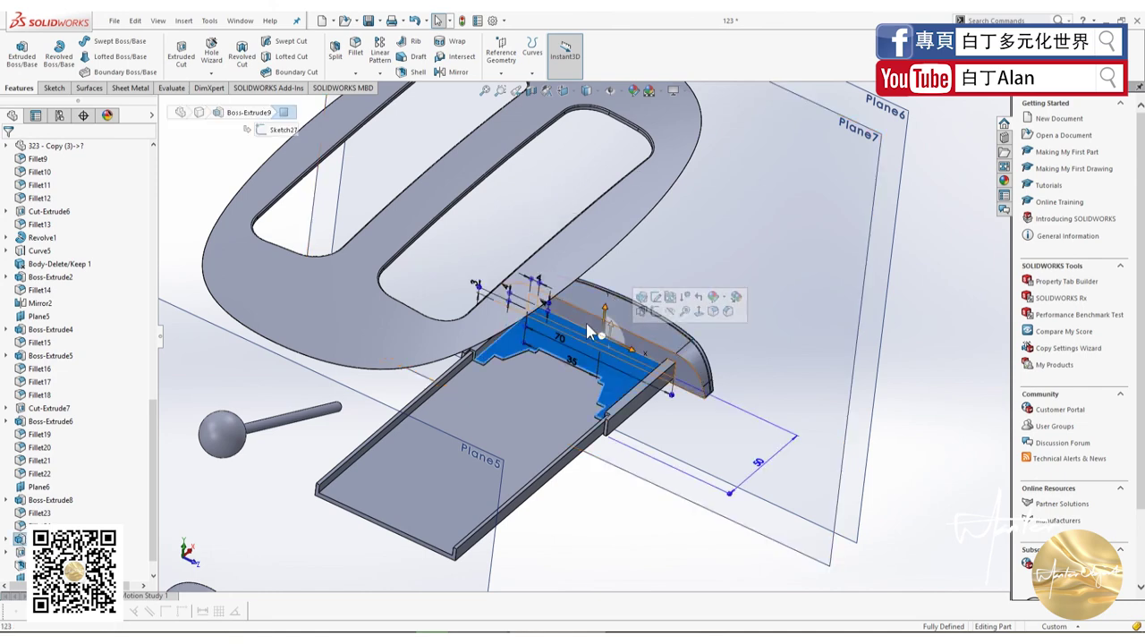
key(ctrl+5)
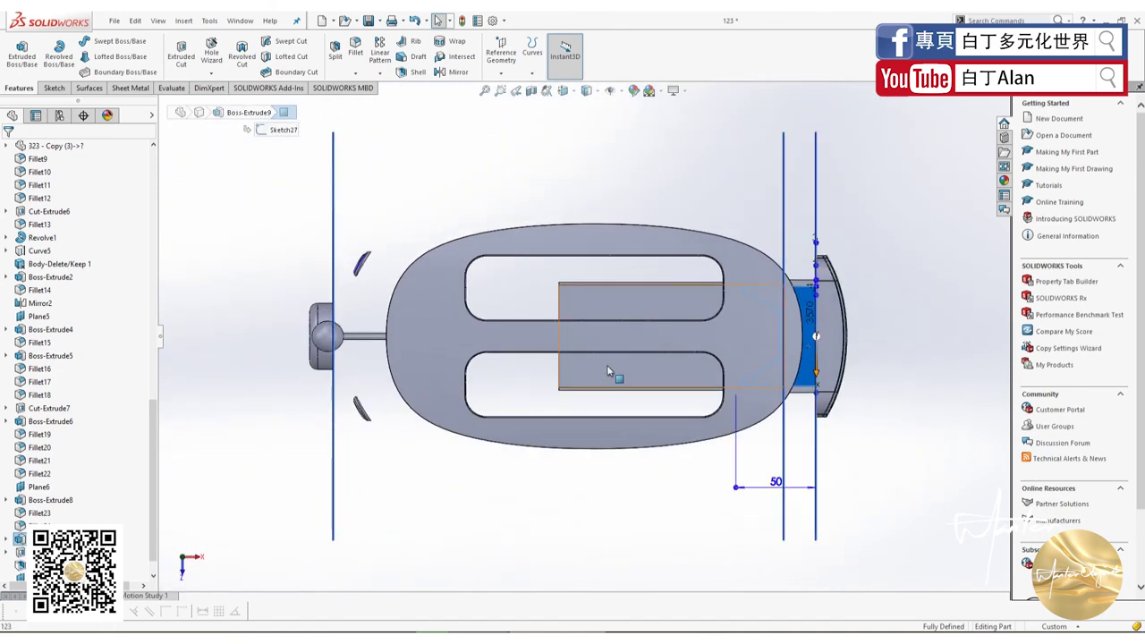
key(ctrl+6)
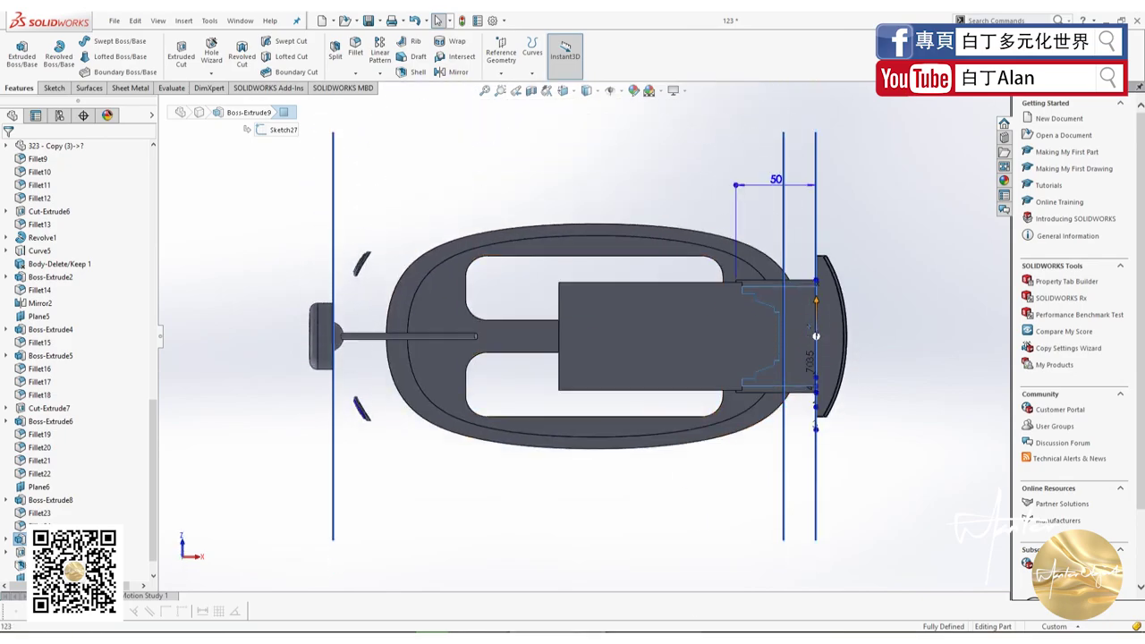
key(alt+Tab)
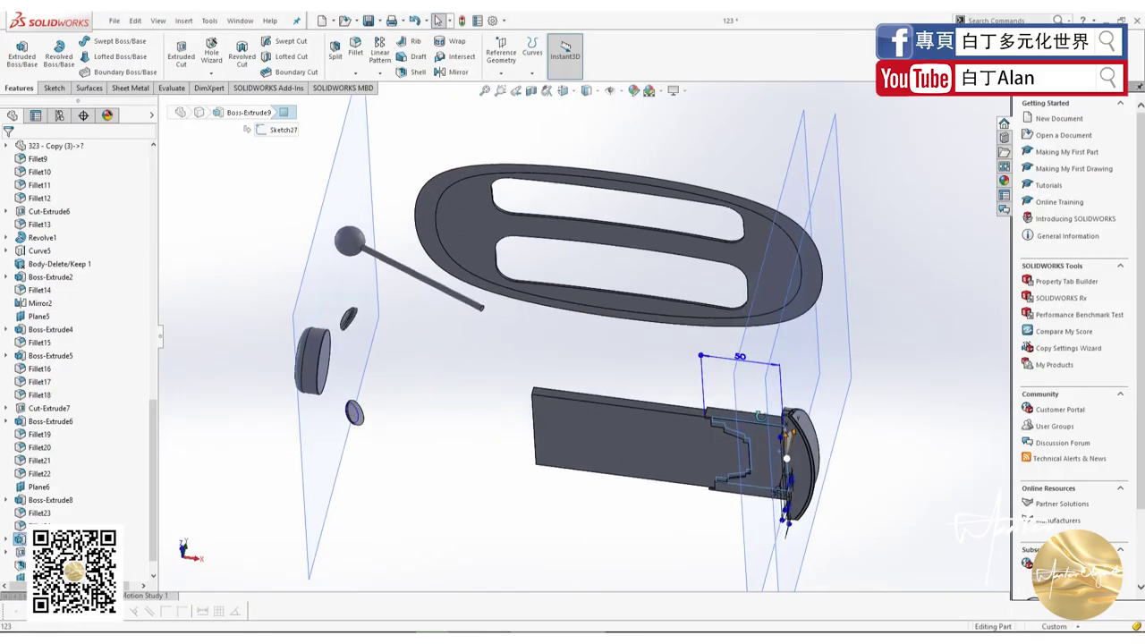
middle_drag(581, 358, 627, 340)
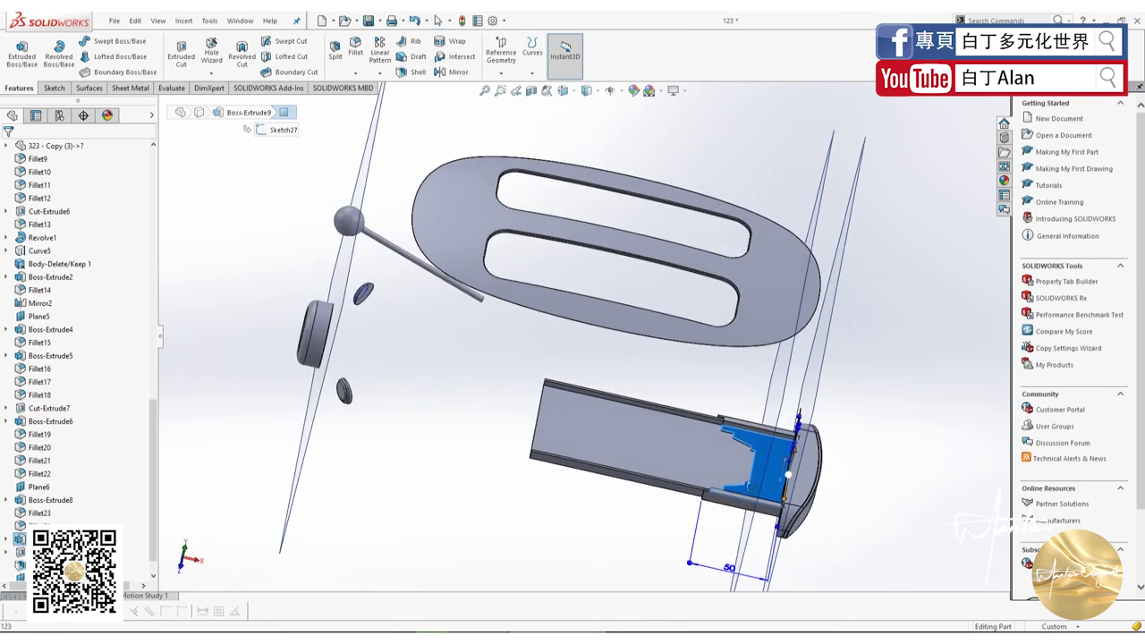
middle_drag(697, 421, 765, 441)
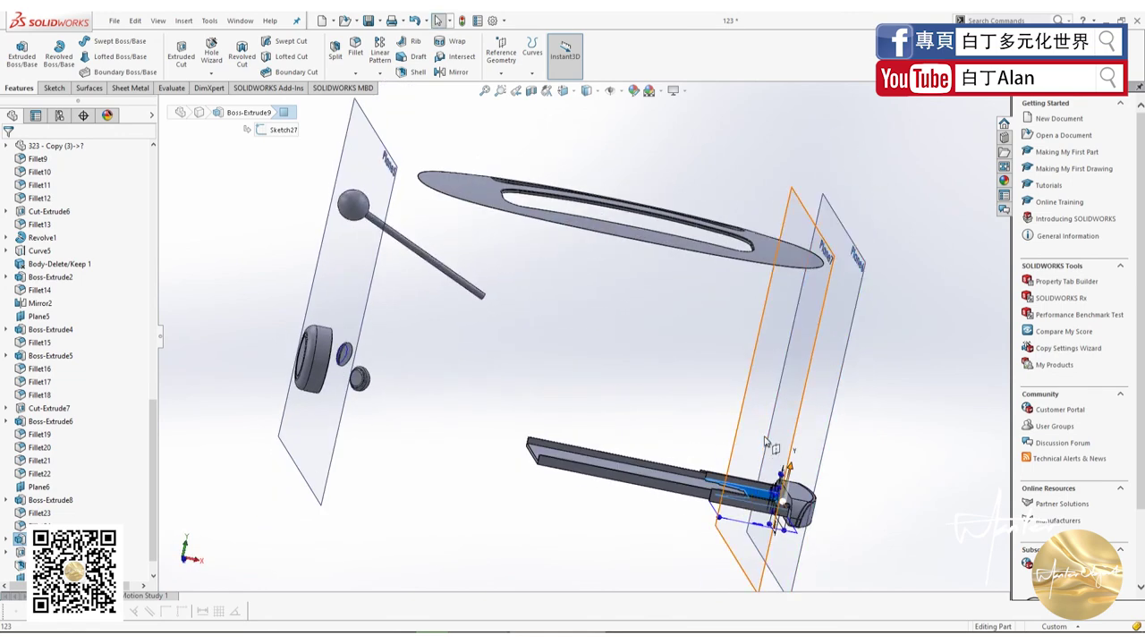
key(ctrl+8)
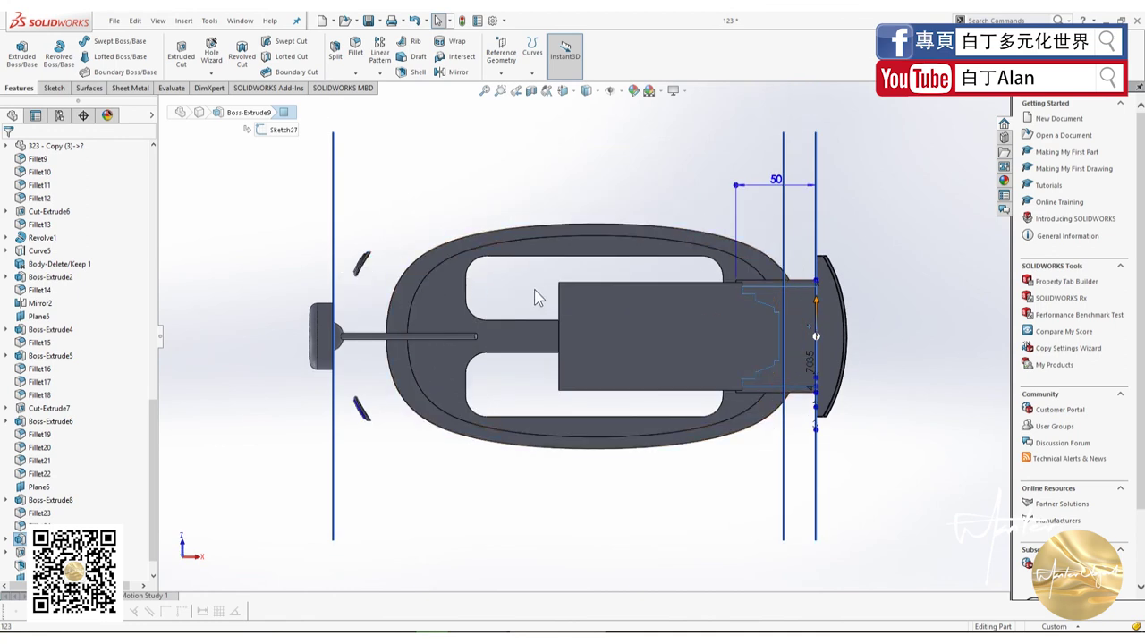
key(ctrl+8)
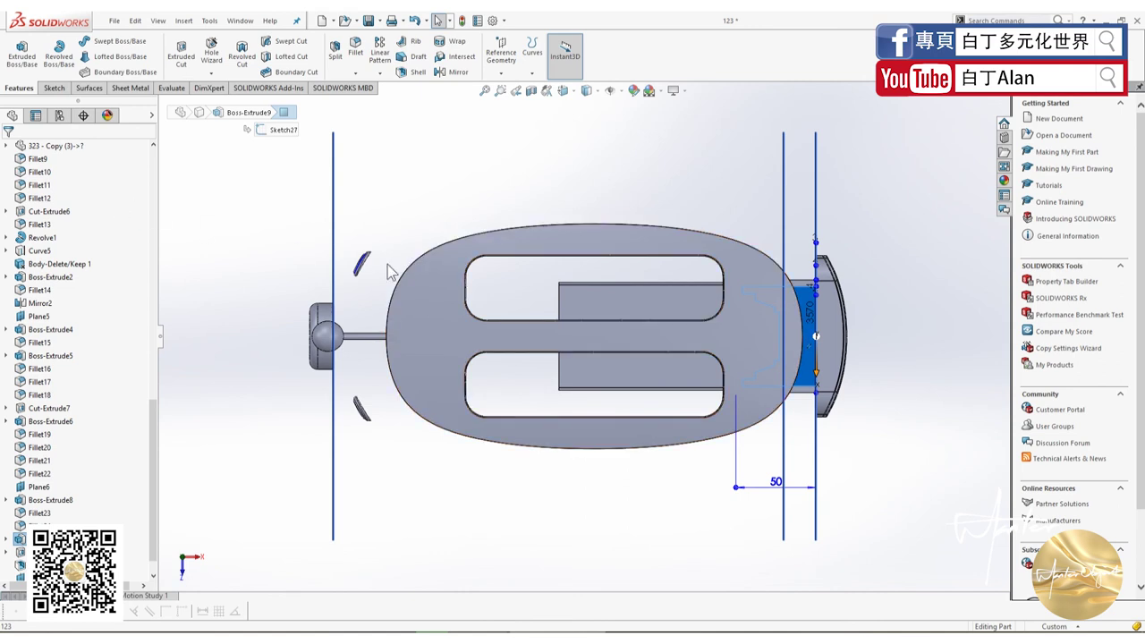
- Hide the Fillet7 outer oval body
click(394, 306)
scroll(77, 234, up, 10)
click(49, 225)
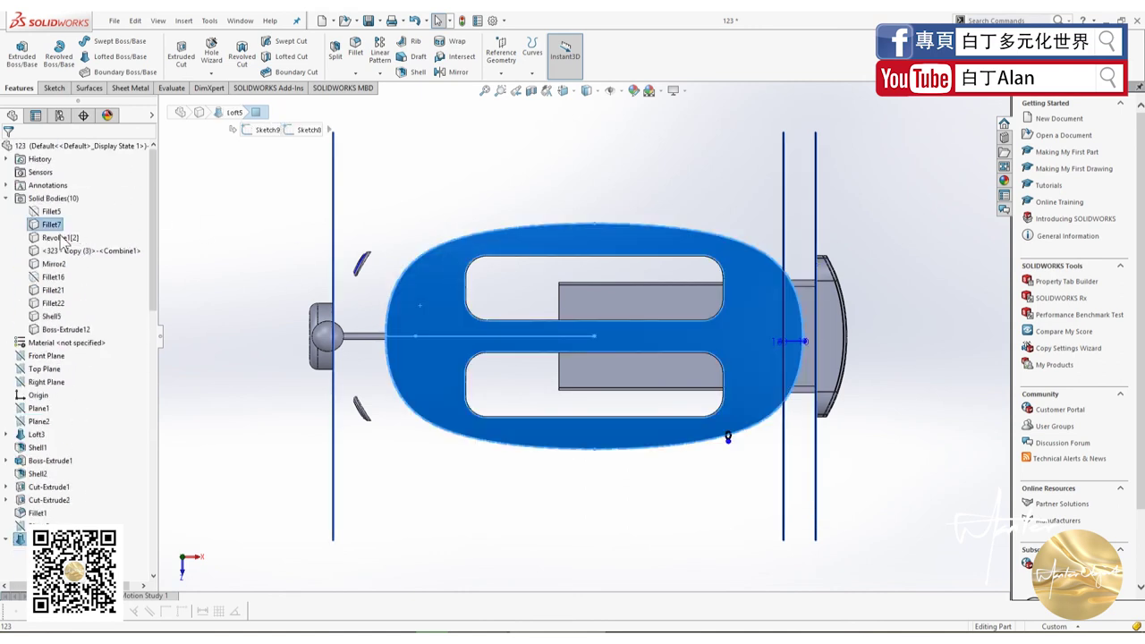
right_click(44, 226)
click(56, 211)
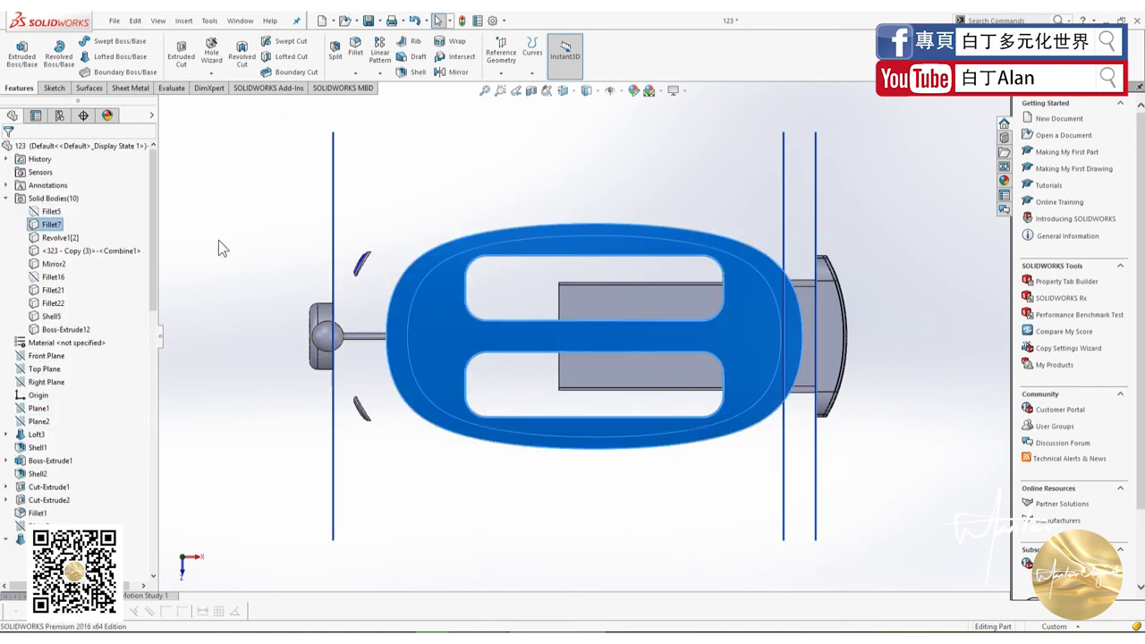
- Select the crumb tray's flat face and open a new sketch on it
scroll(542, 387, down, 2)
scroll(545, 319, down, 2)
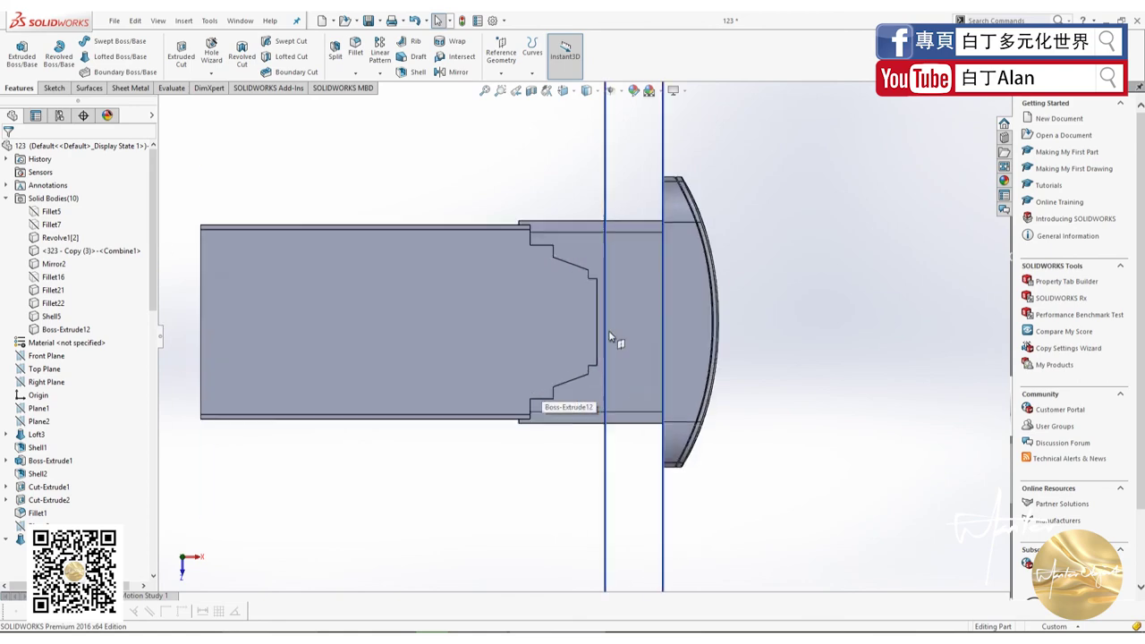
scroll(617, 331, down, 2)
middle_drag(611, 281, 617, 267)
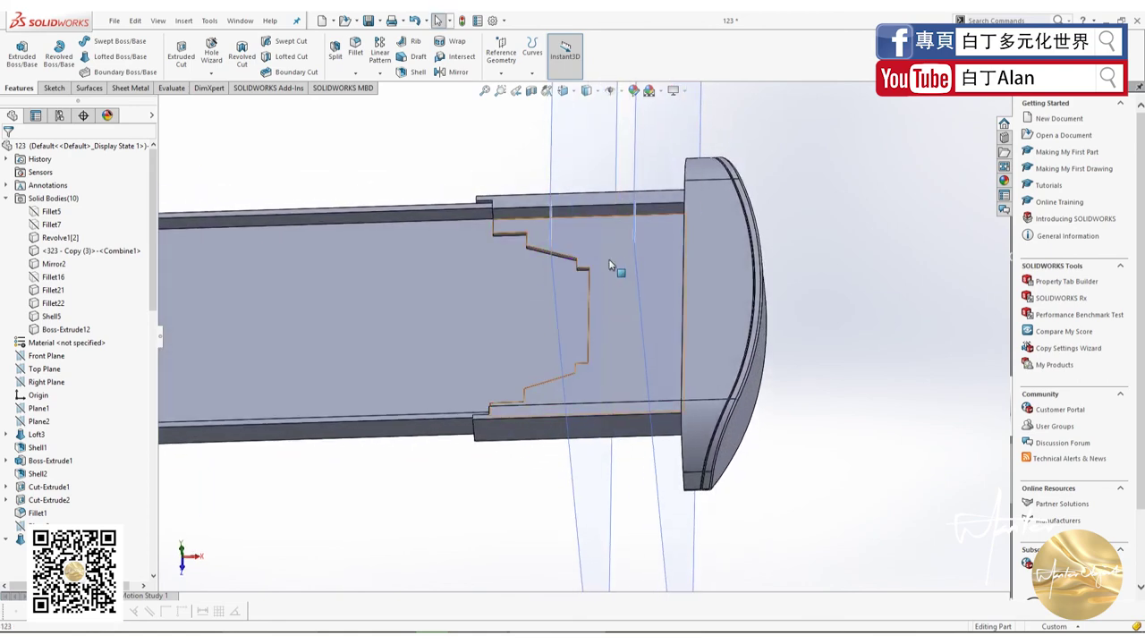
click(604, 241)
middle_drag(603, 328, 591, 313)
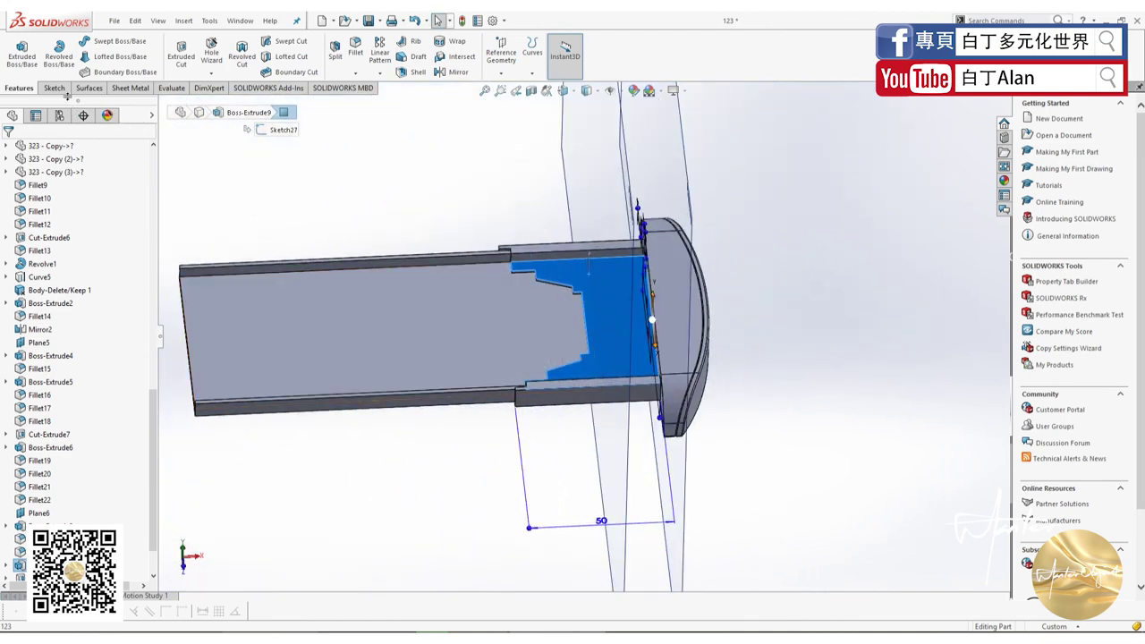
click(16, 52)
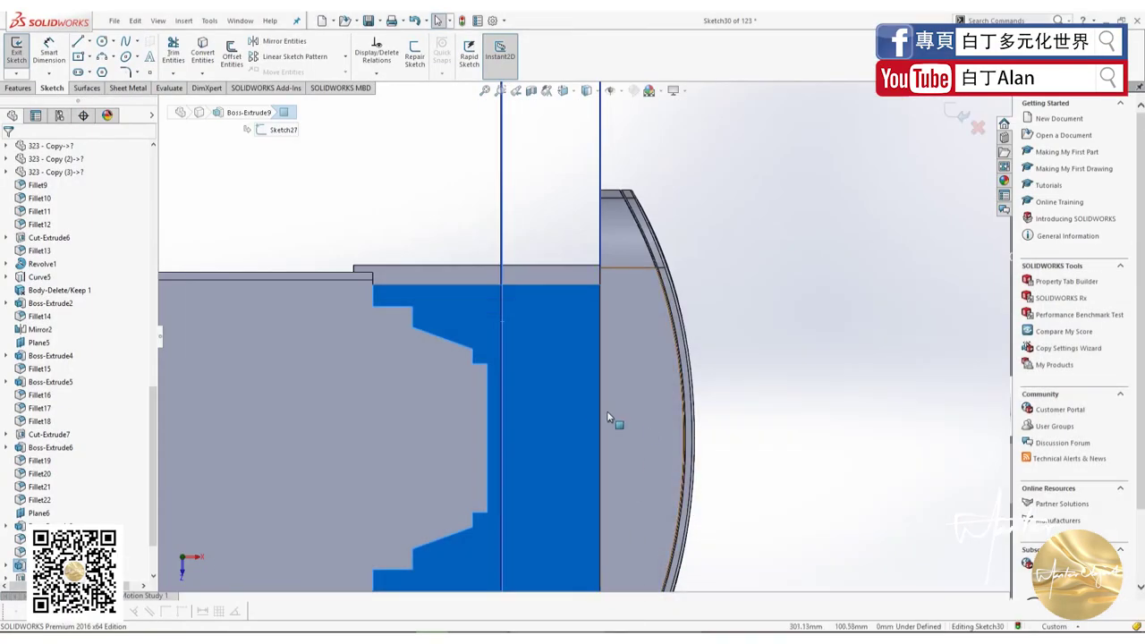
- Draw a horizontal centerline from the part's left edge to past the tray's right end
click(89, 42)
click(107, 71)
key(z)
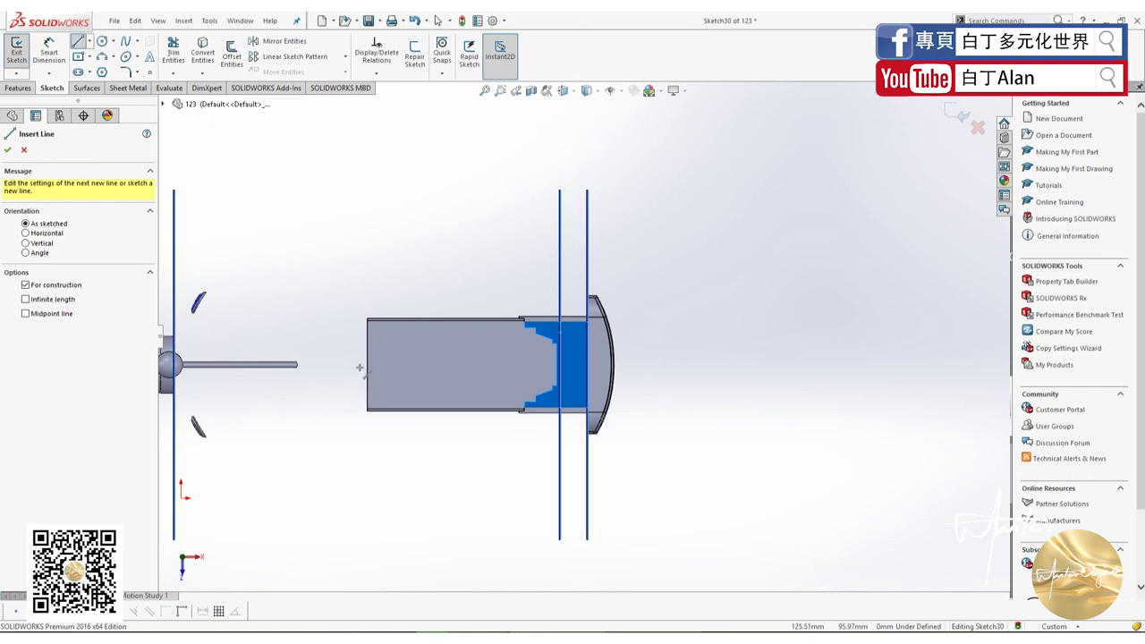
click(367, 364)
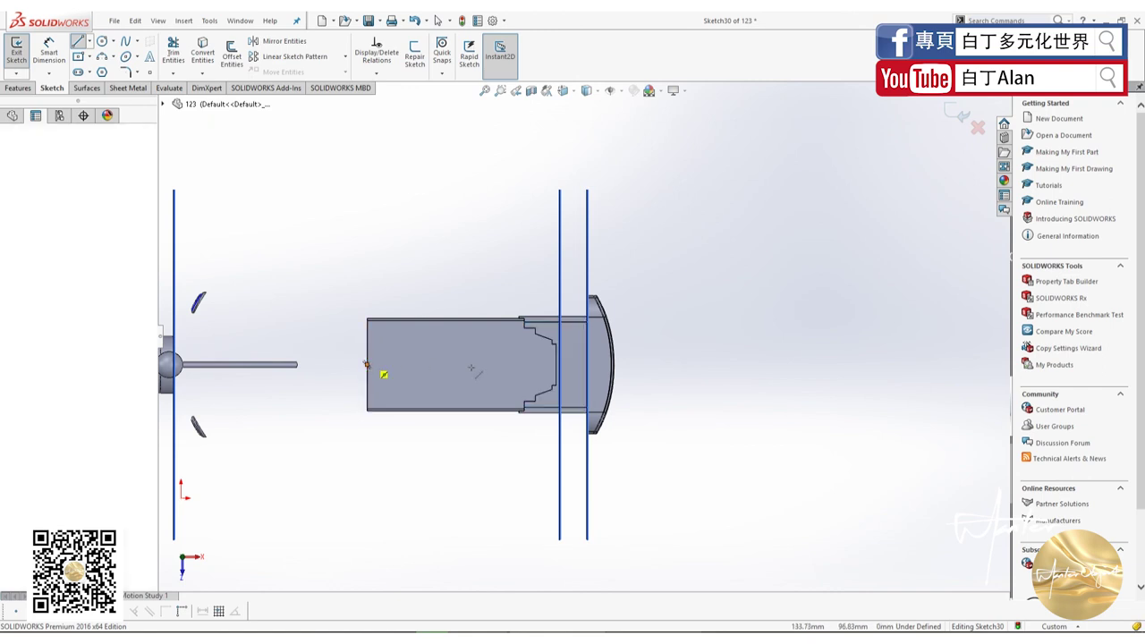
click(667, 365)
key(Escape)
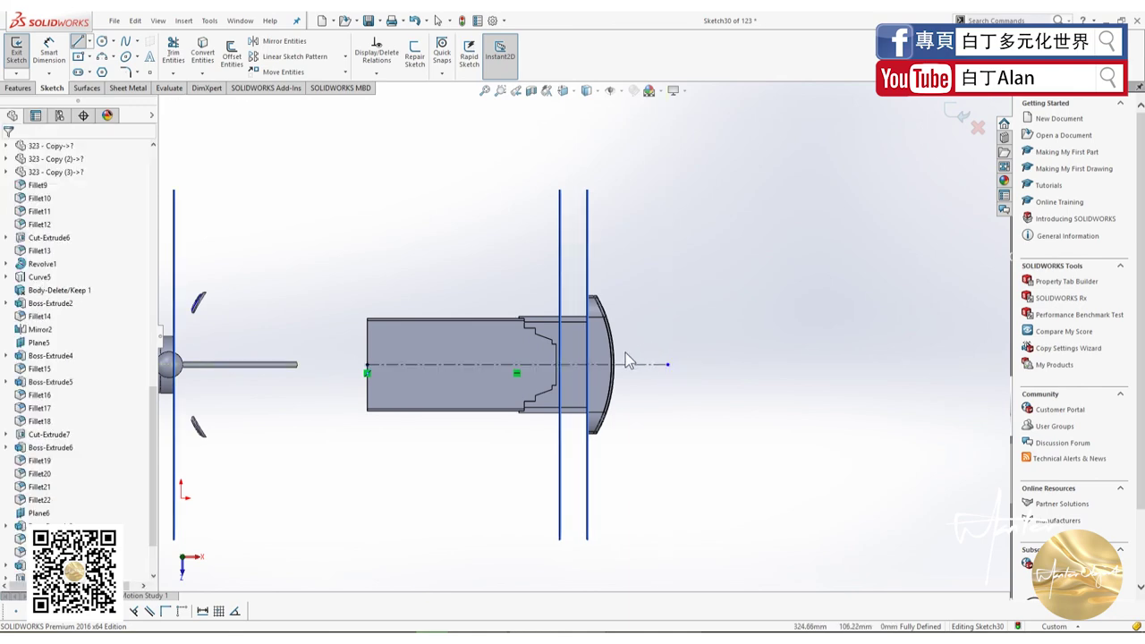
scroll(628, 355, down, 5)
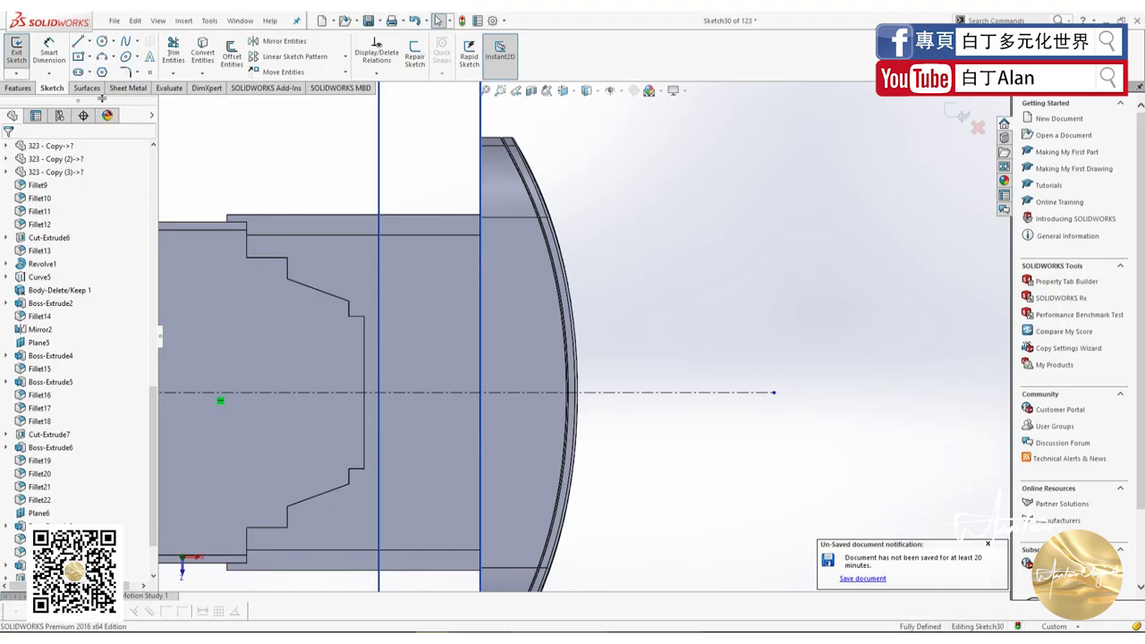
- Draw a center rectangle on the tray with circles at both of its ends
scroll(366, 224, down, 2)
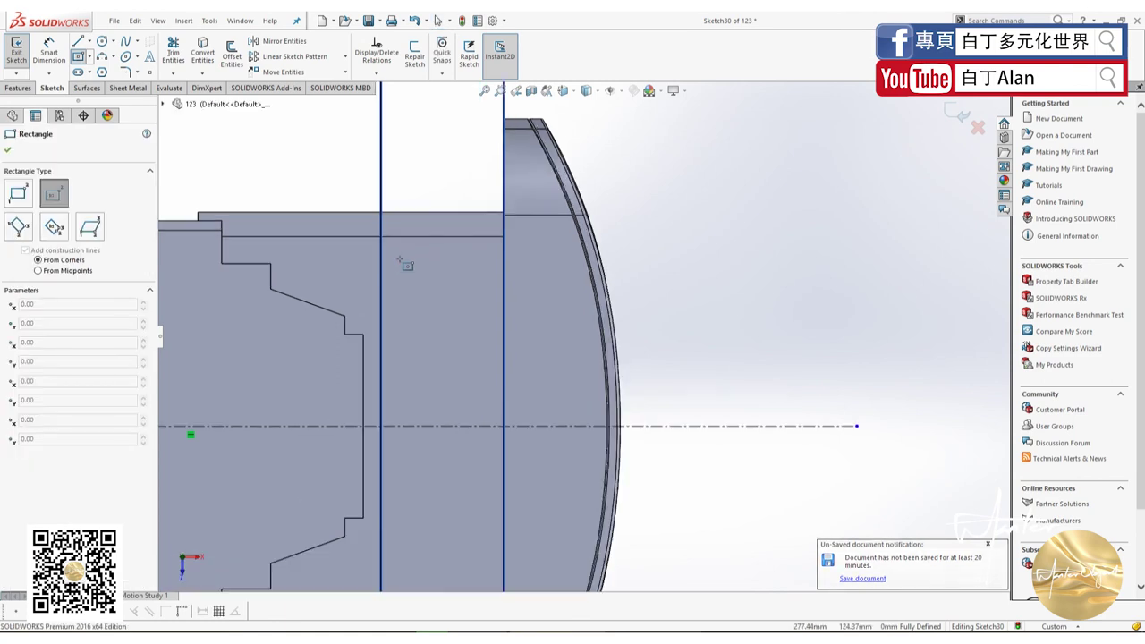
click(396, 258)
click(435, 267)
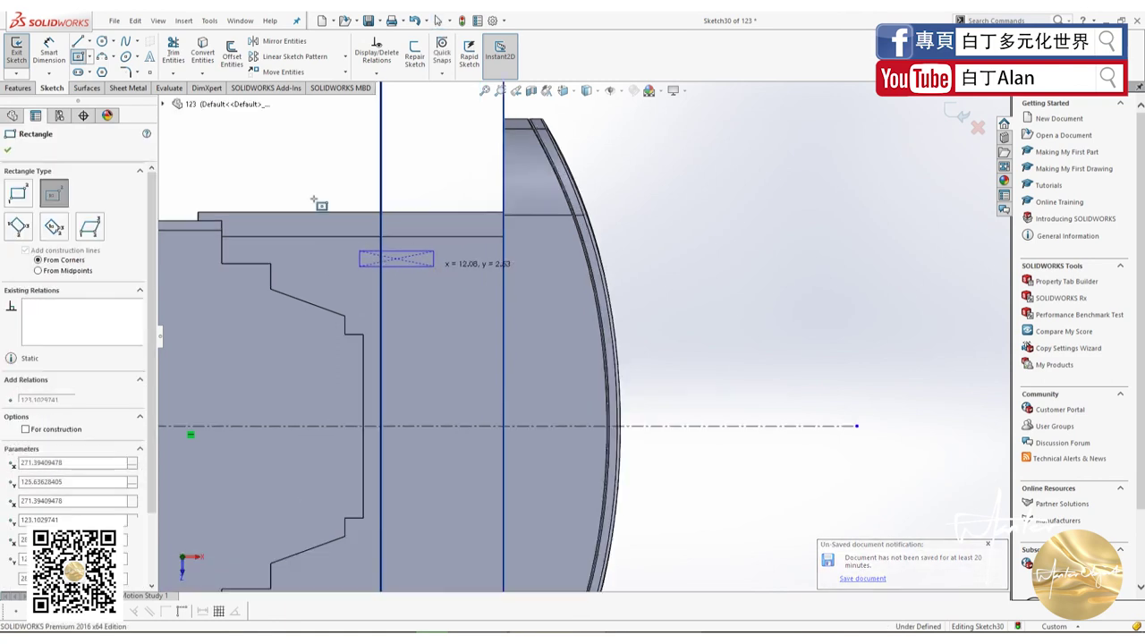
click(89, 42)
click(101, 42)
scroll(375, 179, down, 2)
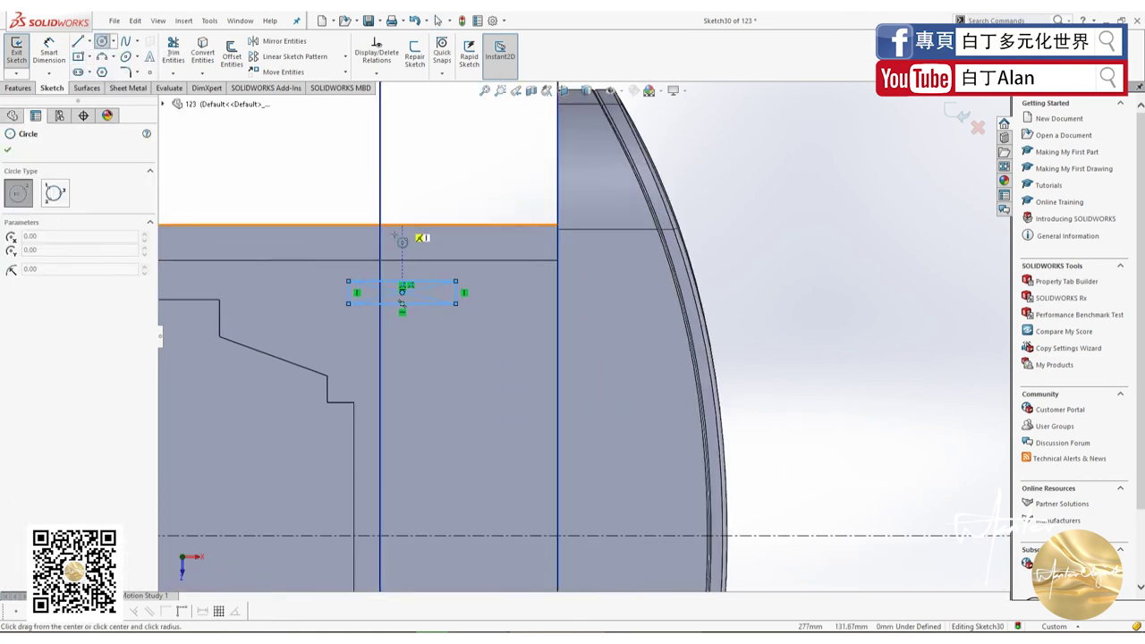
click(348, 292)
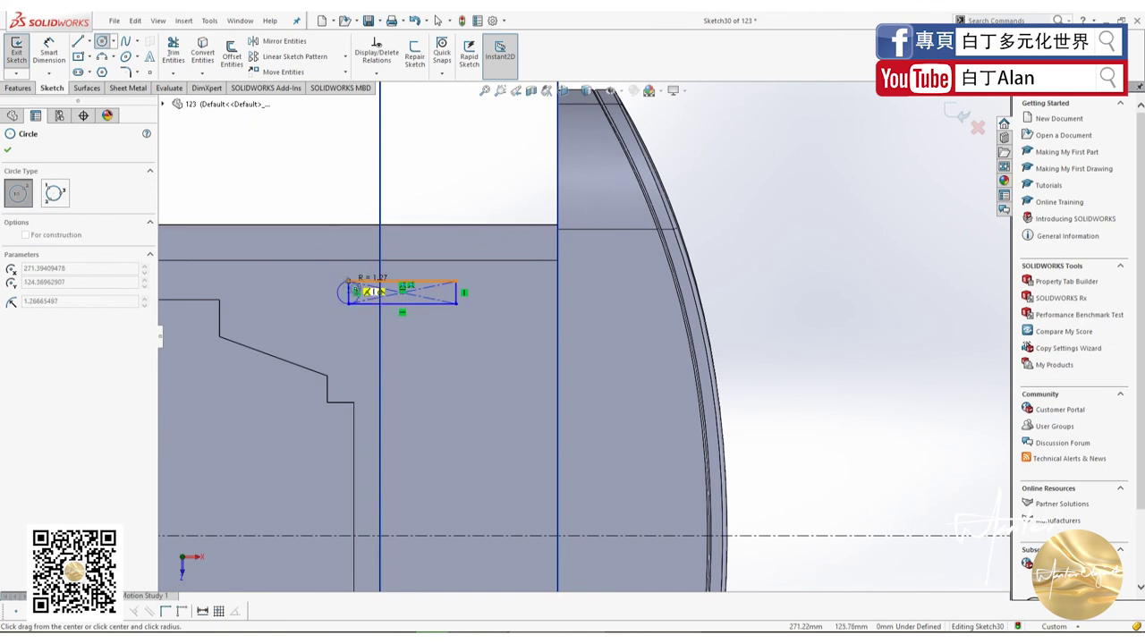
click(380, 281)
click(457, 292)
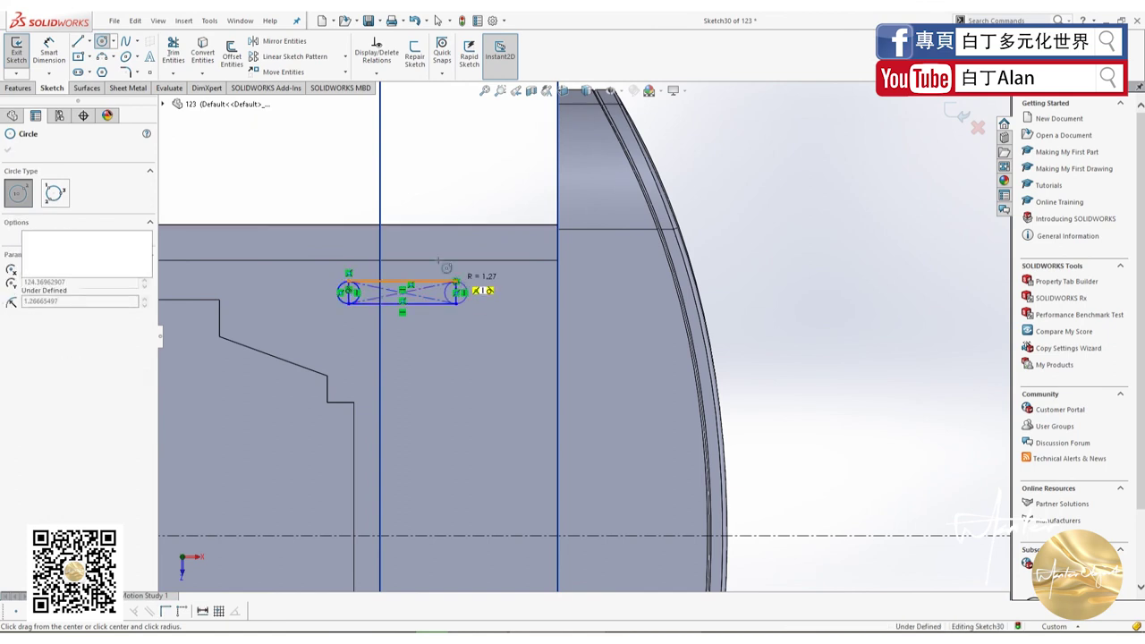
click(466, 291)
- Remove the stray large circle drawn beside the slot
scroll(393, 278, down, 3)
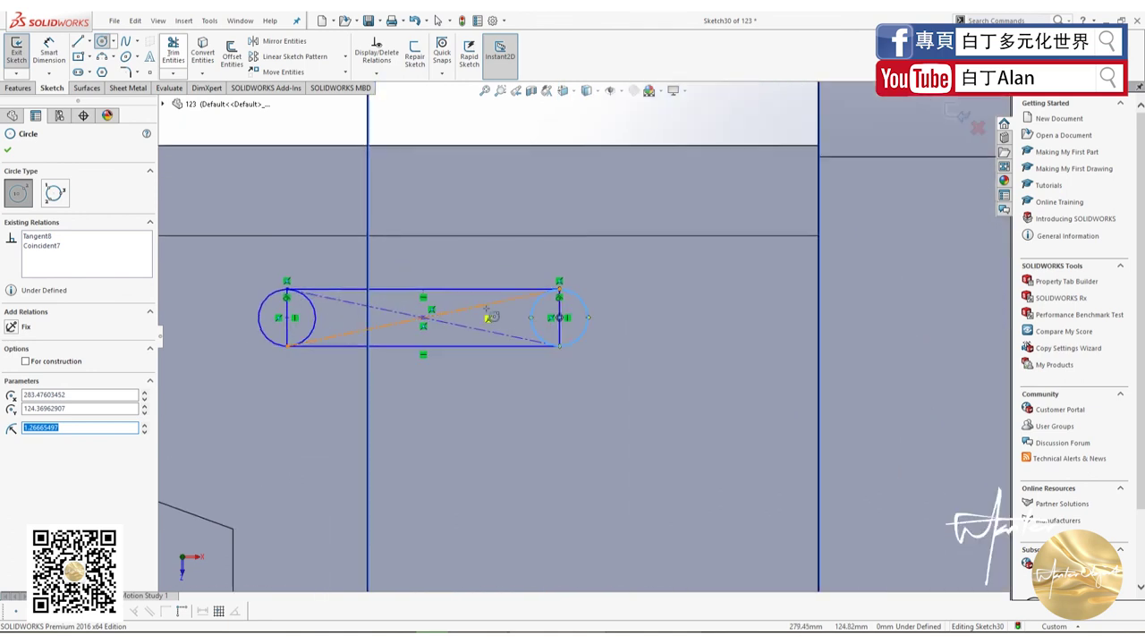
click(567, 305)
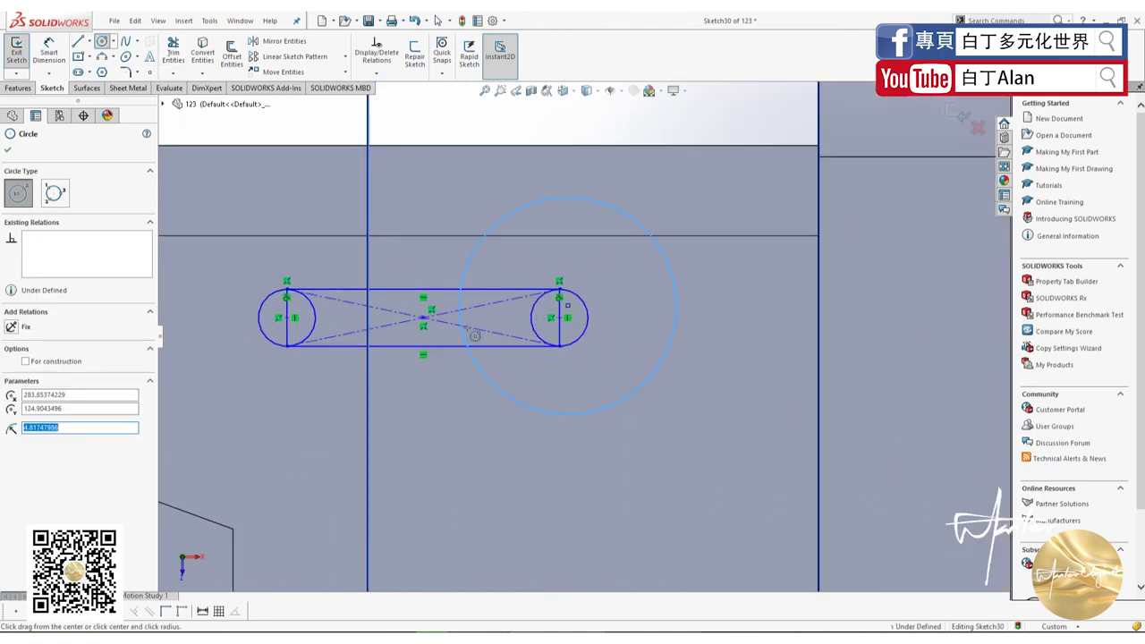
click(460, 306)
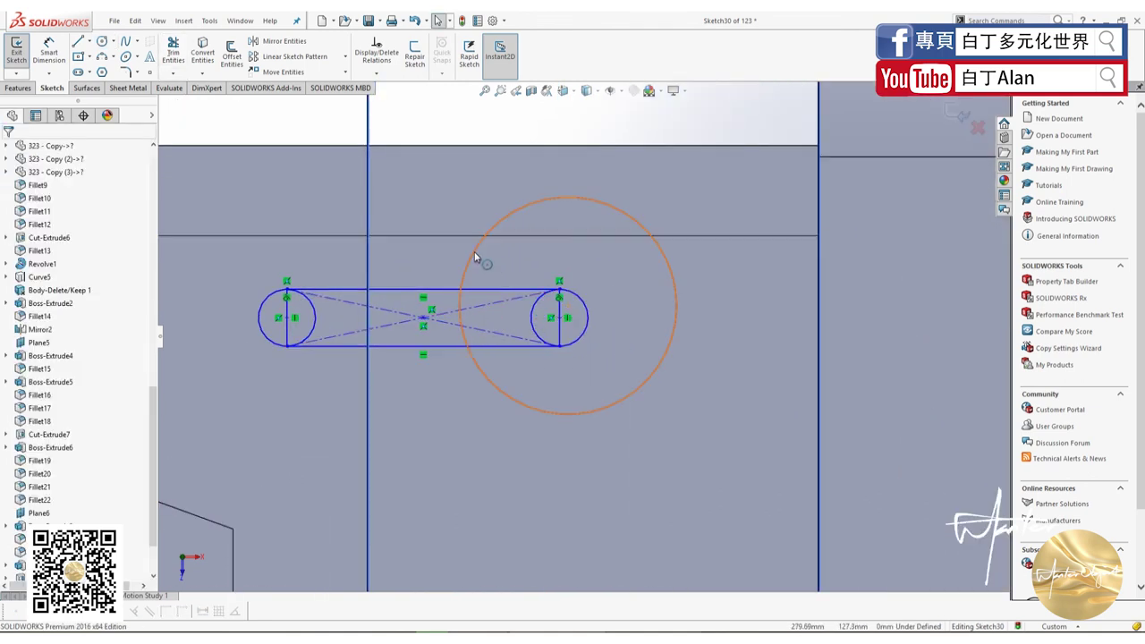
click(474, 260)
key(Delete)
- Power-trim the inner circle halves and extra lines to leave an obround slot
click(173, 53)
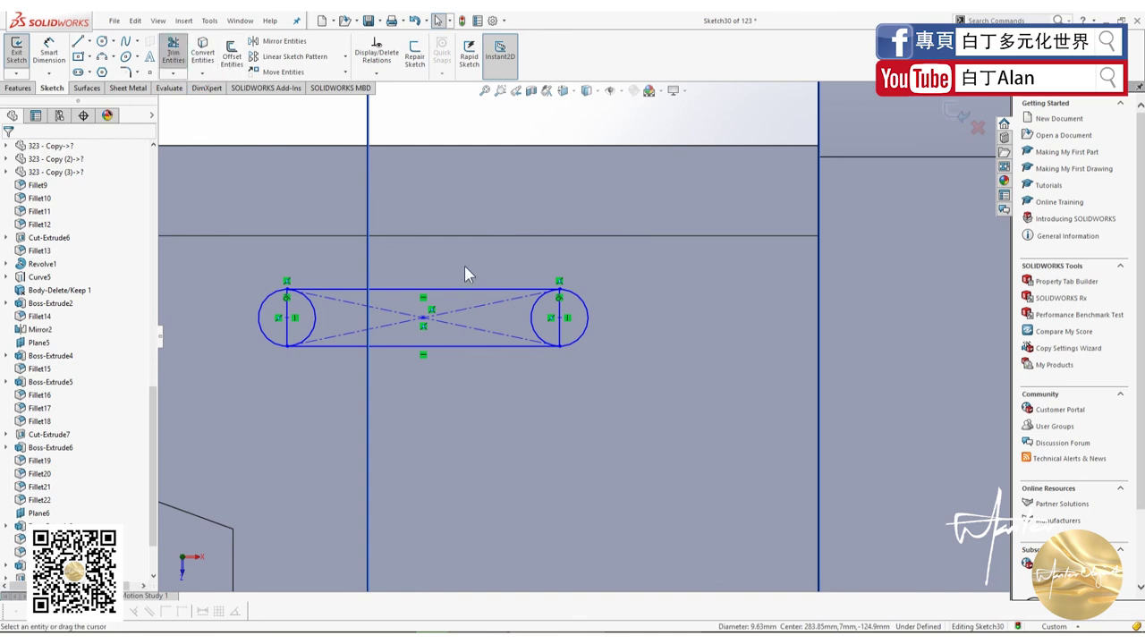
mouse_move(565, 315)
mouse_down()
mouse_move(434, 328)
mouse_move(312, 319)
mouse_up()
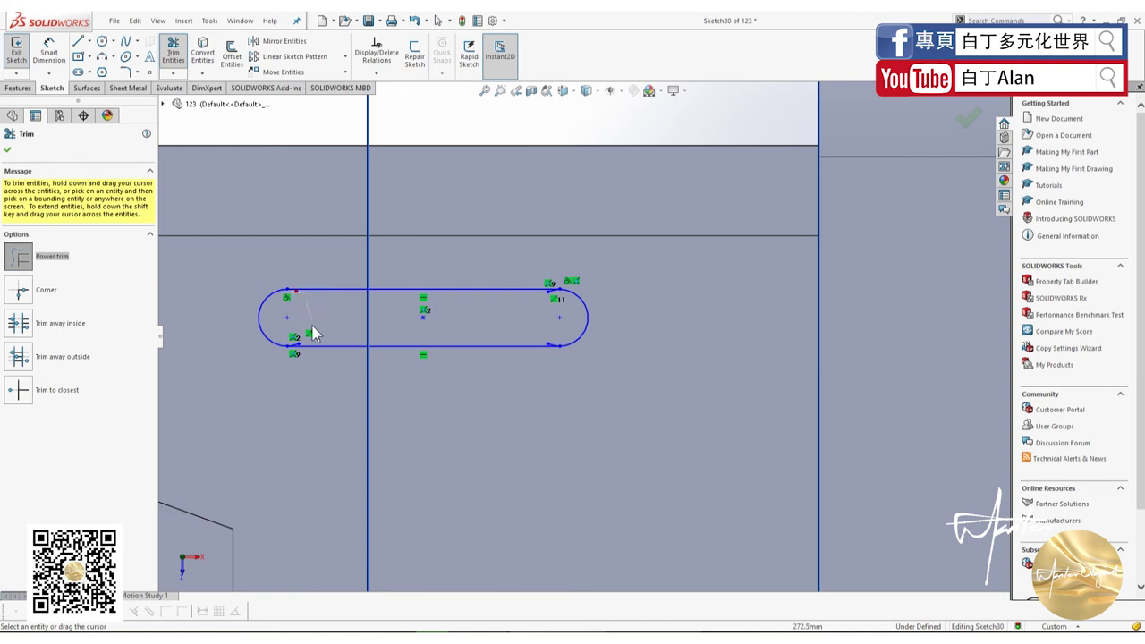
drag(295, 349, 302, 345)
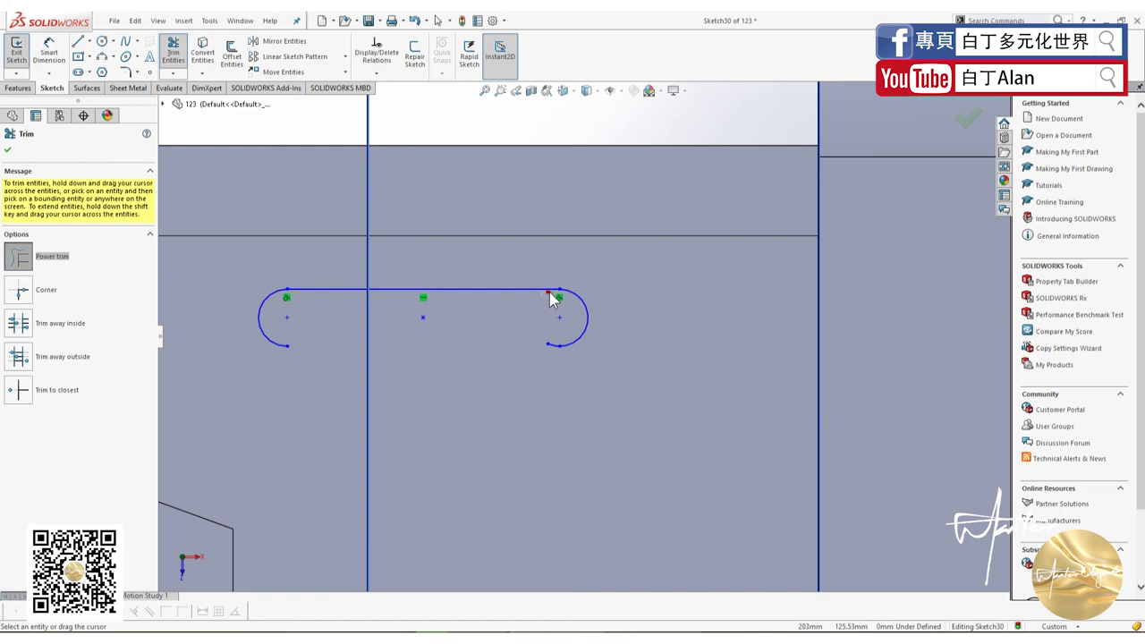
key(ctrl+z)
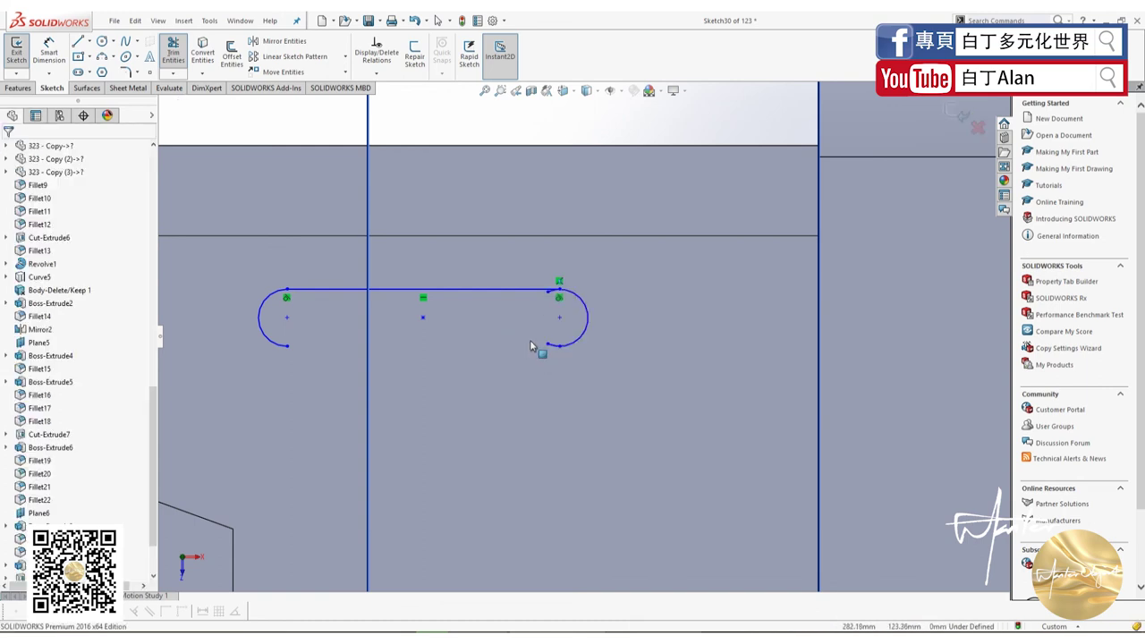
key(ctrl+z)
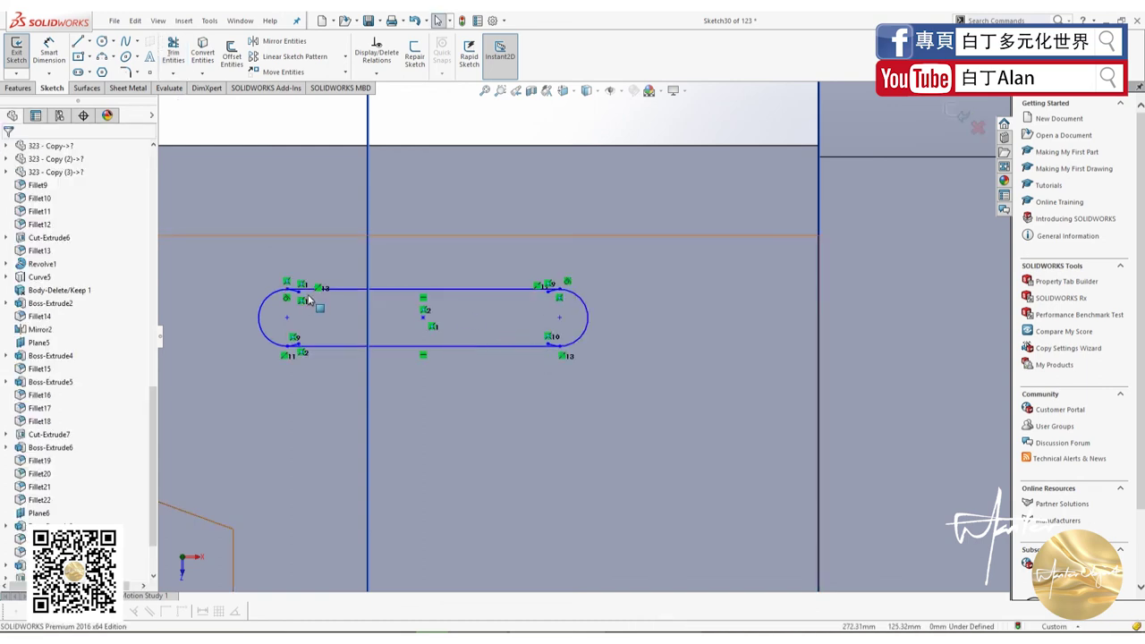
click(334, 316)
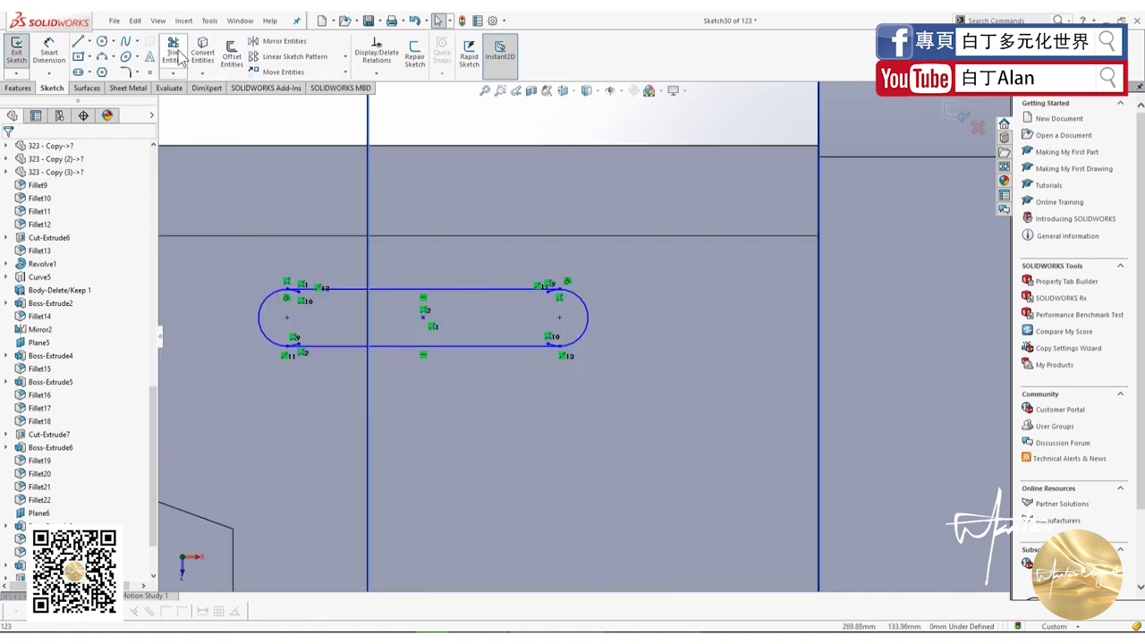
click(172, 54)
scroll(277, 344, down, 5)
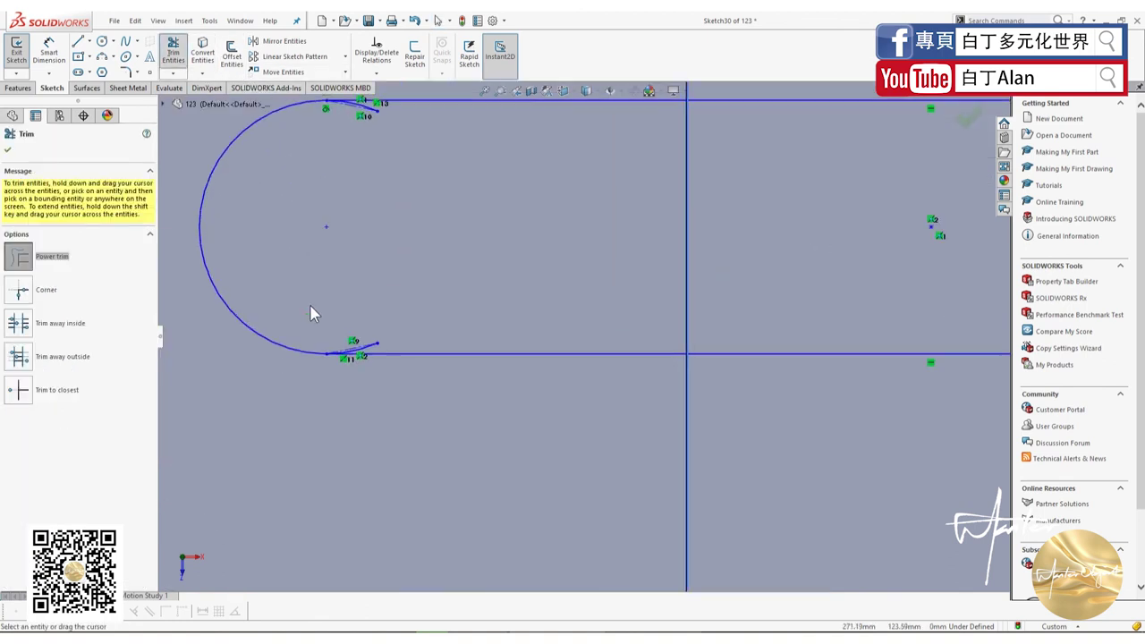
drag(376, 355, 358, 346)
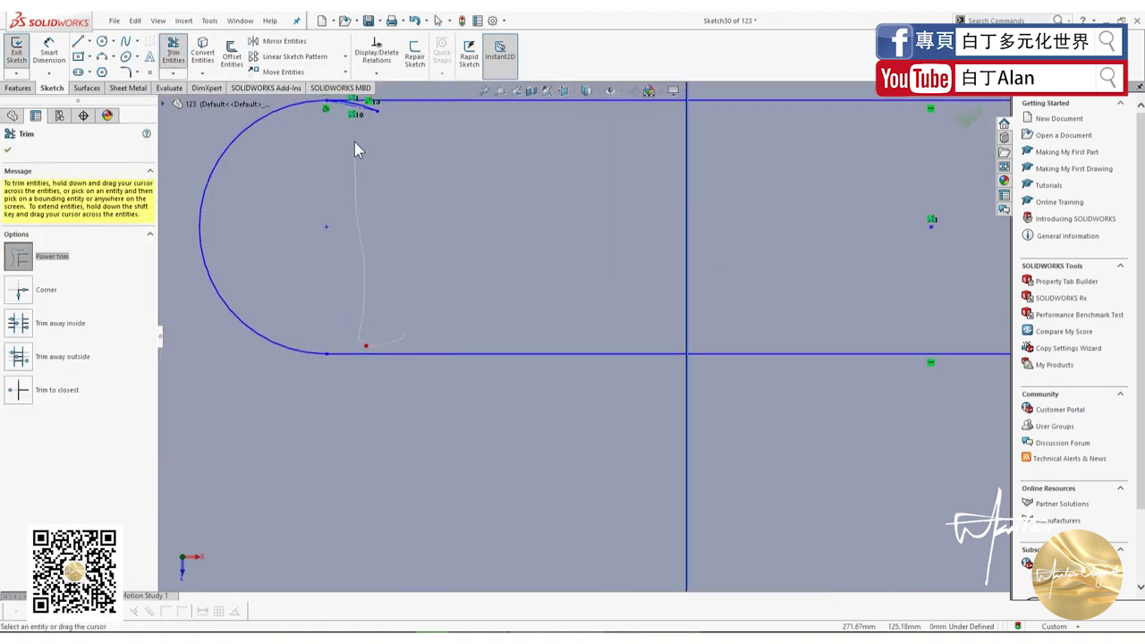
scroll(361, 224, up, 5)
scroll(715, 289, up, 2)
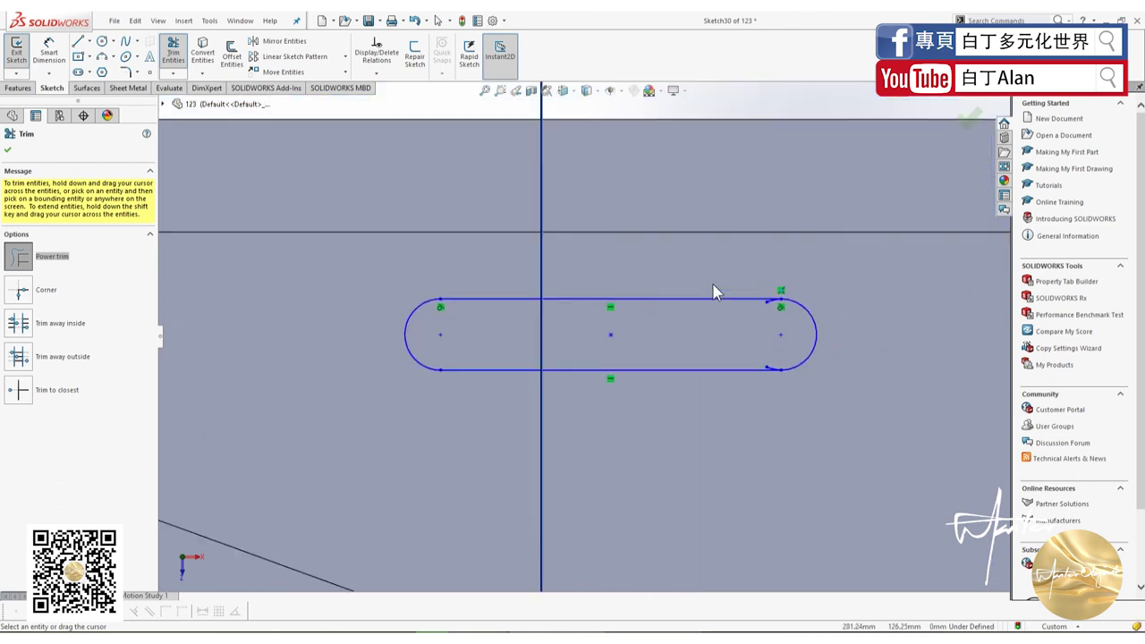
scroll(716, 304, down, 5)
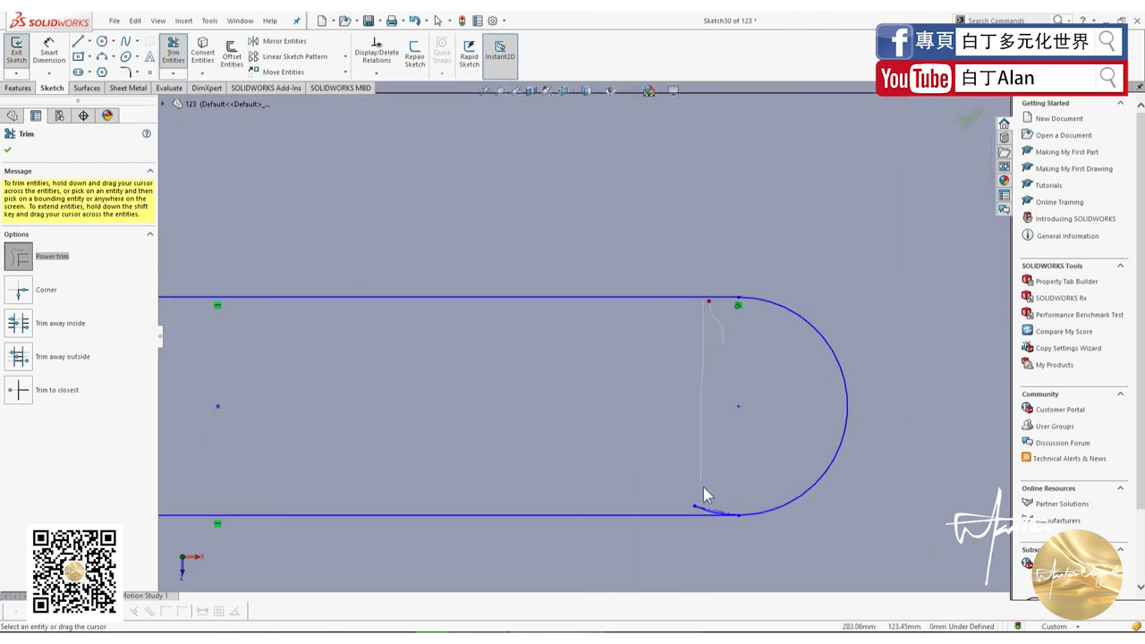
click(7, 150)
scroll(594, 251, up, 4)
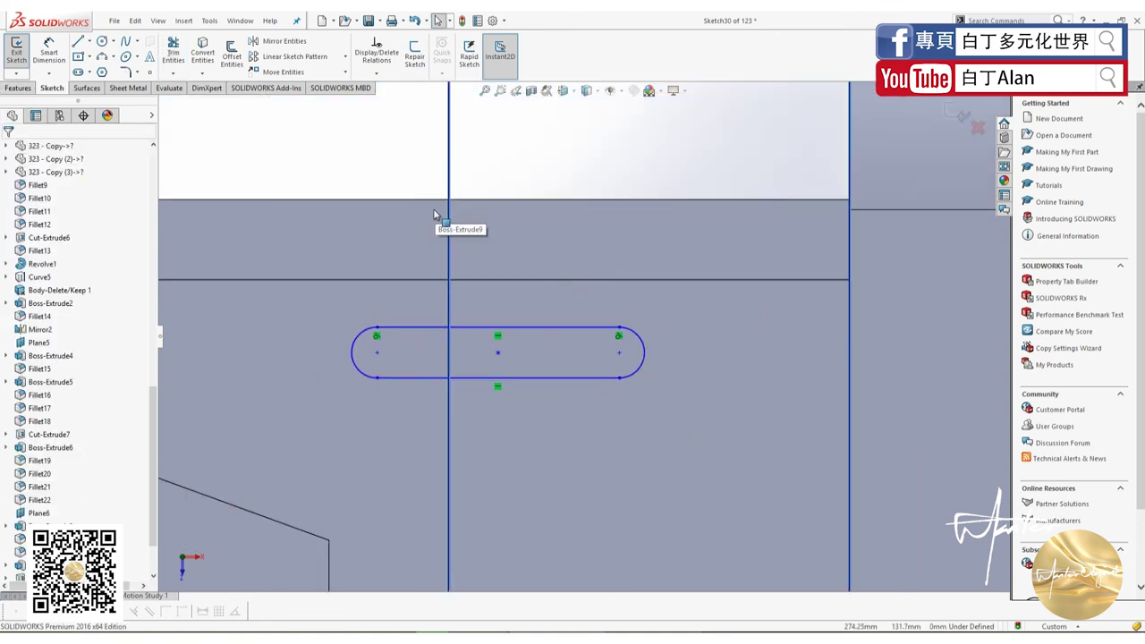
- Make both slot end arcs tangent to the slot's bottom line
click(497, 377)
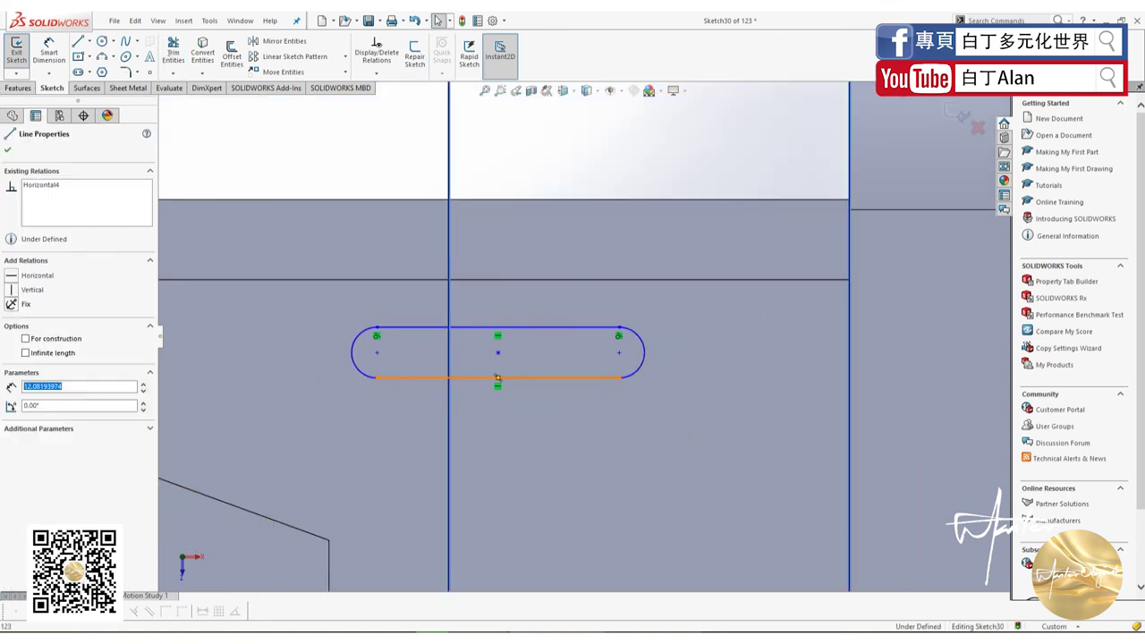
ctrl+click(365, 377)
click(11, 274)
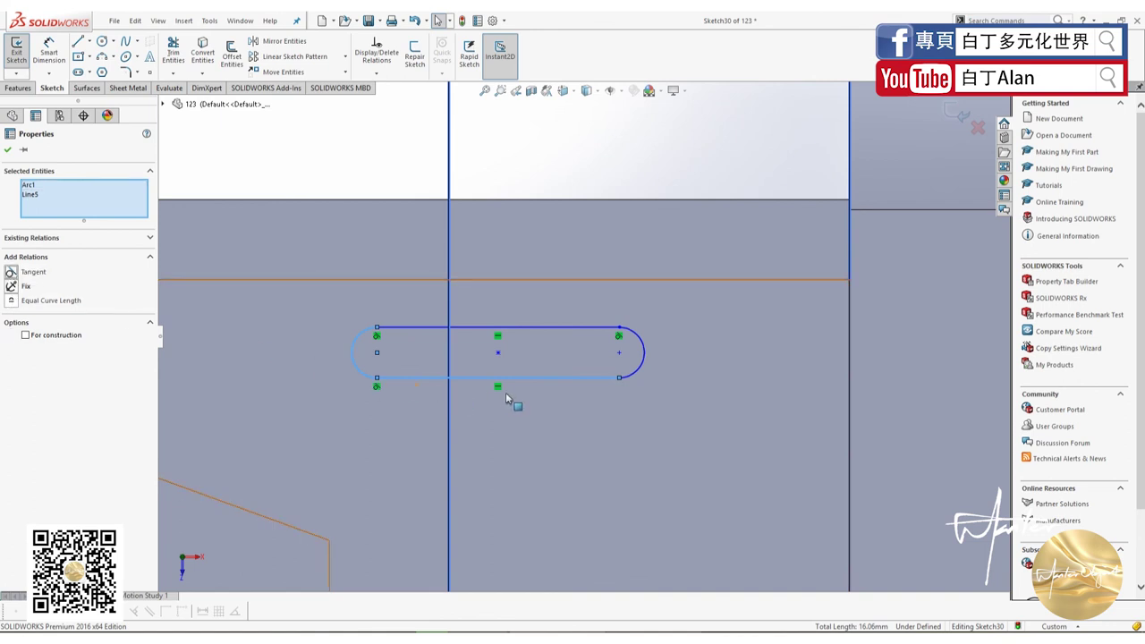
key(Escape)
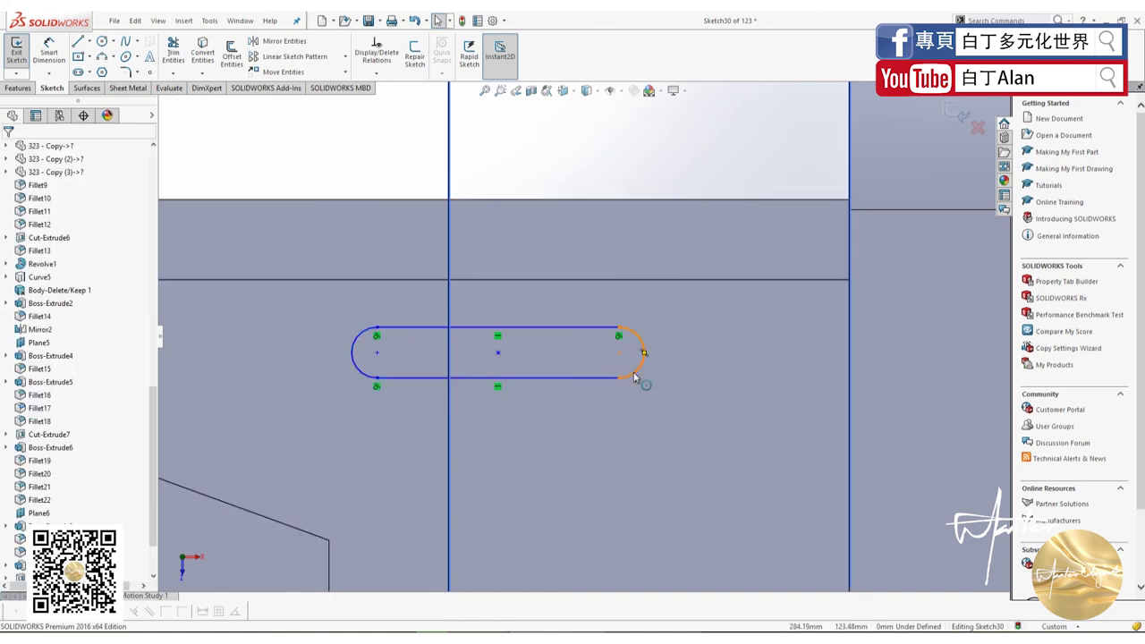
click(601, 385)
ctrl+click(497, 378)
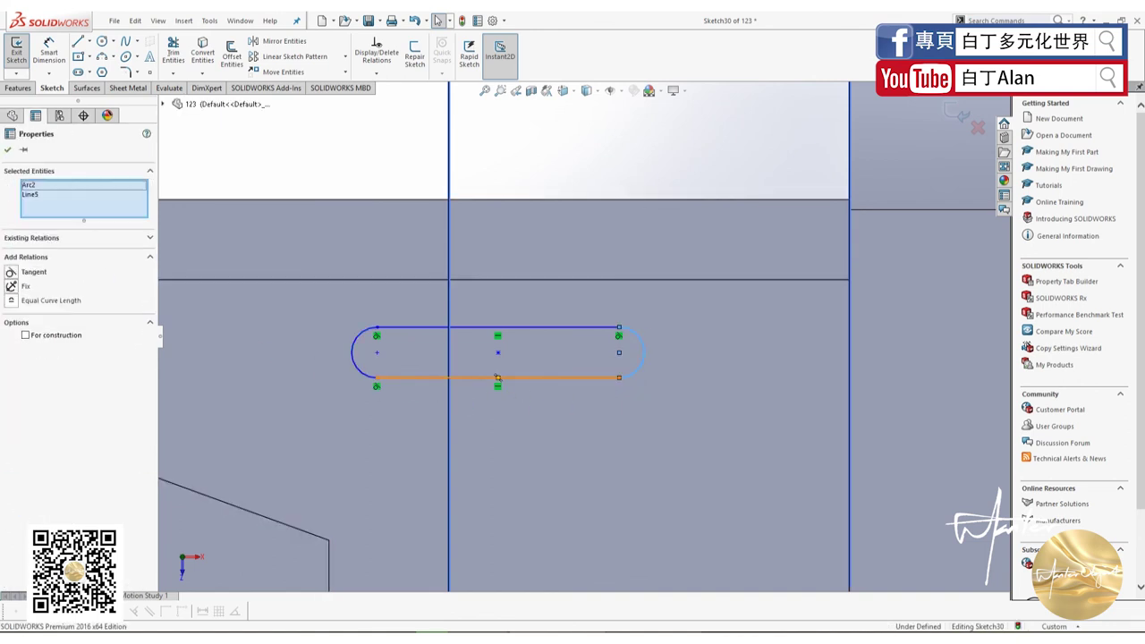
click(11, 274)
key(Escape)
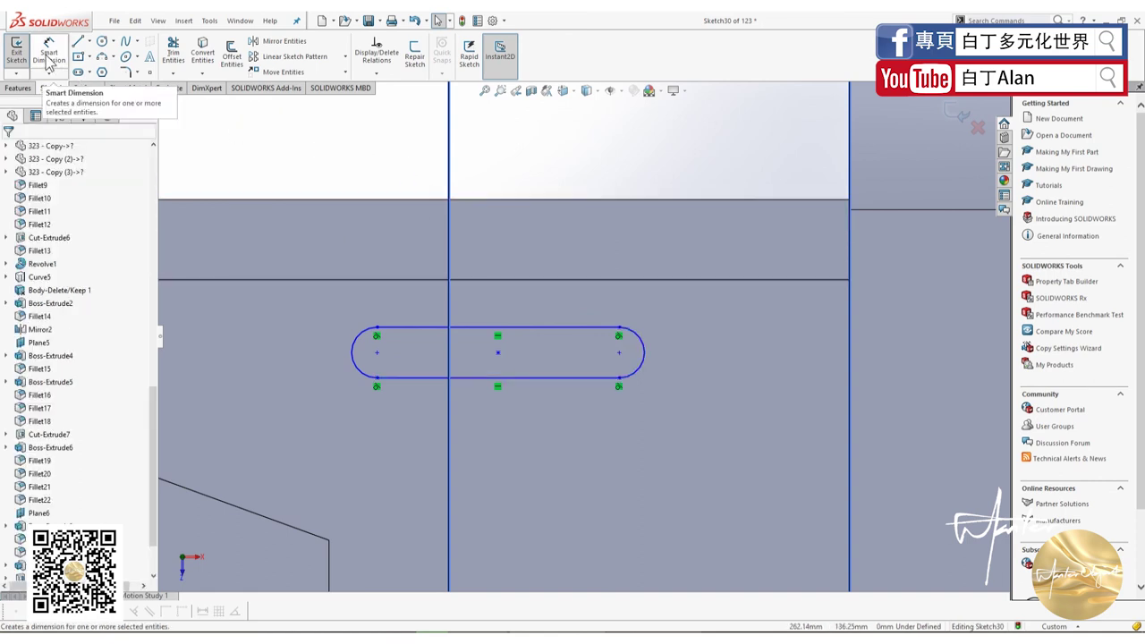
- Dimension the slot width between its top line and left arc at 3 mm
click(389, 365)
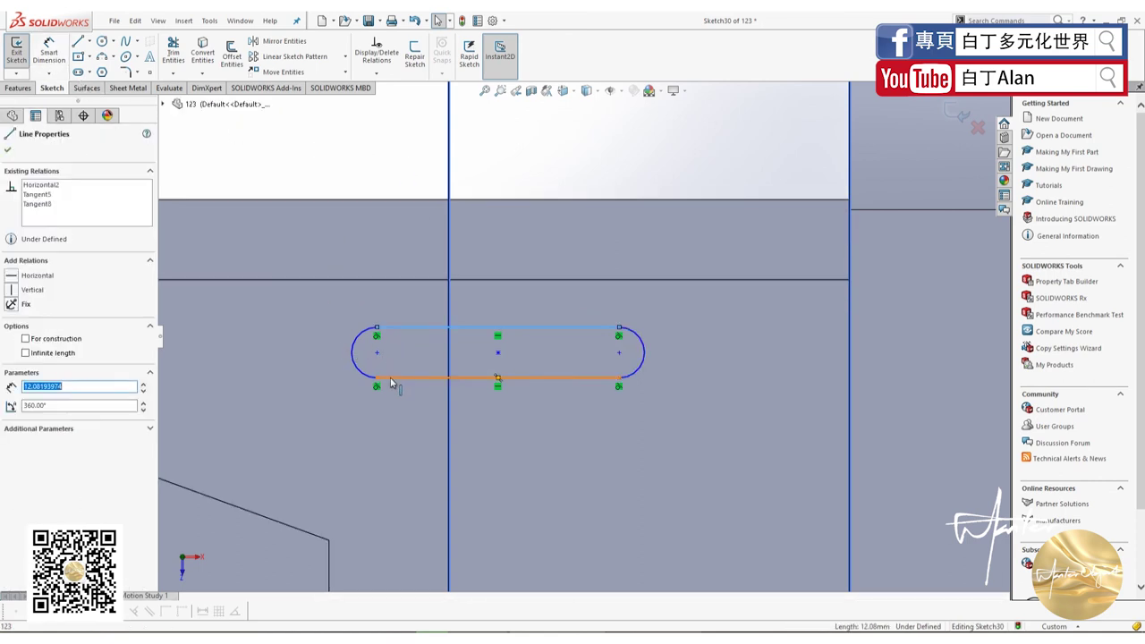
right_drag(313, 371, 358, 319)
click(422, 327)
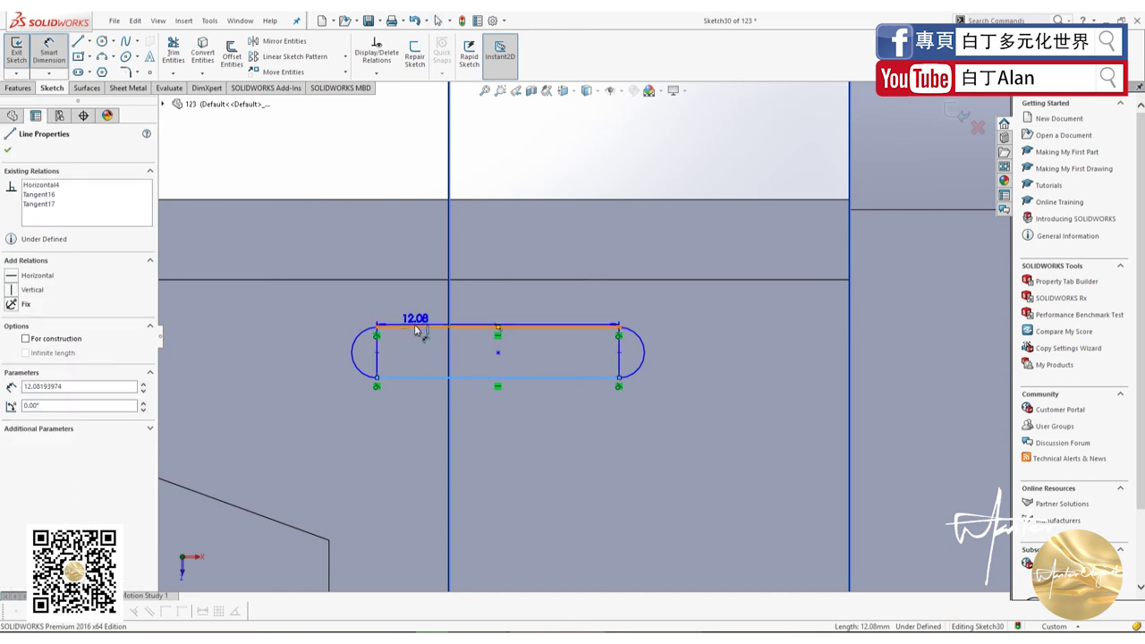
click(354, 356)
click(338, 367)
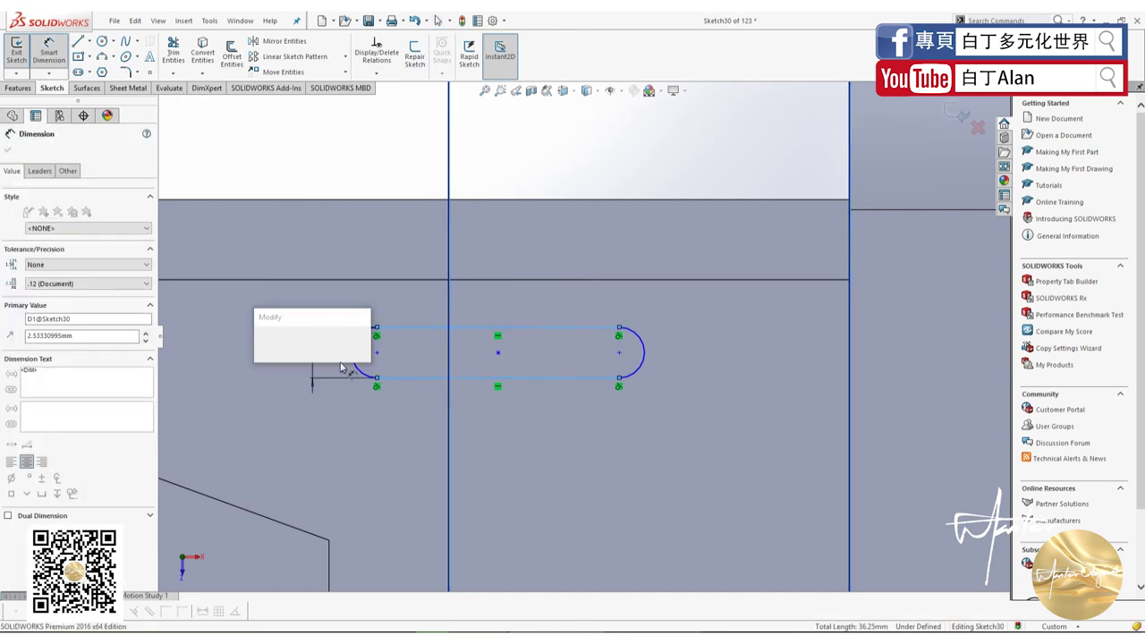
text(3)
key(Return)
scroll(477, 411, up, 2)
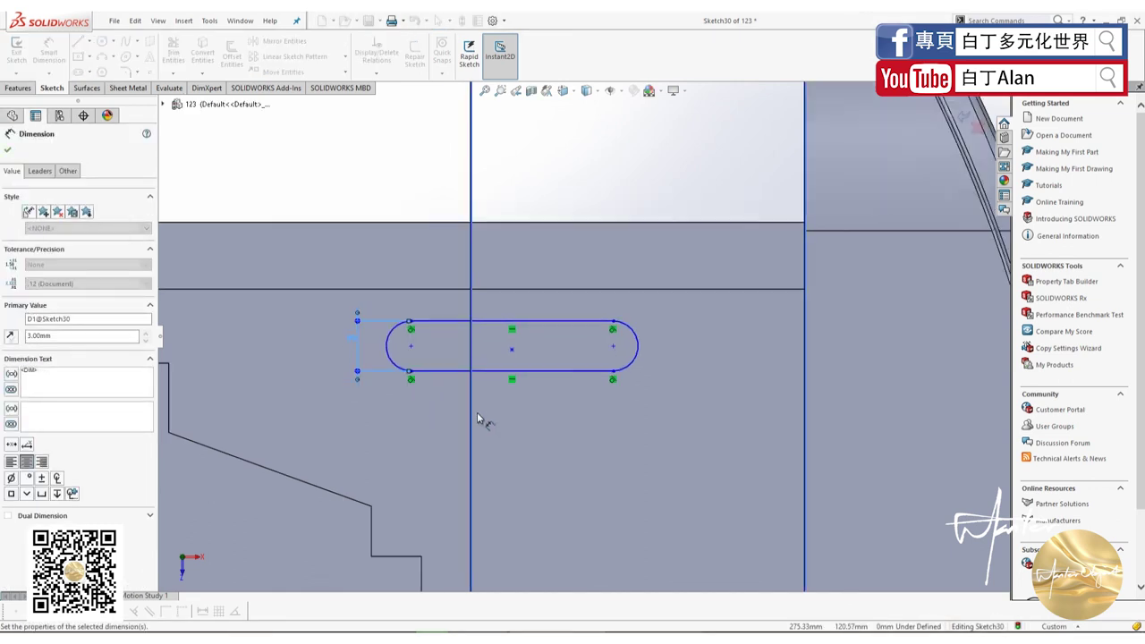
scroll(477, 410, up, 2)
scroll(629, 340, up, 2)
scroll(628, 352, down, 2)
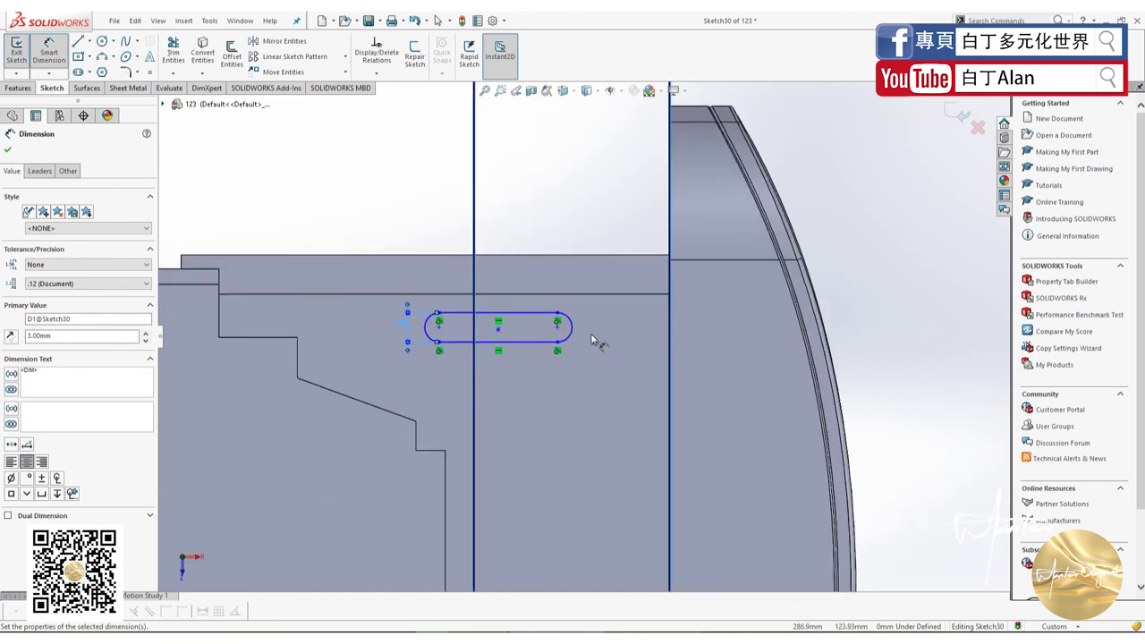
click(522, 317)
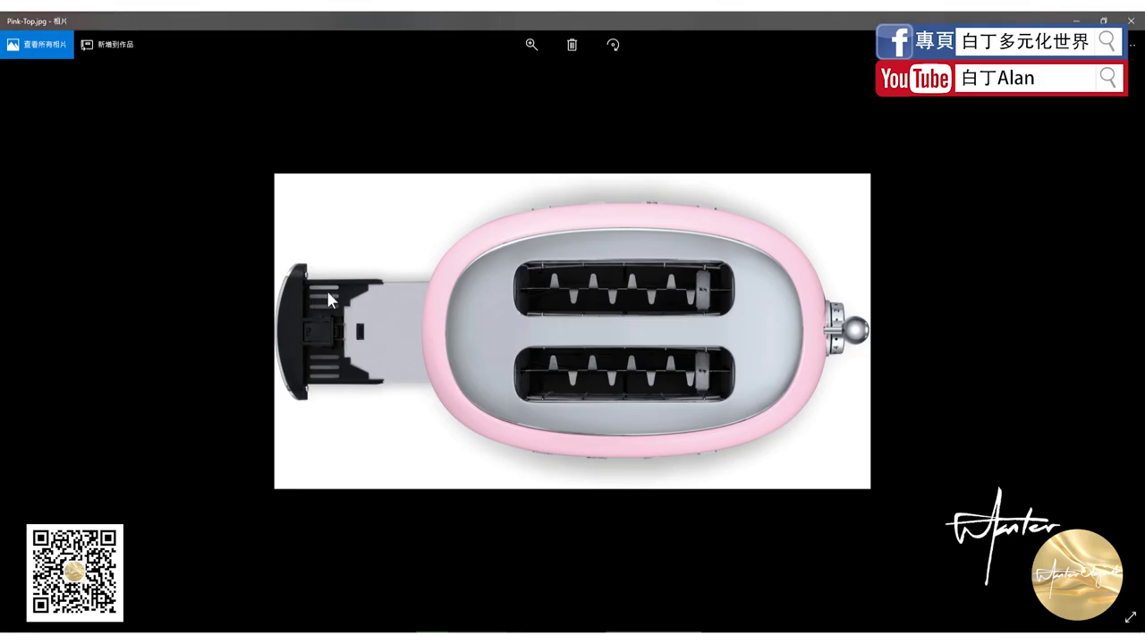
key(alt+Tab)
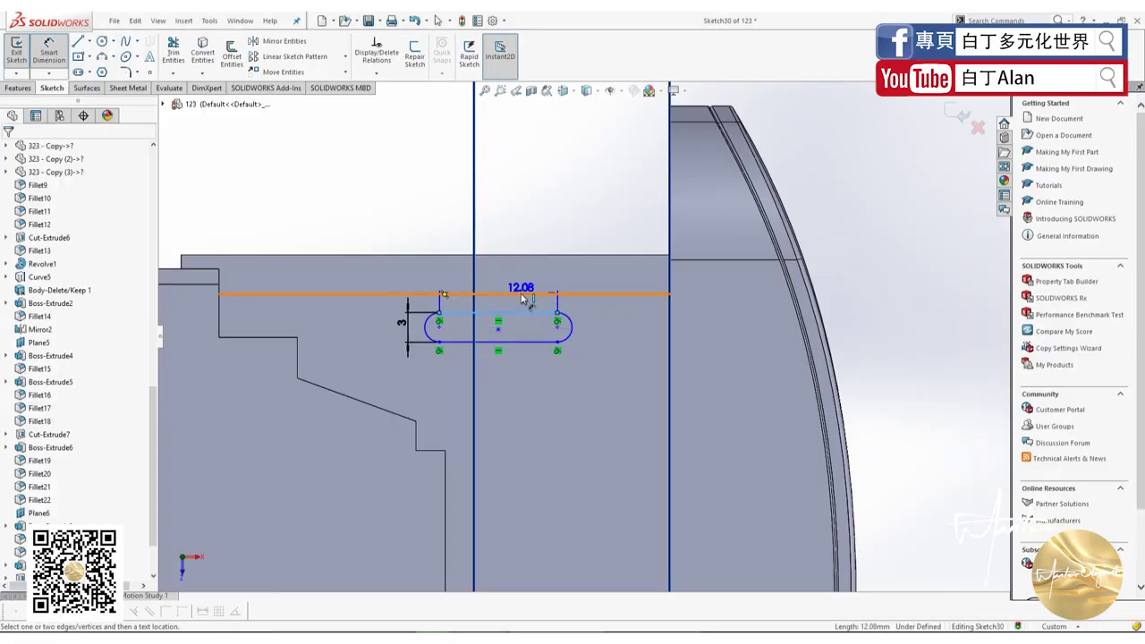
- Set the slot's top line 2 mm below the tray's top edge
click(526, 302)
click(332, 295)
text(2)
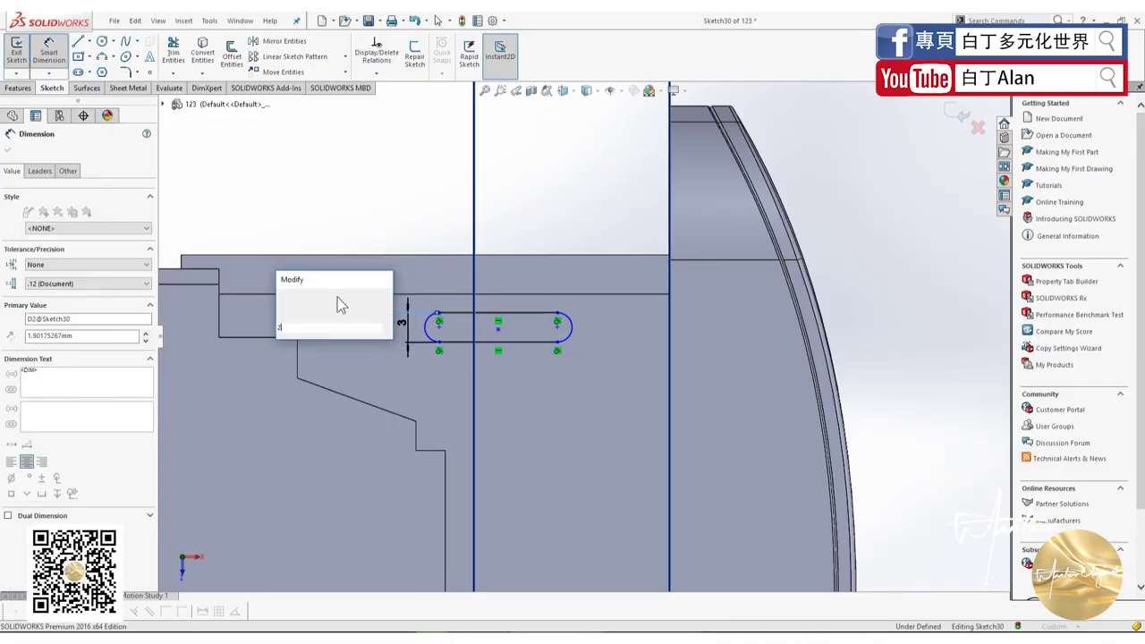
key(Return)
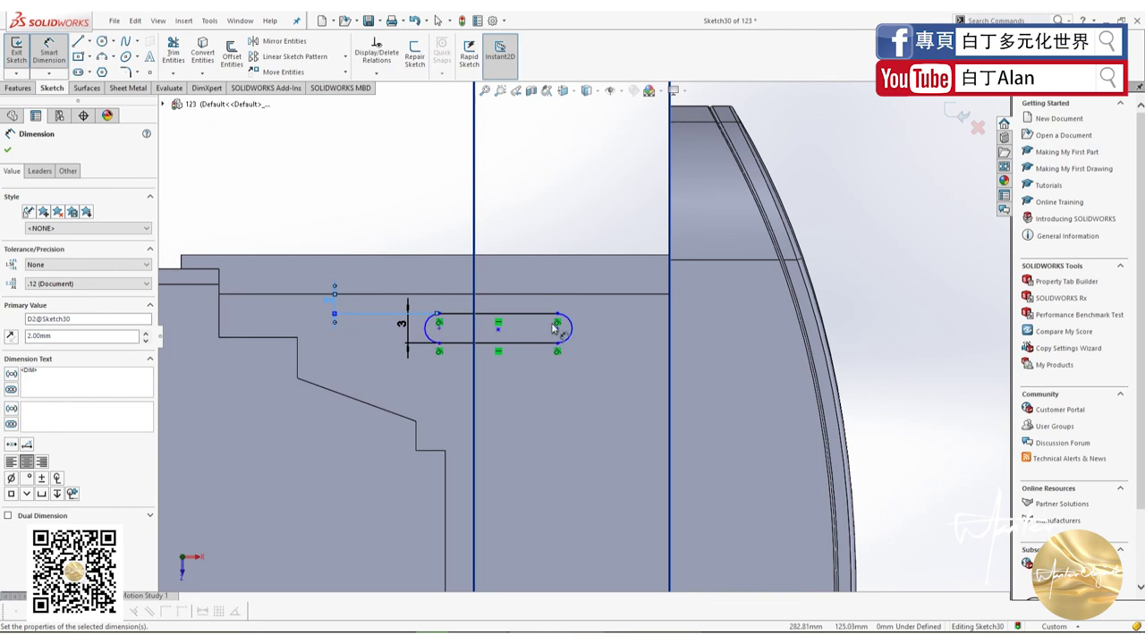
- Dimension the slot's right end 5 mm from the vertical reference line
click(558, 328)
click(670, 324)
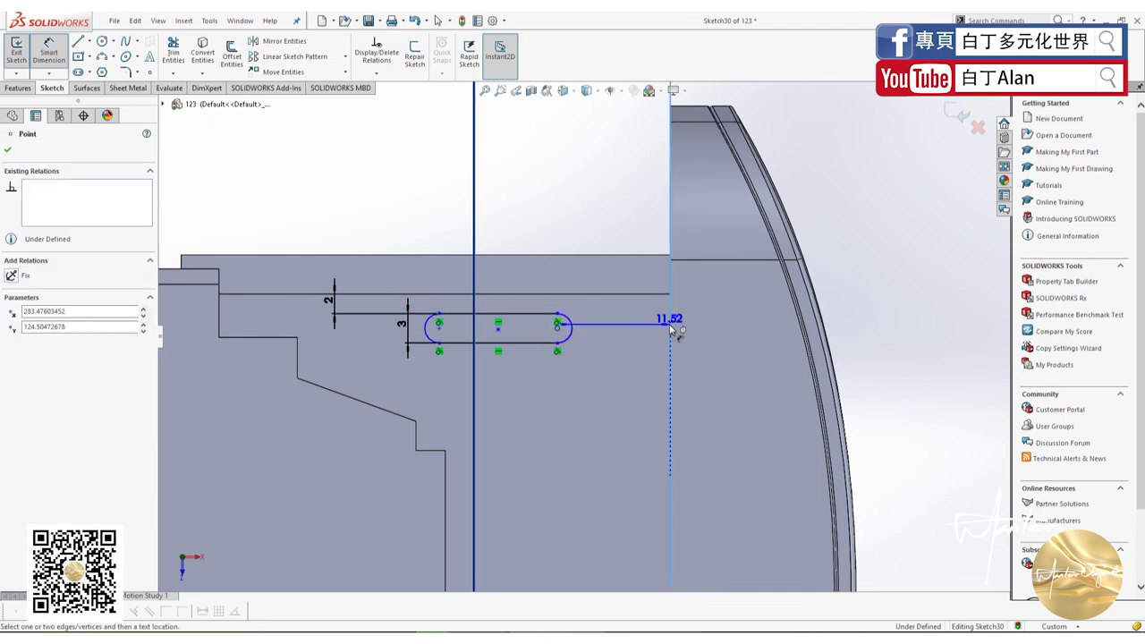
click(633, 230)
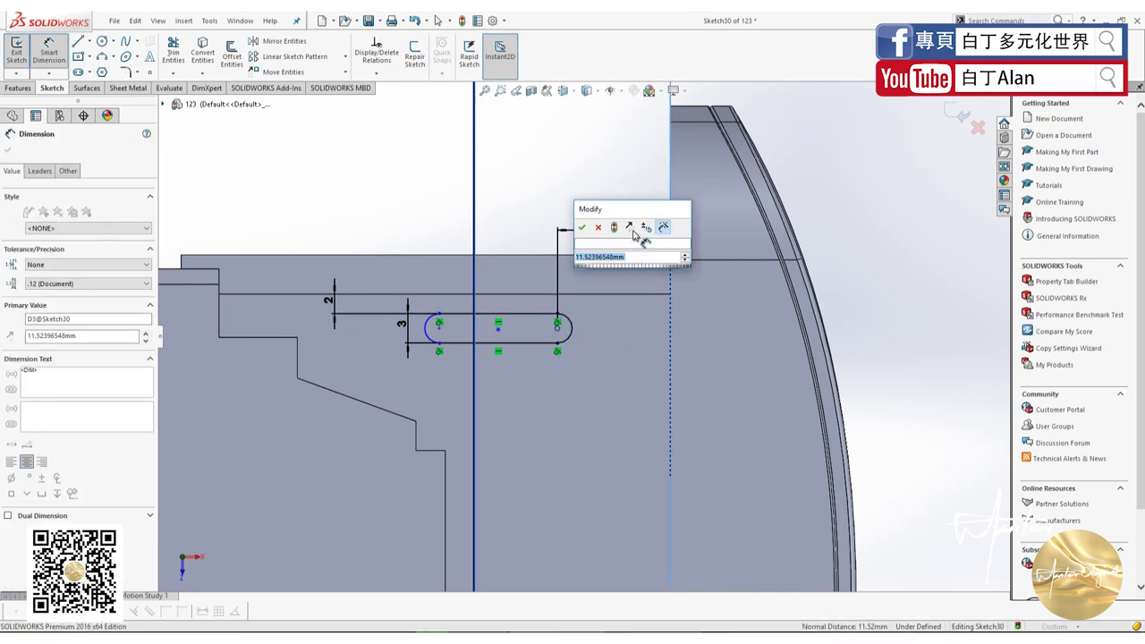
key(Return)
text(5)
key(Return)
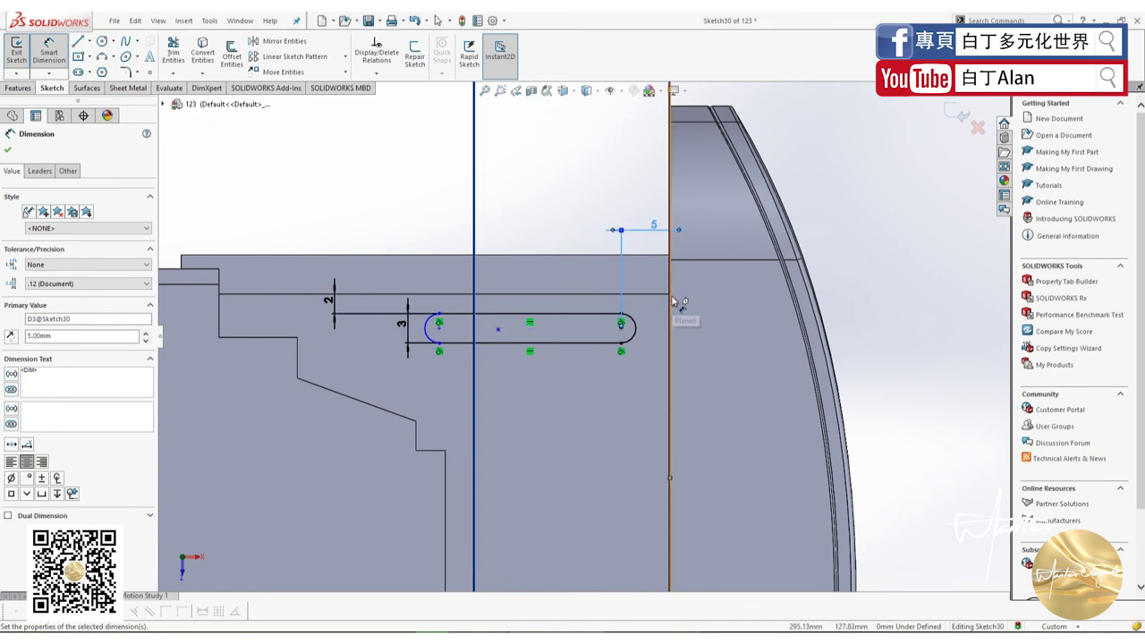
click(438, 327)
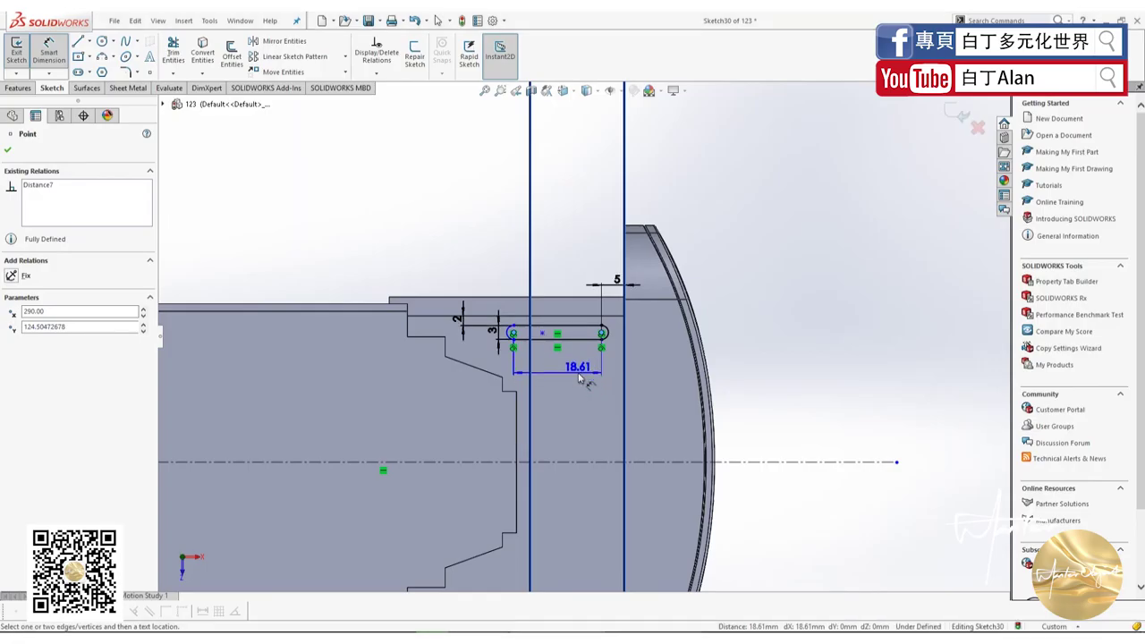
- Dimension the slot length between arc centres, trying 10, 12, then 15 mm
click(579, 378)
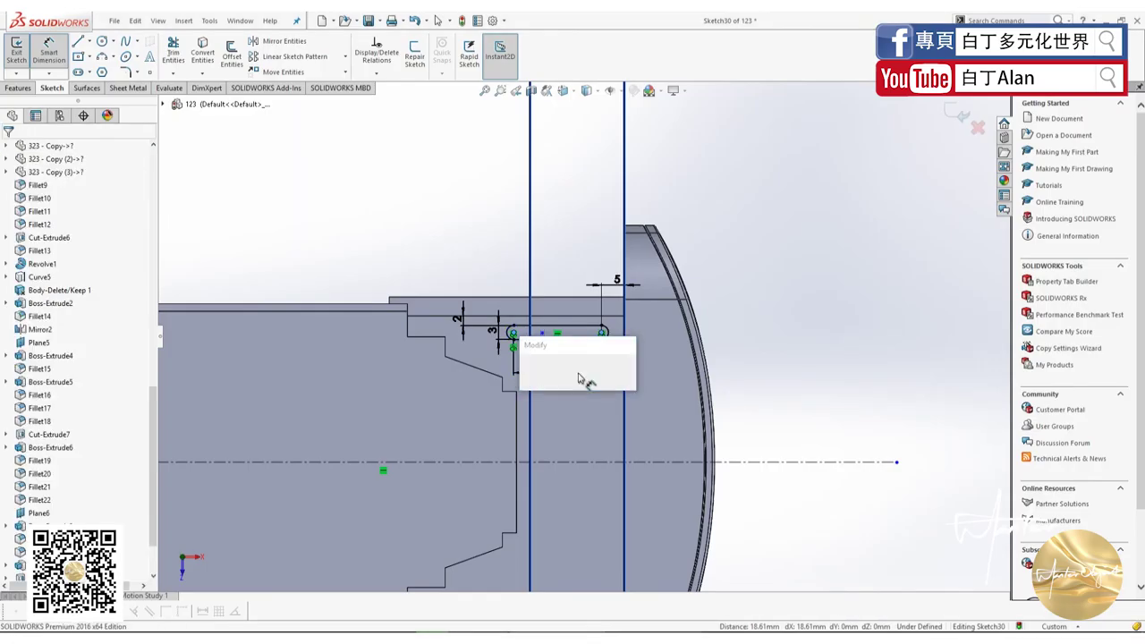
text(10)
key(Return)
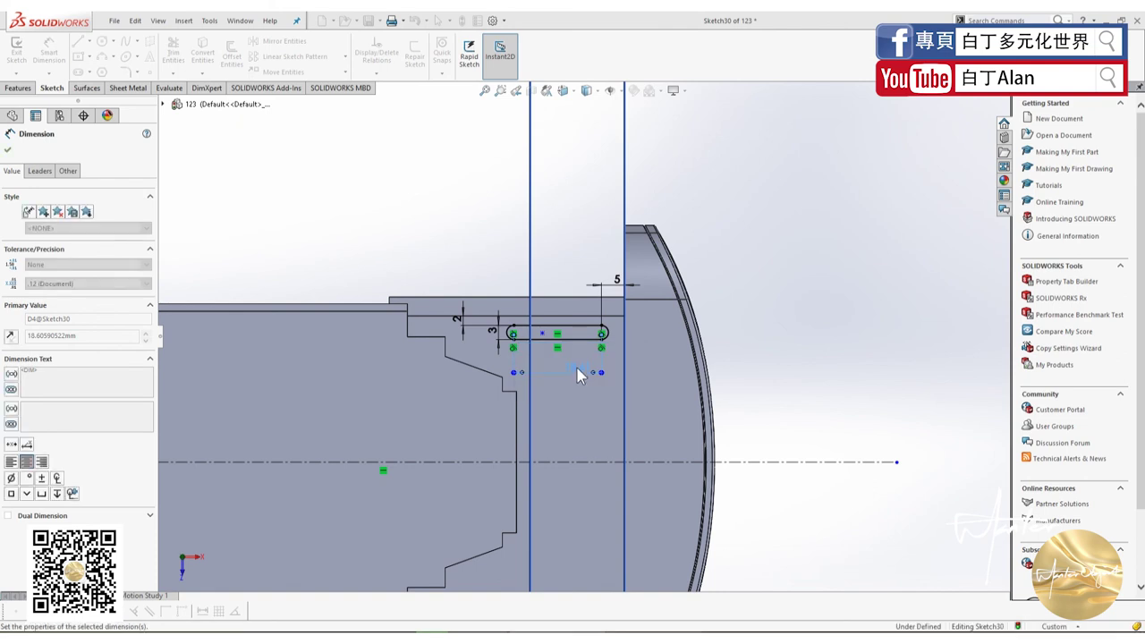
scroll(546, 368, down, 2)
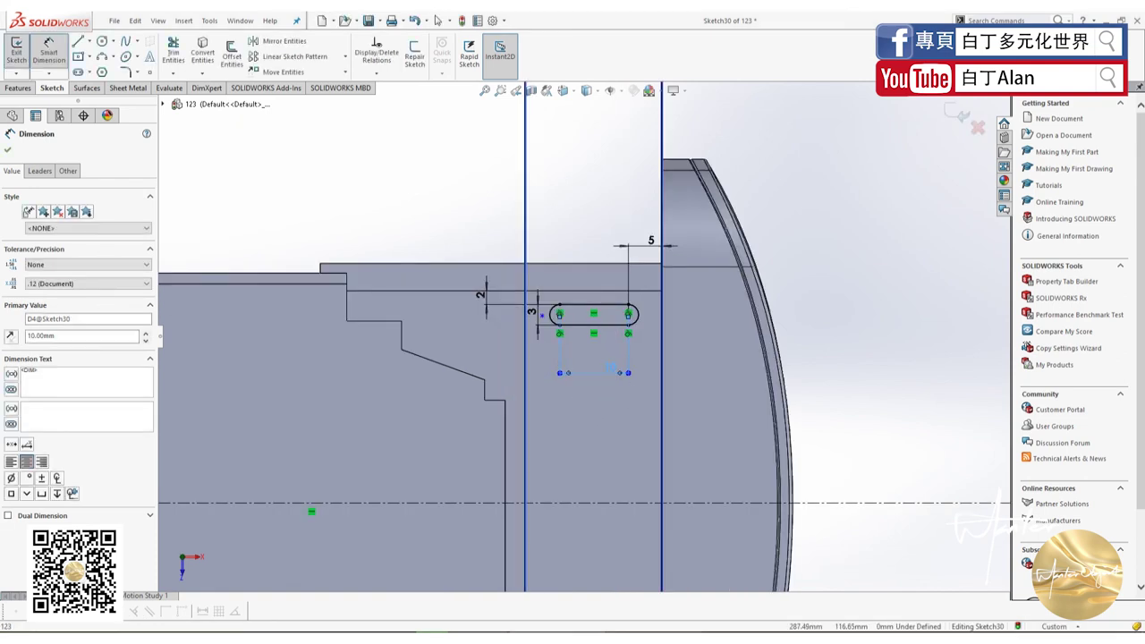
click(615, 383)
text(12)
key(Return)
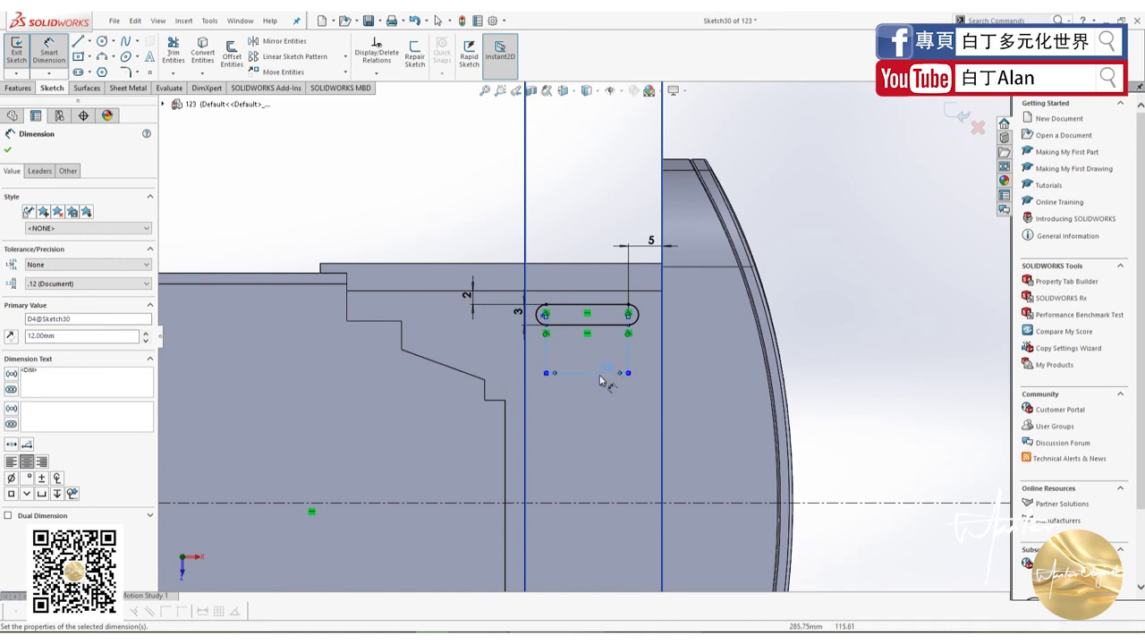
click(608, 362)
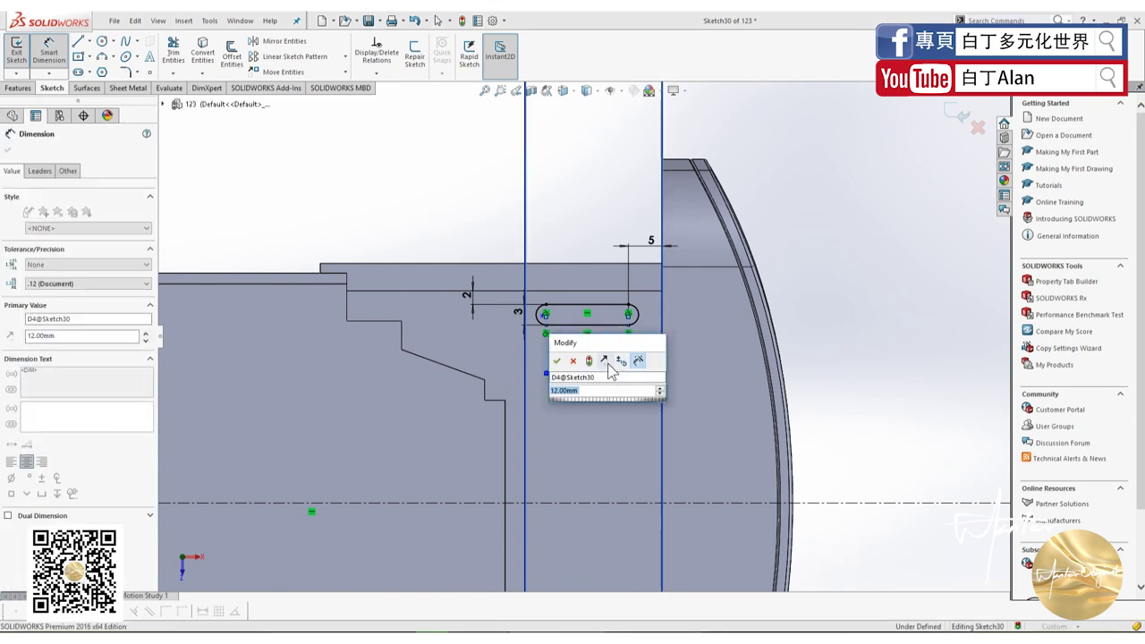
text(15)
key(Return)
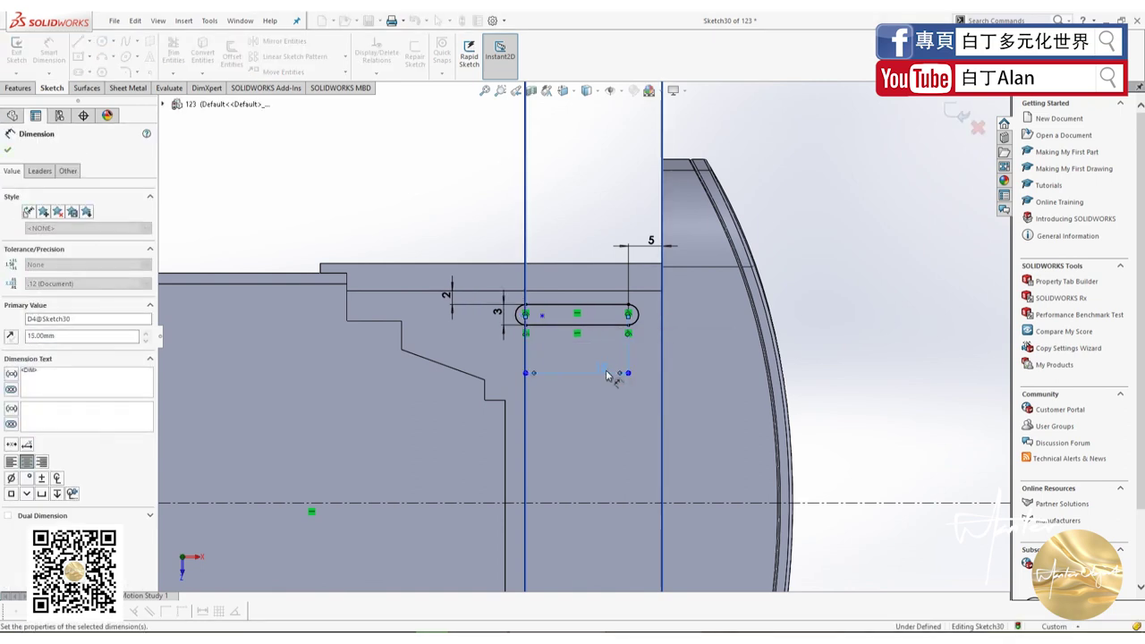
- Change the 5 mm offset to 3 mm and set the slot length to 16 mm
click(648, 242)
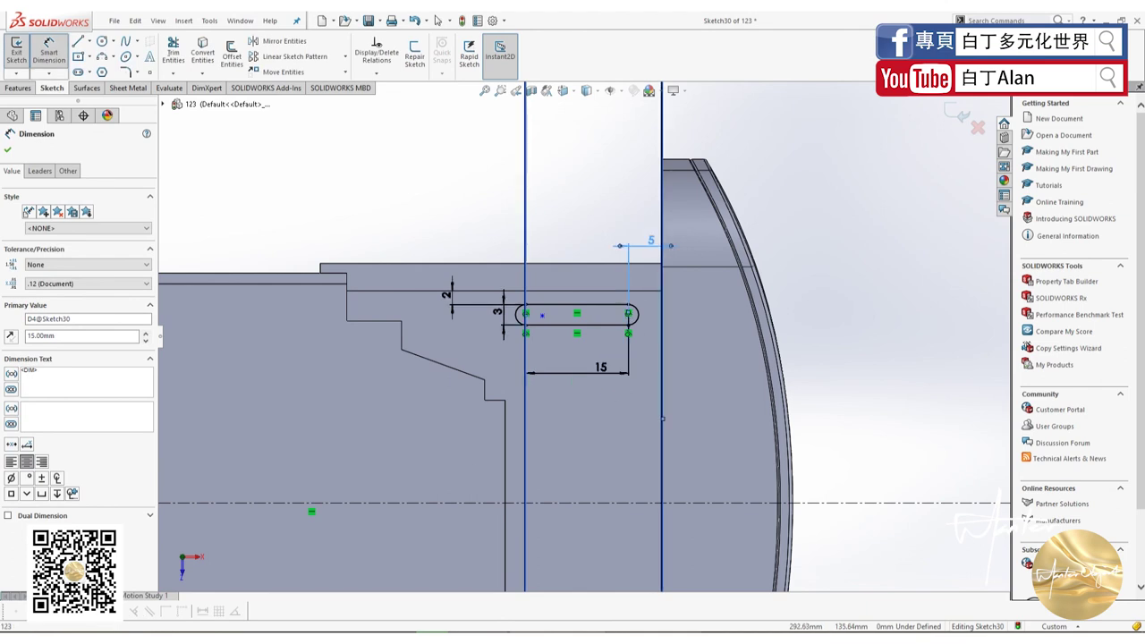
text(3)
key(Return)
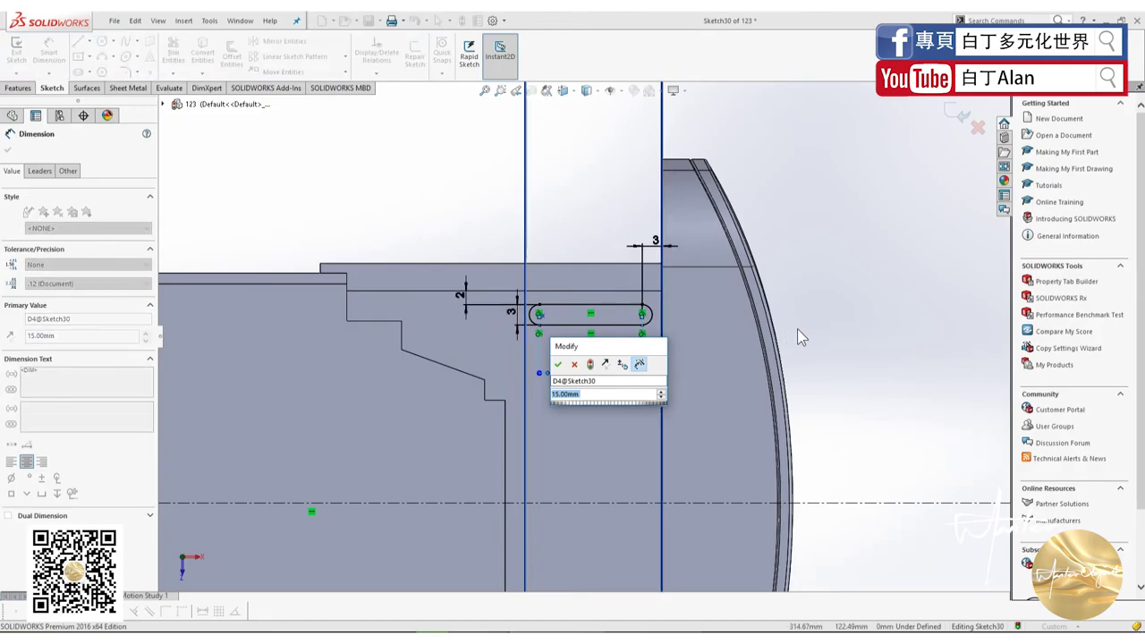
text(16)
key(Return)
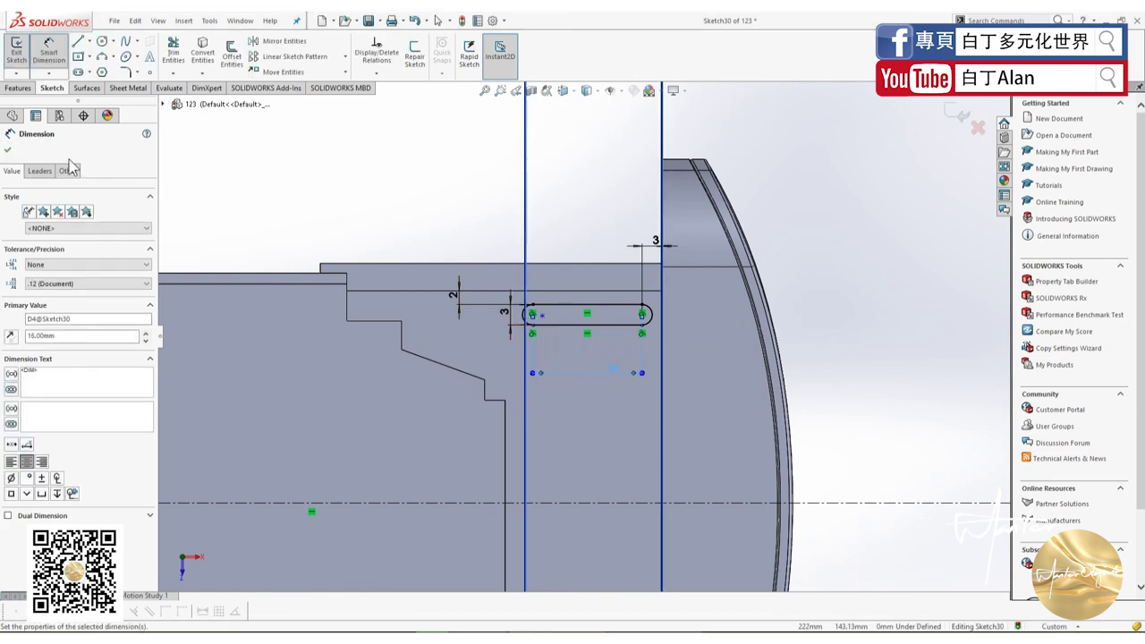
click(397, 179)
scroll(663, 349, down, 3)
scroll(716, 331, up, 1)
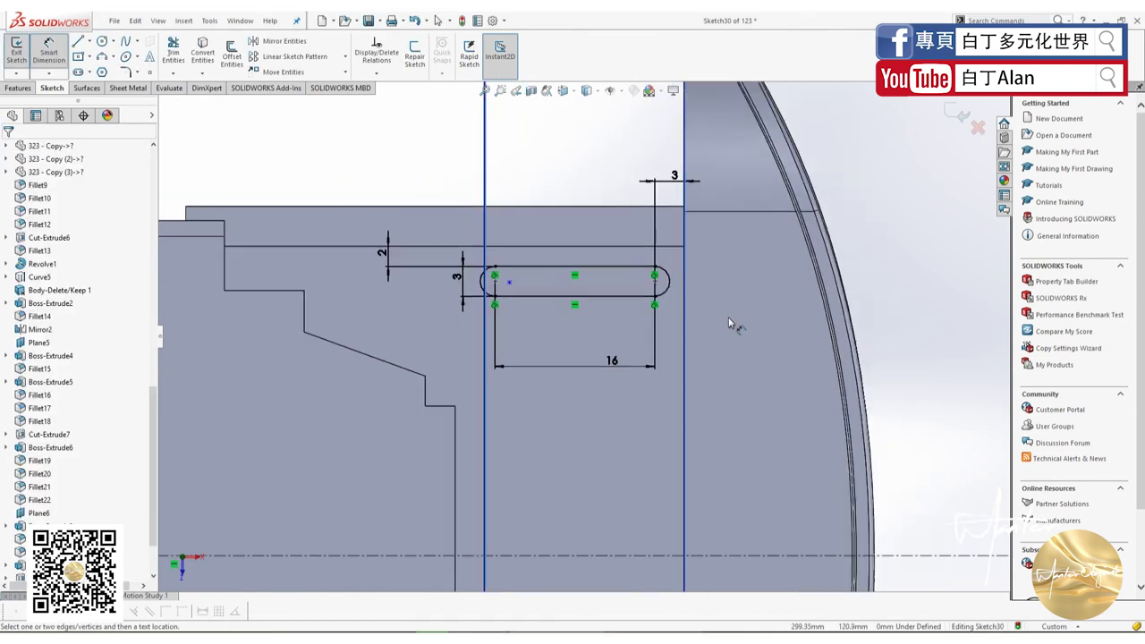
click(484, 179)
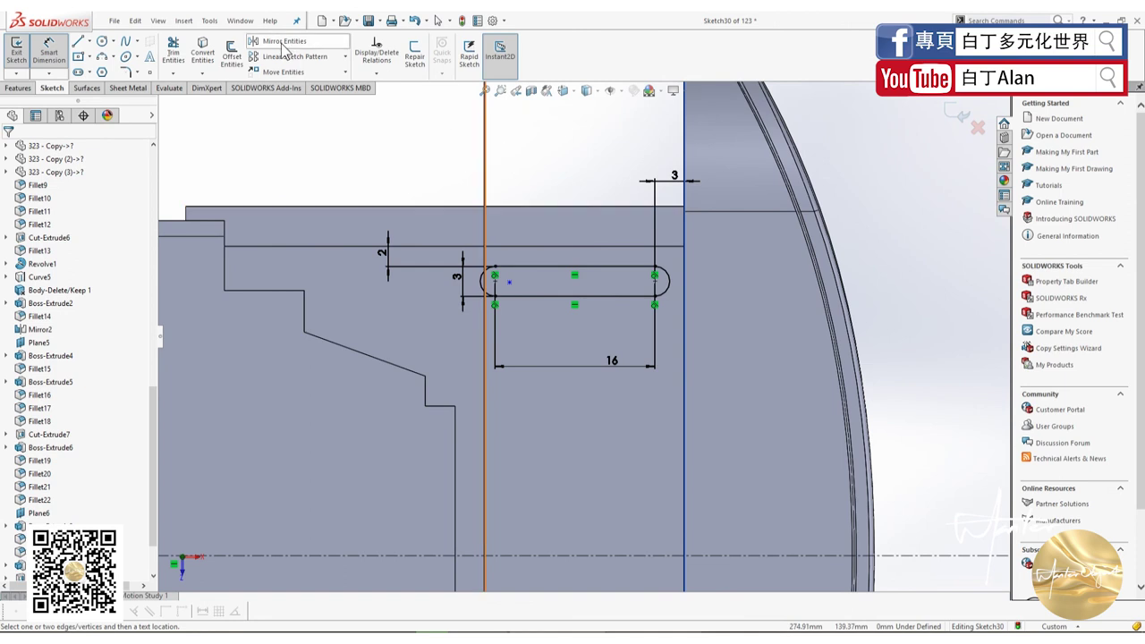
- Linear-pattern the slot's top line, left arc, bottom line and right arc along X: 2 copies, 10 mm apart
click(326, 61)
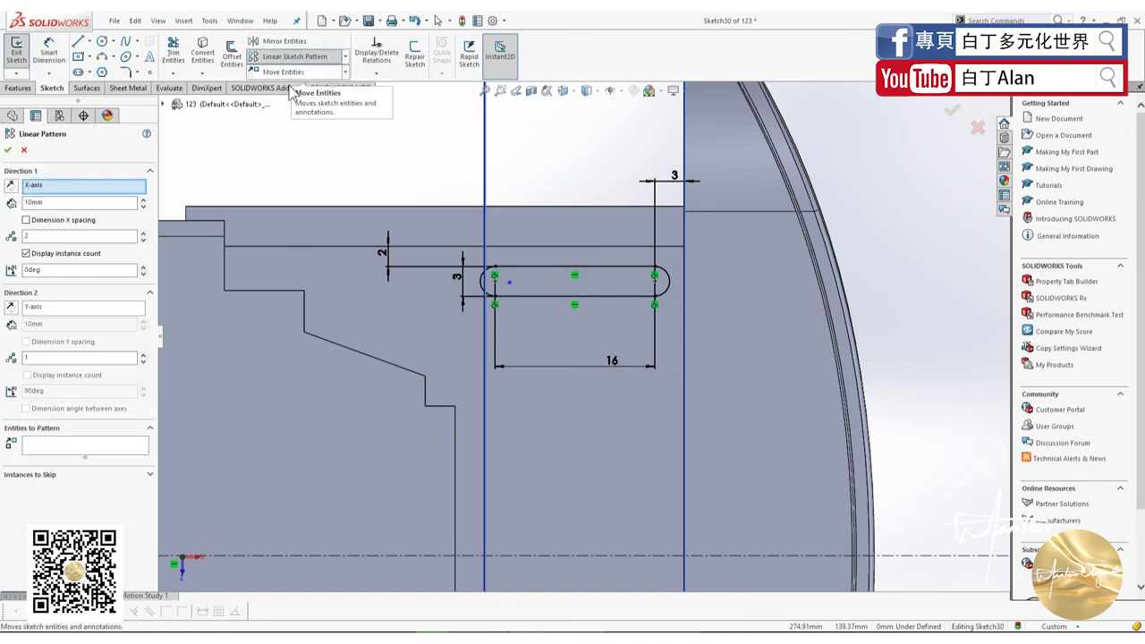
click(46, 188)
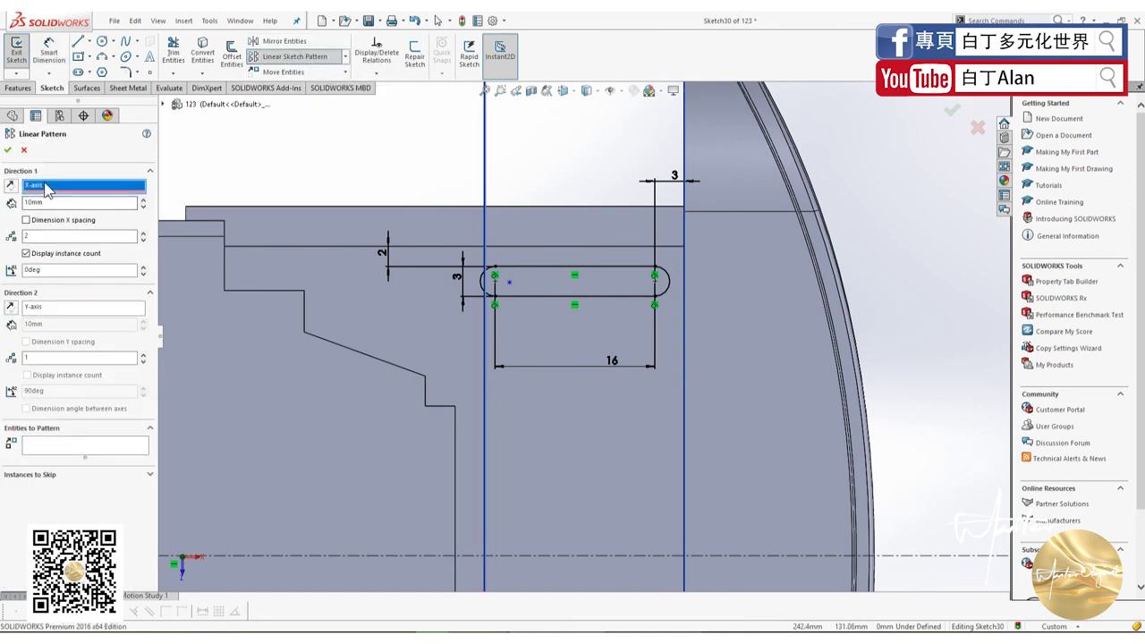
click(524, 268)
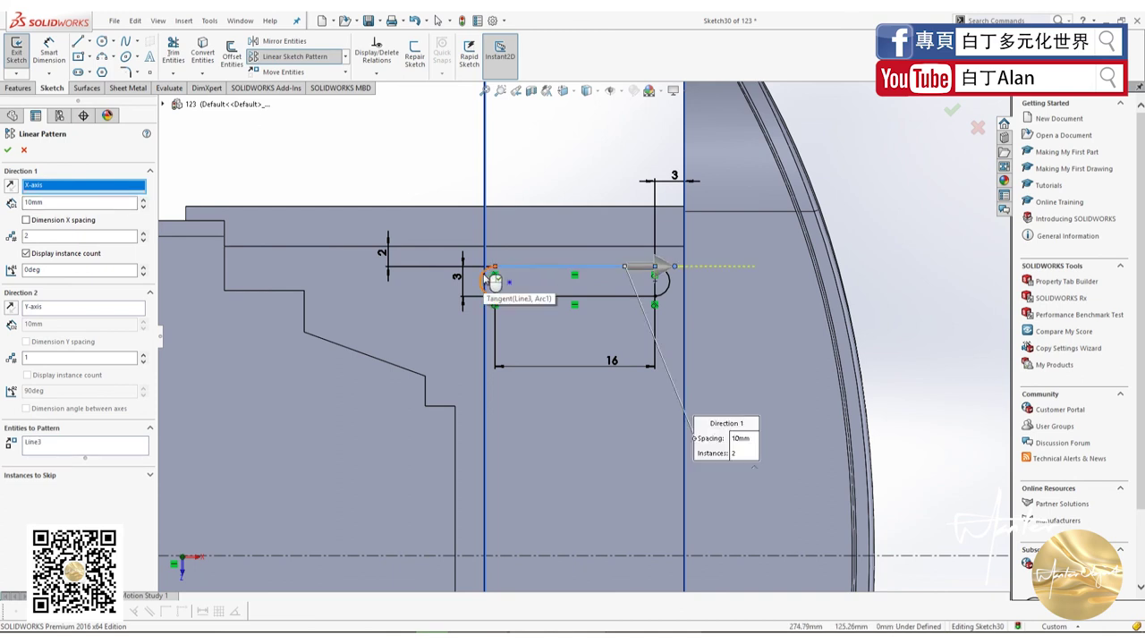
click(485, 279)
click(540, 298)
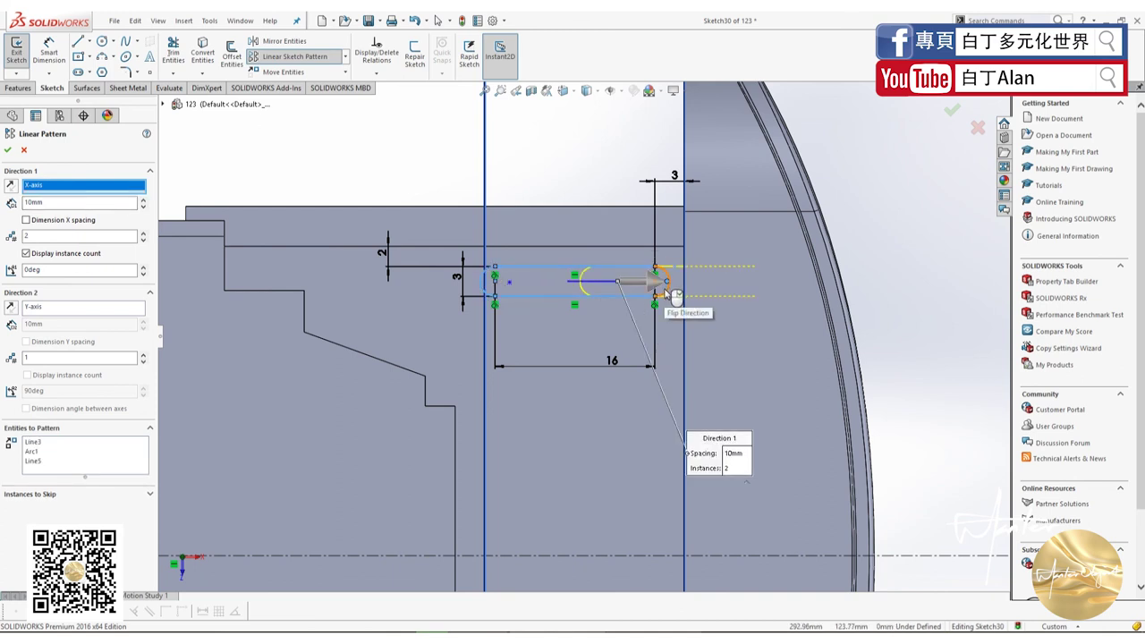
click(664, 281)
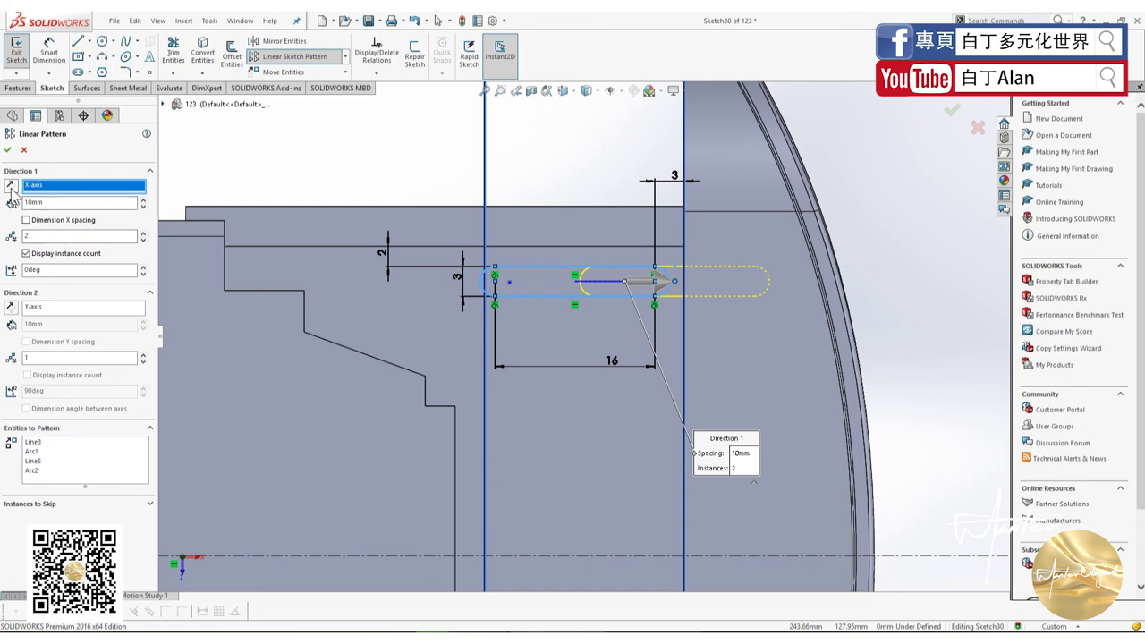
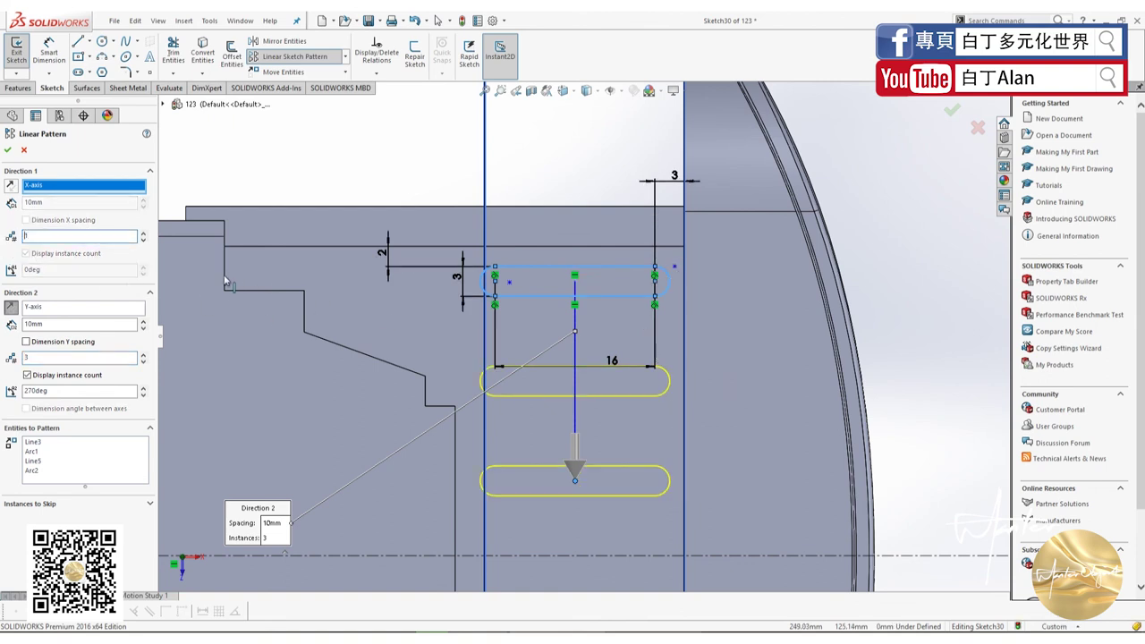
- Set the slot pattern's second direction to 3 instances spaced 6 mm apart downward
click(29, 324)
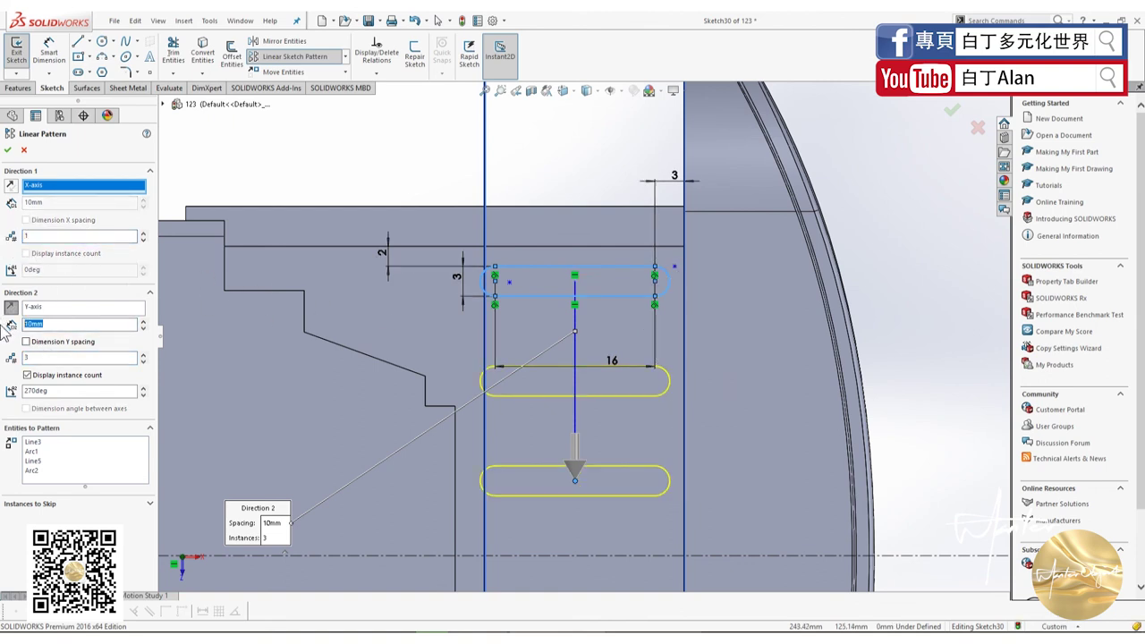
text(2)
key(Return)
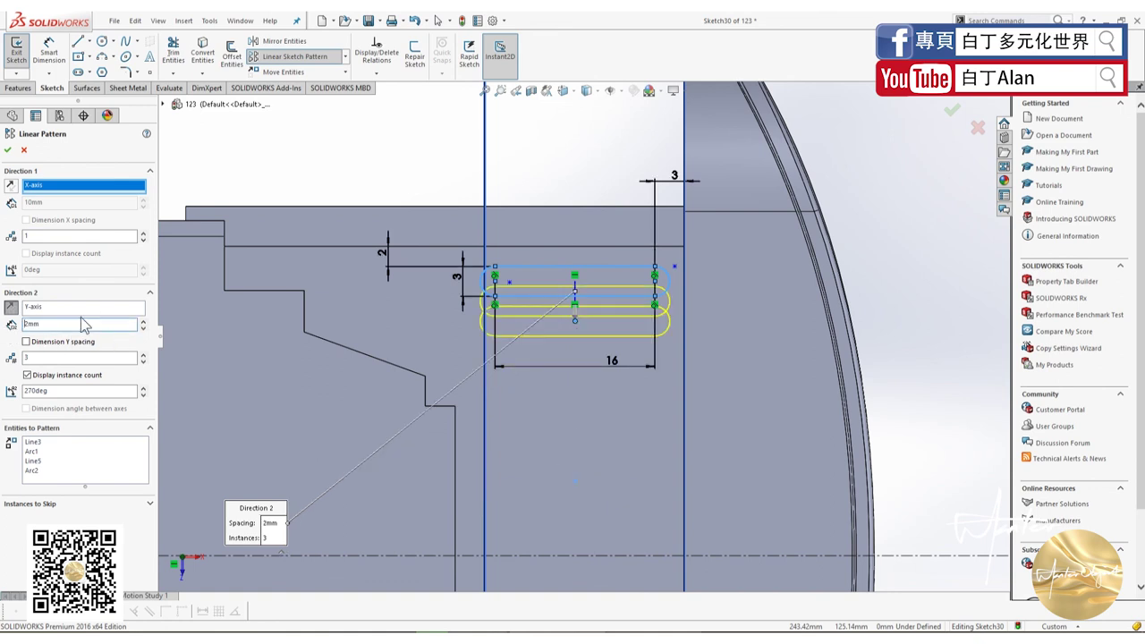
text(3)
key(Return)
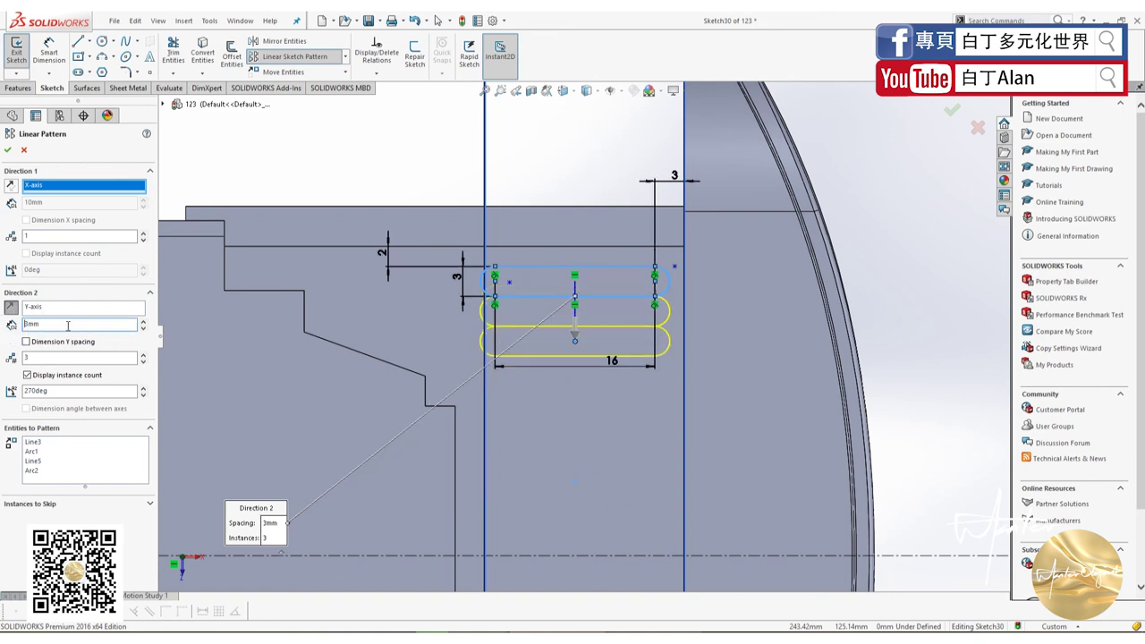
key(Return)
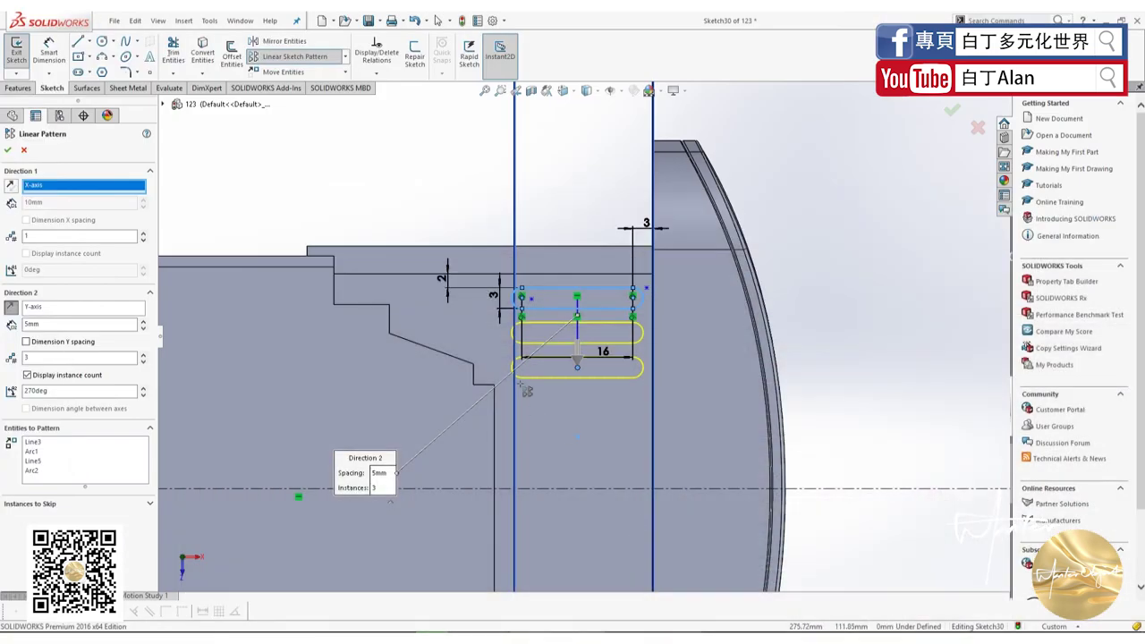
click(26, 357)
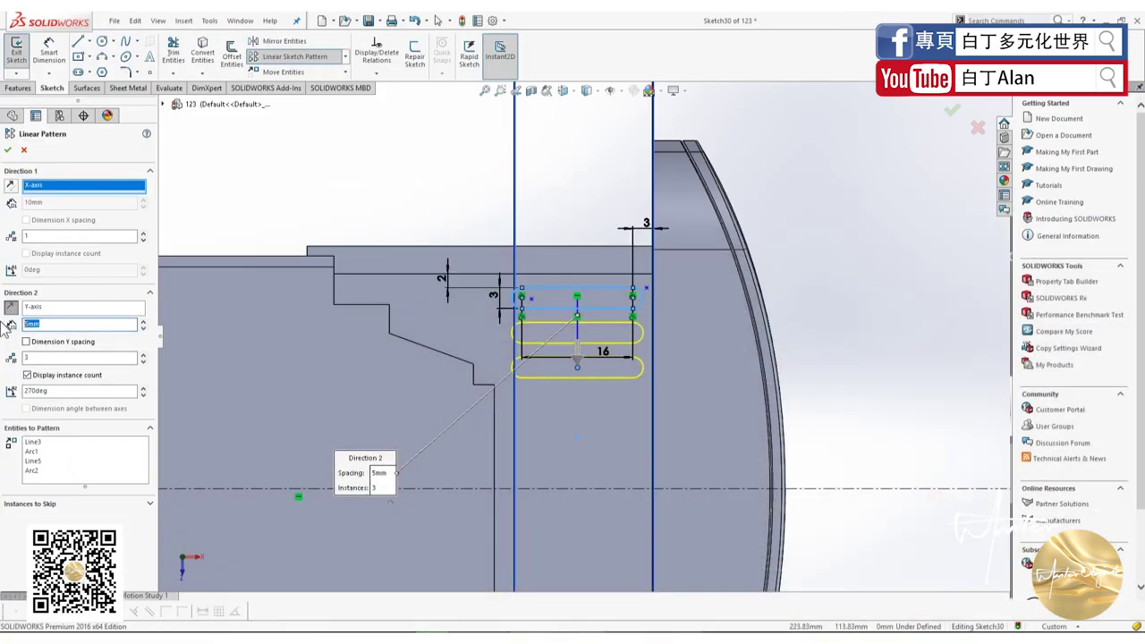
click(79, 323)
text(6)
key(Return)
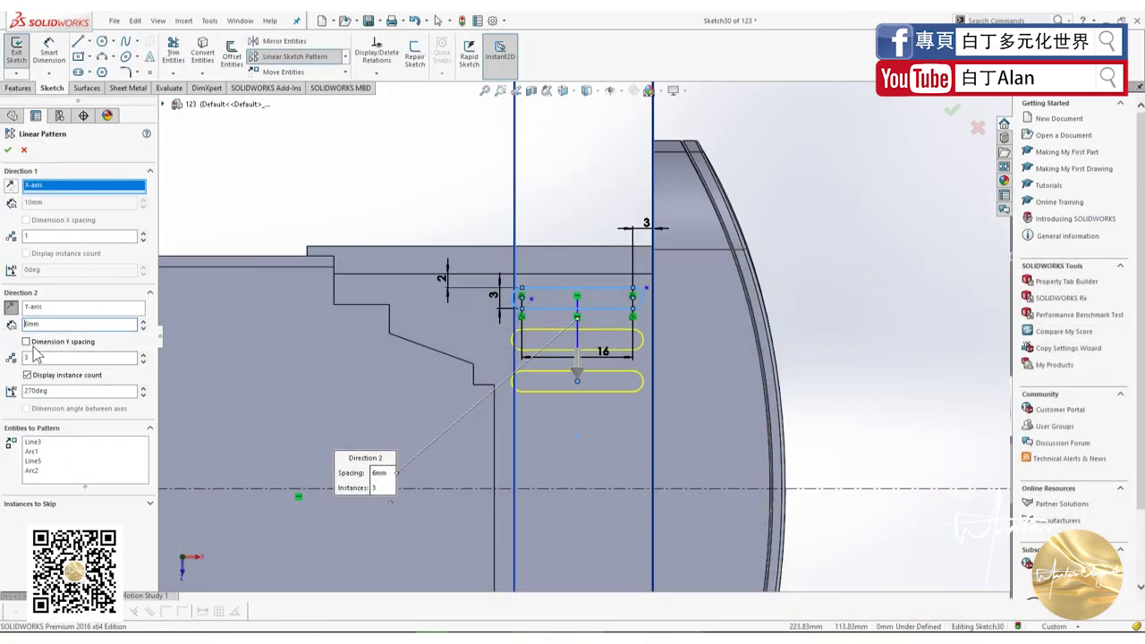
- Accept the three-slot linear pattern
click(9, 150)
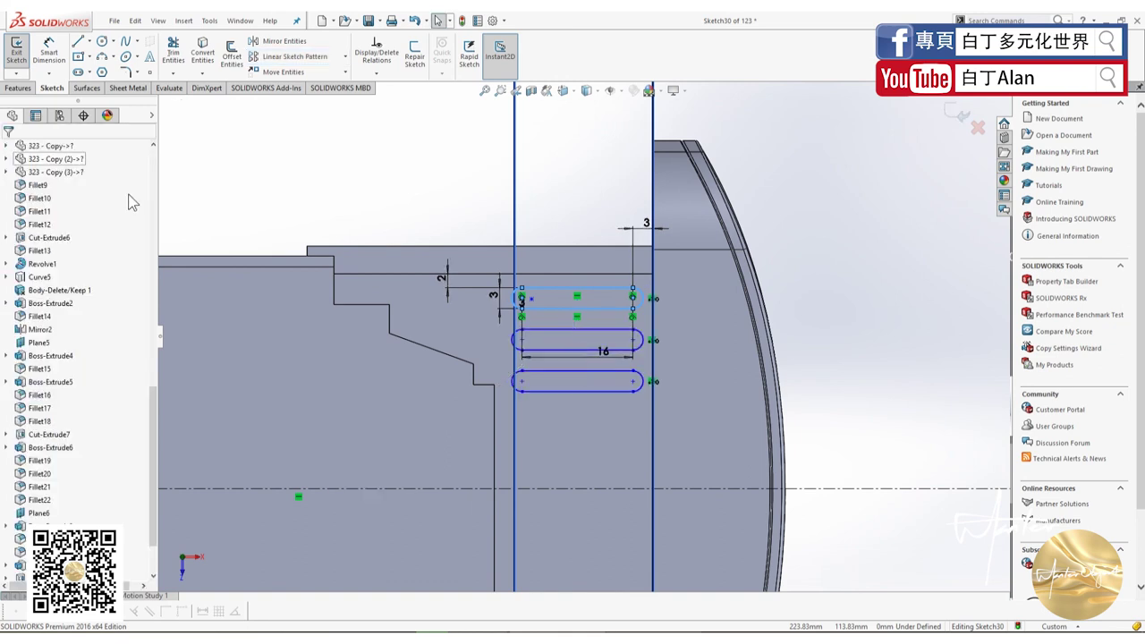
scroll(565, 385, up, 3)
scroll(621, 403, down, 2)
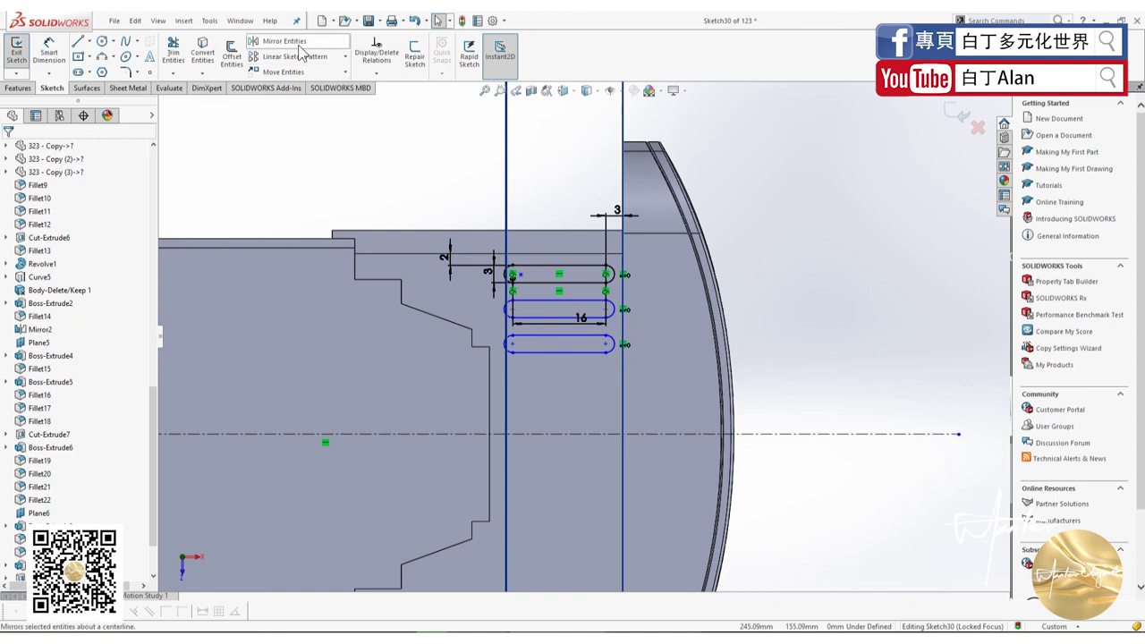
- Start Mirror Entities and select the bottom and middle slots' lines and arcs
click(283, 41)
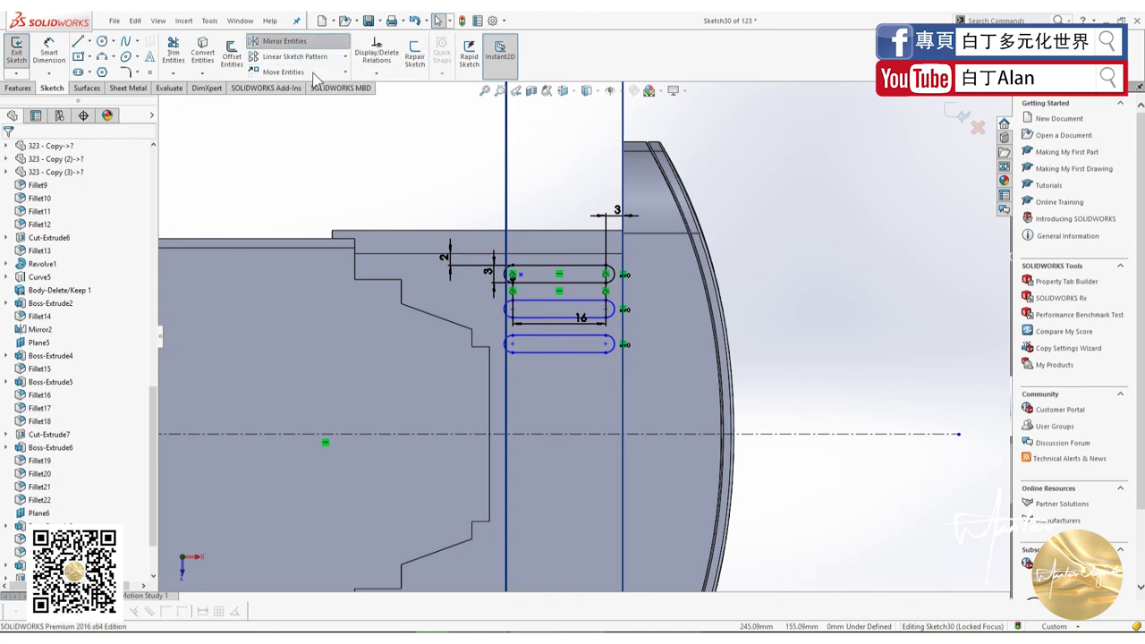
click(537, 354)
click(528, 336)
click(511, 345)
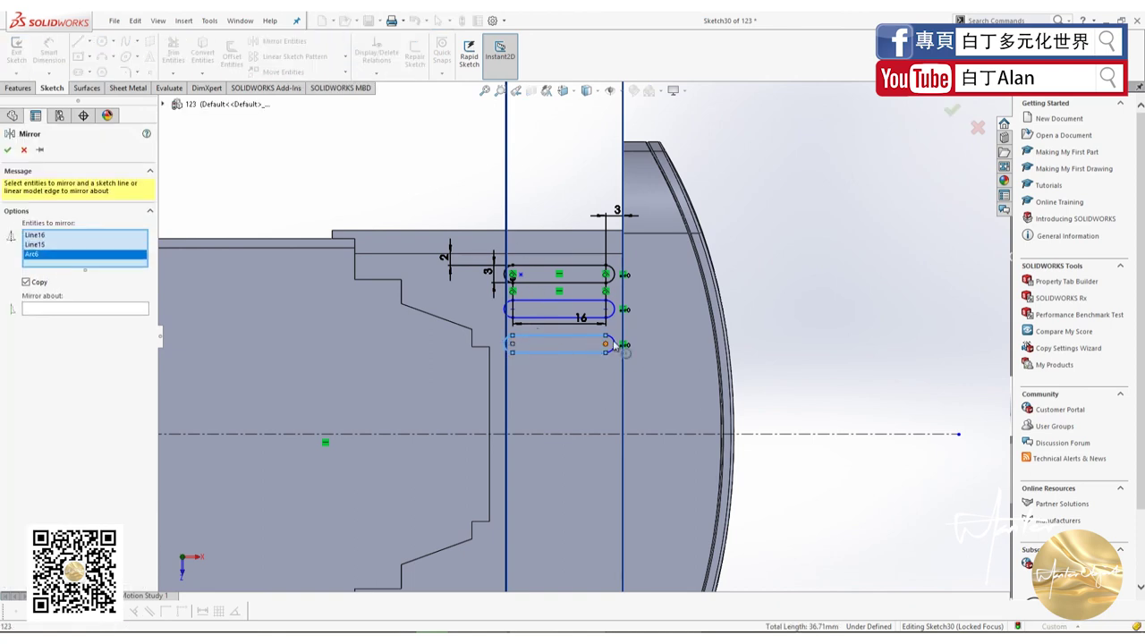
click(612, 343)
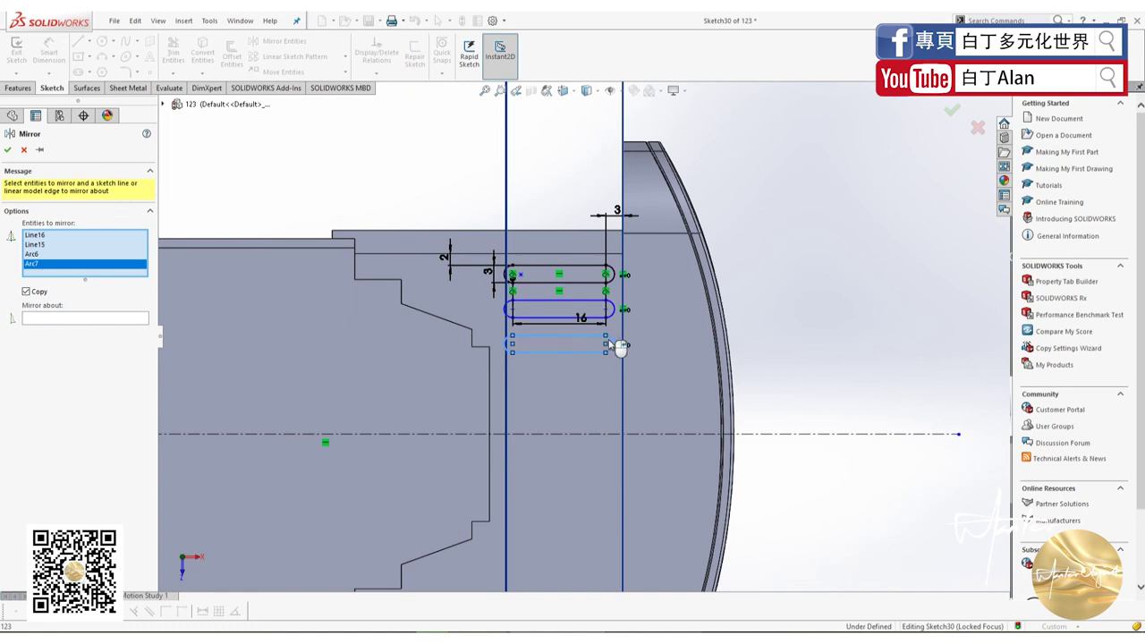
click(526, 319)
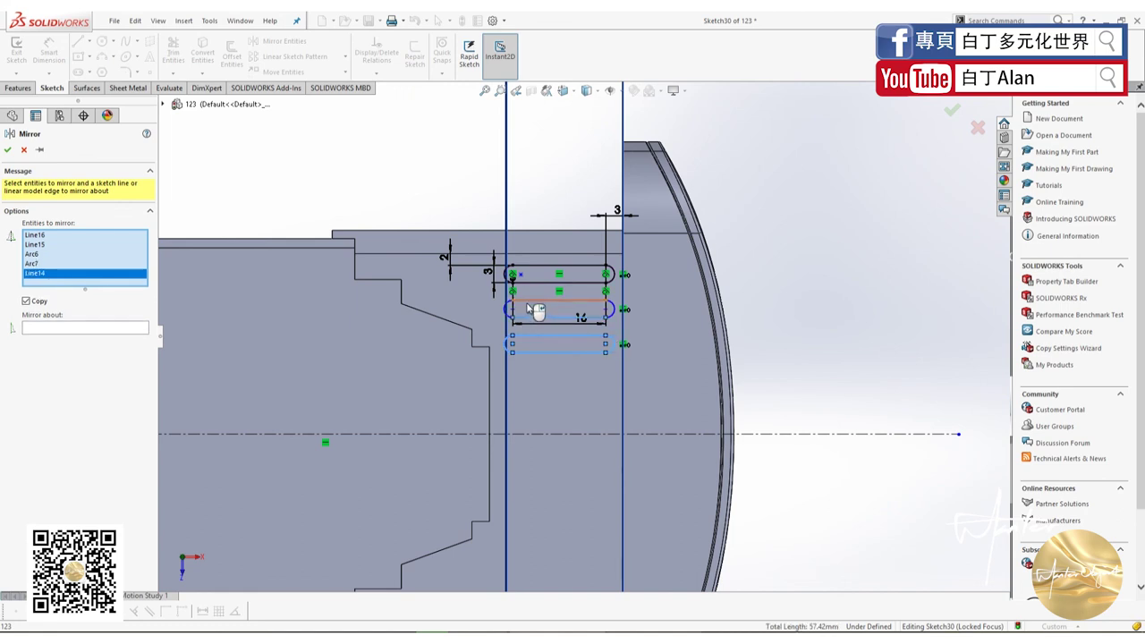
click(528, 304)
click(510, 311)
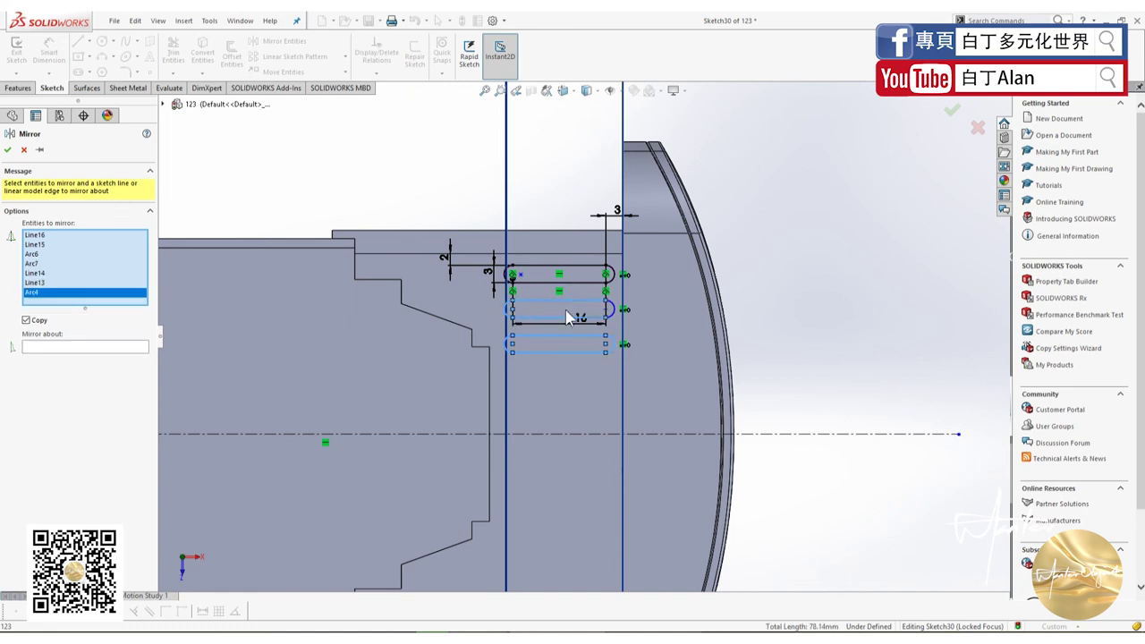
- Add the top slot's edges and mirror all three slots about centreline Line1
click(615, 310)
click(609, 283)
click(605, 275)
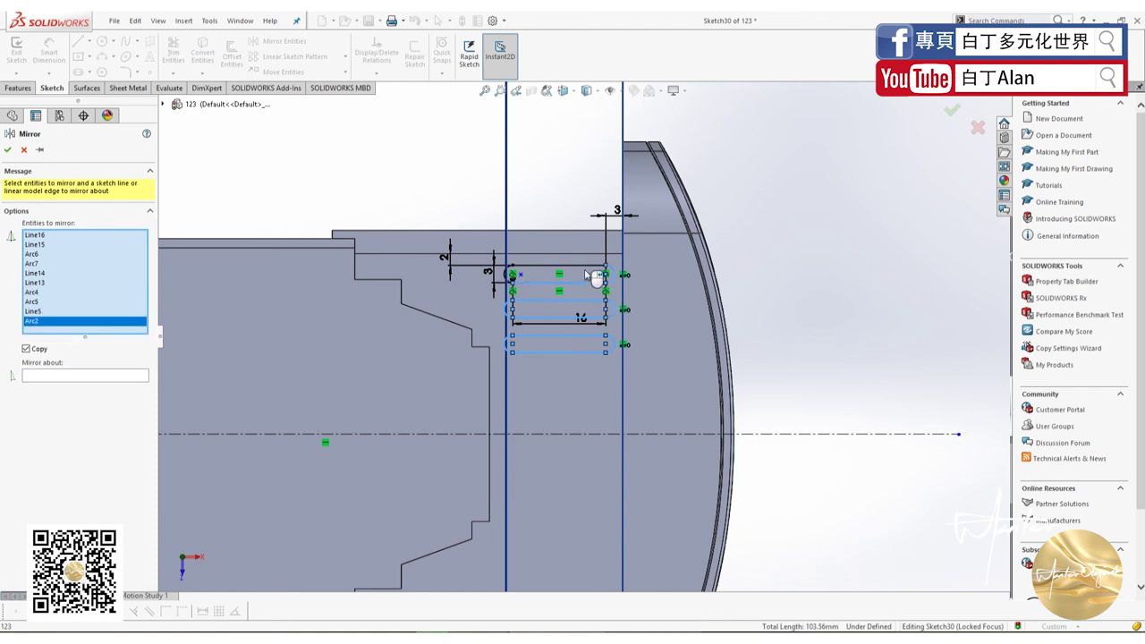
click(586, 266)
click(508, 273)
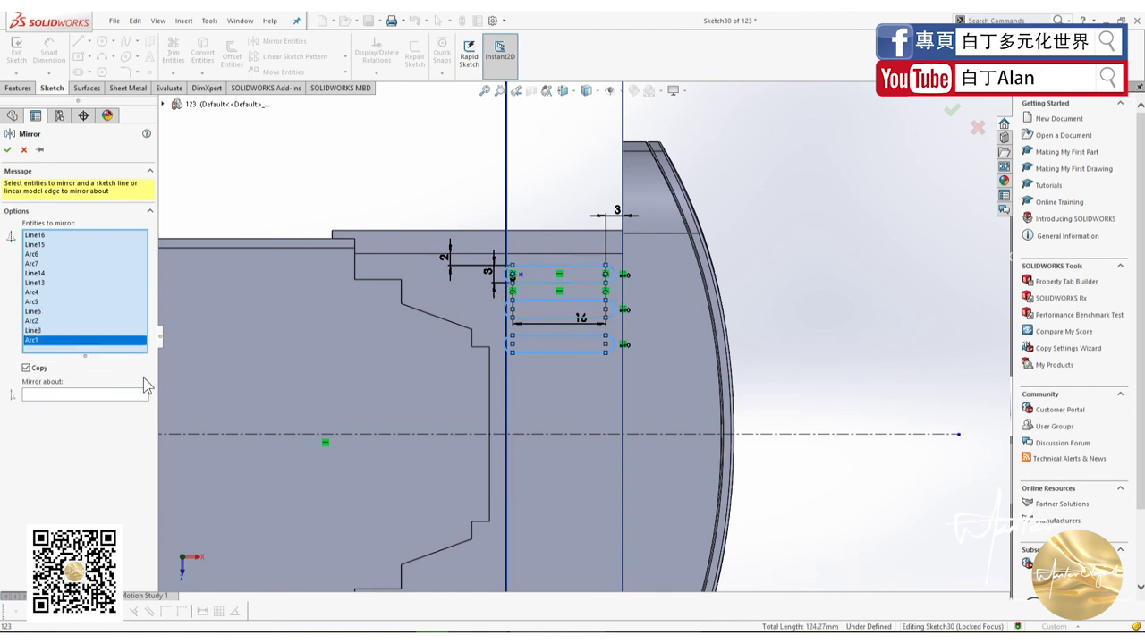
click(89, 395)
click(294, 435)
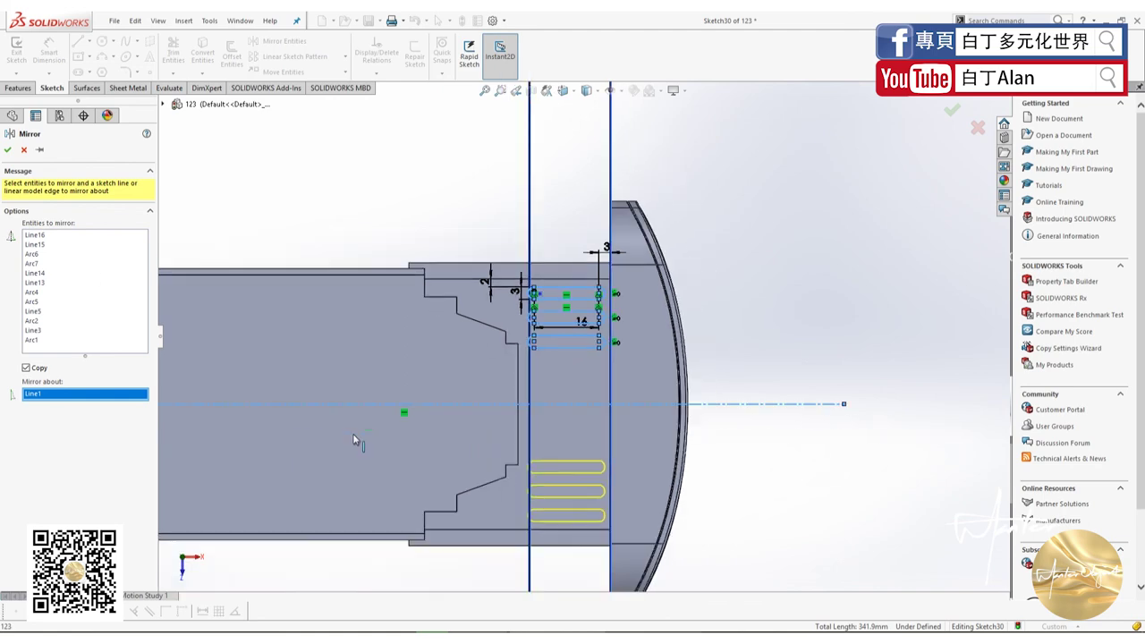
click(11, 151)
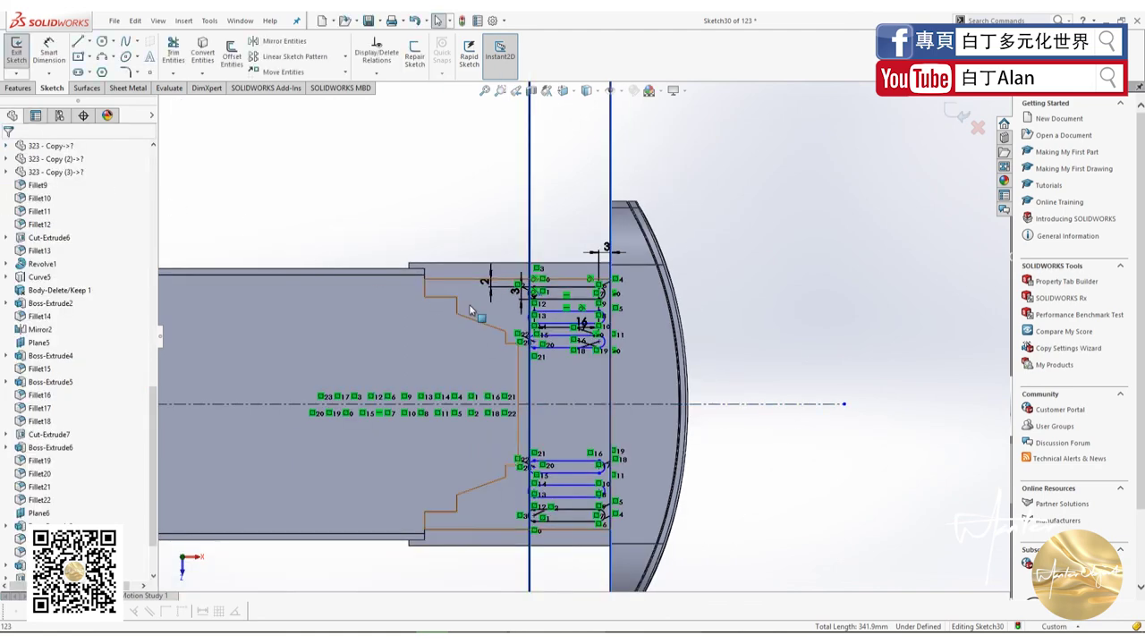
- Extruded-cut the slot sketch with end condition Through All - Both
middle_drag(468, 235, 420, 269)
click(29, 91)
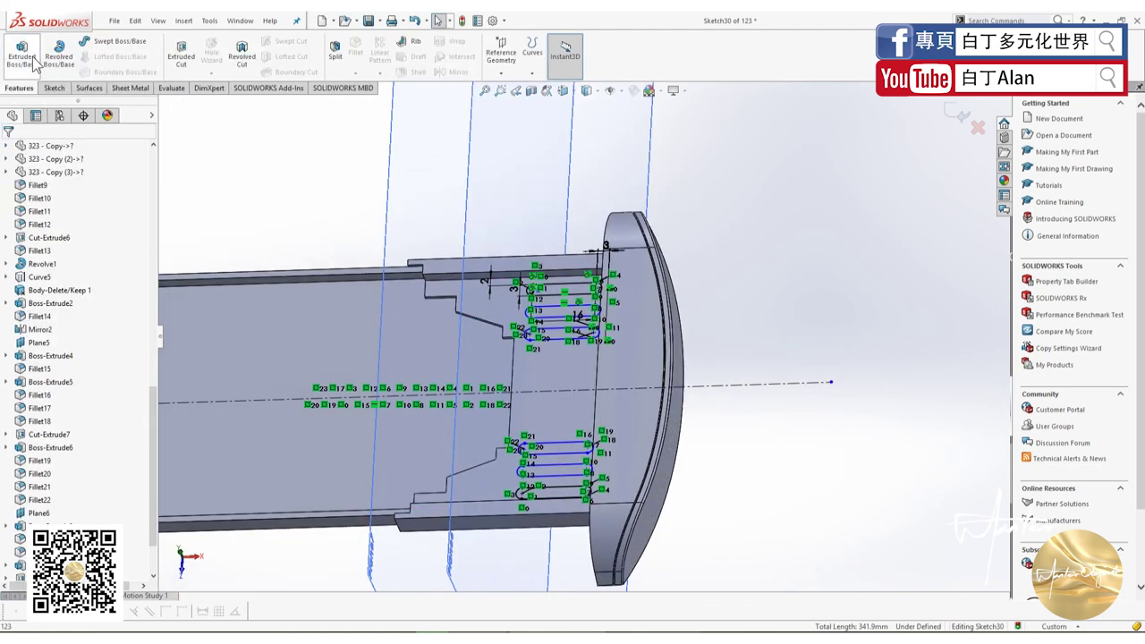
click(181, 54)
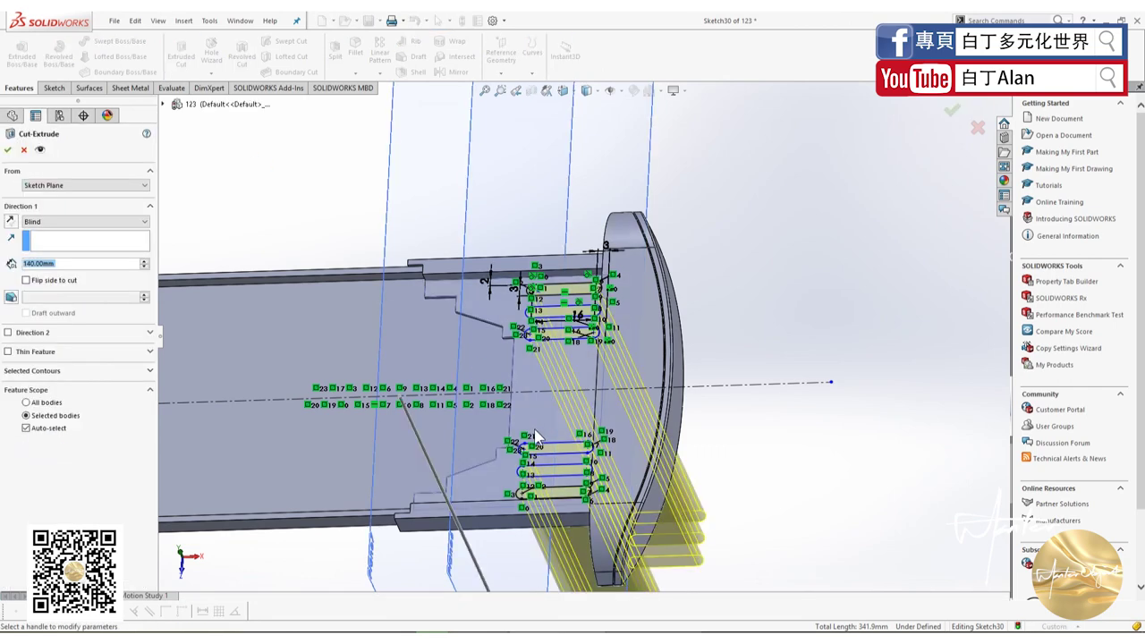
click(56, 222)
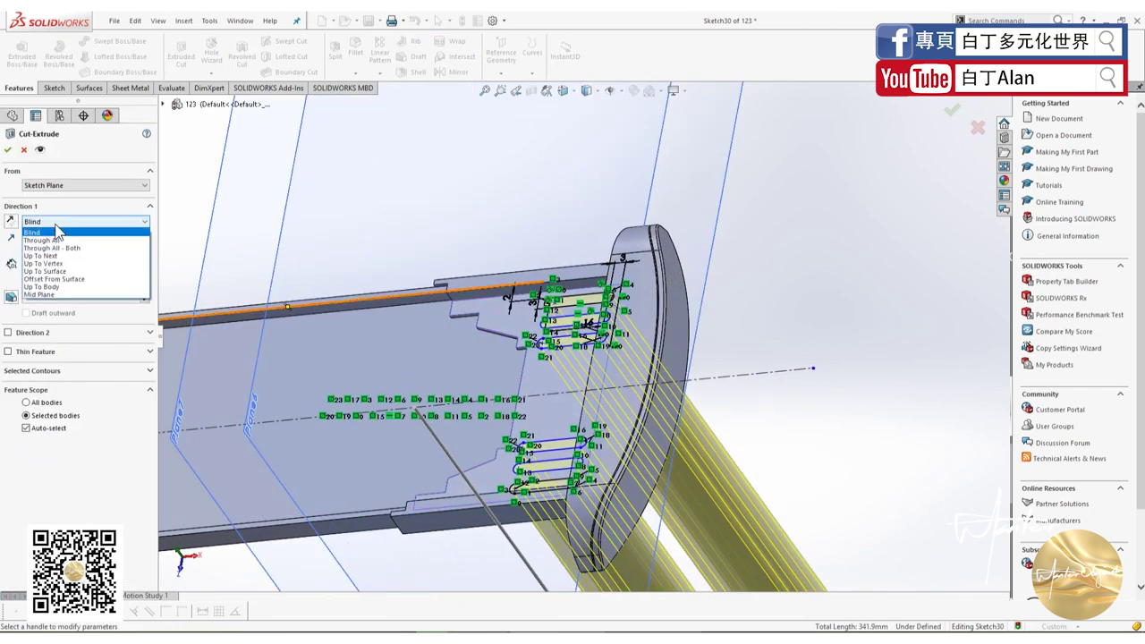
click(63, 247)
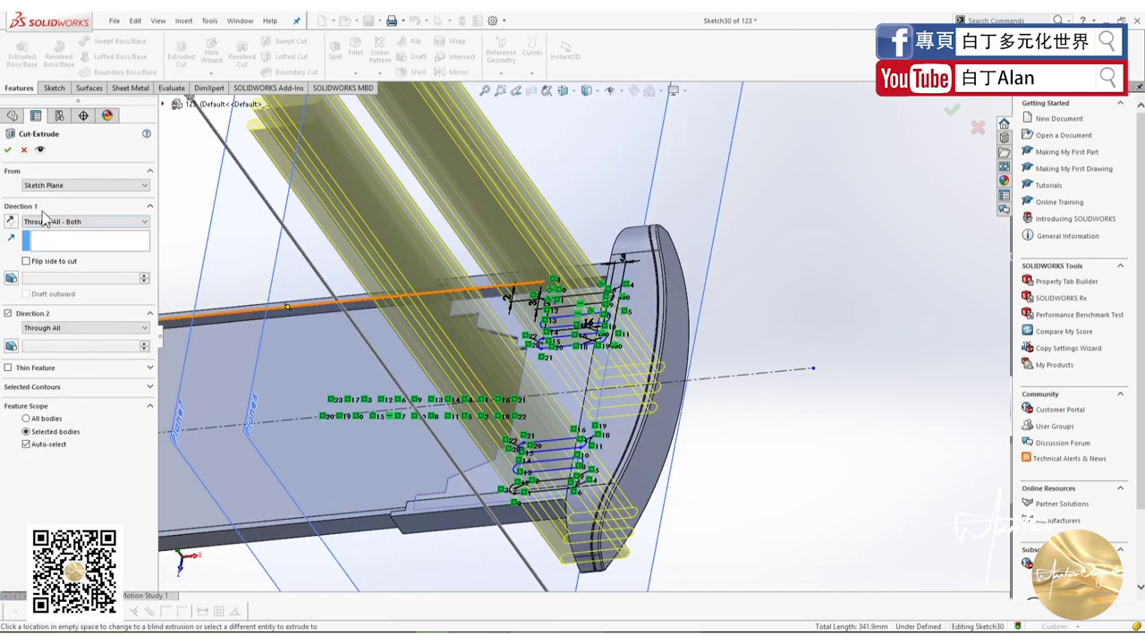
click(7, 150)
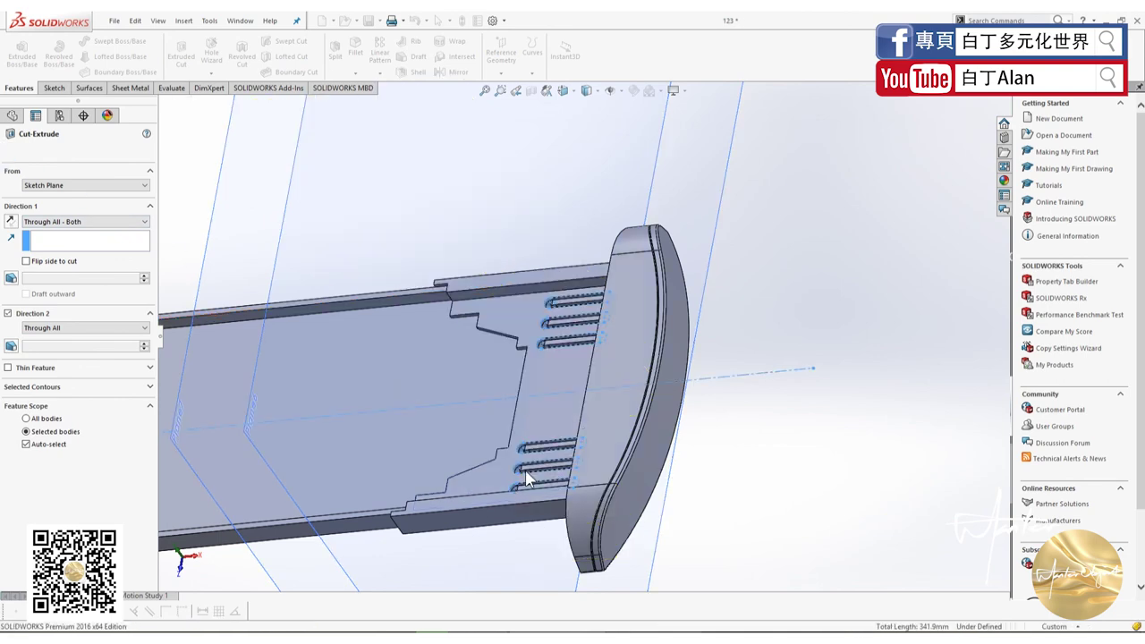
- Orbit to the slotted face and view it Normal To
scroll(529, 475, up, 5)
middle_drag(402, 220, 579, 270)
scroll(608, 353, down, 5)
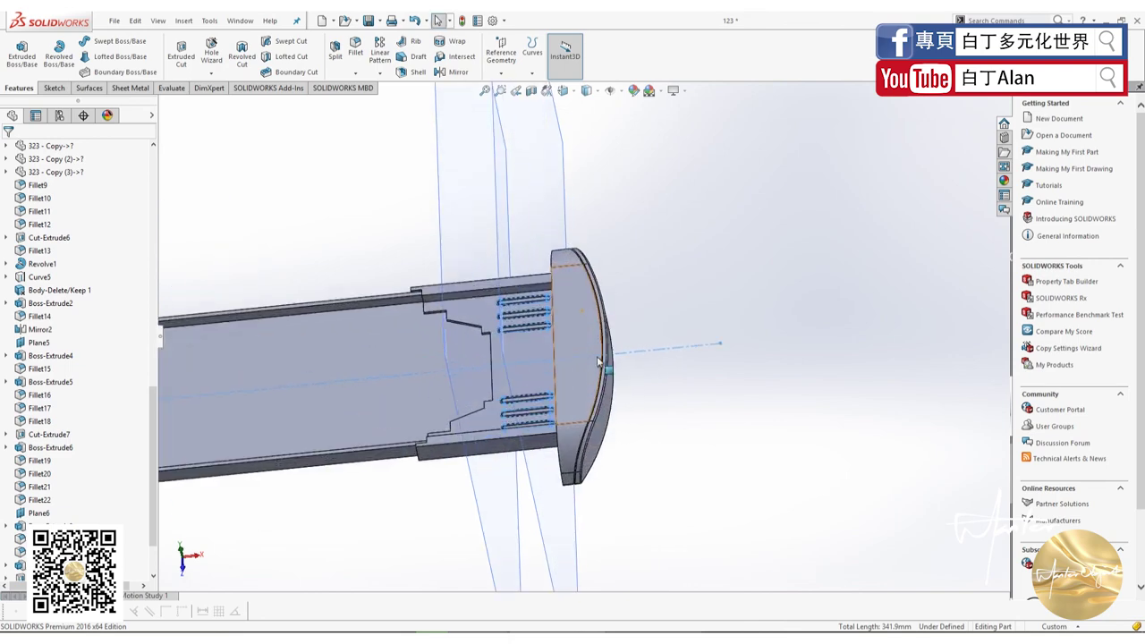
scroll(667, 455, down, 3)
mouse_move(667, 455)
middle_down()
mouse_move(543, 459)
mouse_move(483, 358)
middle_up()
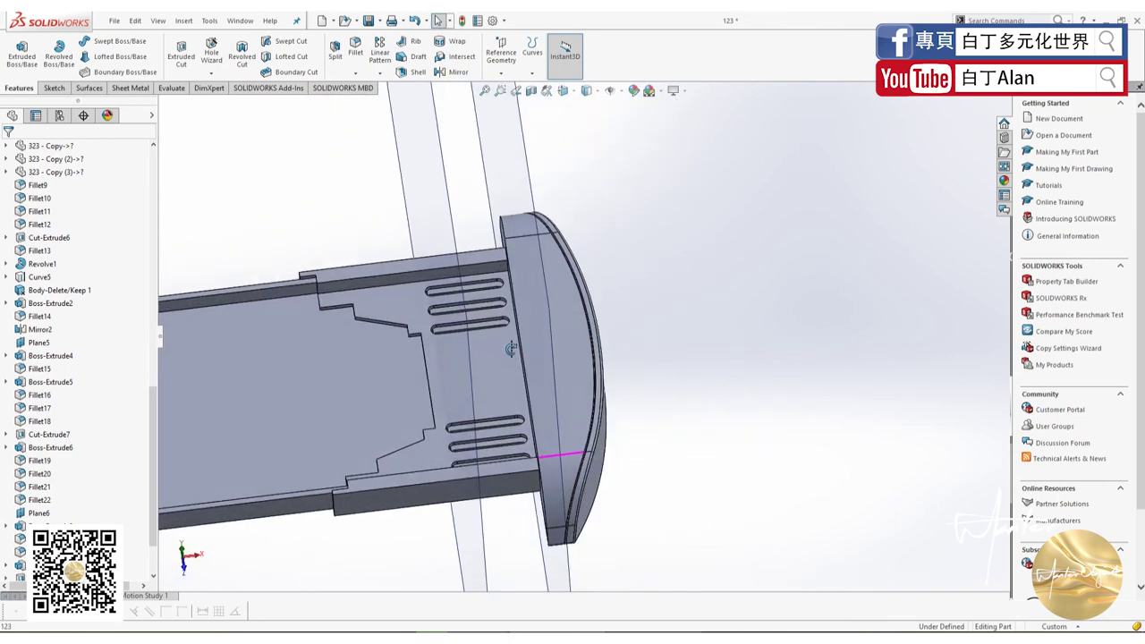
click(463, 331)
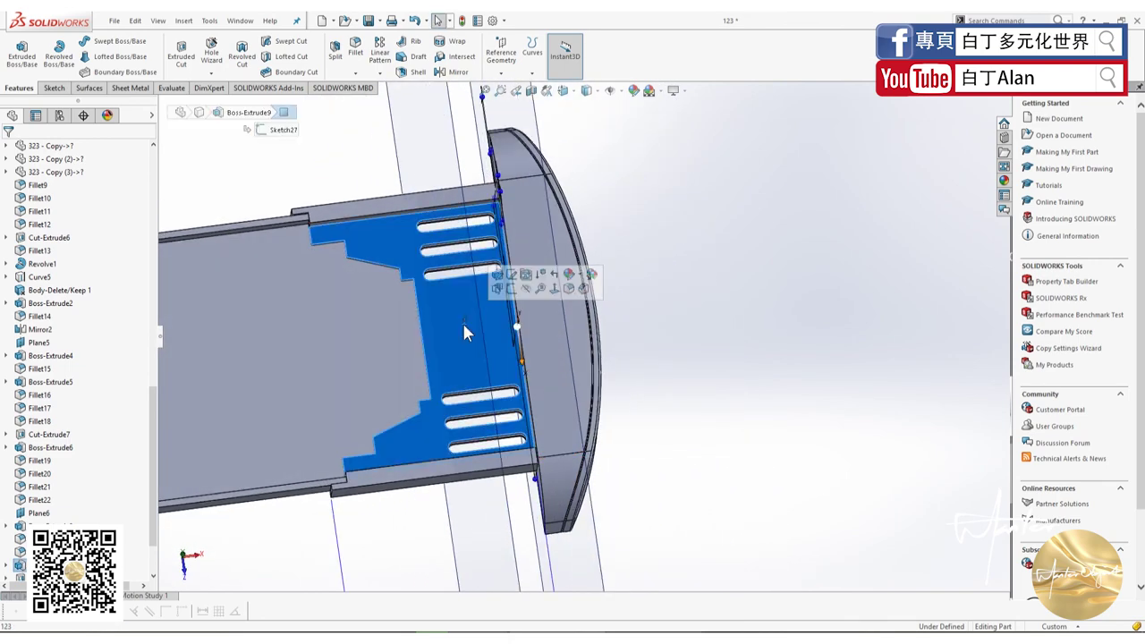
key(ctrl+8)
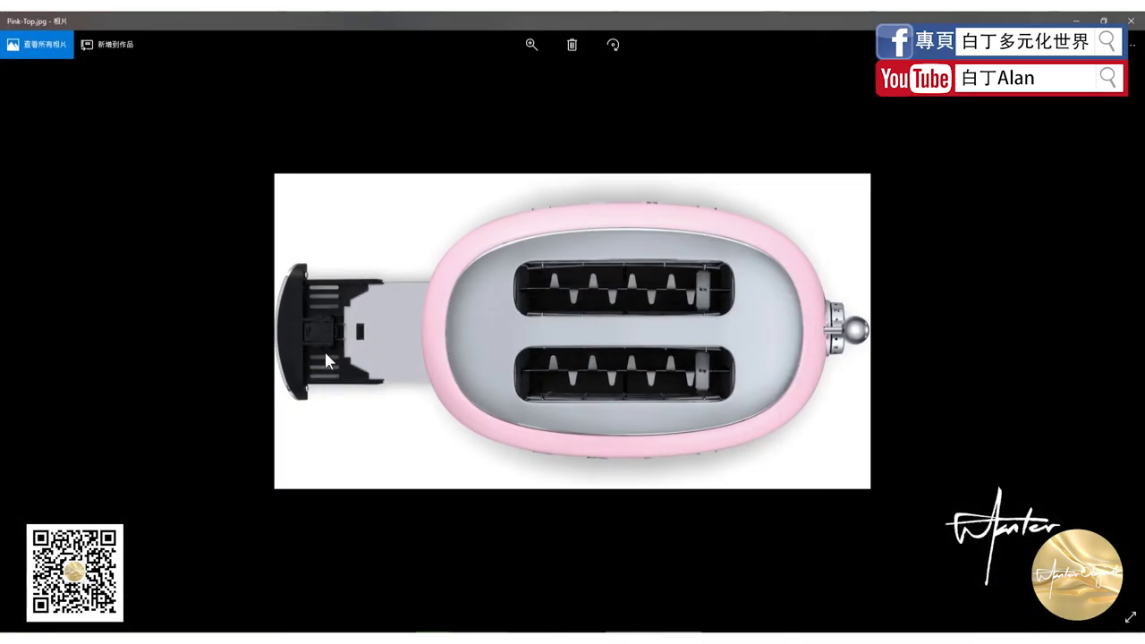
scroll(806, 358, down, 3)
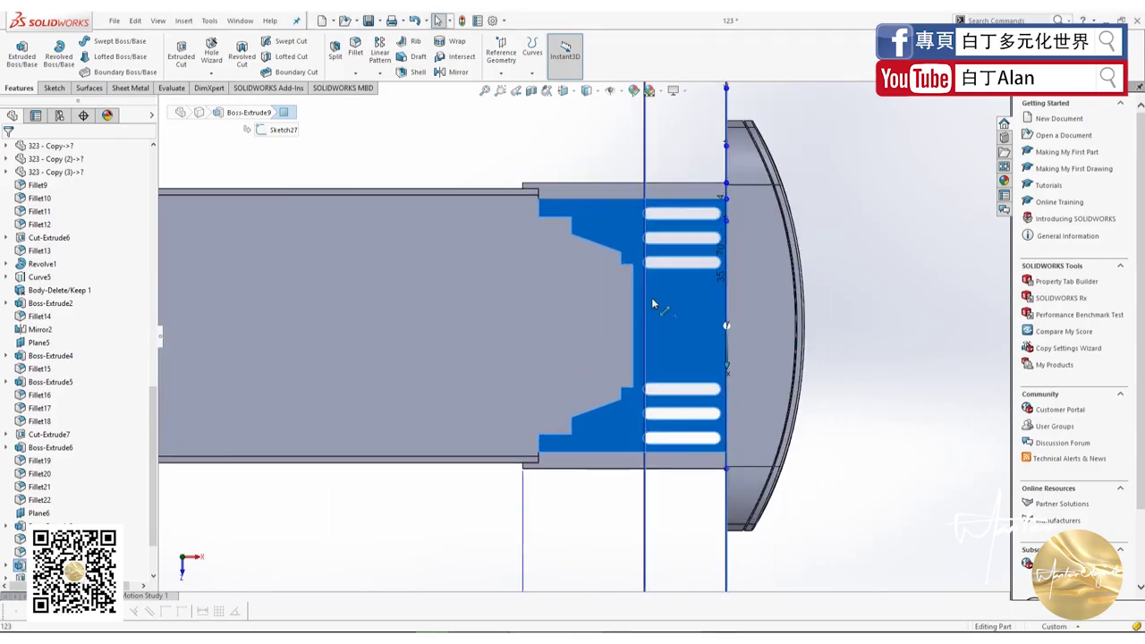
click(54, 87)
click(18, 52)
click(765, 295)
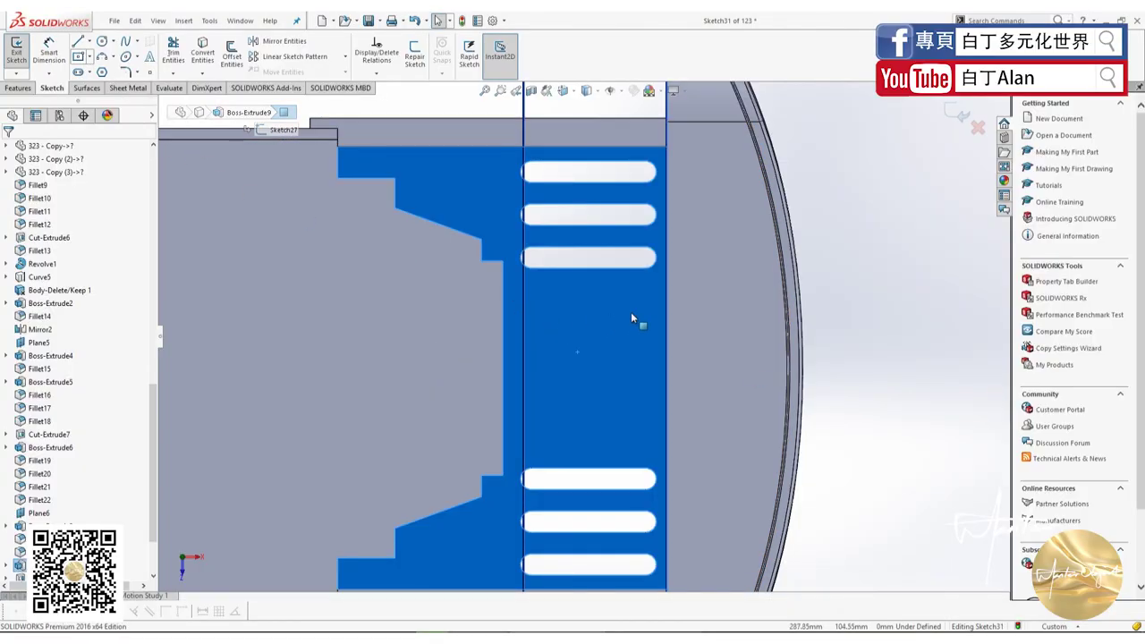
click(79, 55)
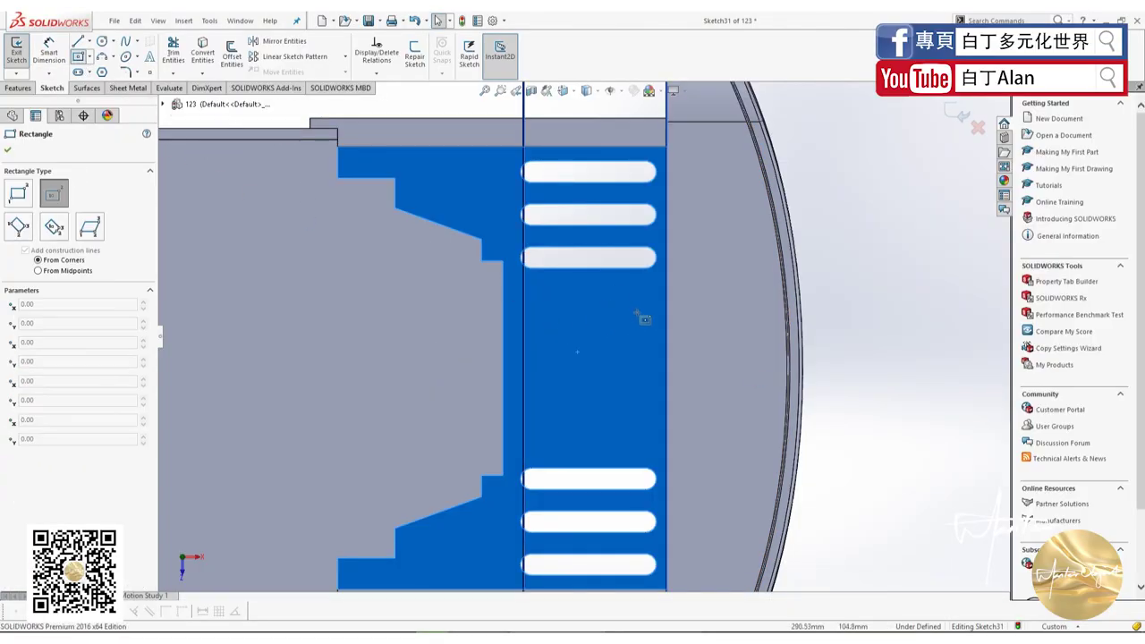
click(667, 314)
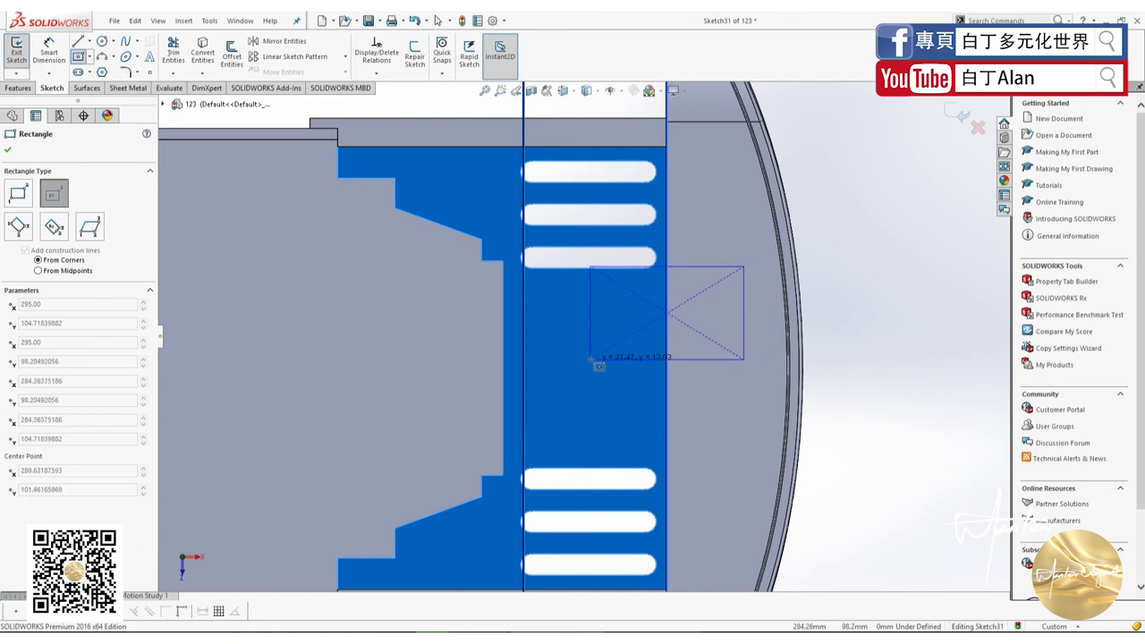
click(593, 360)
key(Escape)
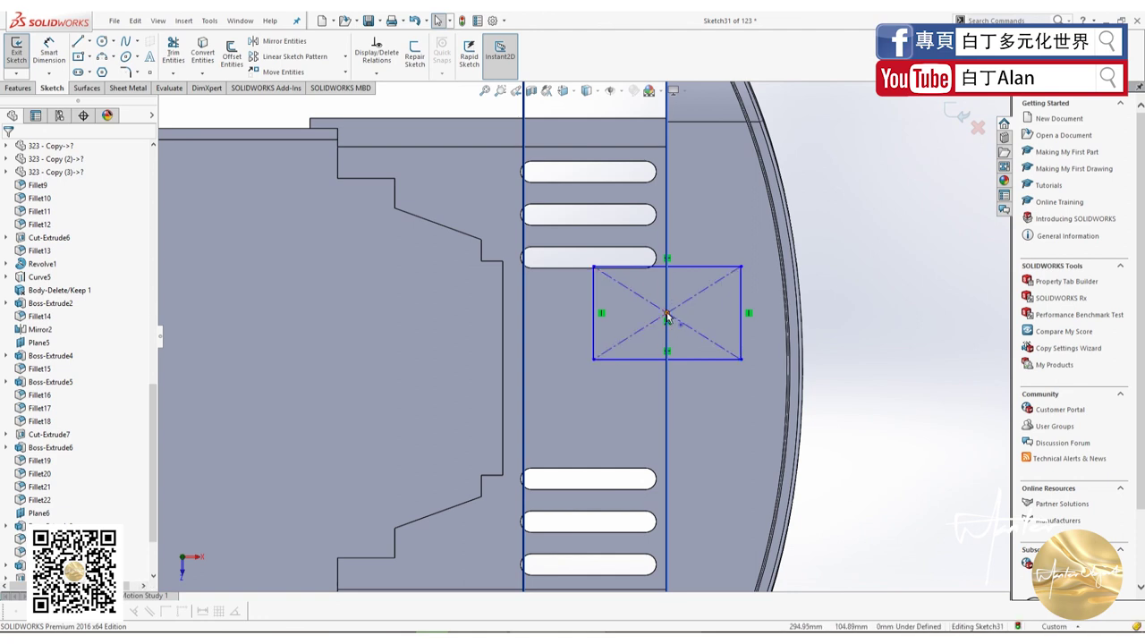
drag(593, 360, 593, 352)
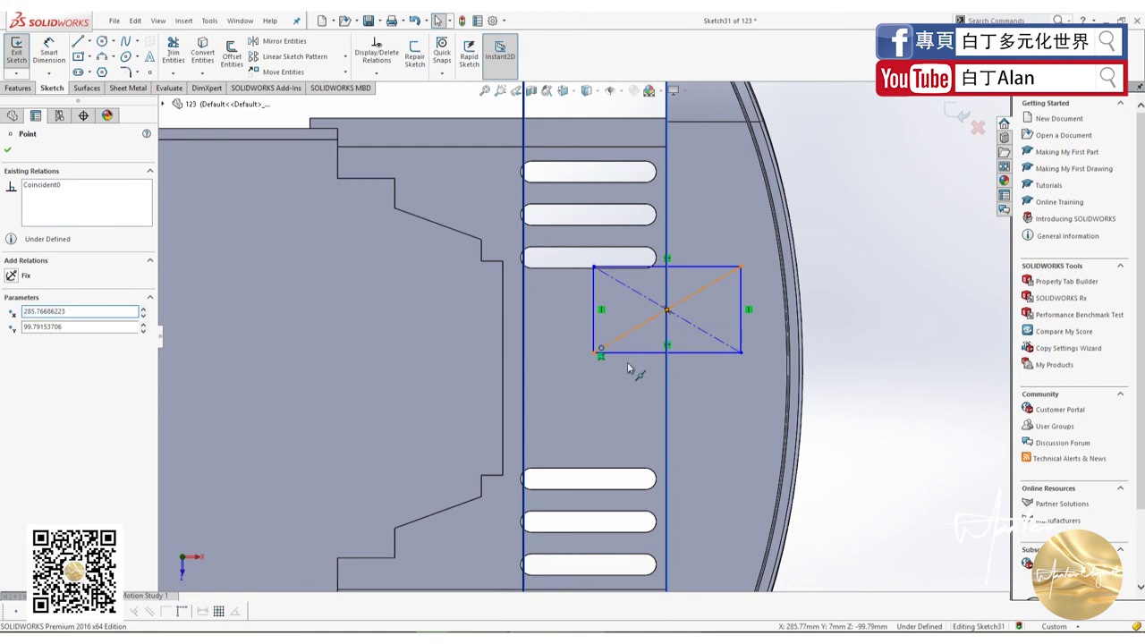
drag(627, 361, 626, 398)
key(Escape)
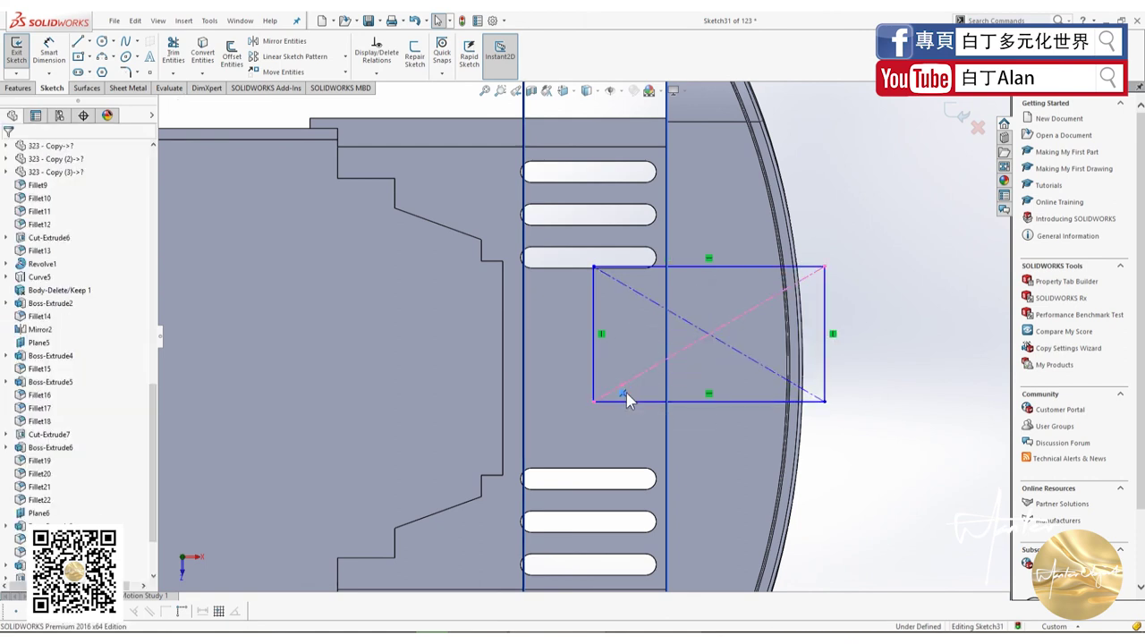
drag(703, 346, 628, 314)
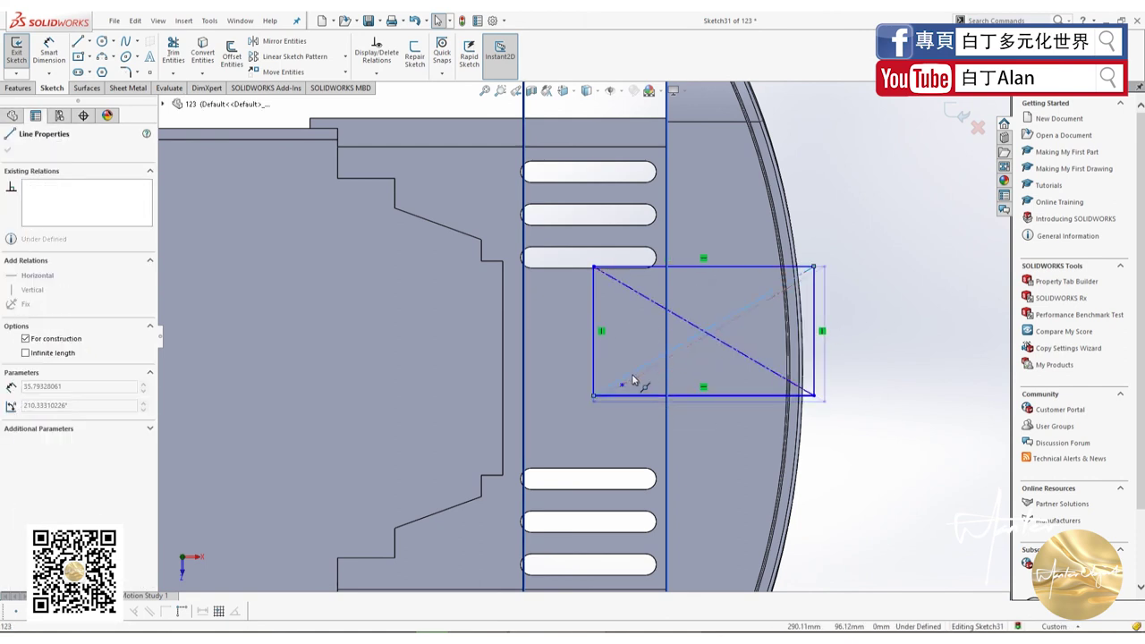
click(883, 447)
drag(884, 443, 544, 224)
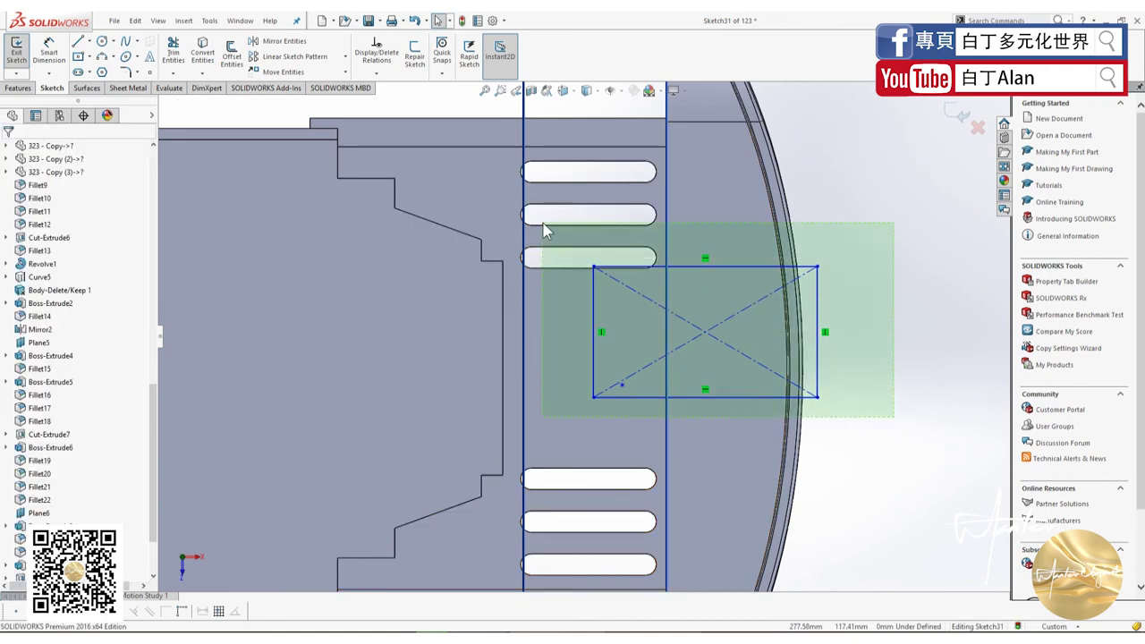
key(Delete)
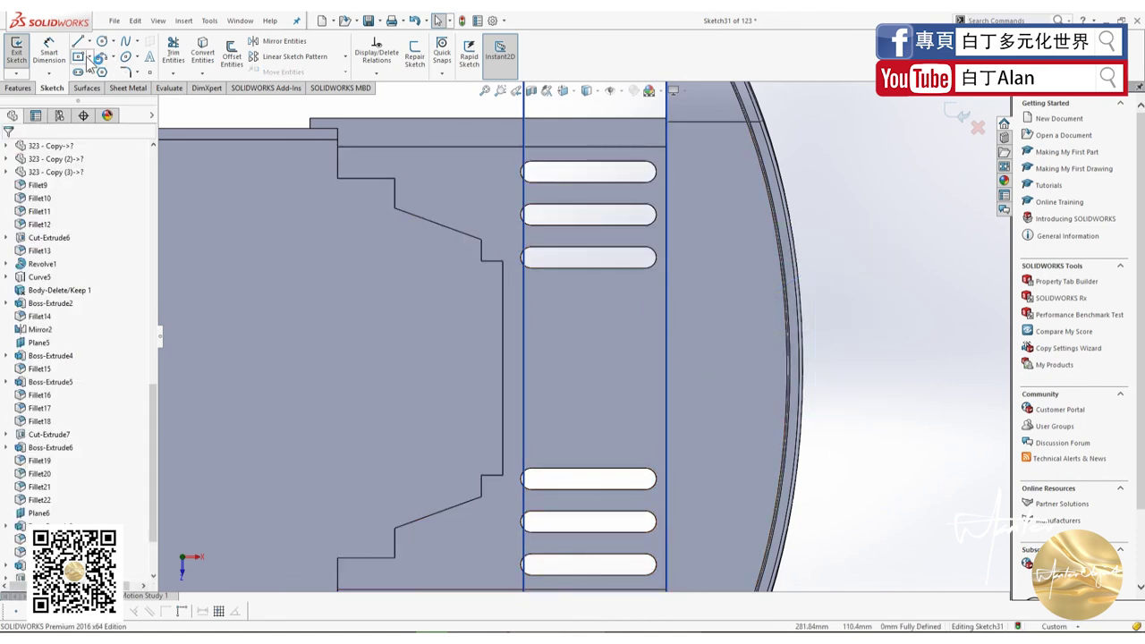
- Draw a corner rectangle between the slot rows
click(89, 57)
click(126, 72)
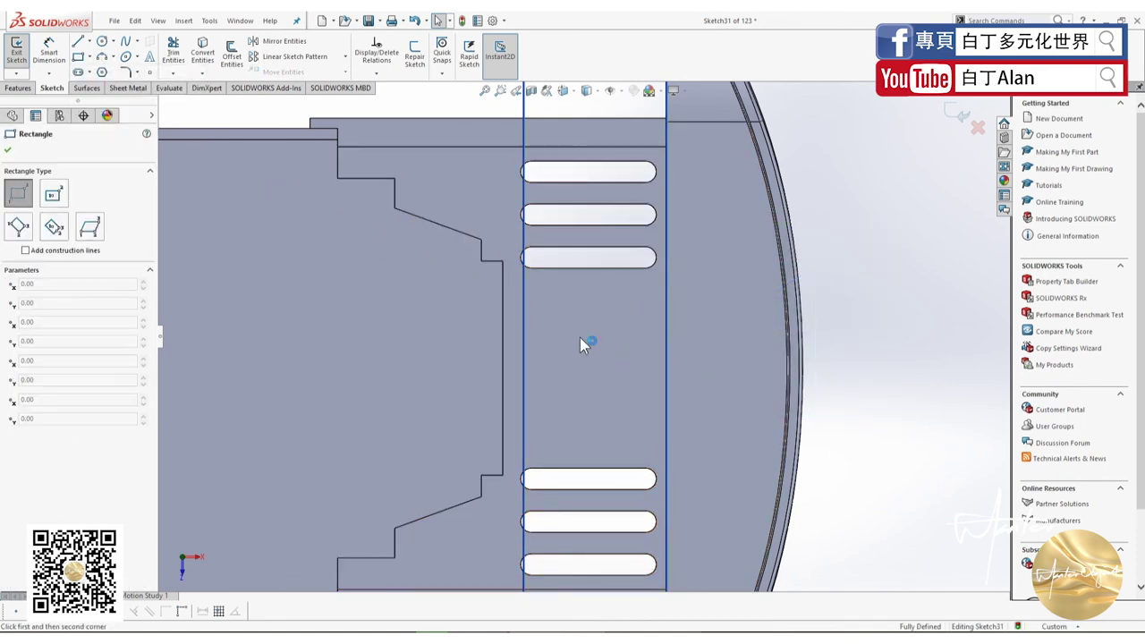
click(548, 320)
click(622, 372)
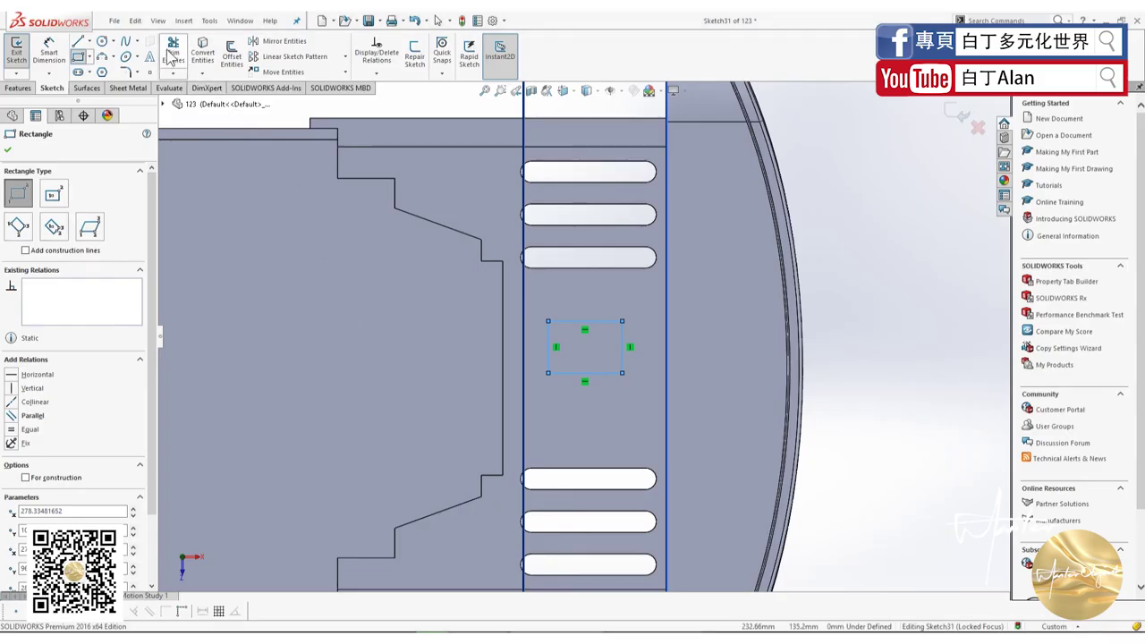
- Dimension the rectangle's height to 10 mm
click(50, 53)
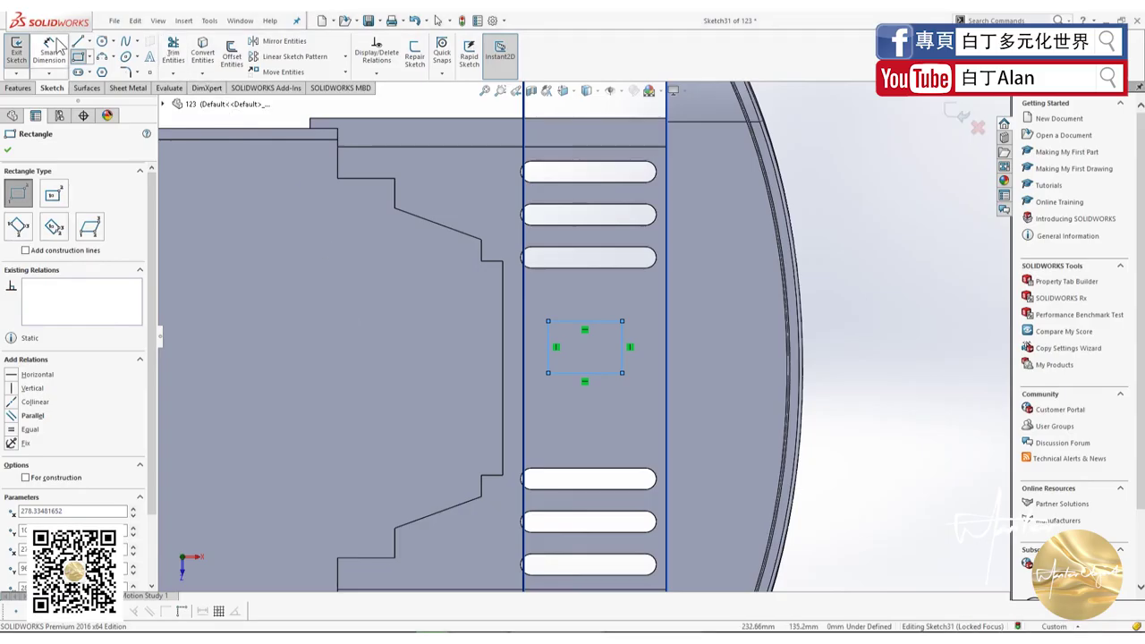
click(543, 338)
click(500, 338)
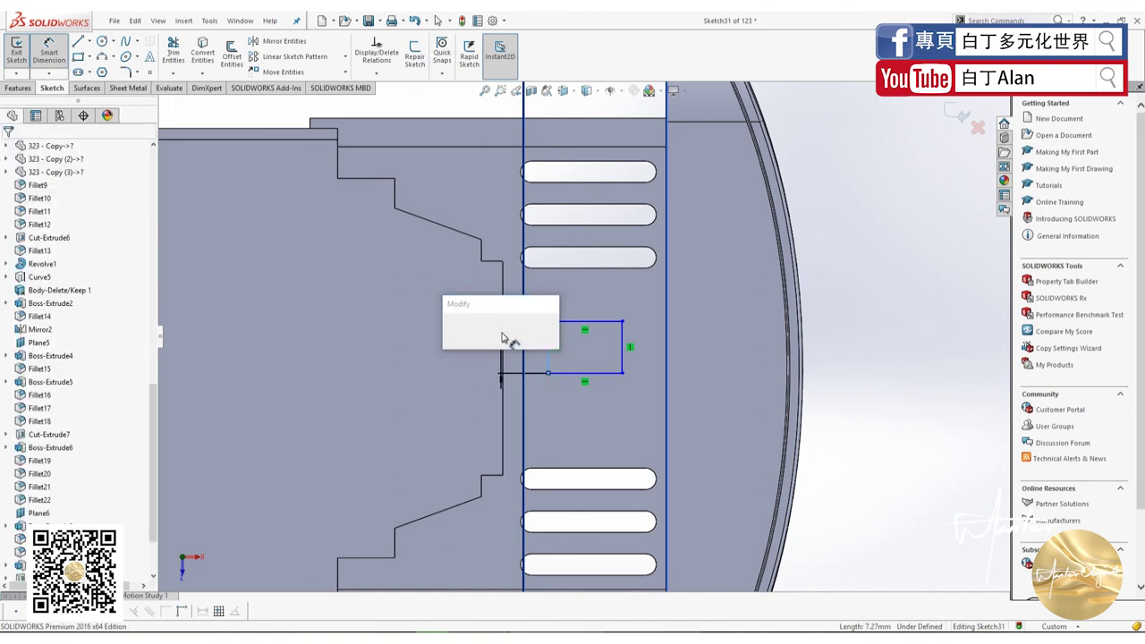
key(Return)
key(Escape)
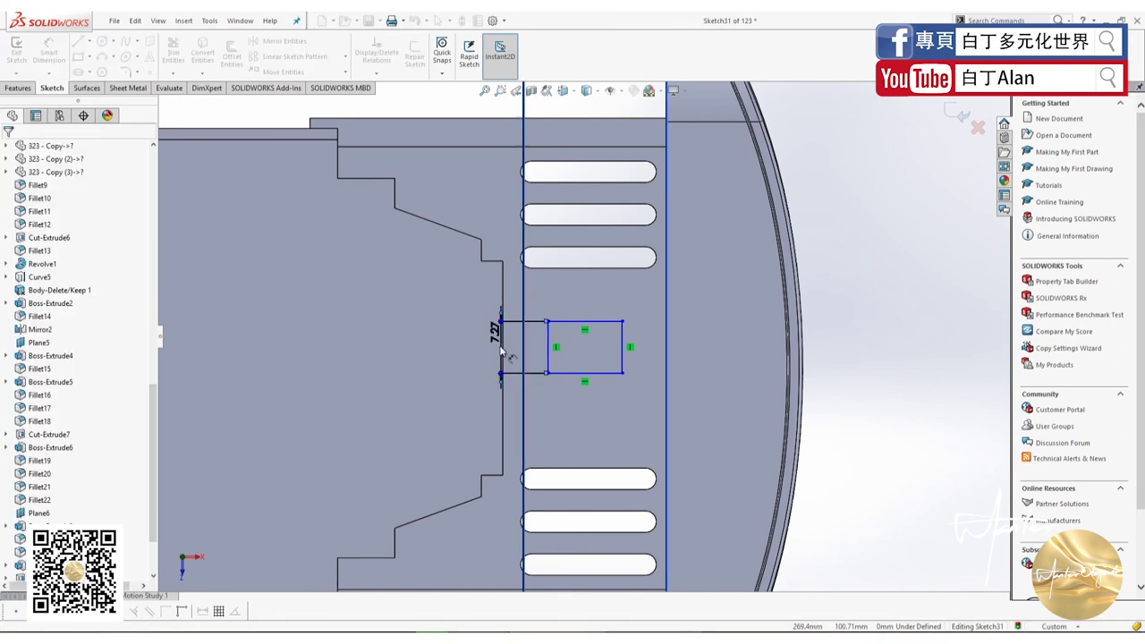
click(490, 336)
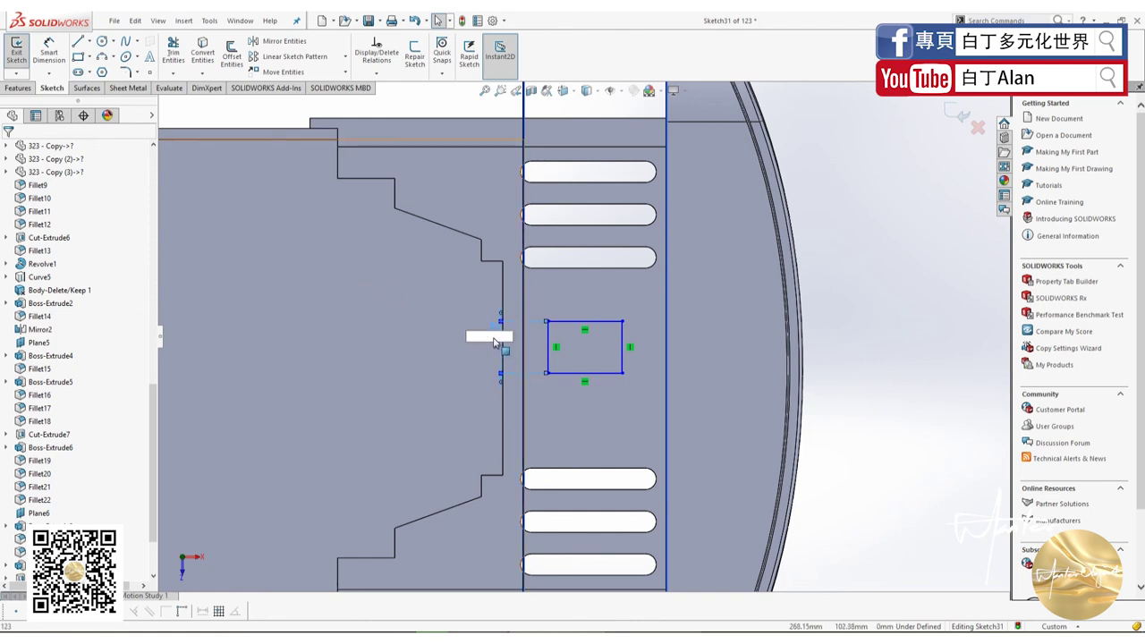
text(5)
key(Return)
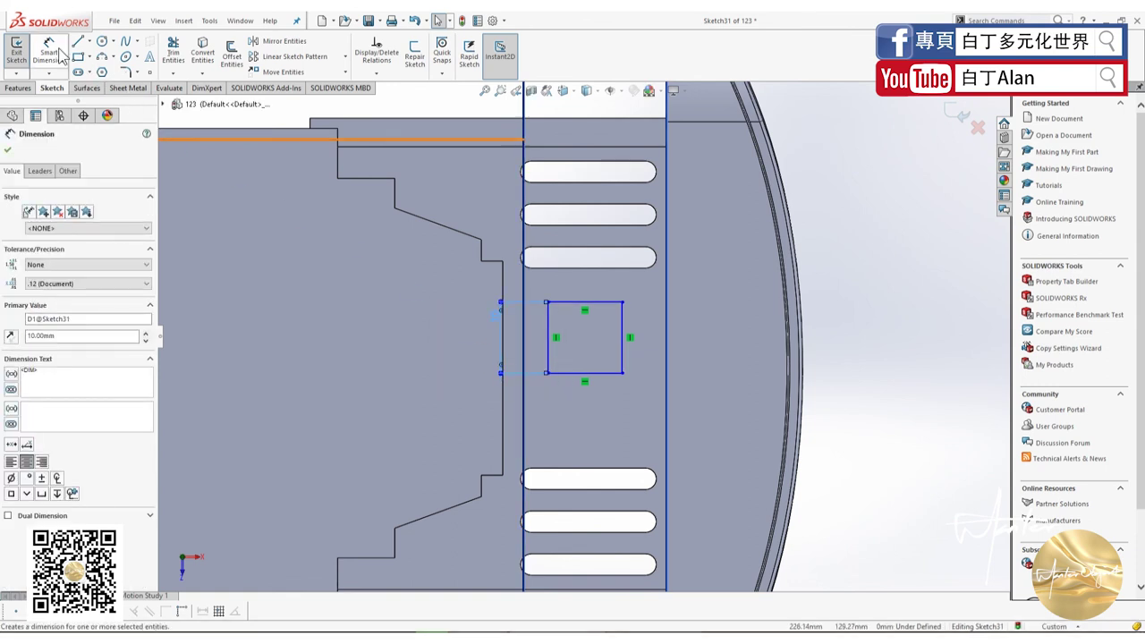
- Dimension a 5 mm gap from the stepped edge to the rectangle
click(548, 355)
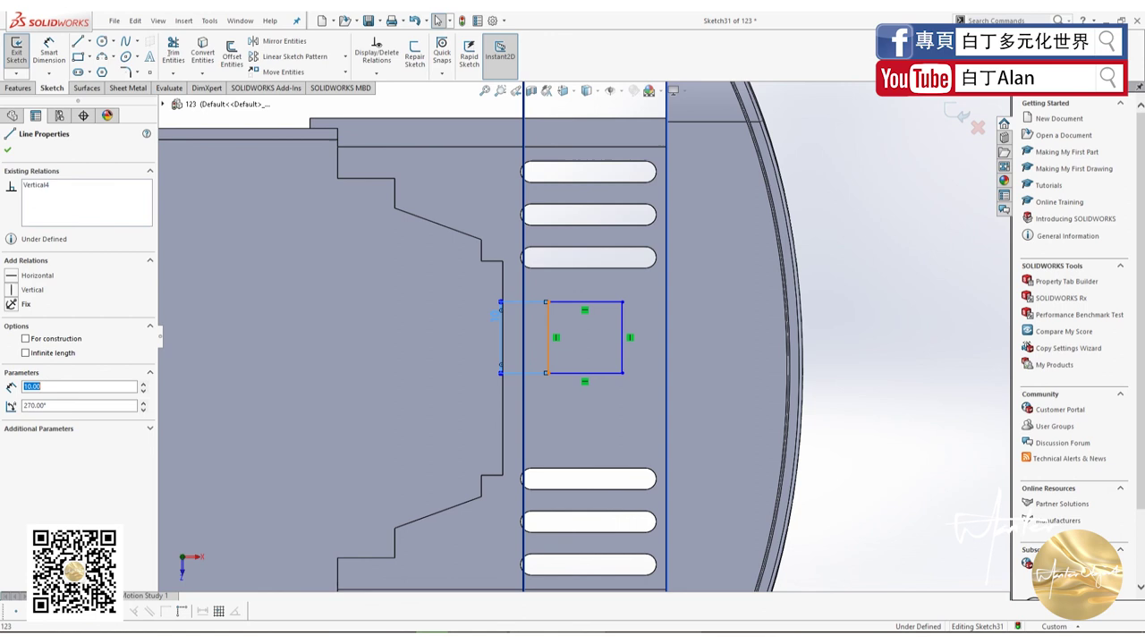
click(503, 391)
key(d)
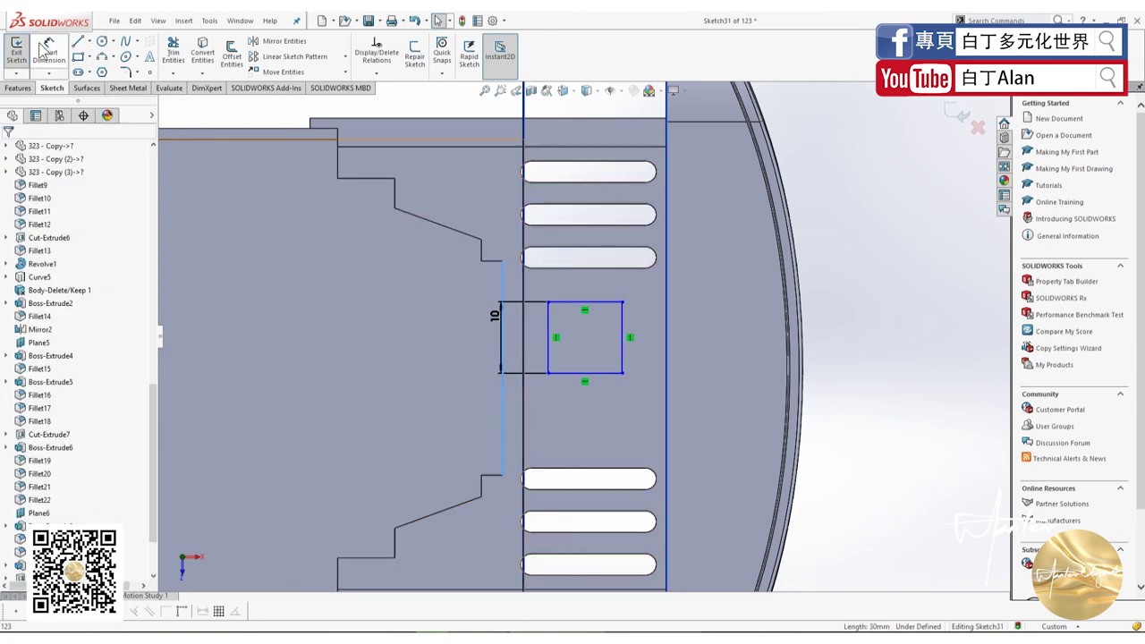
click(549, 367)
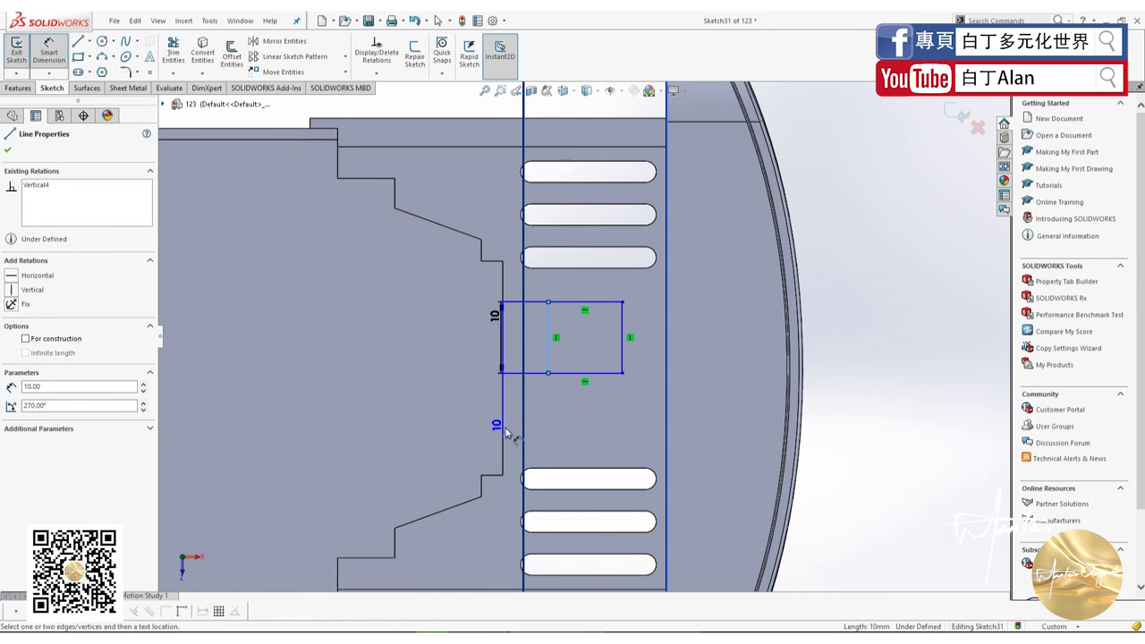
click(503, 435)
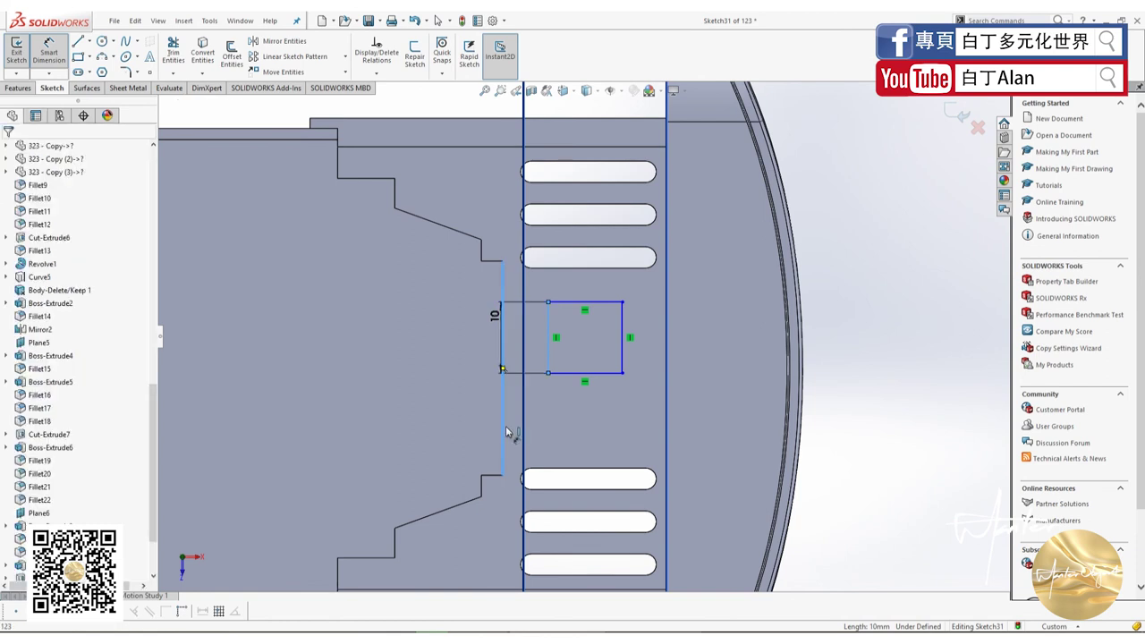
click(522, 432)
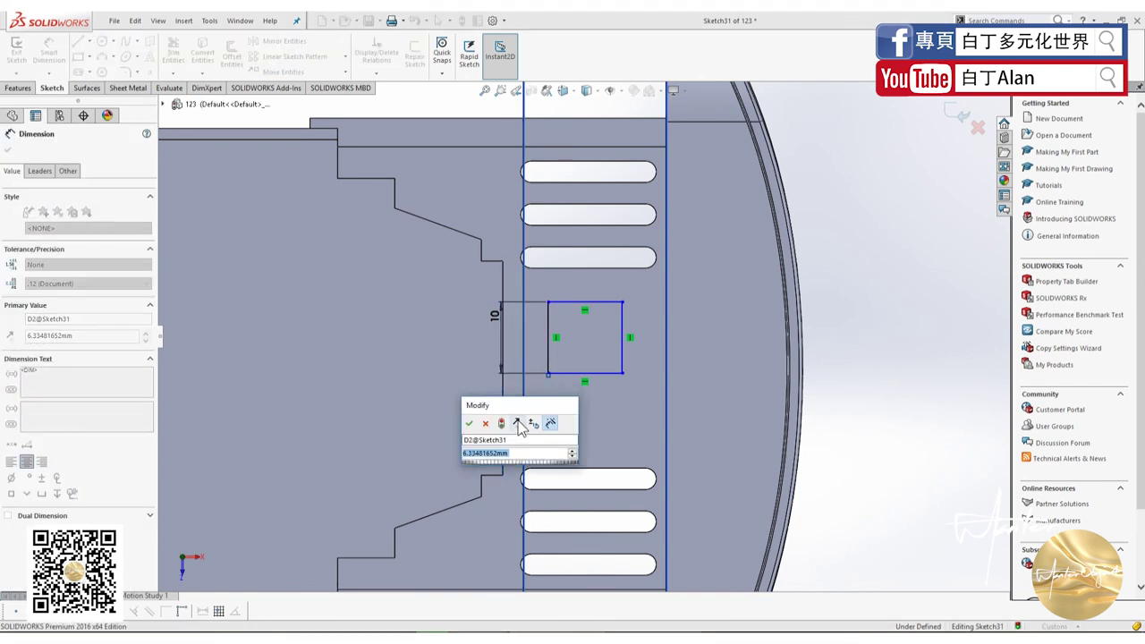
text(5)
key(Return)
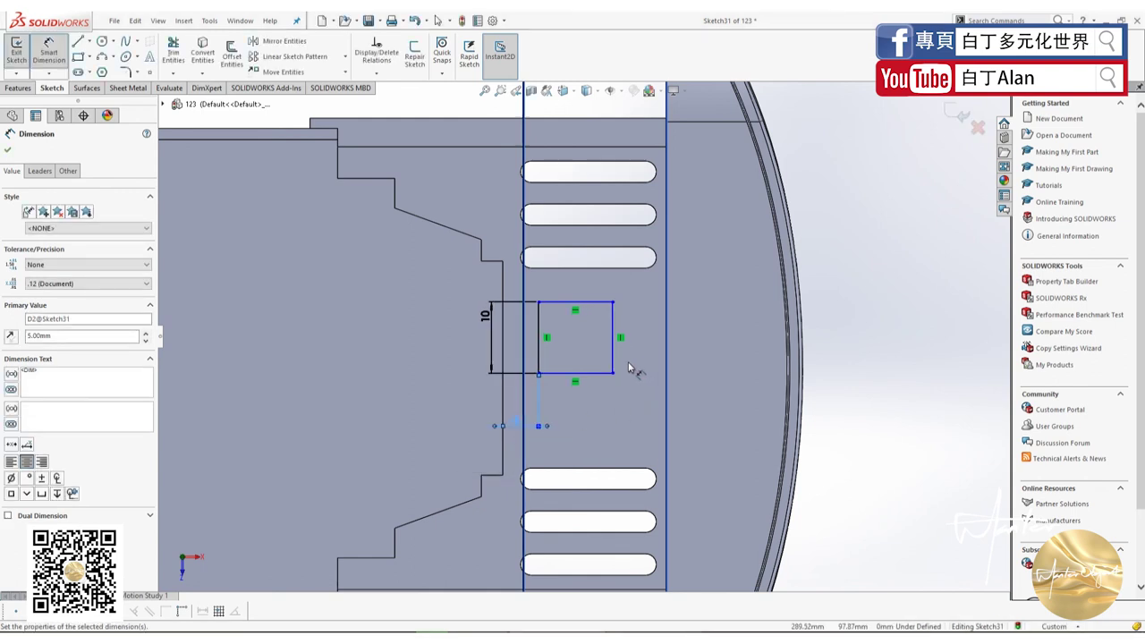
key(Escape)
- Make the rectangle's right edge collinear with Plane6
click(613, 354)
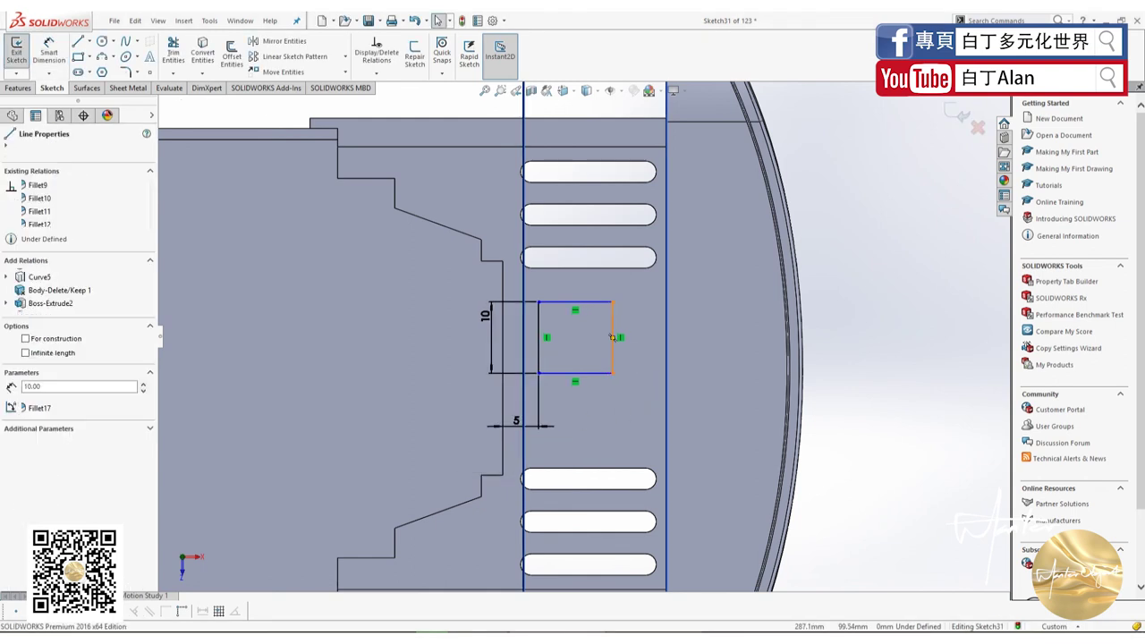
ctrl+click(671, 350)
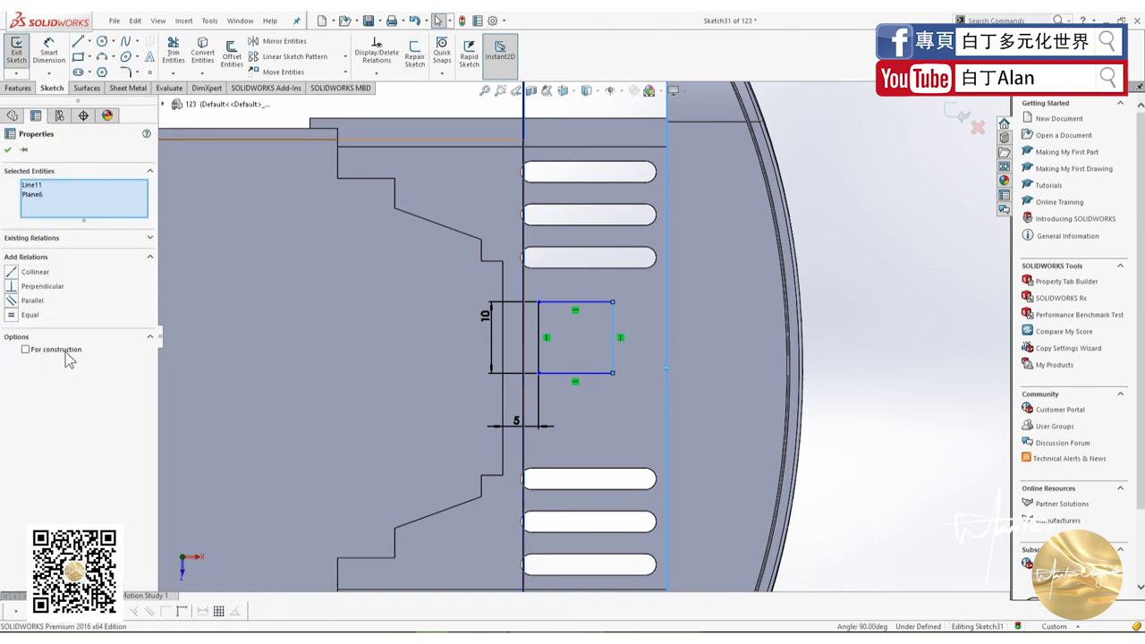
click(12, 274)
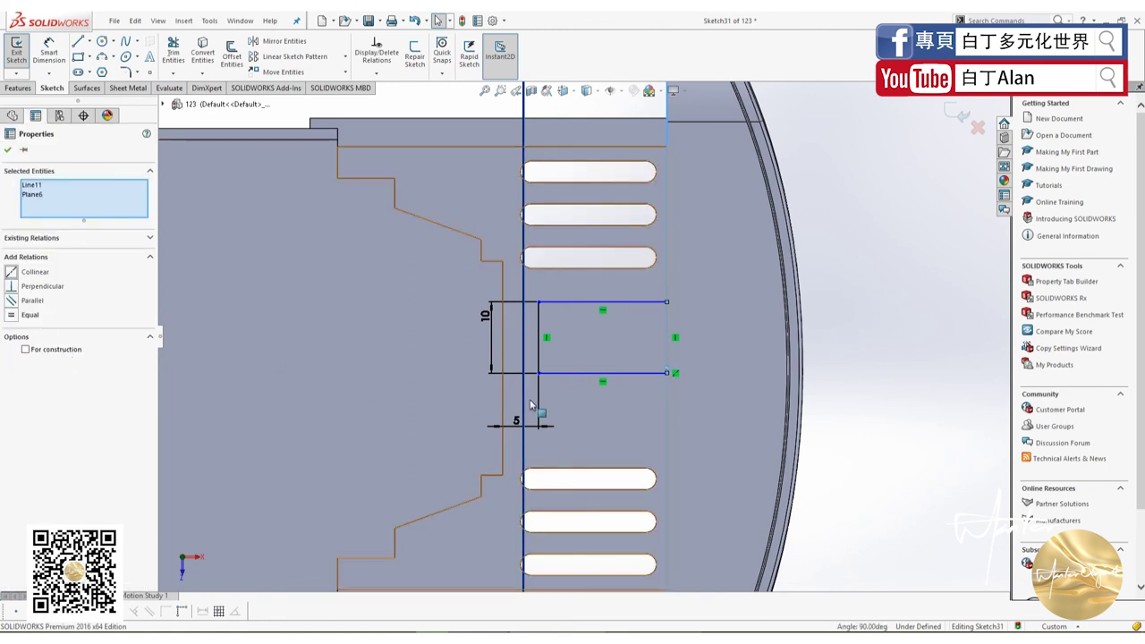
key(Escape)
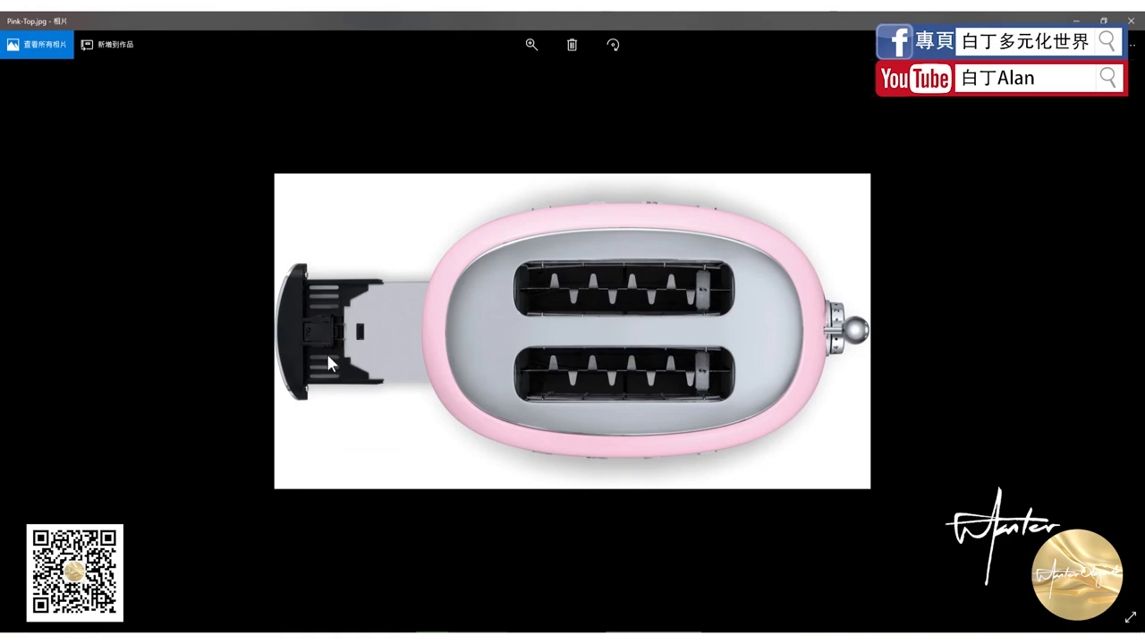
key(alt+Tab)
key(alt+Tab)
key(alt+Tab)
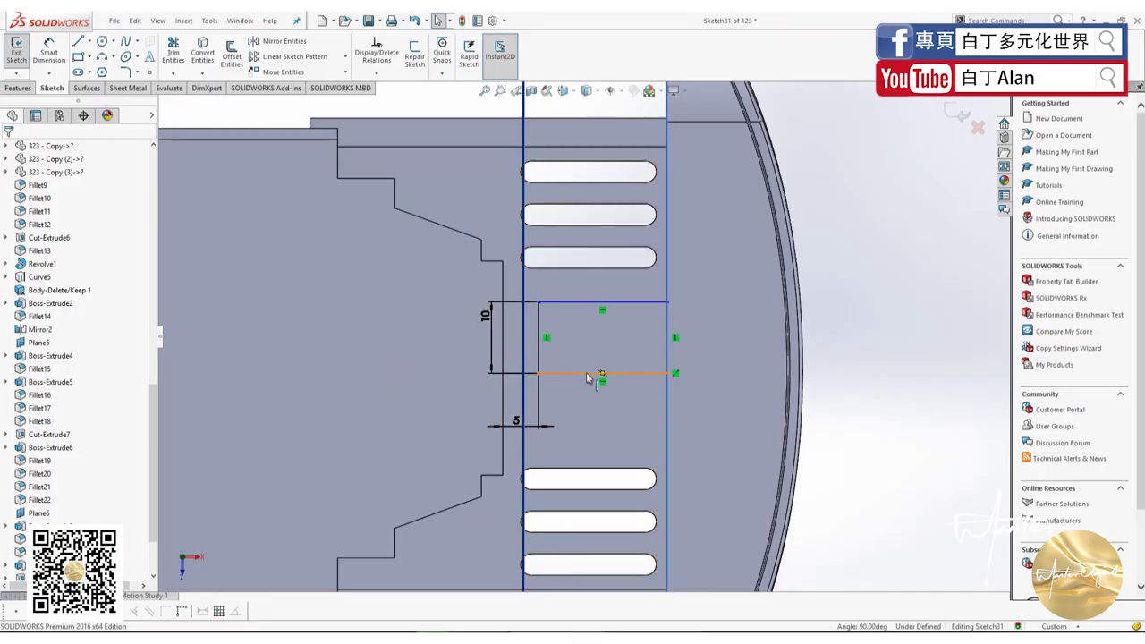
key(alt+Tab)
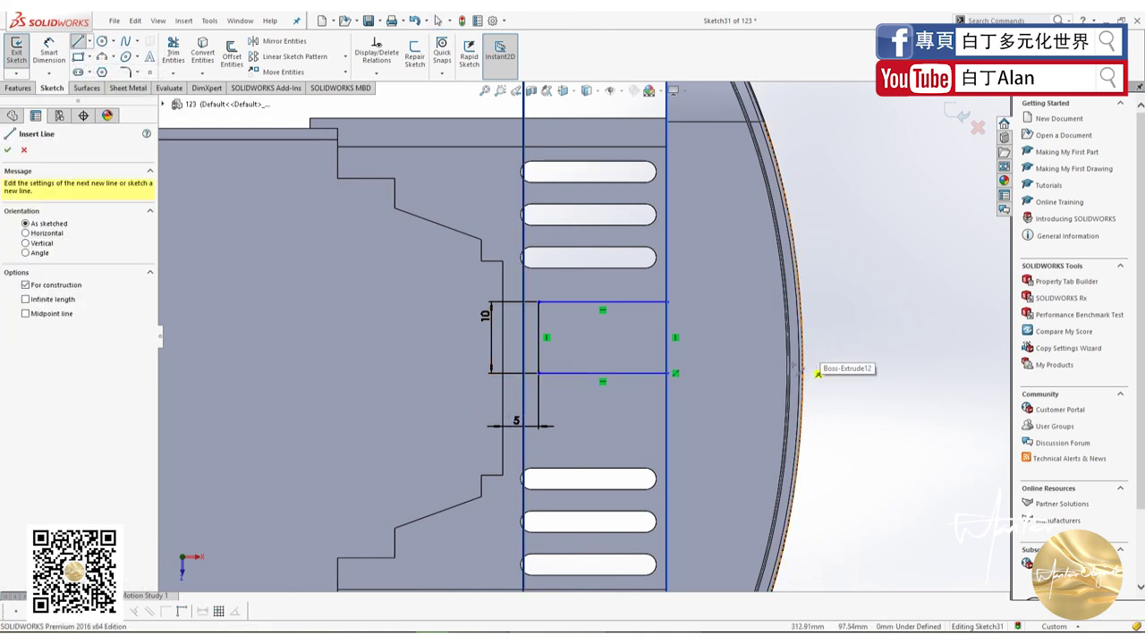
- Draw a horizontal centerline from the curved rim across the tray through the rectangle
key(z)
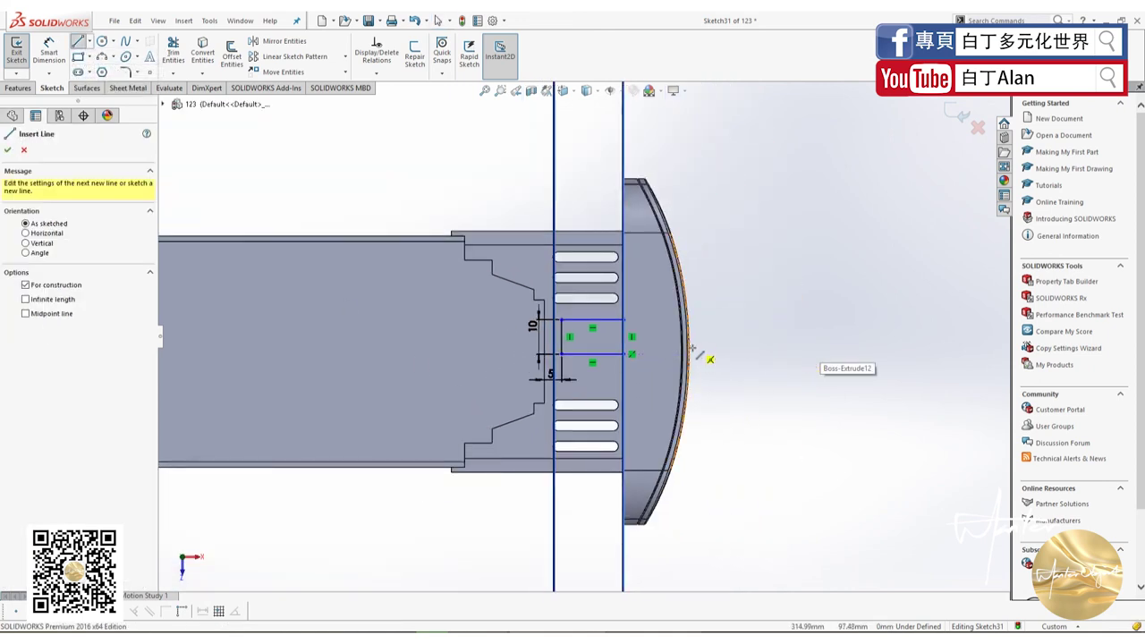
click(689, 352)
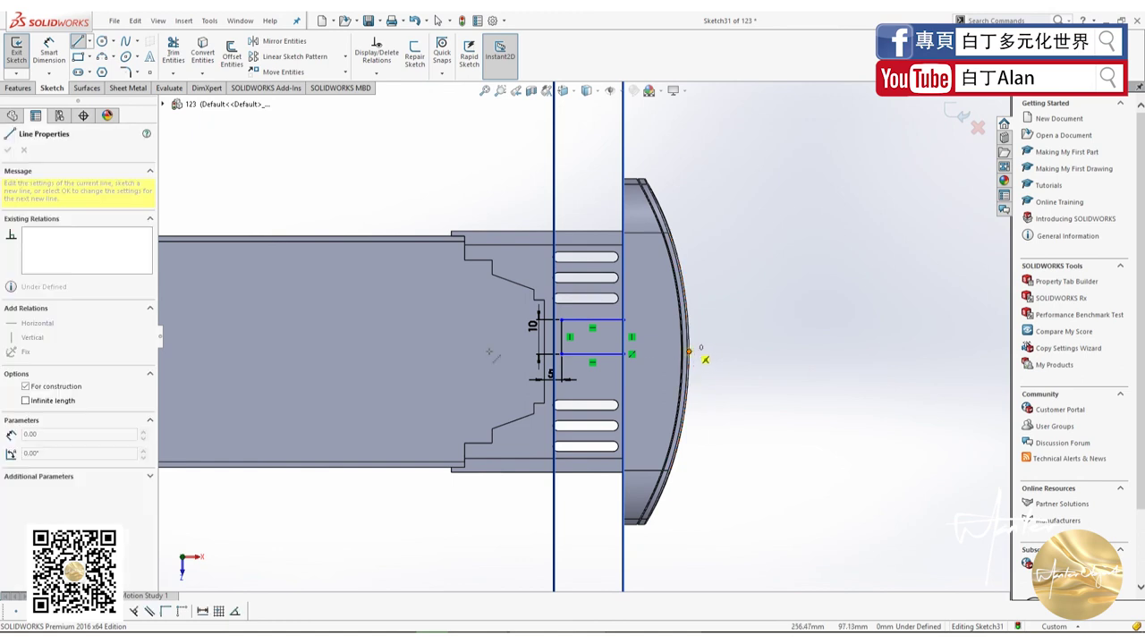
click(479, 349)
key(Escape)
scroll(593, 369, down, 3)
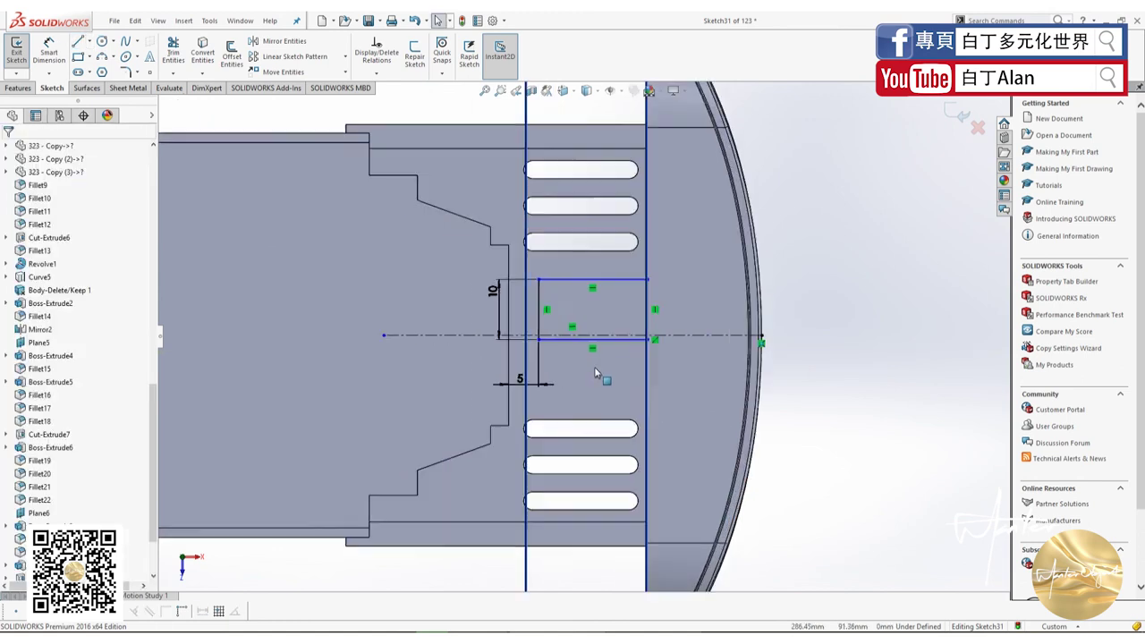
scroll(598, 376, down, 2)
key(d)
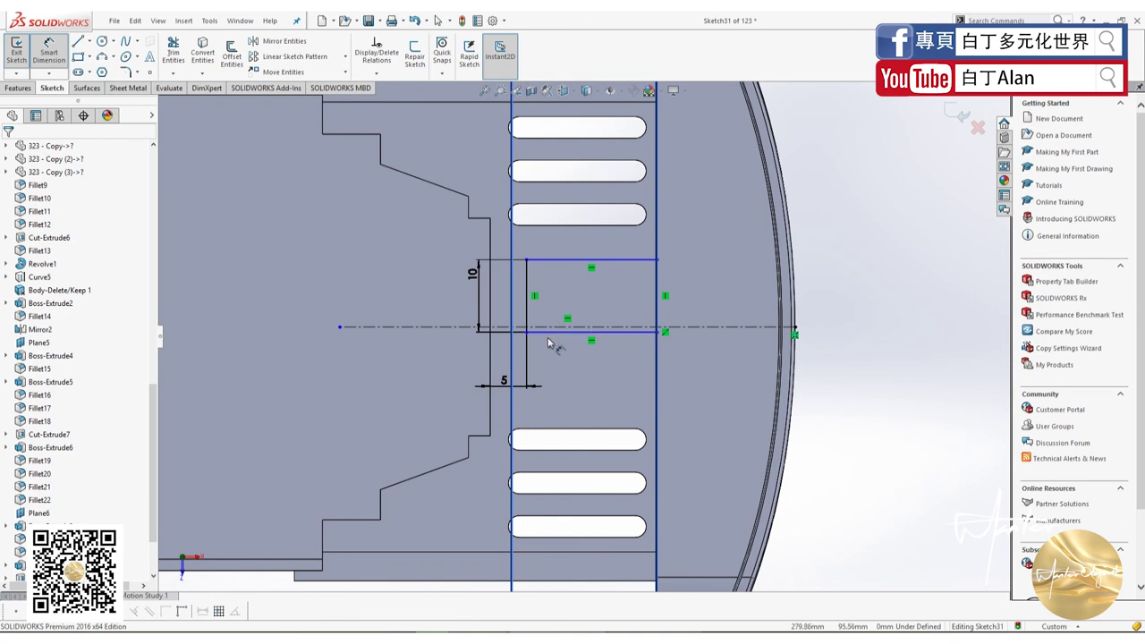
- Dimension the rectangle's height at 20 mm and its bottom edge's offset from the centerline
click(471, 284)
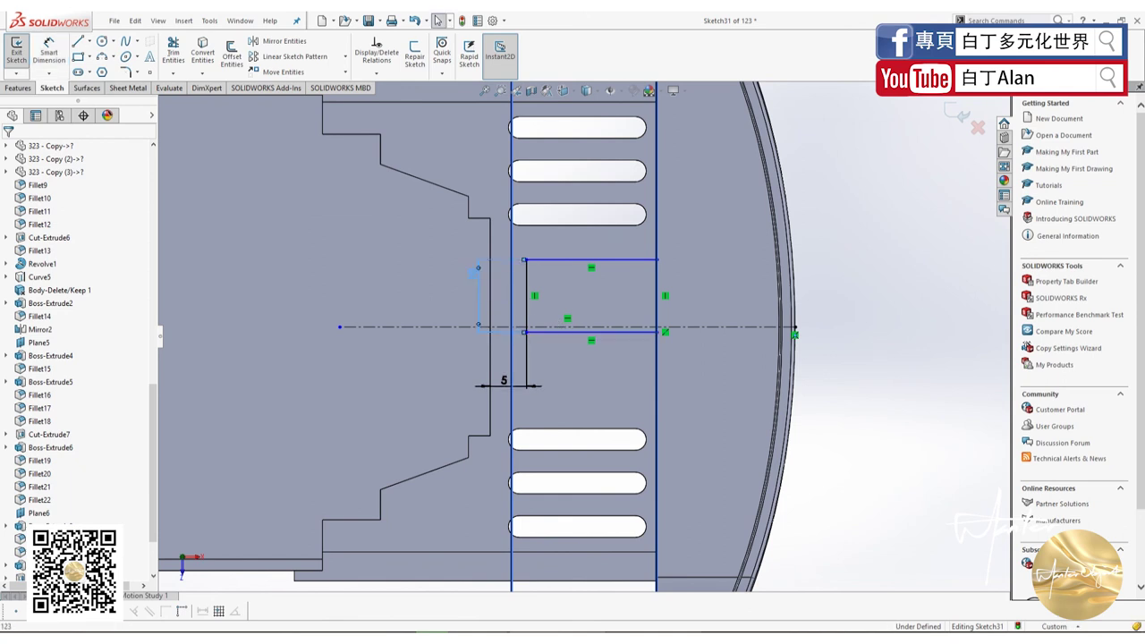
click(472, 274)
text(20)
key(Return)
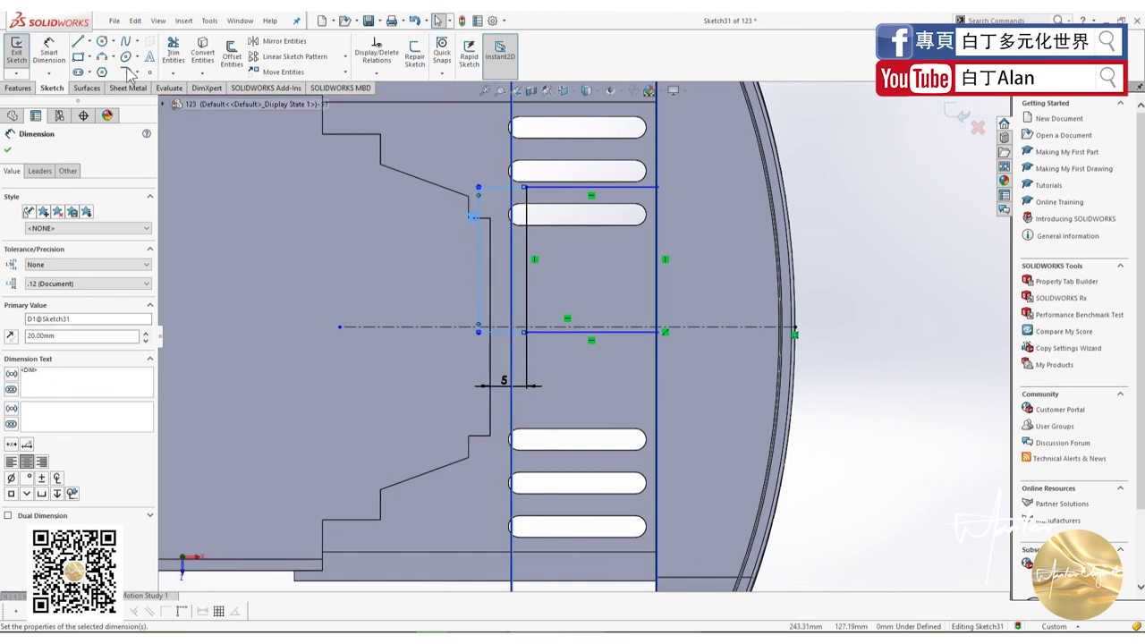
click(49, 49)
click(549, 337)
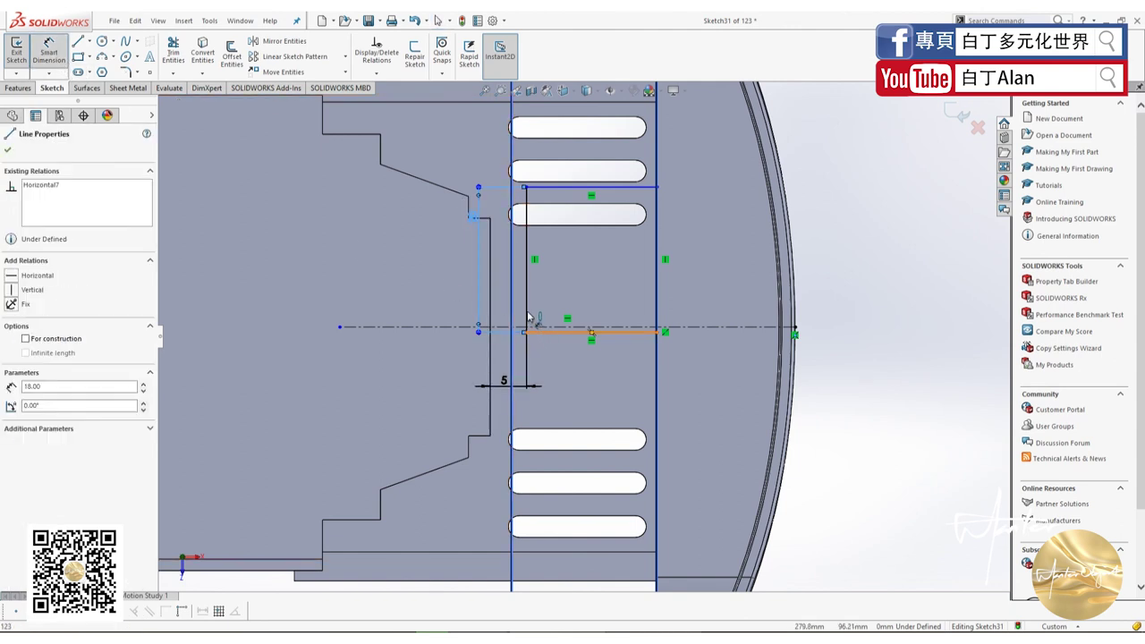
click(537, 323)
click(417, 349)
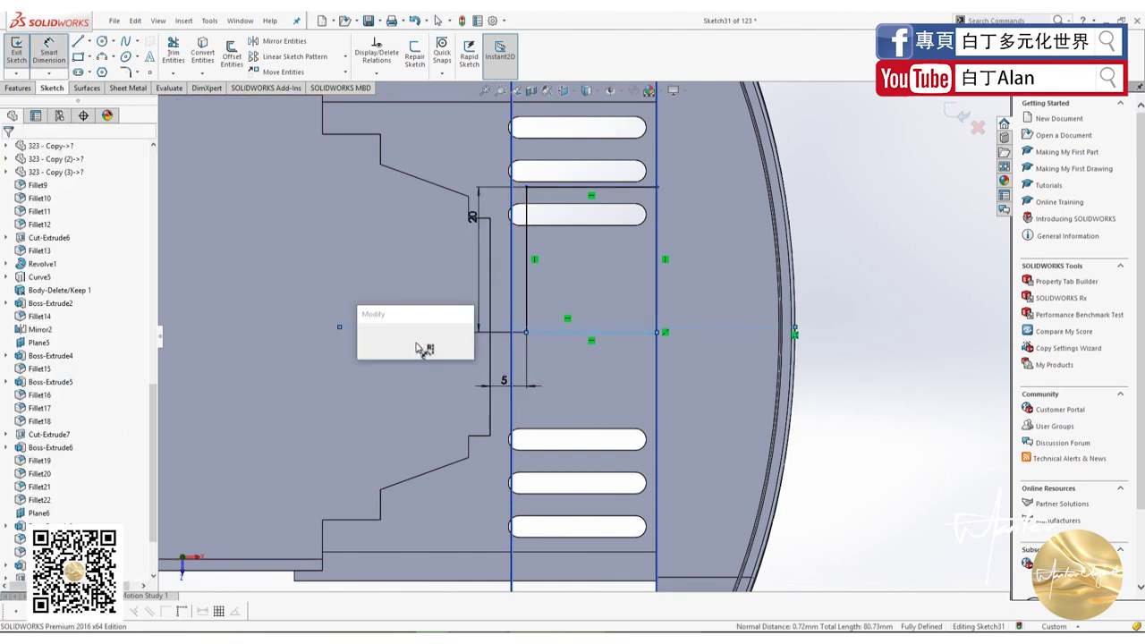
key(Return)
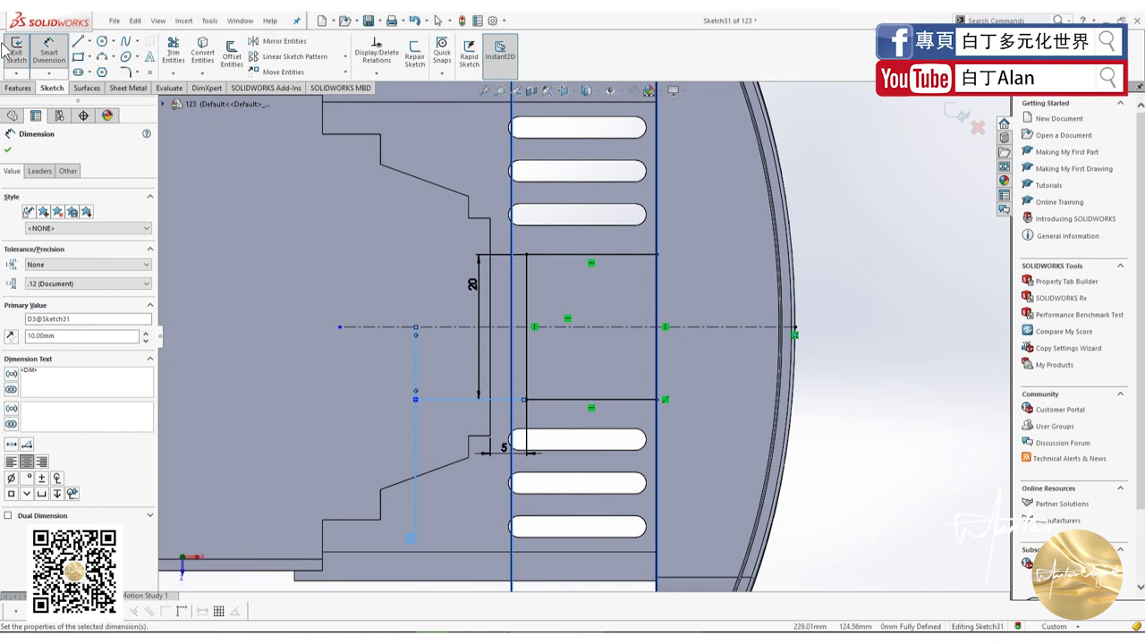
key(Escape)
- Change the rectangle height to 16 mm and the centerline offset to 8 mm
double_click(473, 284)
text(1)
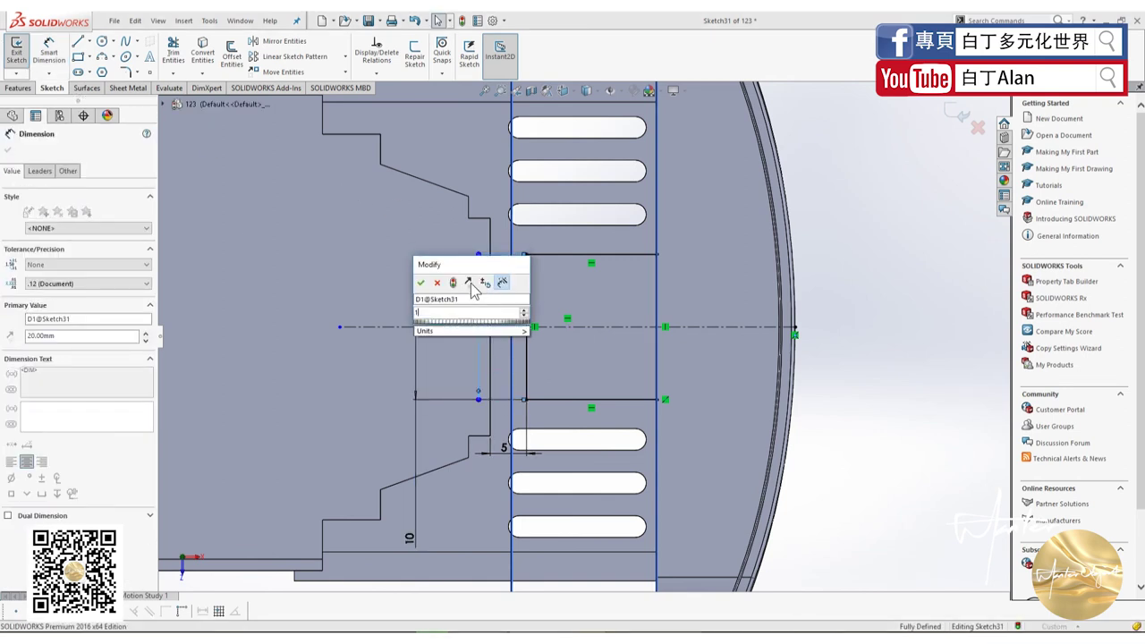
key(Return)
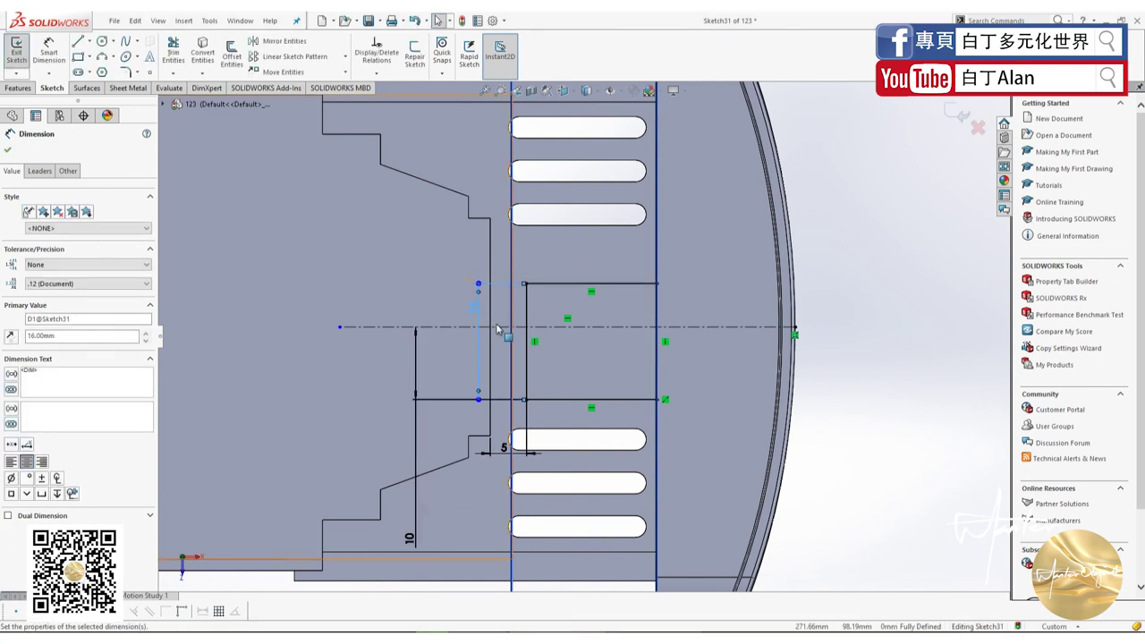
double_click(409, 535)
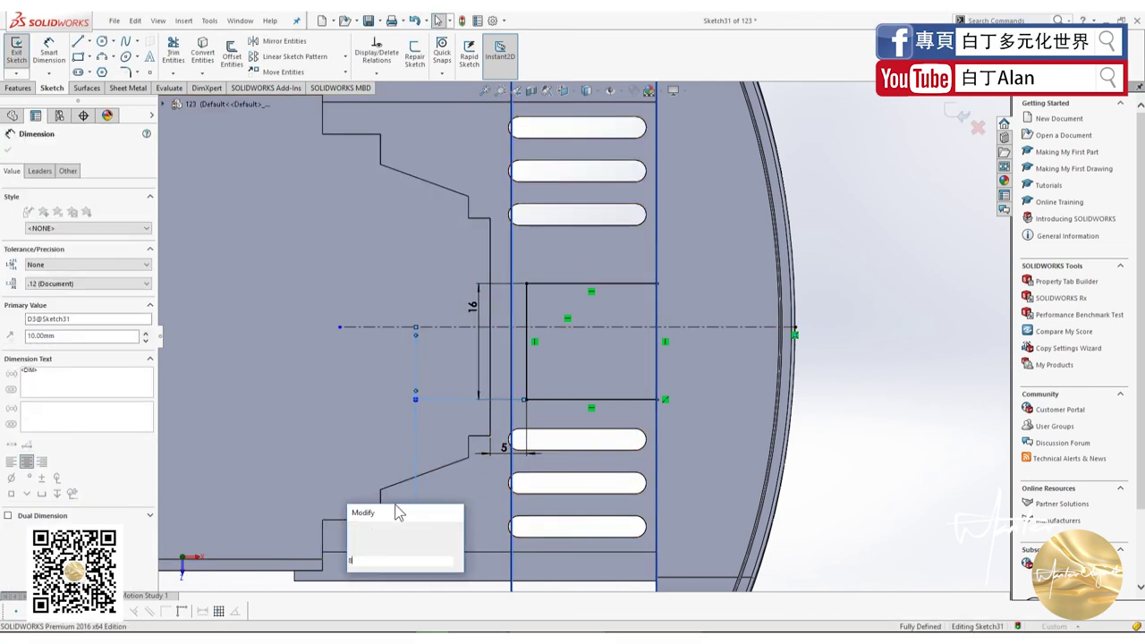
text(8)
key(Return)
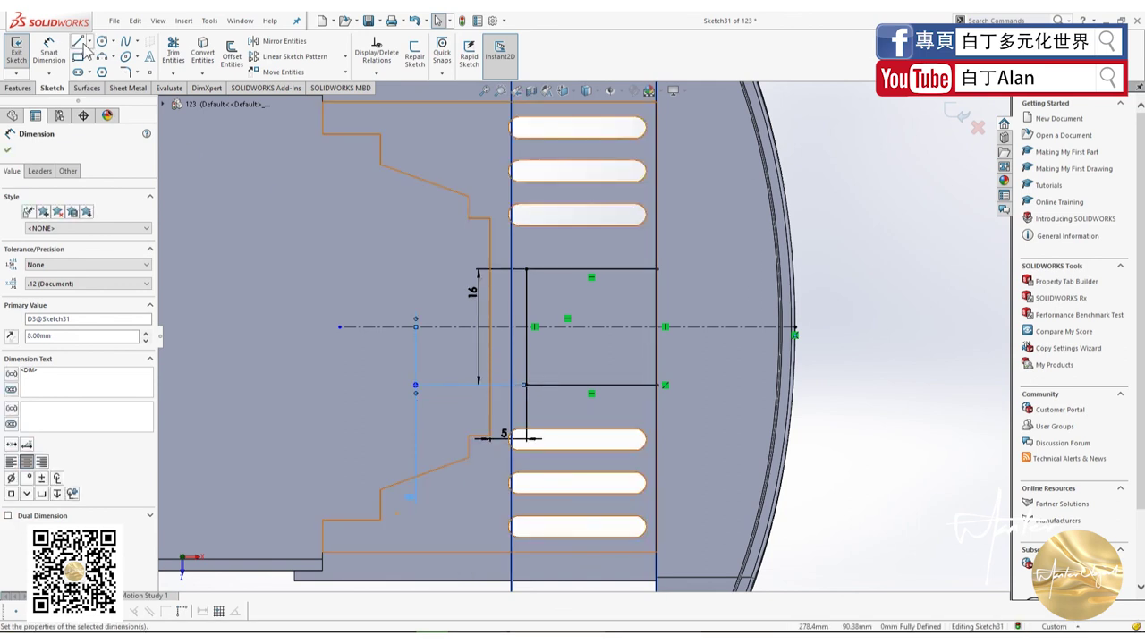
click(114, 57)
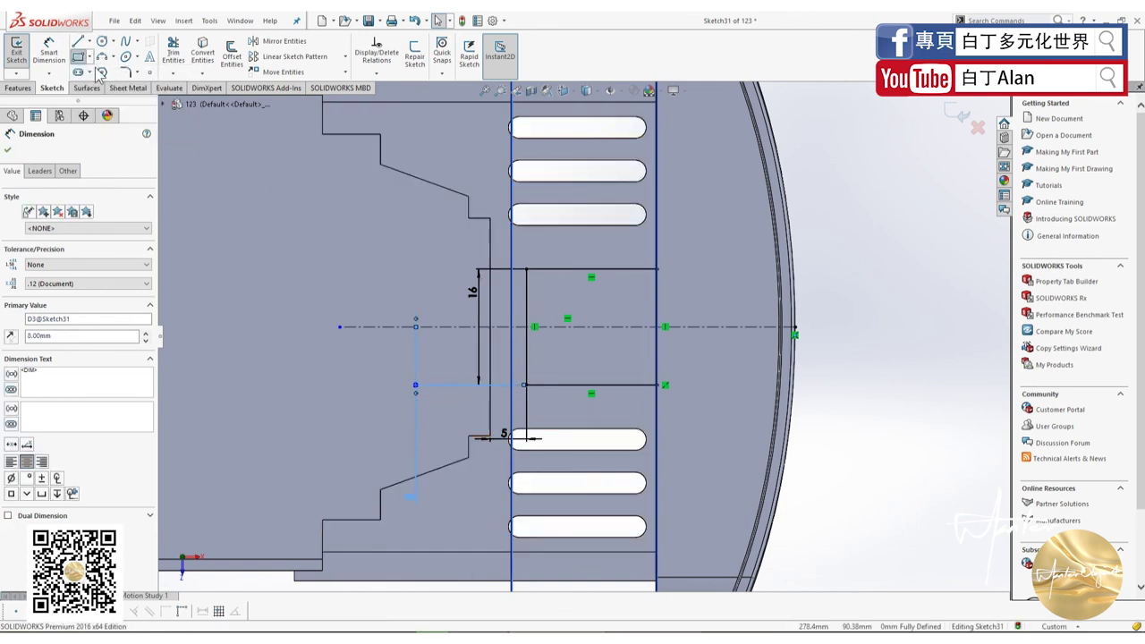
- Draw a small corner rectangle on the large rectangle's top edge
click(79, 56)
click(571, 255)
click(626, 276)
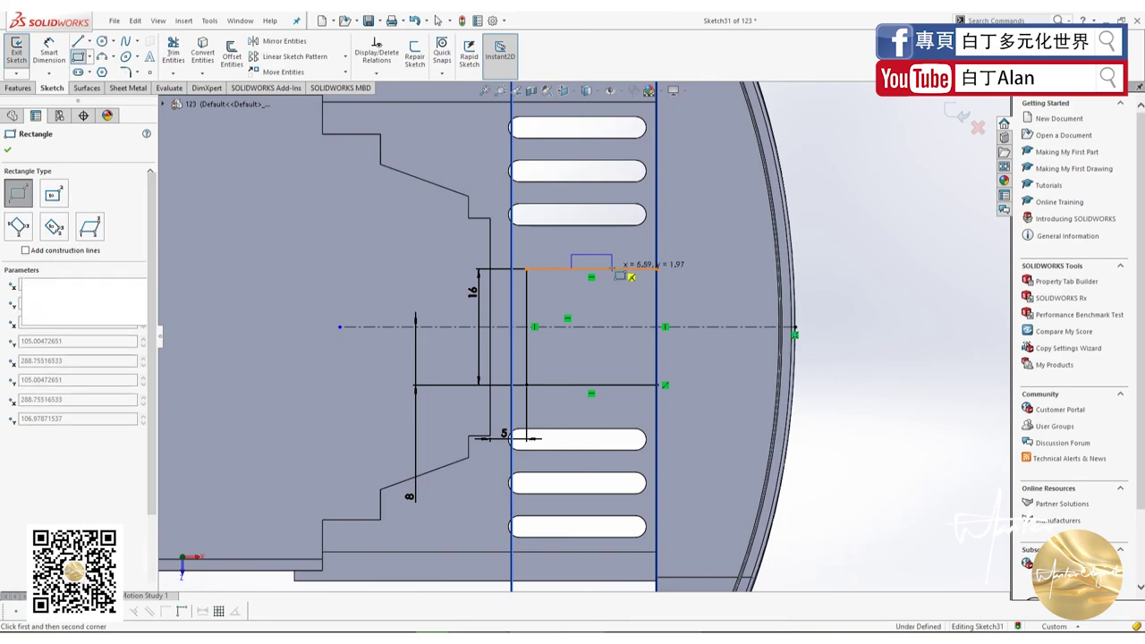
key(Escape)
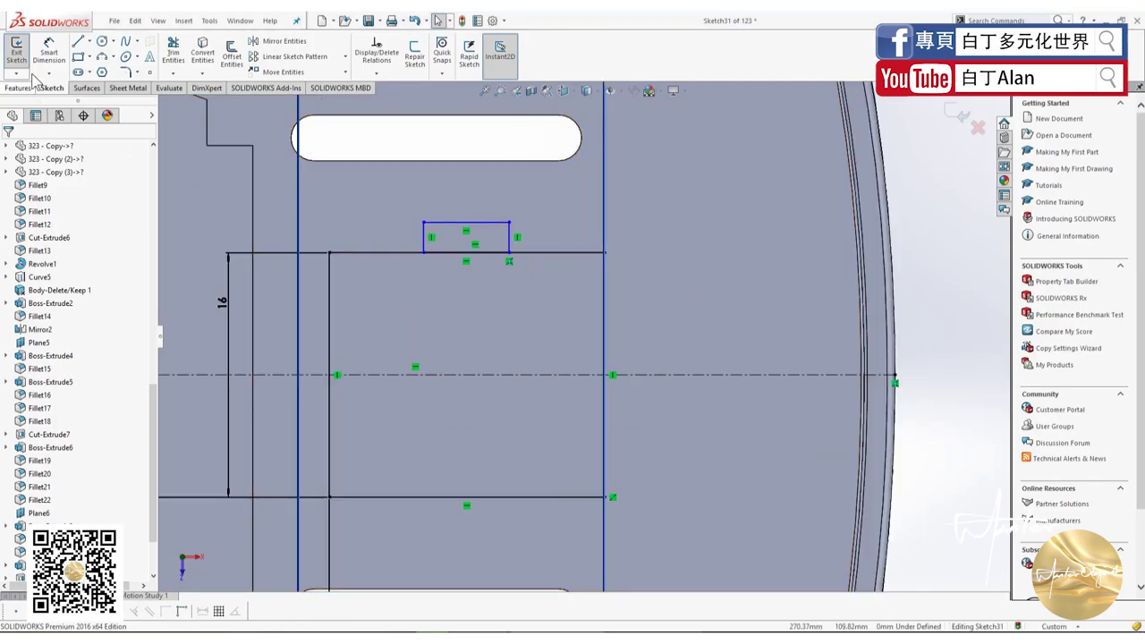
- Add a vertical centerline from the bottom edge's midpoint up past the small rectangle
click(88, 42)
click(105, 73)
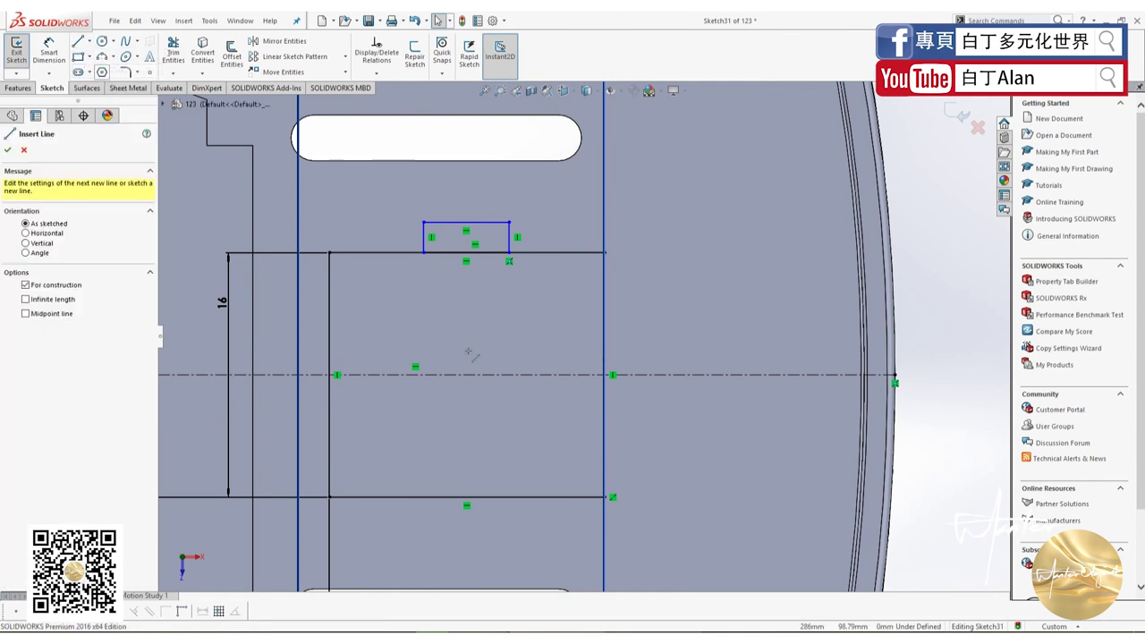
click(467, 252)
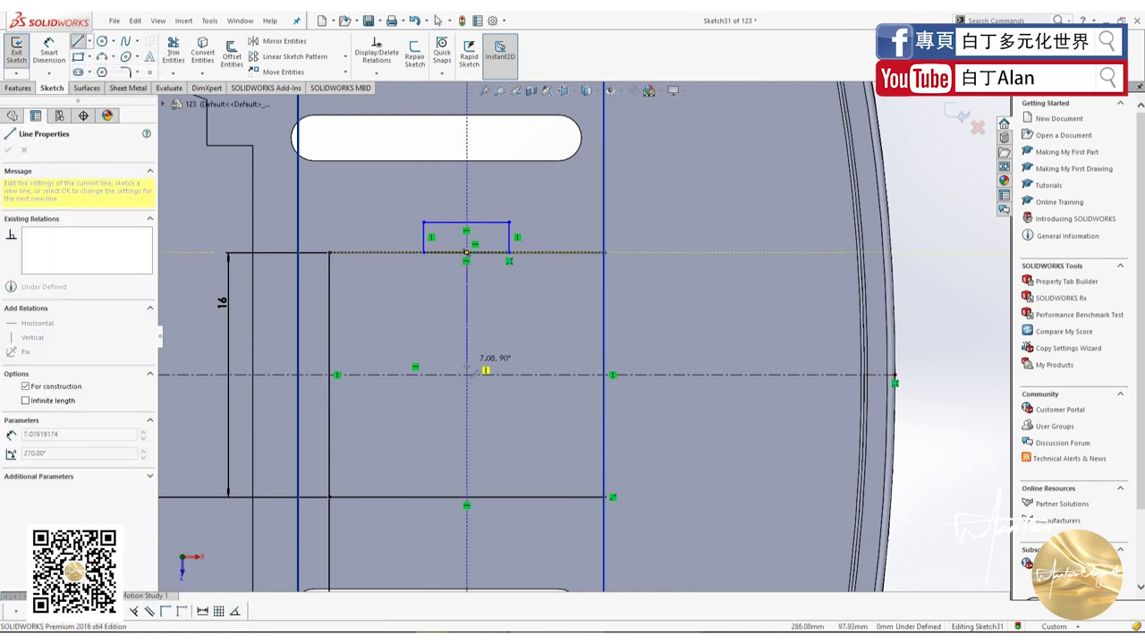
key(Escape)
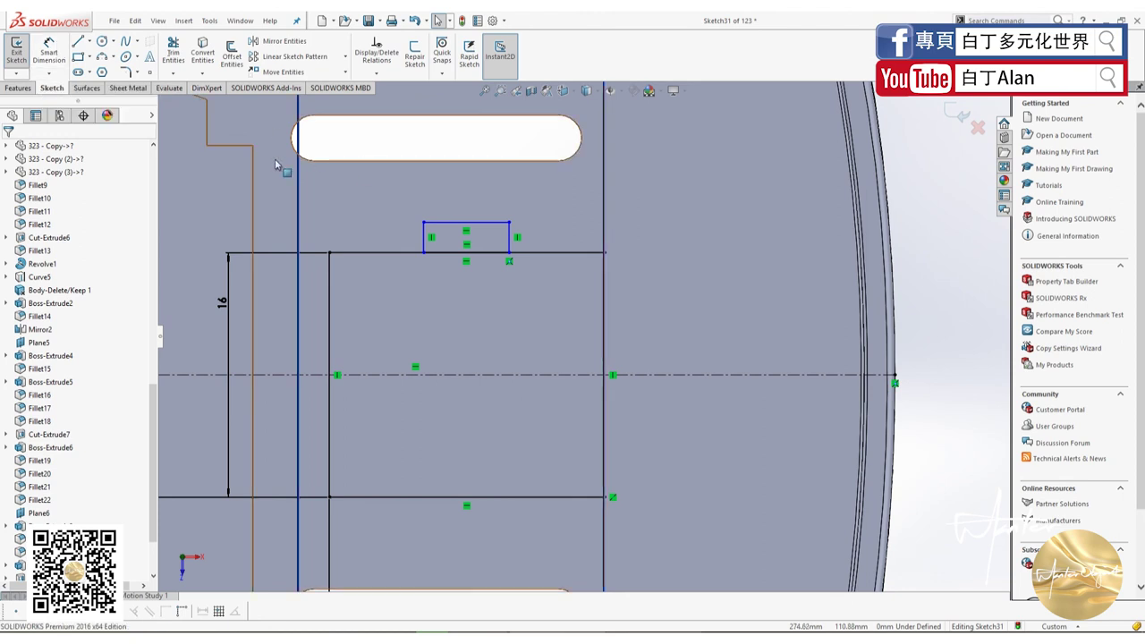
click(87, 41)
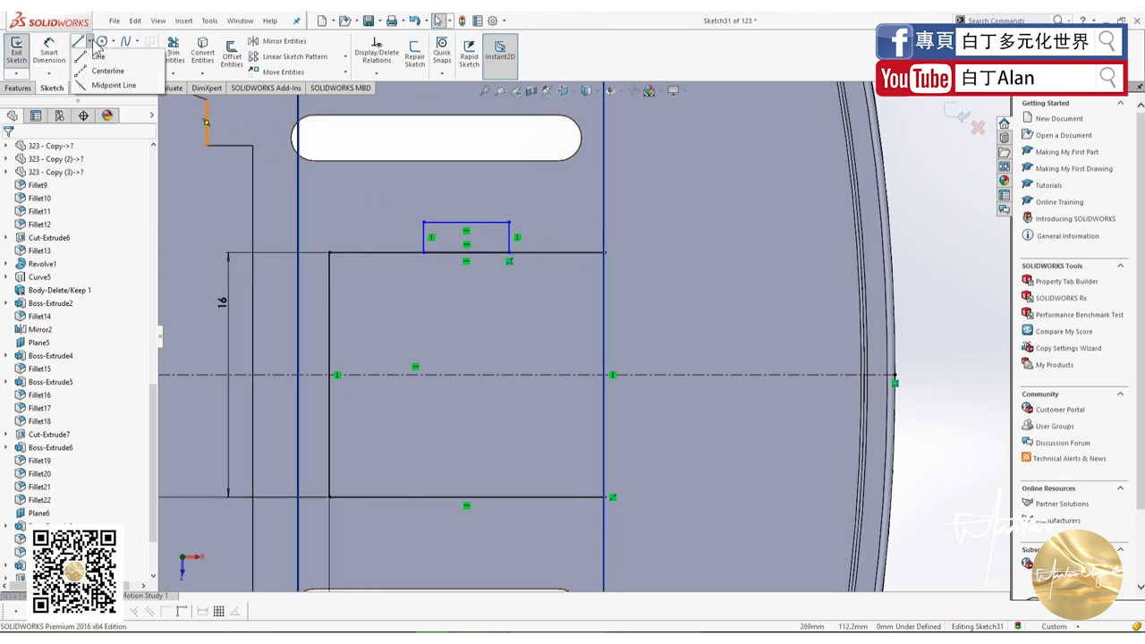
click(465, 497)
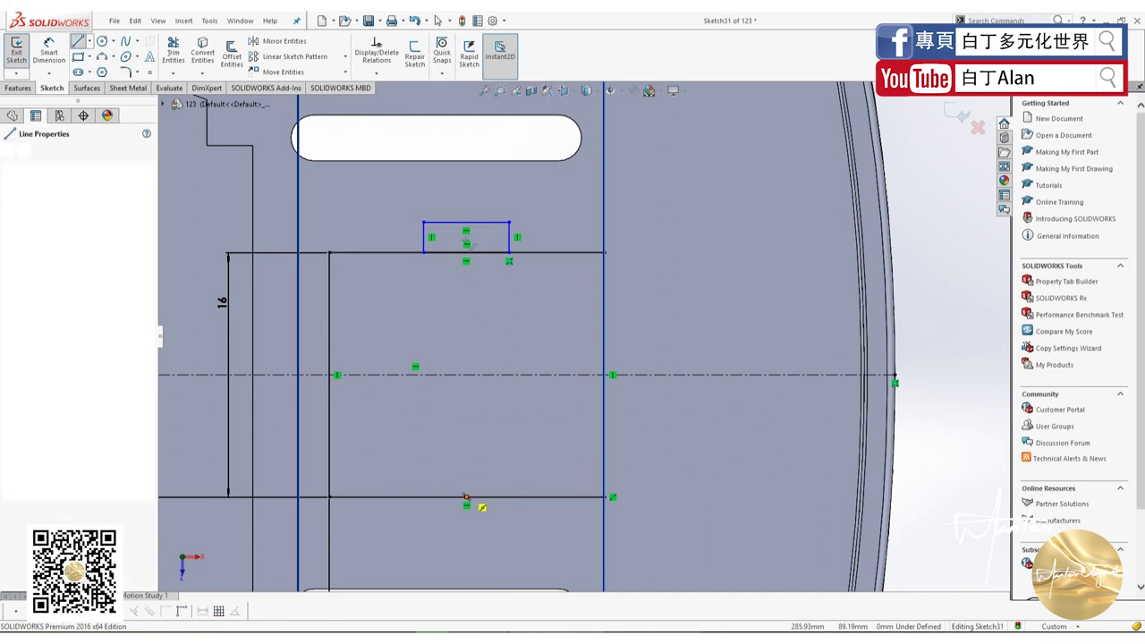
click(466, 188)
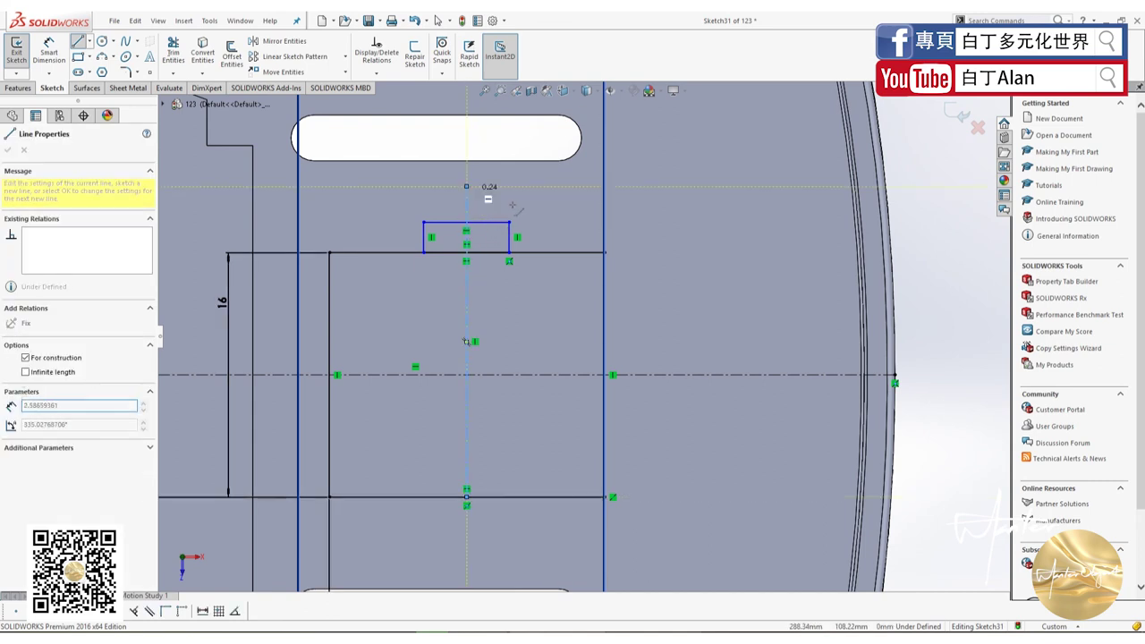
key(Escape)
- Dimension the tab 6 mm wide and 3 mm from the vertical centerline
key(d)
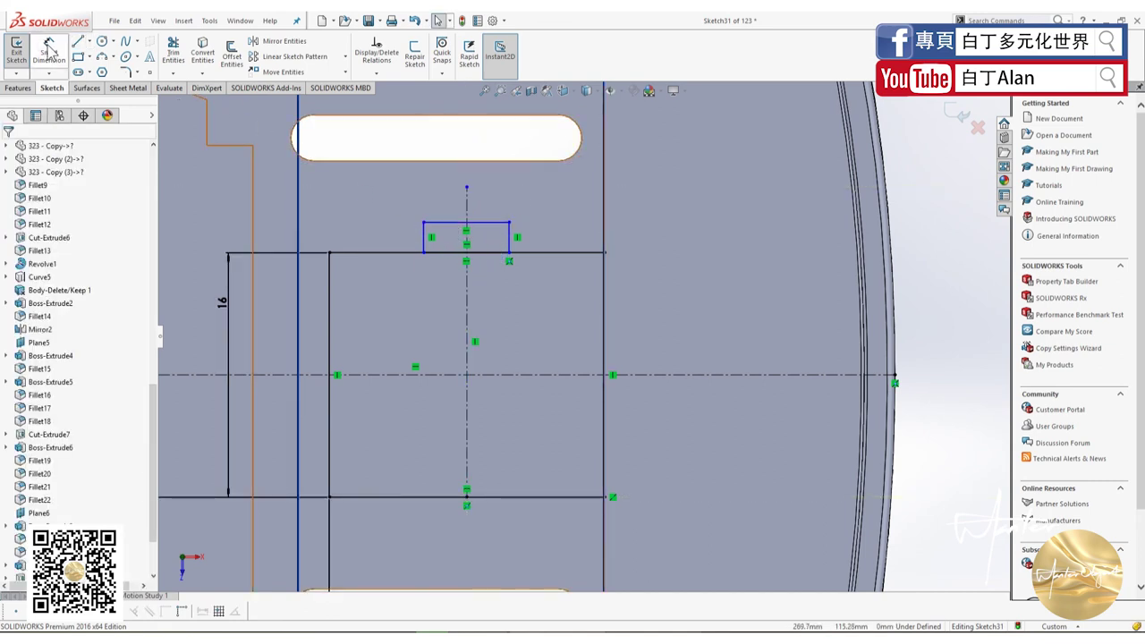
click(442, 225)
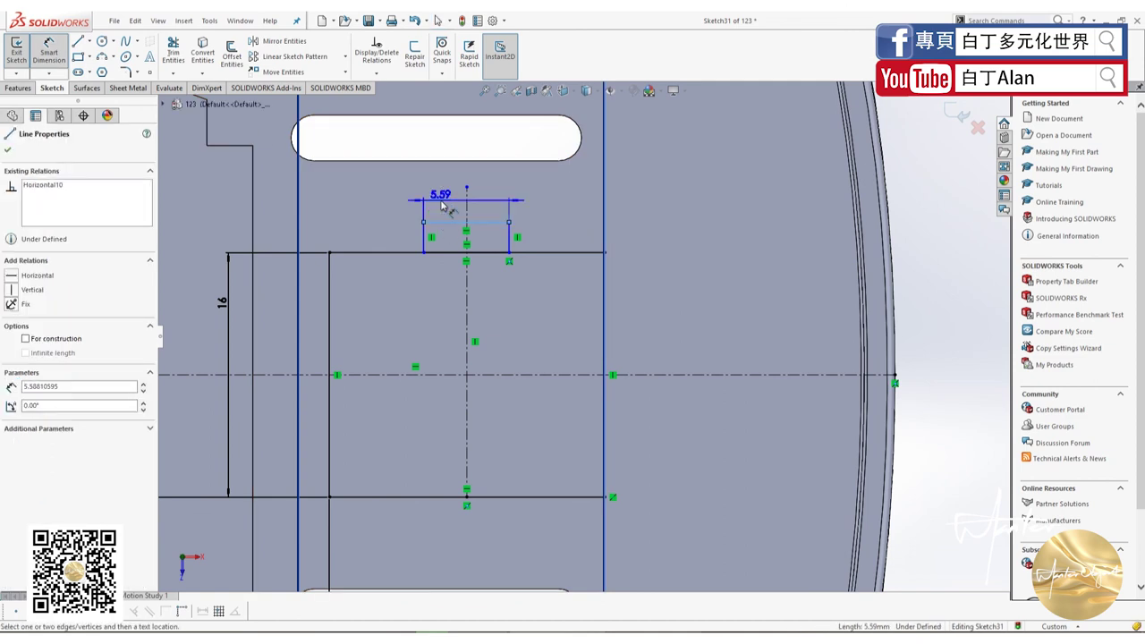
click(445, 204)
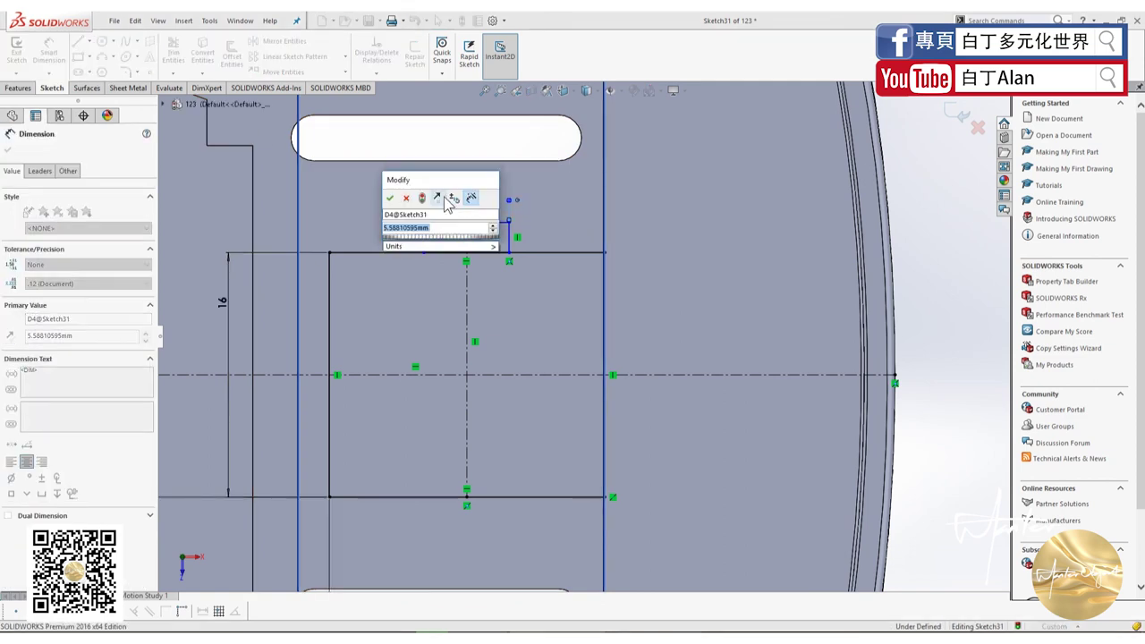
text(6)
key(Return)
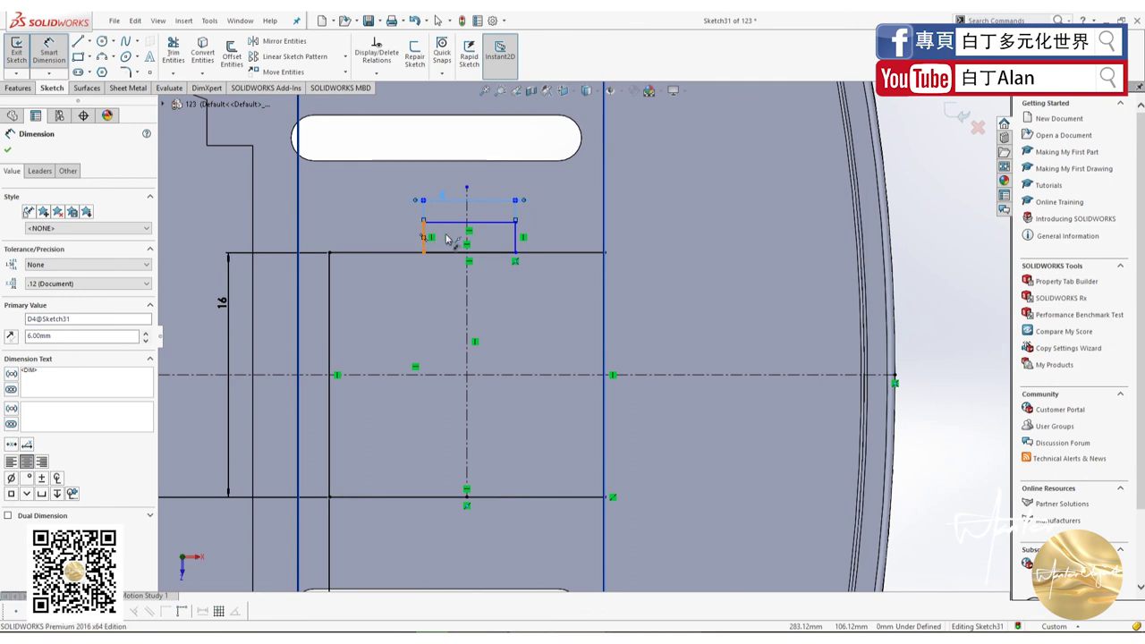
click(447, 238)
click(451, 281)
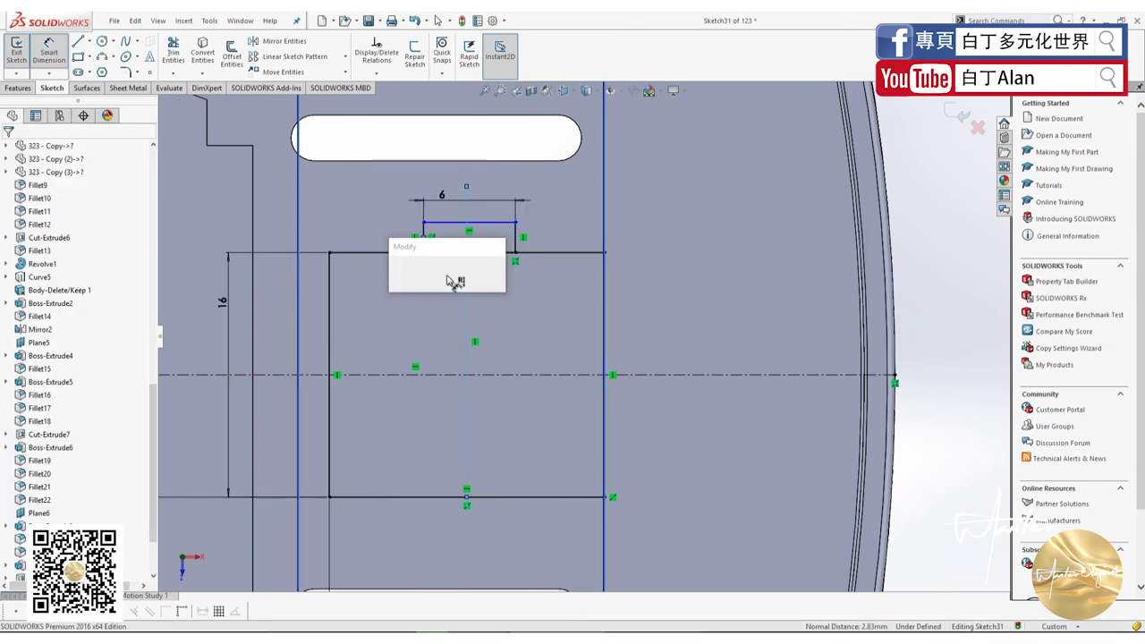
key(Return)
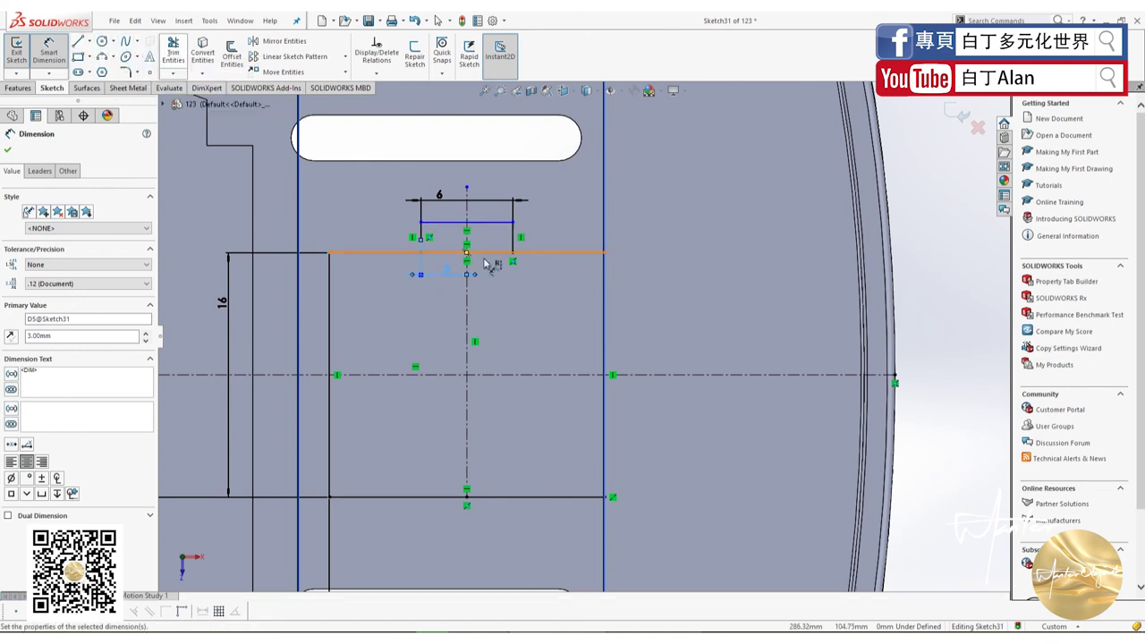
key(Escape)
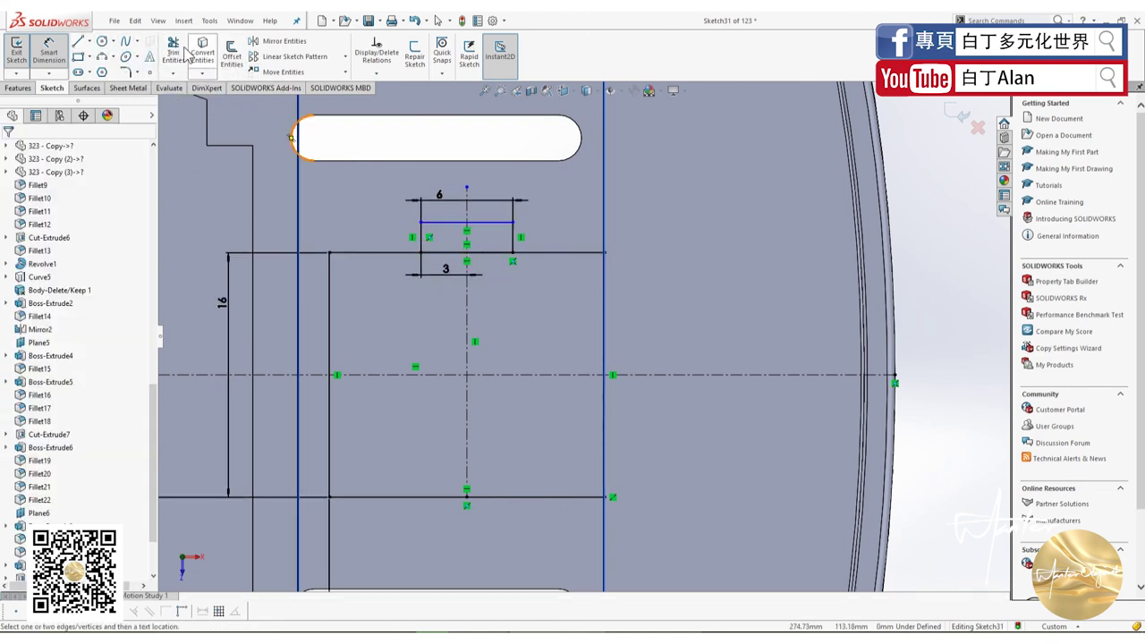
- Trim away the top edge segment inside the tab
click(186, 51)
click(442, 252)
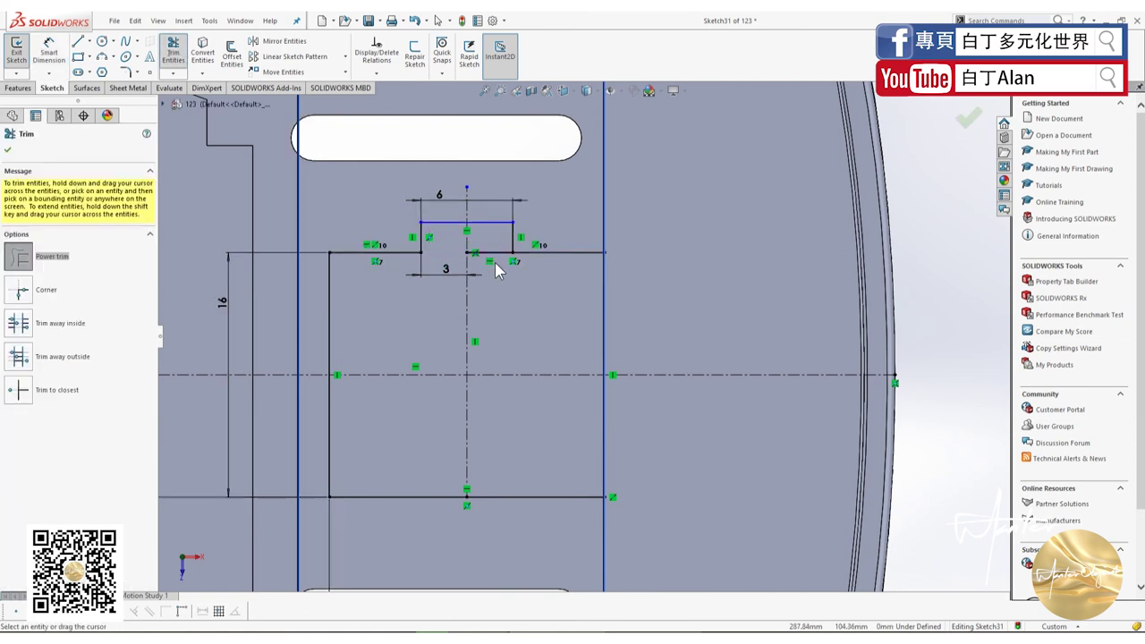
drag(496, 271, 492, 246)
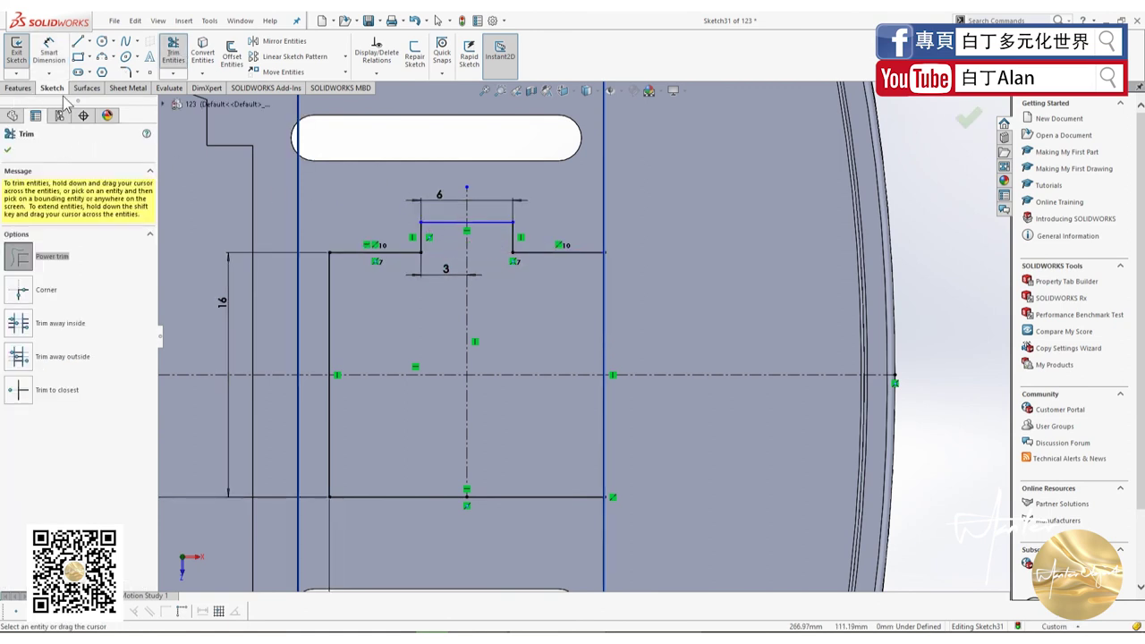
key(Escape)
- Mirror the notch's top and side lines about the horizontal centerline
click(284, 40)
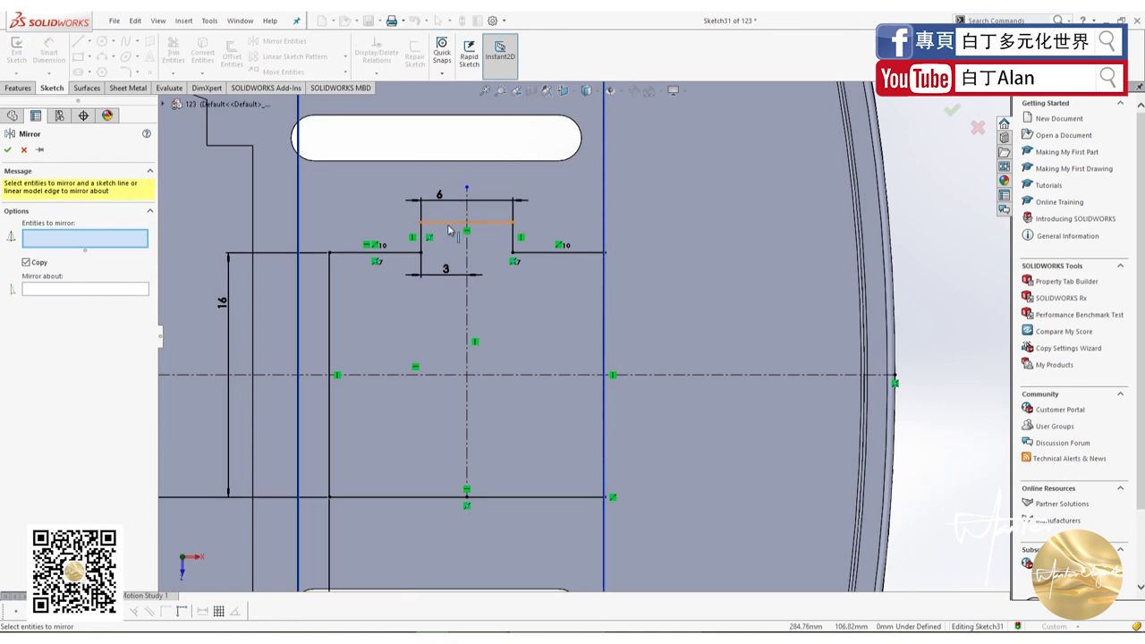
click(449, 224)
click(422, 247)
click(513, 248)
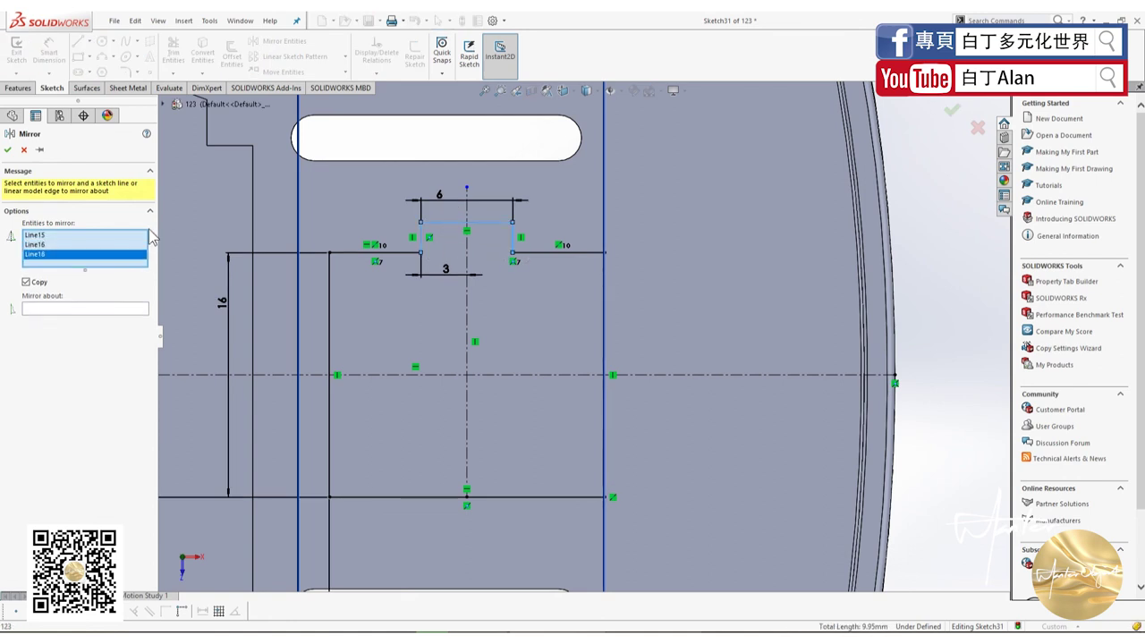
click(108, 309)
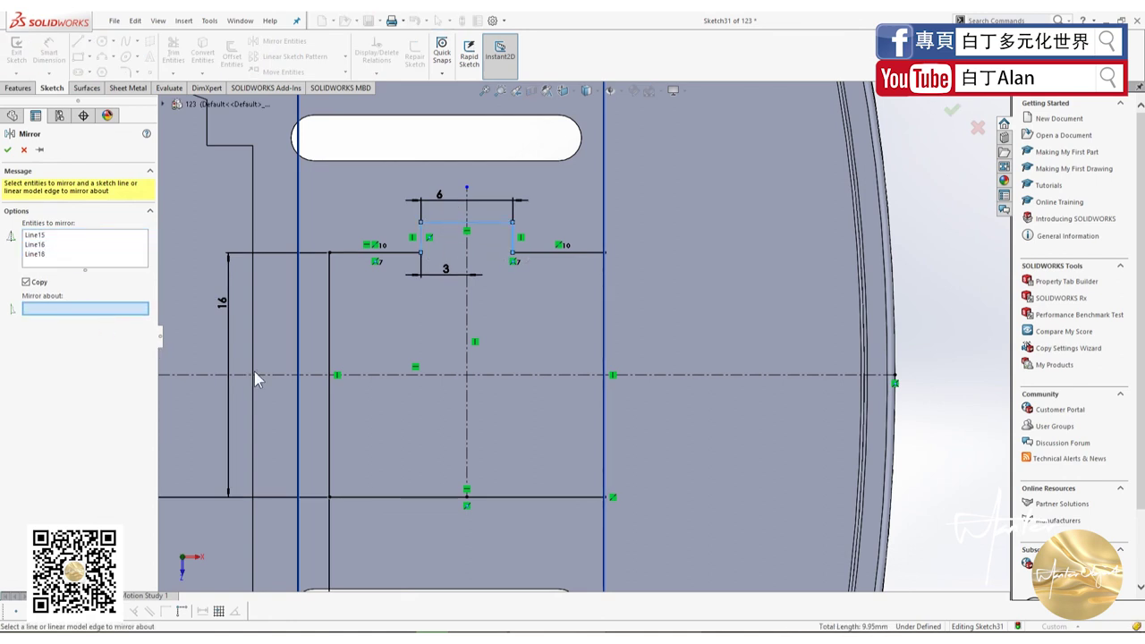
click(397, 376)
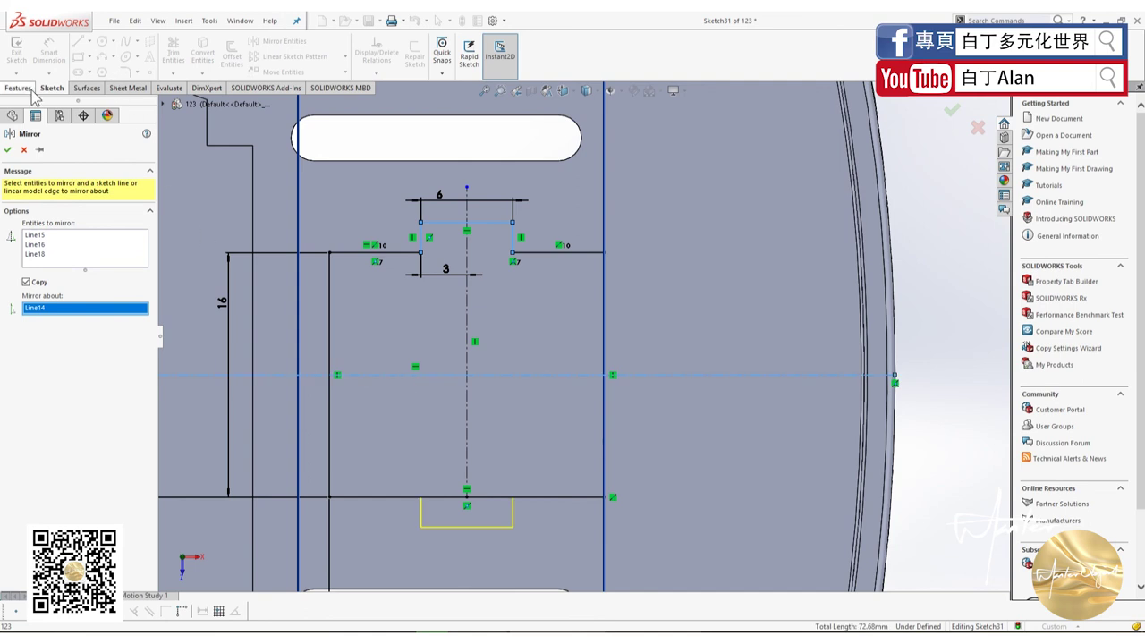
click(9, 150)
- Trim the bottom line across the mirrored notch
click(173, 51)
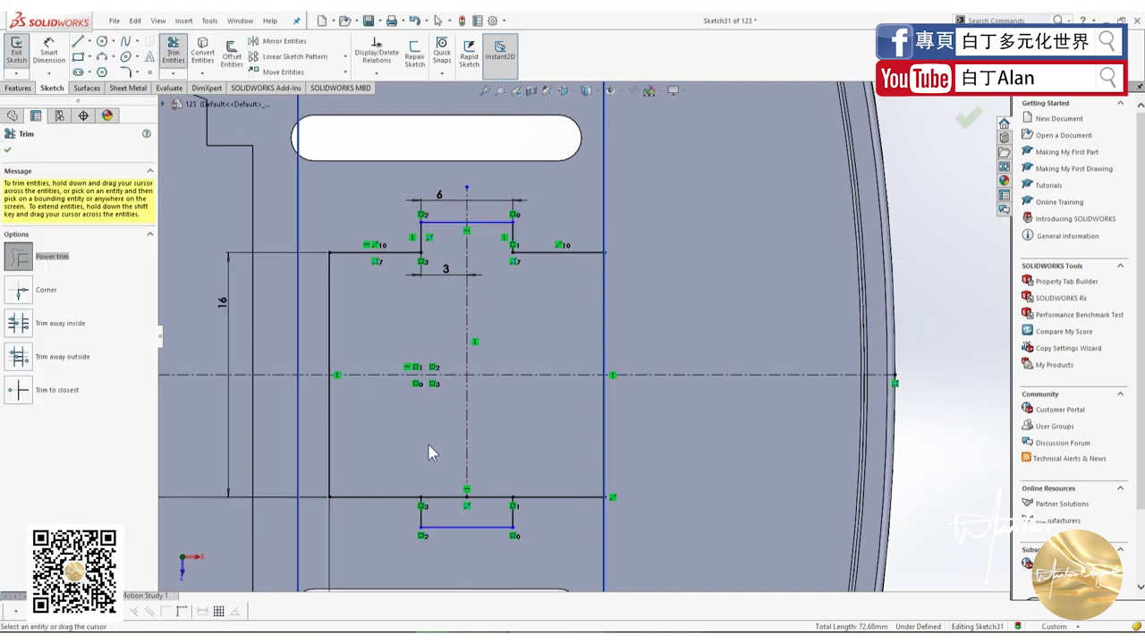
mouse_move(450, 508)
mouse_down()
mouse_move(496, 511)
mouse_move(439, 498)
mouse_up()
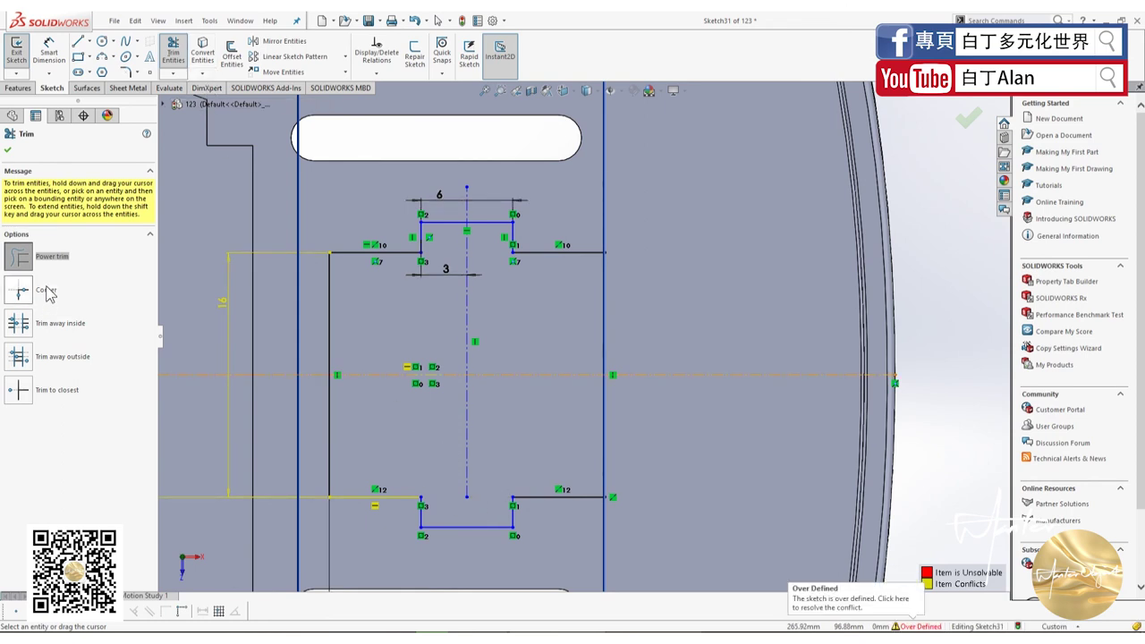
click(9, 149)
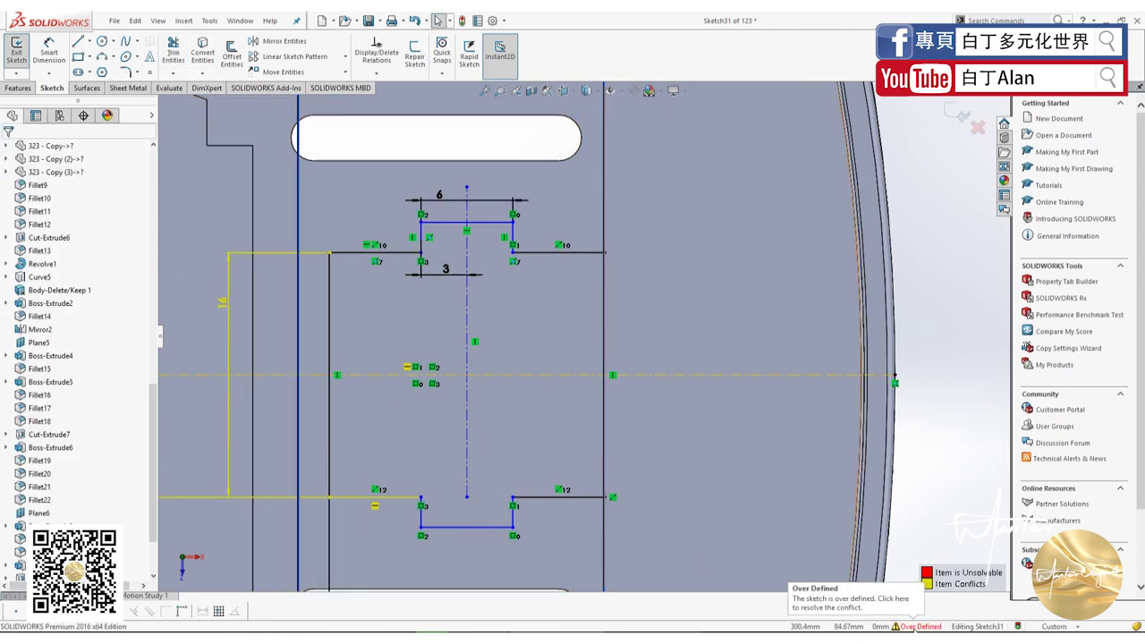
- Use SketchXpert to diagnose and accept removing the conflicting distance relation
click(919, 626)
click(79, 205)
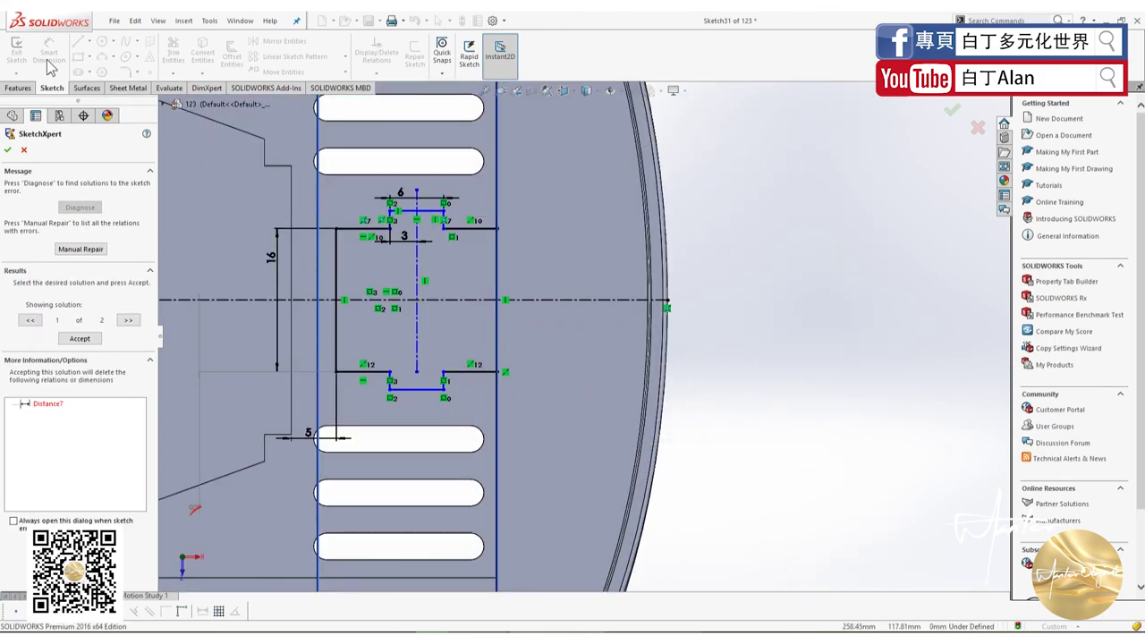
click(11, 152)
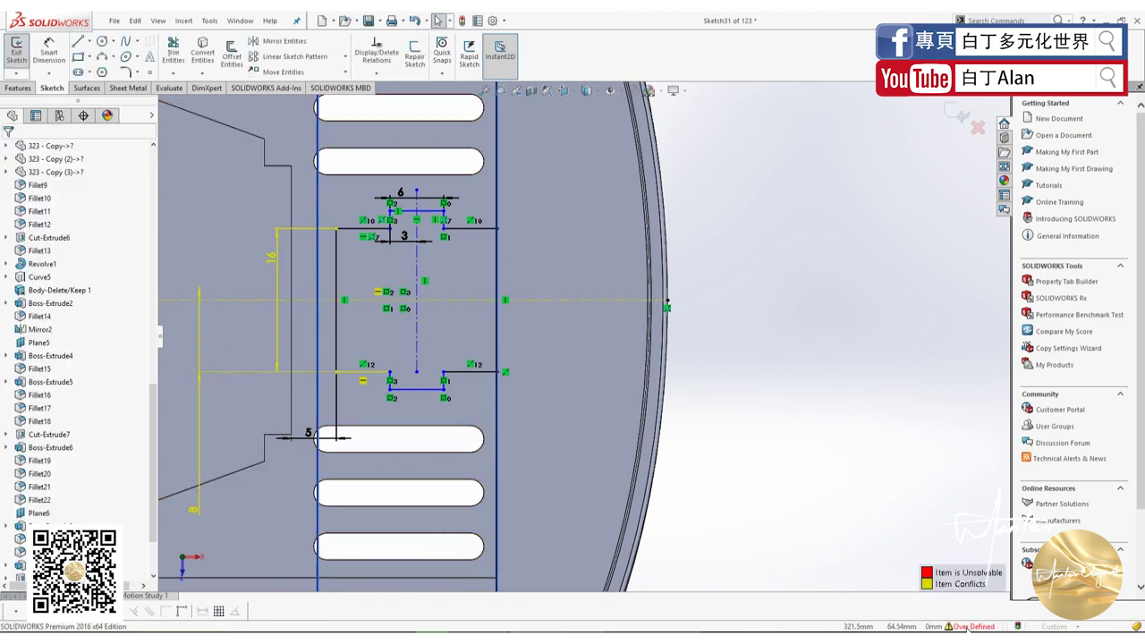
click(974, 627)
click(82, 213)
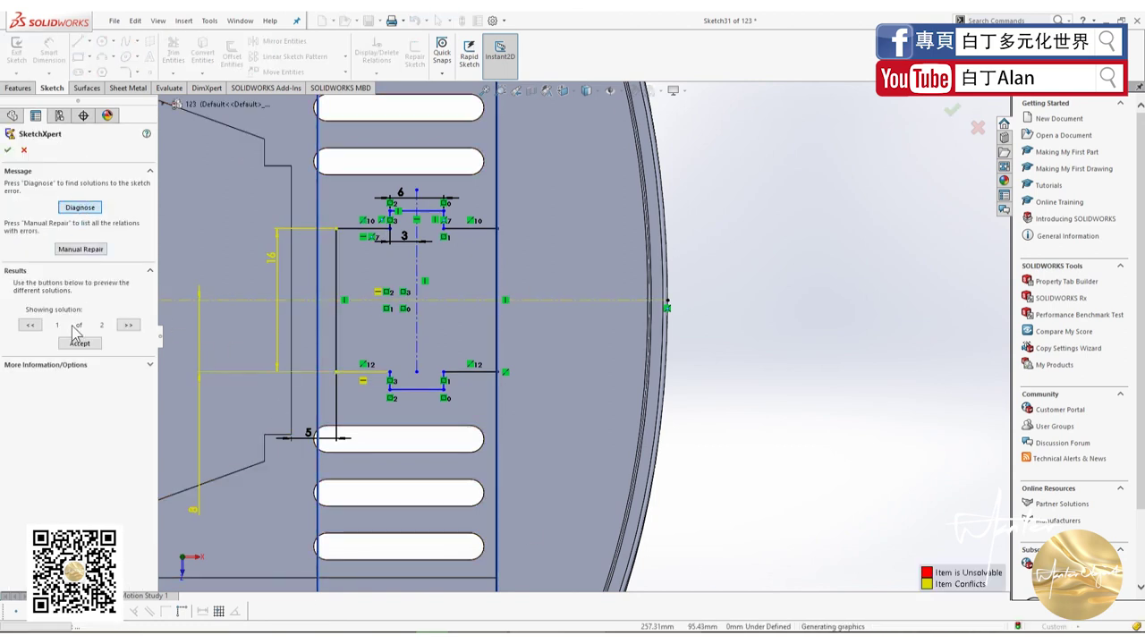
click(80, 340)
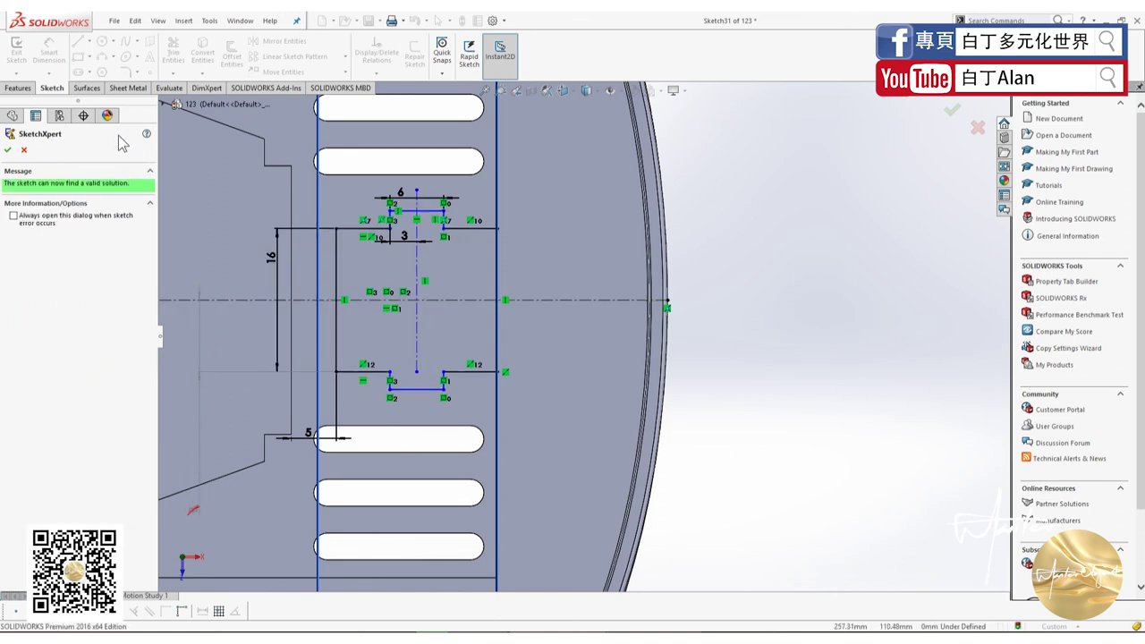
click(8, 150)
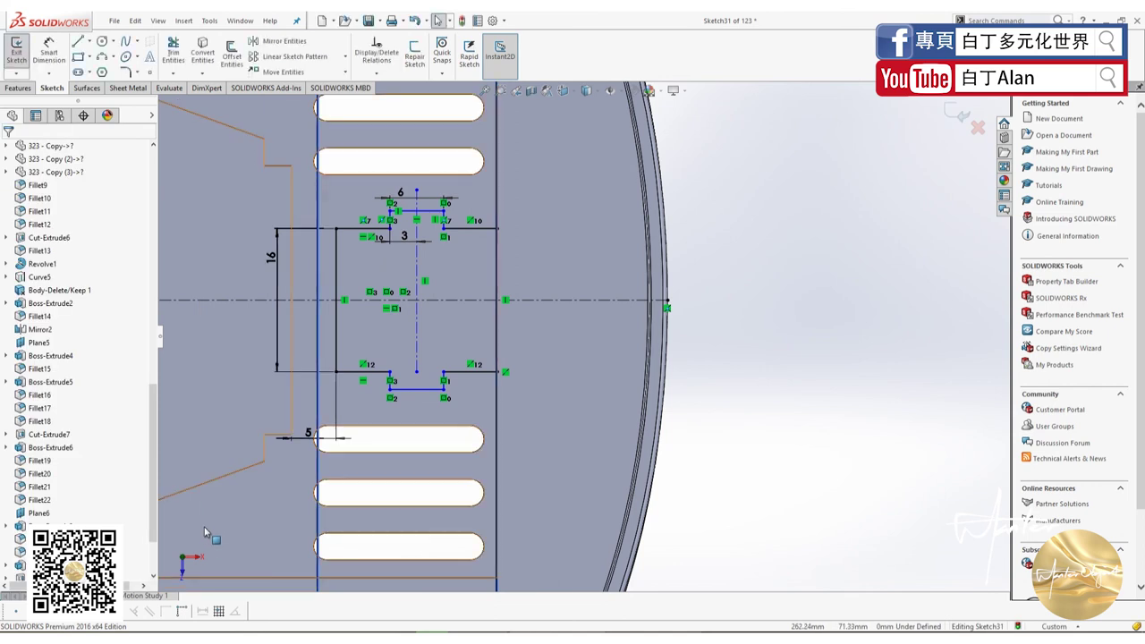
click(79, 57)
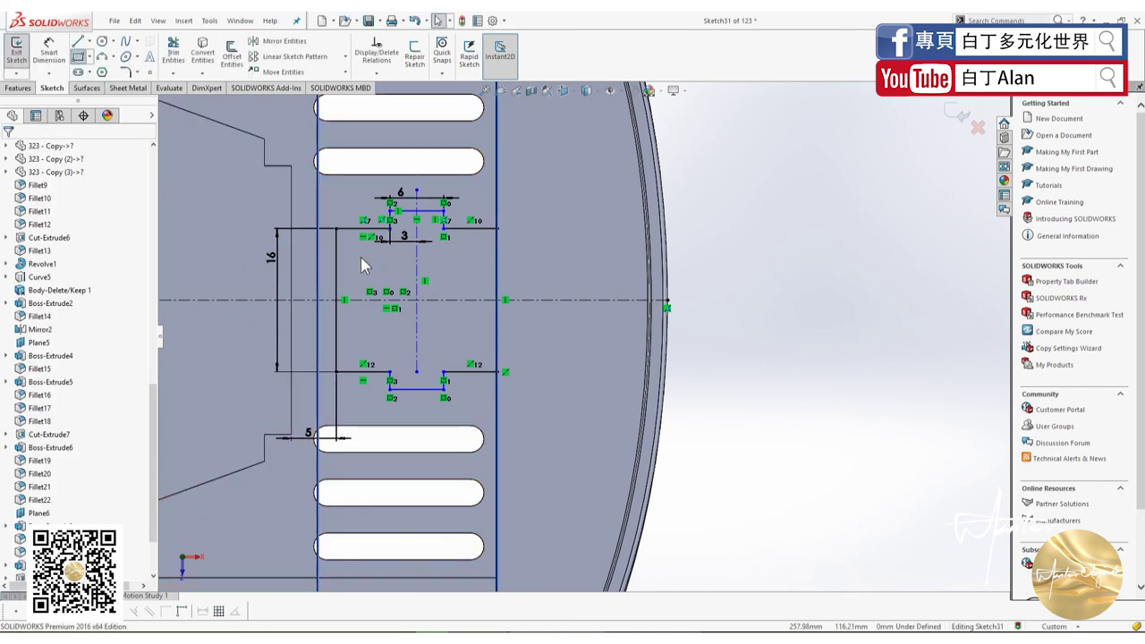
- Draw a corner rectangle inside the notched outline and dimension its left gap to the outer edge
click(354, 249)
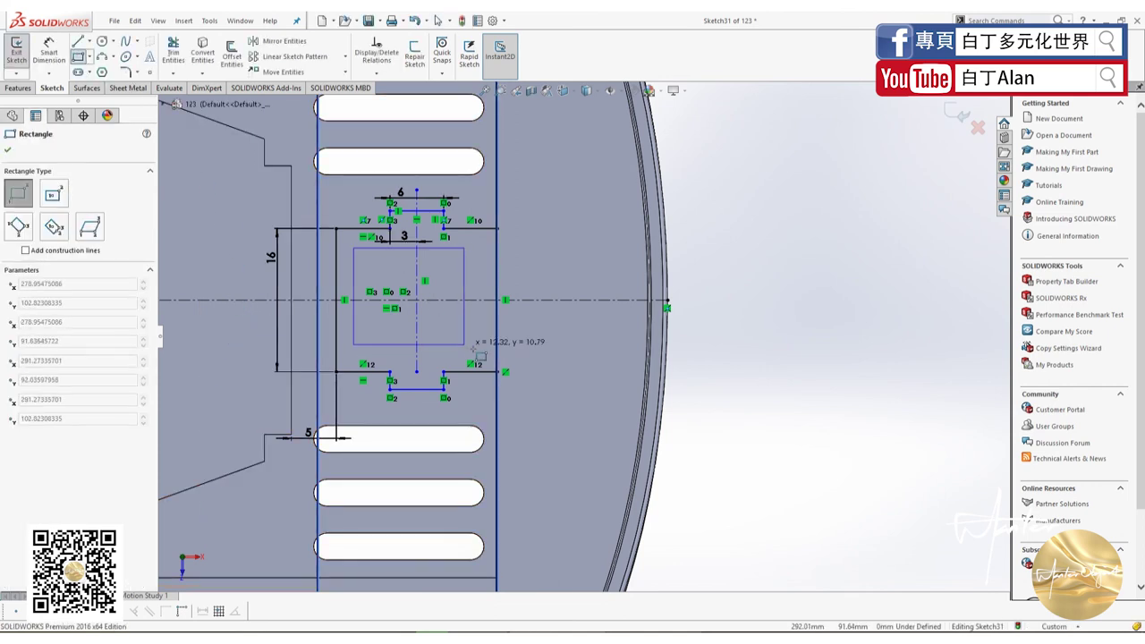
click(473, 348)
key(Escape)
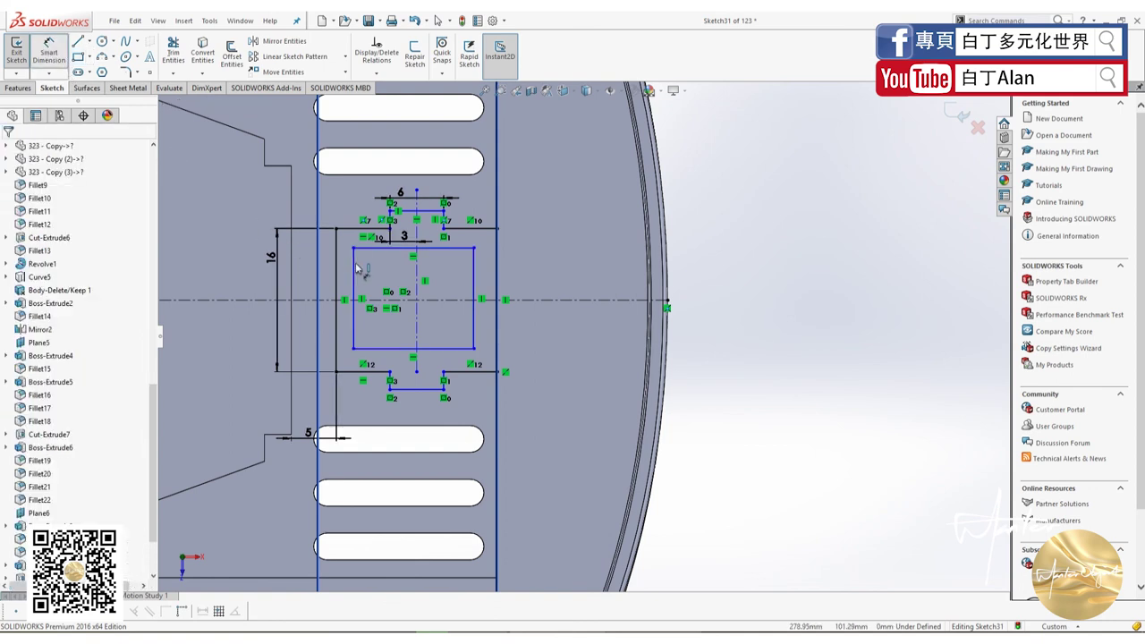
click(356, 270)
click(335, 345)
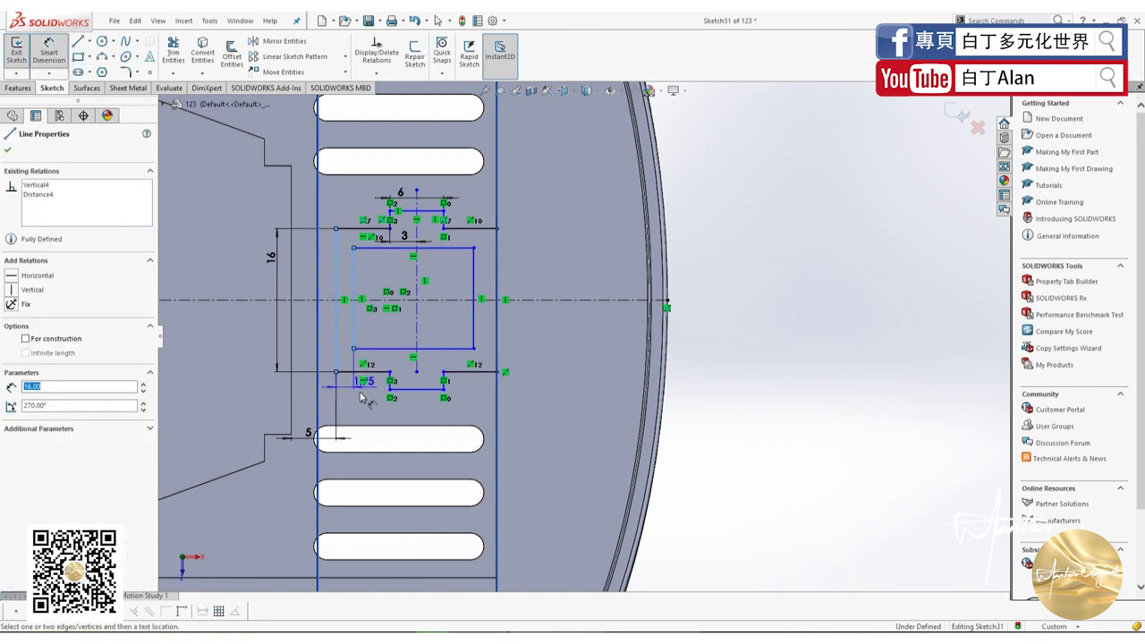
click(356, 402)
key(Return)
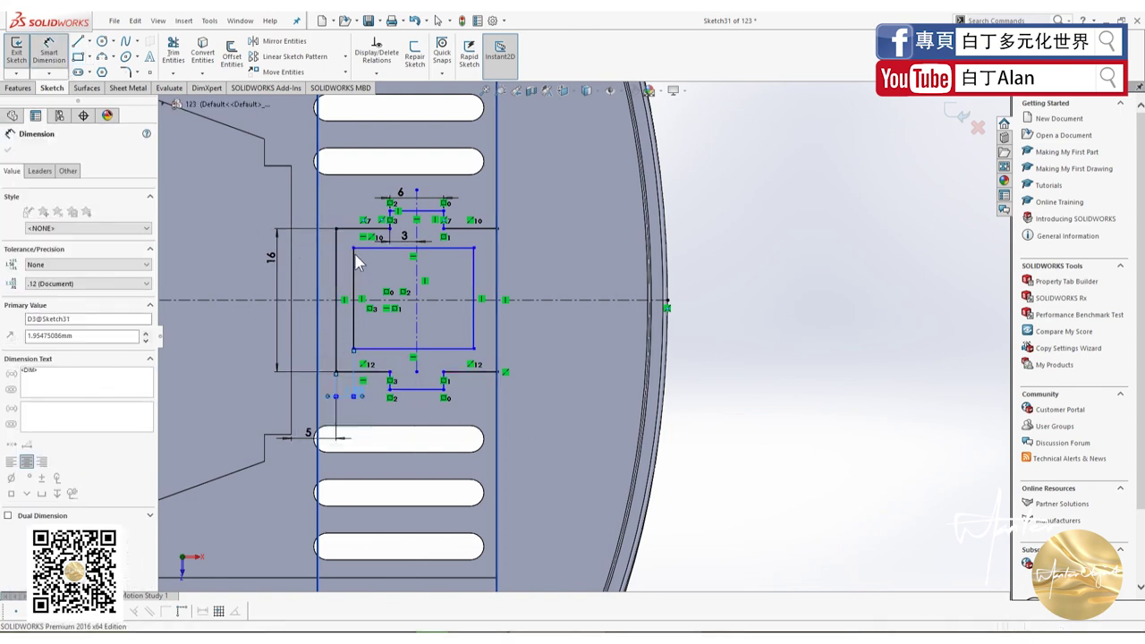
- Set the rectangle's top and right gaps from the outline to 2 mm
click(364, 243)
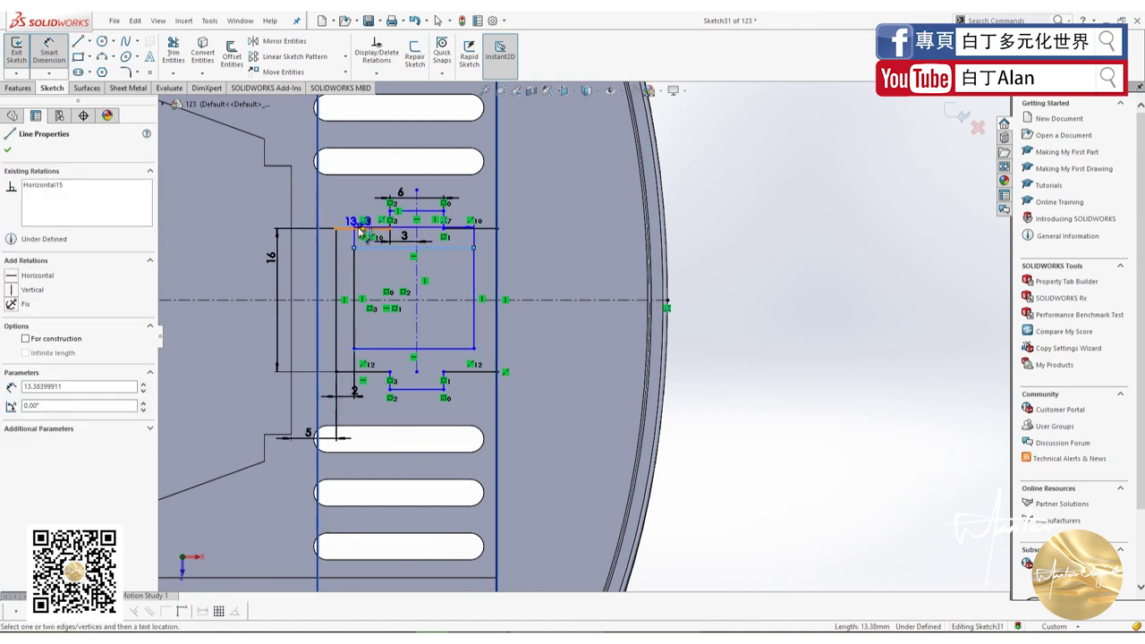
click(366, 229)
click(550, 239)
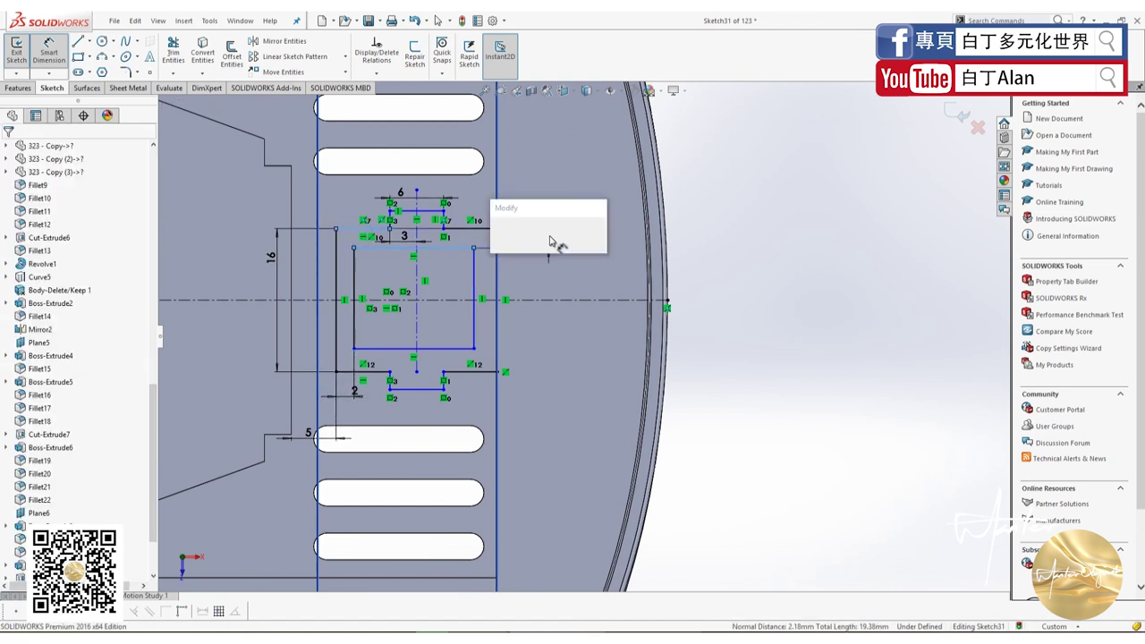
key(Return)
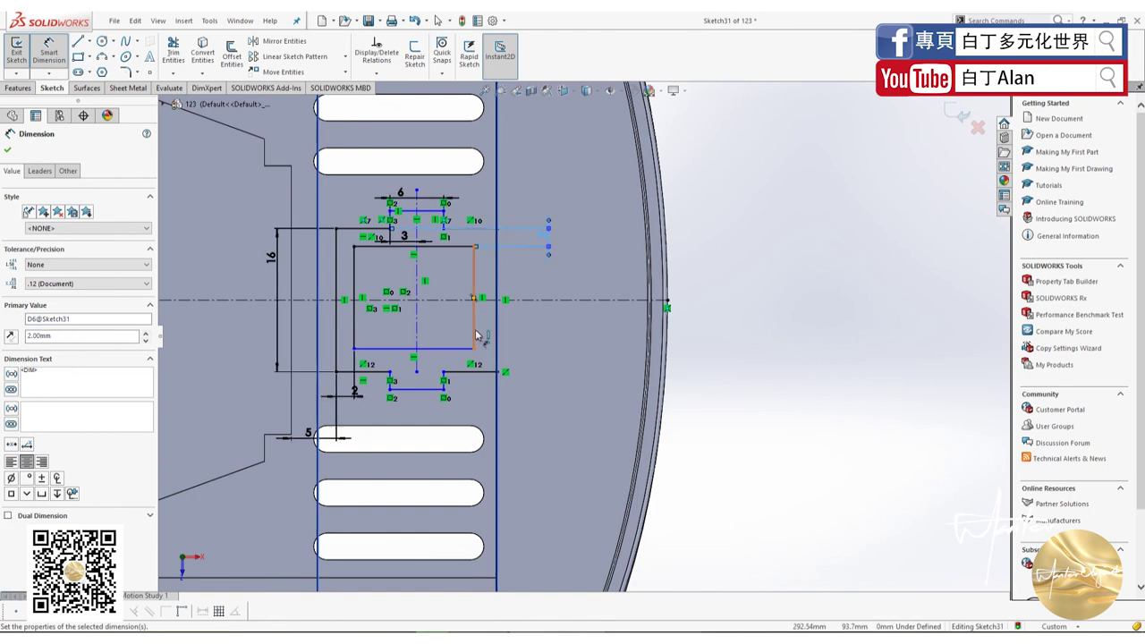
click(498, 337)
click(499, 337)
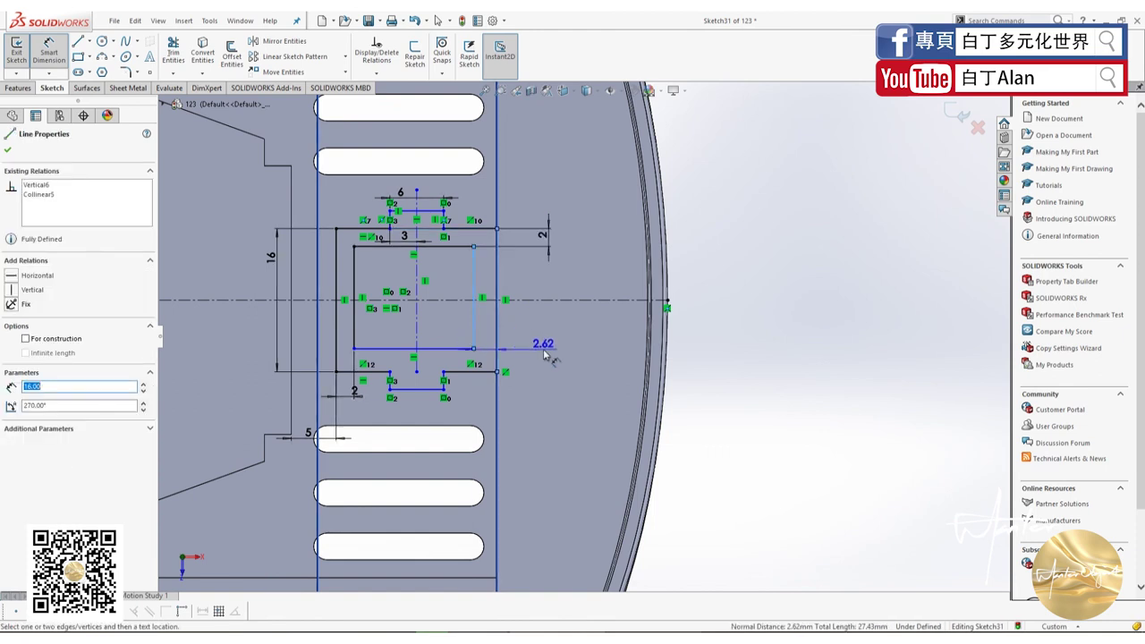
click(543, 351)
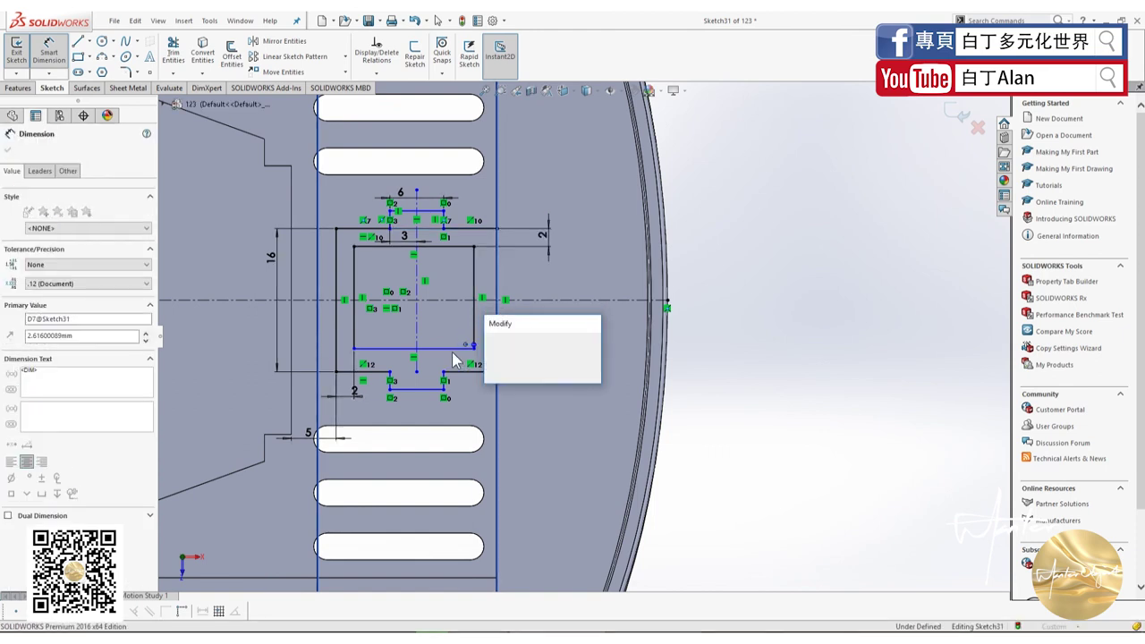
key(Return)
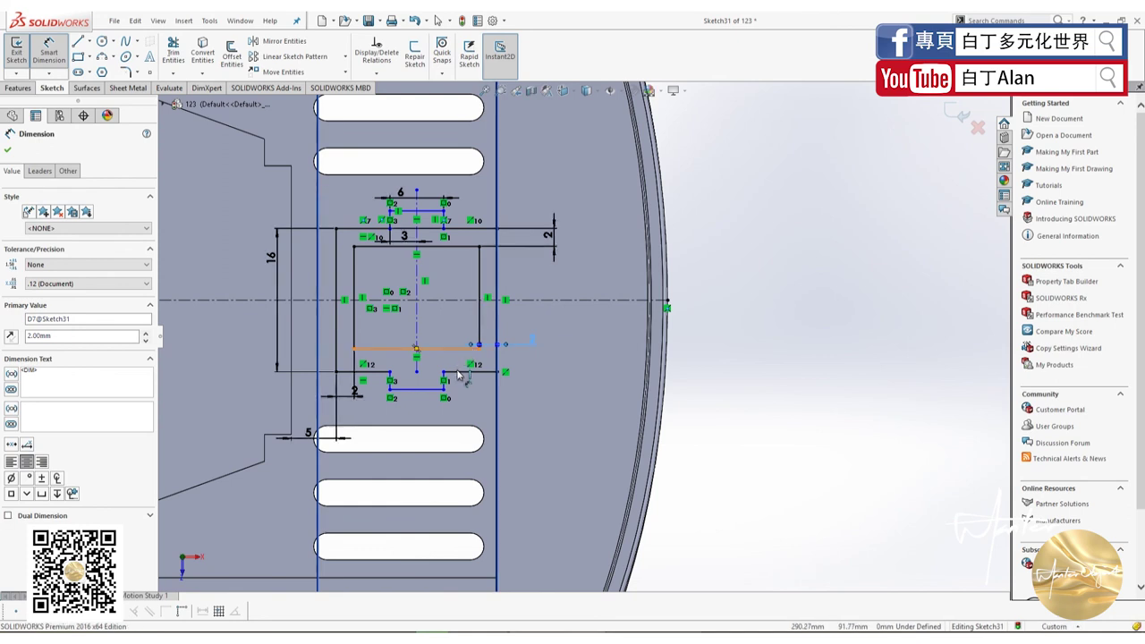
- Set the rectangle's bottom gap from the outline to 2 mm
click(458, 372)
click(555, 374)
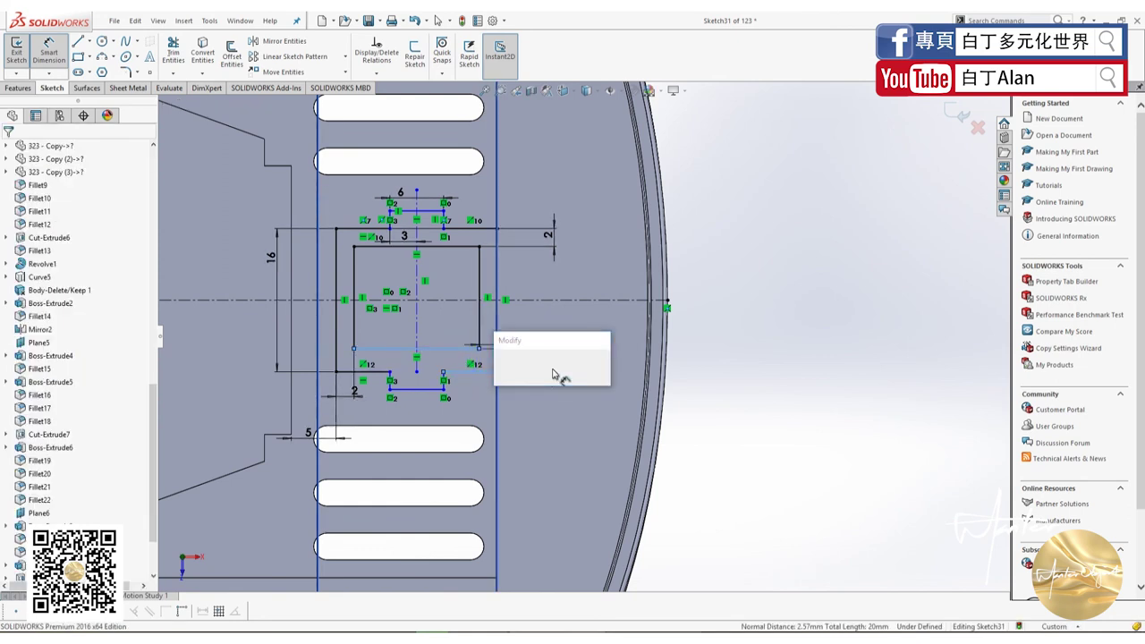
text(2.00mm)
key(Return)
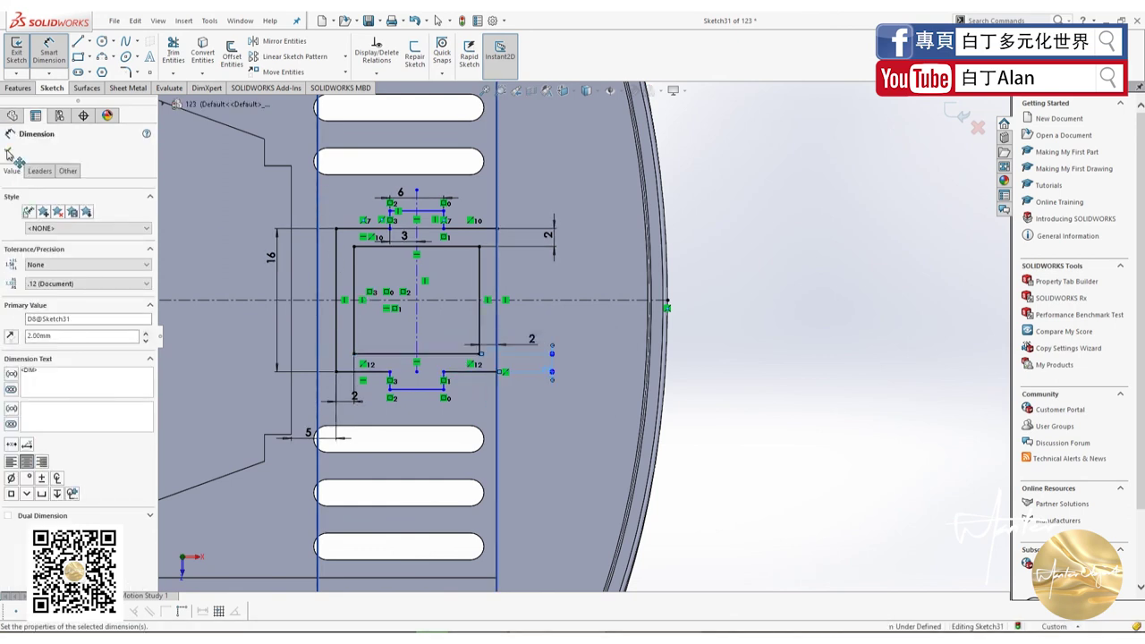
click(9, 152)
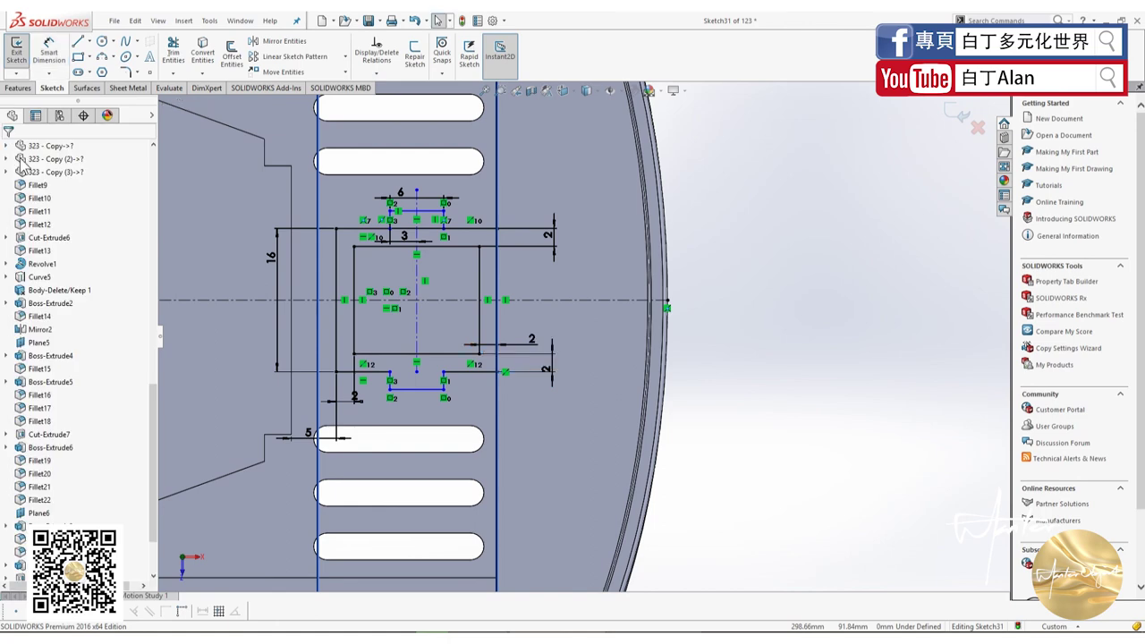
click(18, 87)
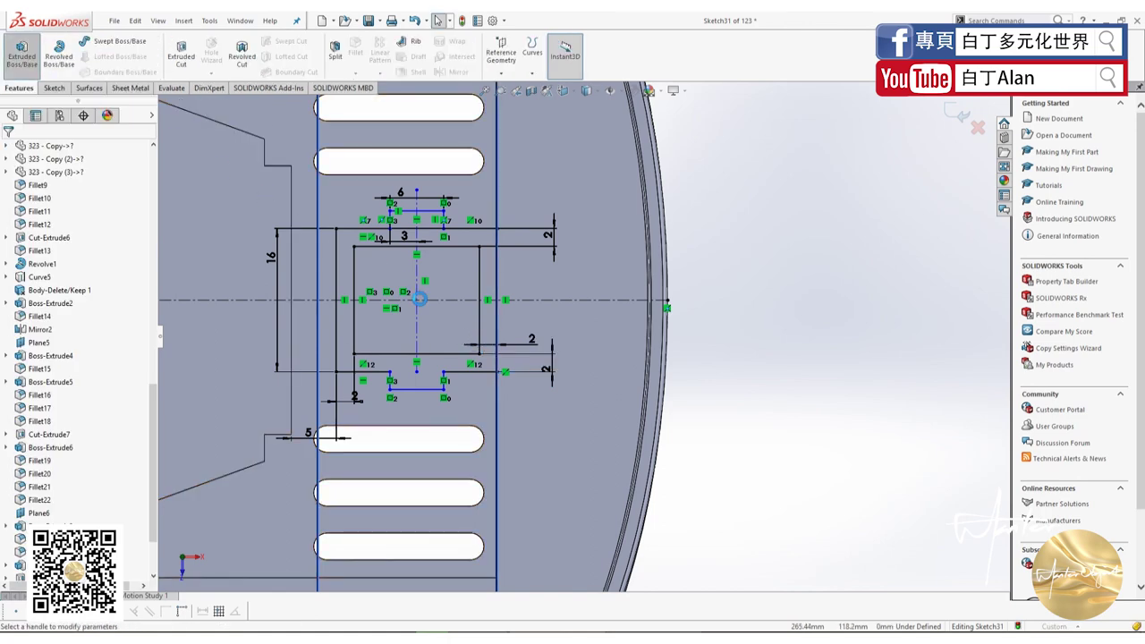
- Boss-extrude Sketch31, trying 2 and 5 mm before settling on a 6 mm depth
click(21, 49)
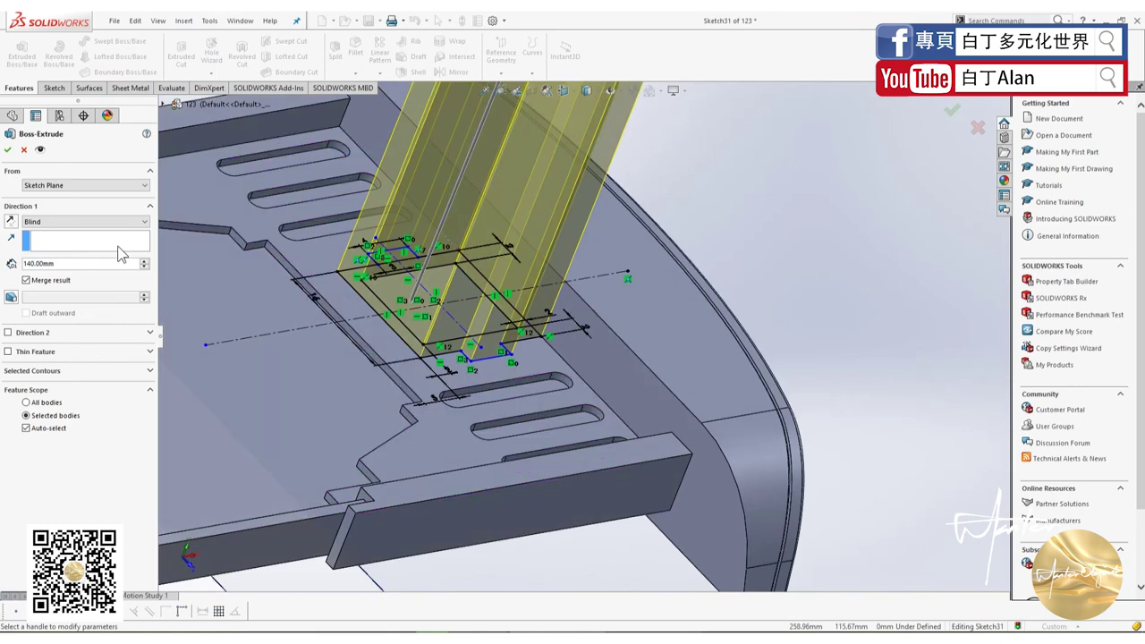
text(2)
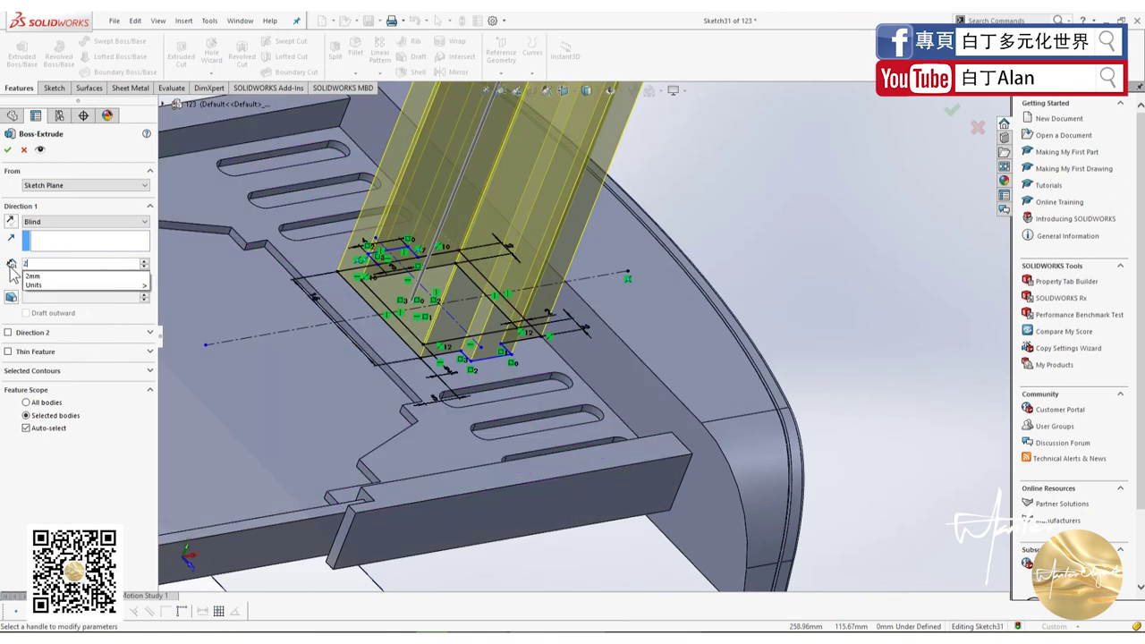
key(Return)
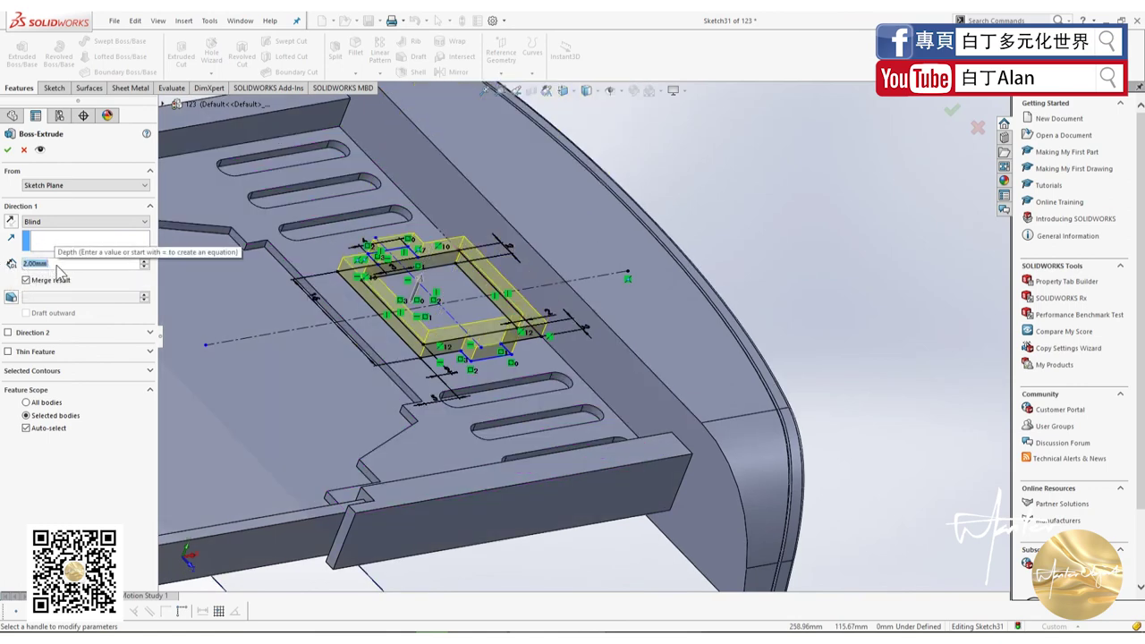
text(5)
key(Return)
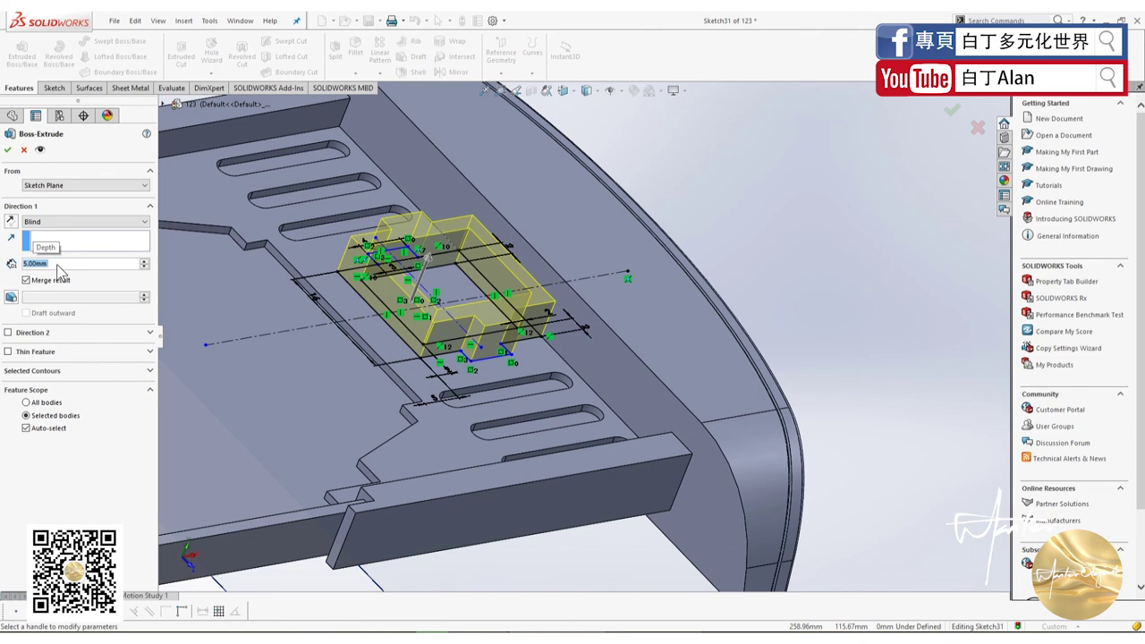
text(6)
key(Return)
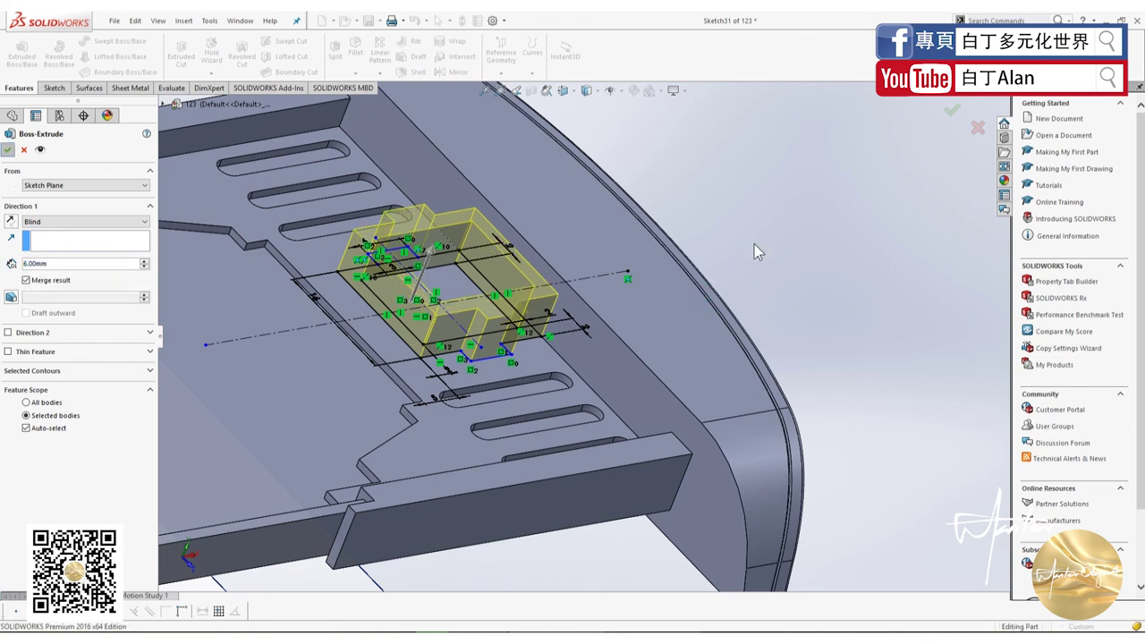
key(Return)
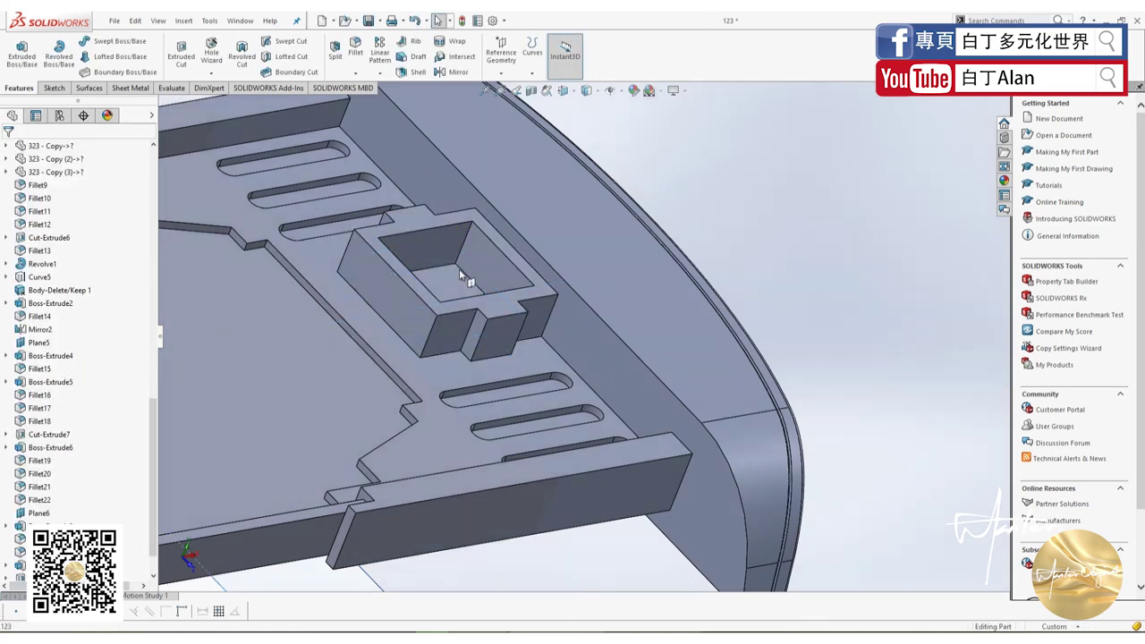
- Sketch a corner rectangle on the floor face inside the frame, viewed normal to it
click(433, 278)
key(ctrl+8)
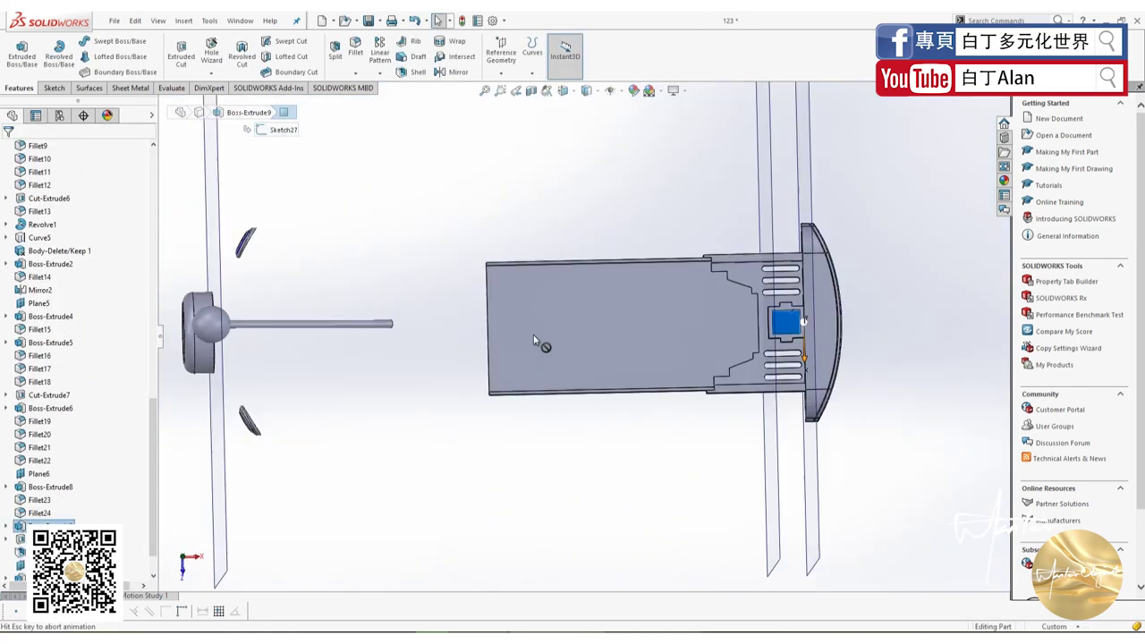
scroll(861, 335, down, 5)
scroll(748, 357, down, 5)
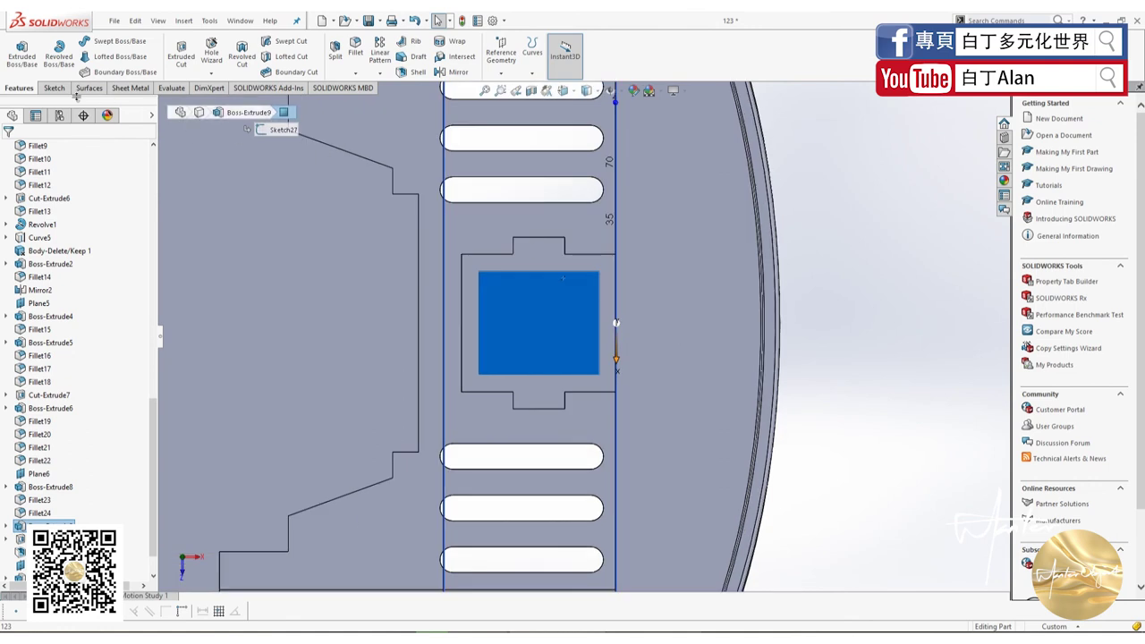
click(51, 88)
click(78, 56)
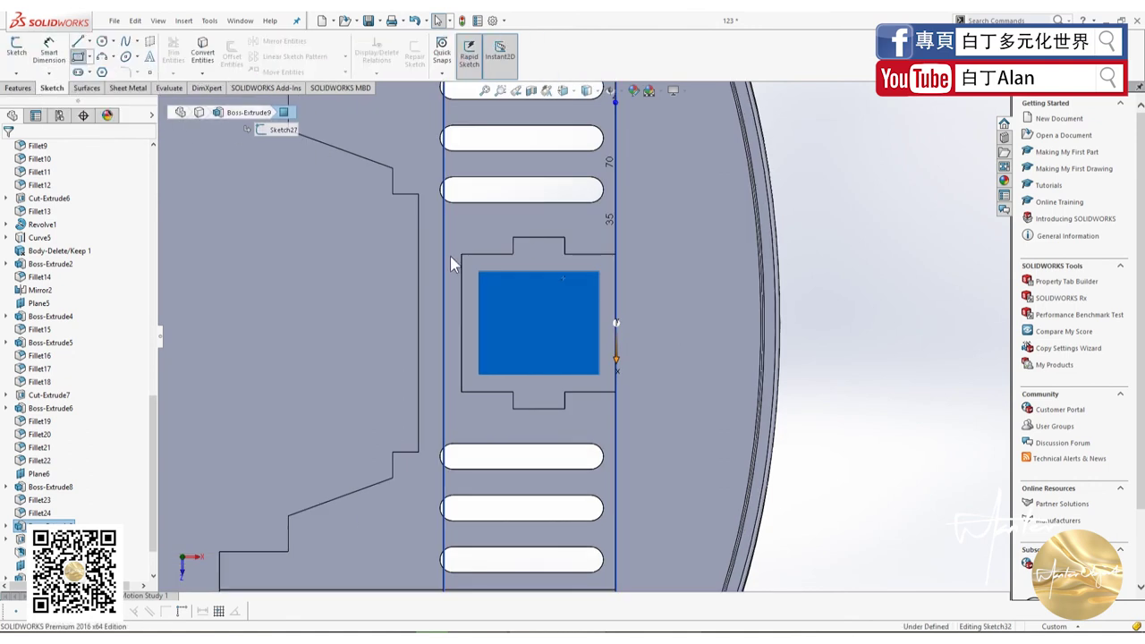
click(472, 262)
click(606, 383)
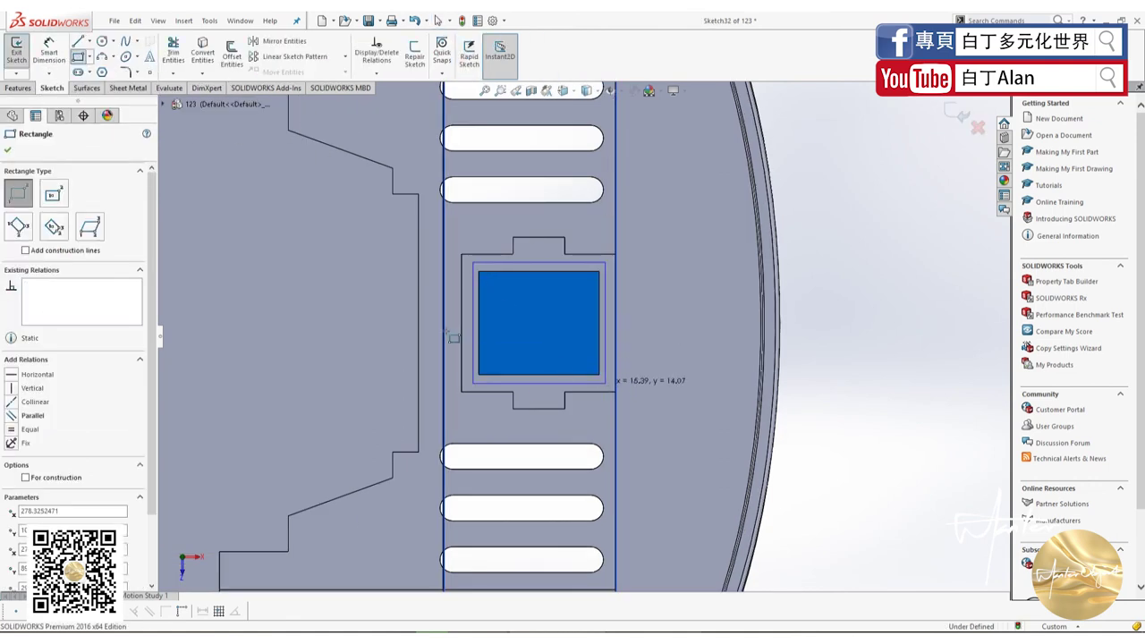
- Extrude the rectangle as a 4 mm boss
click(8, 150)
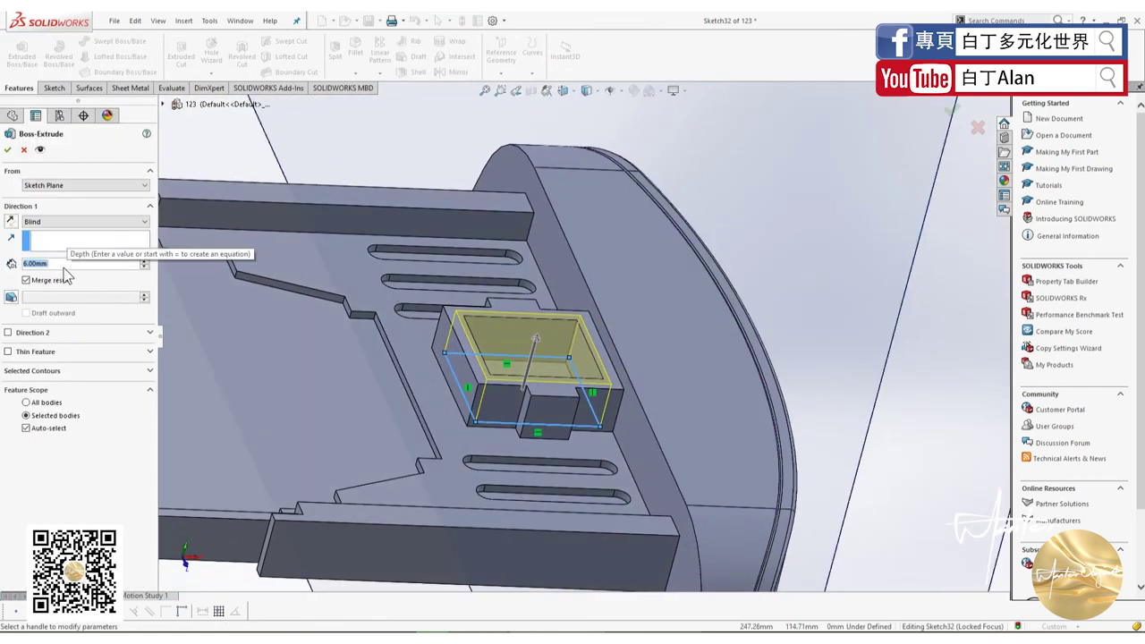
text(4)
key(Return)
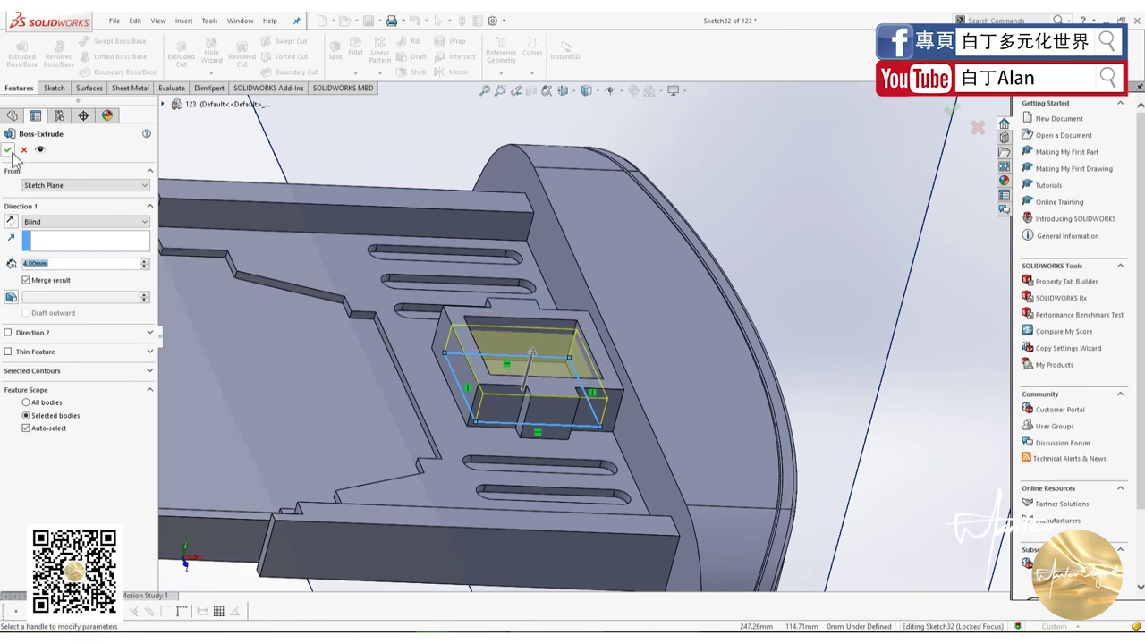
click(9, 151)
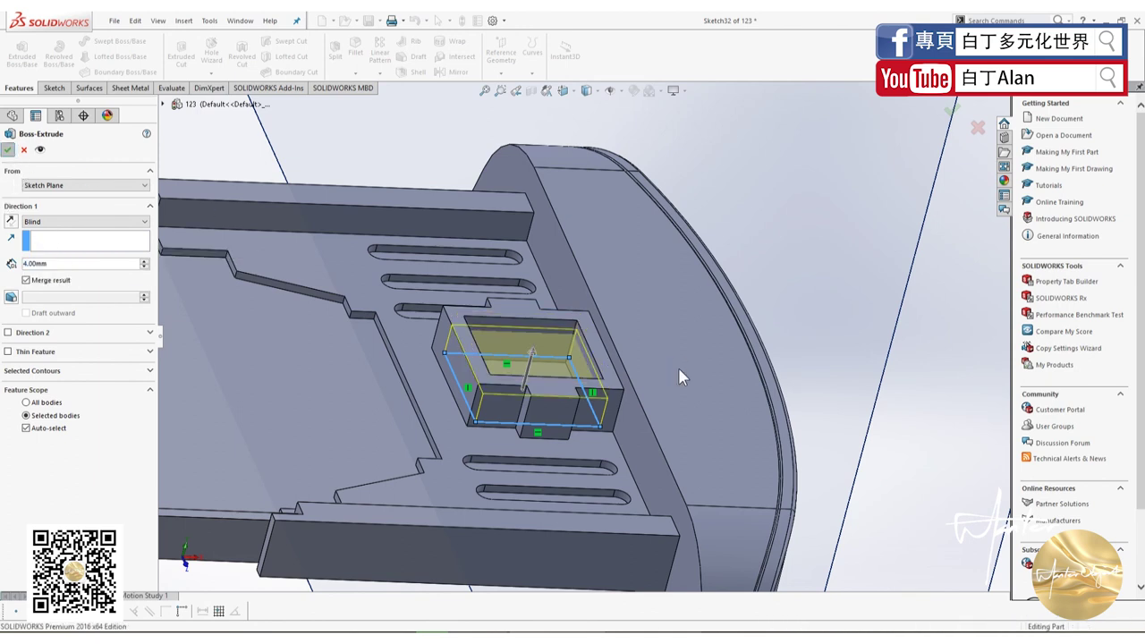
key(Return)
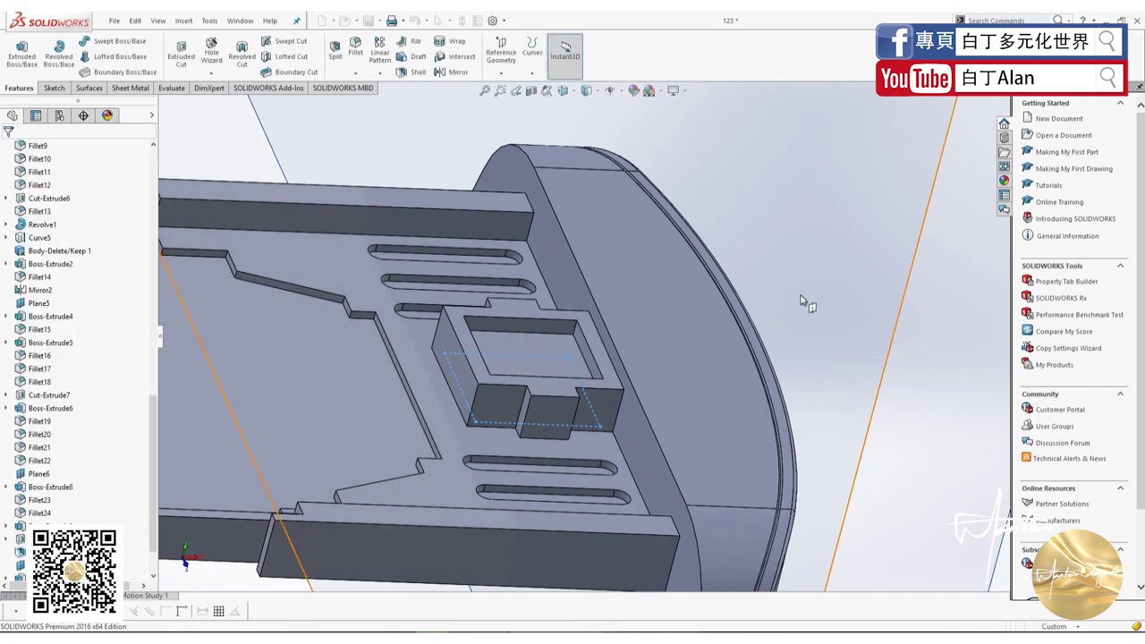
- Show the hidden Fillet7 and Fillet16 bodies from the Solid Bodies folder
scroll(788, 340, up, 3)
scroll(769, 376, up, 2)
scroll(767, 383, up, 3)
middle_drag(767, 383, 537, 376)
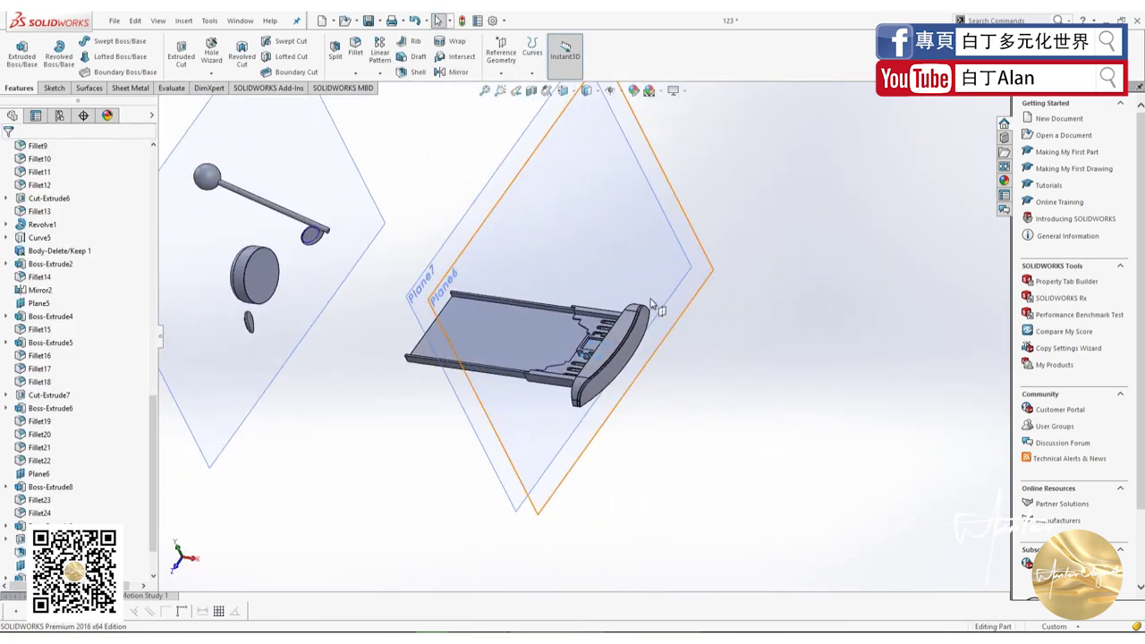
scroll(89, 267, up, 10)
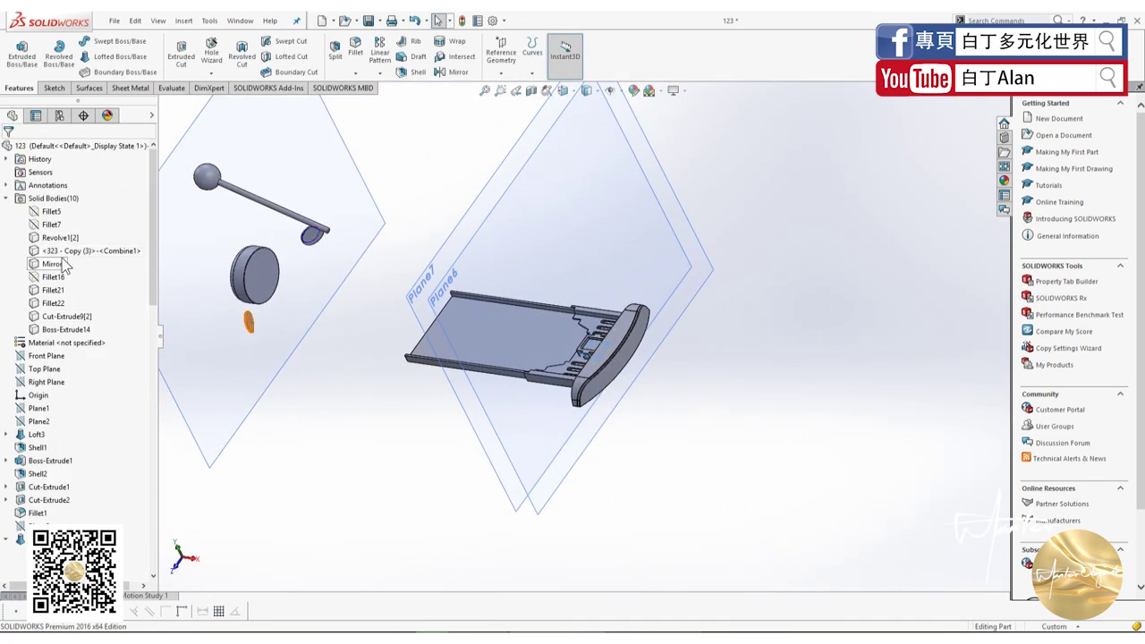
right_click(61, 227)
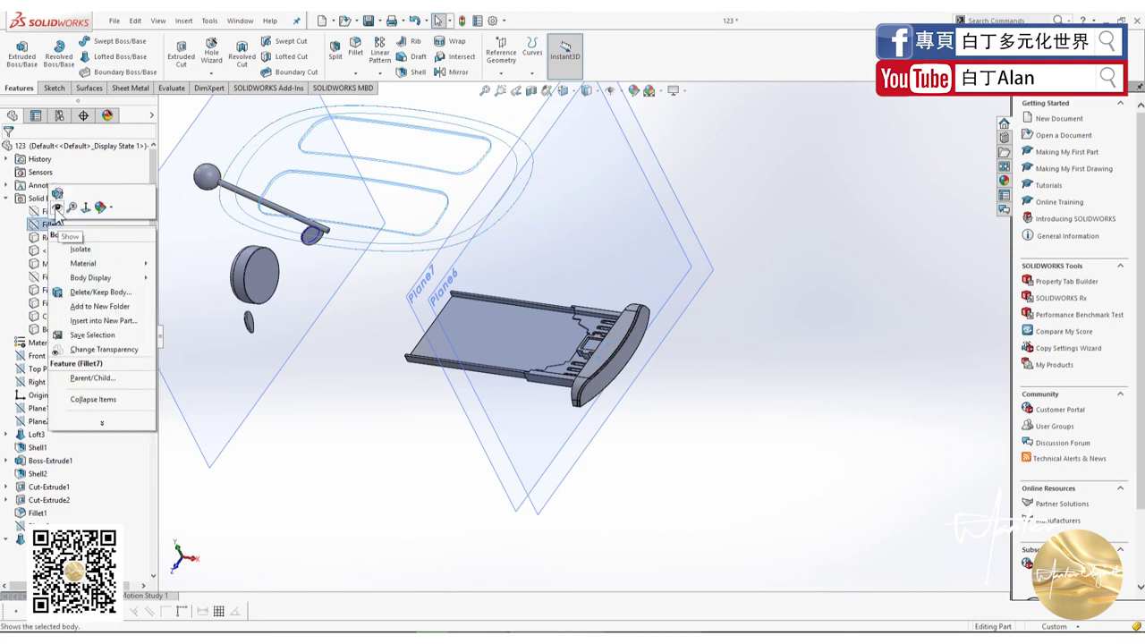
click(58, 208)
click(52, 213)
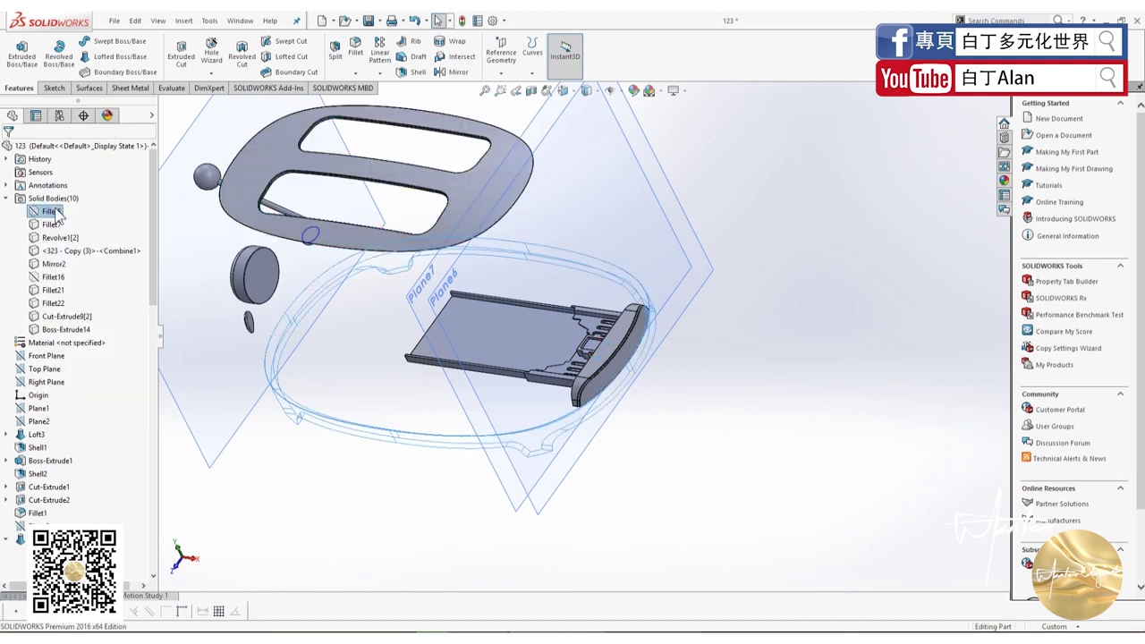
right_click(51, 277)
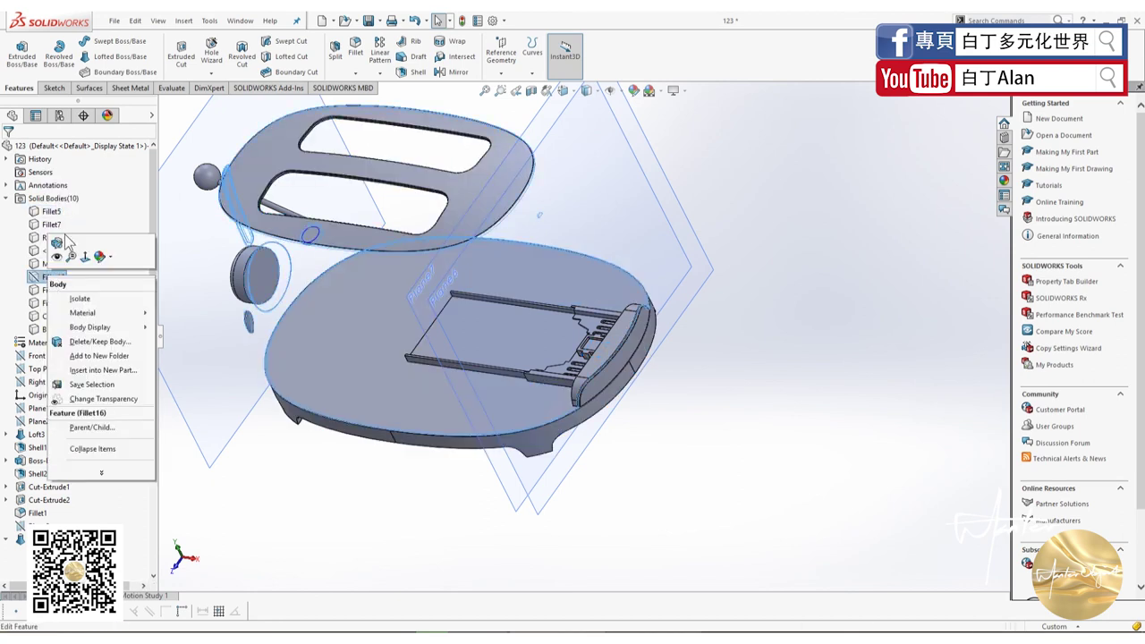
click(70, 252)
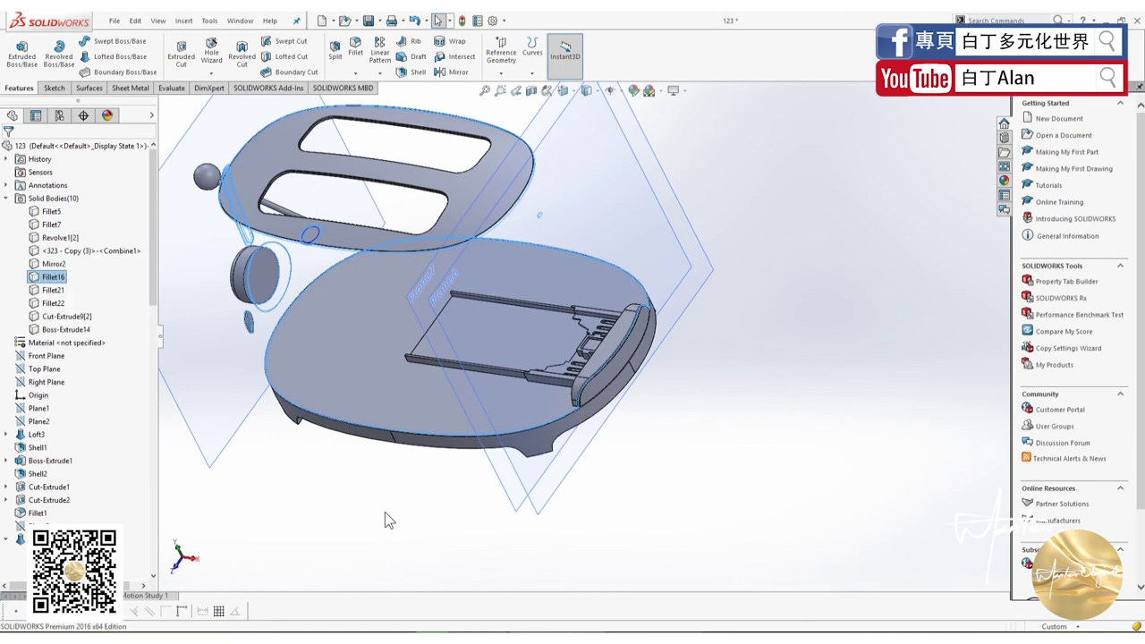
- Orbit around the assembled toaster, looking down on the slots and ending in an isometric view
middle_drag(384, 510, 435, 493)
scroll(439, 295, down, 3)
mouse_move(439, 294)
middle_down()
mouse_move(430, 415)
mouse_move(511, 287)
middle_up()
scroll(429, 414, up, 3)
scroll(516, 338, down, 2)
scroll(516, 338, up, 2)
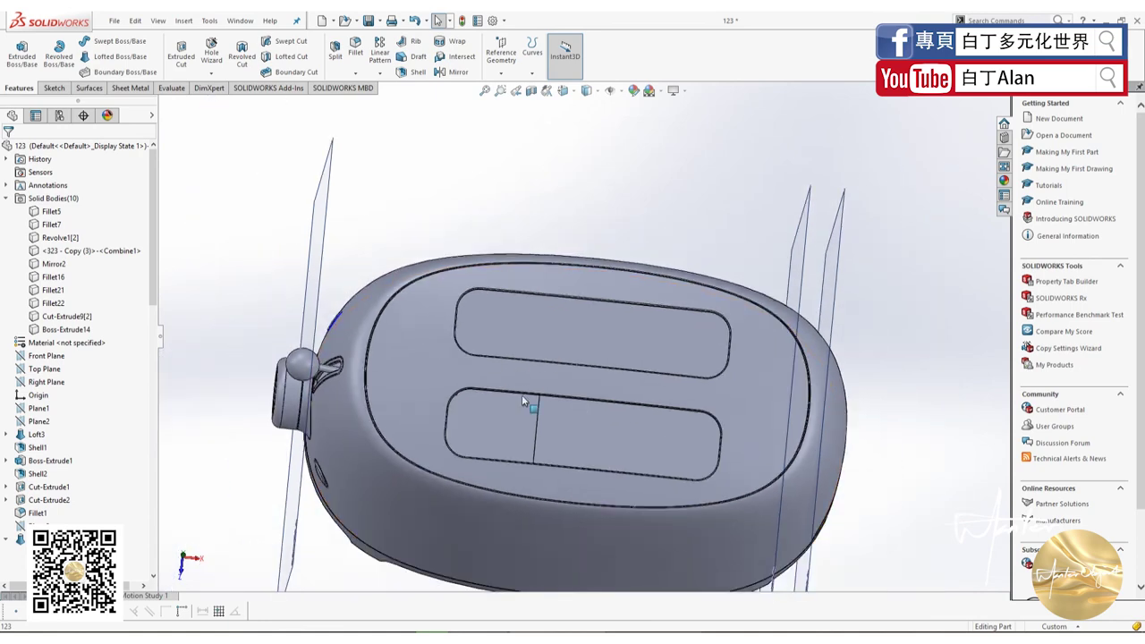
middle_drag(522, 395, 631, 481)
scroll(537, 398, down, 2)
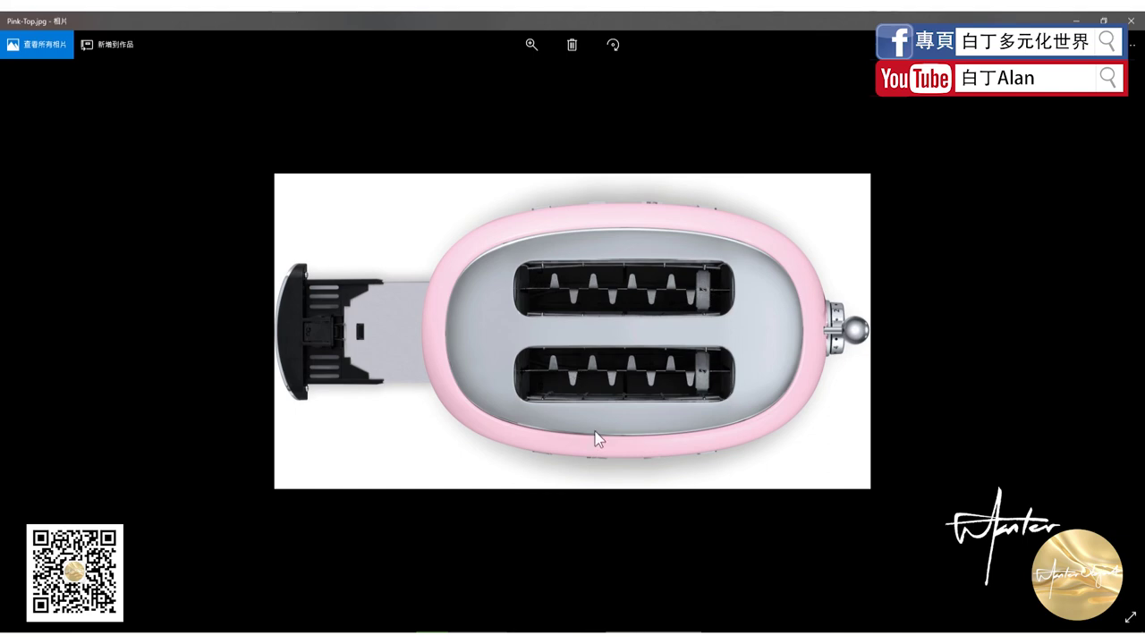
- Compare the pink toaster reference photo with the model, ending on the orbited SOLIDWORKS toaster
key(alt+Tab)
middle_drag(607, 374, 617, 376)
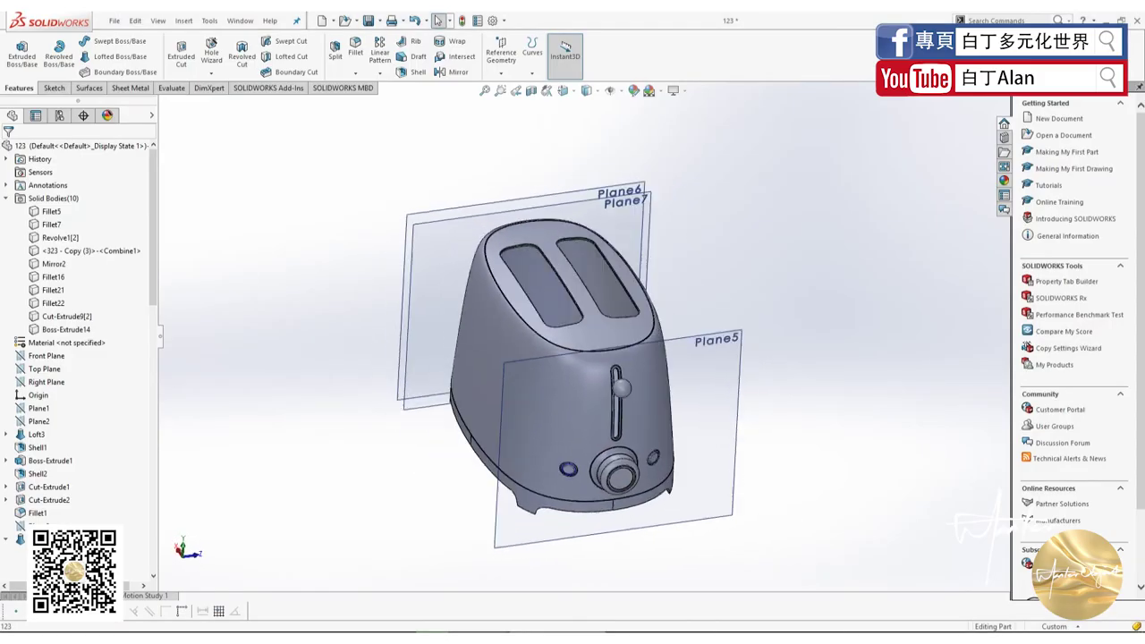
key(alt+Tab)
key(alt+Tab)
middle_drag(559, 328, 572, 340)
scroll(573, 340, down, 3)
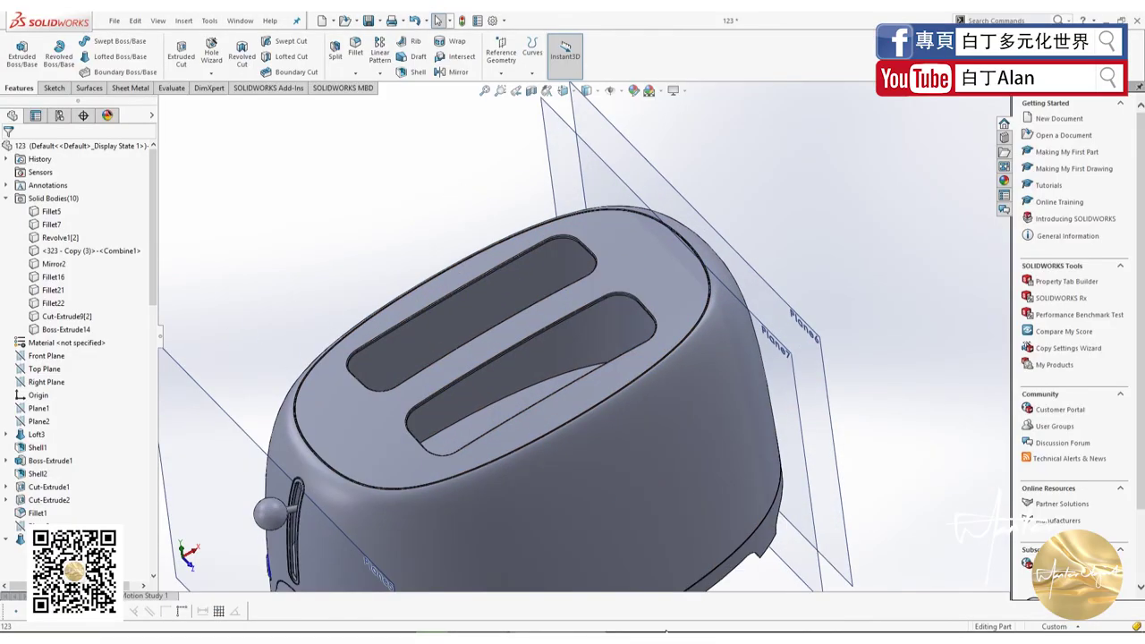
key(alt+Tab)
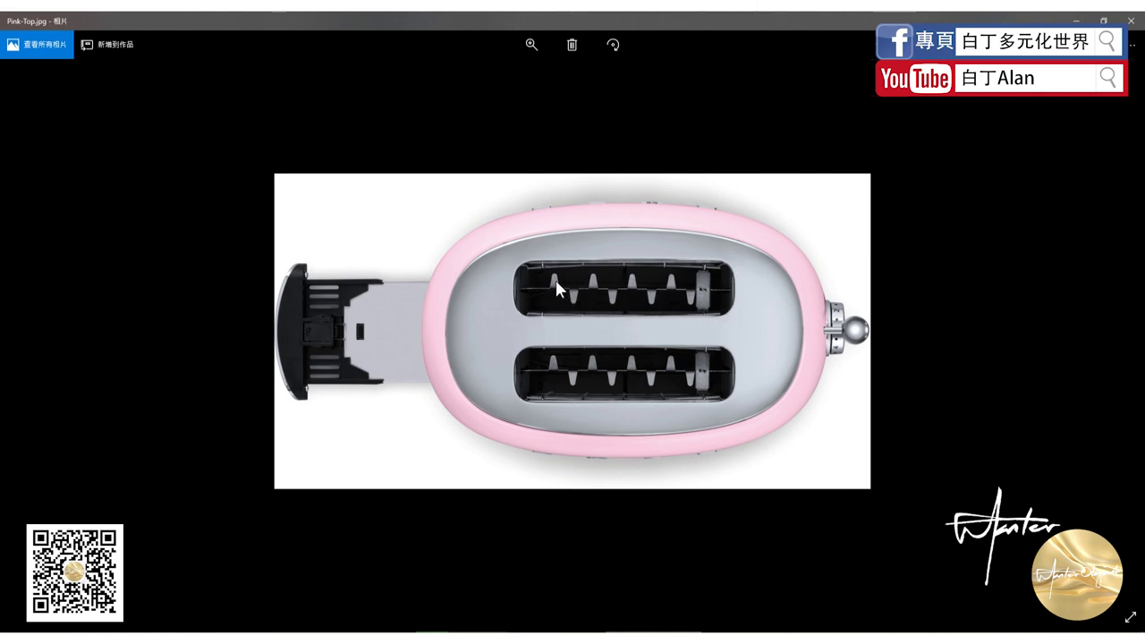
key(alt+Tab)
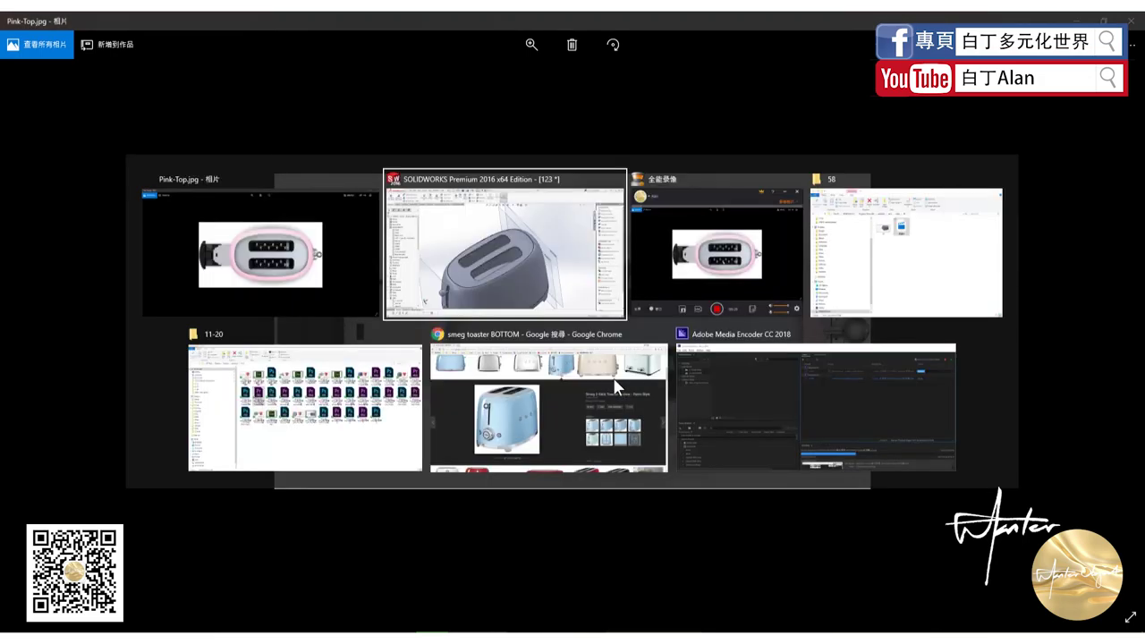
mouse_move(637, 444)
middle_down()
mouse_move(591, 485)
mouse_move(681, 435)
middle_up()
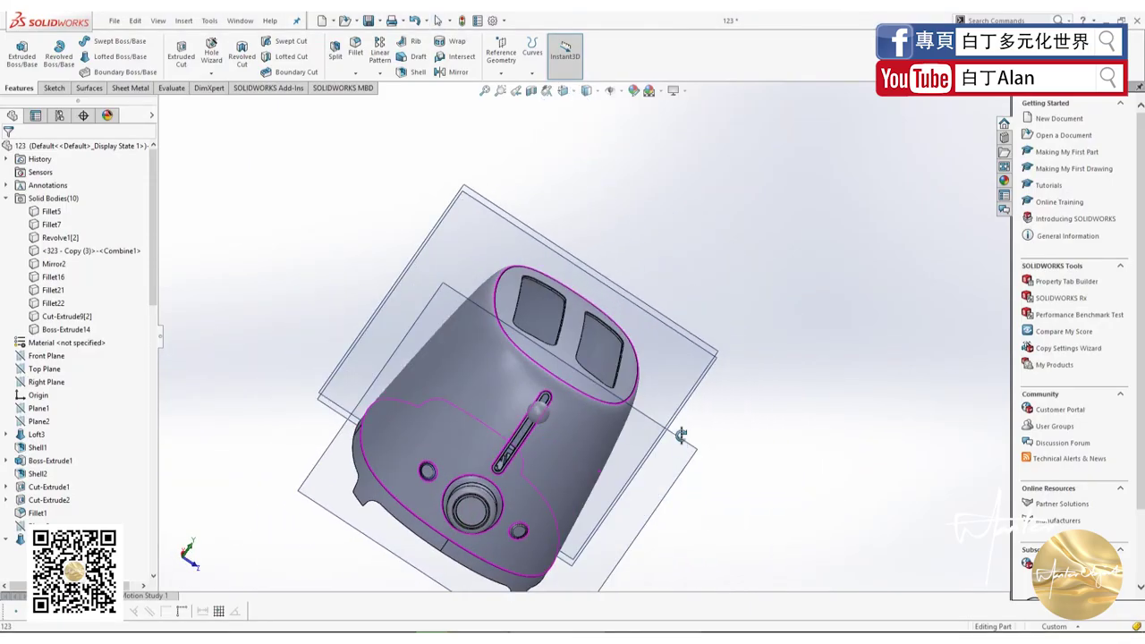
scroll(680, 435, up, 3)
middle_drag(671, 486, 568, 465)
scroll(567, 465, down, 3)
mouse_move(601, 419)
middle_down()
mouse_move(565, 341)
mouse_move(609, 380)
middle_up()
scroll(608, 380, down, 2)
scroll(340, 463, up, 2)
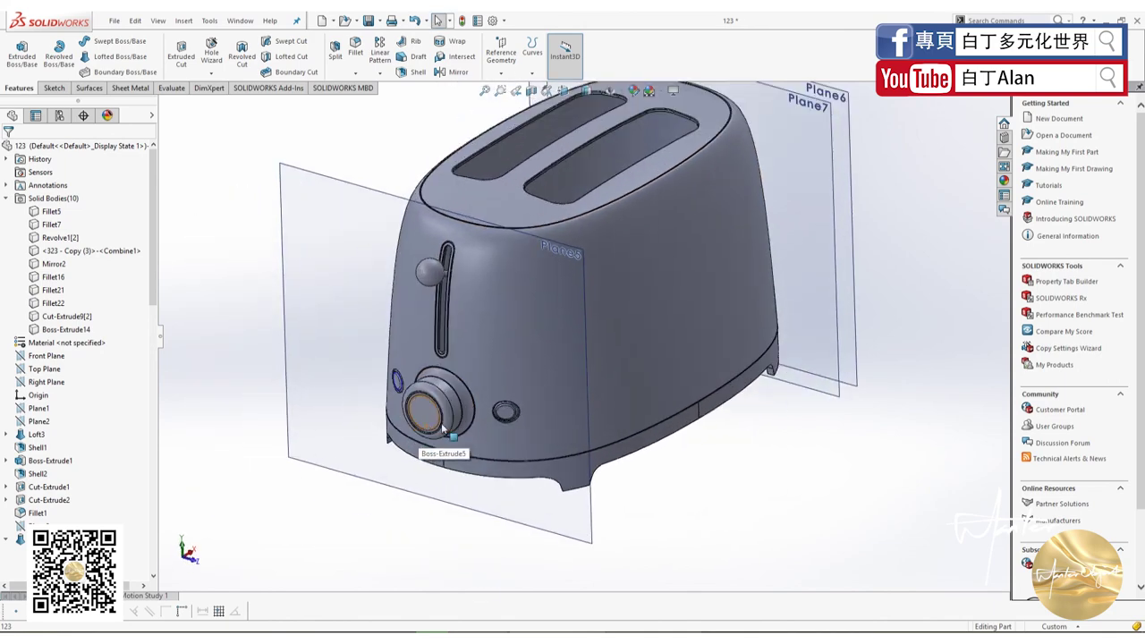
scroll(668, 147, down, 3)
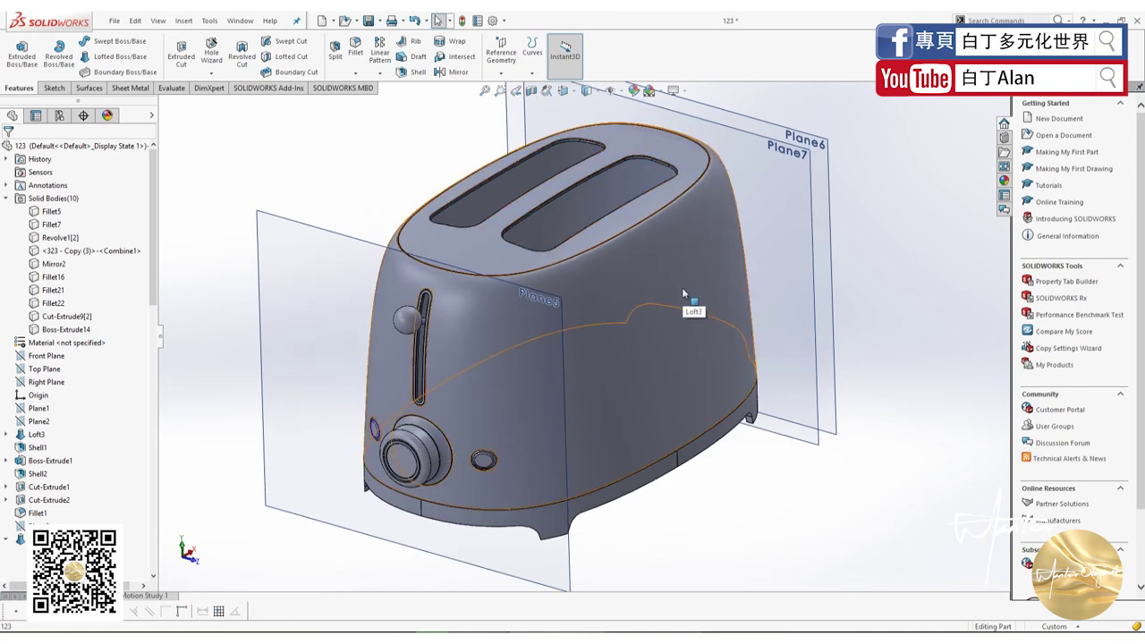